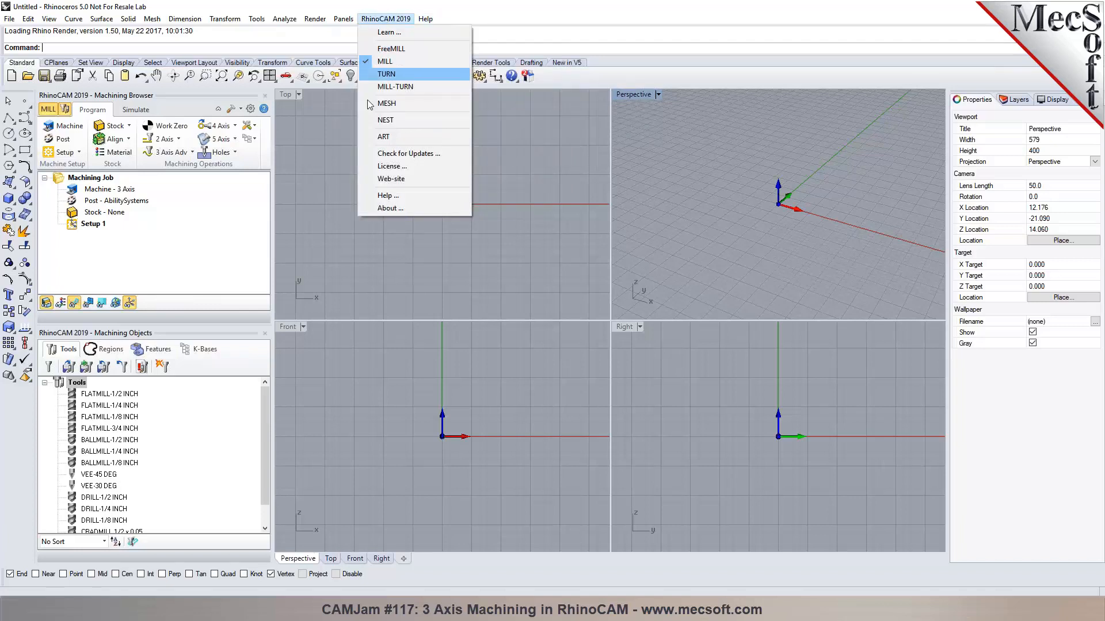
Dismiss the RhinoCAM modules menu and dock the Machining Objects tool library beside the Machining Browser.
left_click(299, 245)
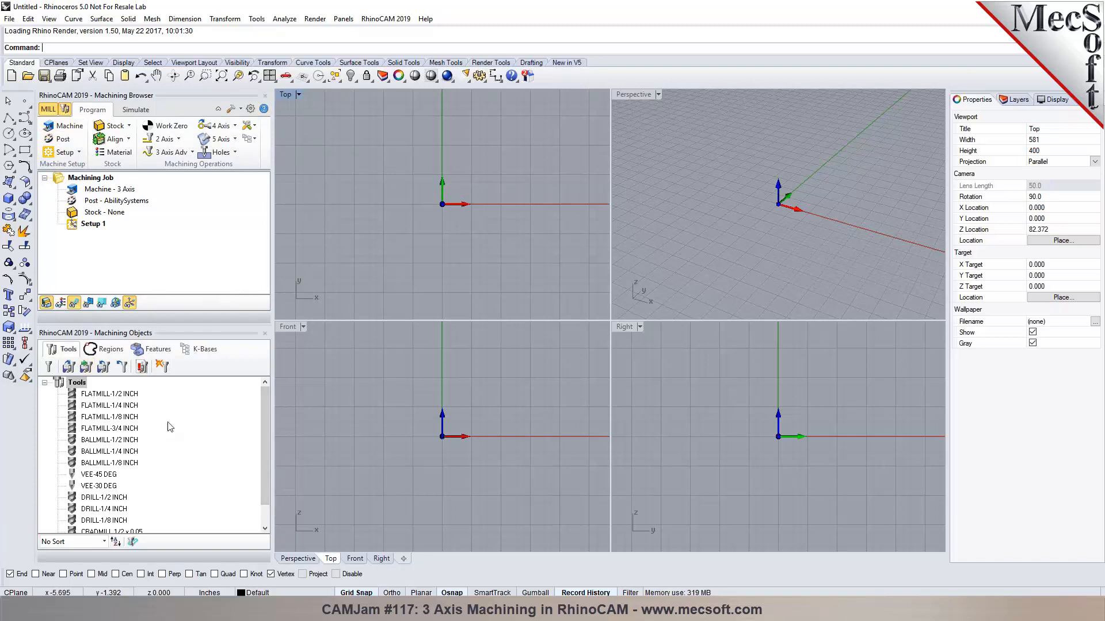
left_click_drag(184, 333, 282, 230)
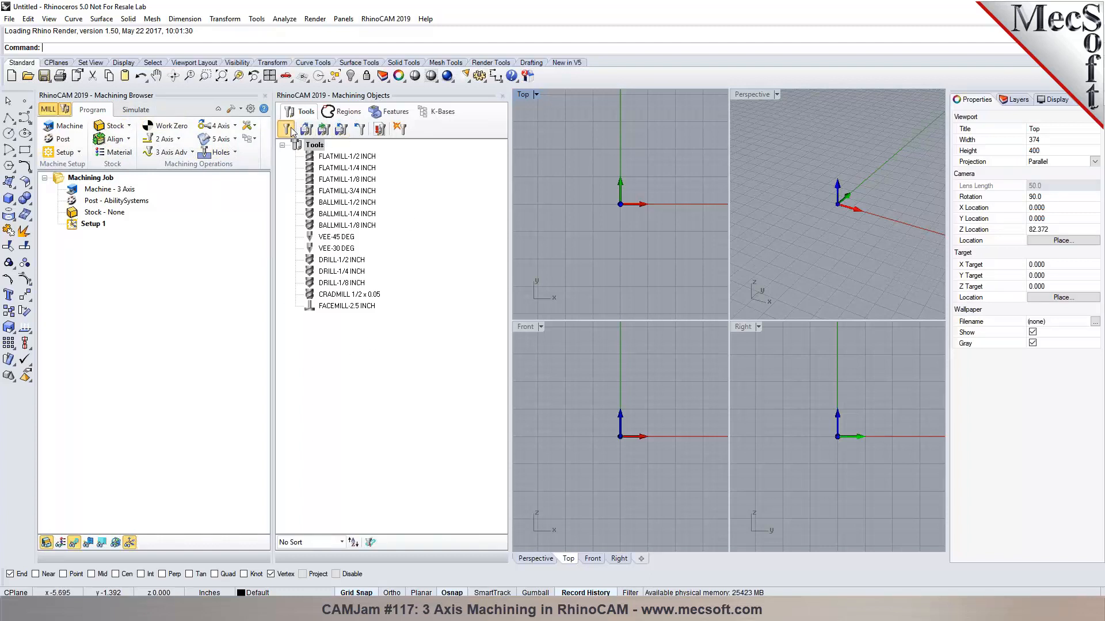
left_click(291, 130)
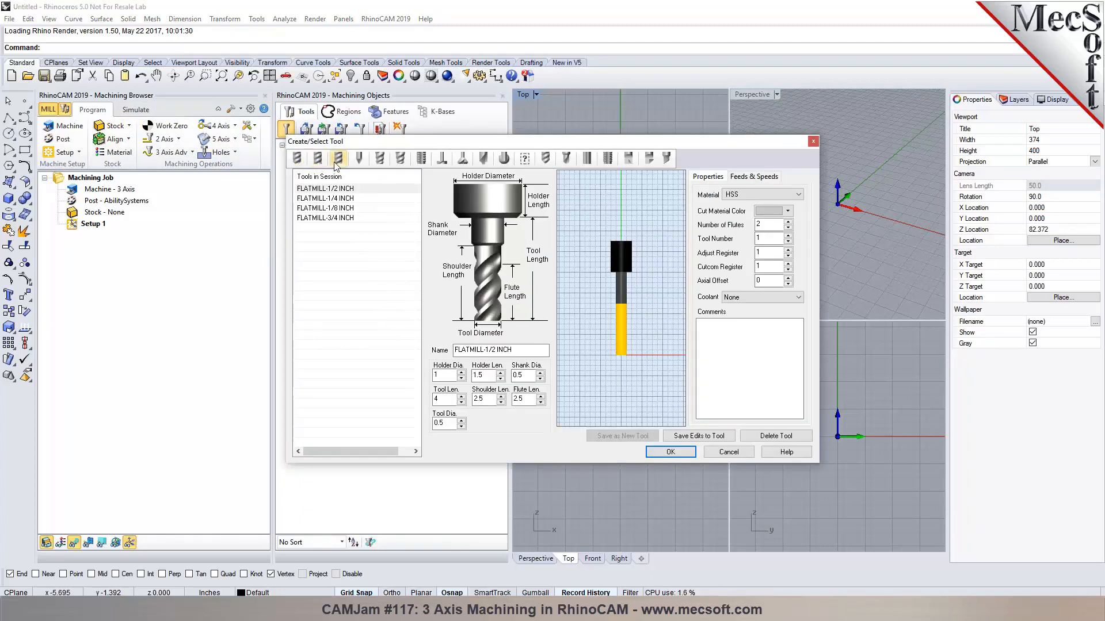
left_click(381, 161)
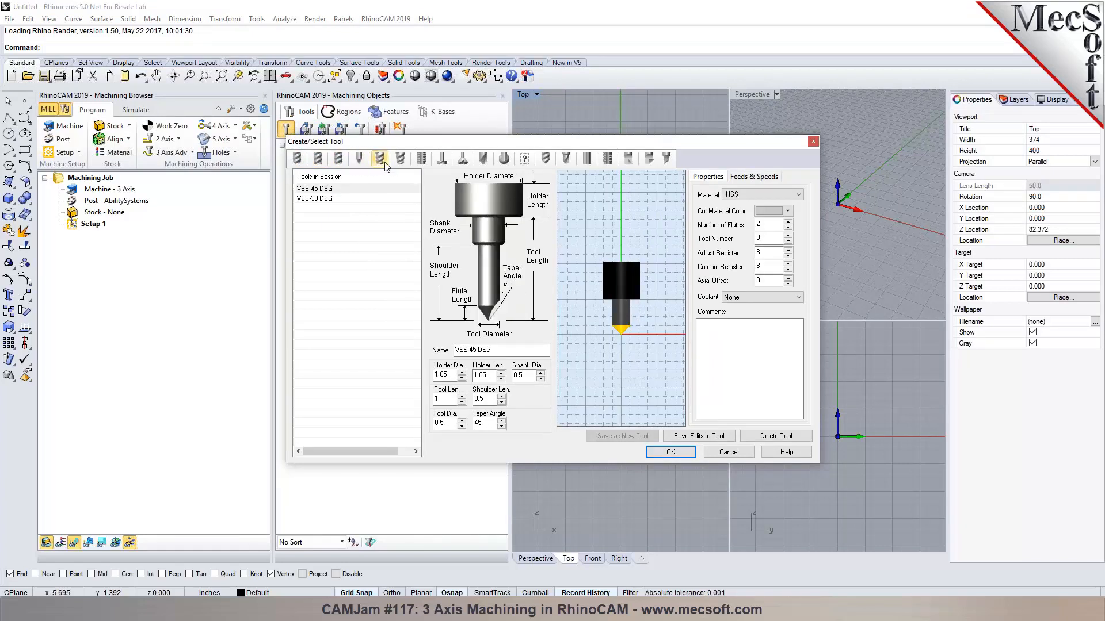
left_click(400, 158)
left_click(421, 158)
left_click(441, 158)
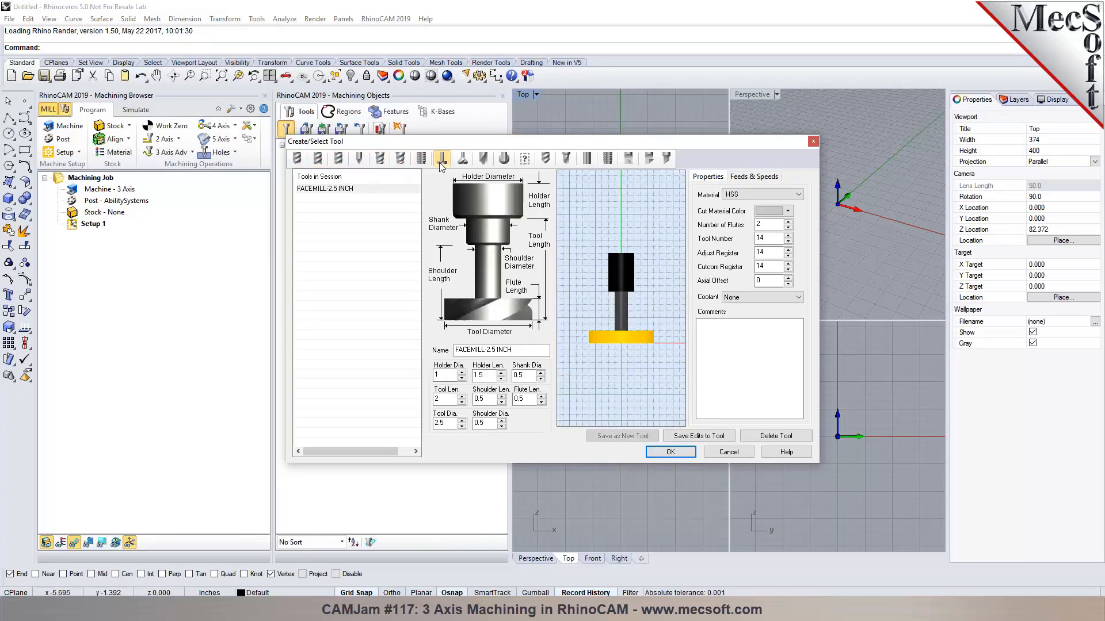
left_click(462, 161)
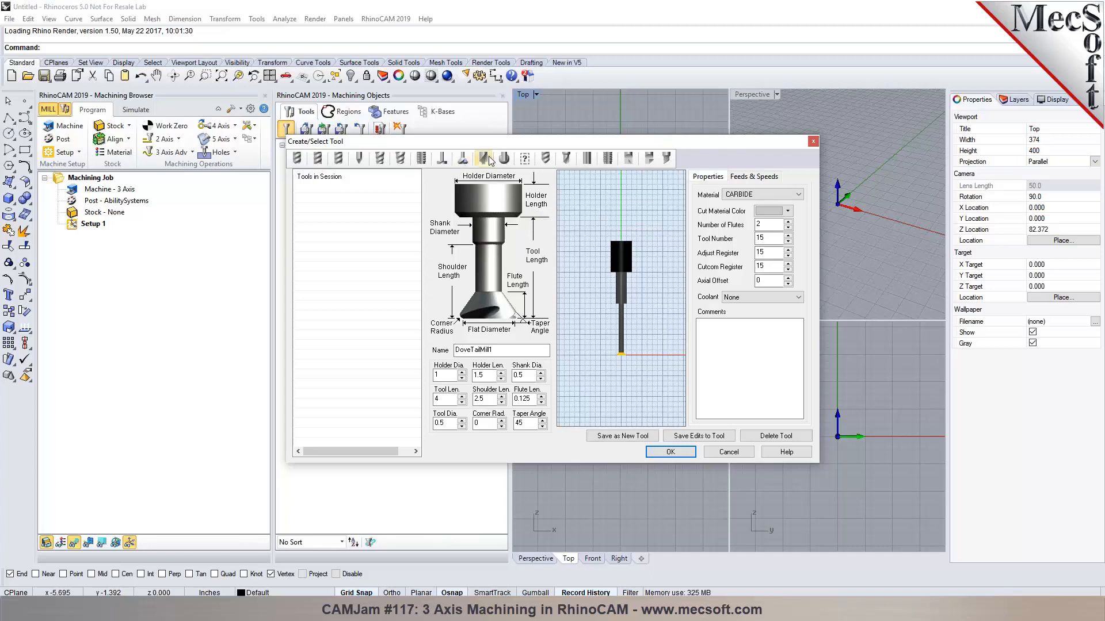
left_click(486, 159)
left_click(504, 159)
left_click(525, 160)
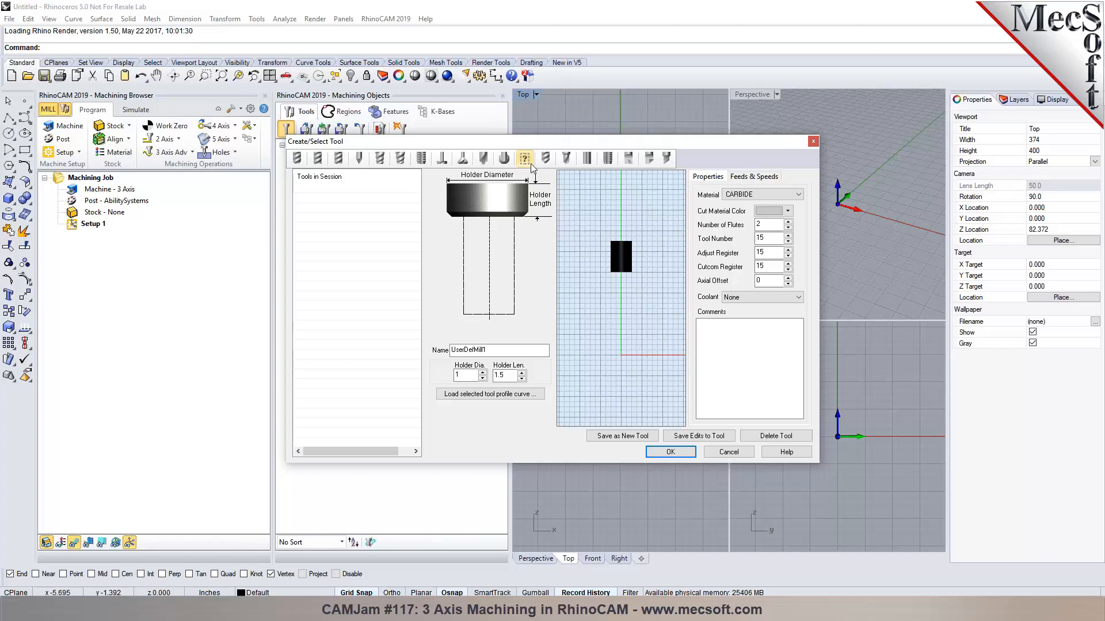
left_click(546, 160)
left_click(567, 161)
left_click(587, 161)
left_click(655, 162)
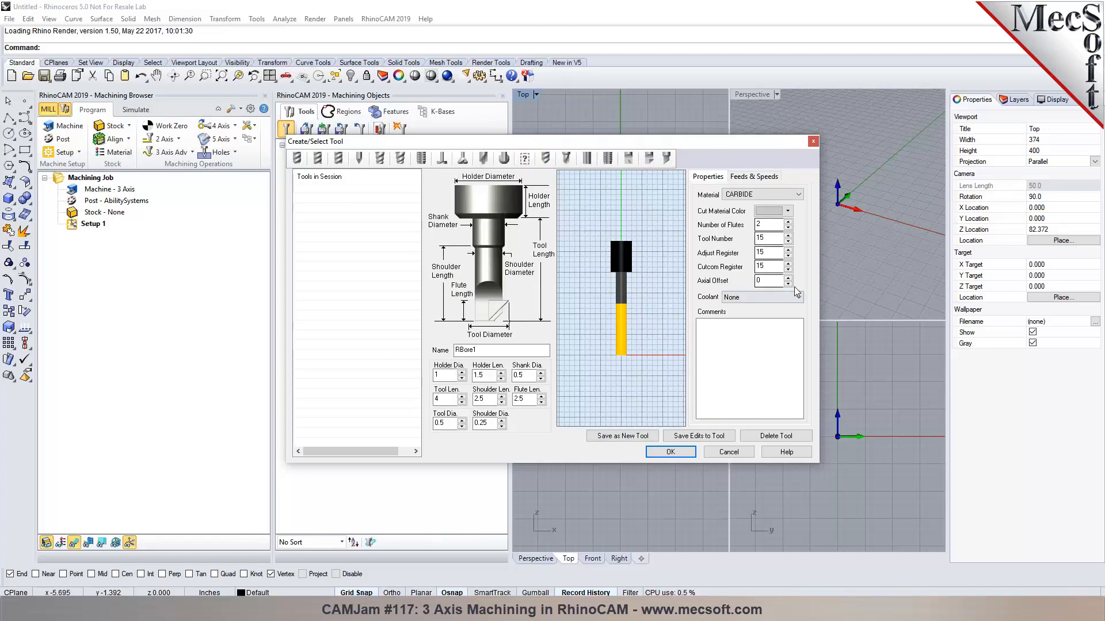
left_click(766, 177)
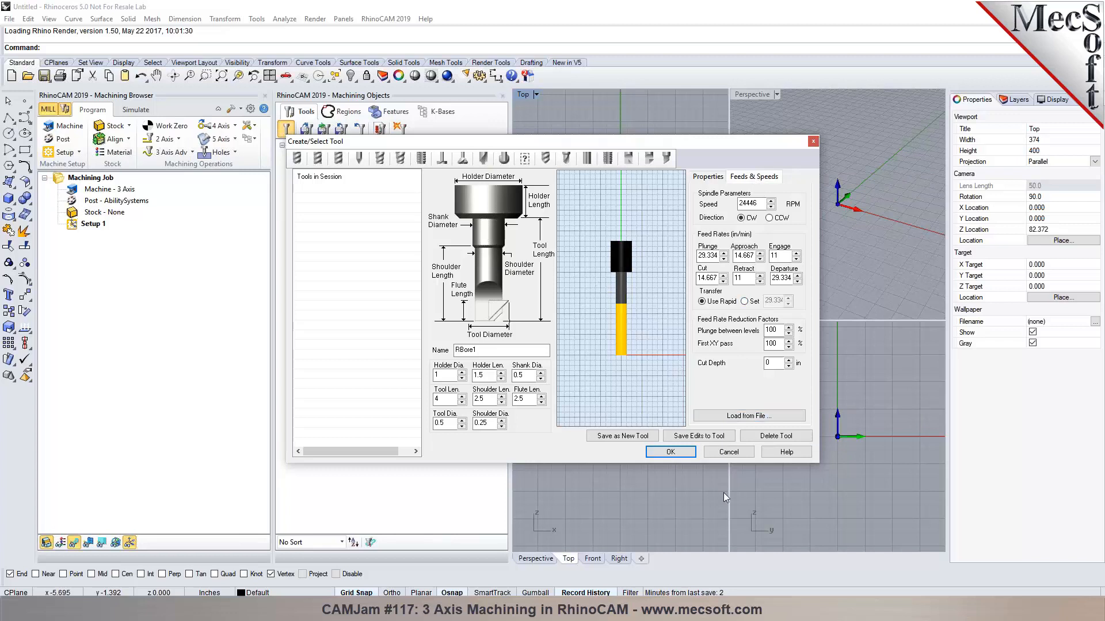
left_click(727, 451)
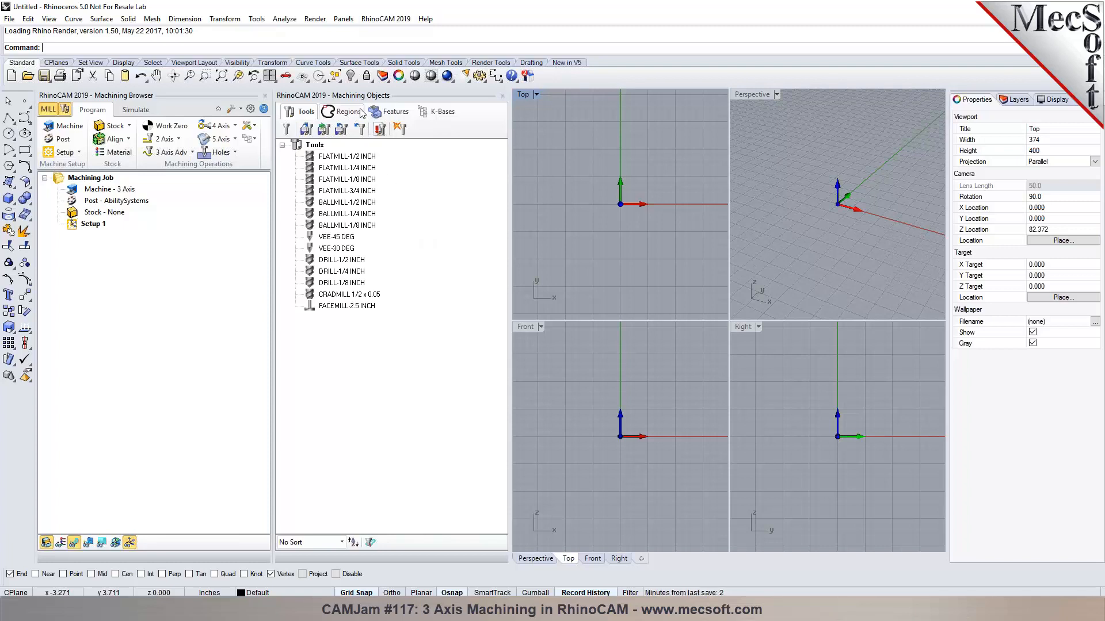
Re-dock the Machining Objects panel below the Machining Browser.
left_click_drag(357, 95, 156, 485)
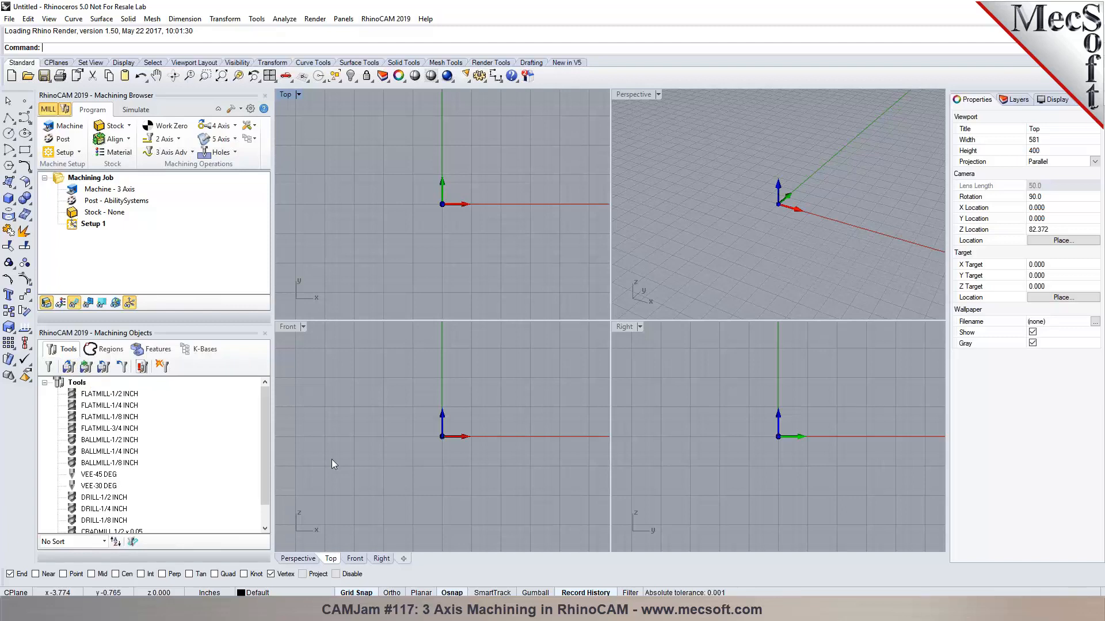
Open RhinoCAM Test File LZ.3dm in Rhino from File Explorer without saving Untitled.
mouse_move(325, 618)
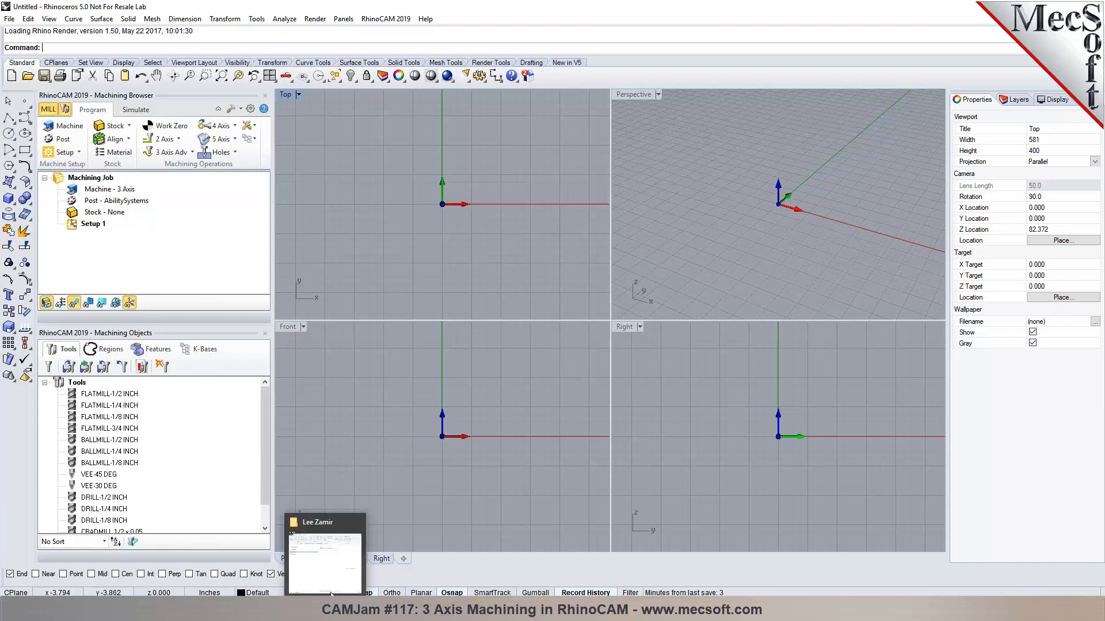
left_click(343, 559)
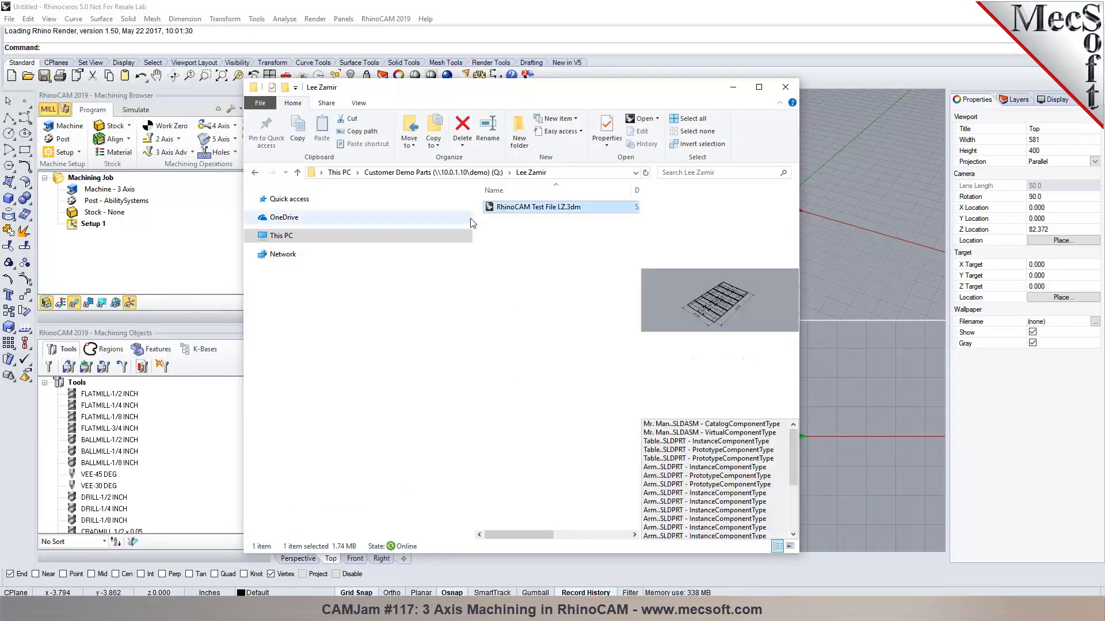
left_click_drag(496, 205, 847, 230)
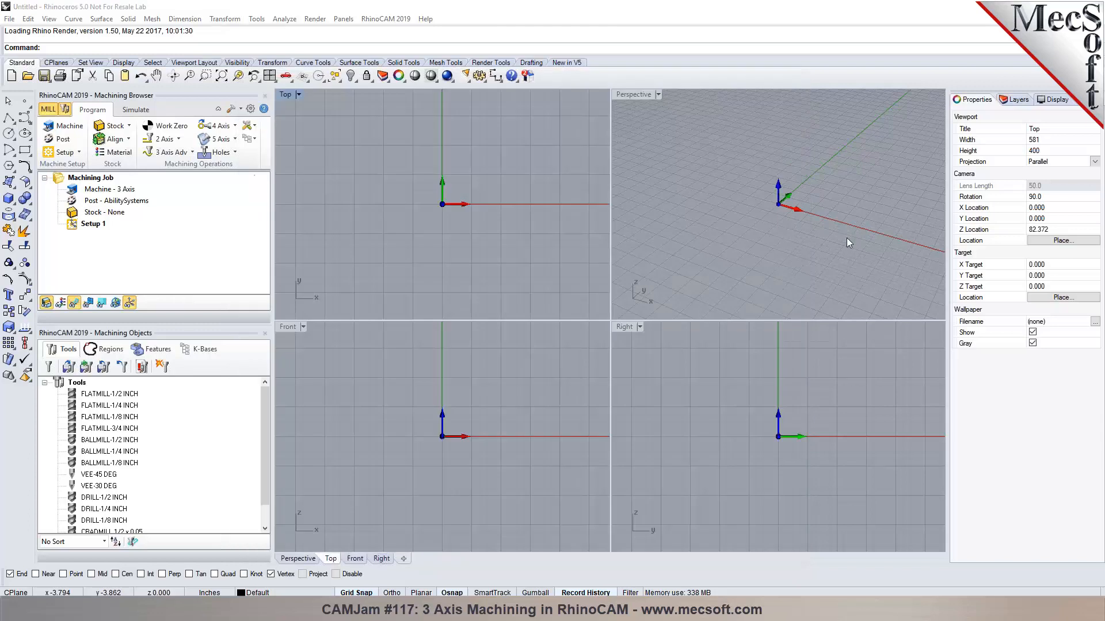
left_click(496, 348)
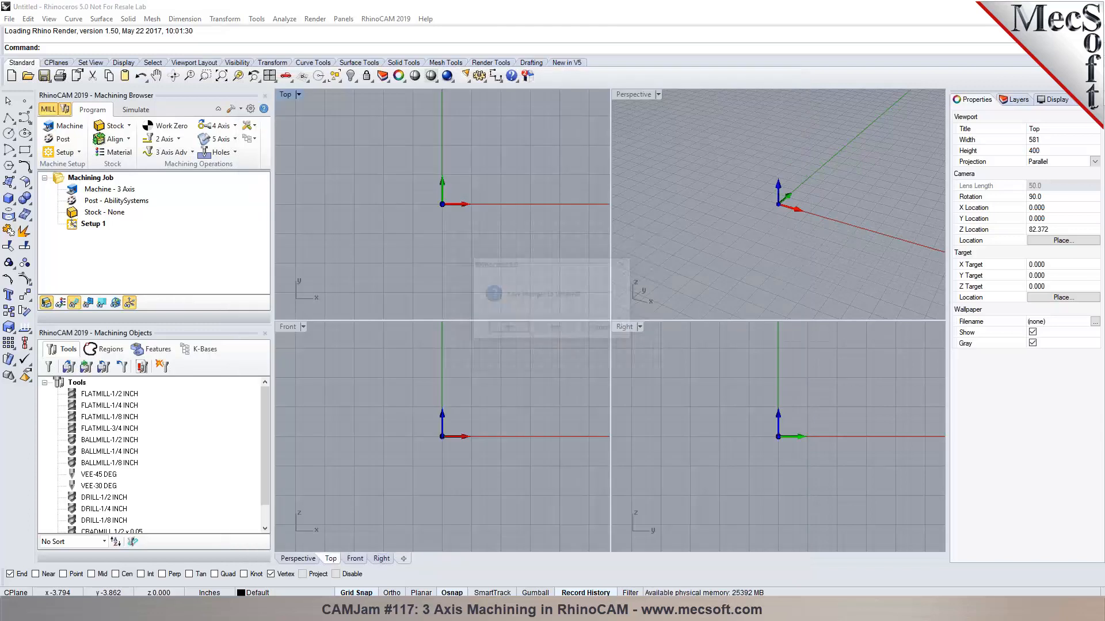
left_click(556, 328)
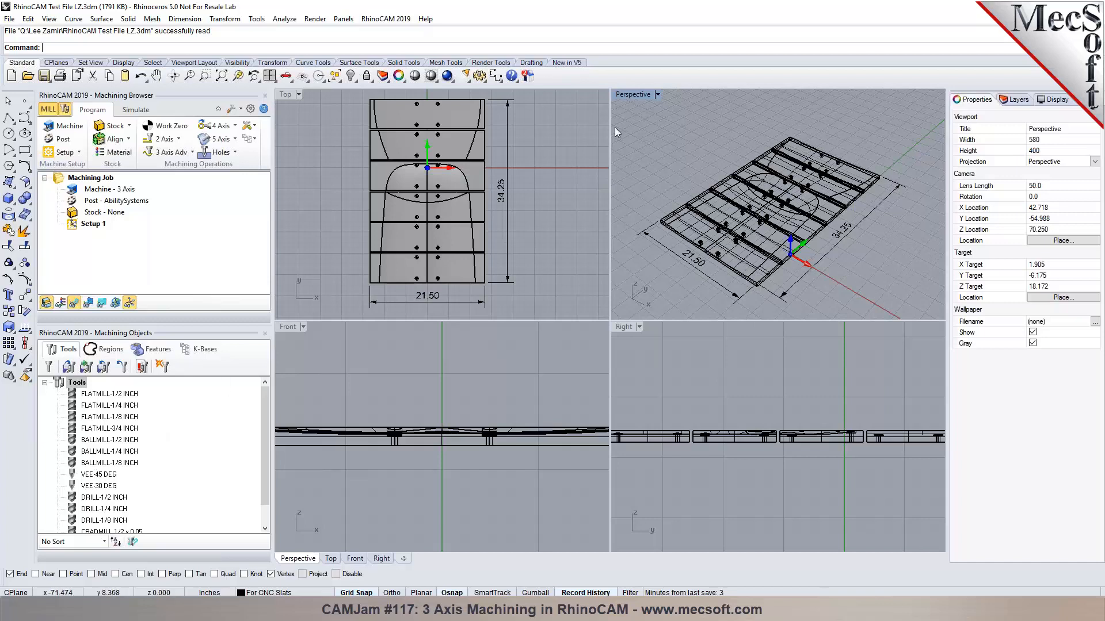
Maximize the Perspective viewport and switch it to Shaded display.
left_click(657, 95)
left_click(660, 107)
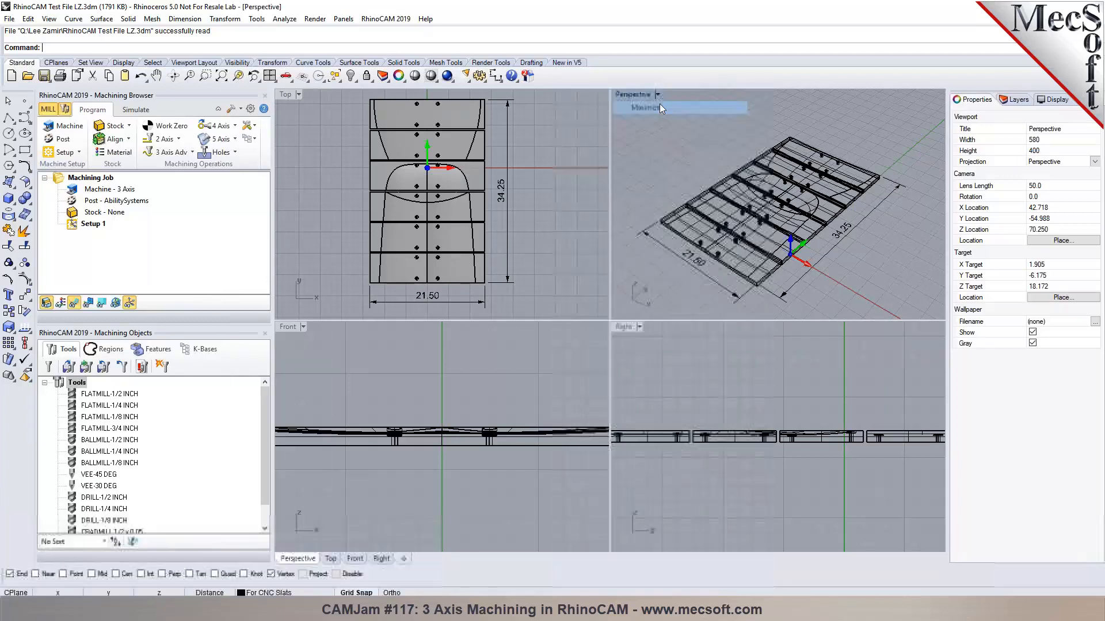
scroll(630, 412, "up", 1)
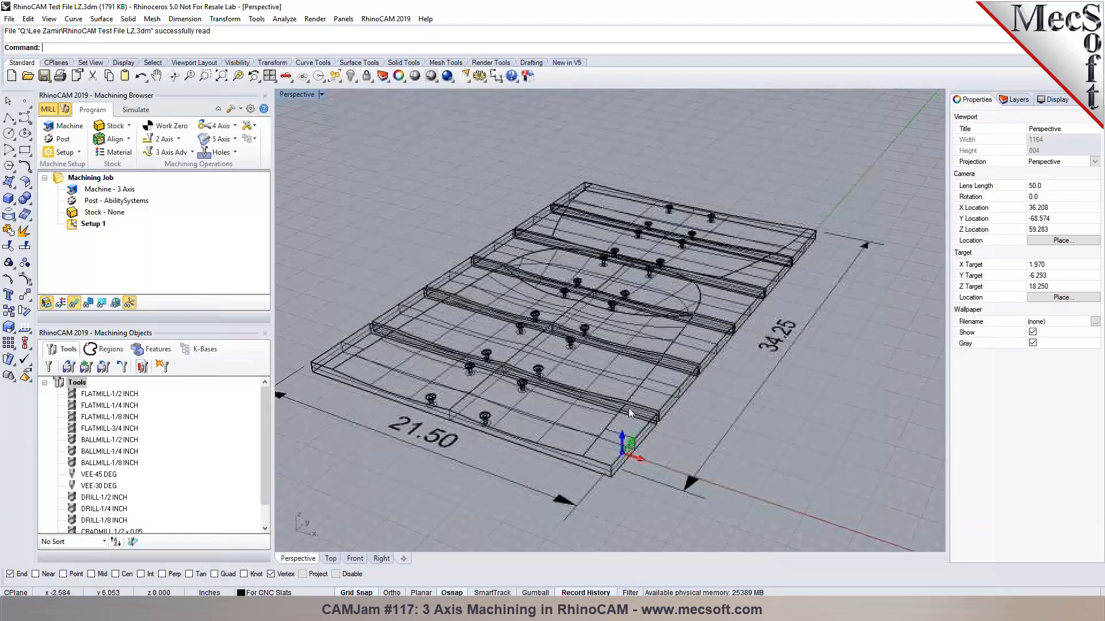
scroll(627, 407, "up", 1)
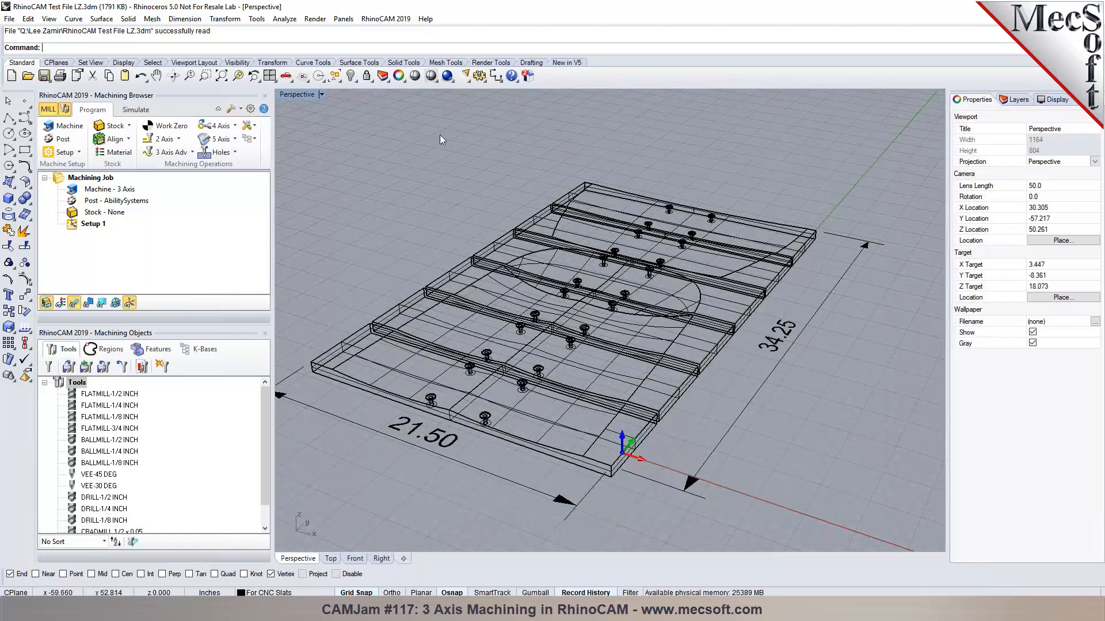
left_click(431, 76)
Orbit and zoom around the slats, viewing them from the lower front.
scroll(541, 406, "up", 3)
right_click_drag(553, 407, 449, 466)
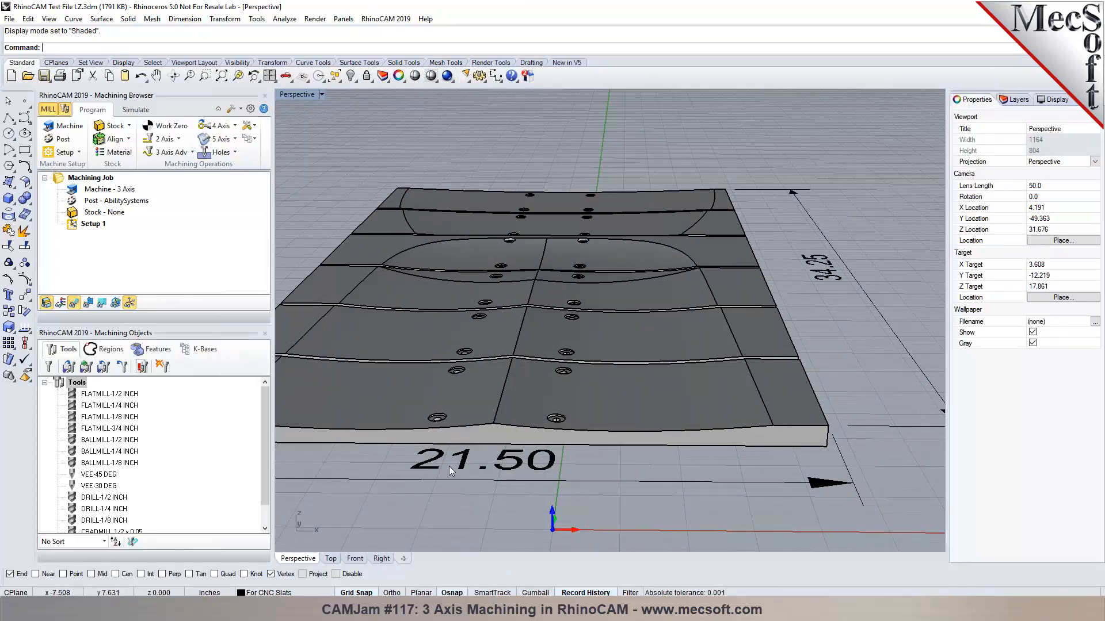
scroll(662, 343, "up", 4)
right_click_drag(662, 329, 619, 363)
scroll(690, 356, "down", 4)
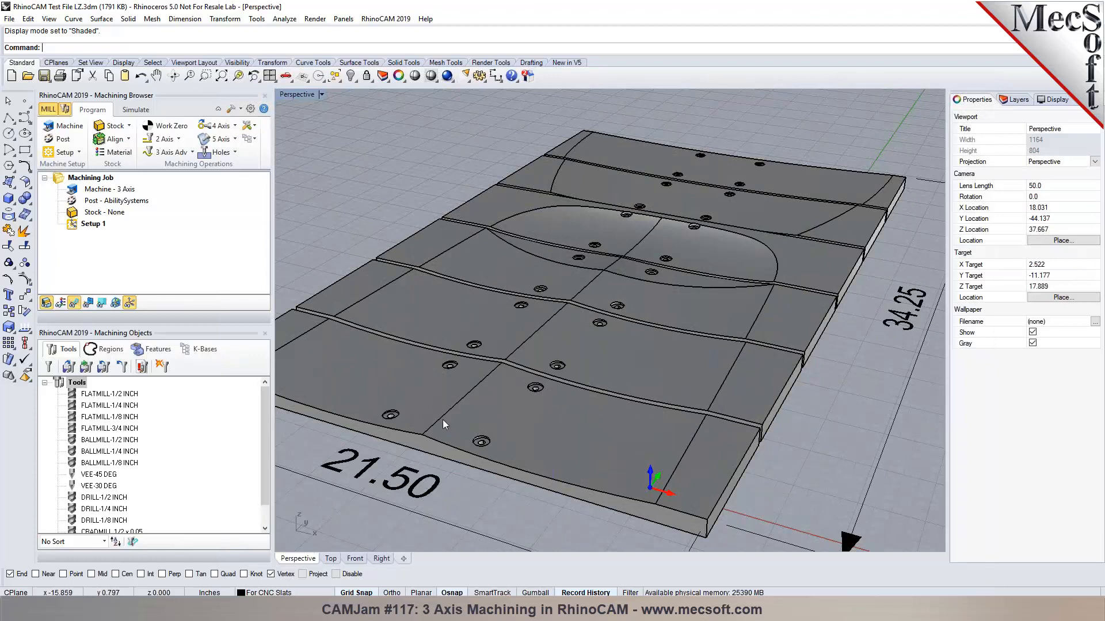
scroll(443, 420, "up", 2)
scroll(443, 420, "down", 2)
scroll(661, 225, "up", 8)
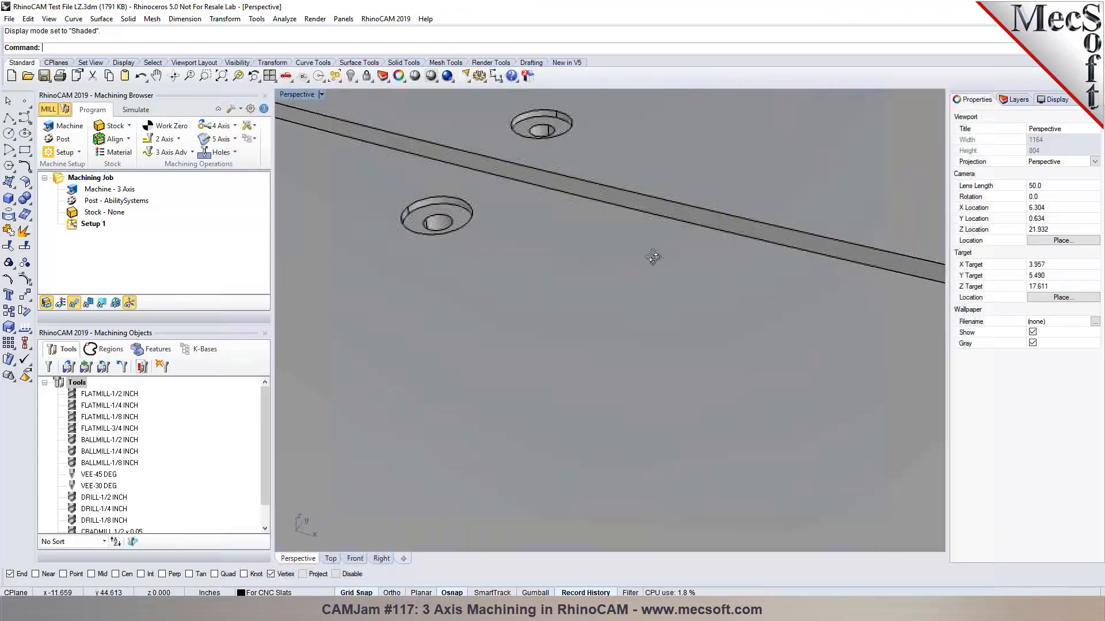
right_click_drag(652, 257, 594, 237)
scroll(784, 223, "down", 10)
scroll(618, 268, "up", 2)
scroll(616, 259, "up", 4)
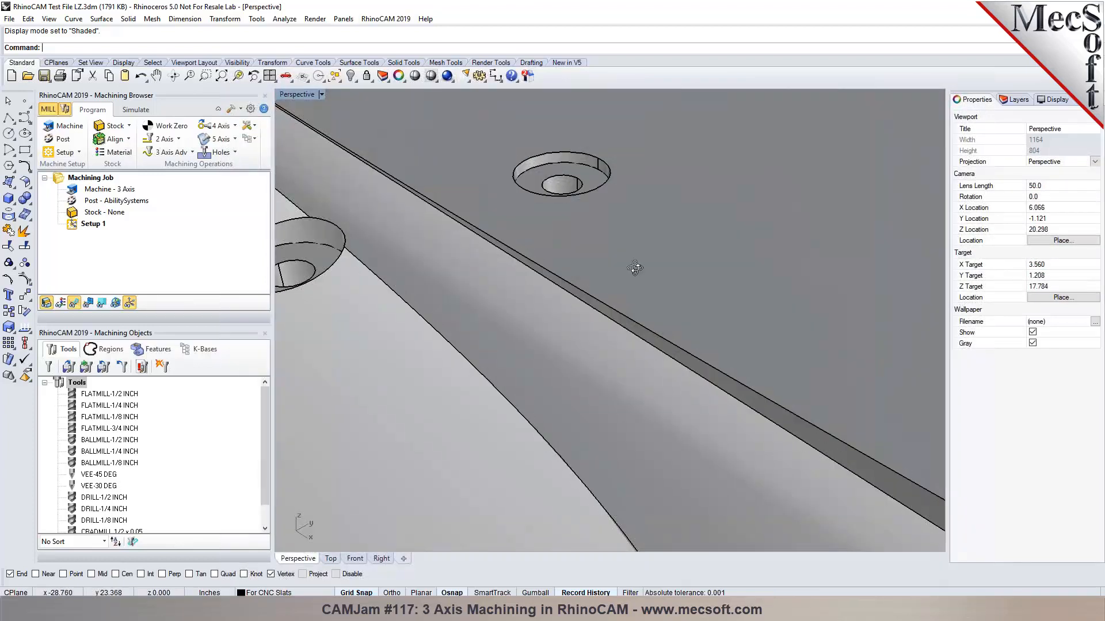
scroll(728, 249, "down", 2)
scroll(628, 247, "up", 10)
Orbit and zoom in closer to inspect the countersunk holes, including the lower-left one.
right_click_drag(697, 279, 592, 268)
scroll(612, 270, "down", 5)
scroll(778, 277, "up", 4)
right_click_drag(714, 325, 673, 339)
scroll(816, 284, "down", 8)
scroll(714, 359, "up", 8)
scroll(679, 331, "down", 8)
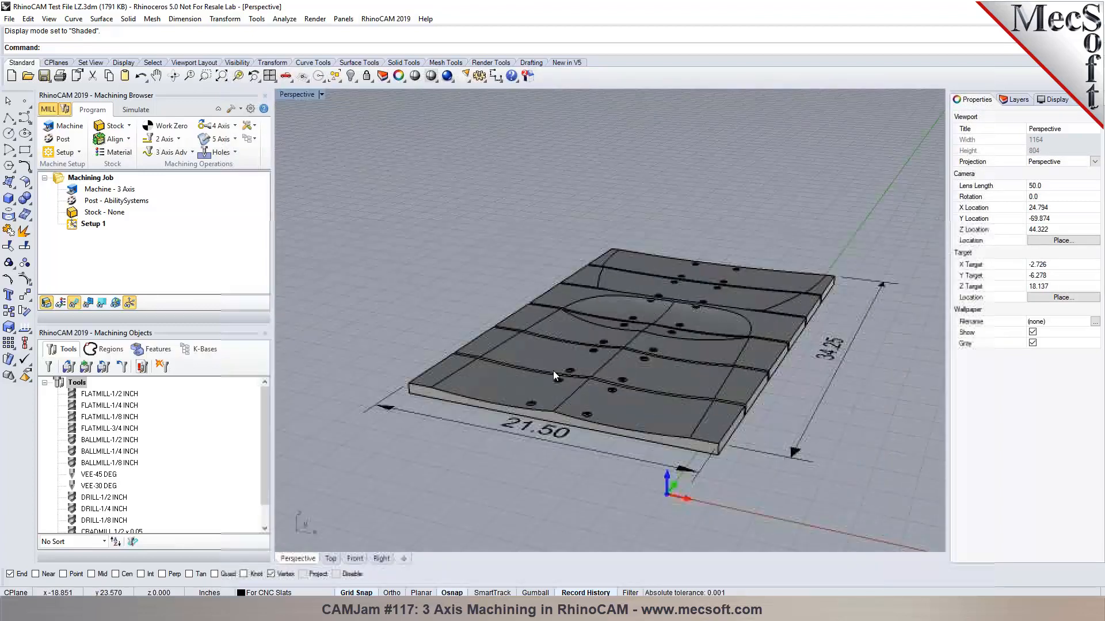
scroll(599, 359, "up", 10)
right_click_drag(567, 421, 579, 451)
scroll(594, 433, "up", 4)
scroll(495, 416, "down", 6)
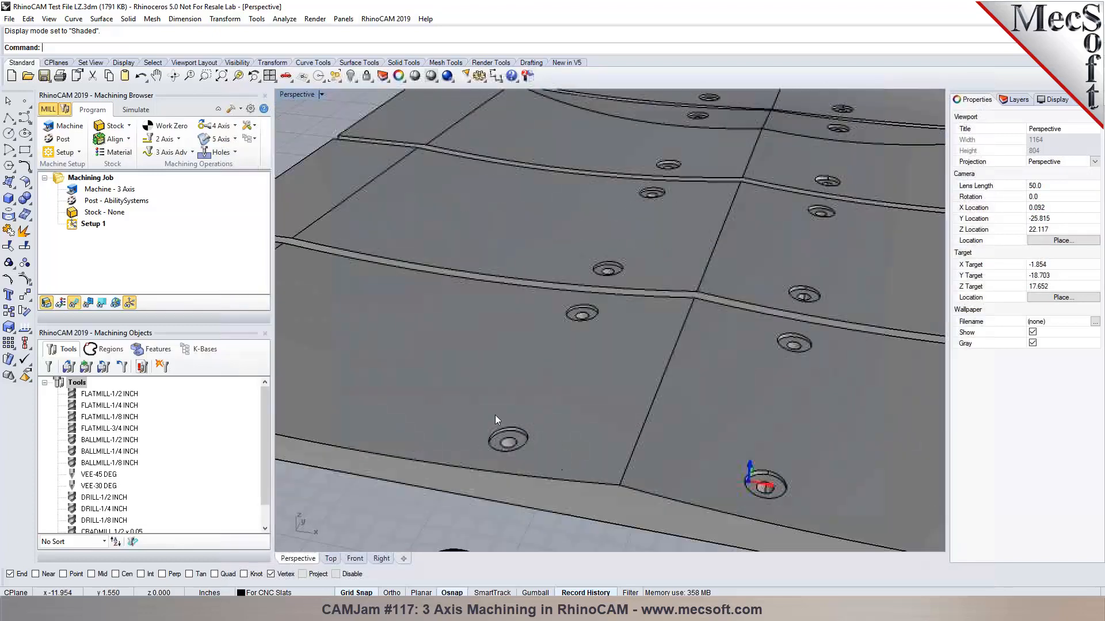
scroll(491, 446, "up", 4)
scroll(491, 447, "up", 5)
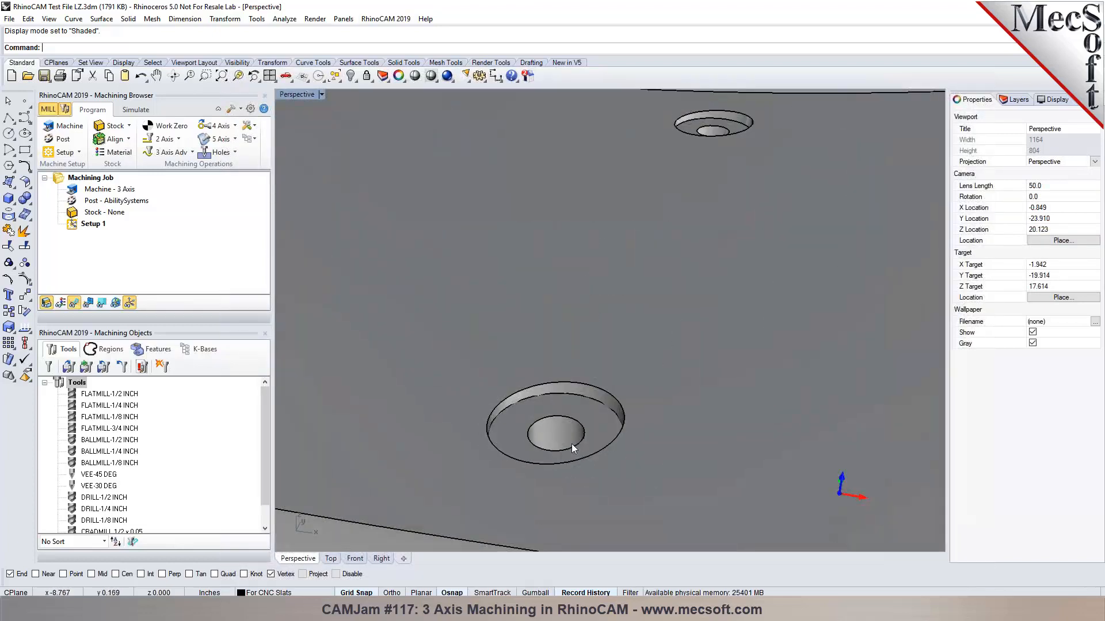
scroll(506, 414, "down", 5)
scroll(504, 413, "up", 3)
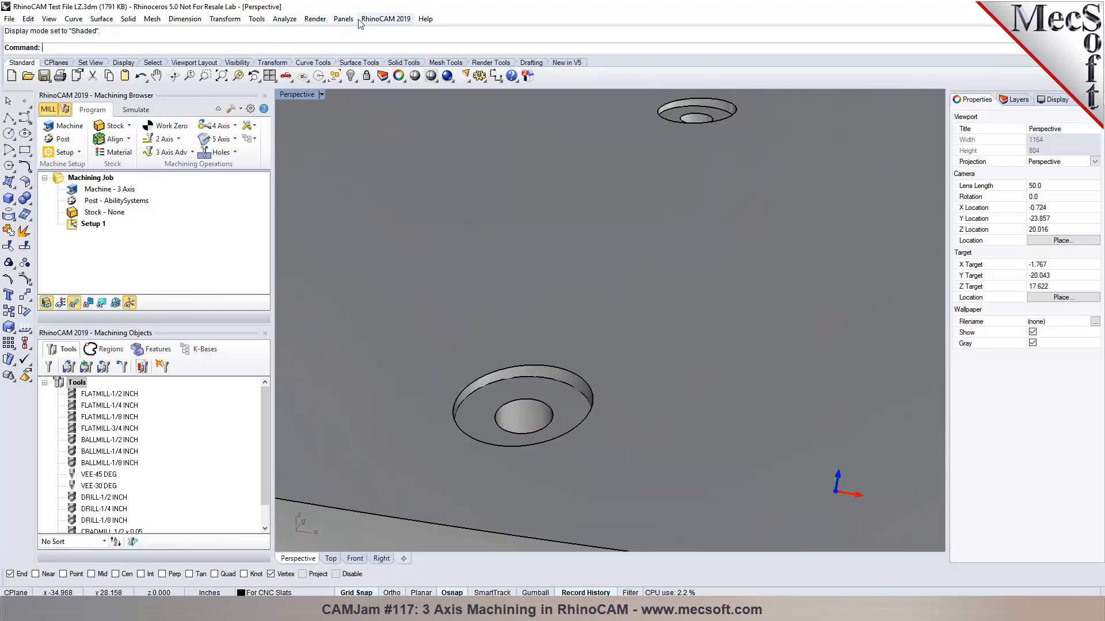
left_click(285, 19)
left_click(309, 155)
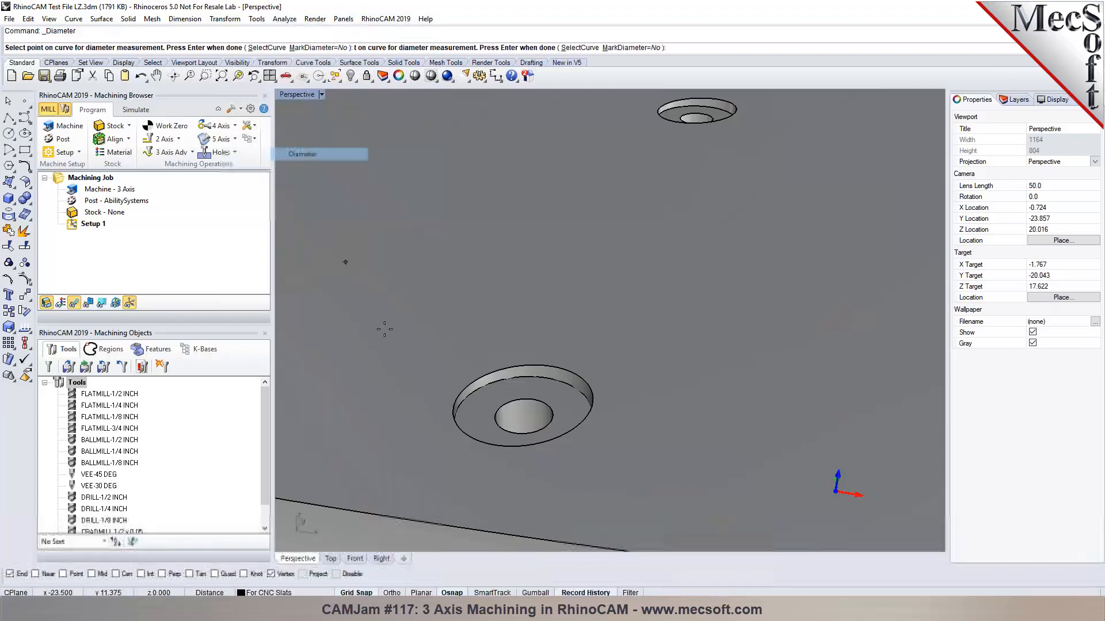
left_click(503, 404)
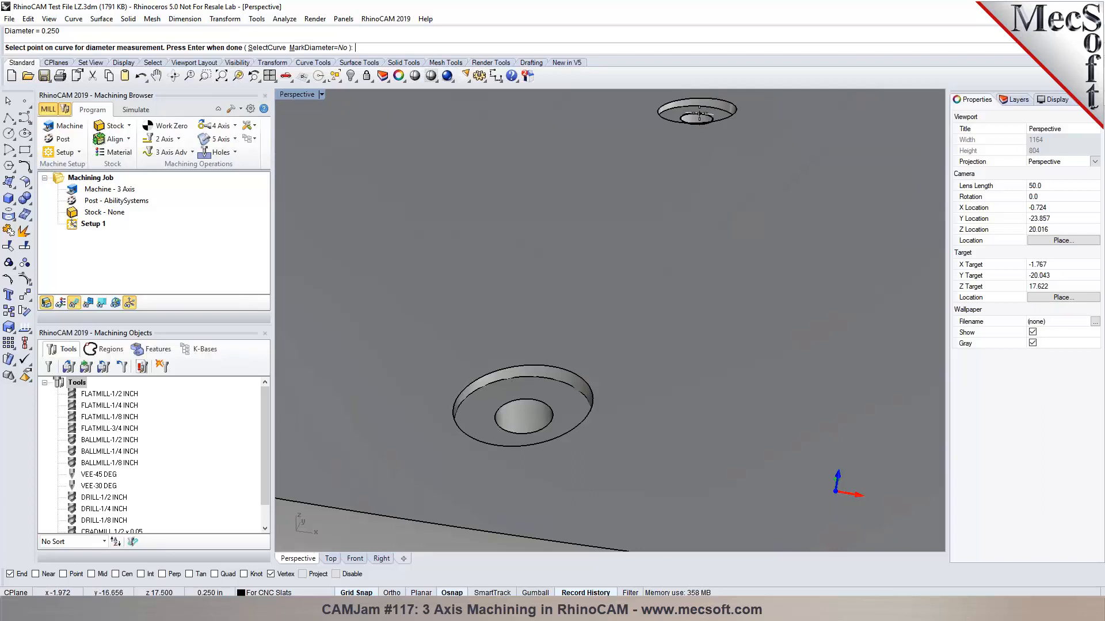
left_click(522, 377)
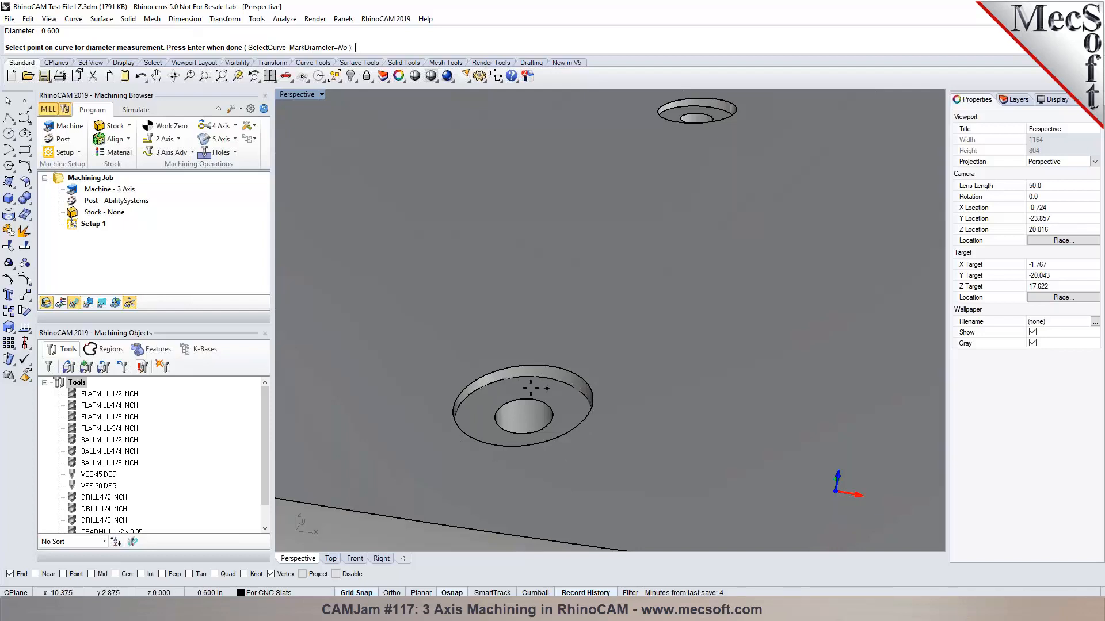
scroll(546, 387, "down", 9)
key("Return")
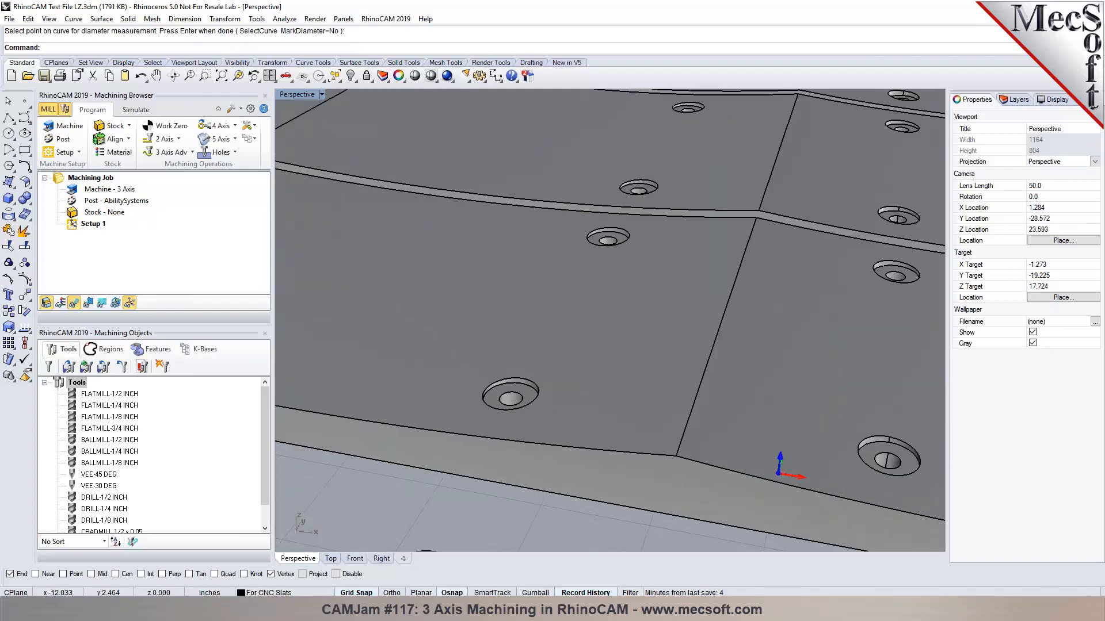
scroll(449, 405, "down", 5)
scroll(463, 392, "up", 4)
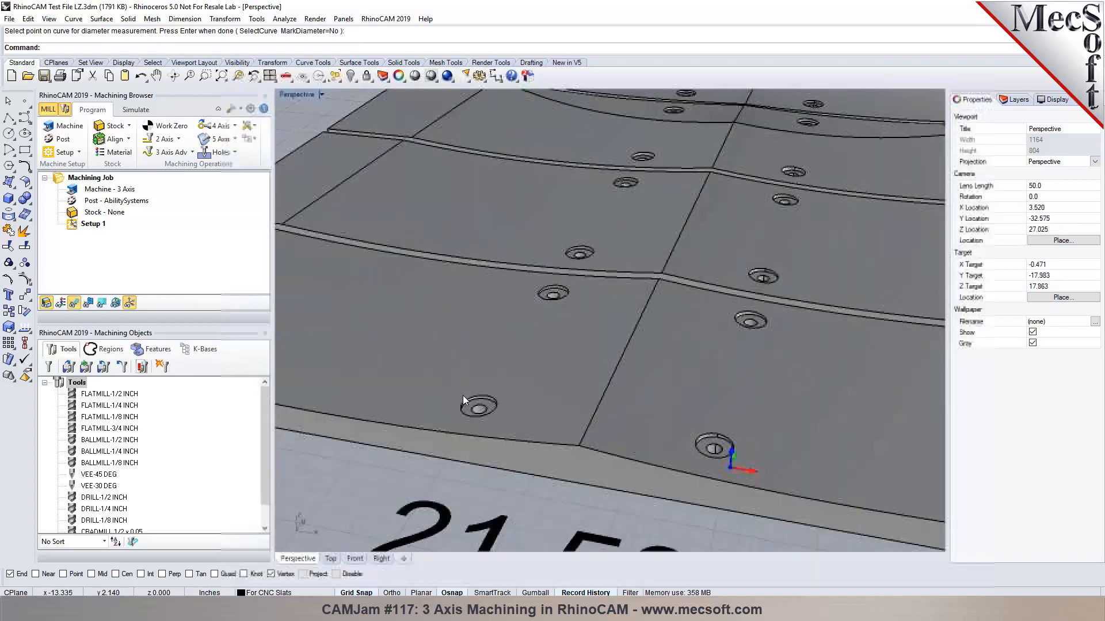
mouse_move(499, 396)
right_mouse_down()
mouse_move(596, 419)
mouse_move(497, 394)
mouse_move(548, 398)
mouse_move(499, 381)
right_mouse_up()
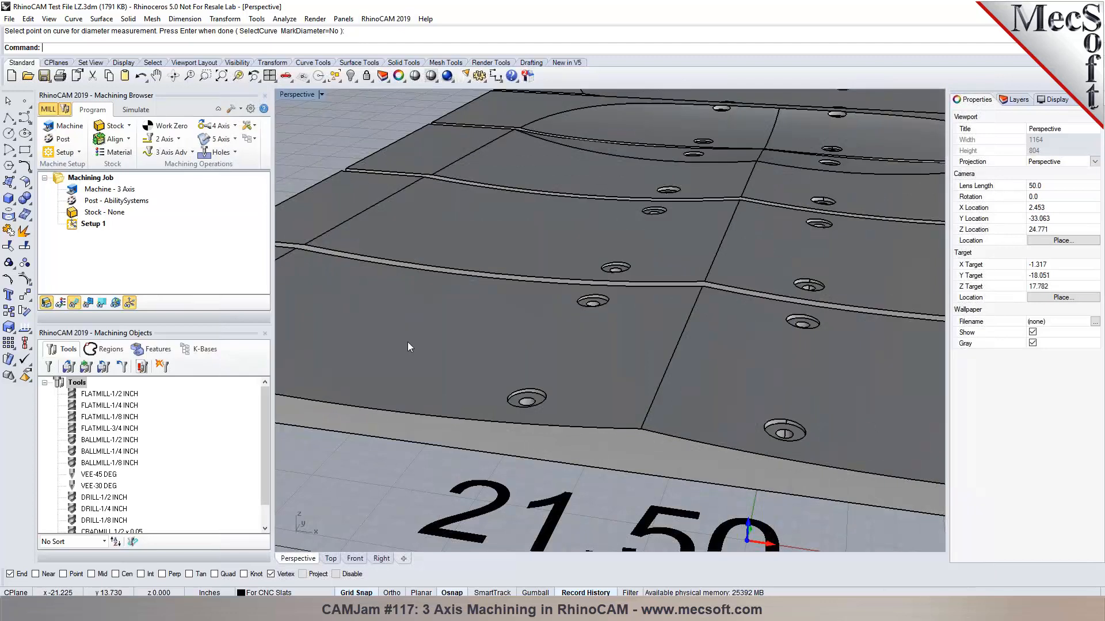
scroll(547, 396, "up", 3)
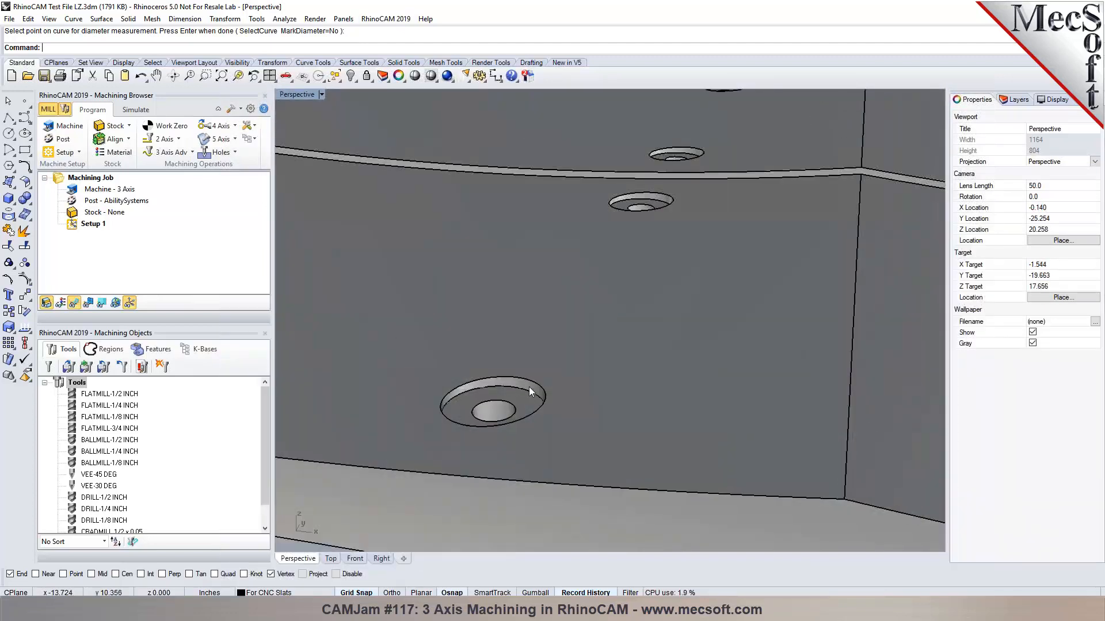
right_click_drag(461, 392, 516, 394)
scroll(430, 388, "down", 6)
scroll(668, 316, "down", 3)
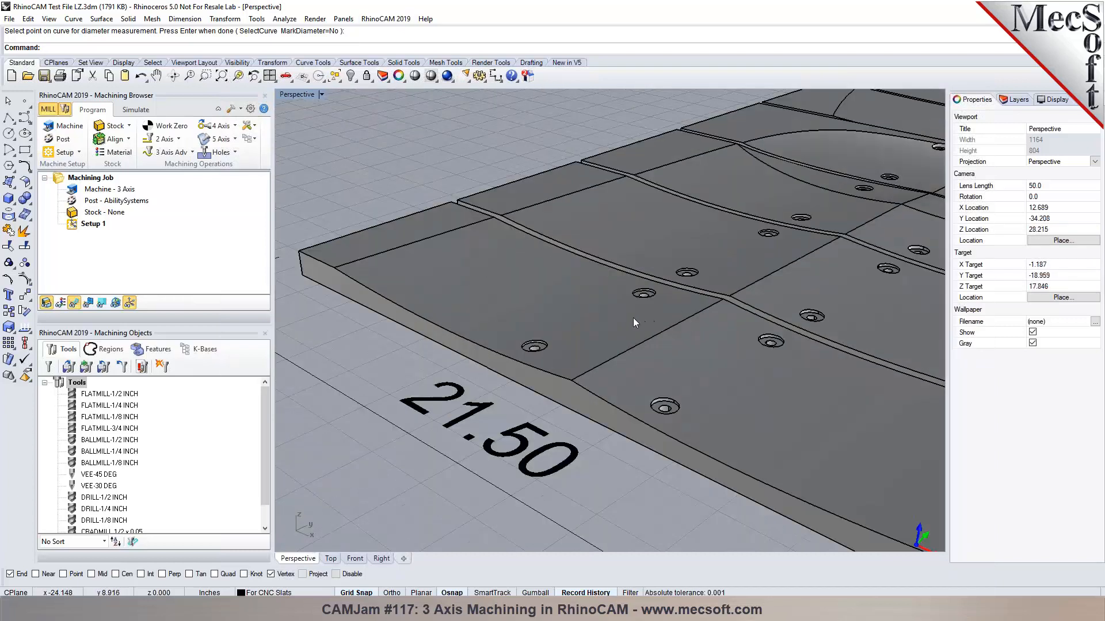
Add Layer 01 in the Layers panel and make it the current layer.
left_click(1017, 100)
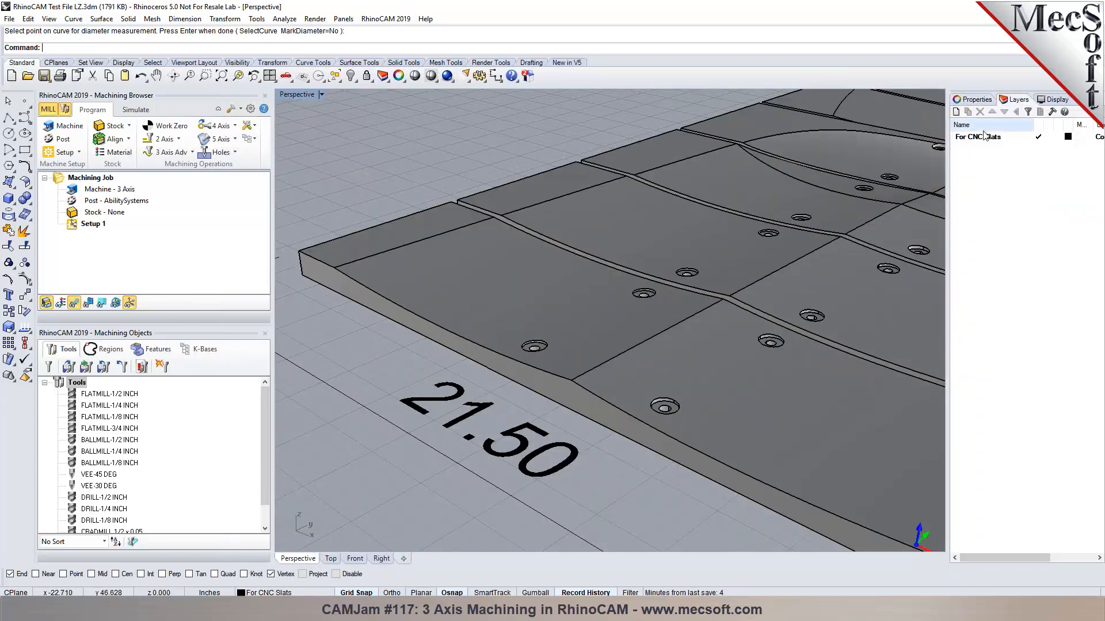
left_click(956, 112)
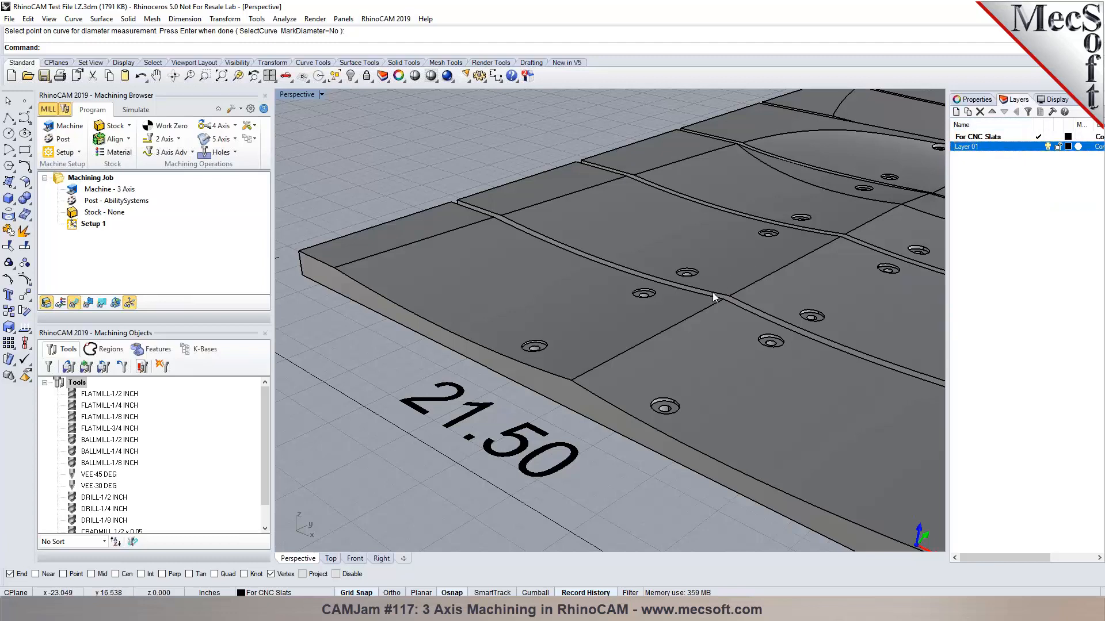
scroll(713, 294, "up", 3)
right_click_drag(711, 295, 720, 299)
scroll(719, 299, "down", 3)
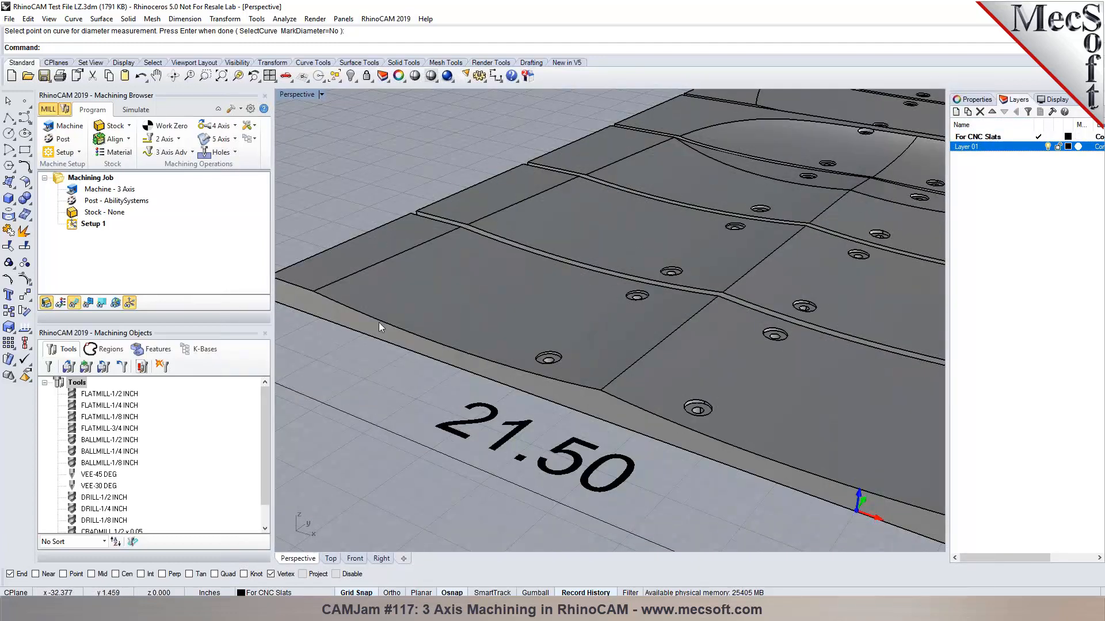
left_click(1038, 146)
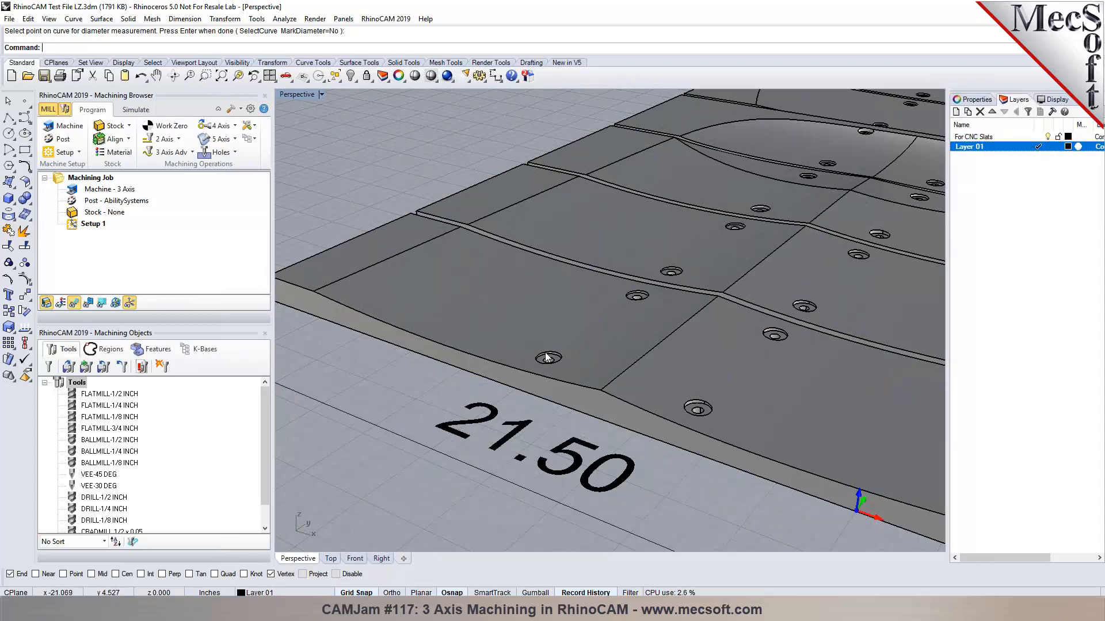
Zoom in on the slat holes and start the Patch command.
scroll(550, 360, "up", 6)
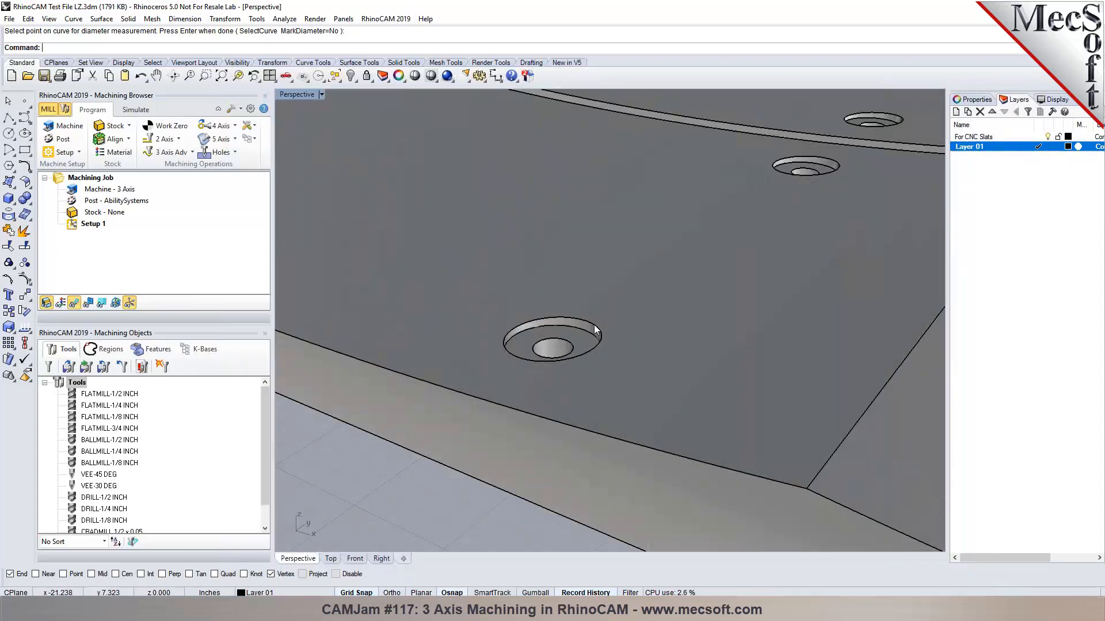
scroll(479, 351, "down", 5)
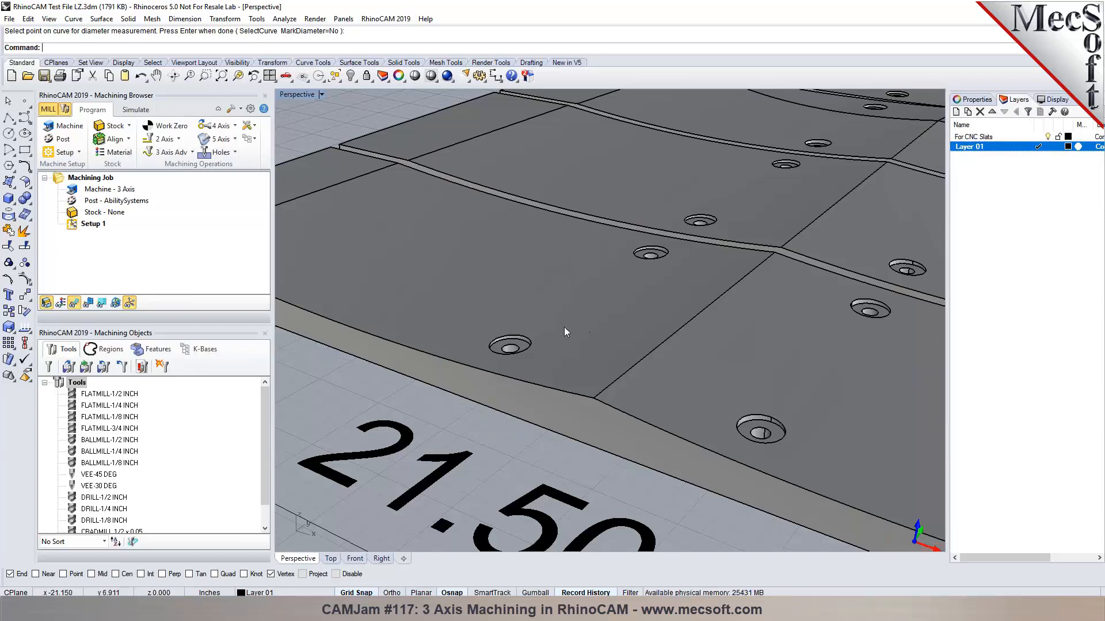
scroll(521, 315, "down", 2)
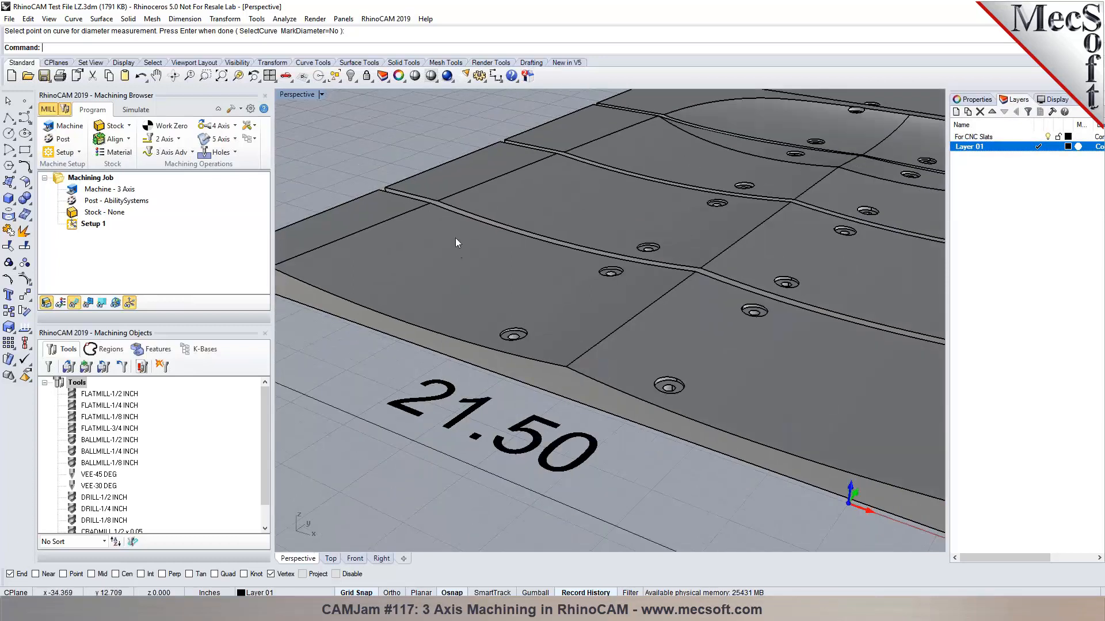
scroll(576, 311, "up", 1)
scroll(742, 430, "up", 2)
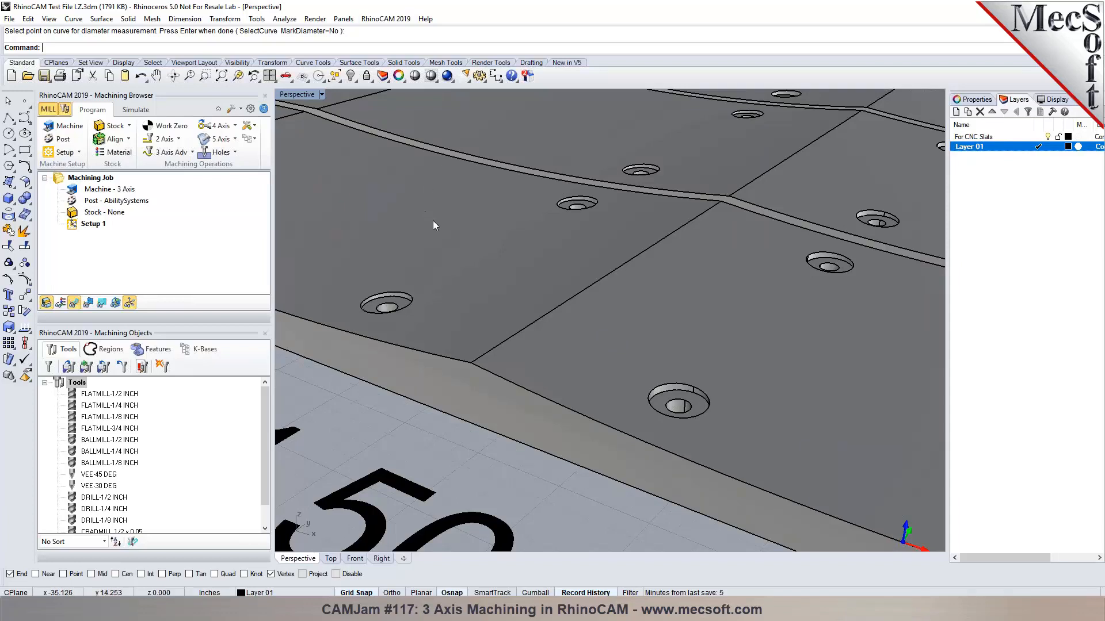
scroll(432, 220, "down", 1)
scroll(488, 240, "down", 2)
scroll(391, 243, "down", 1)
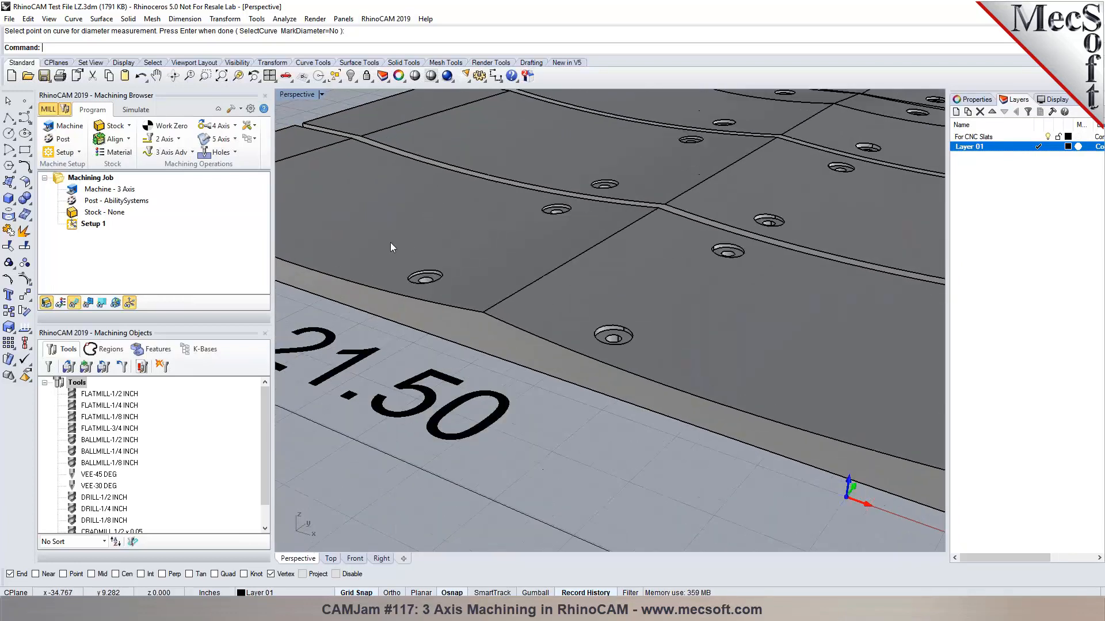
key("Return")
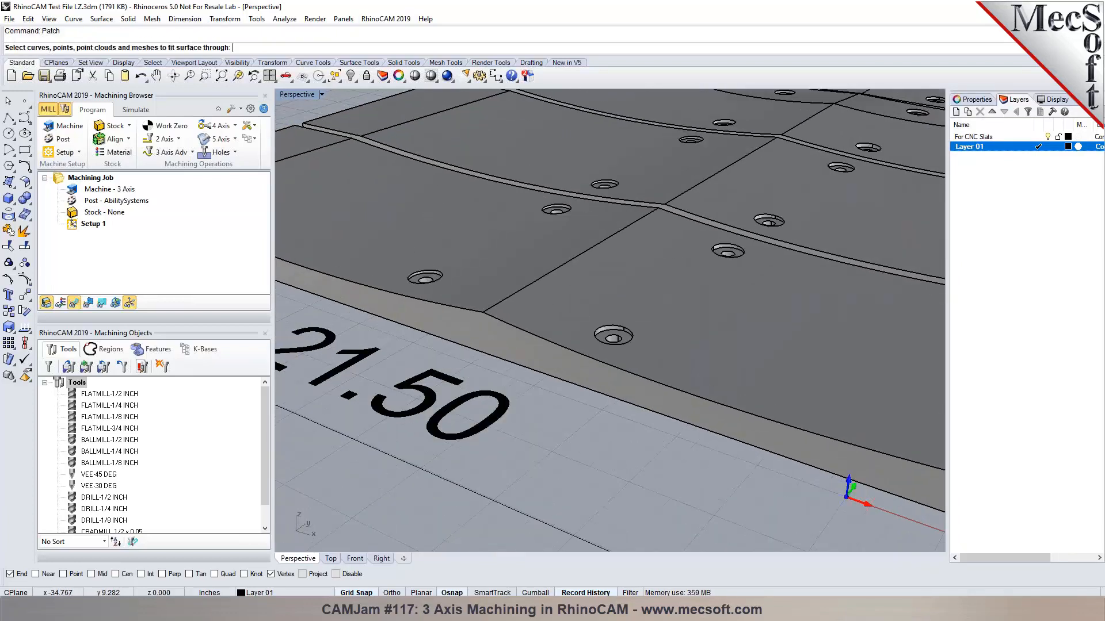
scroll(428, 292, "up", 1)
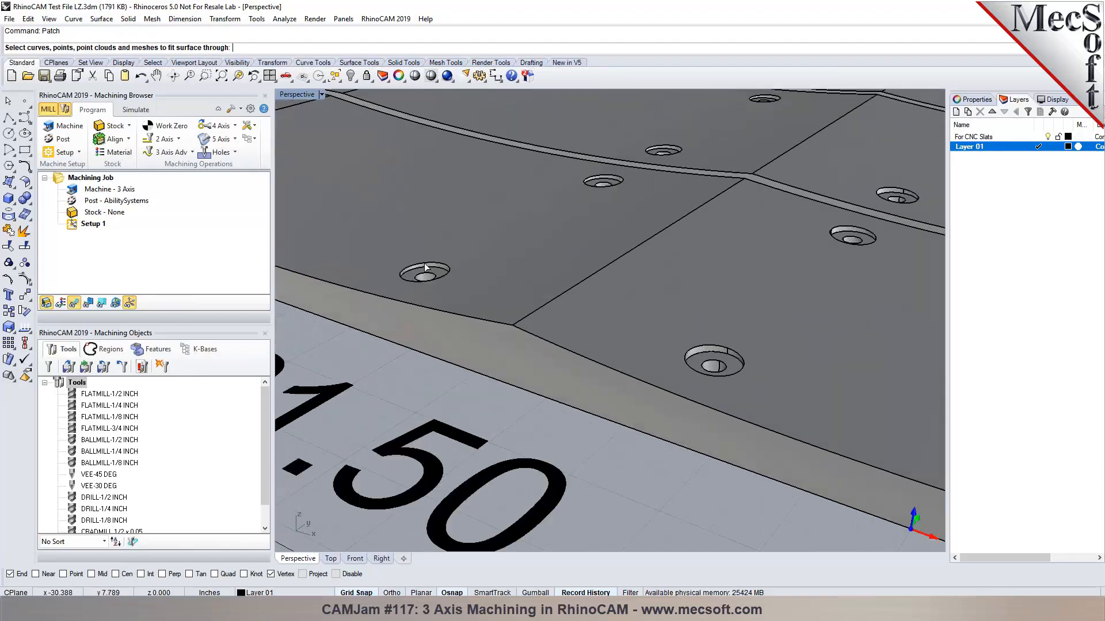
Cap the front hole with a patch of 12 U and 12 V surface spans.
left_click(426, 268)
left_click(460, 295)
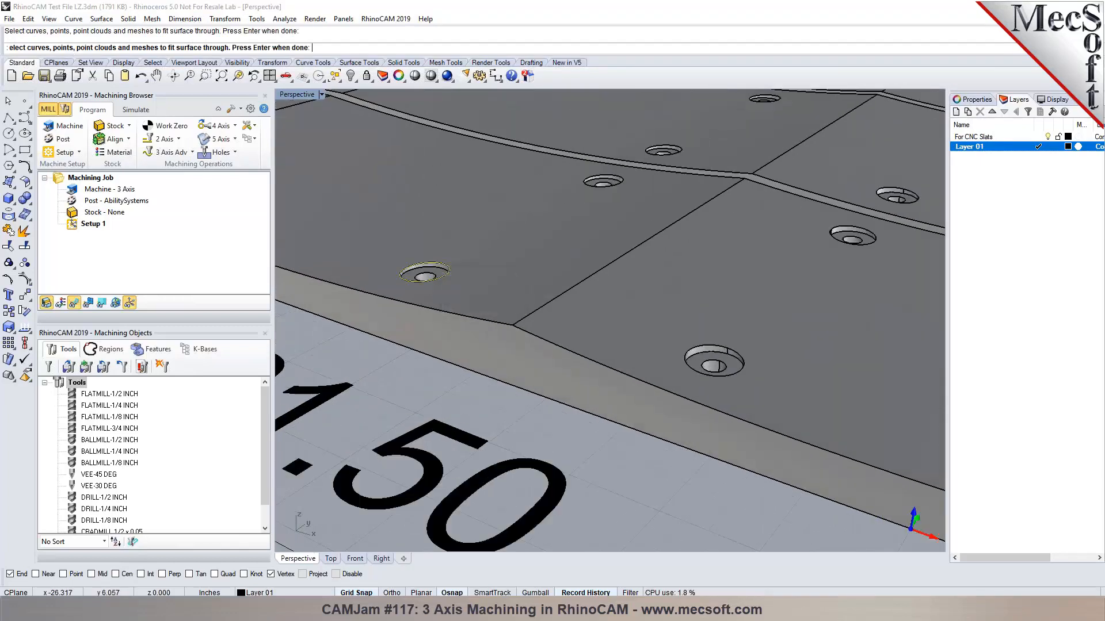
key("Return")
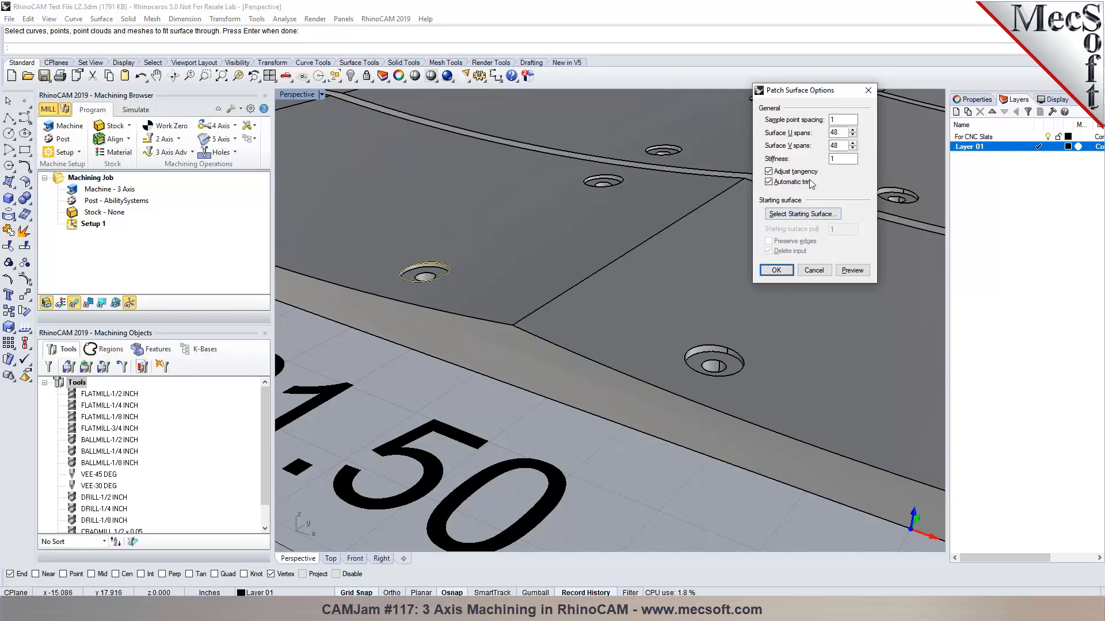
left_click(837, 133)
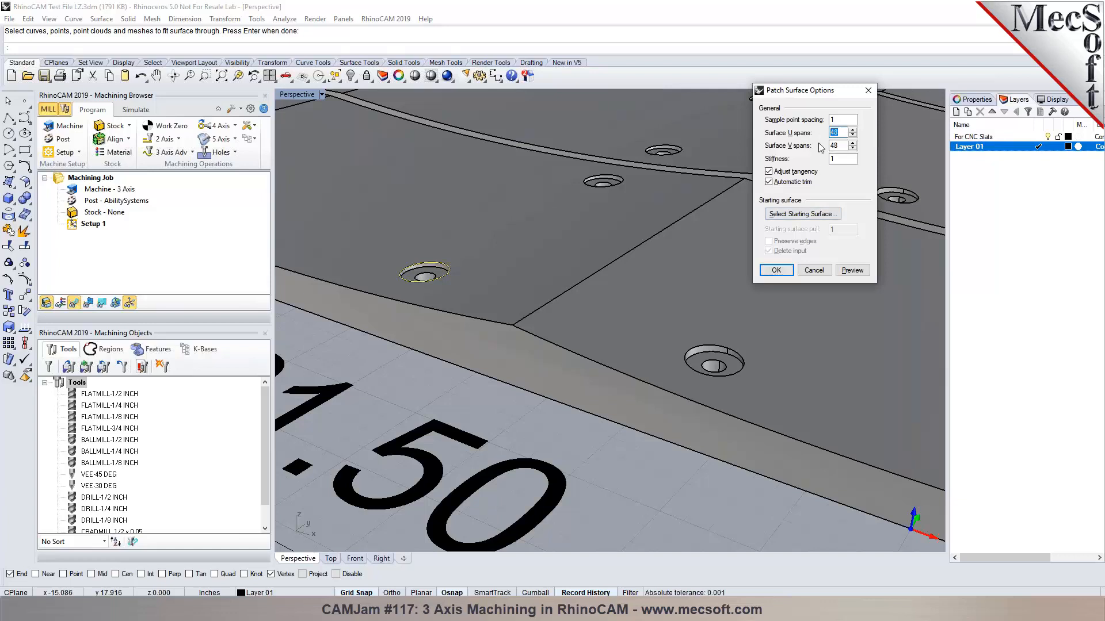
double_click(836, 146)
left_click(854, 272)
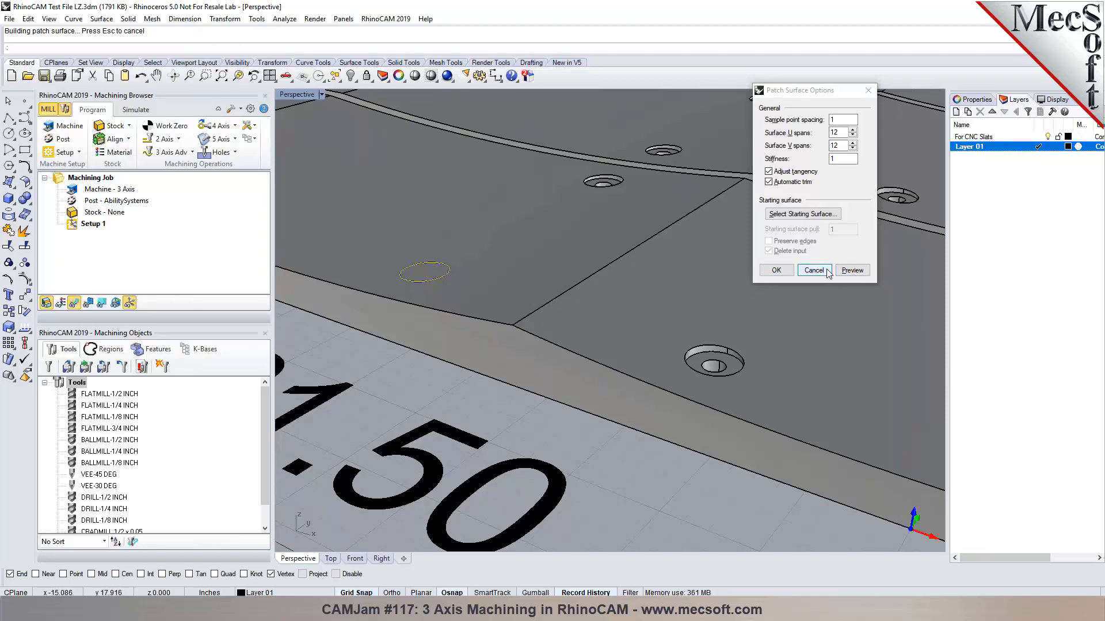
left_click(776, 270)
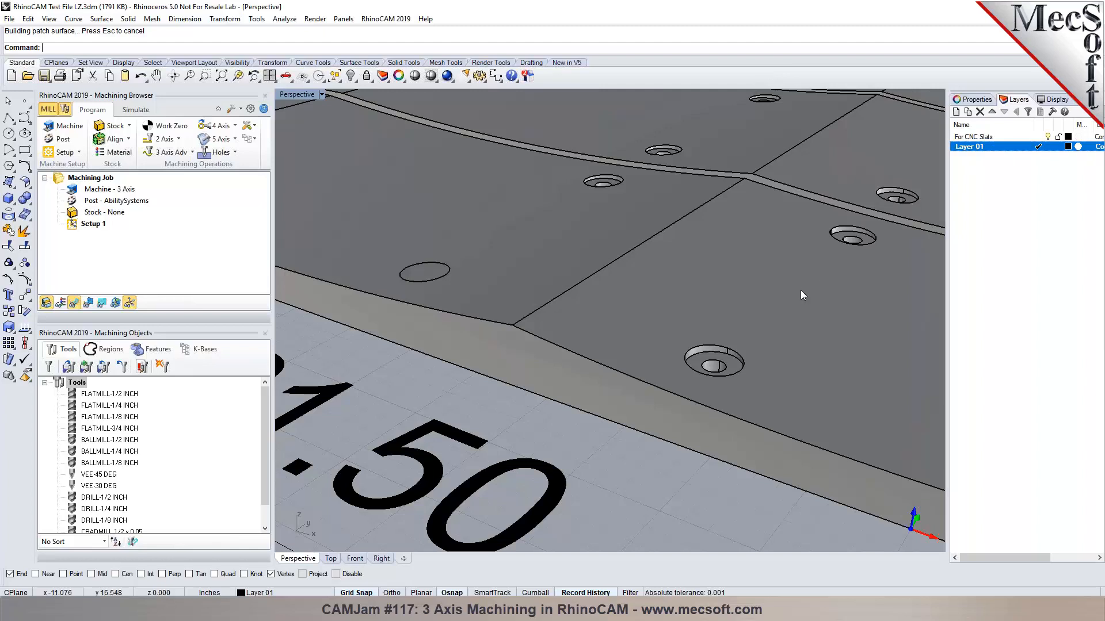
Patch the second hole's top edge with the same span settings.
key("Return")
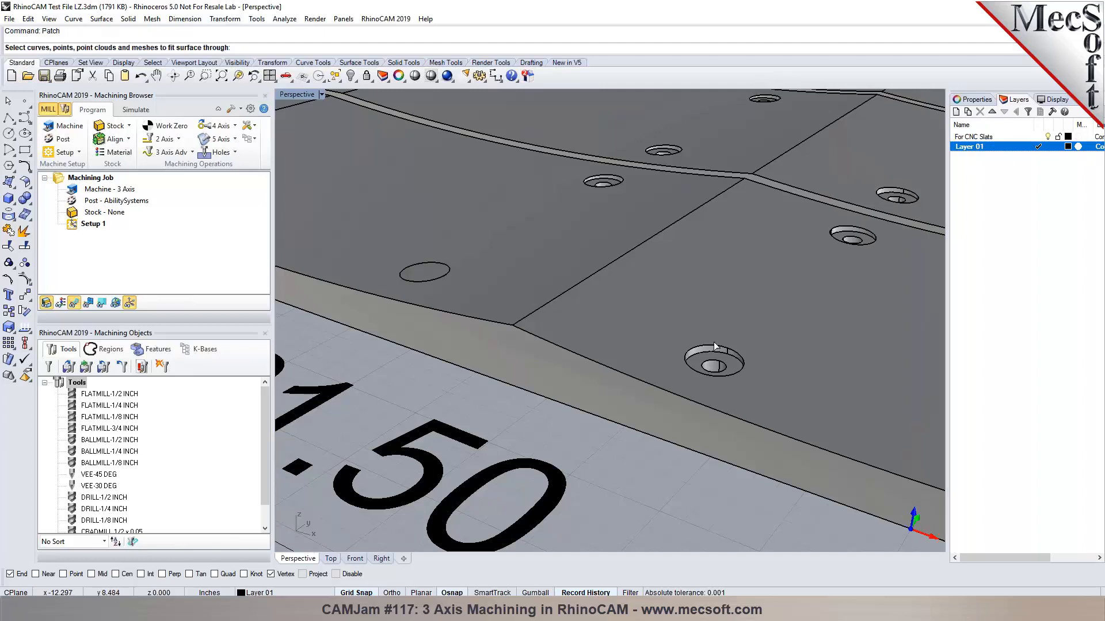
left_click(714, 344)
left_click(742, 374)
key("Return")
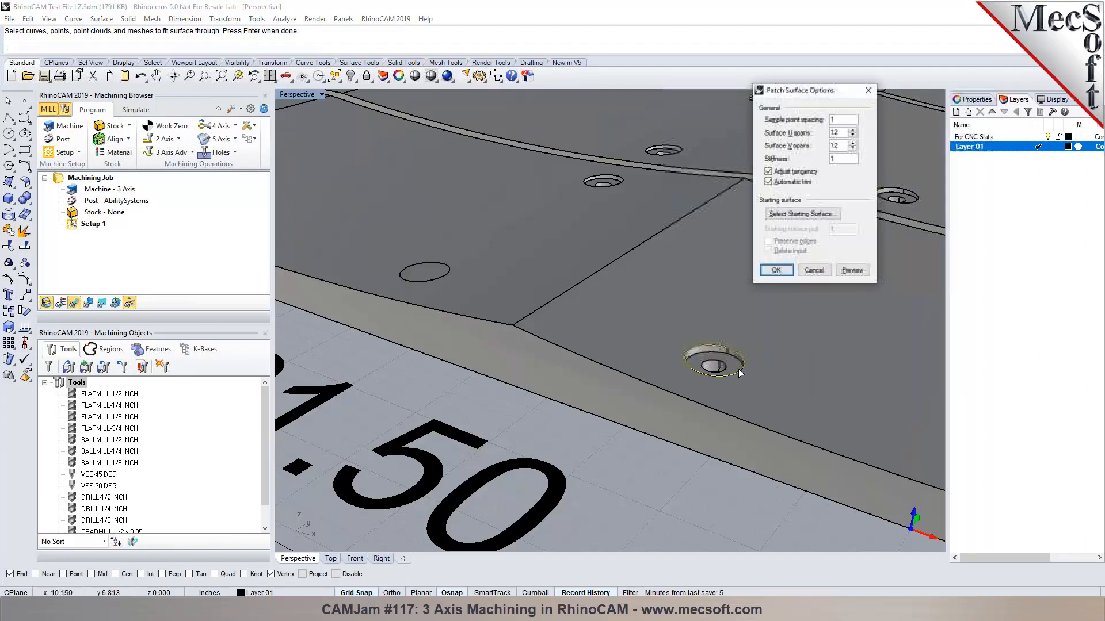
left_click(777, 270)
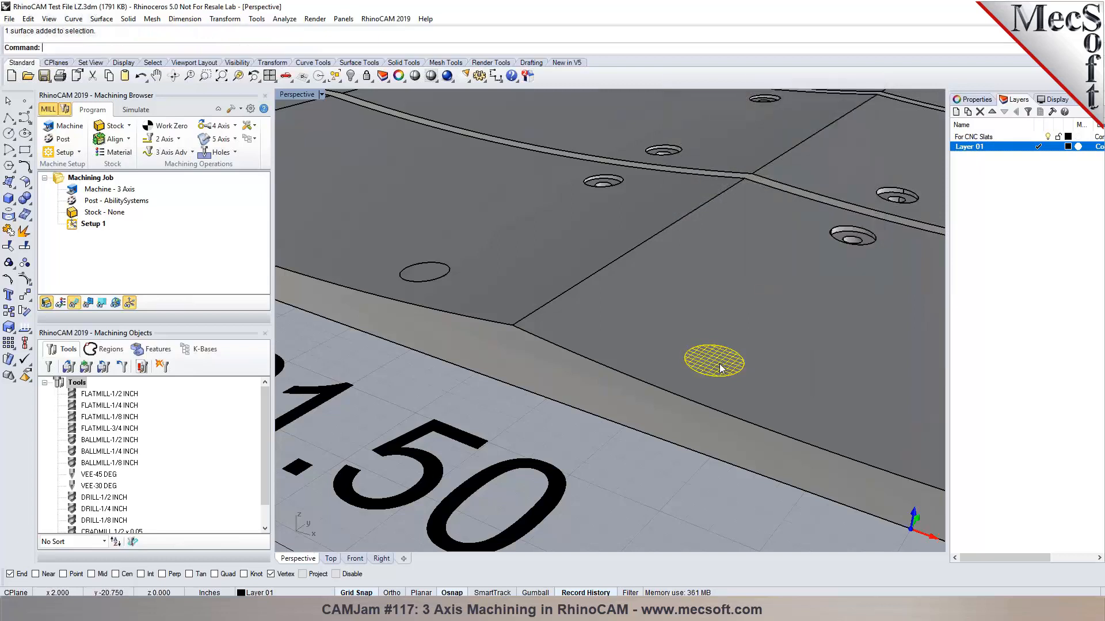
Deselect the new patch and repeat Patch on another hole's edge.
left_click(427, 275)
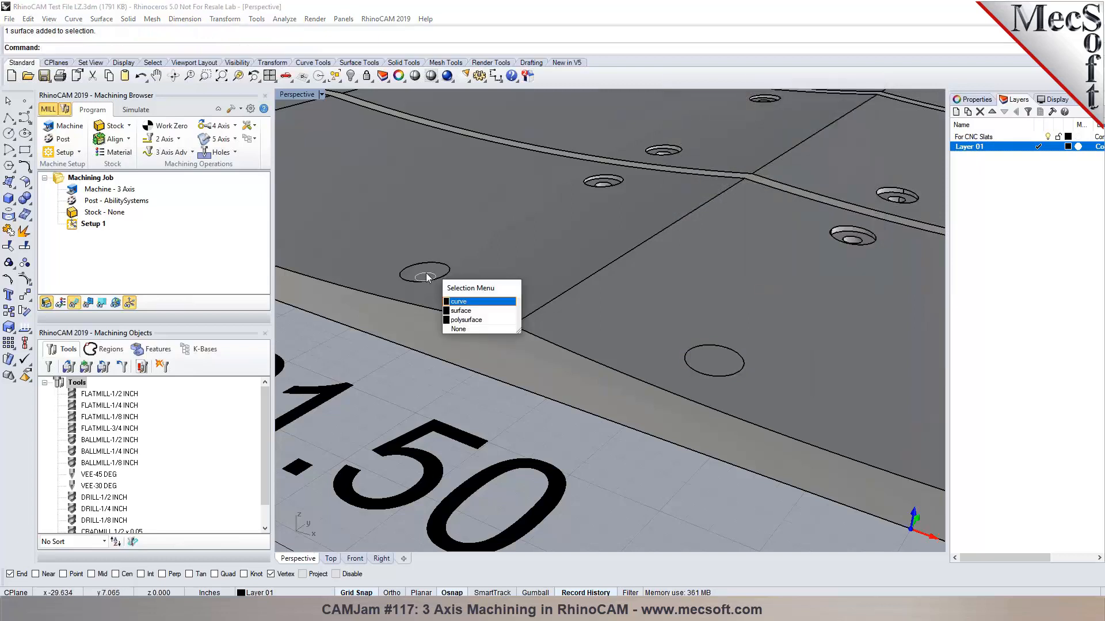
left_click(461, 329)
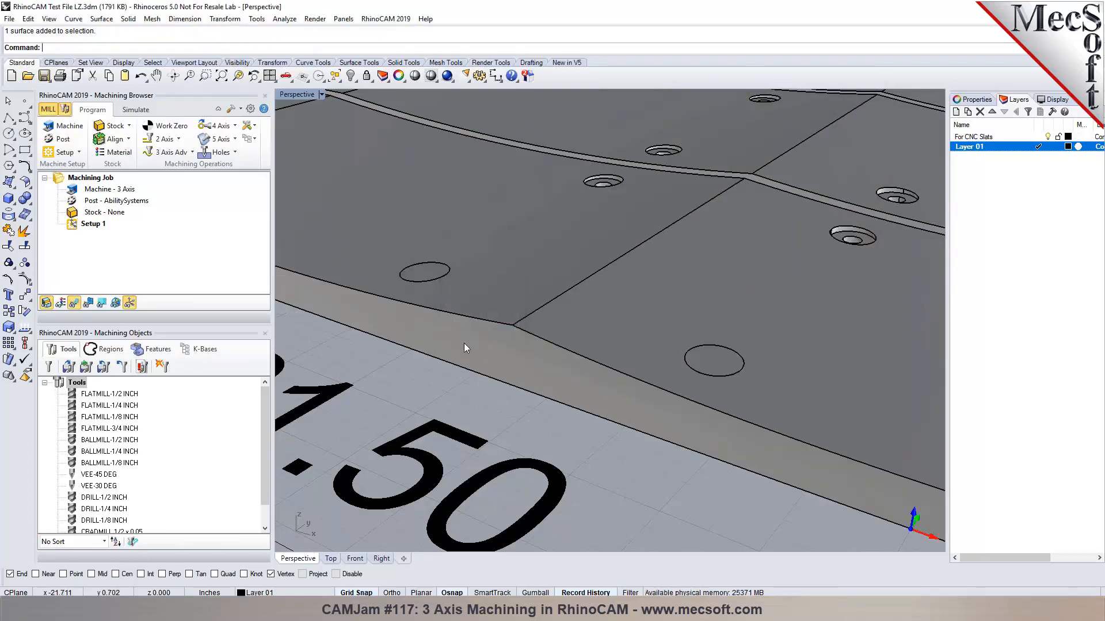
scroll(483, 317, "down", 2)
right_click(629, 240)
scroll(627, 221, "up", 2)
left_click(601, 202)
left_click(648, 228)
left_click(844, 281)
Repeat Patch to fill the next hole's edge.
right_click(829, 248)
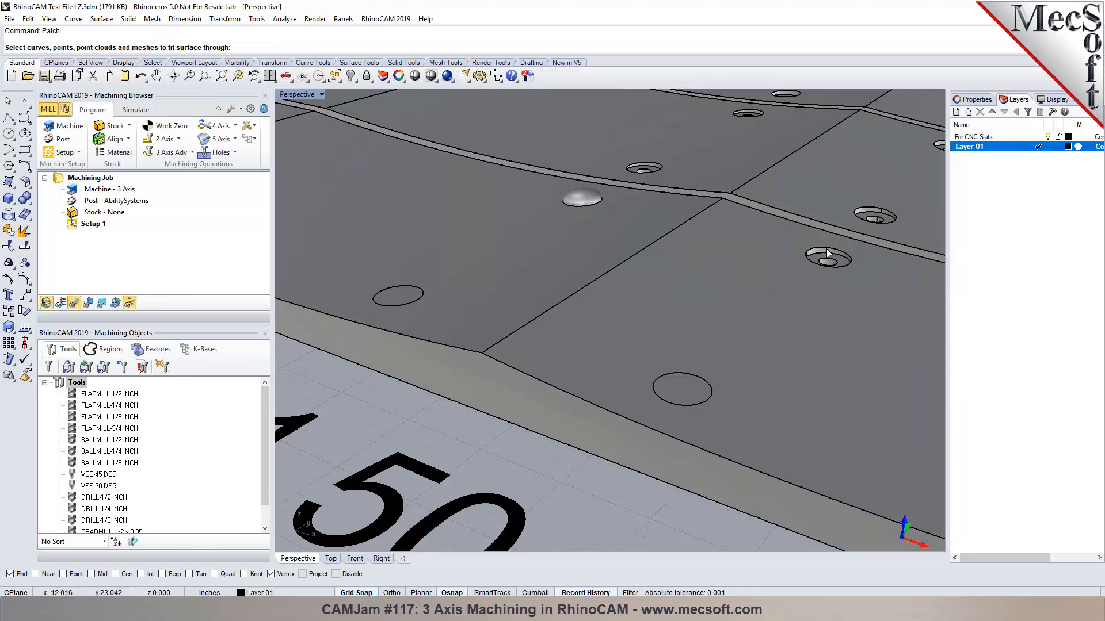
left_click(836, 259)
left_click(857, 280)
left_click(814, 284)
scroll(472, 390, "down", 1)
scroll(567, 236, "up", 3)
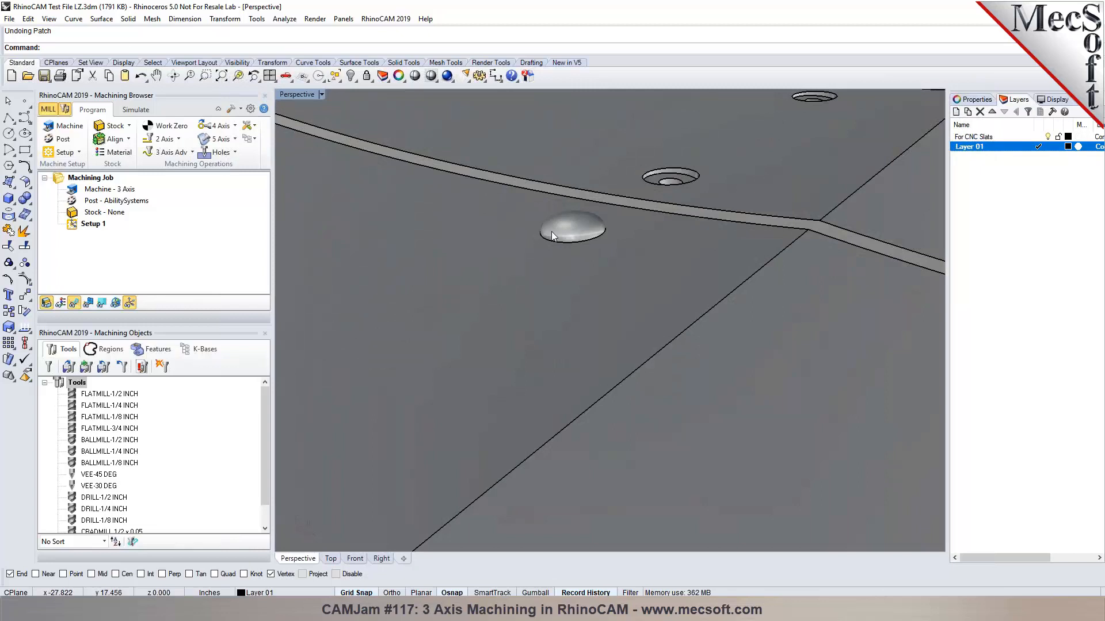
Undo the domed patch and orbit around the counterbored holes.
key("ctrl+z")
right_click_drag(561, 228, 674, 248)
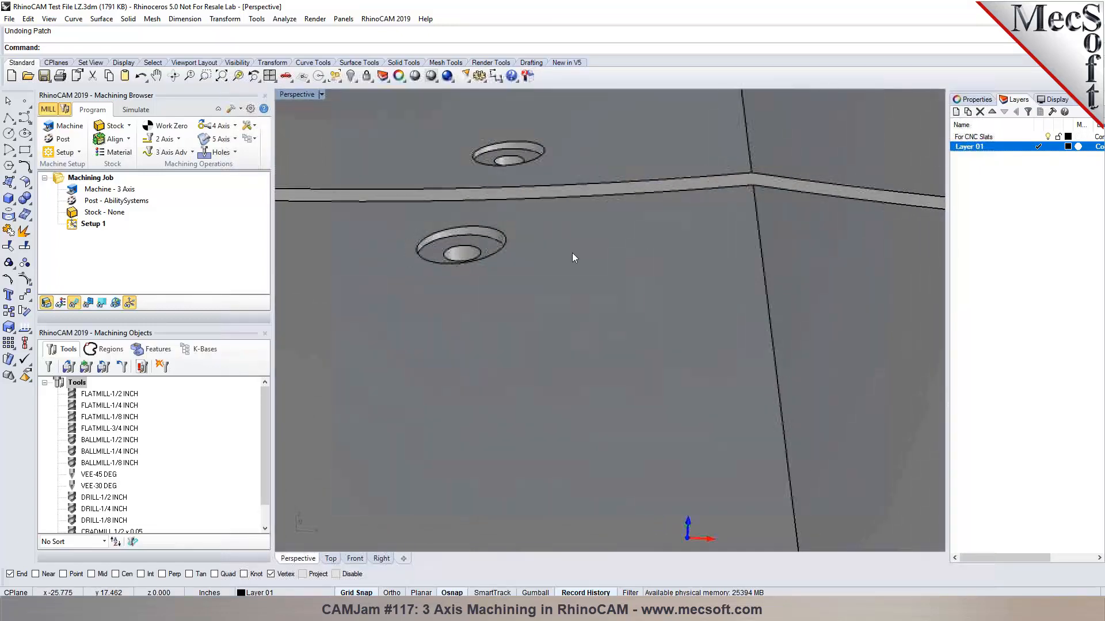
scroll(426, 220, "up", 4)
scroll(425, 229, "down", 6)
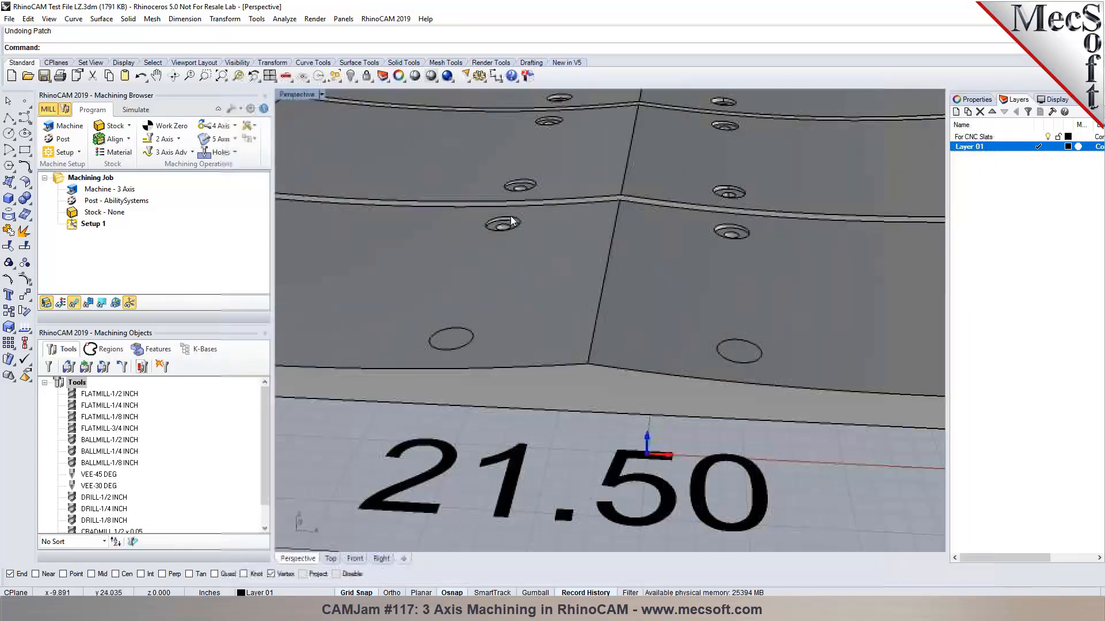
right_click_drag(612, 269, 540, 263)
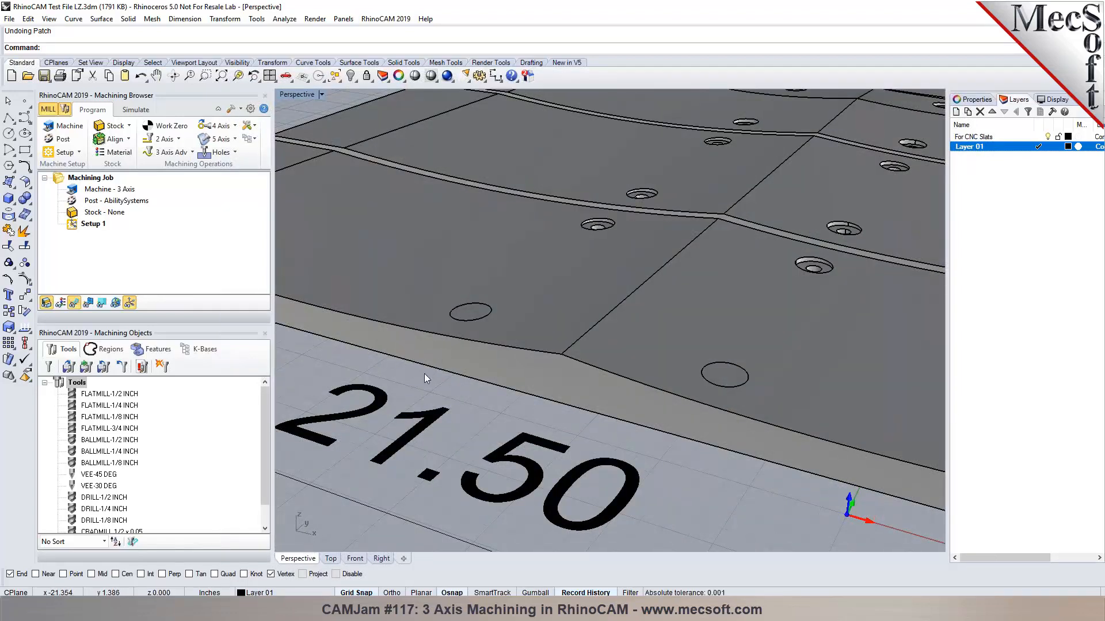
Extrude the slab edge curve straight up to the edge's end point.
left_click(101, 19)
mouse_move(189, 179)
left_click(253, 180)
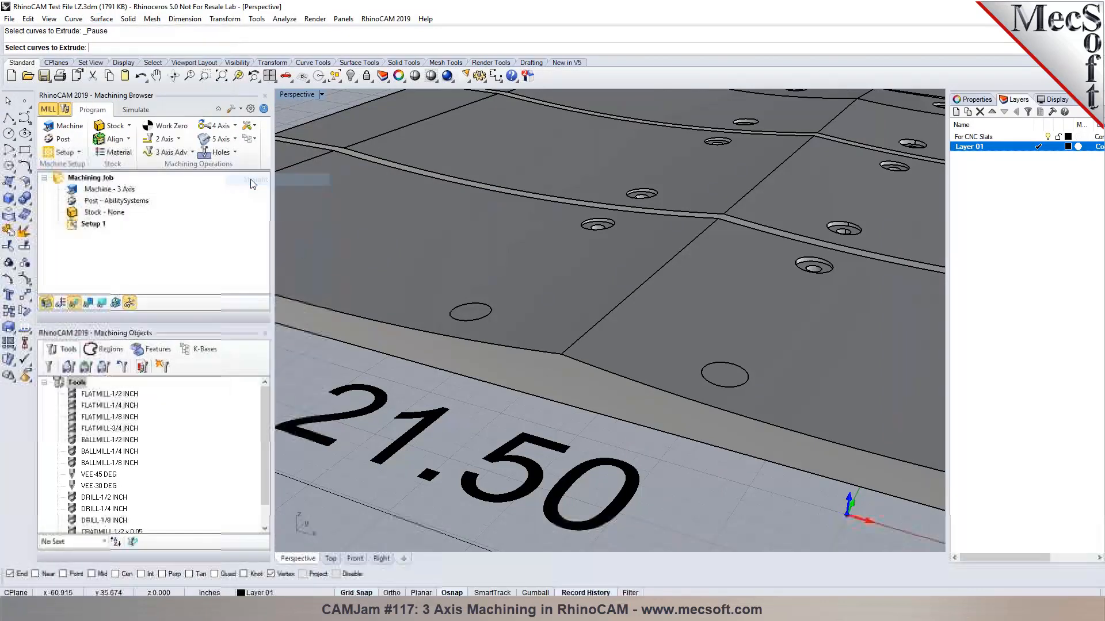
left_click(442, 335)
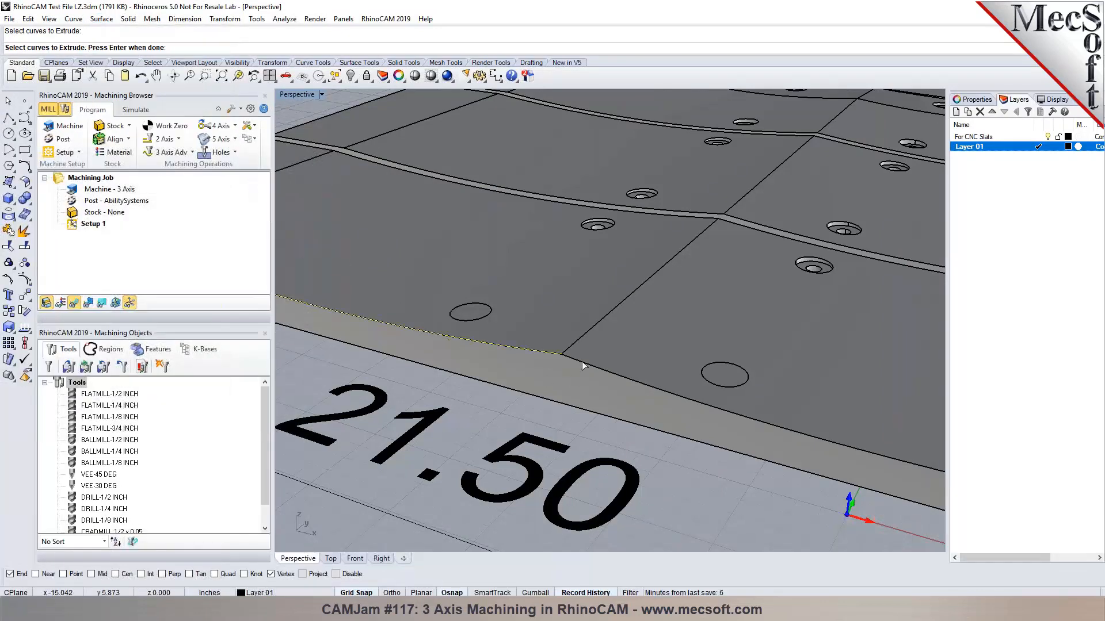
key("Return")
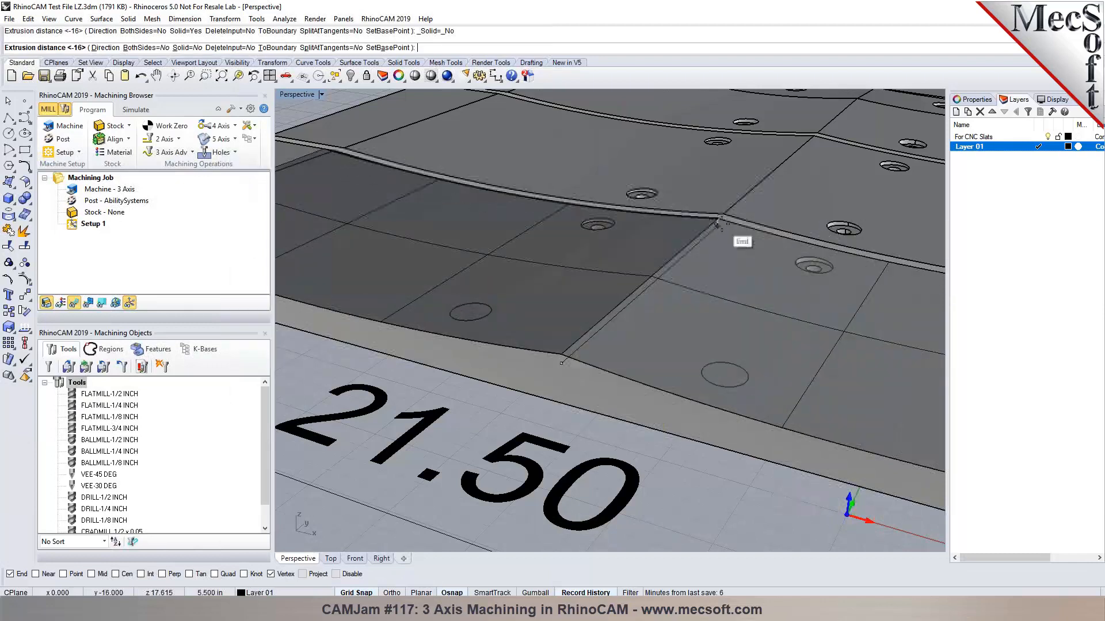
left_click(719, 221)
scroll(623, 297, "down", 4)
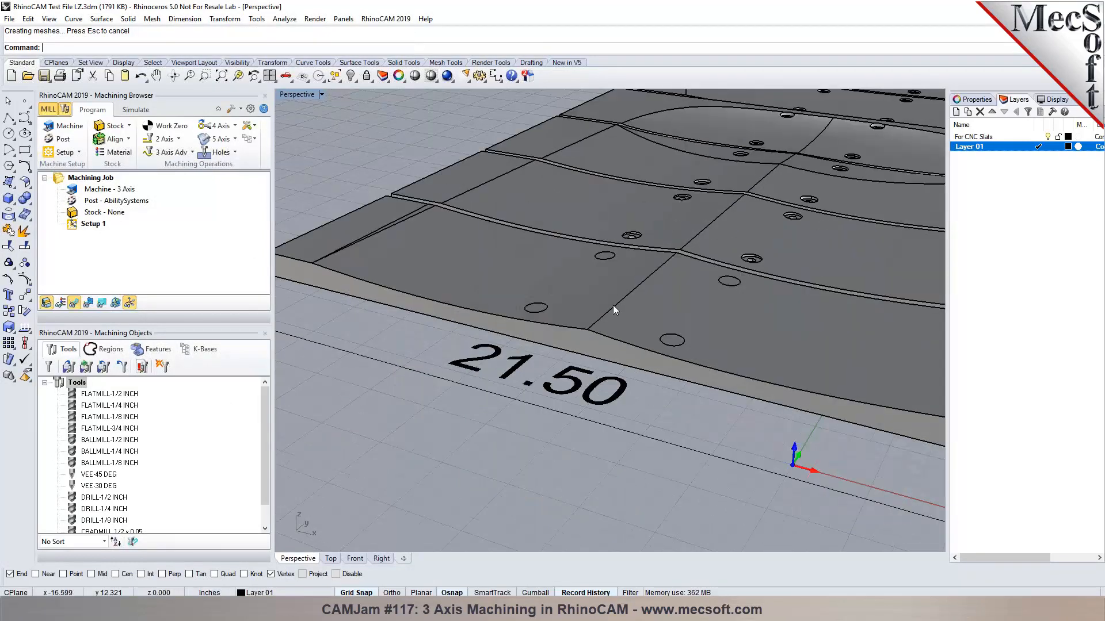
scroll(578, 304, "down", 2)
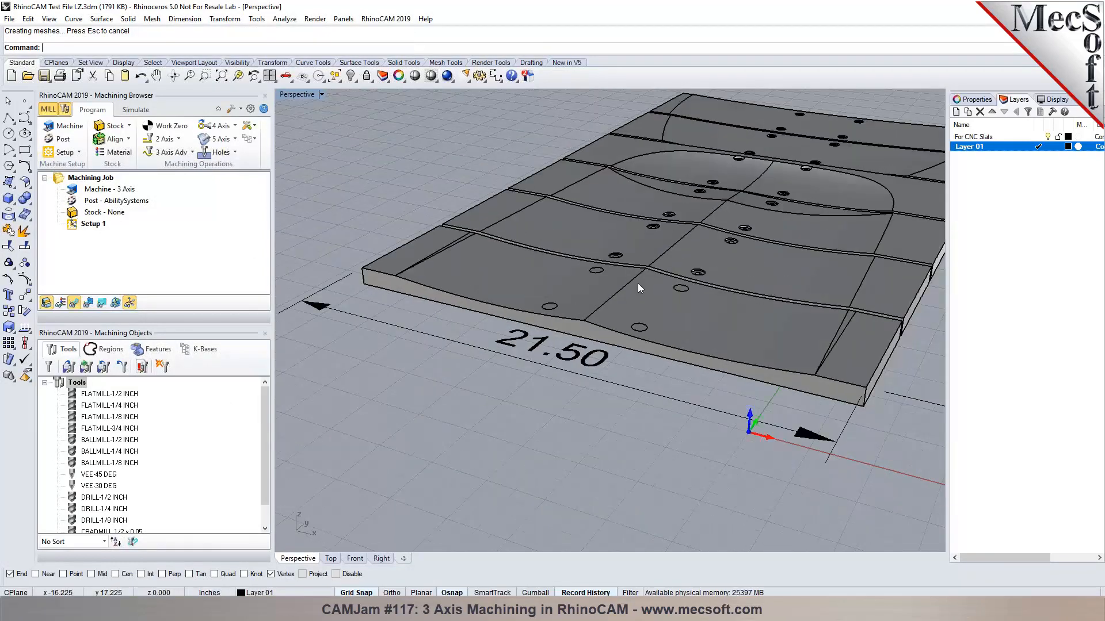
scroll(638, 283, "up", 3)
mouse_move(674, 301)
right_mouse_down()
mouse_move(634, 281)
mouse_move(691, 305)
right_mouse_up()
Undo the edge extrusion, then undo the patch to restore the countersunk hole.
key("ctrl+z")
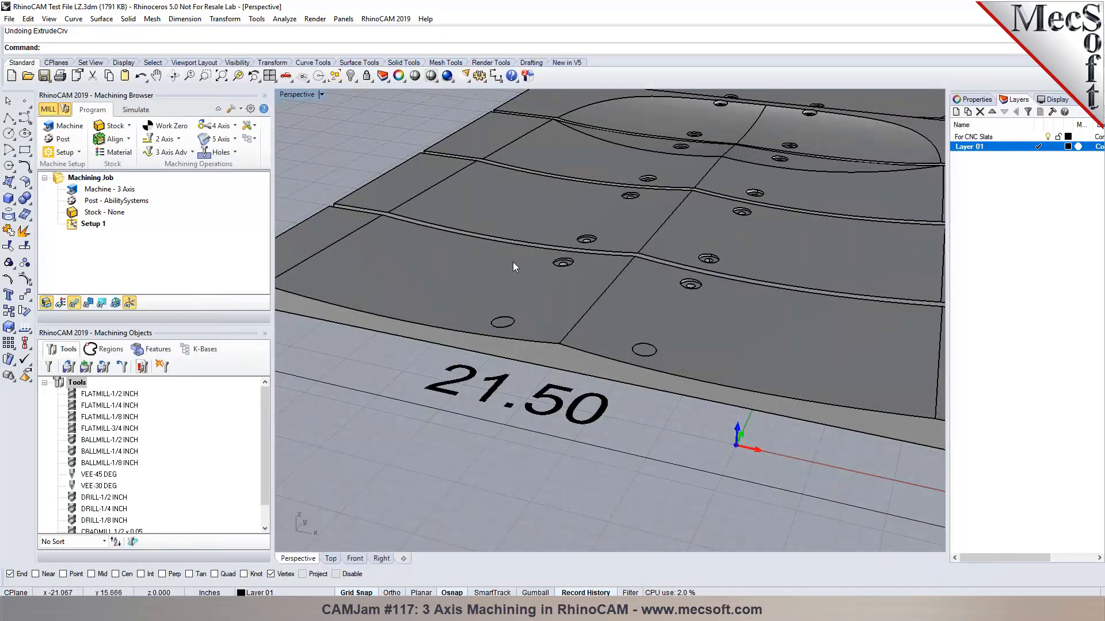
scroll(575, 253, "up", 2)
right_click_drag(575, 251, 676, 284)
right_click_drag(720, 317, 569, 316)
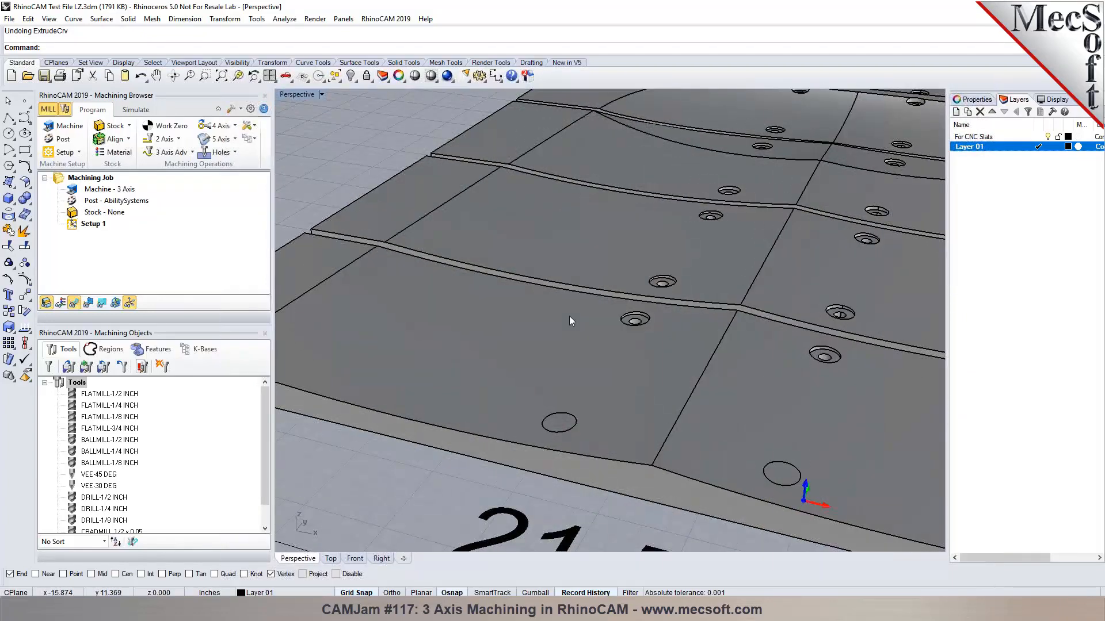
scroll(559, 312, "down", 2)
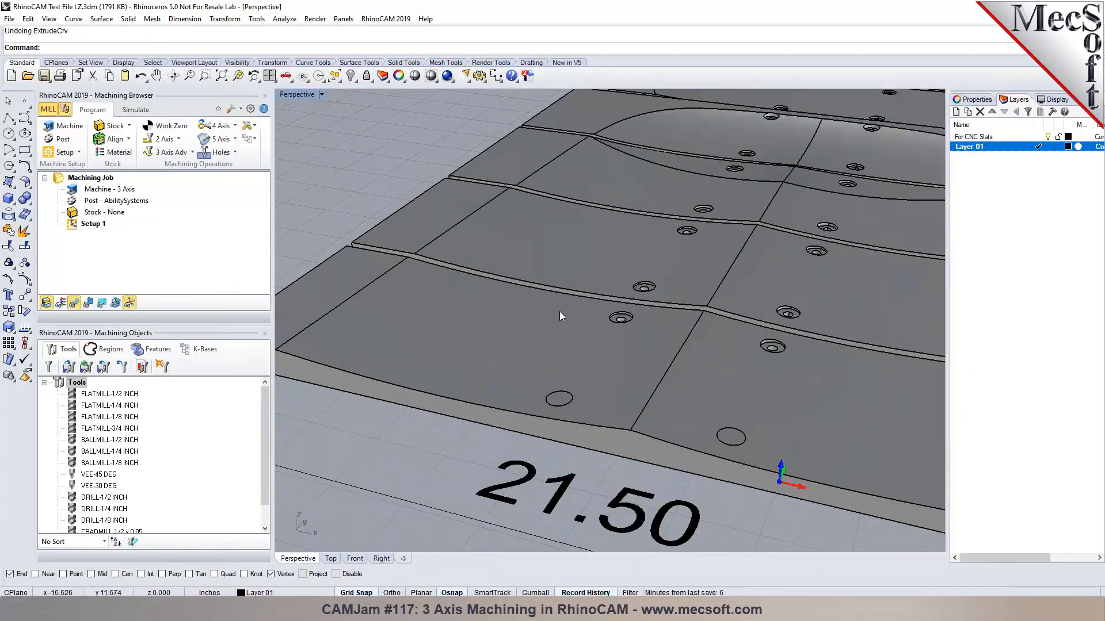
scroll(541, 352, "up", 2)
right_click_drag(540, 353, 727, 344)
scroll(717, 340, "down", 2)
scroll(717, 340, "up", 1)
key("ctrl+z")
scroll(523, 274, "down", 4)
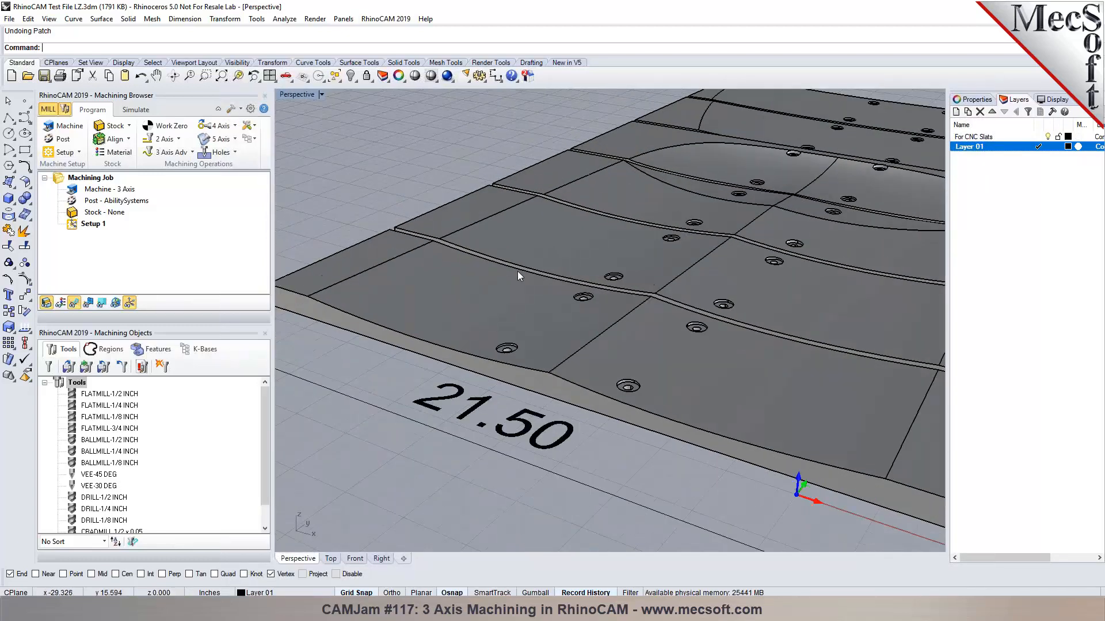
Duplicate For CNC Slats with its objects and make For CNC Slats - Copy current.
left_click(972, 137)
right_click(969, 141)
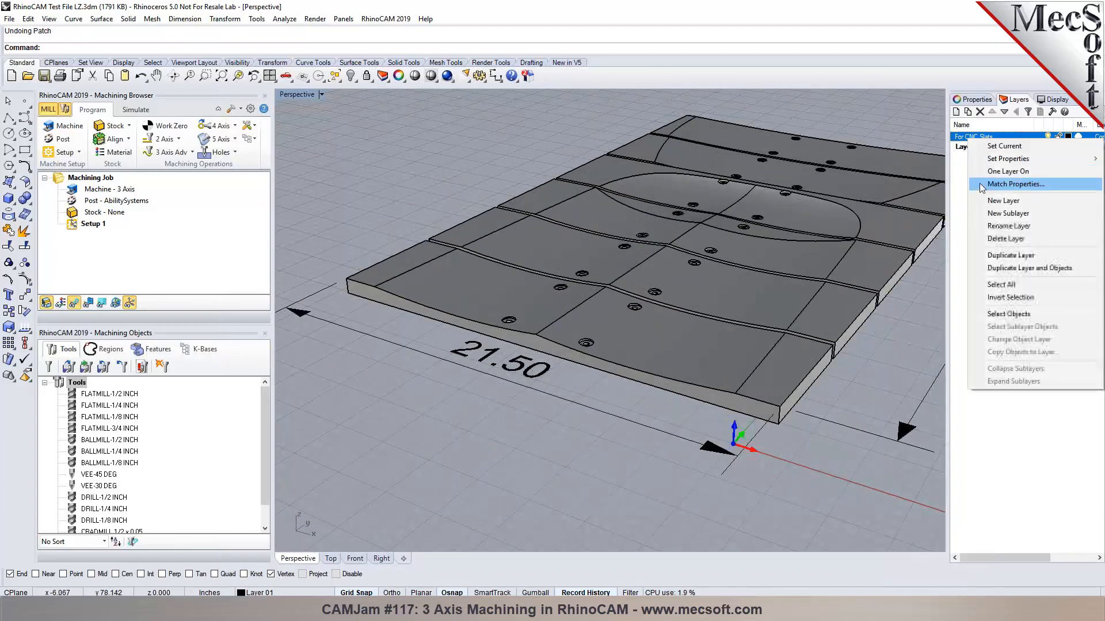
left_click(1012, 269)
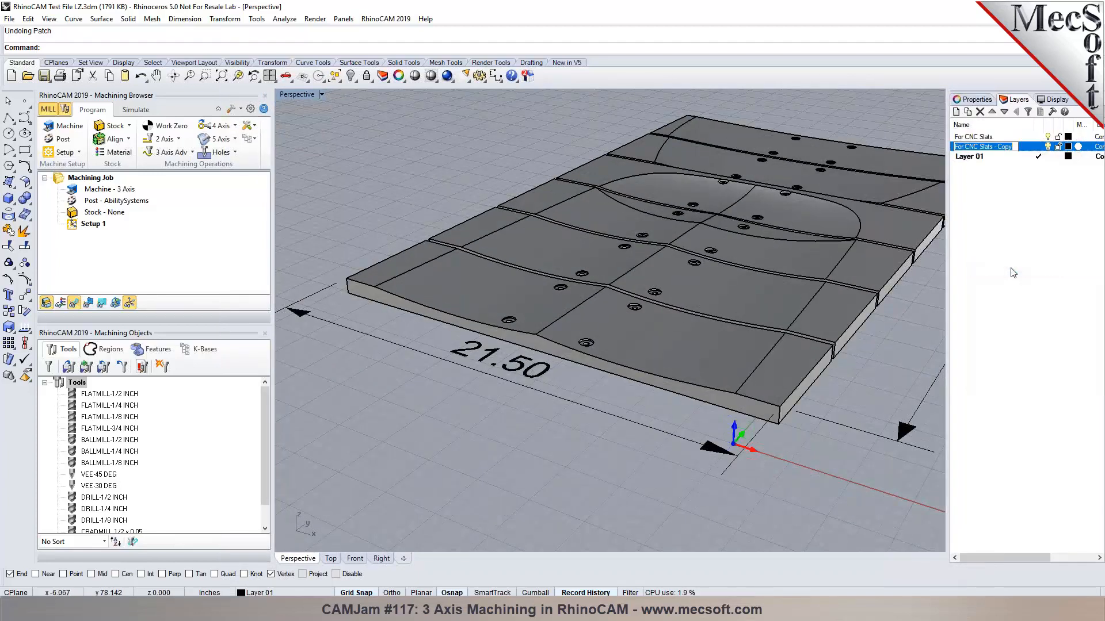
left_click(1039, 147)
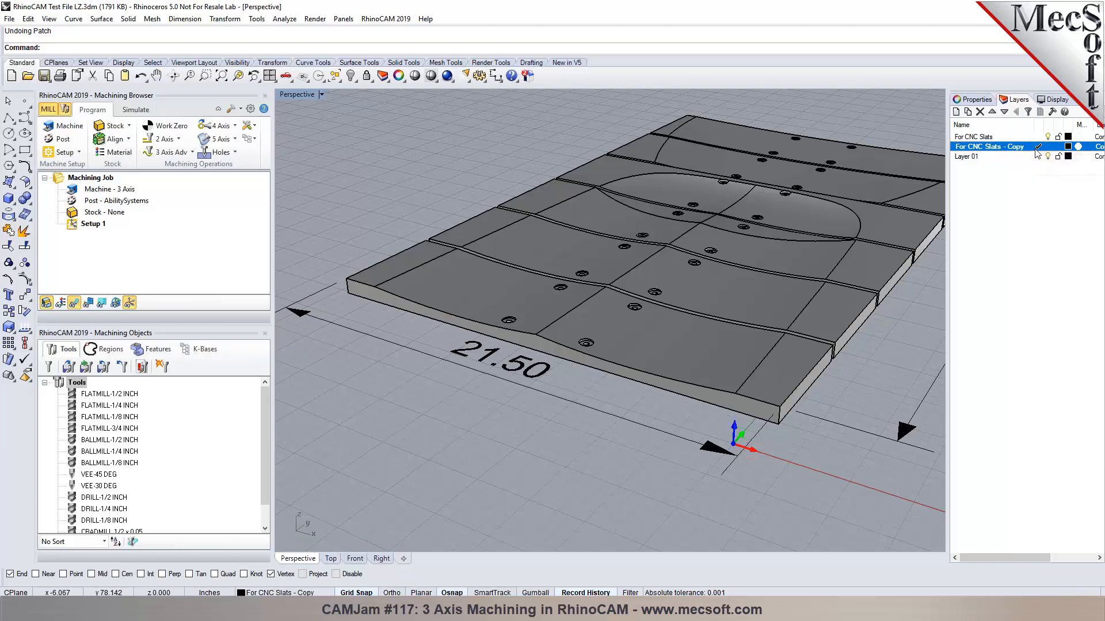
scroll(619, 250, "up", 5)
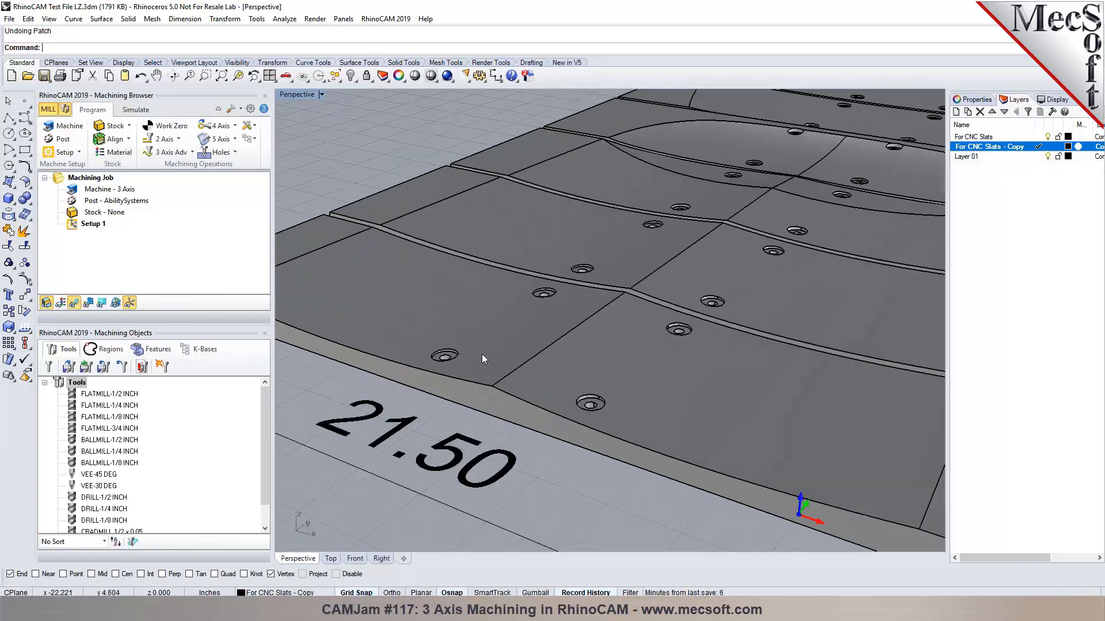
Untrim the first batch of countersunk hole edges on the slab, filling those holes flat.
key("Return")
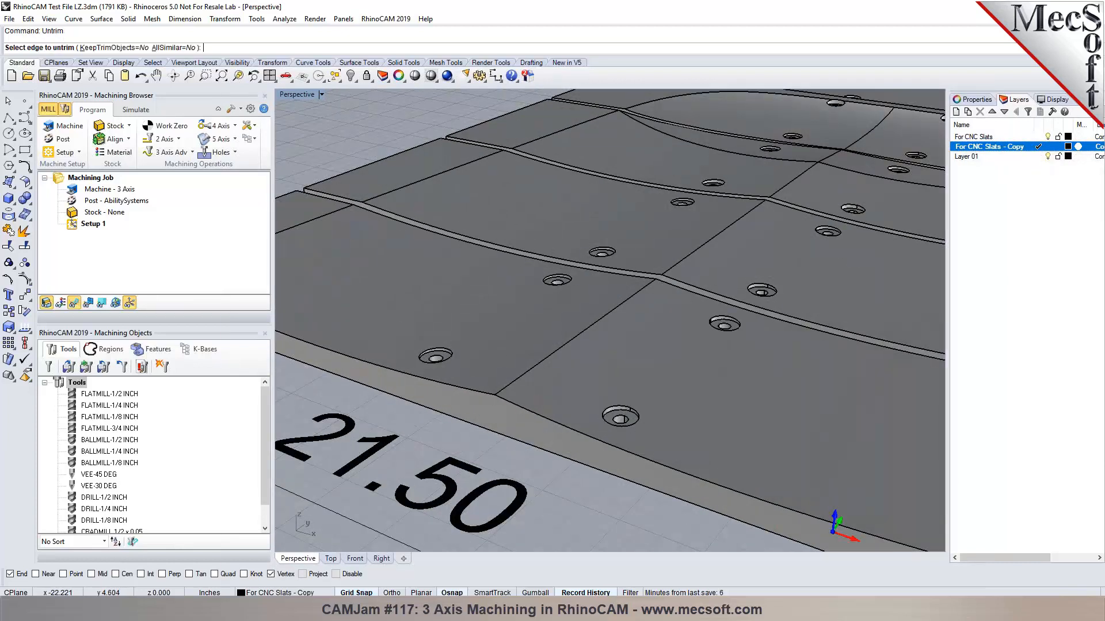
scroll(429, 345, "up", 2)
left_click(429, 344)
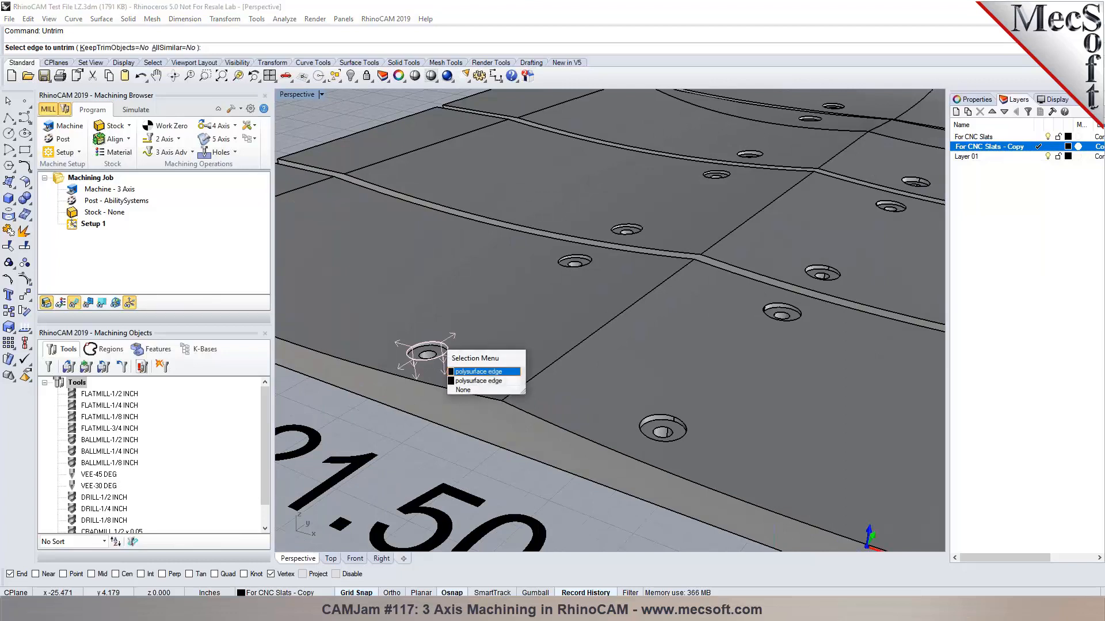
left_click(482, 373)
scroll(656, 420, "up", 2)
left_click(666, 407)
left_click(712, 440)
left_click(841, 225)
left_click(889, 253)
scroll(516, 151, "up", 1)
left_click(517, 153)
left_click(566, 176)
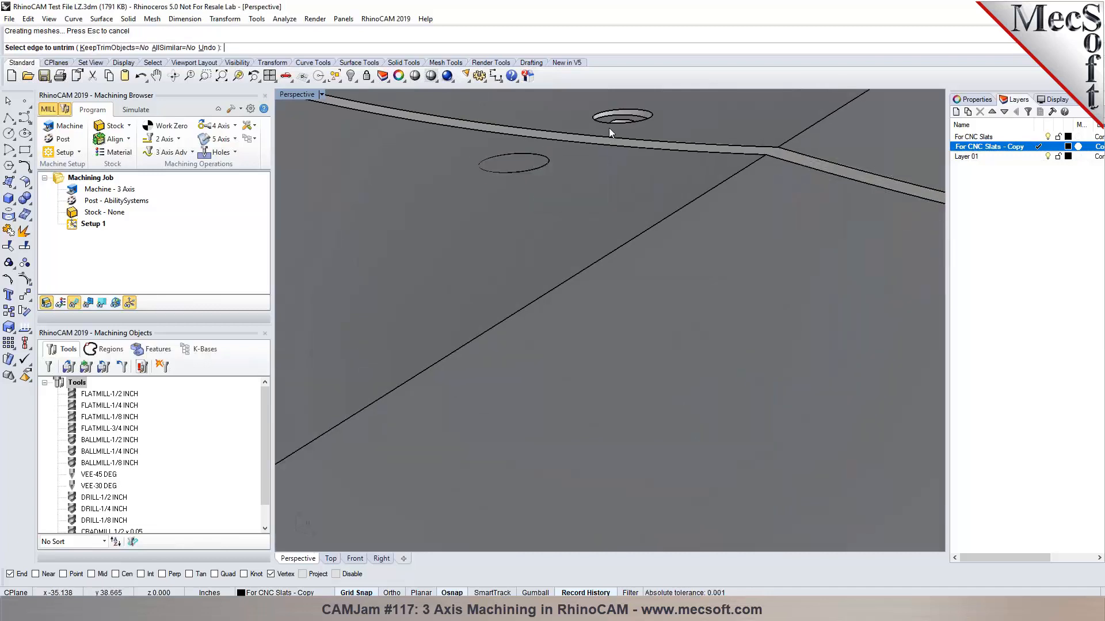
left_click(615, 115)
left_click(653, 142)
scroll(596, 185, "down", 2)
scroll(727, 172, "up", 3)
left_click(713, 236)
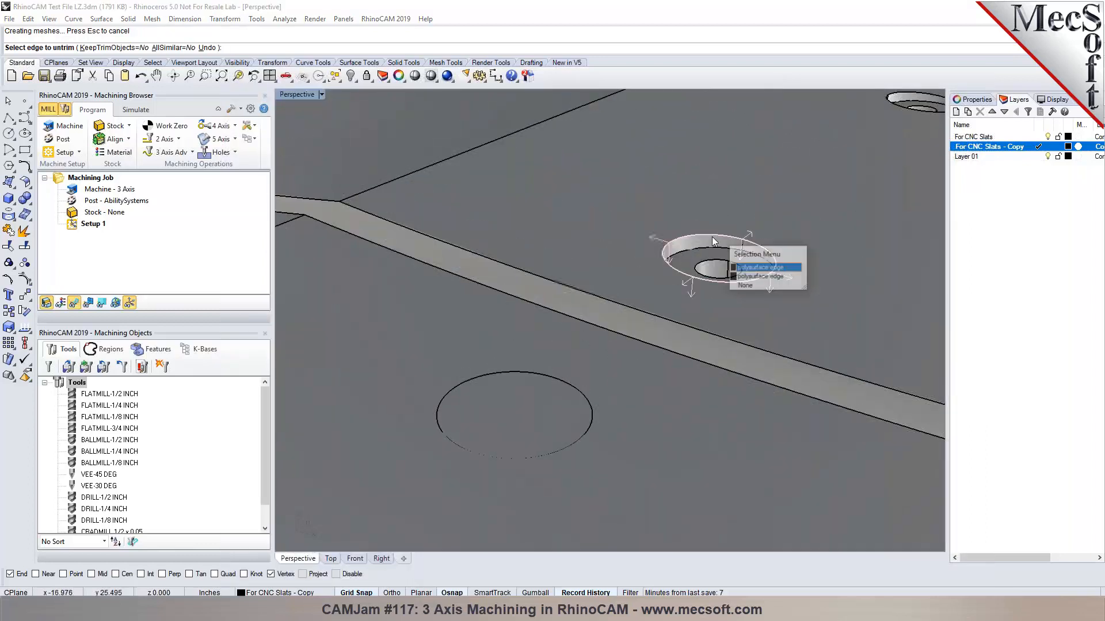
left_click(751, 269)
scroll(582, 340, "down", 3)
scroll(626, 292, "up", 2)
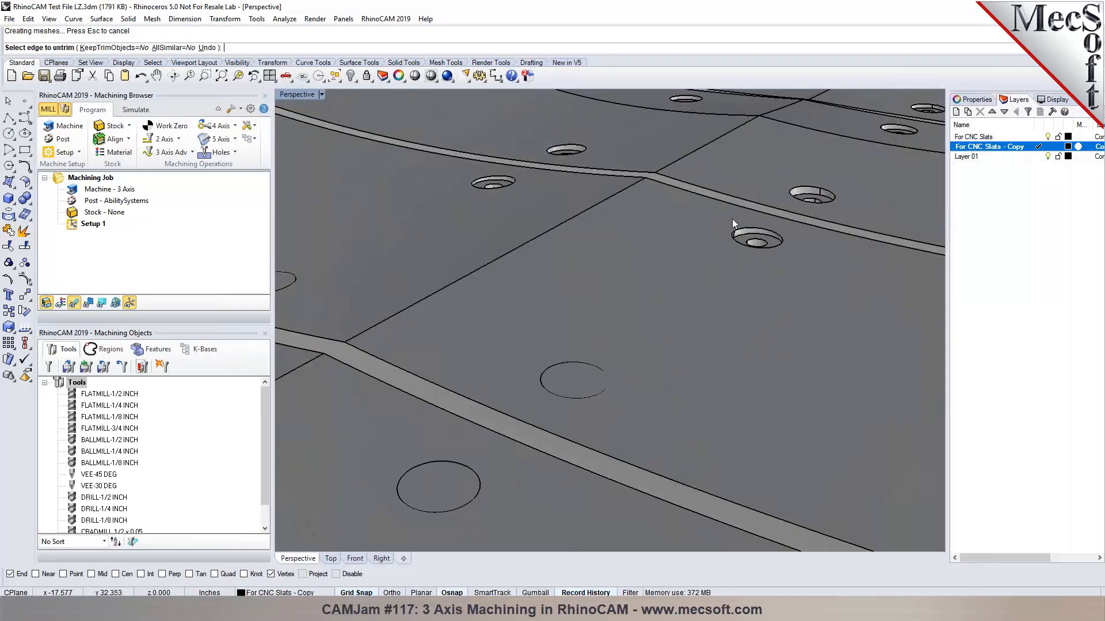
left_click(745, 236)
left_click(783, 256)
scroll(489, 174, "up", 3)
left_click(489, 177)
left_click(528, 208)
Untrim more hole edges across the slats, including one on the slat seam and one near the border.
scroll(487, 278, "down", 3)
scroll(533, 195, "up", 3)
left_click(535, 197)
left_click(570, 227)
scroll(790, 254, "down", 3)
scroll(695, 257, "up", 3)
left_click(672, 260)
left_click(709, 291)
scroll(602, 355, "down", 3)
scroll(645, 306, "up", 4)
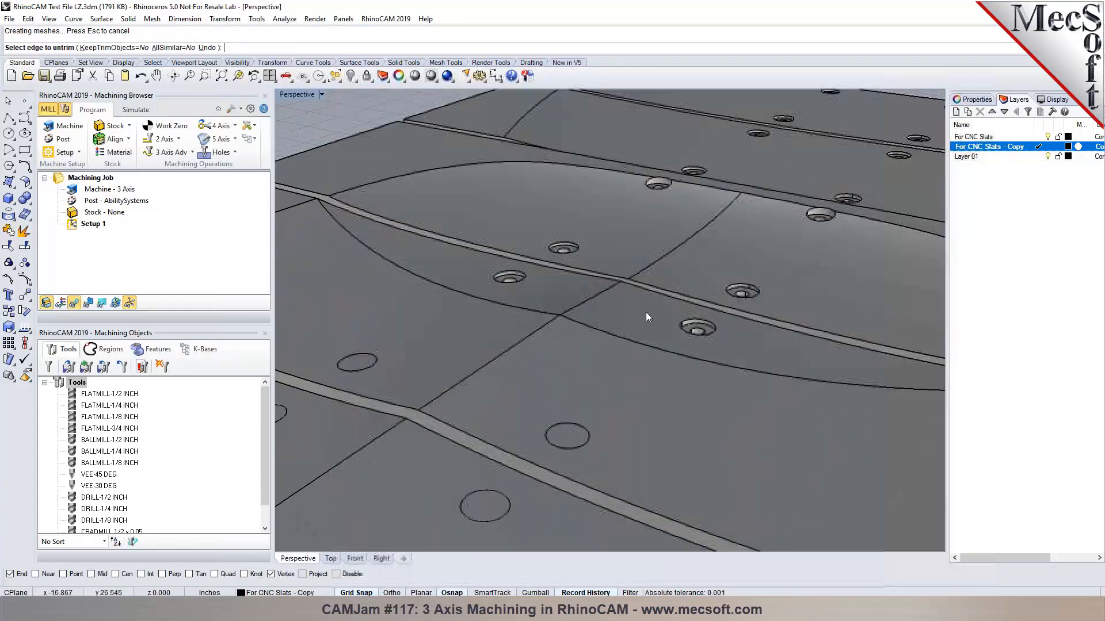
left_click(739, 322)
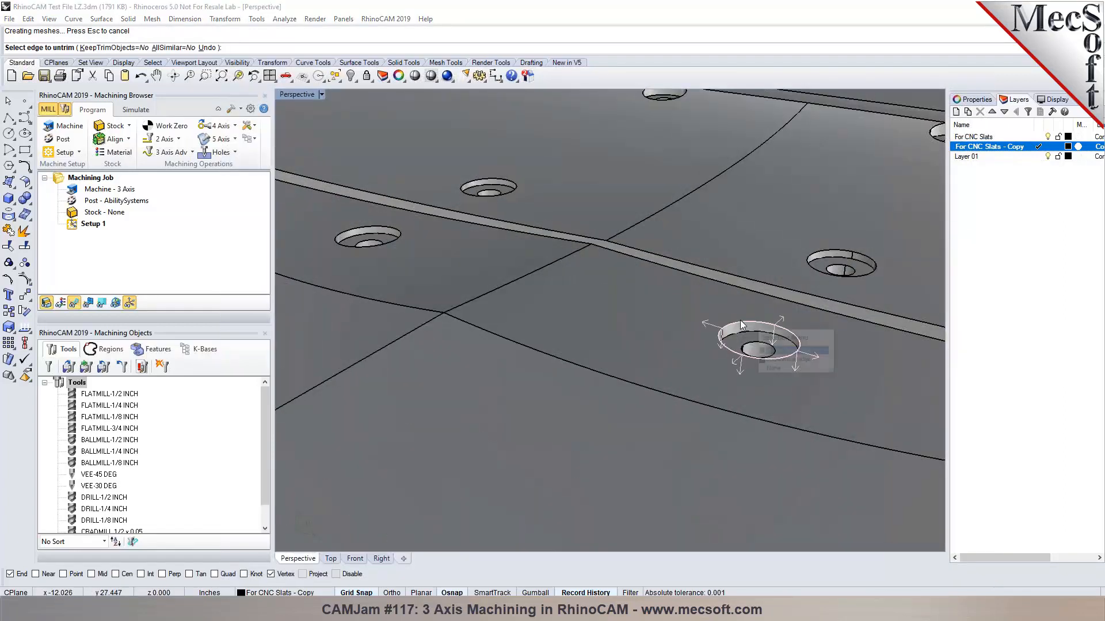
left_click(775, 355)
left_click(356, 245)
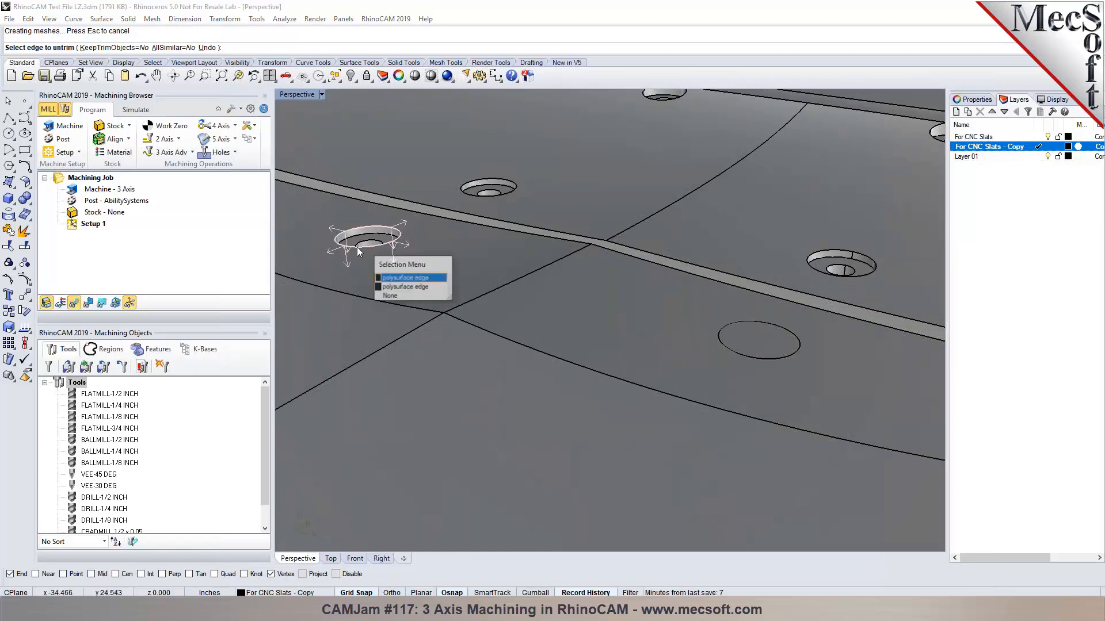
left_click(392, 279)
left_click(481, 183)
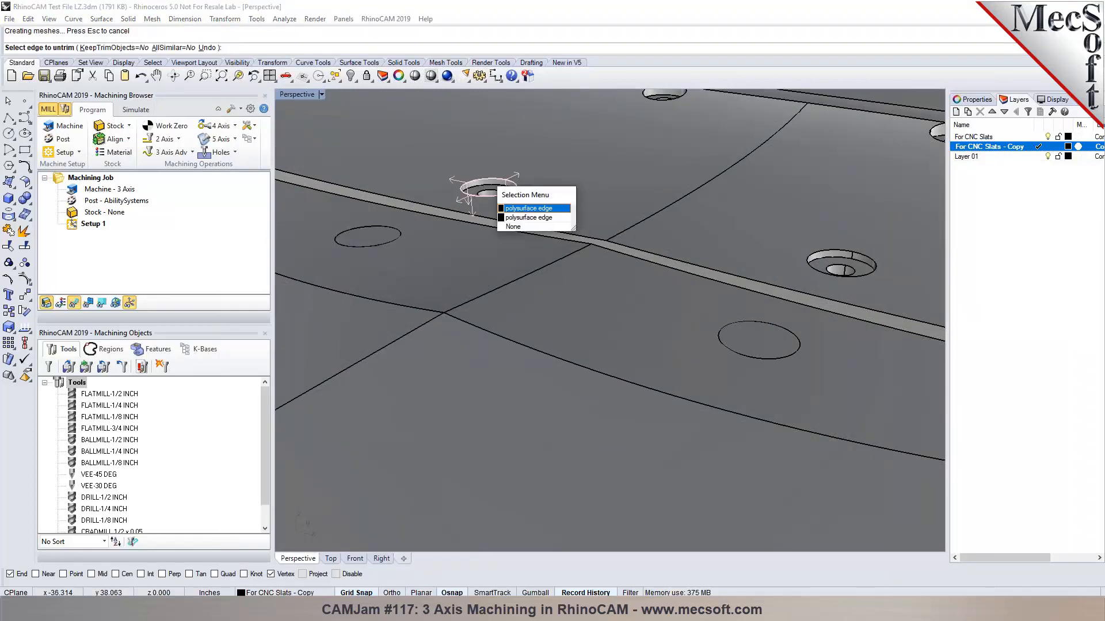
left_click(516, 217)
left_click(836, 252)
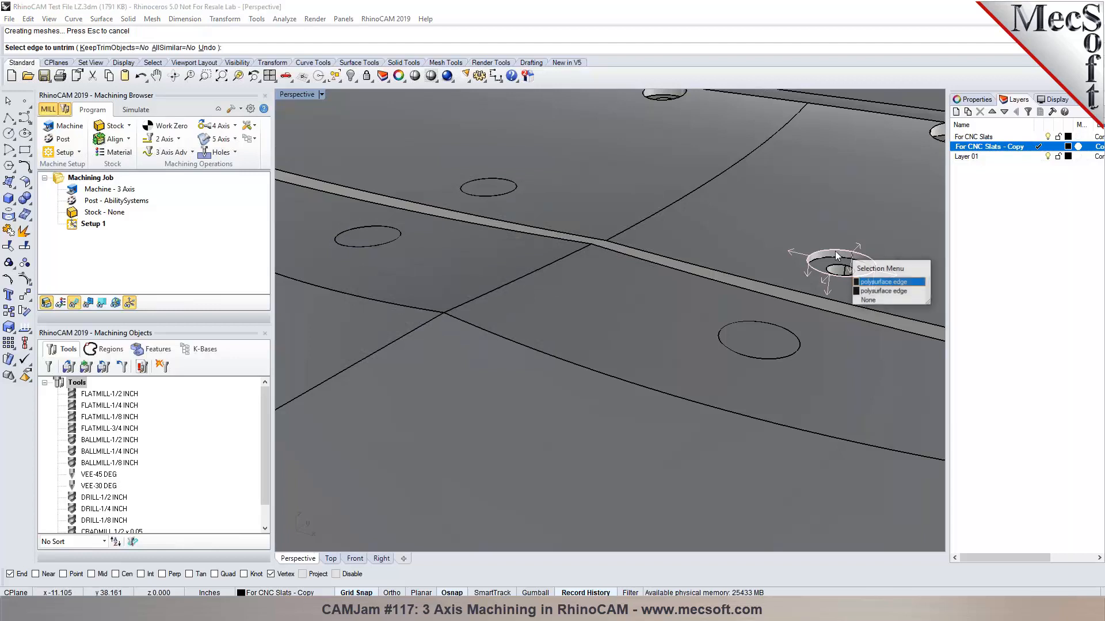
left_click(868, 286)
scroll(579, 381, "down", 3)
scroll(669, 325, "up", 5)
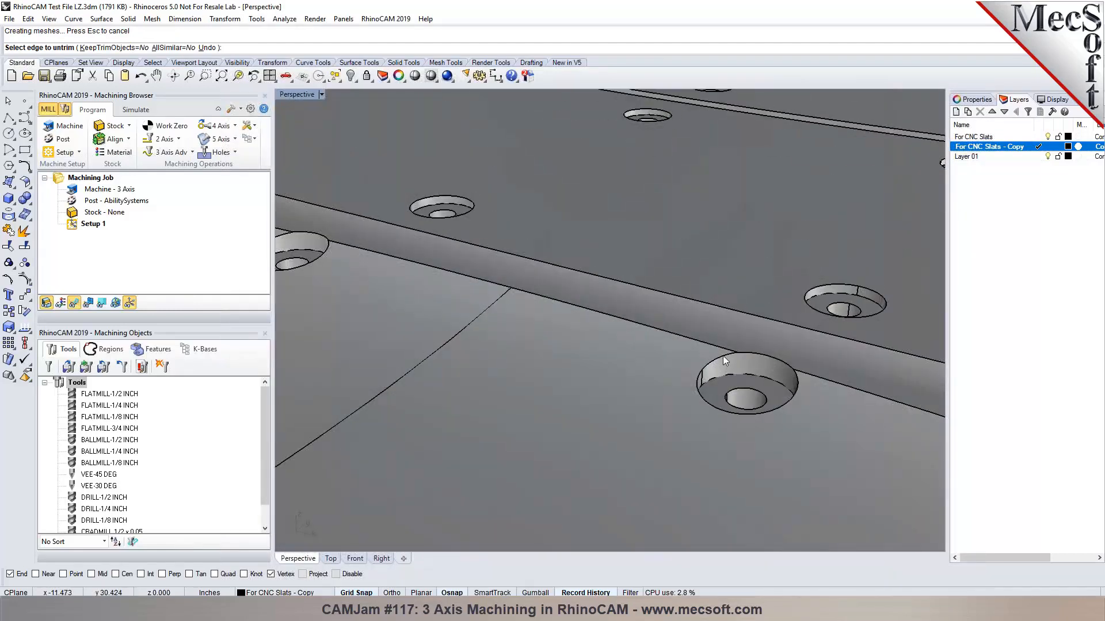
left_click(312, 264)
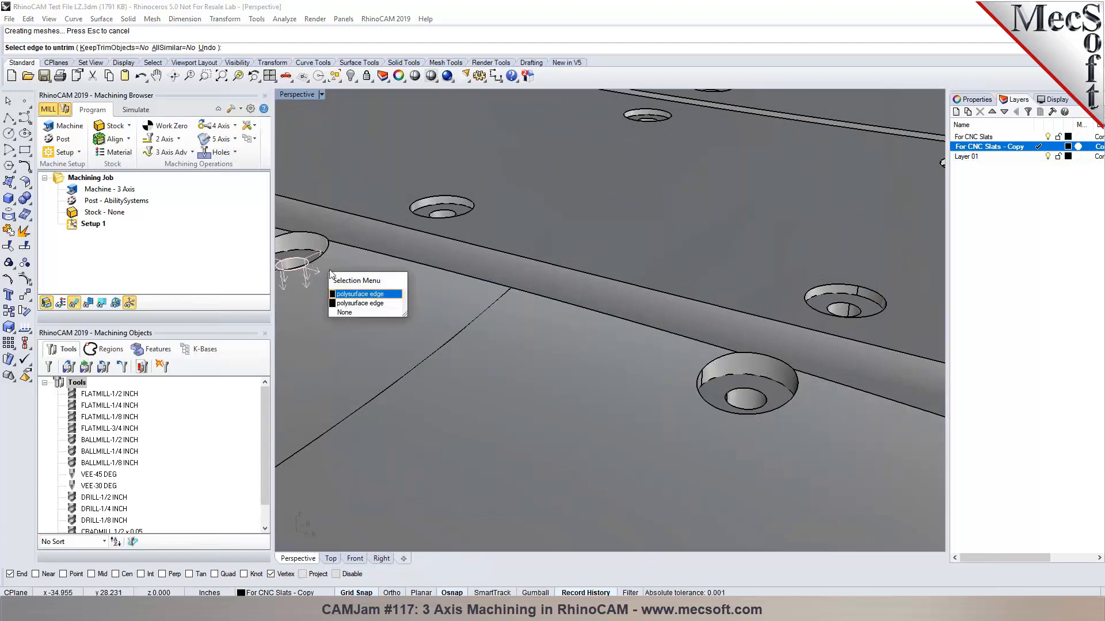
left_click(362, 305)
Untrim the further hole edges, including the remaining one on the slat seam.
right_click_drag(413, 309, 340, 172)
left_click(352, 201)
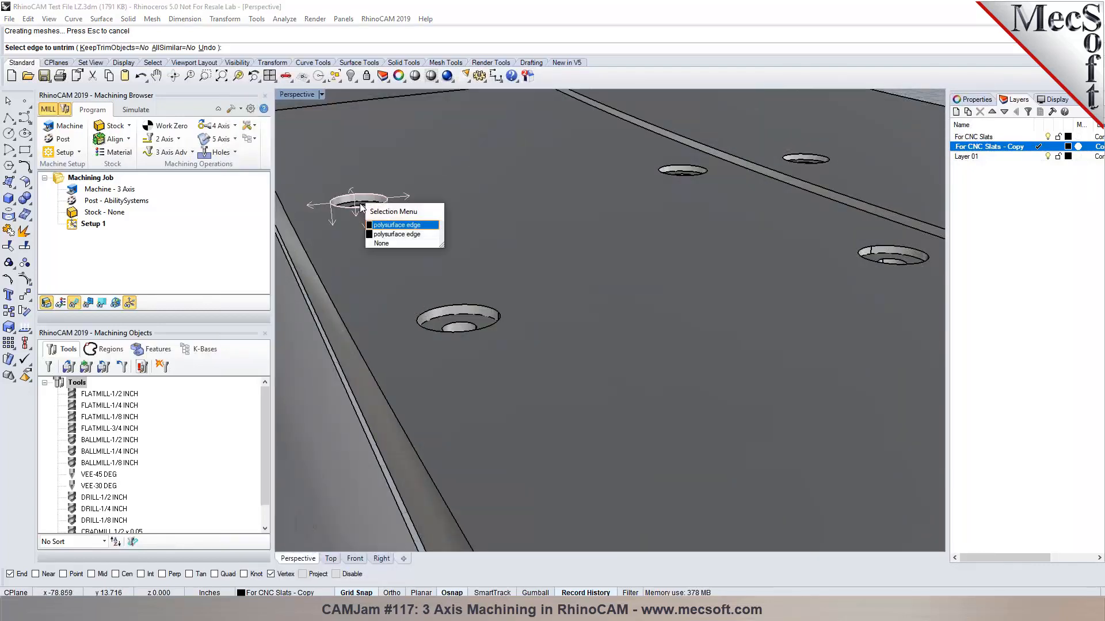
left_click(384, 225)
left_click(479, 307)
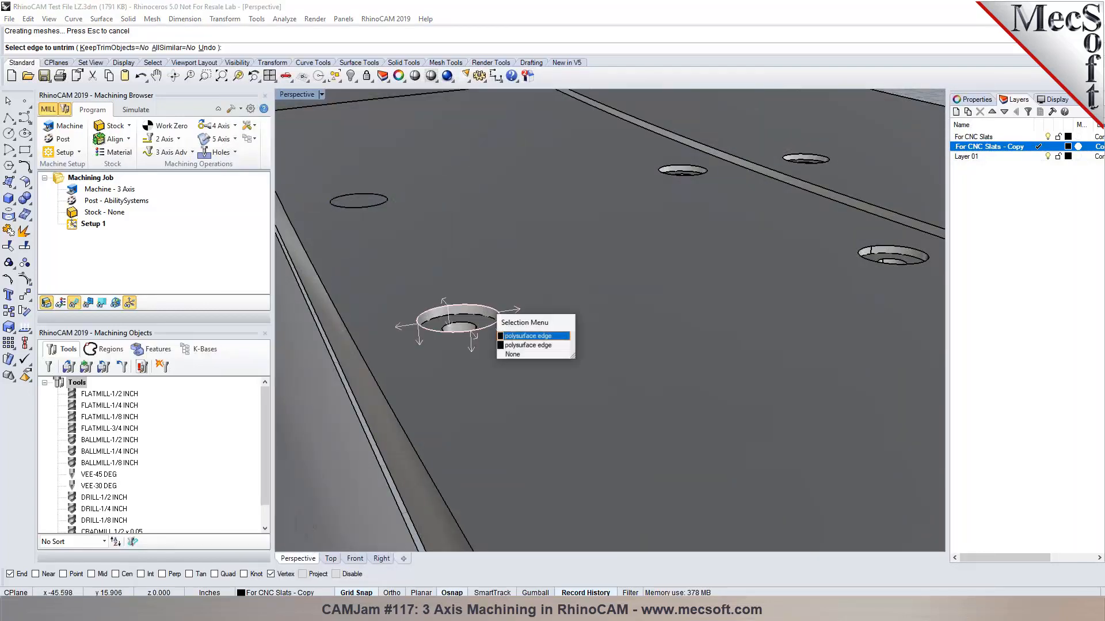
left_click(511, 336)
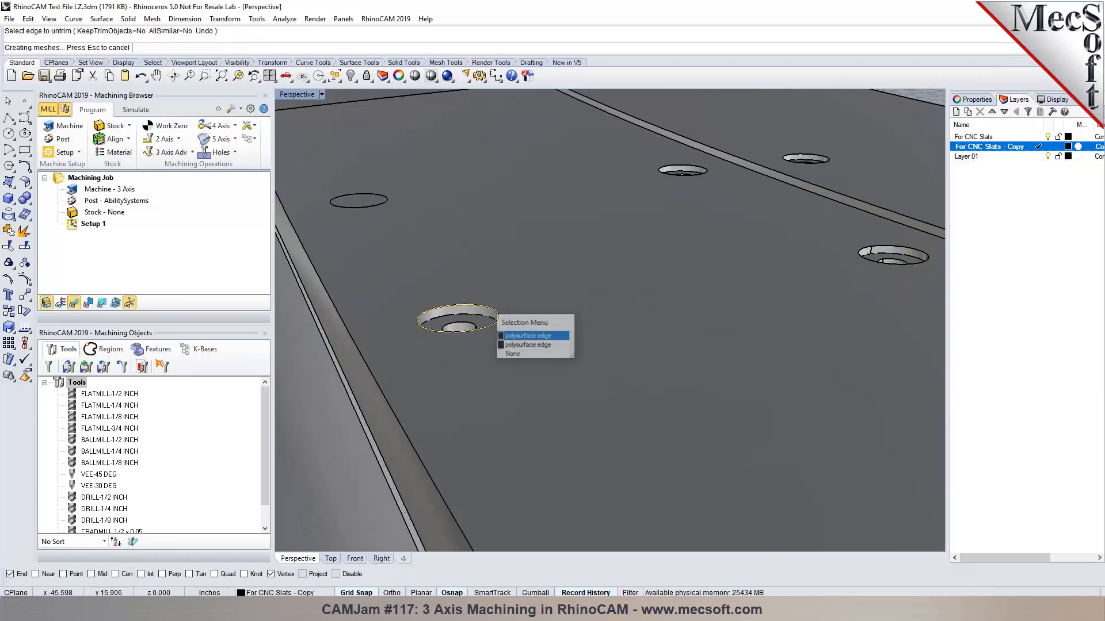
left_click(901, 251)
left_click(933, 277)
left_click(693, 170)
left_click(727, 197)
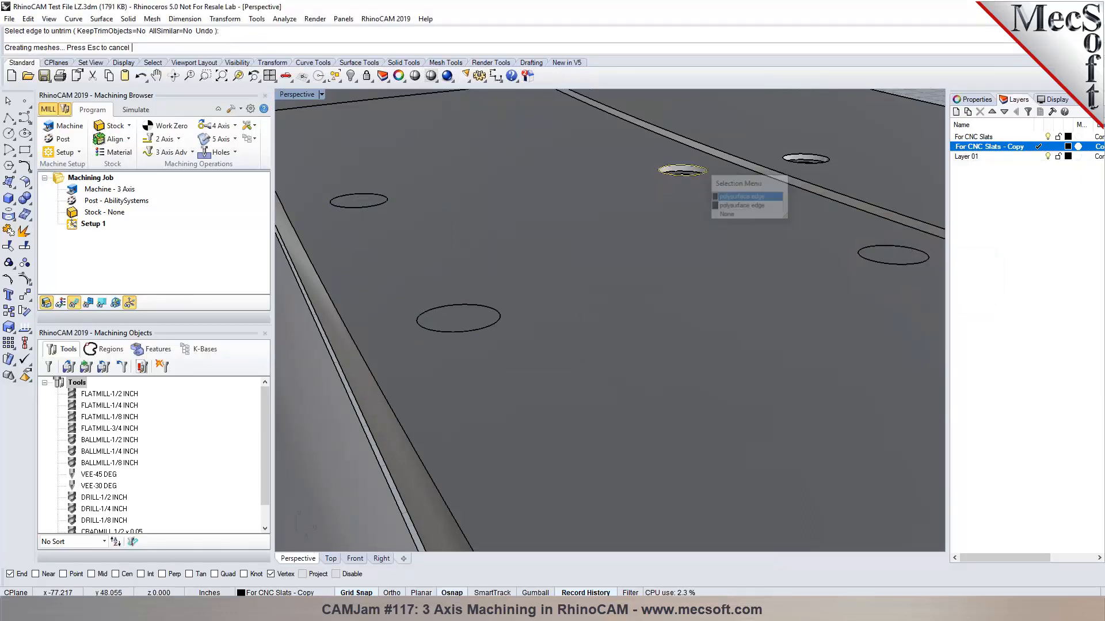
left_click(804, 156)
left_click(838, 185)
scroll(795, 206, "down", 3)
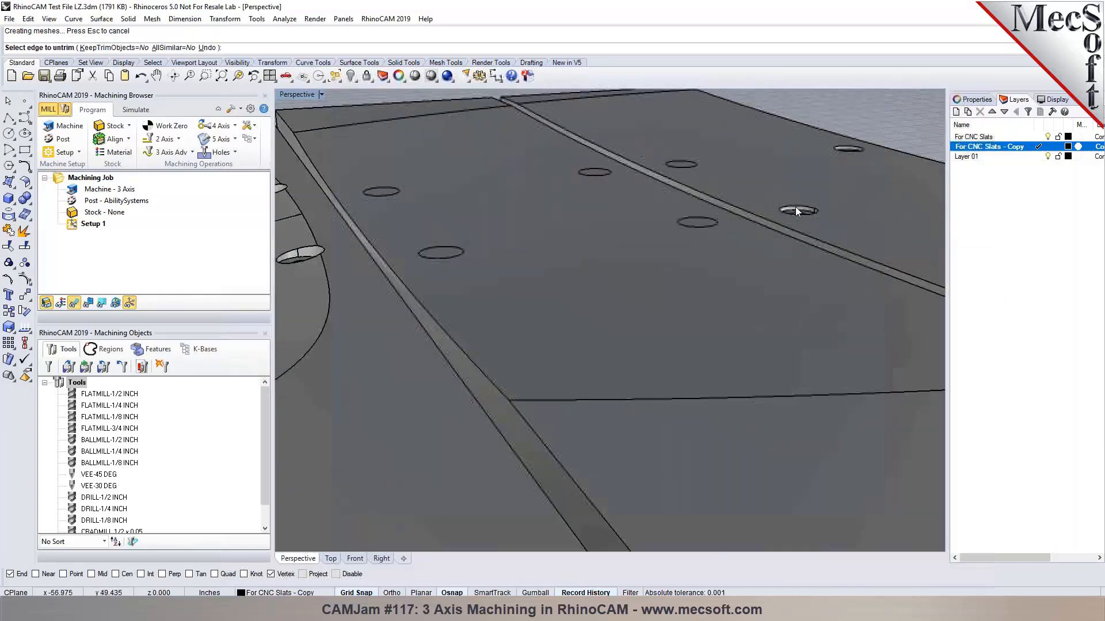
scroll(797, 209, "up", 2)
left_click(800, 206)
left_click(832, 233)
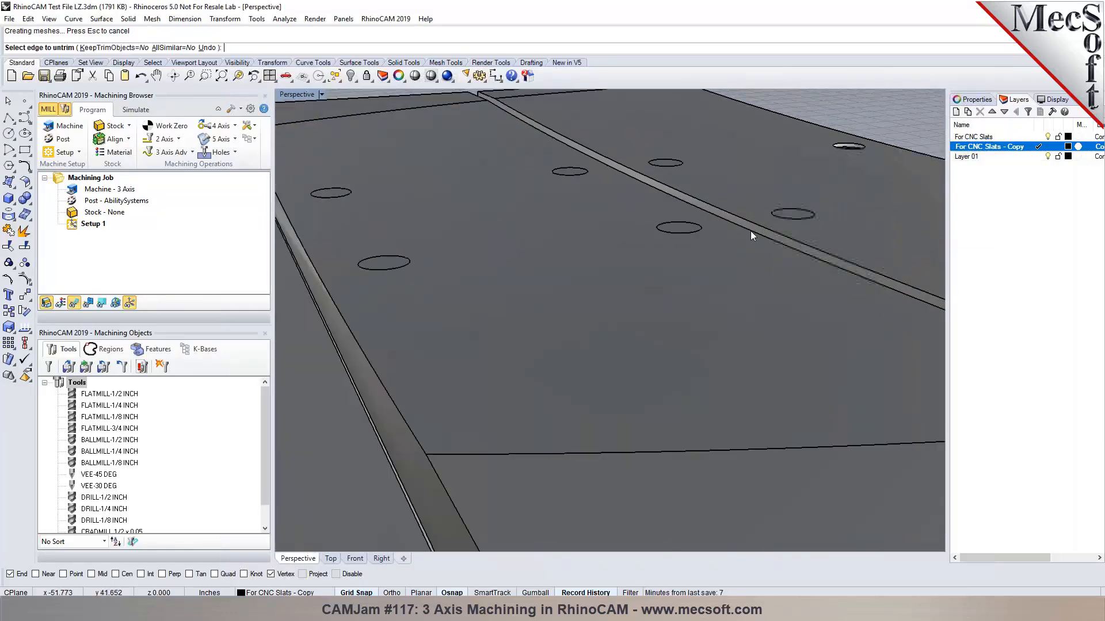
scroll(750, 231, "down", 3)
Make For CNC Slats the current layer and hide the For CNC Slats - Copy layer.
left_click(1039, 137)
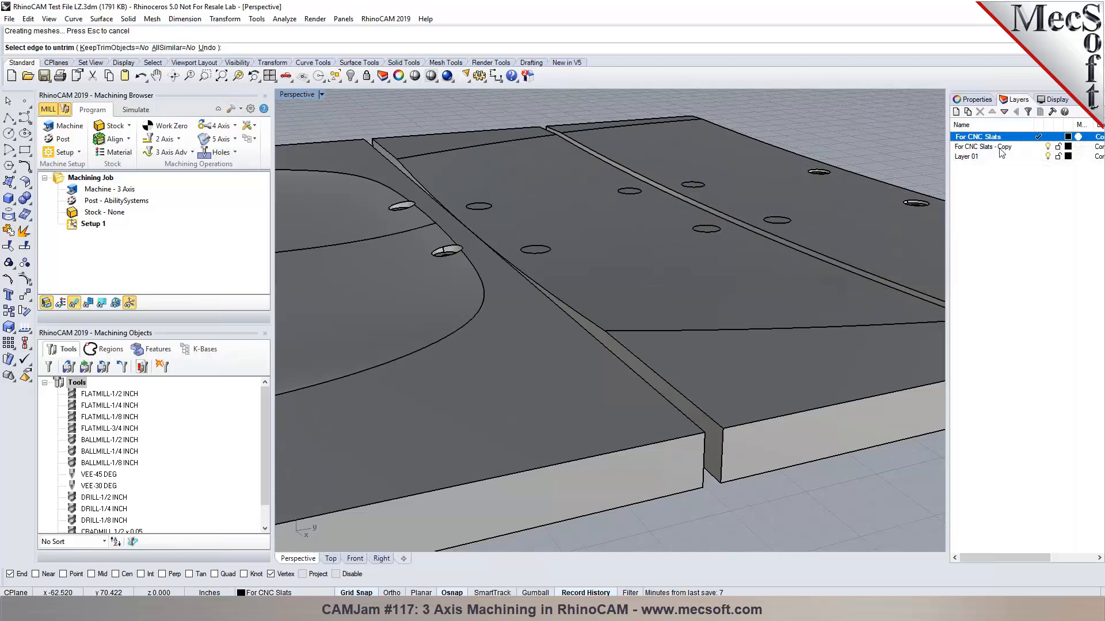
left_click(1039, 147)
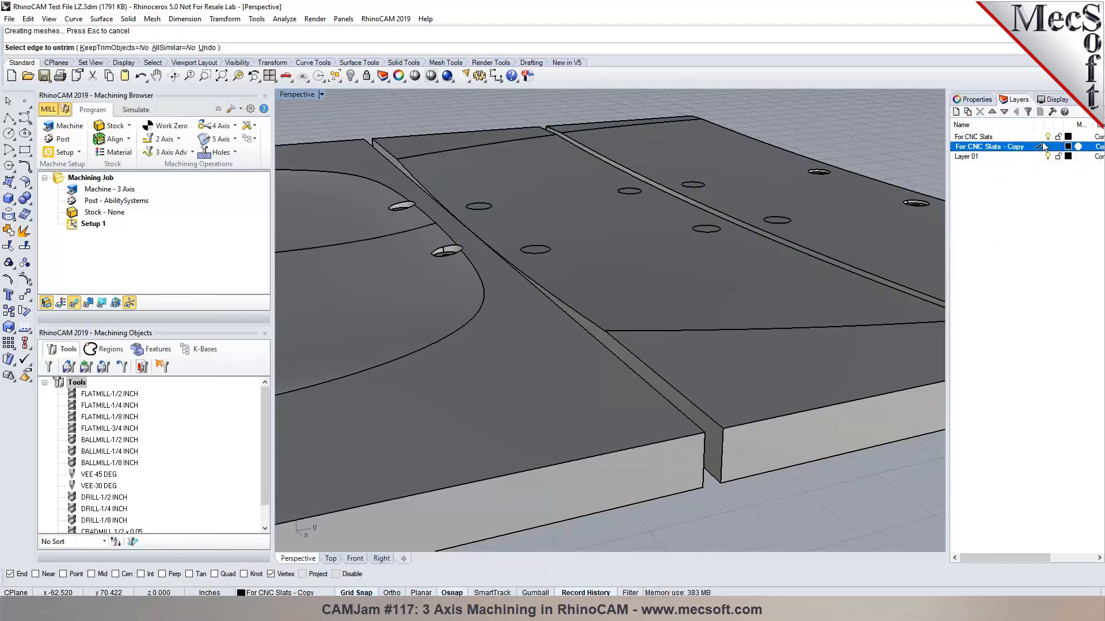
scroll(547, 305, "down", 3)
scroll(547, 302, "down", 7)
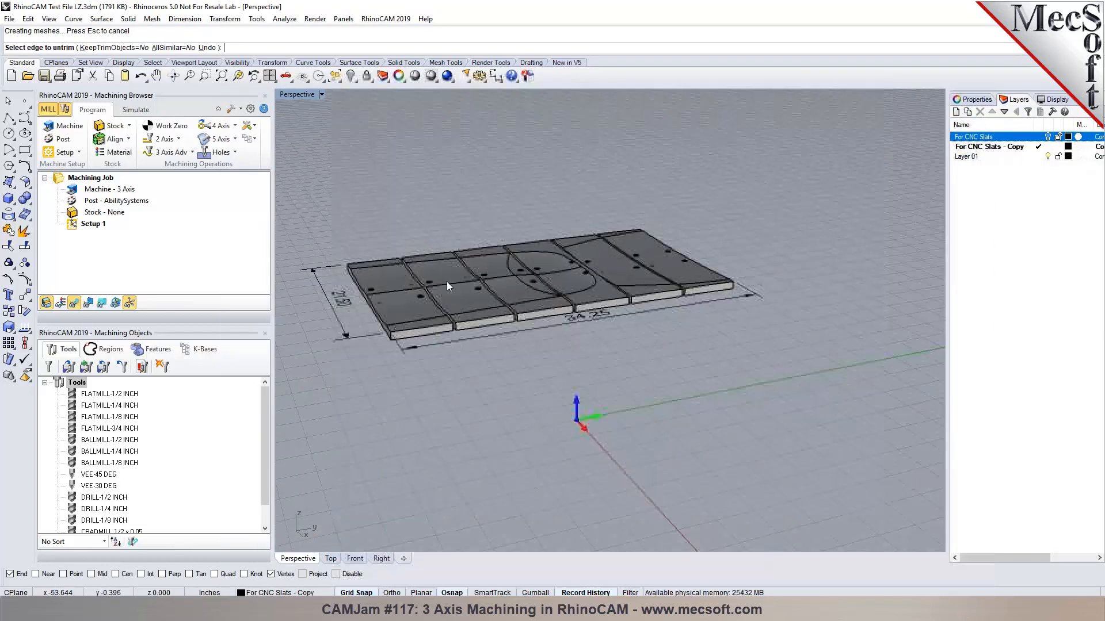
scroll(399, 286, "up", 9)
scroll(398, 288, "down", 5)
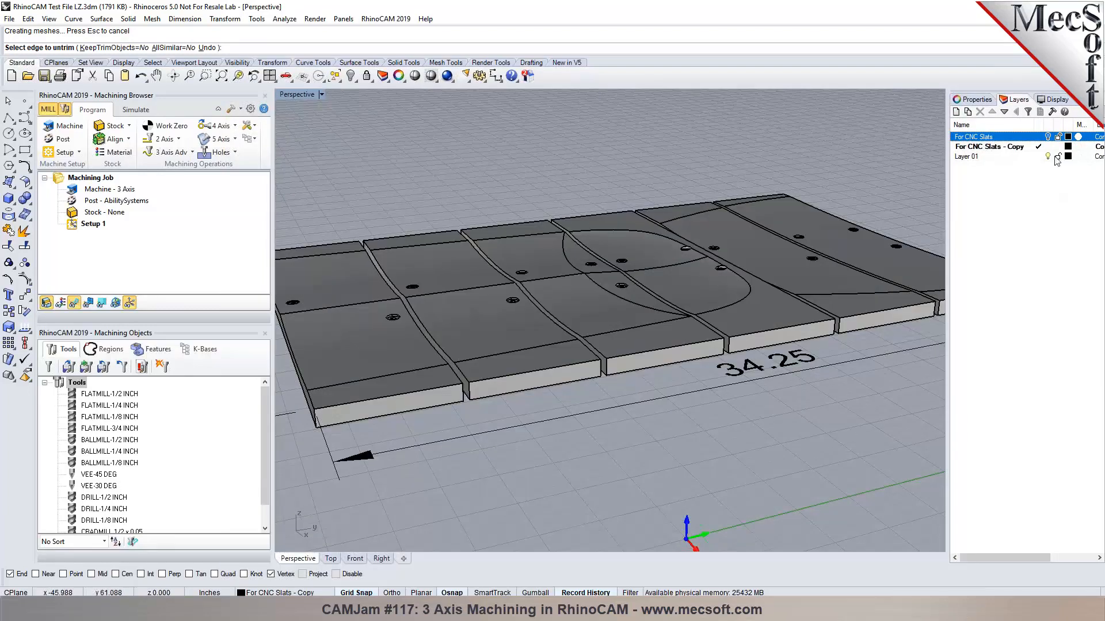
left_click(1038, 136)
left_click(1048, 147)
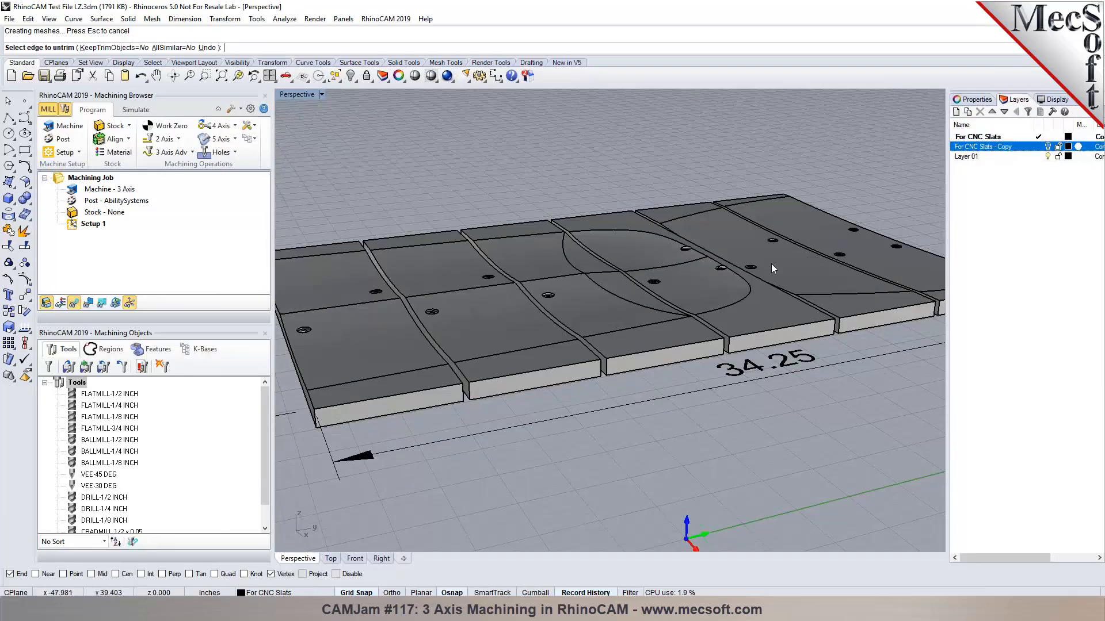
Undo the last two hole fills to restore the mistakenly filled hole, then end Untrim.
right_click_drag(454, 352, 529, 373)
scroll(502, 312, "down", 5)
scroll(502, 313, "up", 6)
scroll(496, 325, "down", 3)
key("ctrl+z")
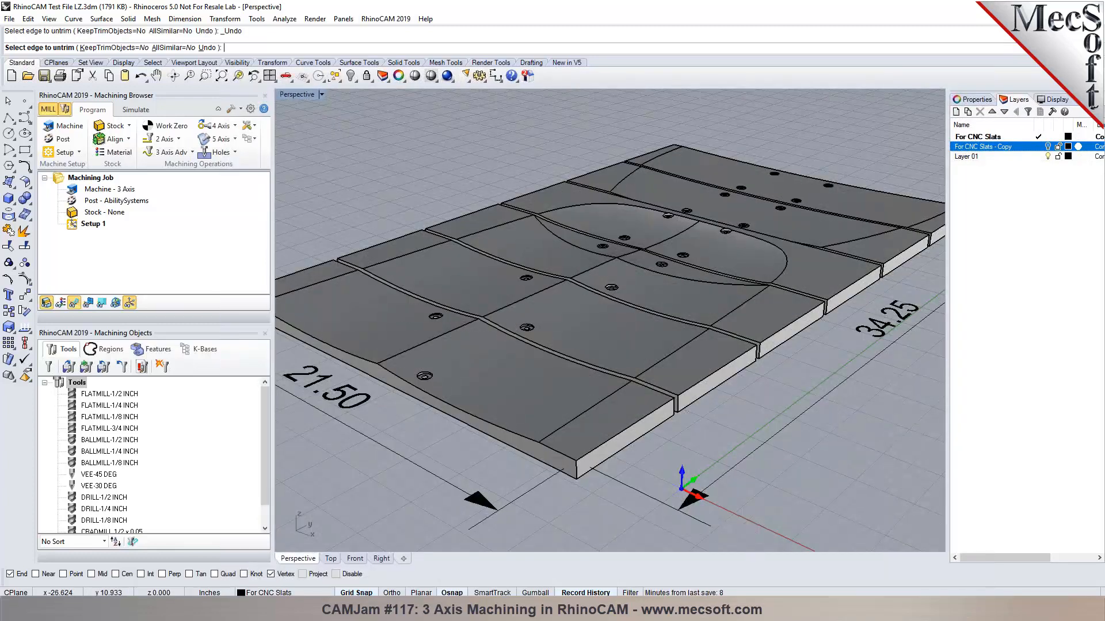
key("ctrl+z")
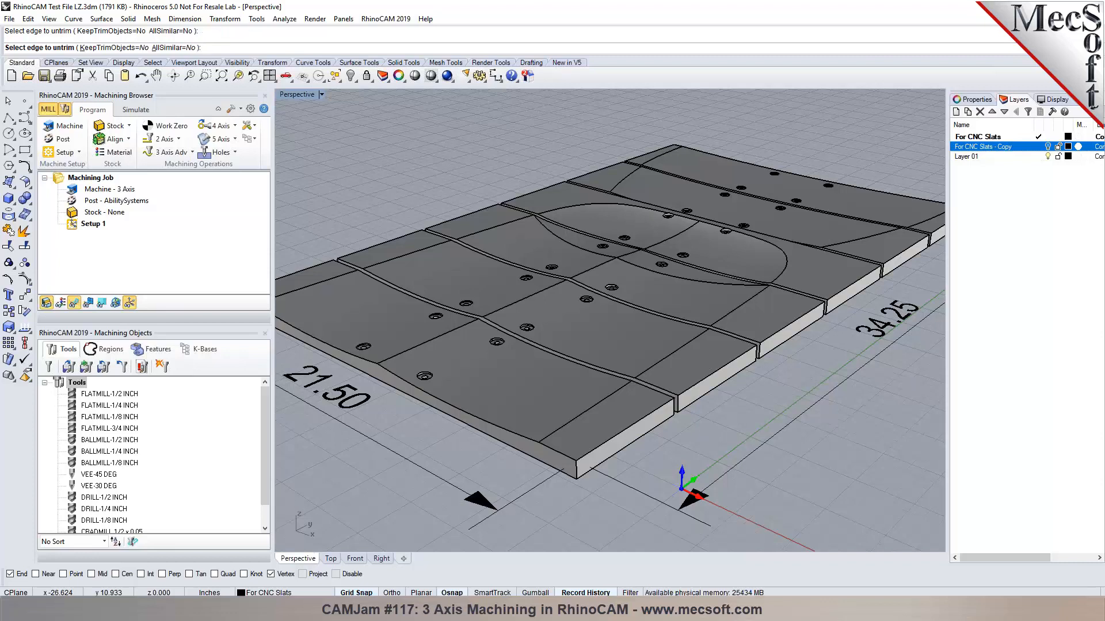
key("Escape")
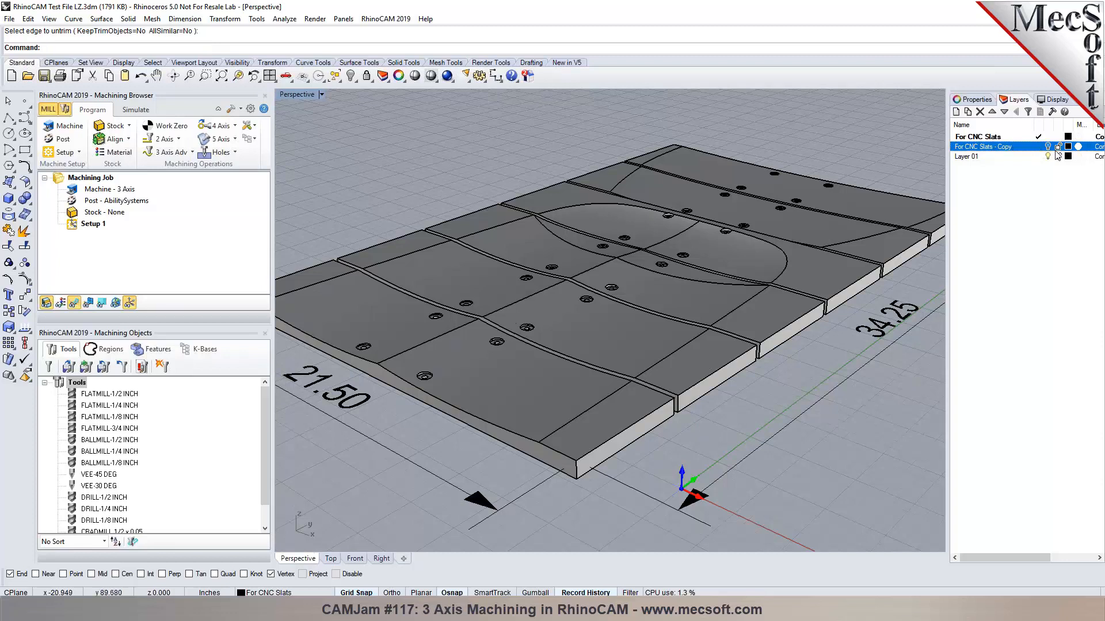
Make For CNC Slats - Copy the current layer, hide For CNC Slats, and restart Untrim.
left_click(1038, 147)
left_click(1047, 137)
scroll(378, 371, "up", 5)
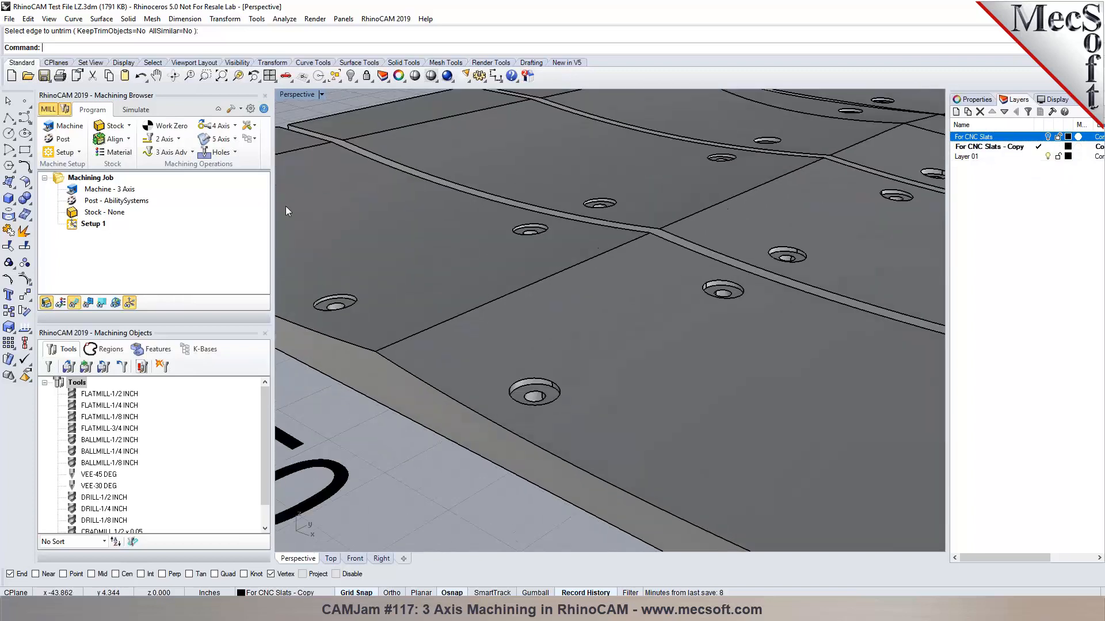
right_click(254, 48)
left_click(285, 139)
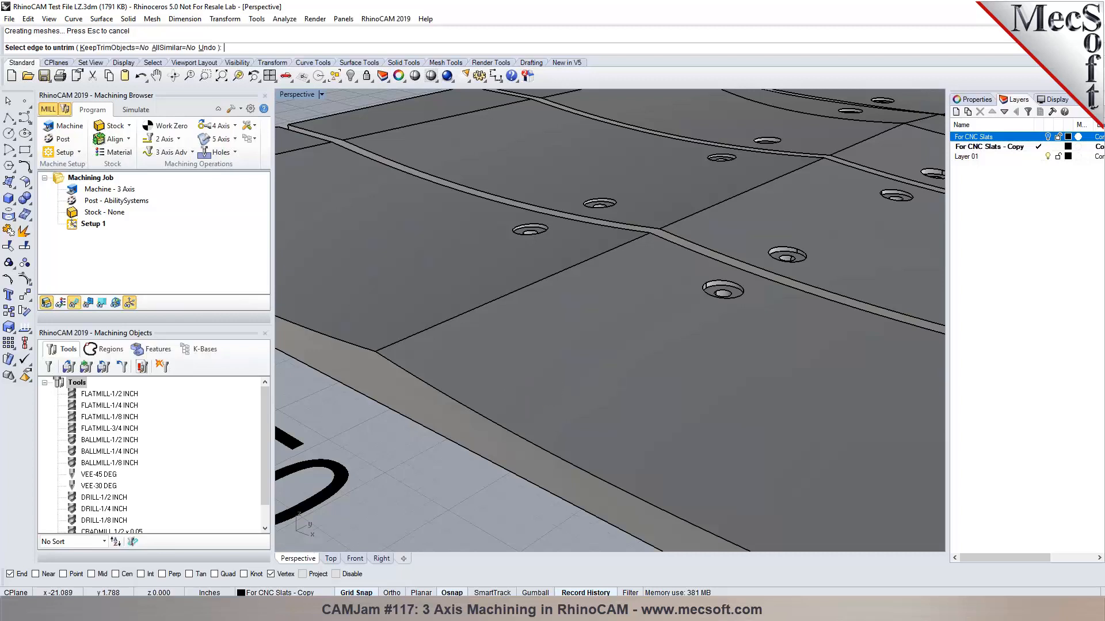
Fill in the first group of countersunk holes across the slat tops.
scroll(713, 279, "up", 5)
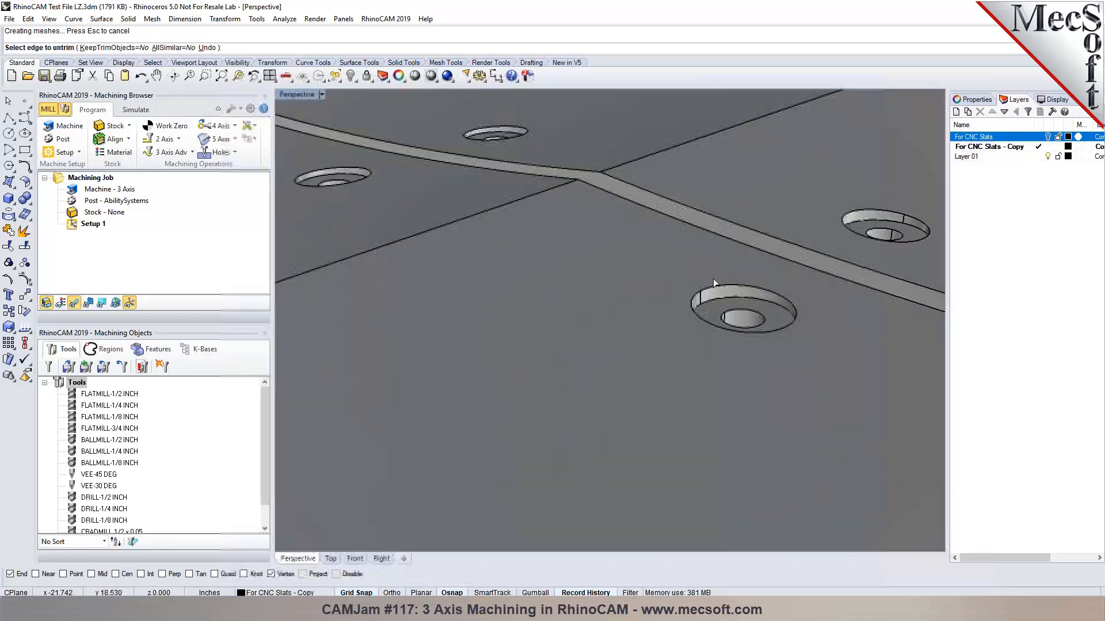
left_click(374, 175)
left_click(519, 137)
left_click(850, 230)
scroll(431, 382, "down", 5)
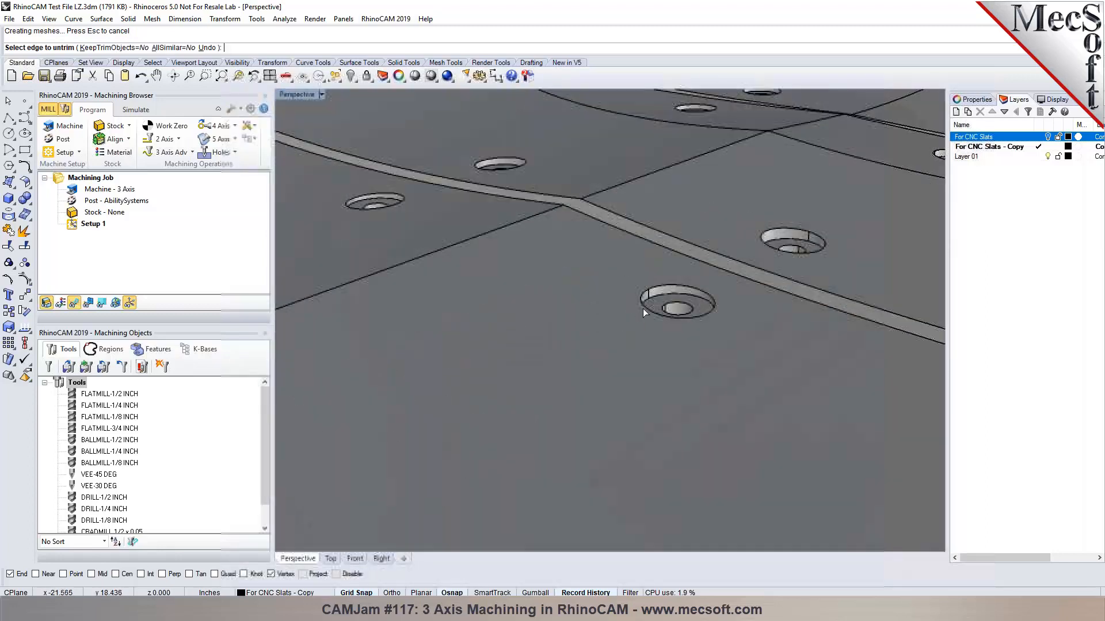
left_click(643, 308)
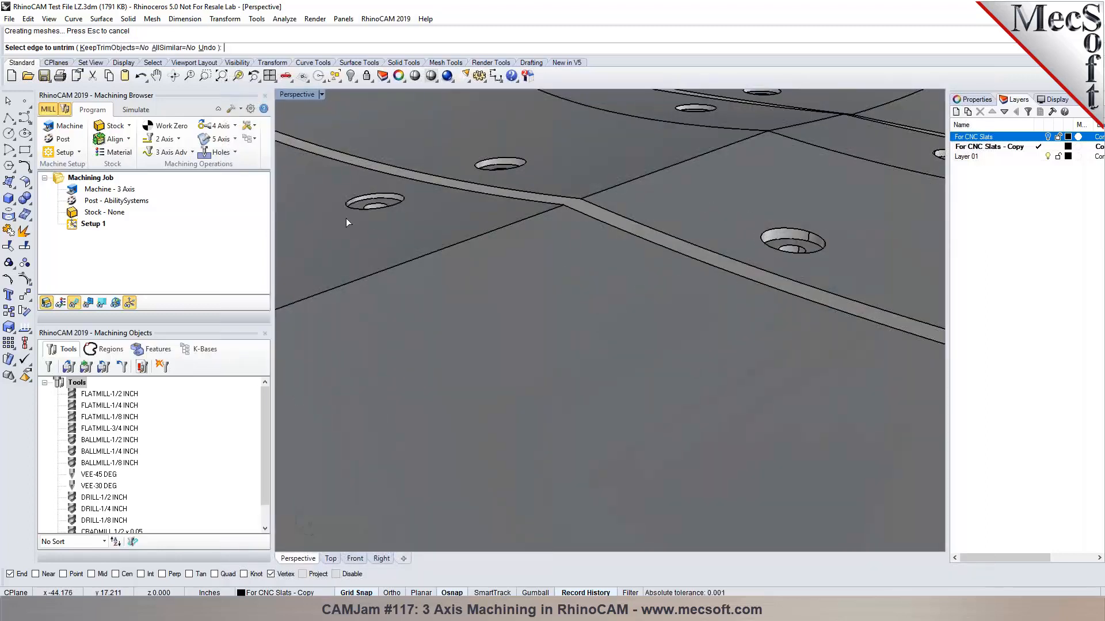
left_click(368, 206)
left_click(509, 170)
left_click(769, 248)
scroll(522, 319, "down", 3)
right_click_drag(852, 158, 778, 258, "shift")
scroll(778, 257, "up", 7)
left_click(692, 360)
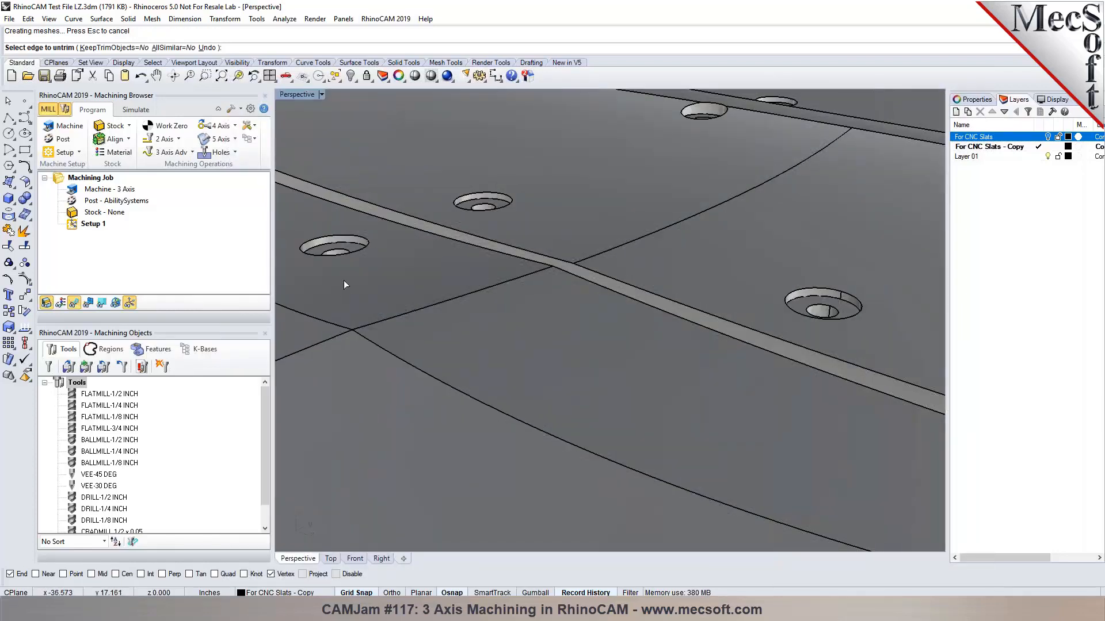
Fill in the next group of slat holes, including the lower-right one and the one near the slat edge.
left_click(344, 253)
left_click(505, 203)
left_click(803, 290)
scroll(699, 308, "down", 3)
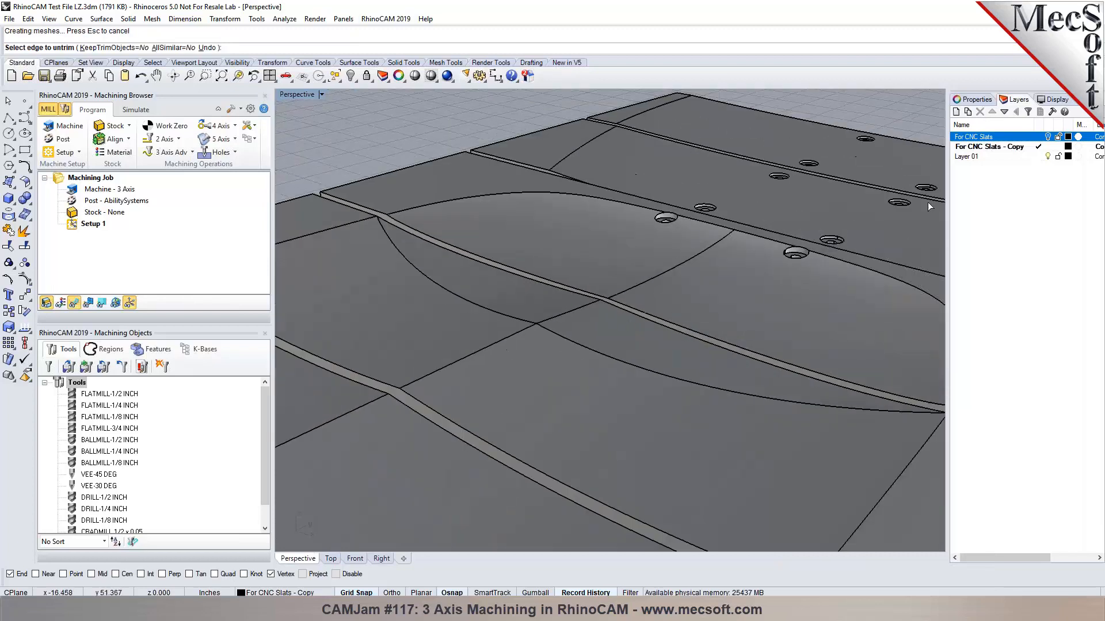
scroll(854, 254, "up", 5)
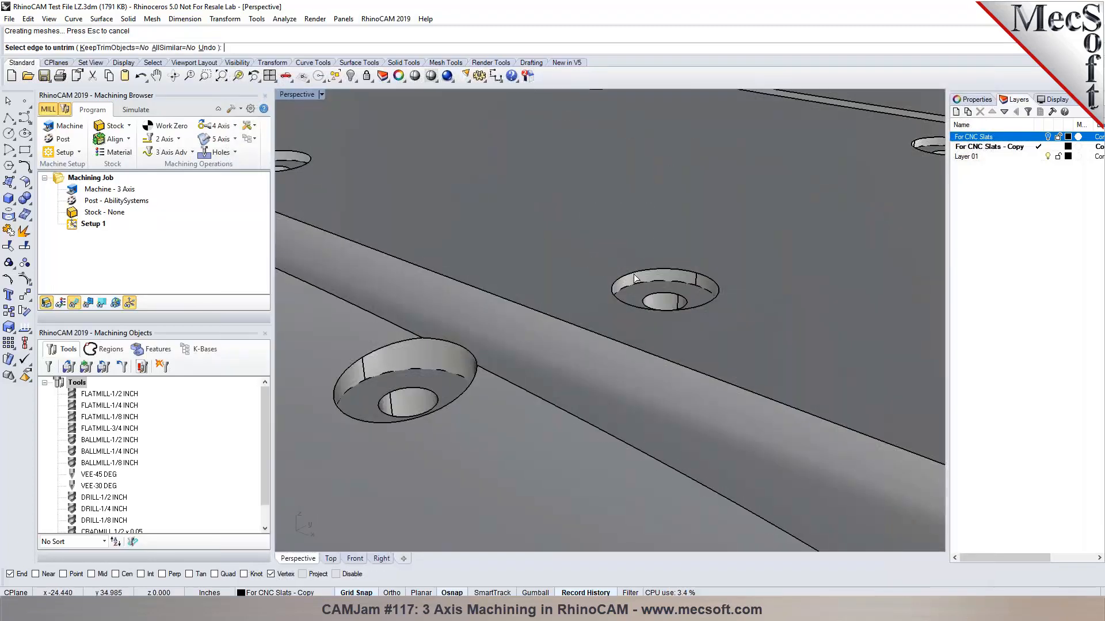
left_click(635, 279)
scroll(679, 271, "down", 3)
scroll(524, 213, "down", 4)
scroll(568, 188, "up", 4)
scroll(498, 195, "up", 4)
left_click(502, 181)
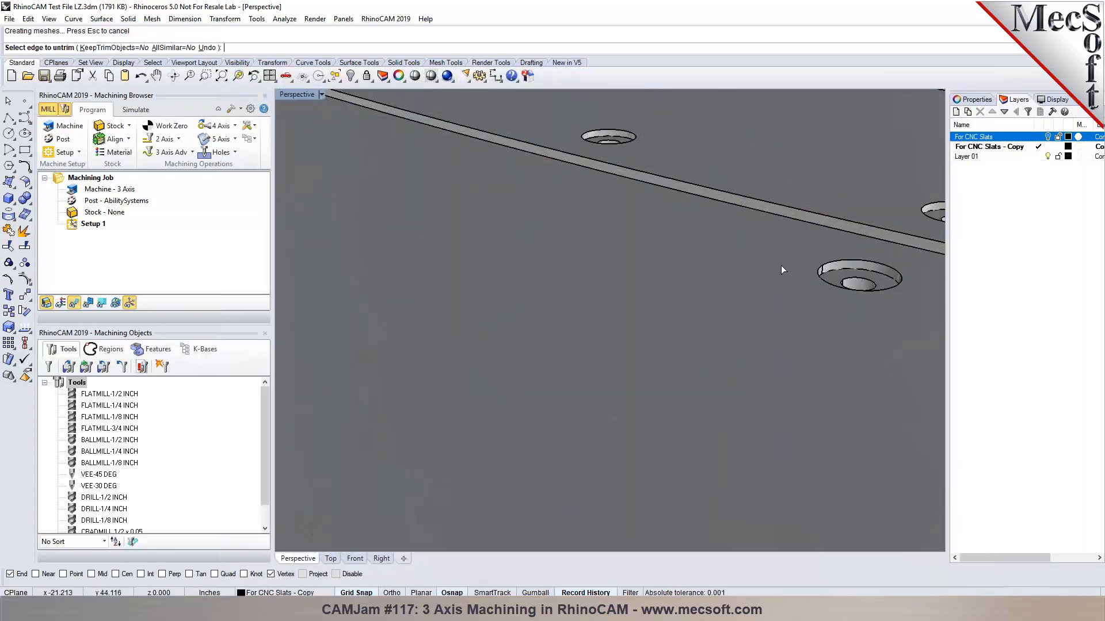
left_click(829, 267)
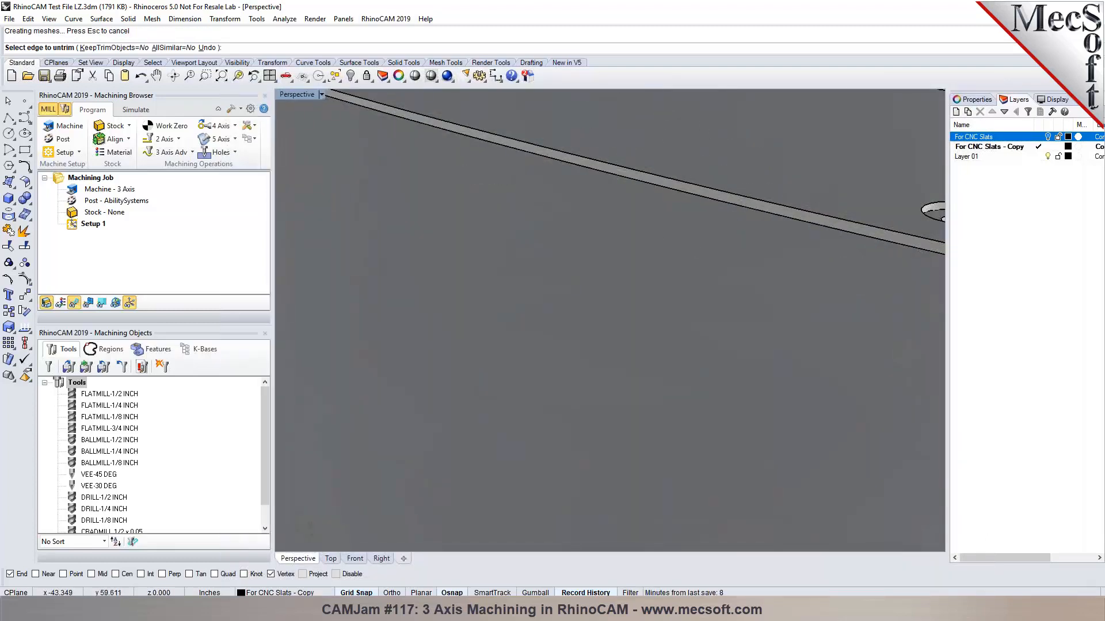
scroll(479, 212, "down", 5)
scroll(685, 223, "up", 5)
left_click(651, 213)
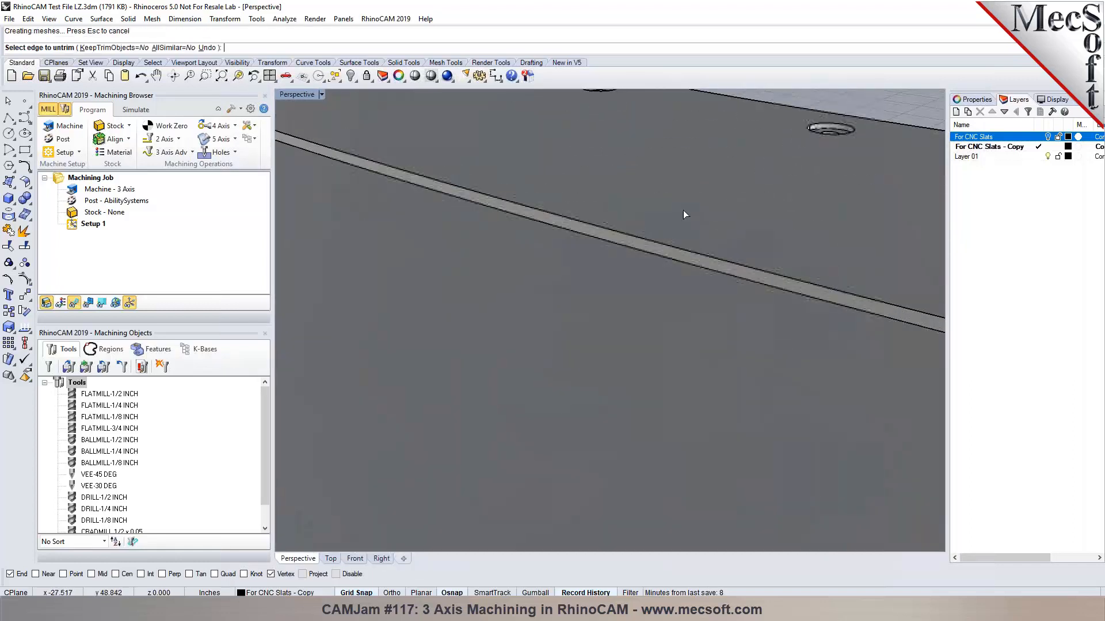
left_click(830, 133)
Fill the left and right holes with a repeated Untrim, then undo the mistaken fill.
scroll(664, 157, "down", 4)
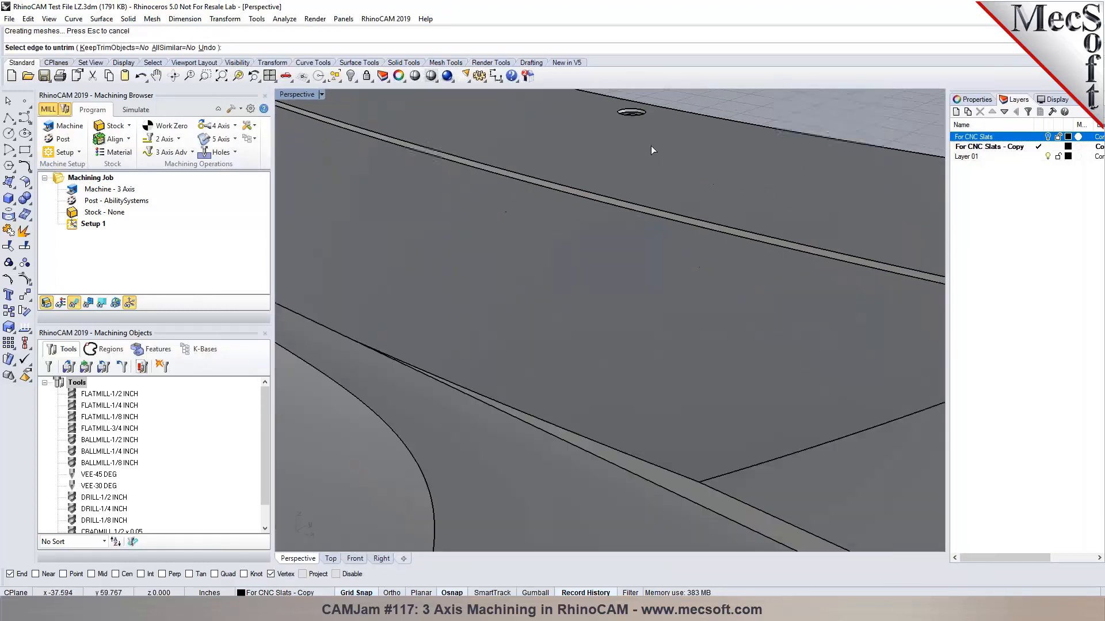
scroll(637, 118, "down", 5)
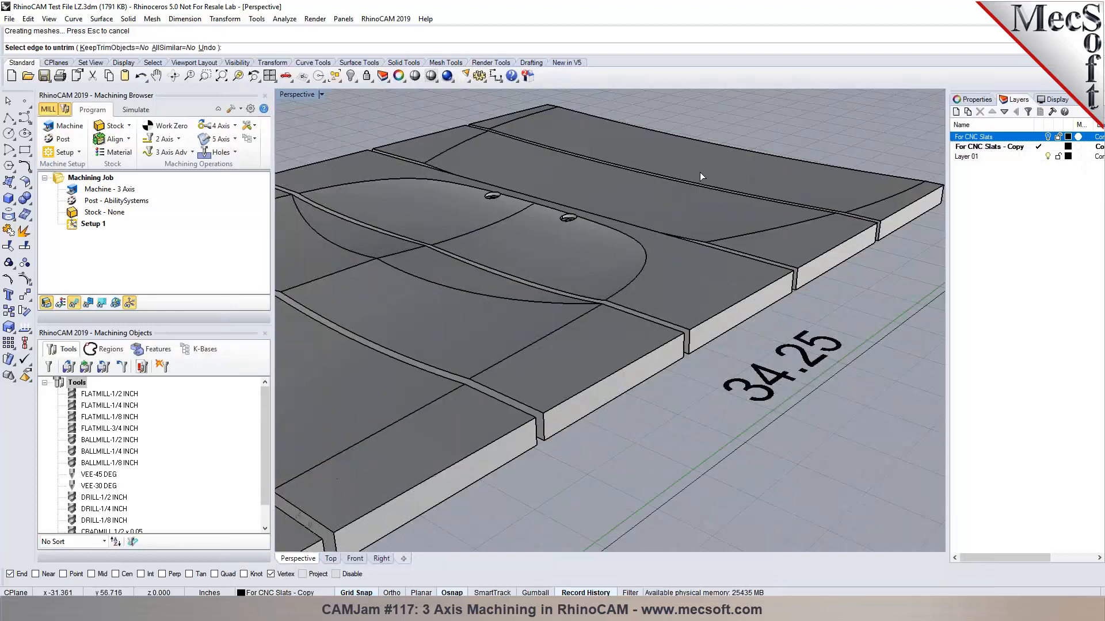
scroll(579, 207, "up", 5)
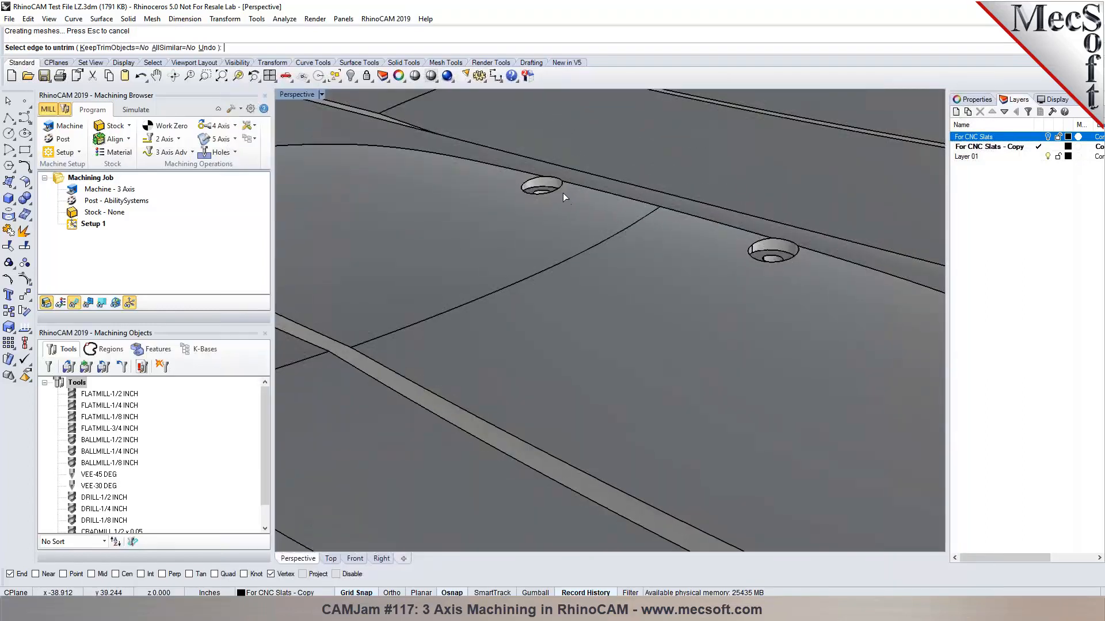
scroll(528, 184, "up", 2)
scroll(528, 184, "up", 3)
left_click(523, 199)
right_click(485, 210)
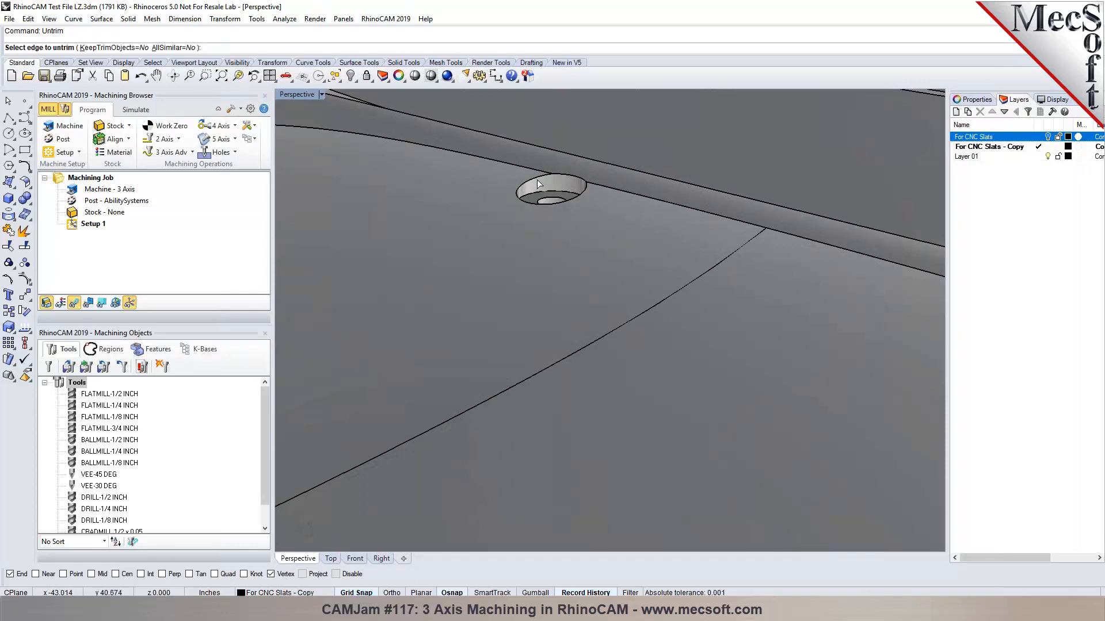
scroll(519, 203, "down", 5)
scroll(753, 259, "up", 4)
left_click(669, 263)
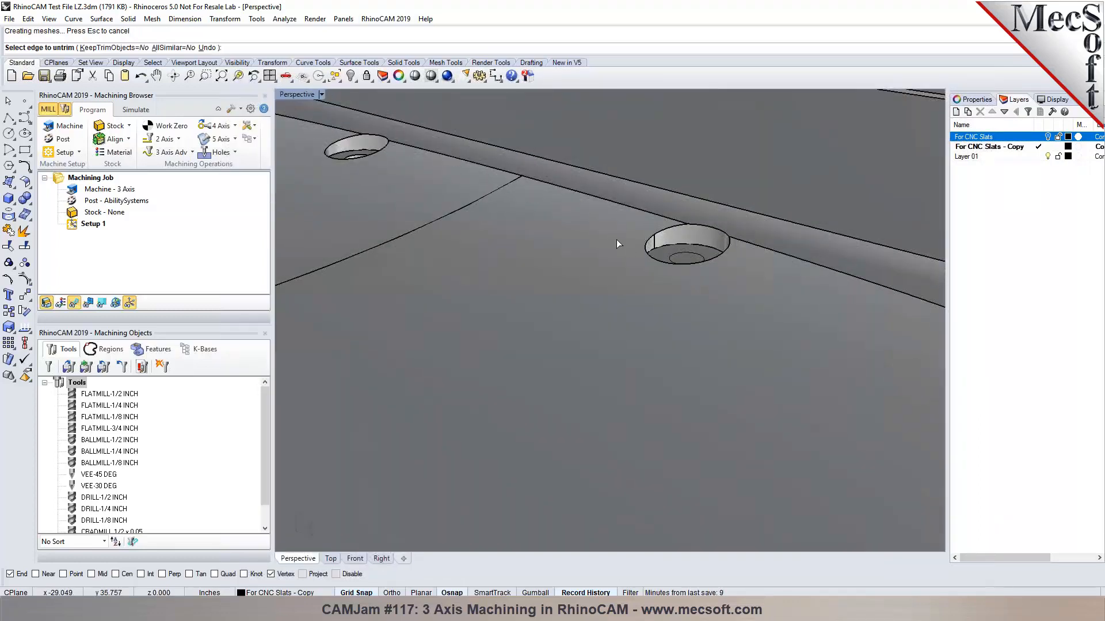
left_click(207, 48)
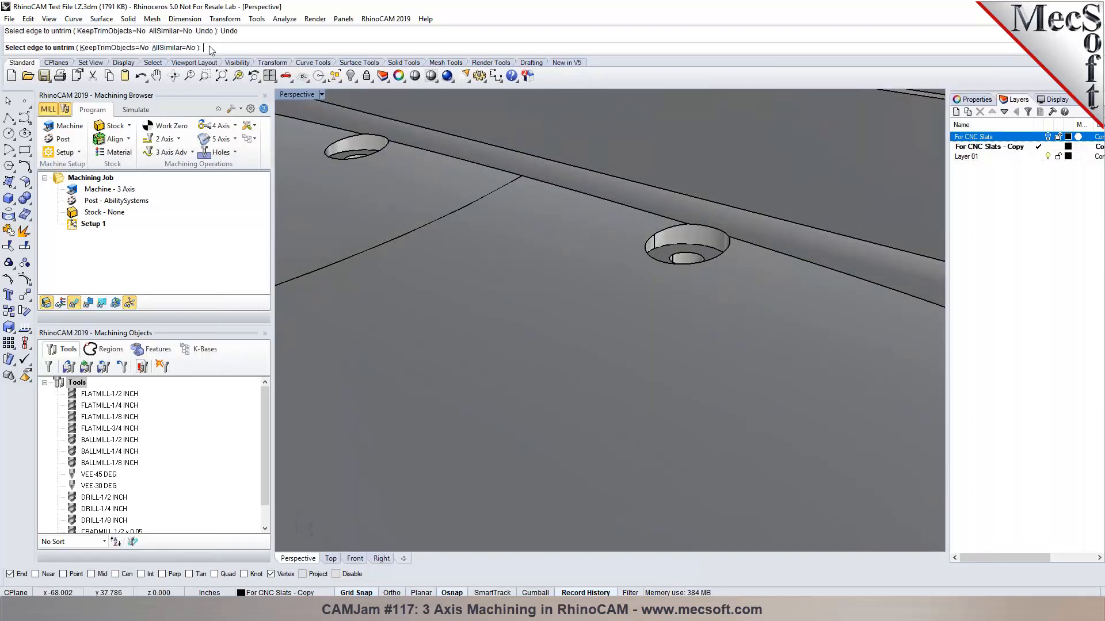
Patch over the hole's edge, inspect the result, then undo the patch.
right_click(422, 190)
type("Patch")
key("Return")
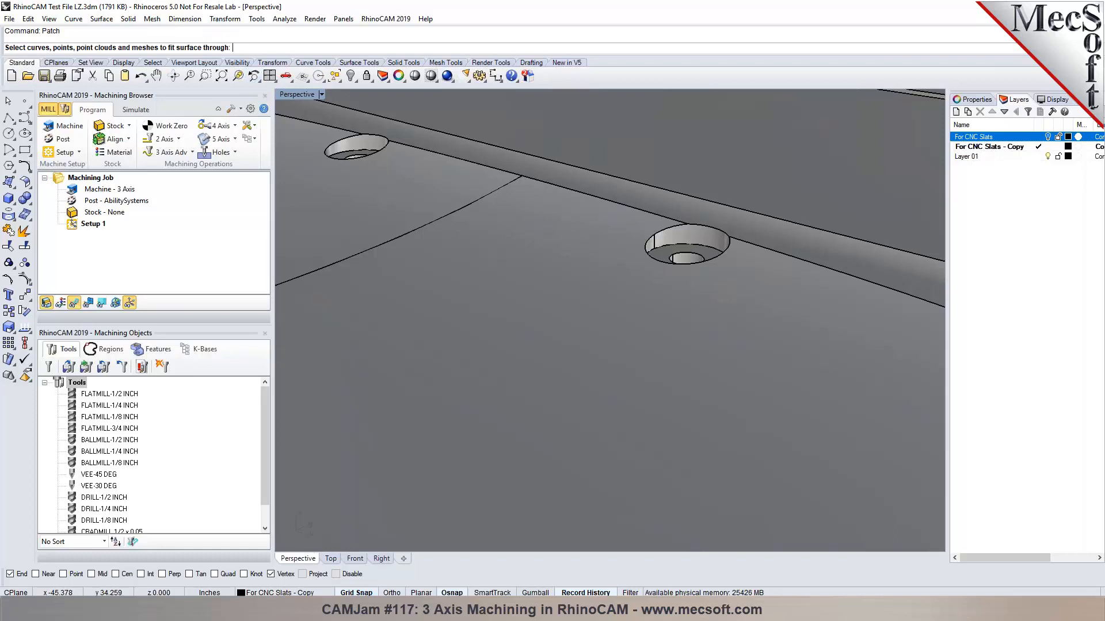
left_click(352, 141)
left_click(408, 187)
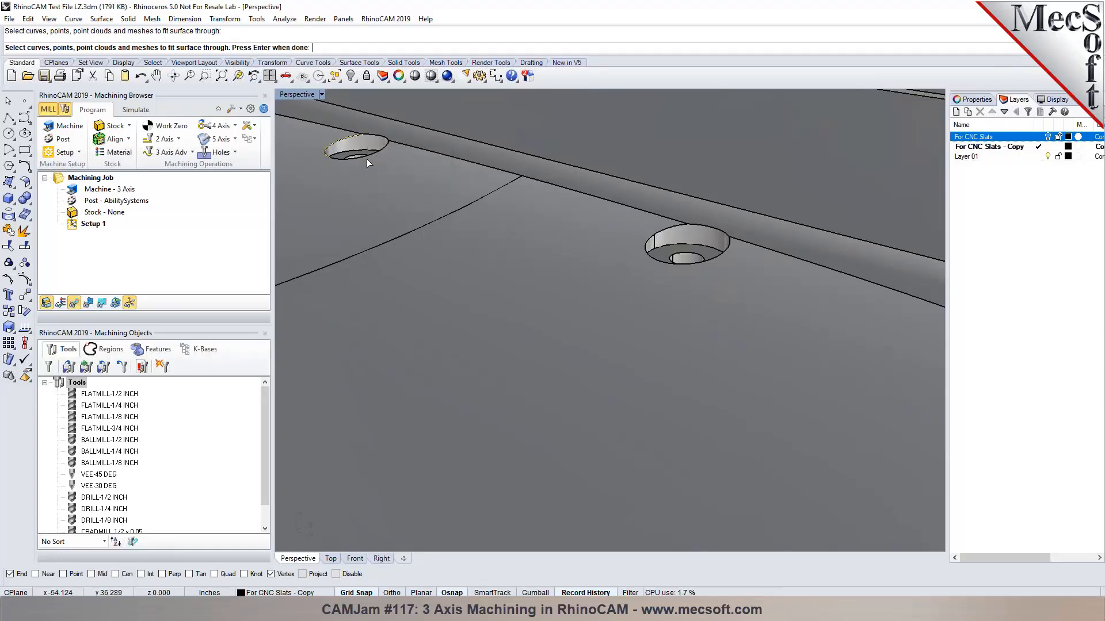
left_click(420, 187)
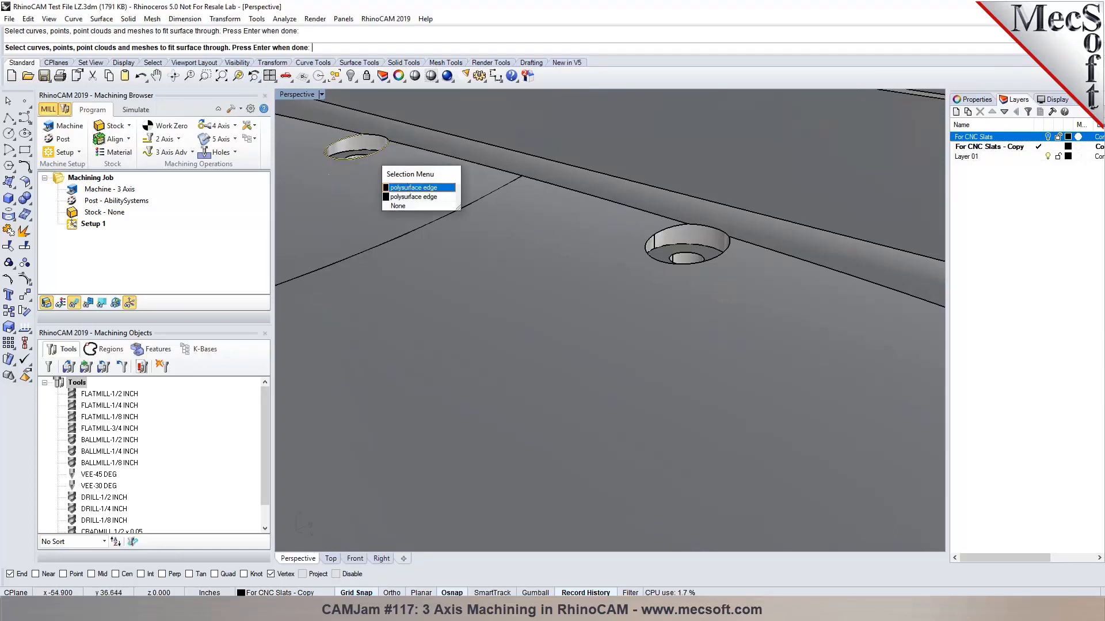
left_click(383, 143)
left_click(419, 167)
key("Return")
key("Return")
right_click_drag(538, 178, 581, 310)
key("ctrl+z")
Fill the hole with an edge-curve surface built from its two rim segments.
scroll(469, 314, "up", 7)
right_click_drag(678, 340, 515, 332)
scroll(674, 327, "up", 5)
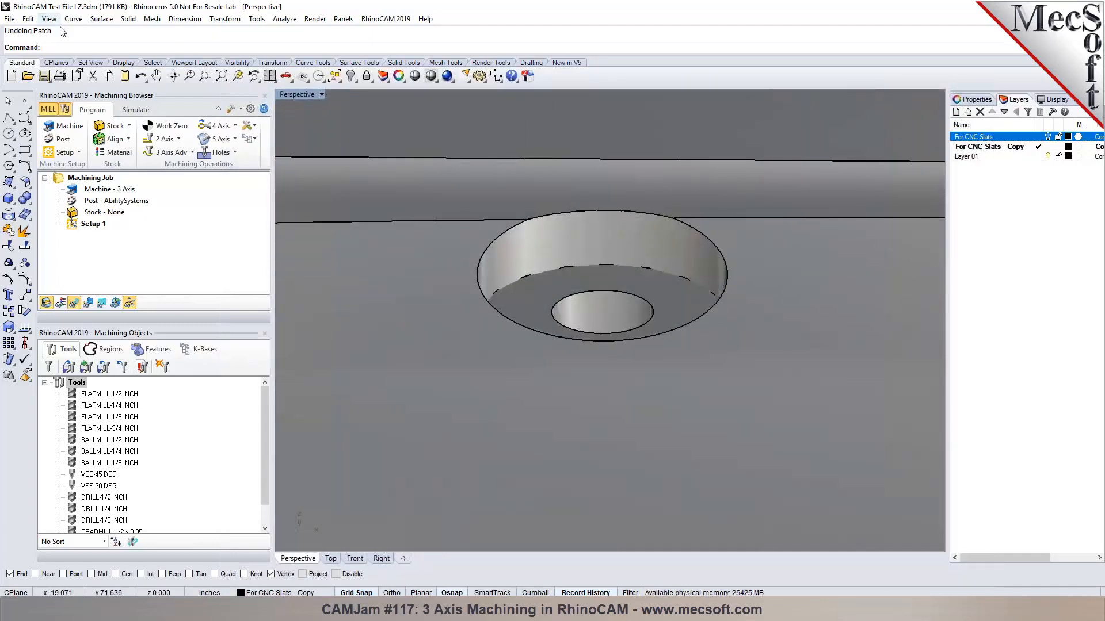
left_click(101, 19)
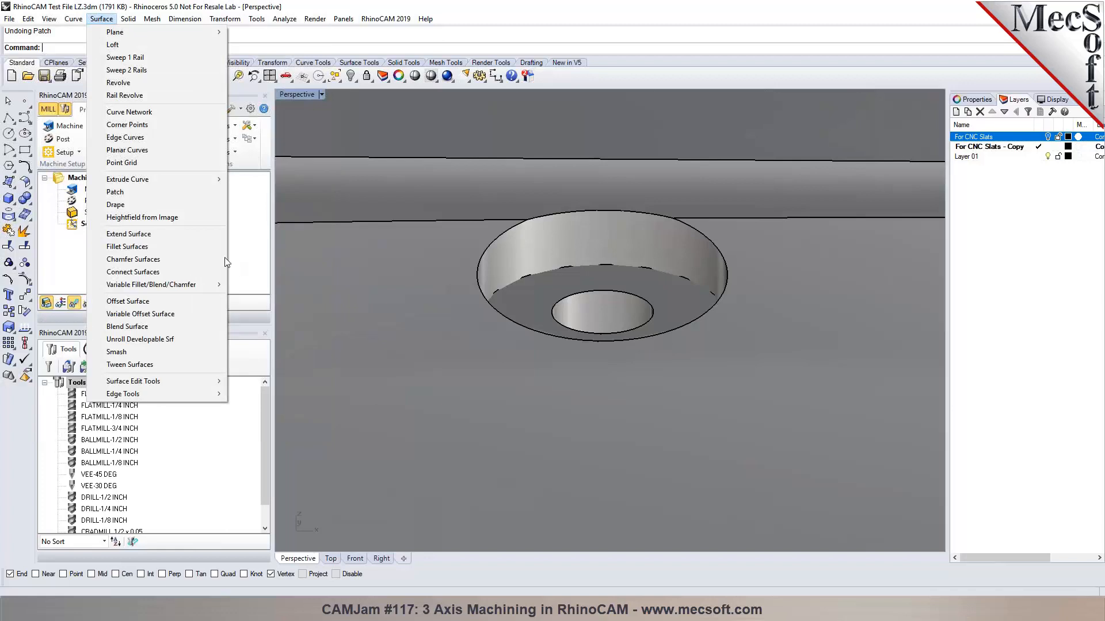
mouse_move(190, 190)
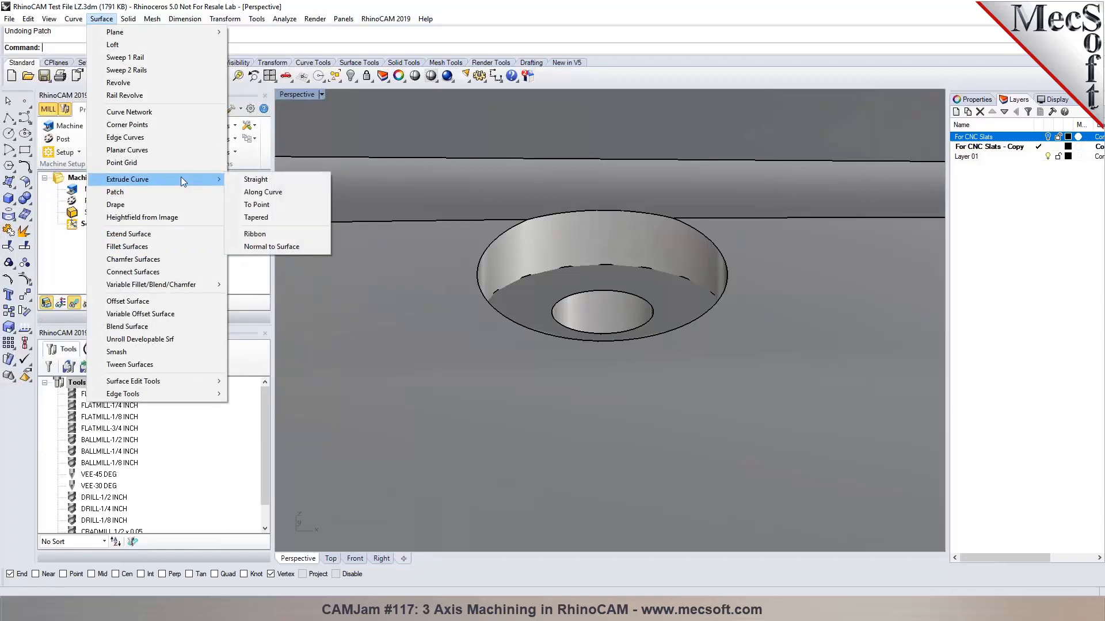
left_click(151, 138)
left_click(505, 236)
left_click(663, 337)
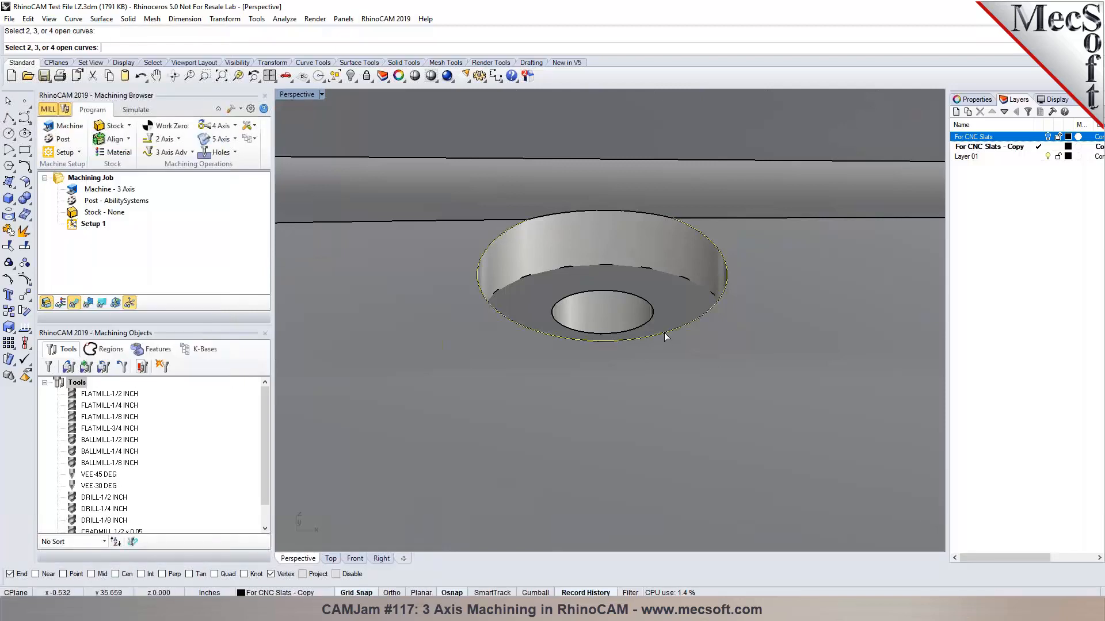
right_click(632, 237)
Cap the countersink with an edge-curve surface, then view the whole slat panel.
scroll(488, 251, "down", 5)
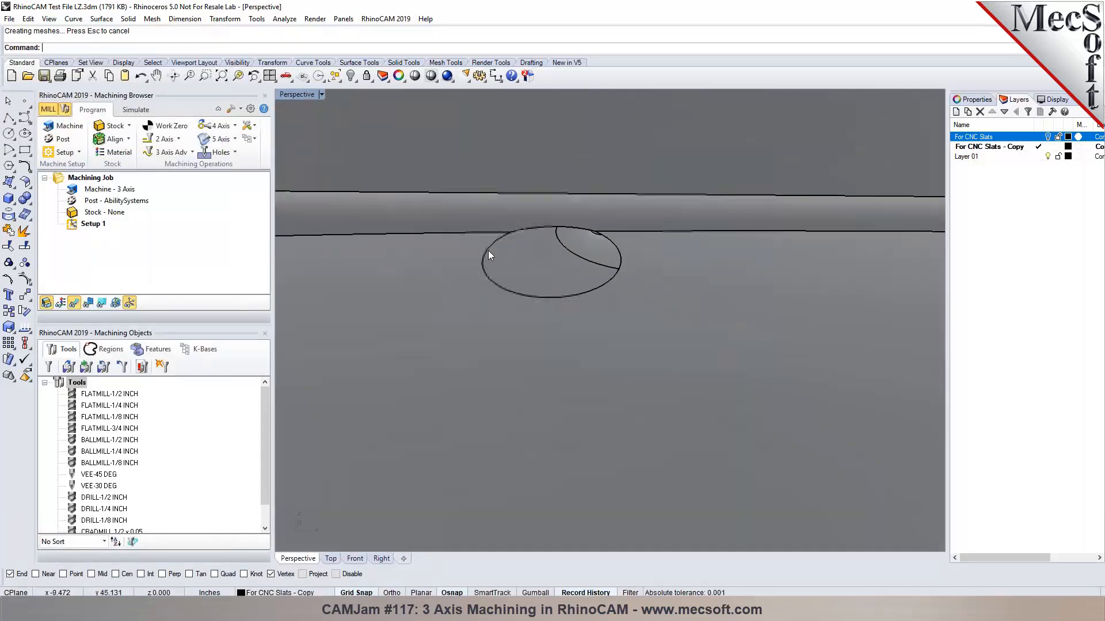
scroll(435, 258, "up", 3)
scroll(715, 222, "up", 3)
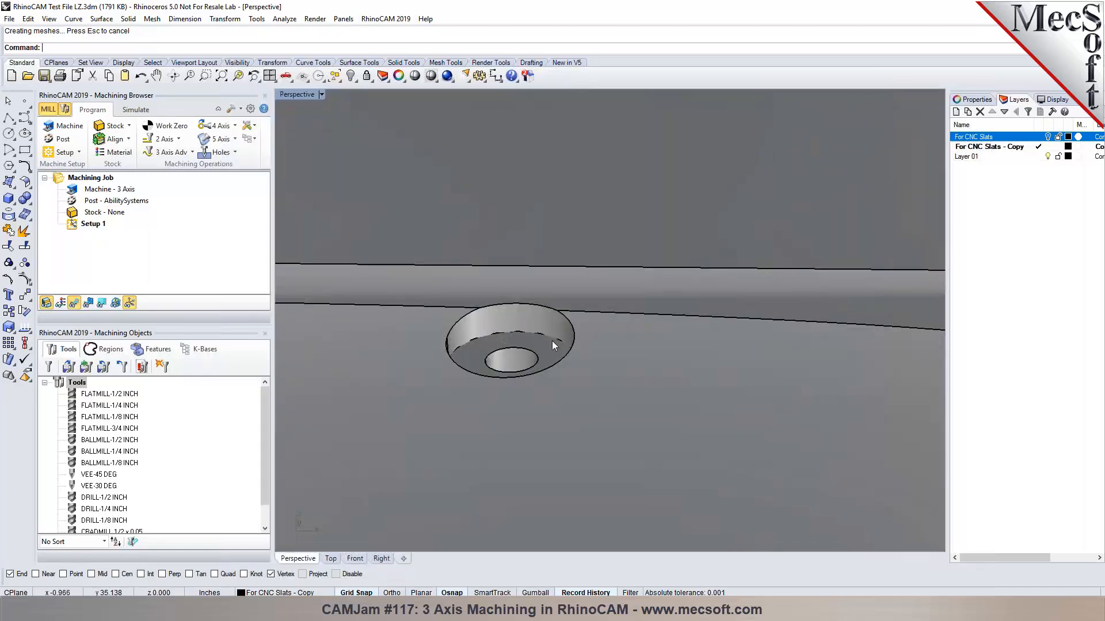
left_click(470, 314)
key("Escape")
right_click(478, 329)
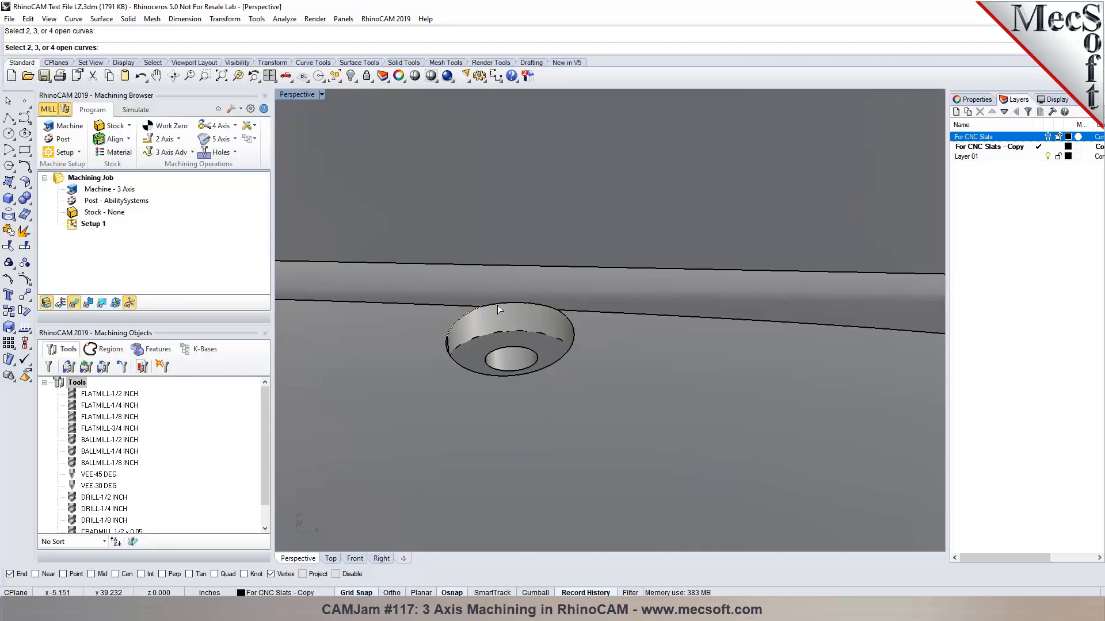
left_click(575, 339)
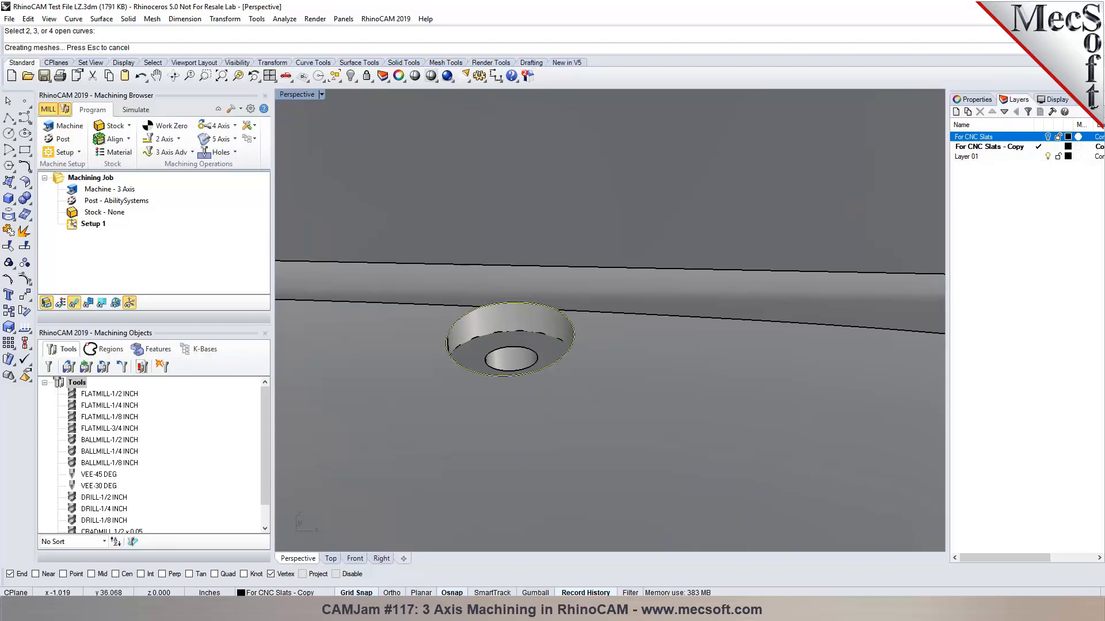
right_click(577, 341)
scroll(596, 317, "down", 8)
right_click_drag(752, 449, 495, 441)
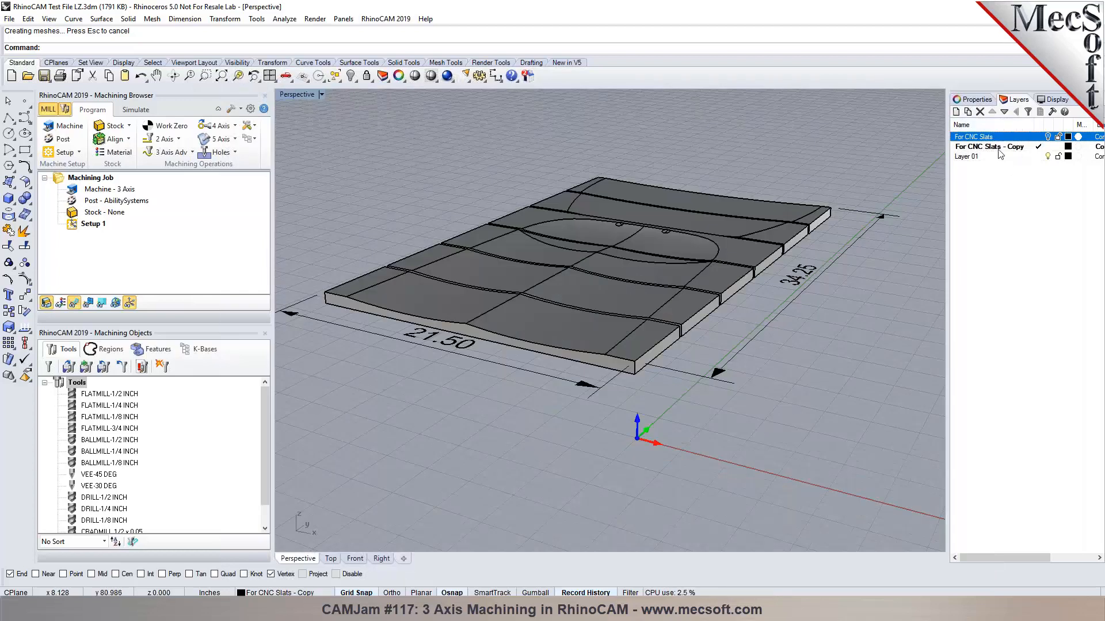
Select the For CNC Slats - Copy layer and view the slab from higher up.
left_click(997, 148)
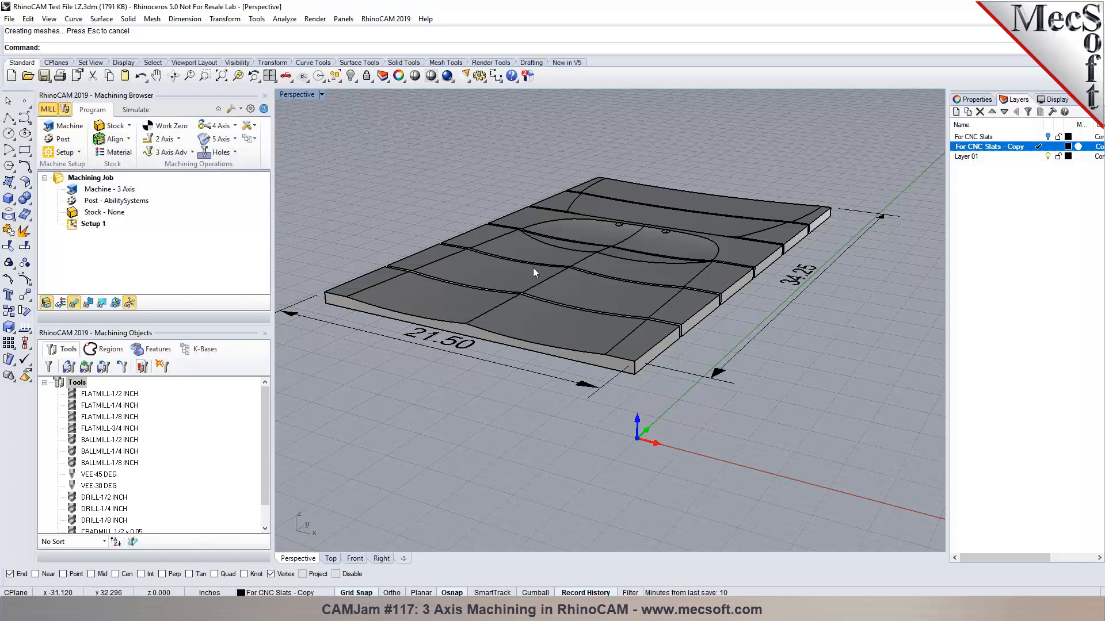
scroll(631, 246, "down", 5)
right_click_drag(621, 254, 646, 270)
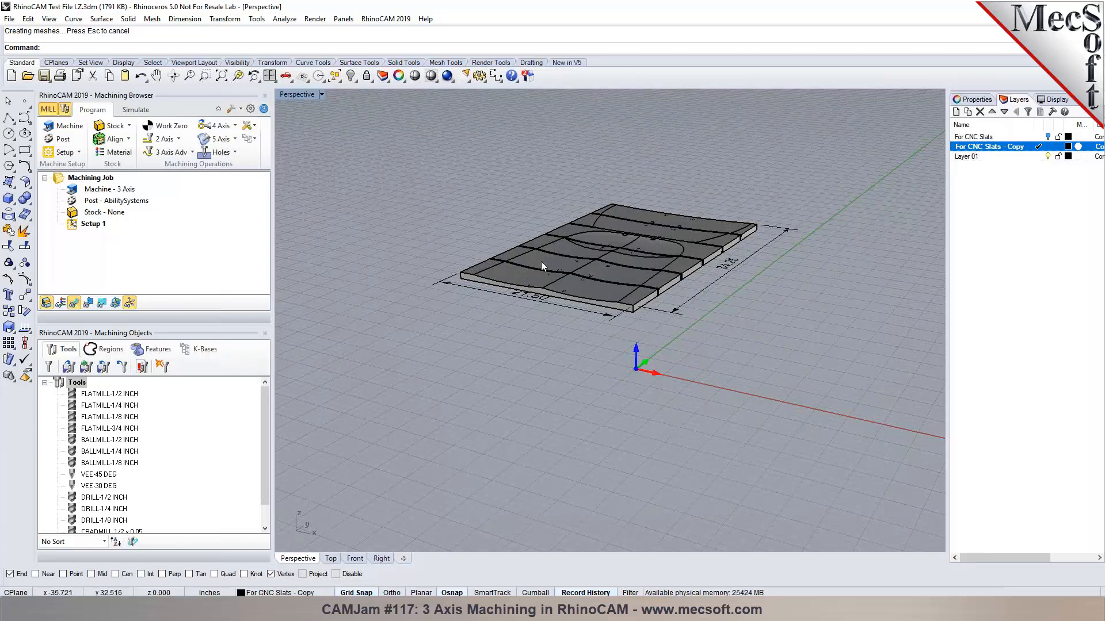
Set the machine tool's number of axes to 3 Axis and accept.
left_click(70, 127)
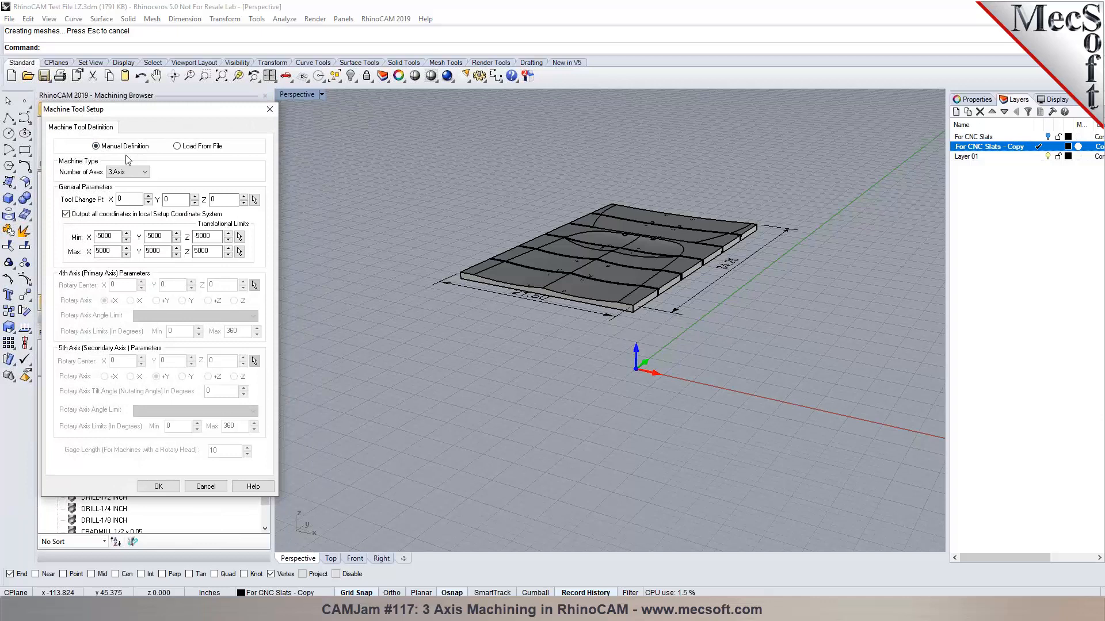
left_click_drag(168, 112, 187, 114)
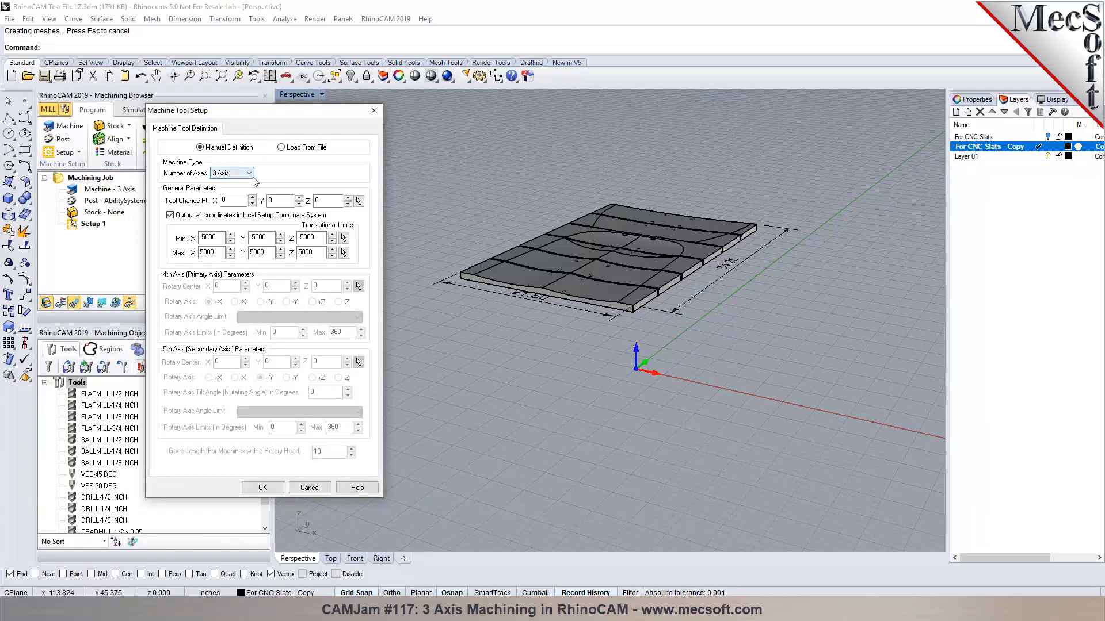
left_click(229, 174)
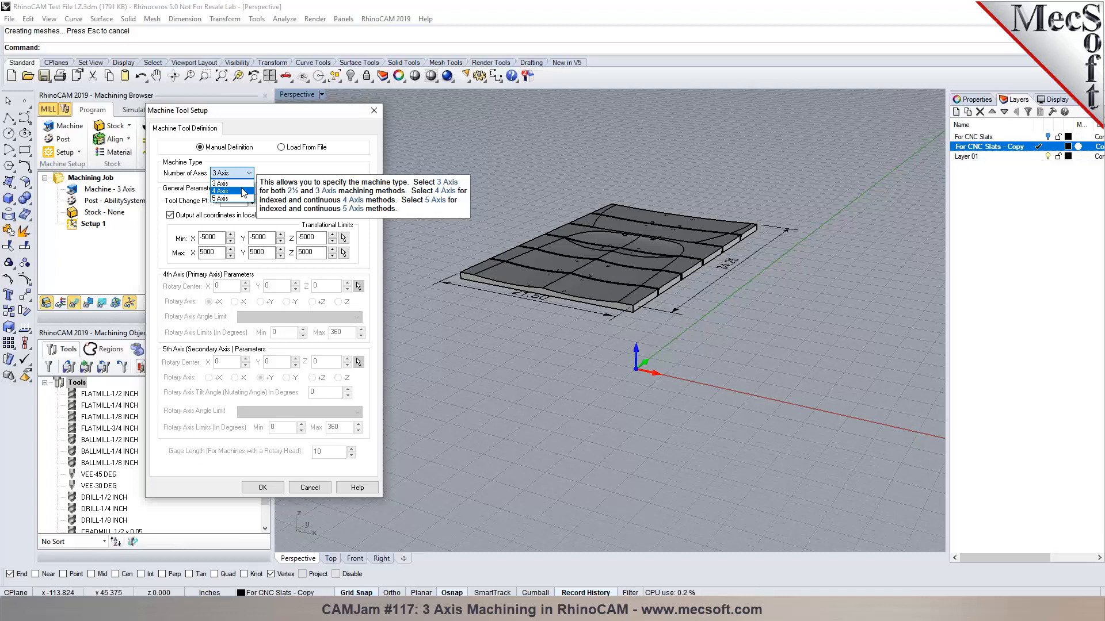
left_click(244, 184)
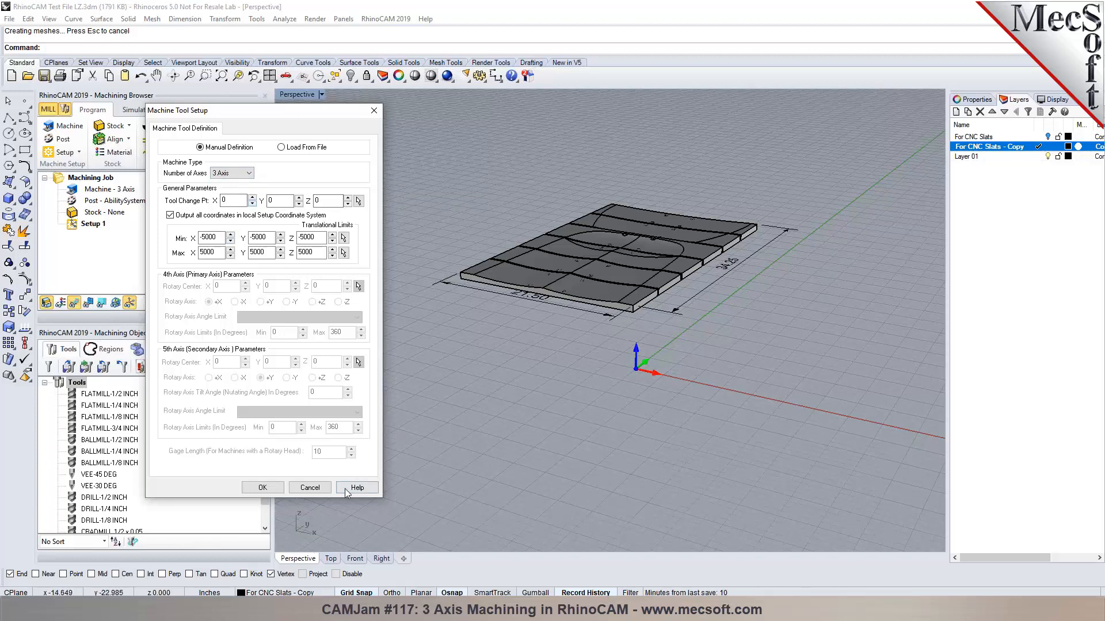
left_click(262, 487)
left_click(61, 138)
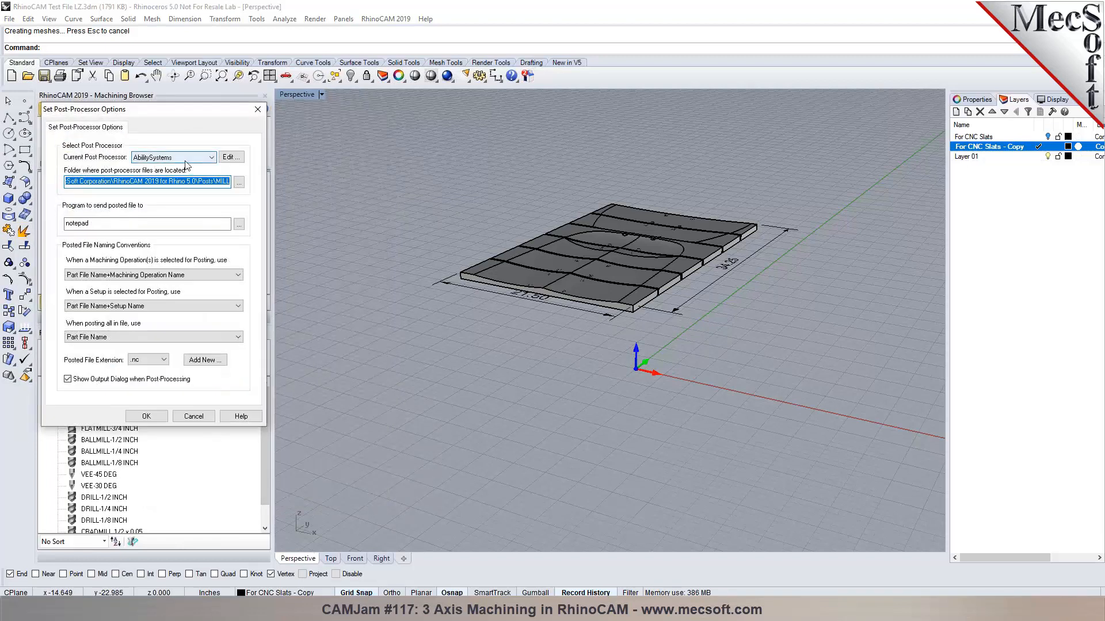
Choose Laguna_BR_IQ as post-processor, add a .prg posted file extension, and apply.
left_click(211, 157)
left_click_drag(217, 185, 211, 279)
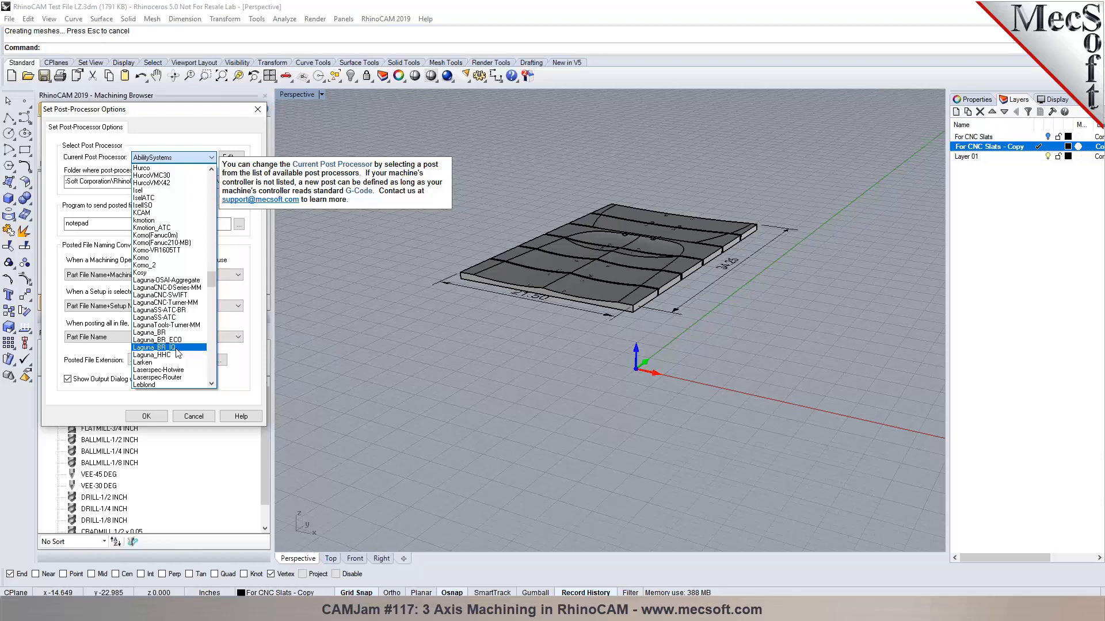
left_click(173, 348)
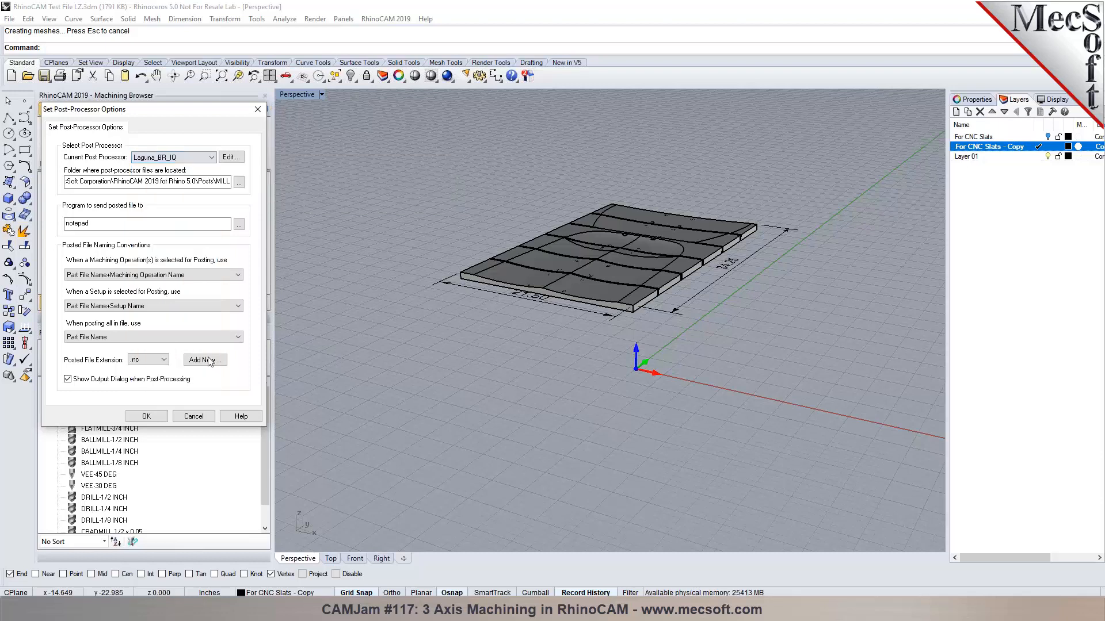
left_click(163, 362)
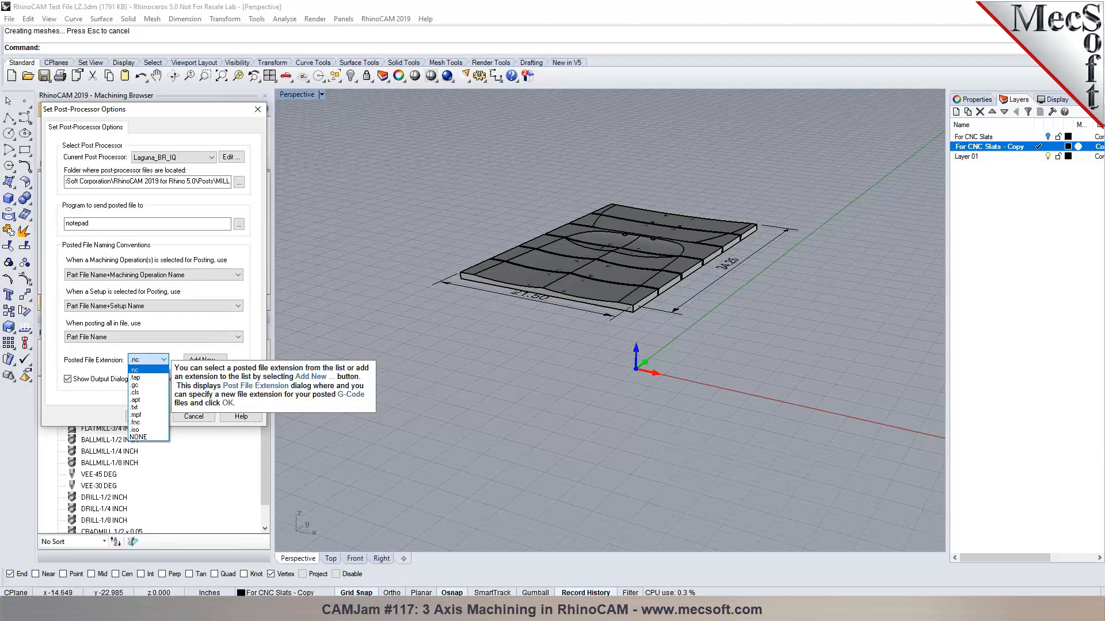
left_click(241, 359)
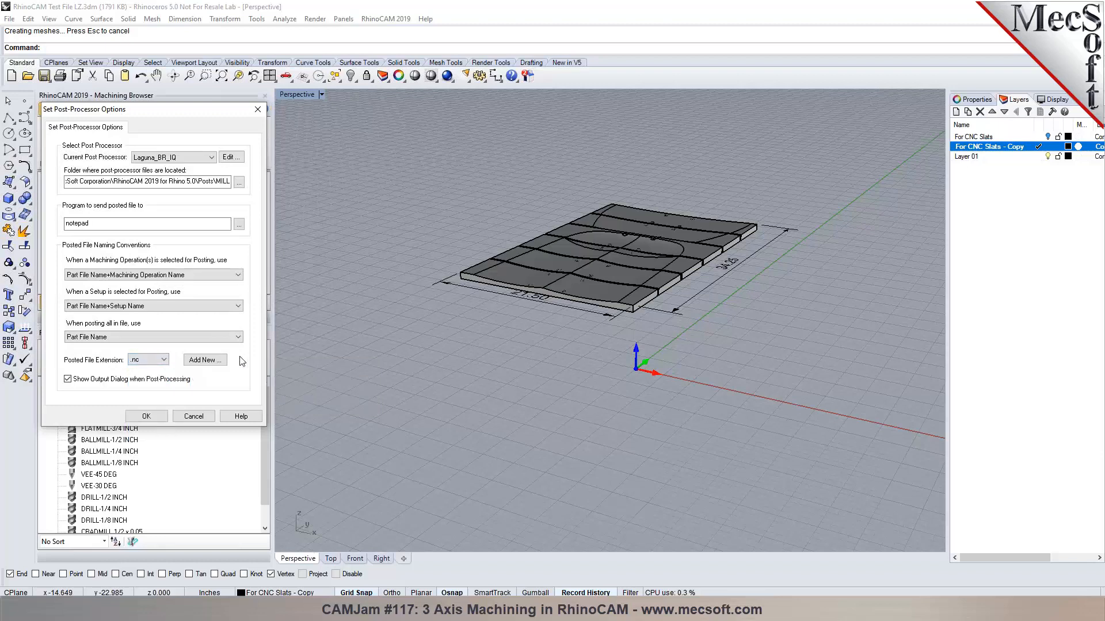
left_click(205, 359)
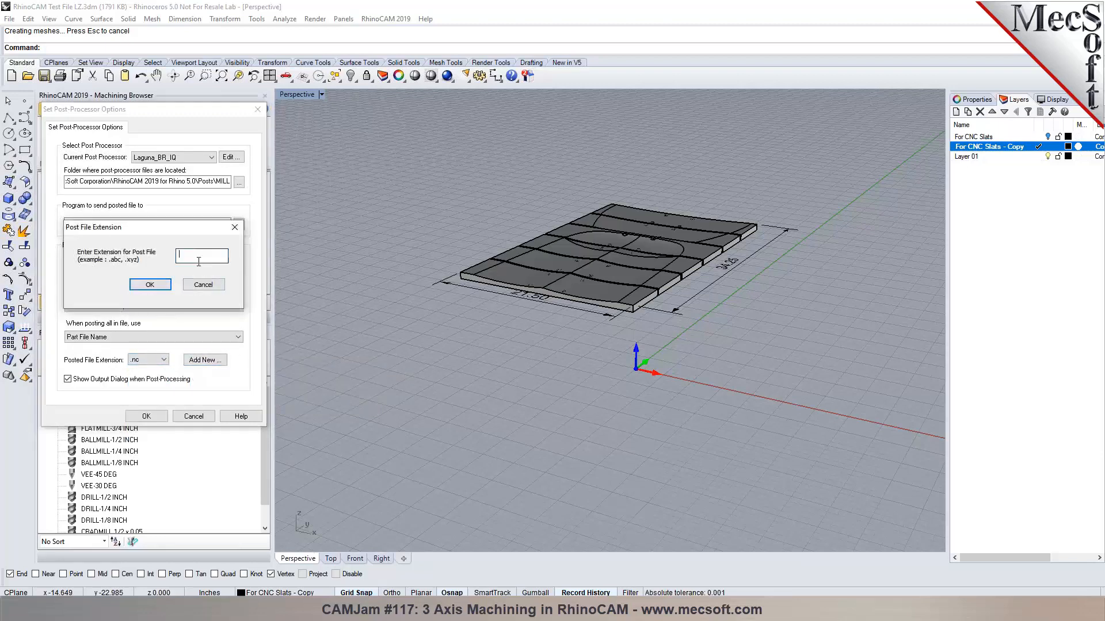
type(".prg")
left_click(149, 284)
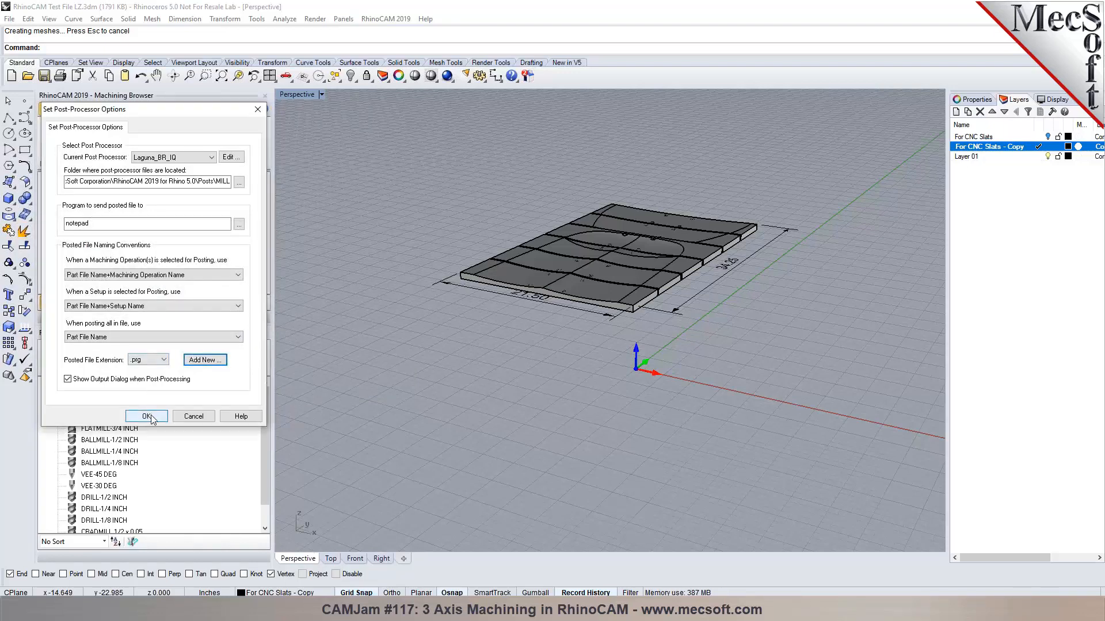
left_click(149, 416)
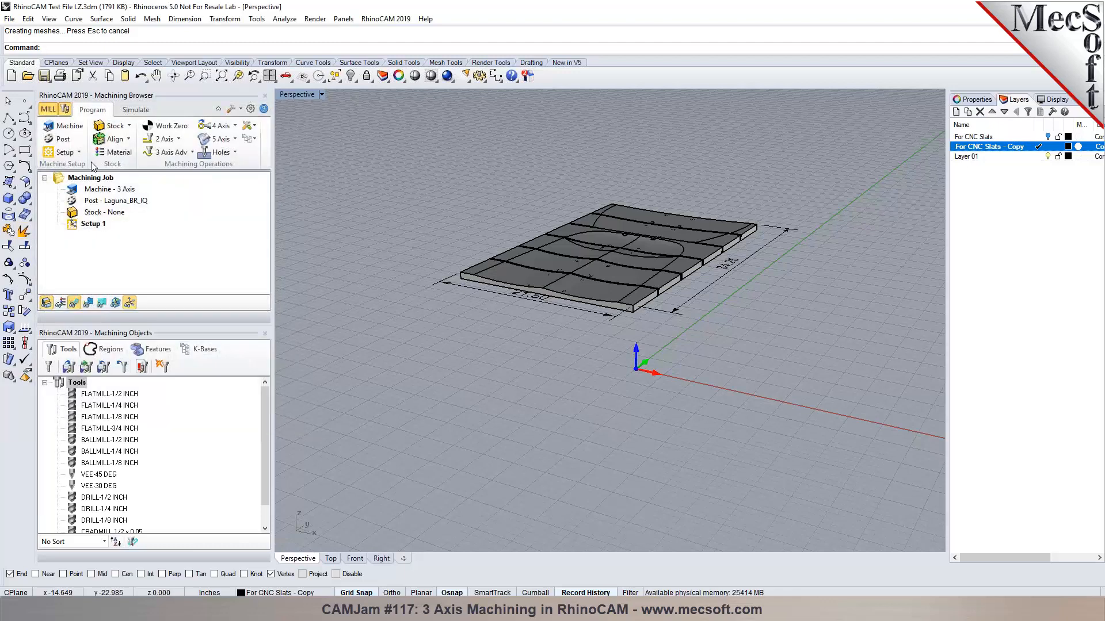
left_click(331, 560)
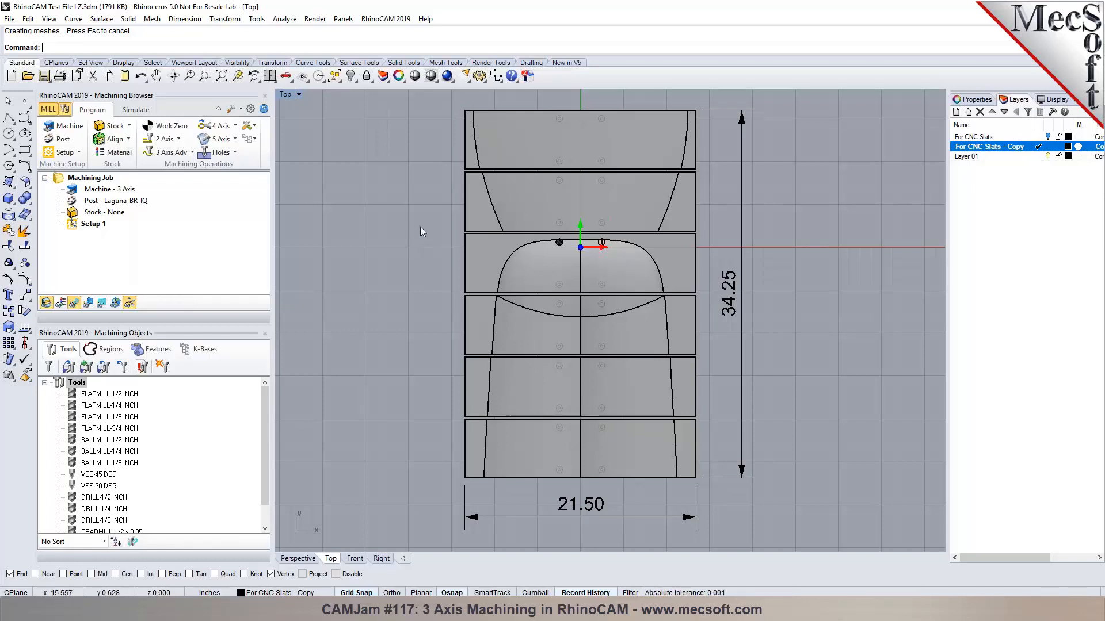
left_click(304, 559)
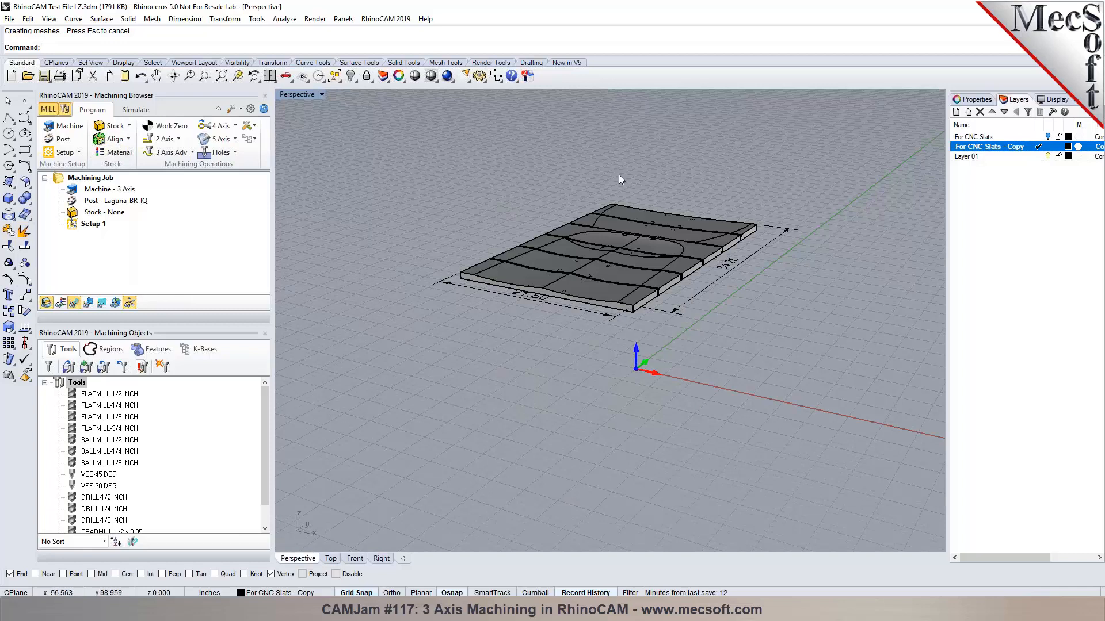
scroll(619, 174, "up", 2)
scroll(619, 175, "down", 1)
scroll(619, 174, "down", 1)
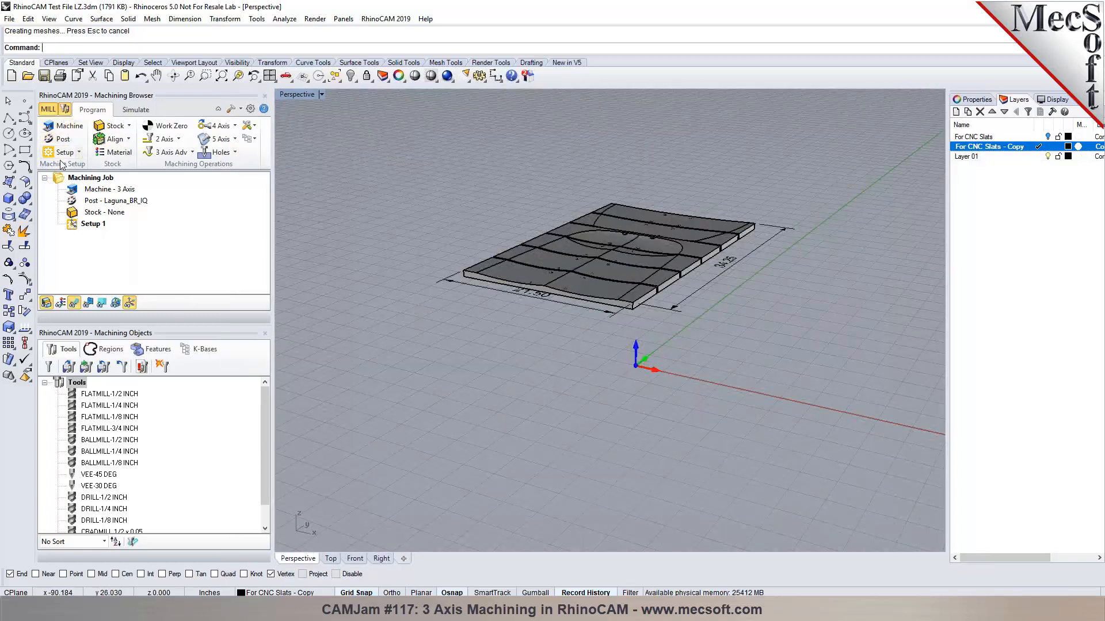
left_click(116, 126)
Create a box stock from the model bounding box: 21.5 × 34.25 × 0.75.
left_click(122, 146)
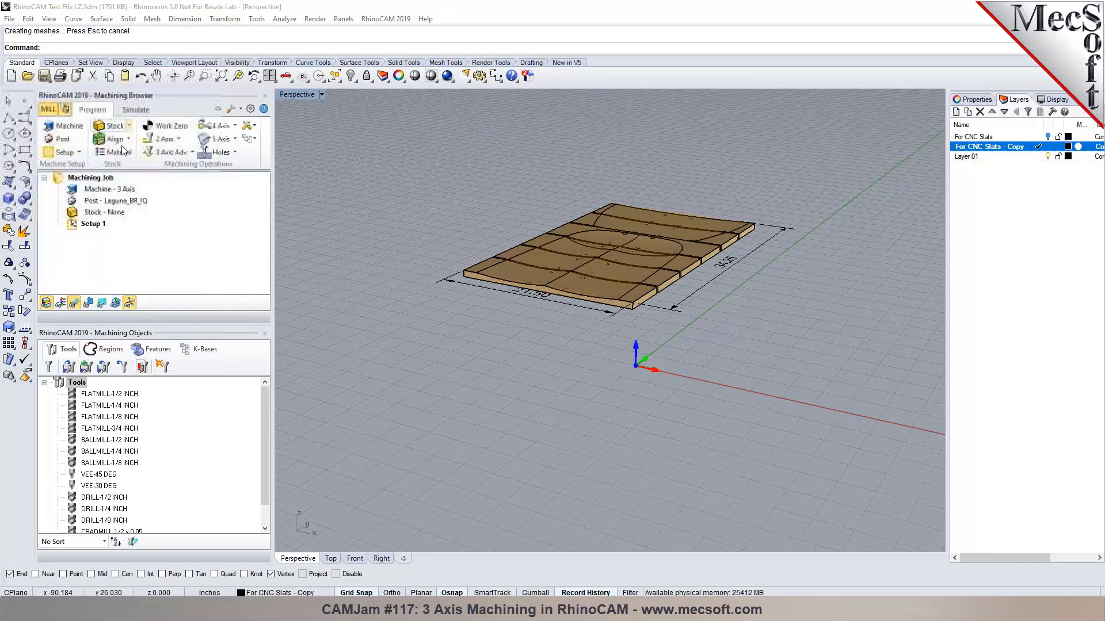
left_click(155, 343)
right_click_drag(505, 307, 582, 345)
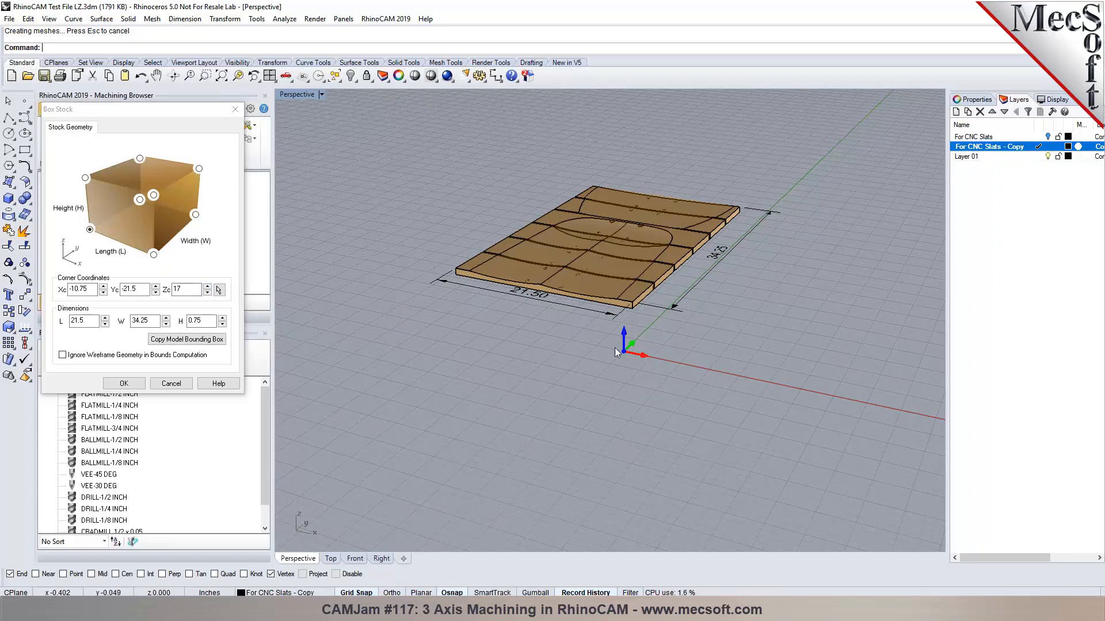
left_click(124, 383)
Inspect the stock, then bring up the alignment and world coordinate placement options.
scroll(656, 249, "up", 1)
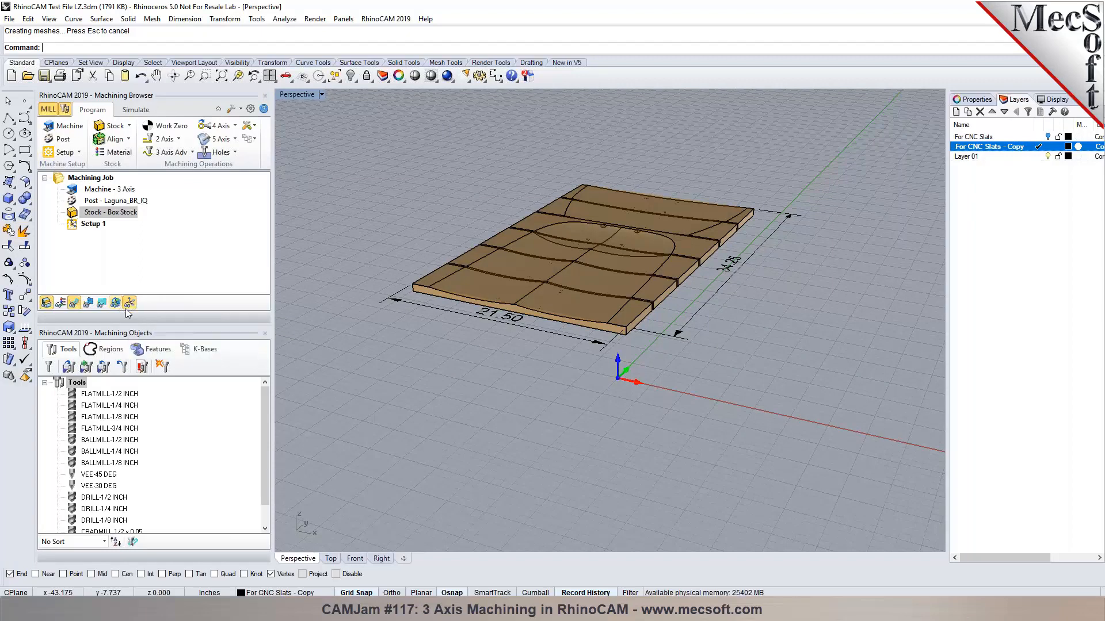
right_click_drag(595, 365, 597, 368)
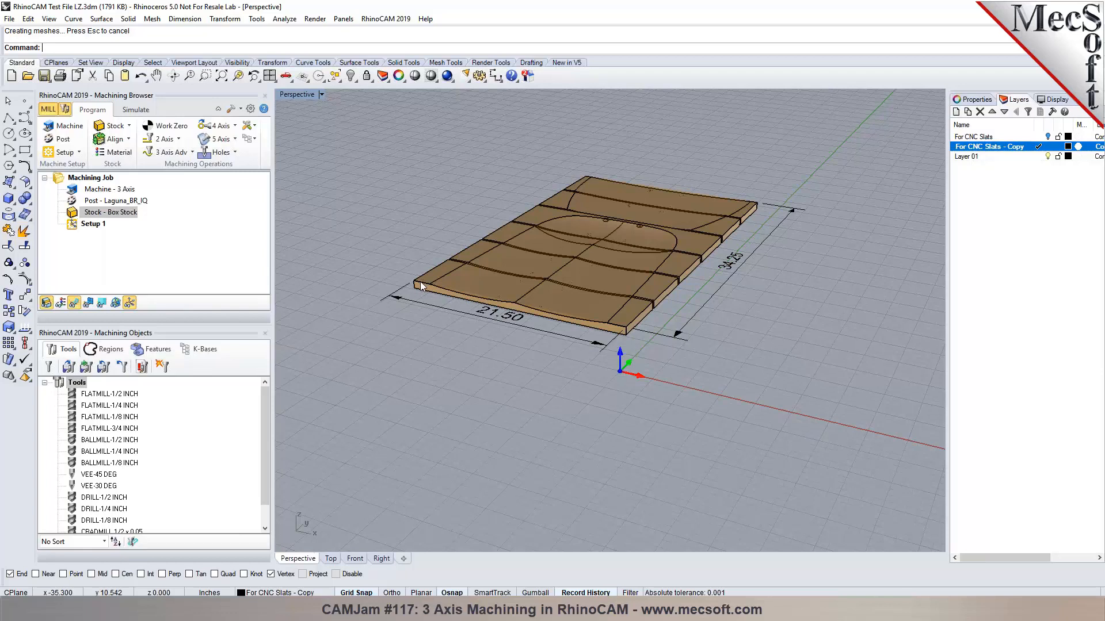
scroll(420, 282, "up", 5)
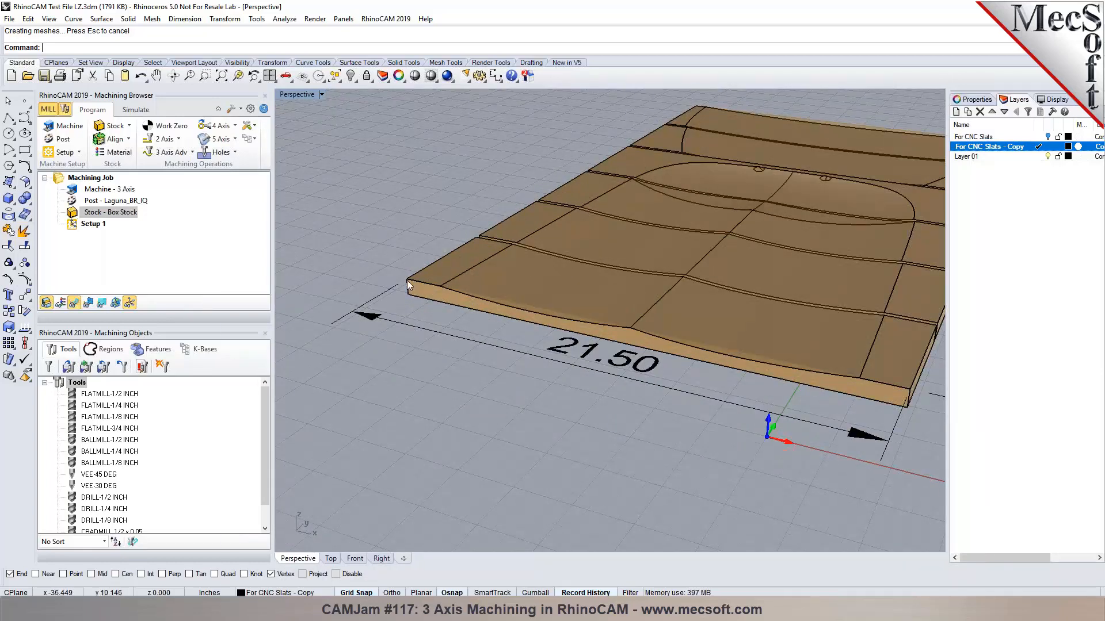
scroll(409, 292, "down", 2)
scroll(410, 291, "down", 2)
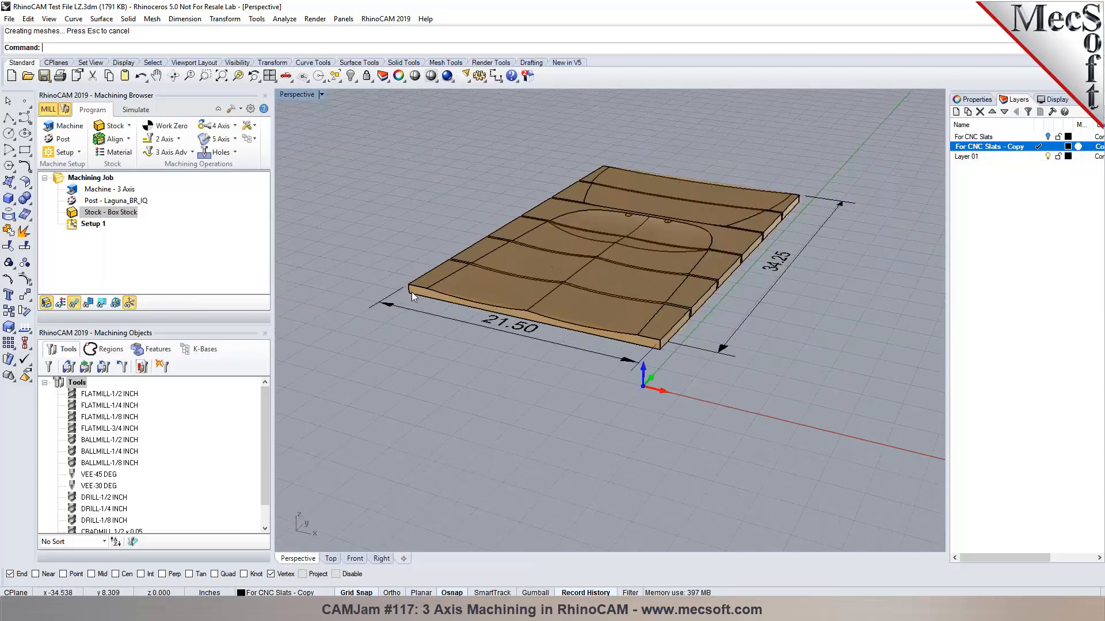
left_click(130, 125)
left_click(131, 126)
left_click(128, 139)
left_click(163, 167)
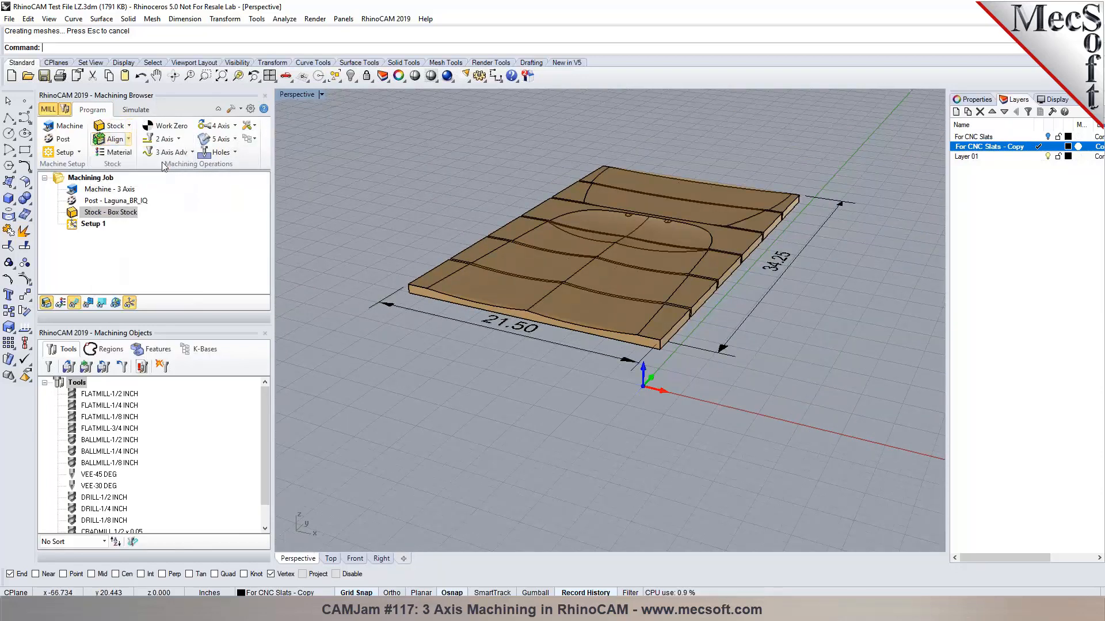
Try placing the WCS origin at the stock box's south-west corner, then dismiss it.
left_click(129, 268)
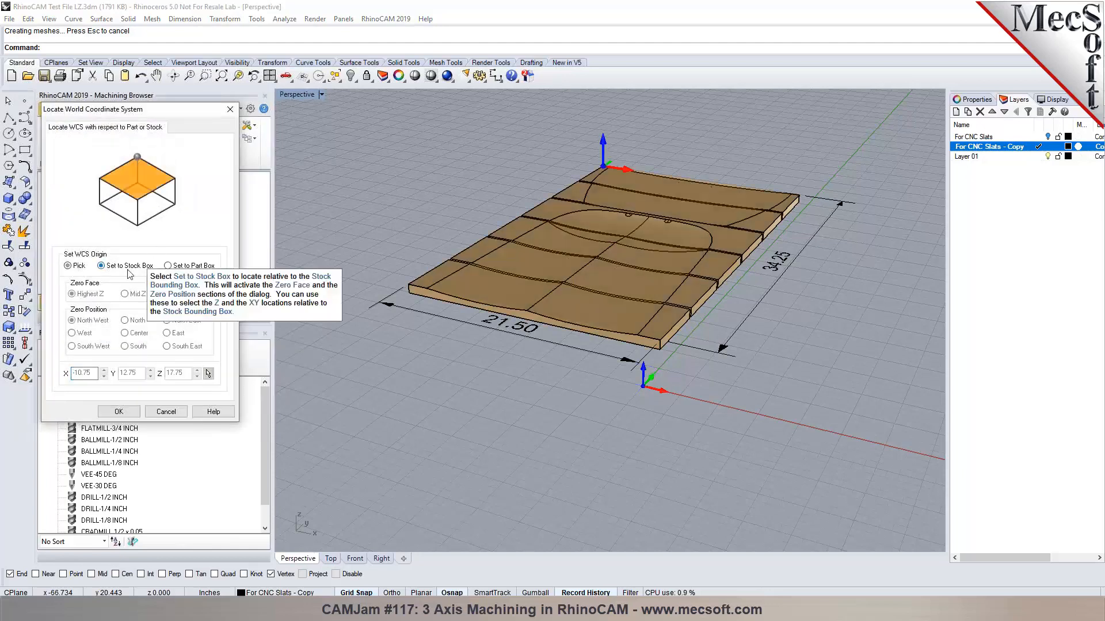
left_click(72, 346)
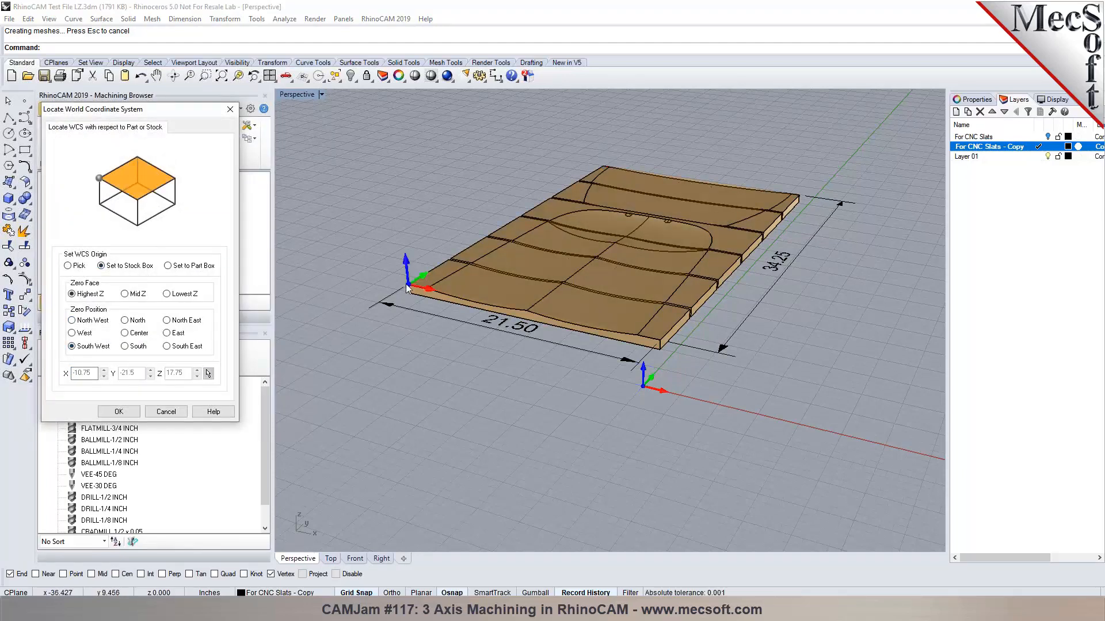
left_click(166, 412)
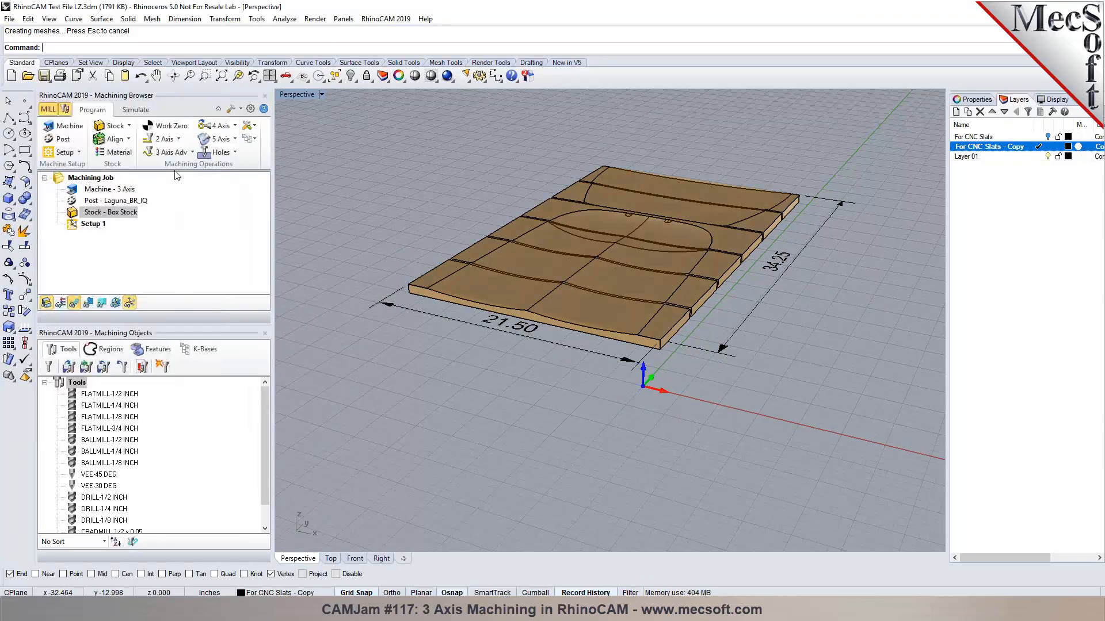
Try work zero at the stock's south-west corner with lowest and highest Z, then discard.
left_click(172, 127)
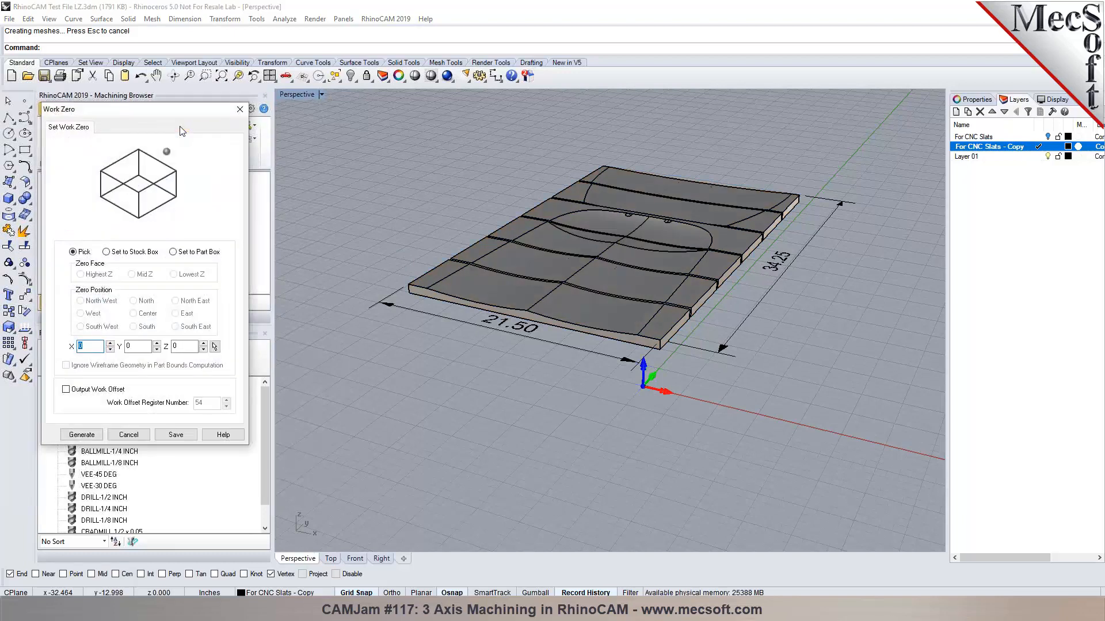
left_click(133, 252)
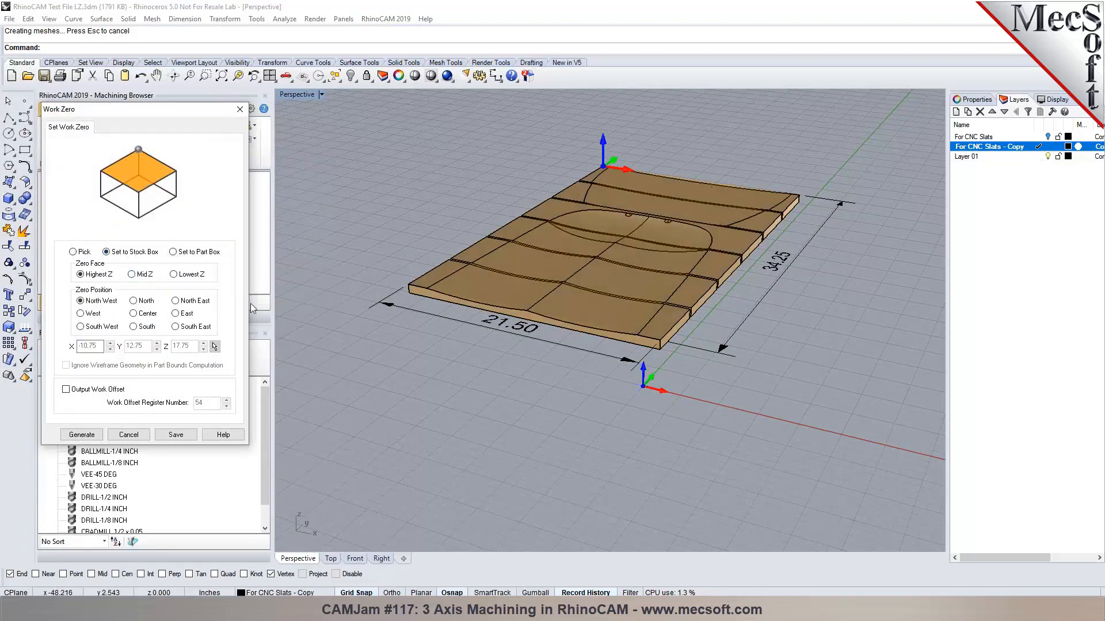
left_click(90, 327)
scroll(418, 281, "up", 3)
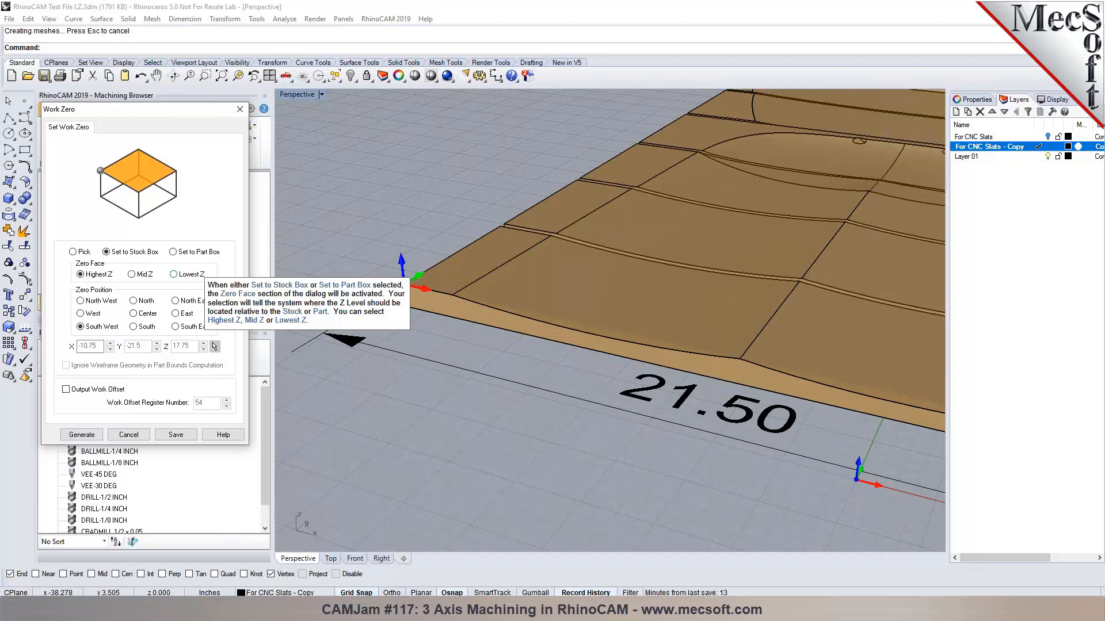
left_click(174, 274)
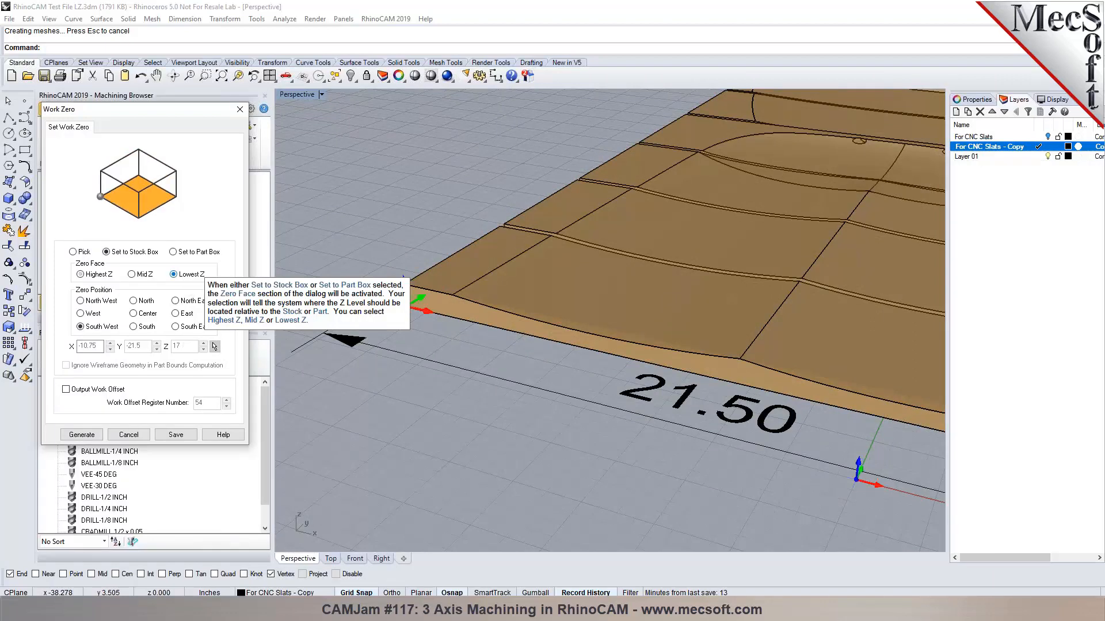
left_click(104, 277)
left_click(182, 276)
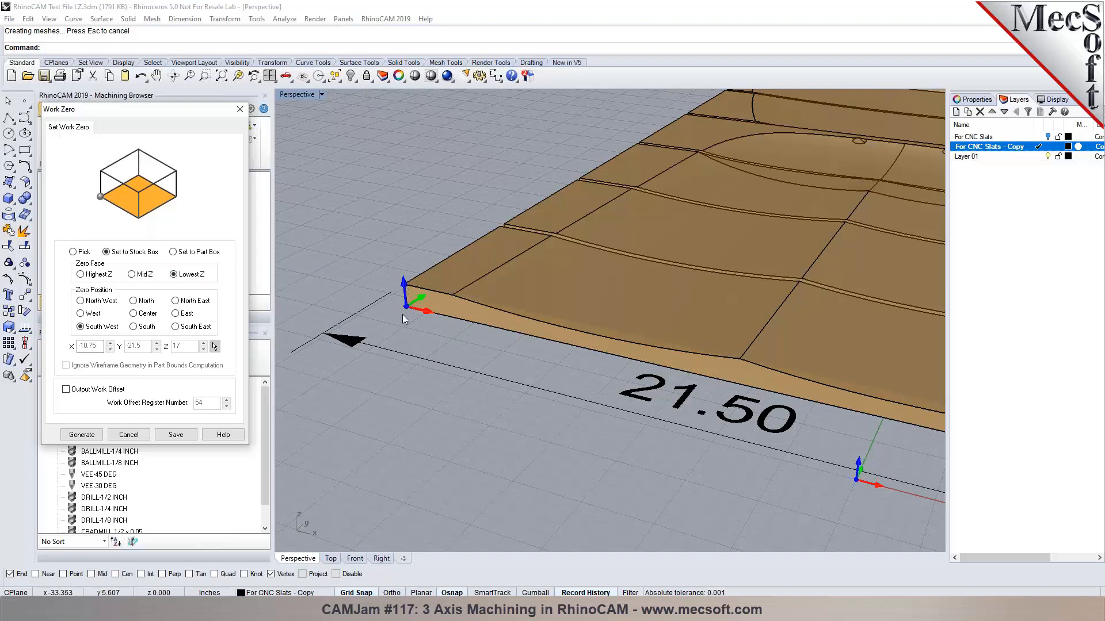
scroll(401, 315, "down", 2)
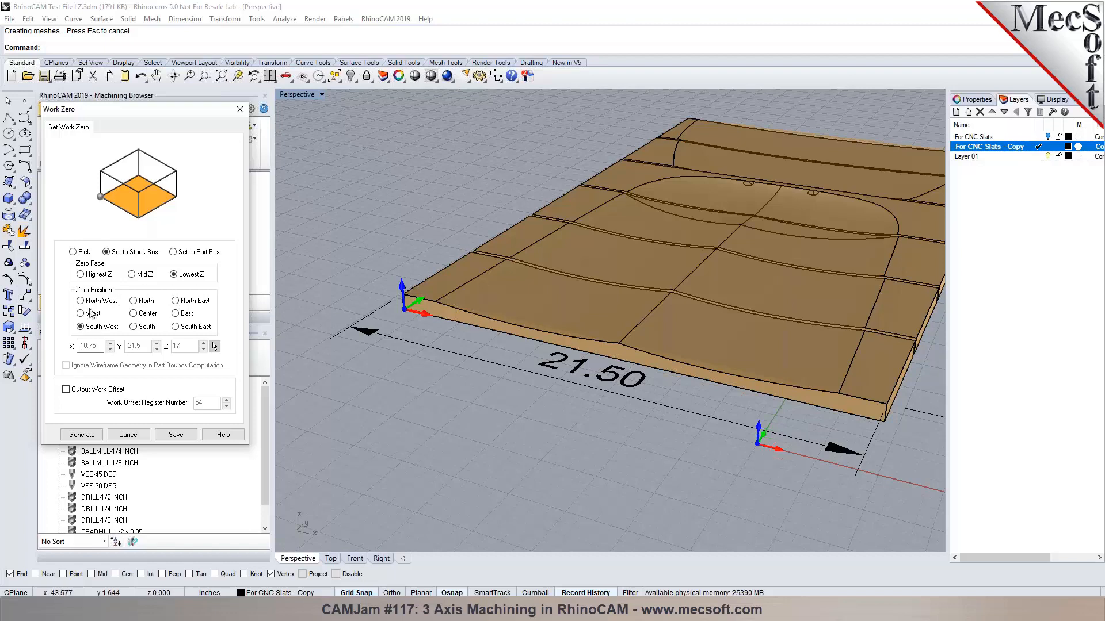
left_click(101, 275)
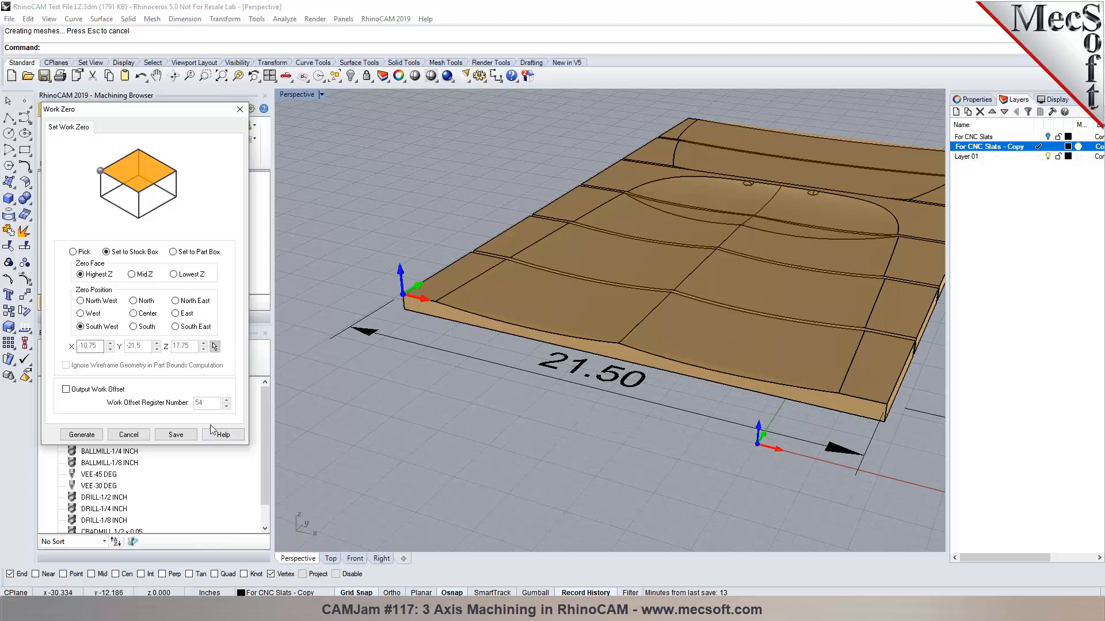
left_click(121, 436)
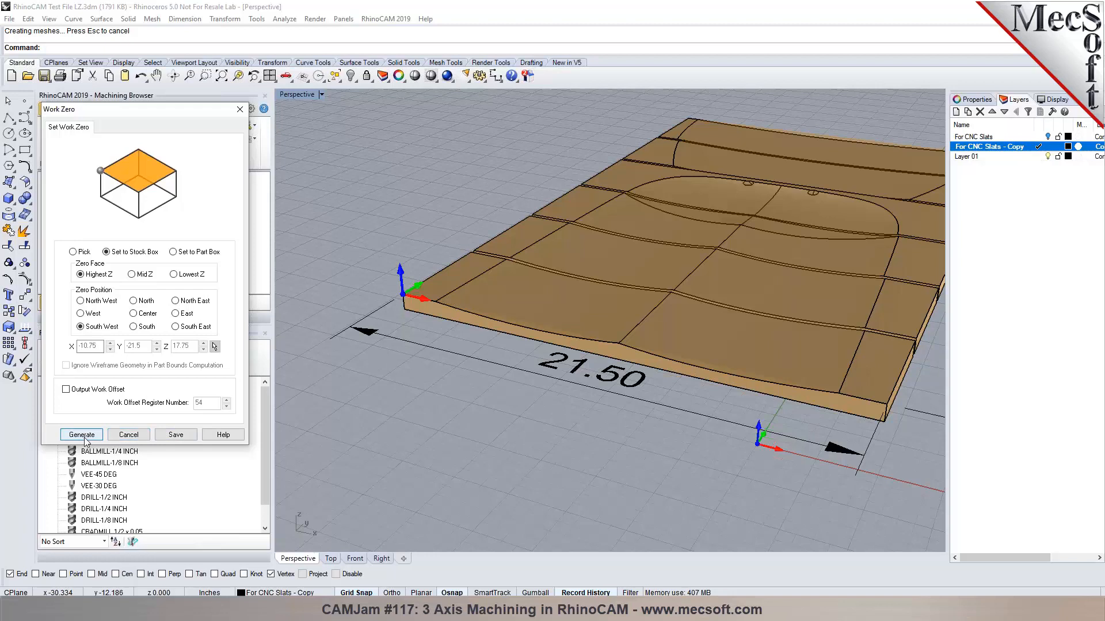
left_click(127, 129)
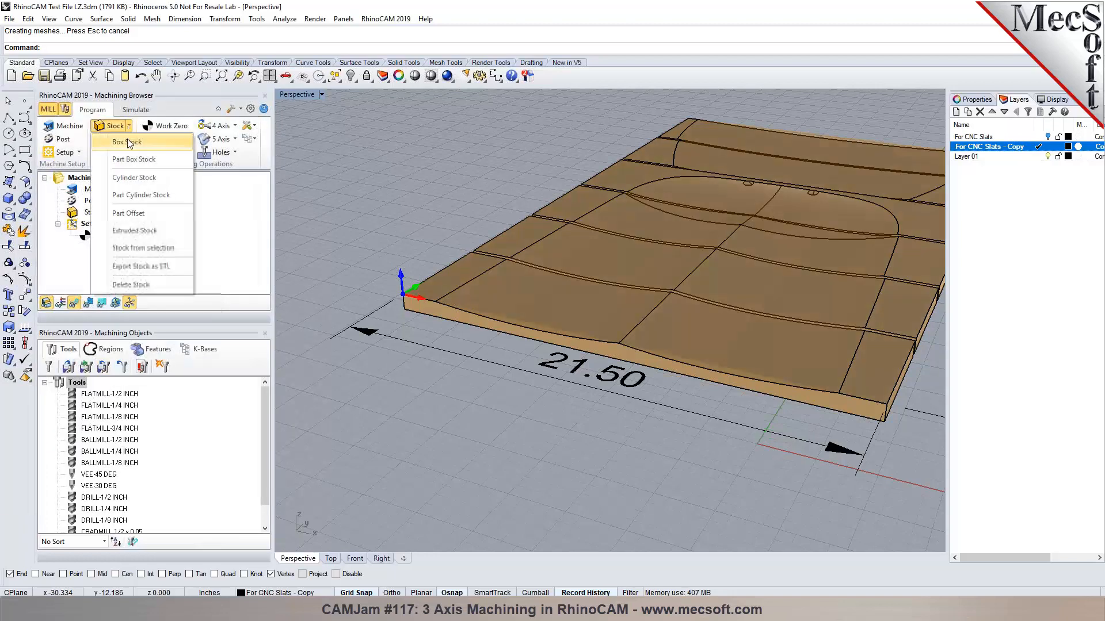
Recreate the box stock with Length 24, giving a 24 × 36 × 0.75 block.
left_click(139, 141)
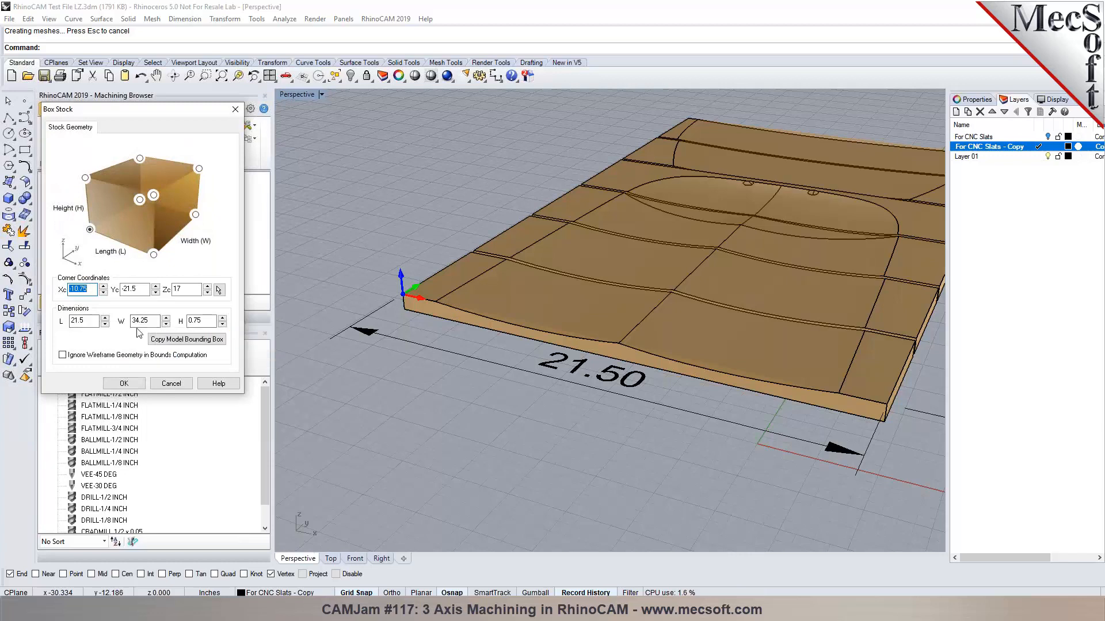
left_click_drag(77, 322, 90, 320)
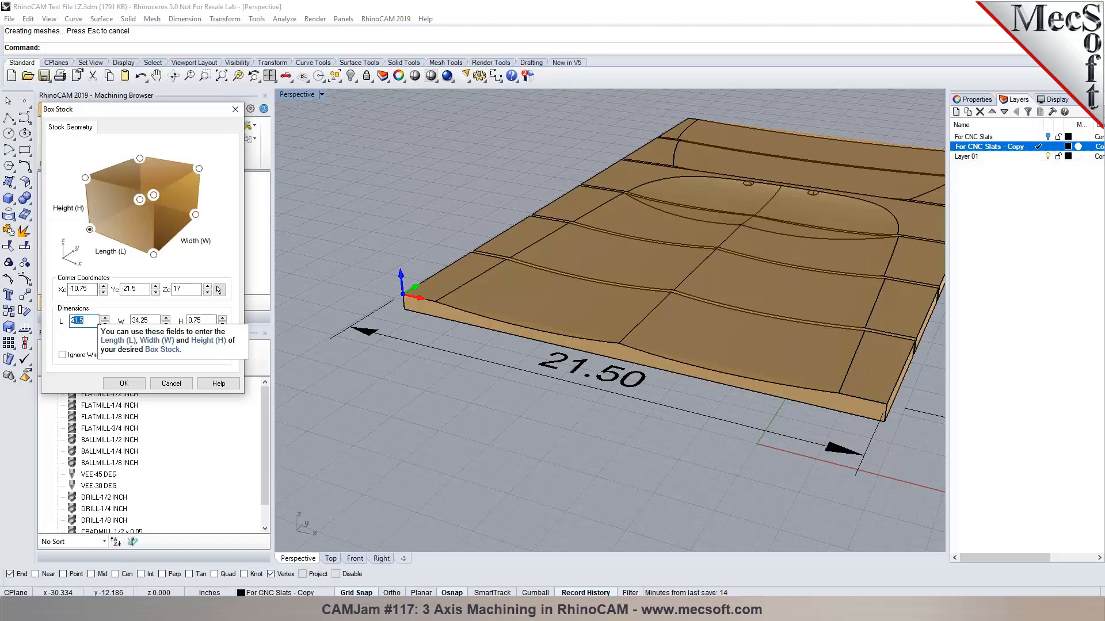
type("24")
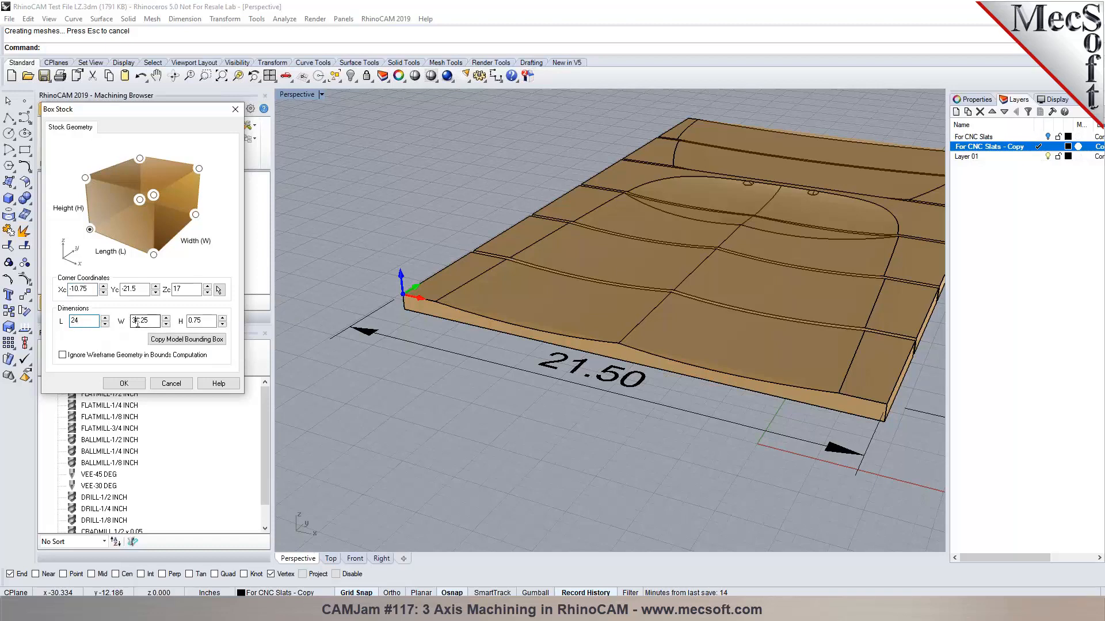
left_click_drag(132, 320, 154, 324)
left_click(124, 383)
left_click(98, 213)
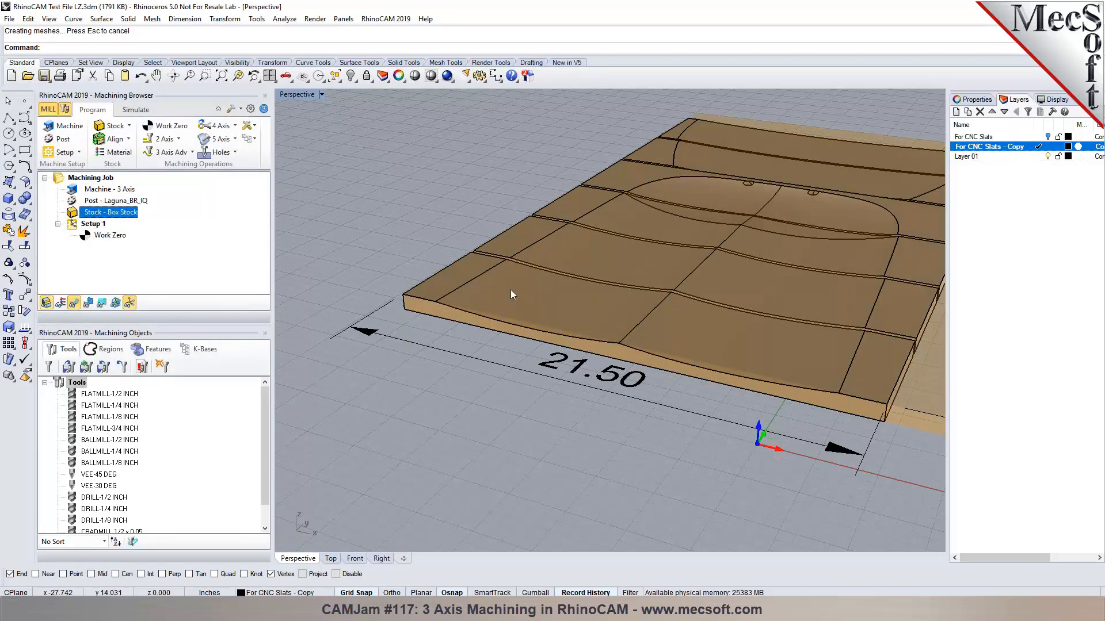
scroll(510, 288, "down", 3)
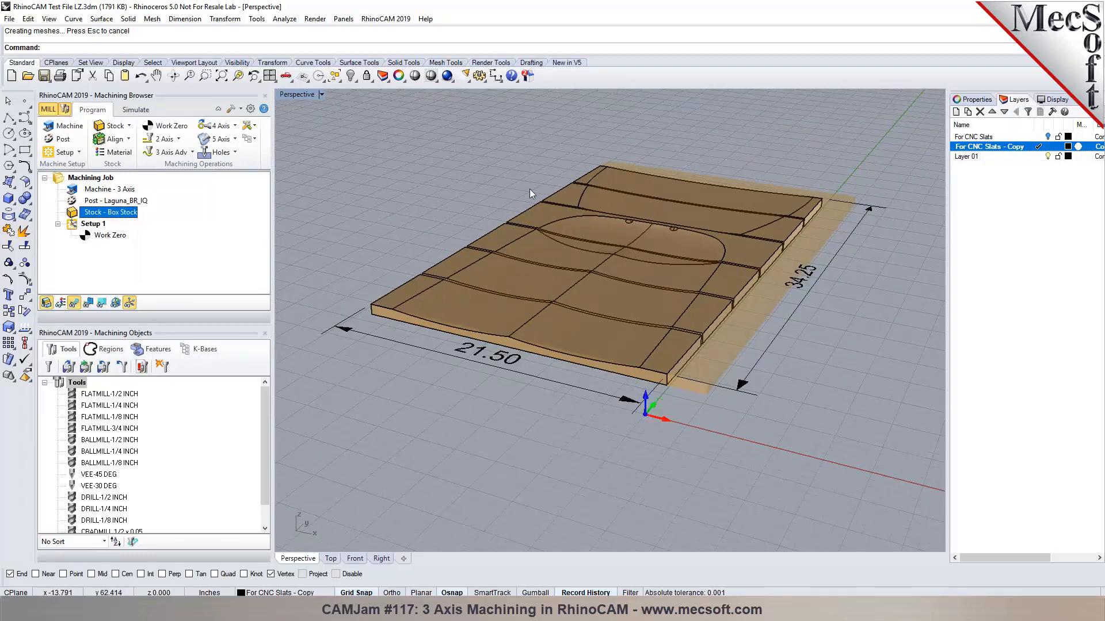
Align the stock centred around the part and check it from the top view.
left_click(111, 138)
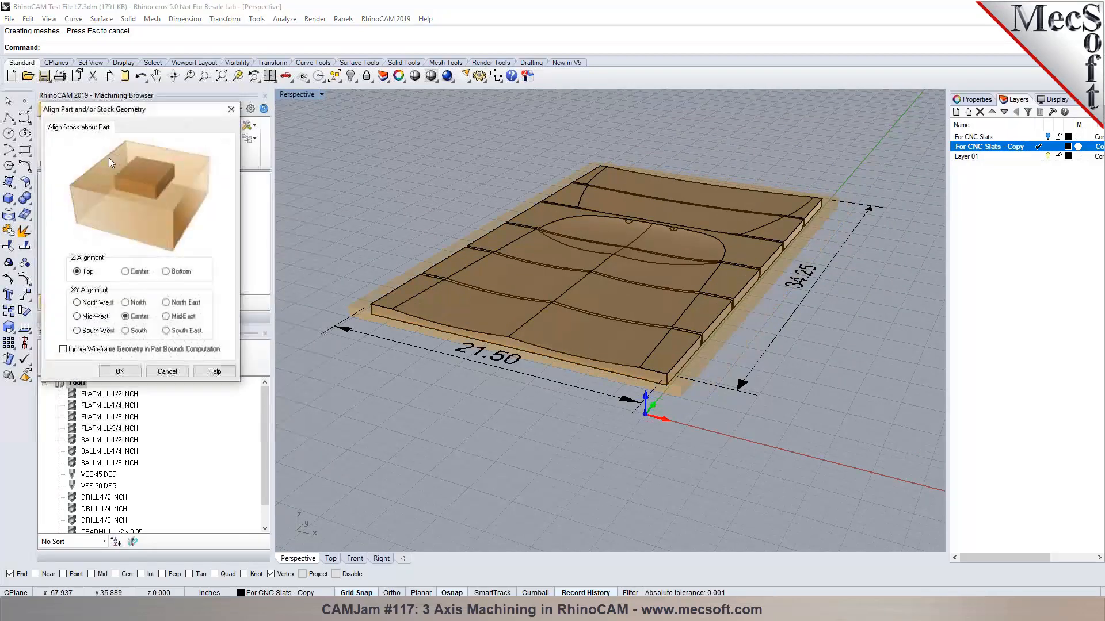
left_click(120, 371)
scroll(598, 237, "up", 3)
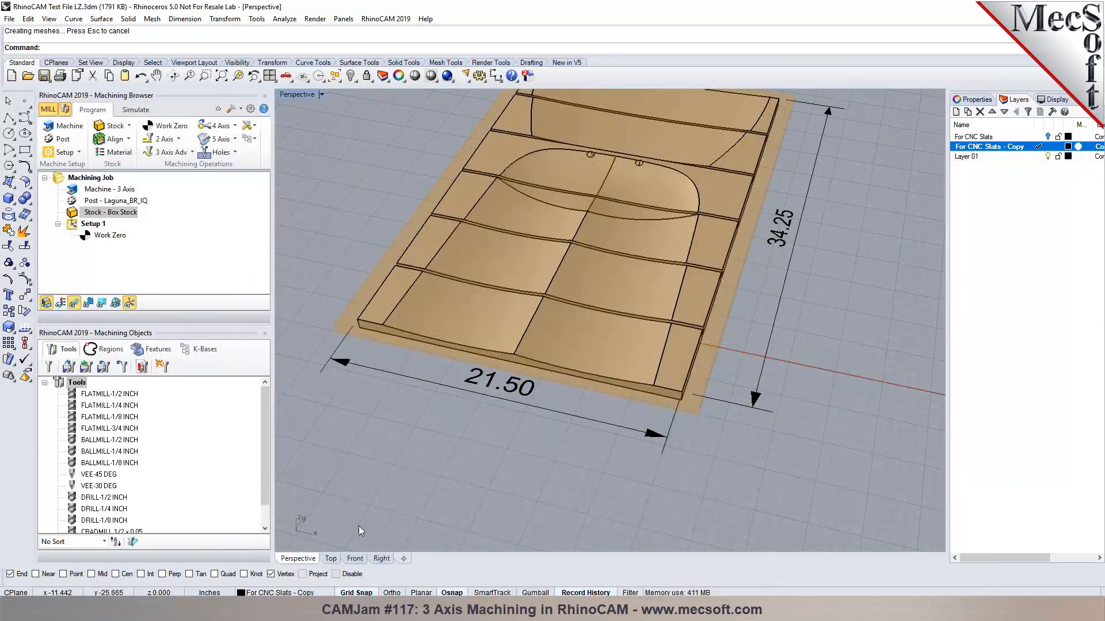
left_click(331, 559)
left_click(300, 560)
Generate work zero at the stock box's south-west corner on the highest Z.
double_click(106, 236)
left_click(93, 327)
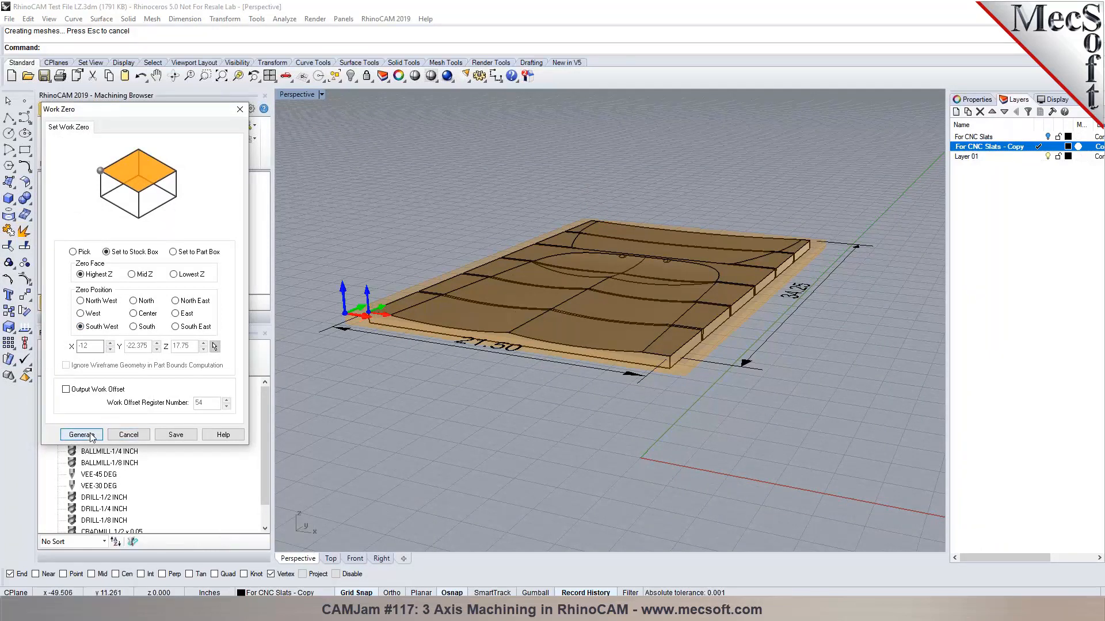
left_click(80, 435)
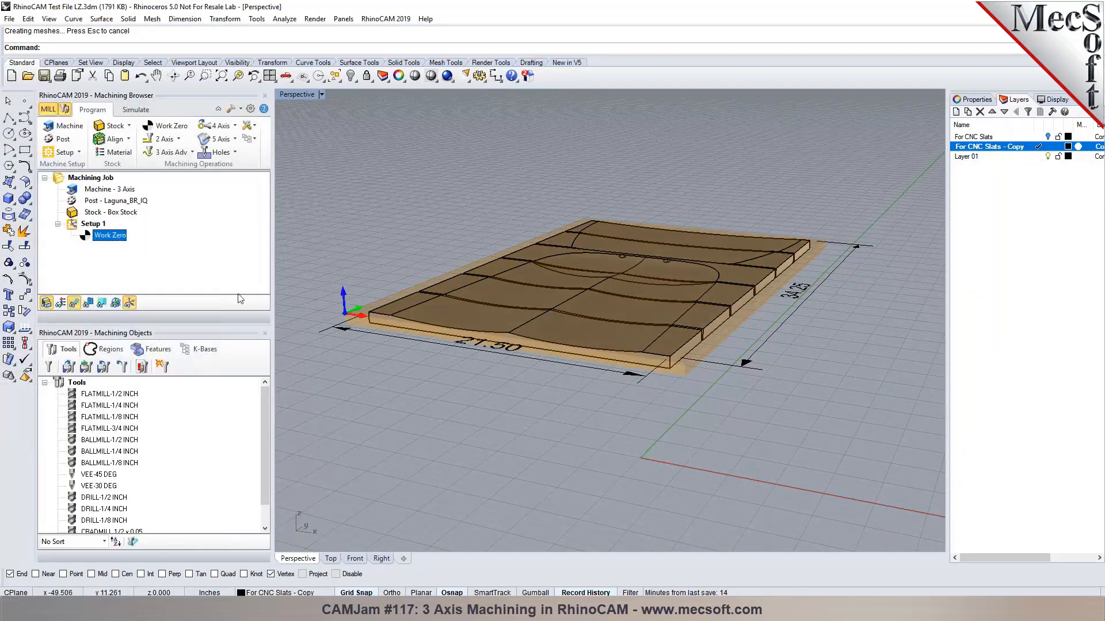
scroll(345, 315, "up", 5)
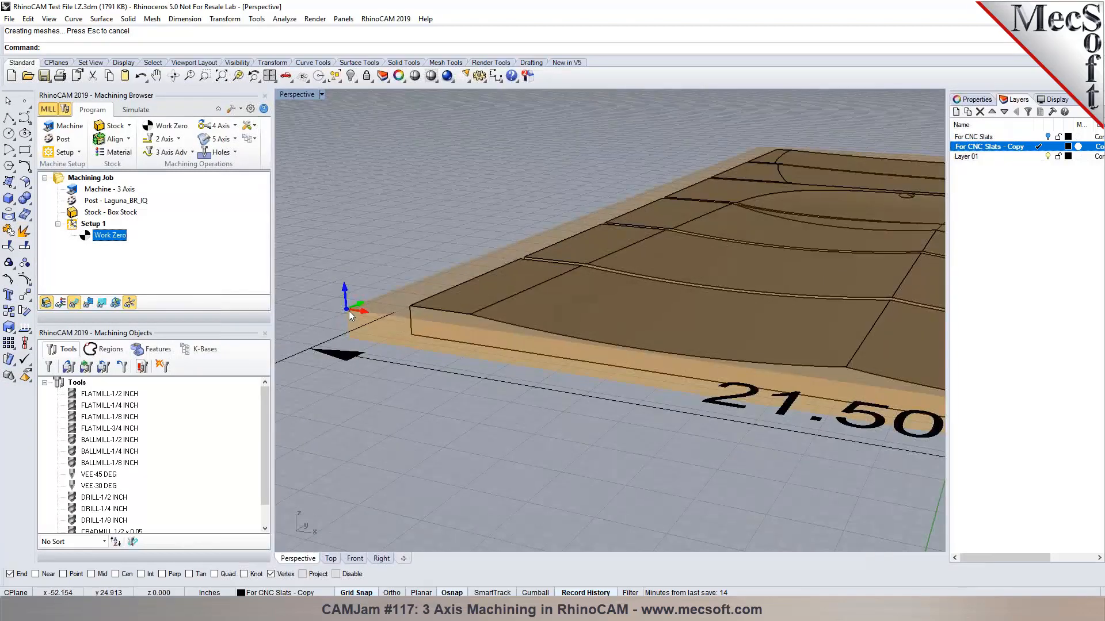
Try a stock-centre work zero, then one picked on the part's front edge, and discard.
scroll(349, 311, "down", 5)
mouse_move(507, 386)
right_mouse_down()
mouse_move(496, 369)
mouse_move(505, 368)
right_mouse_up()
scroll(405, 275, "up", 4)
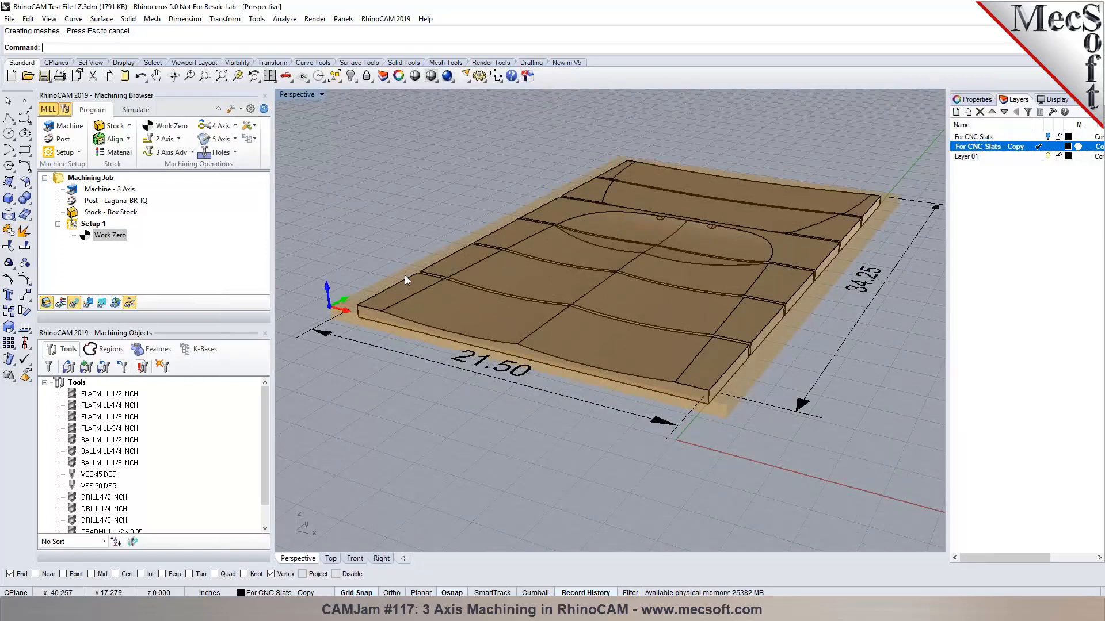
double_click(92, 237)
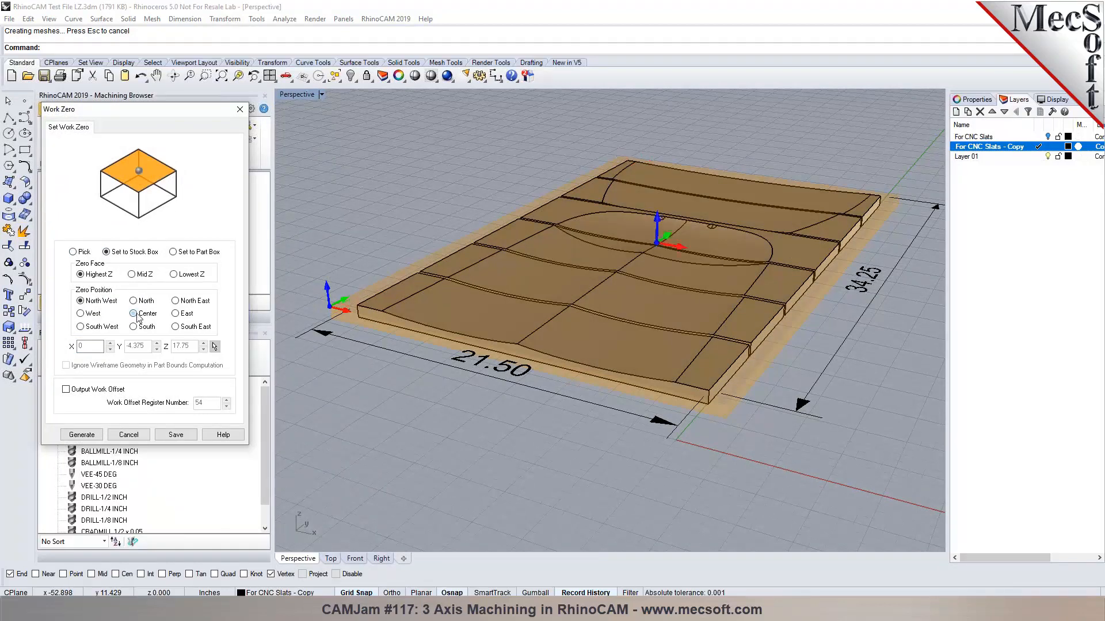
left_click(133, 313)
left_click(73, 252)
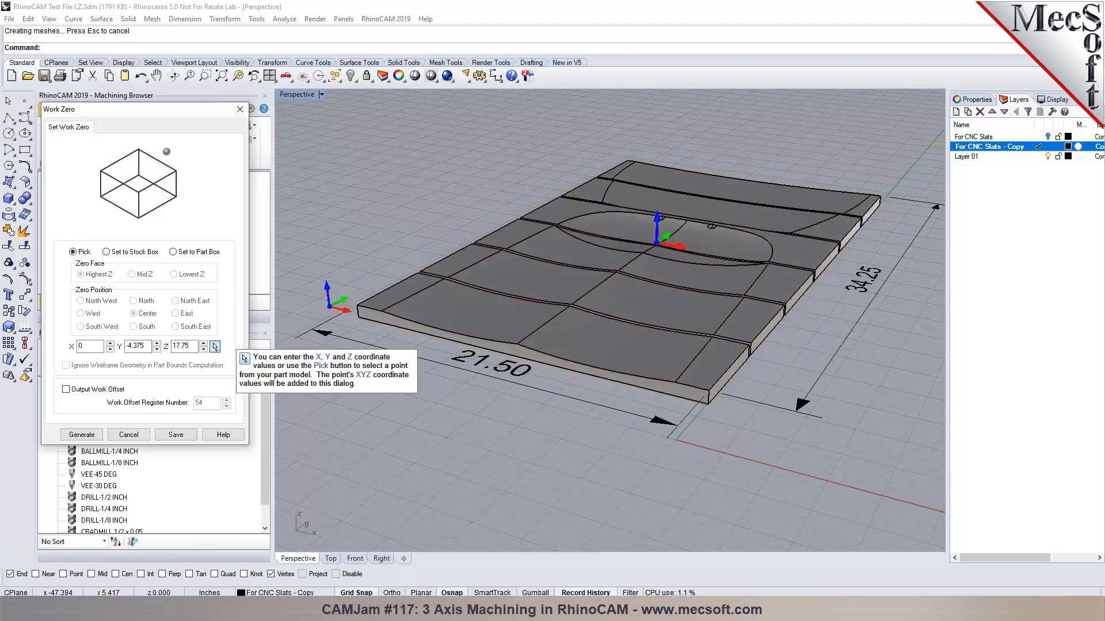
left_click(214, 346)
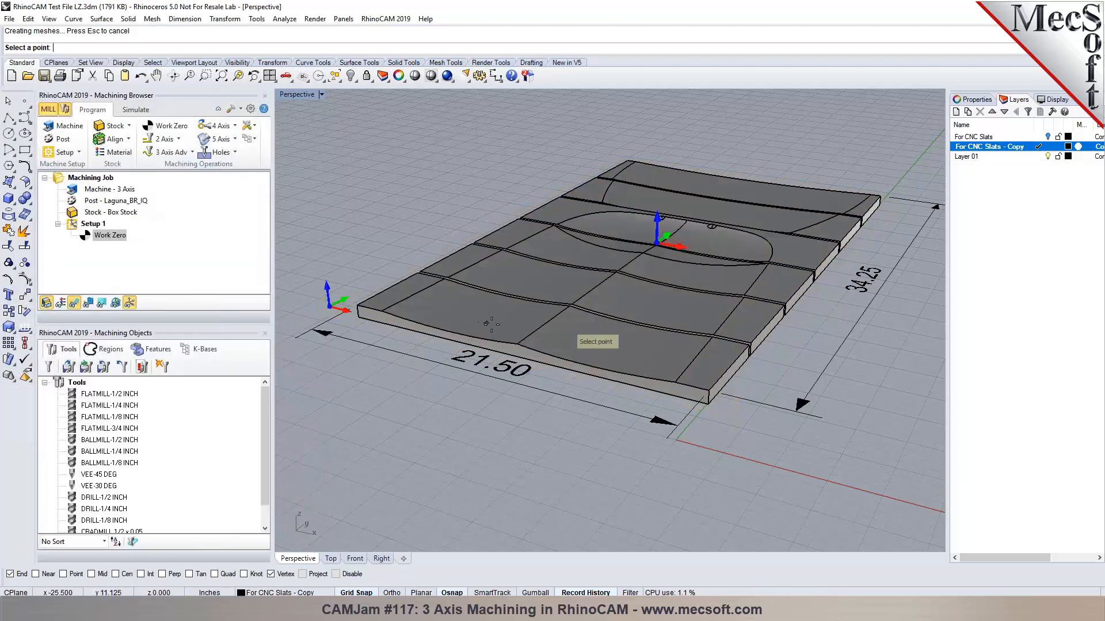
left_click(516, 342)
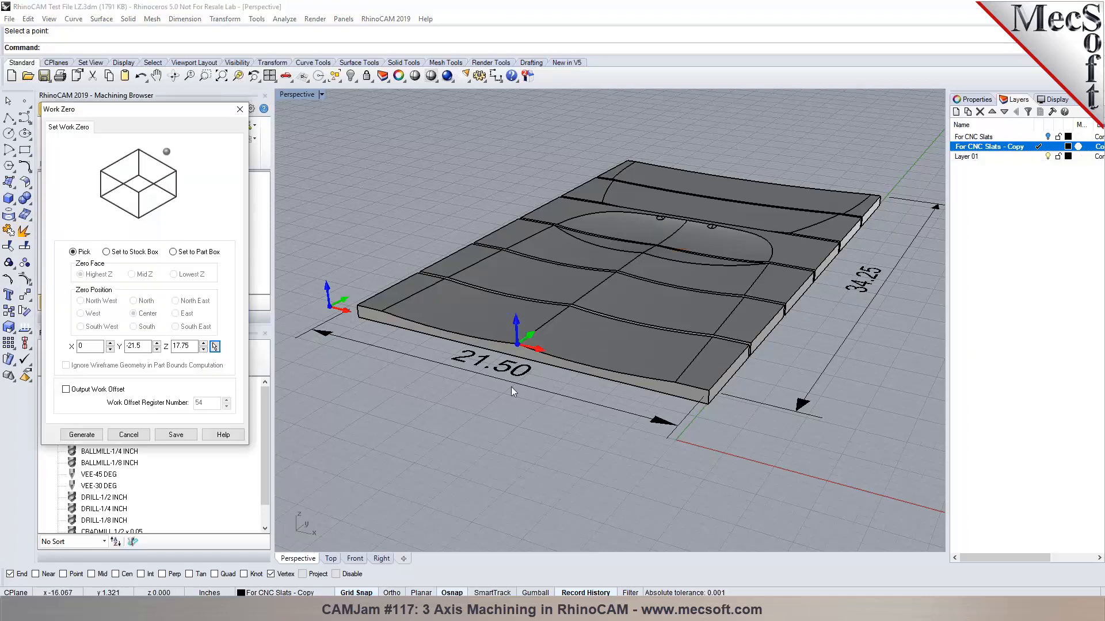
left_click(138, 435)
Generate work zero at the stock's top-face centre and display the world origin axes.
double_click(89, 236)
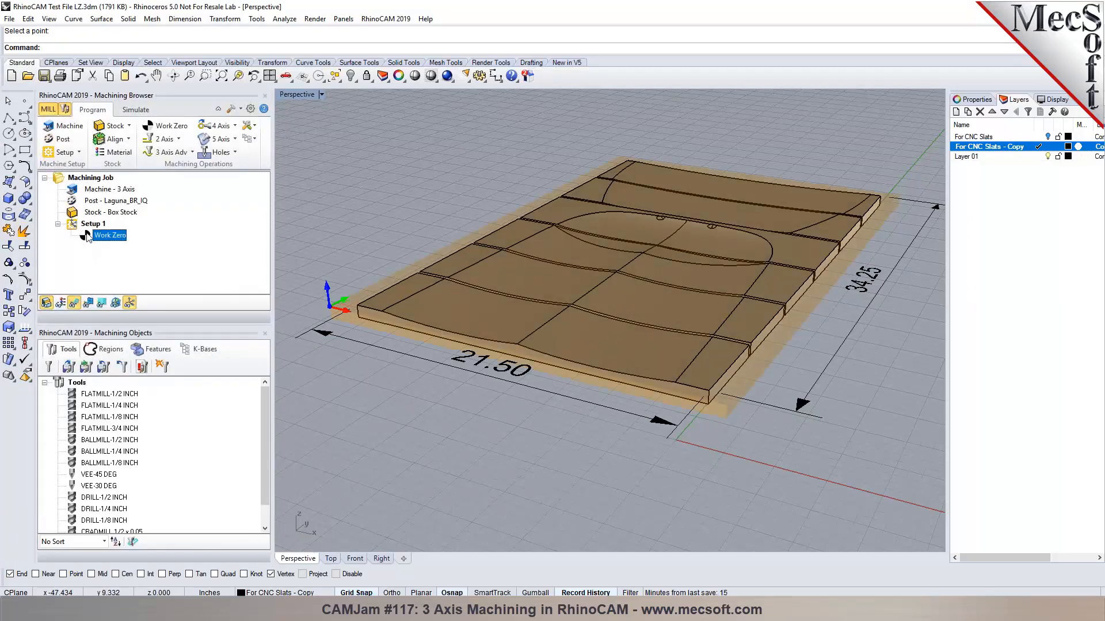
left_click(106, 251)
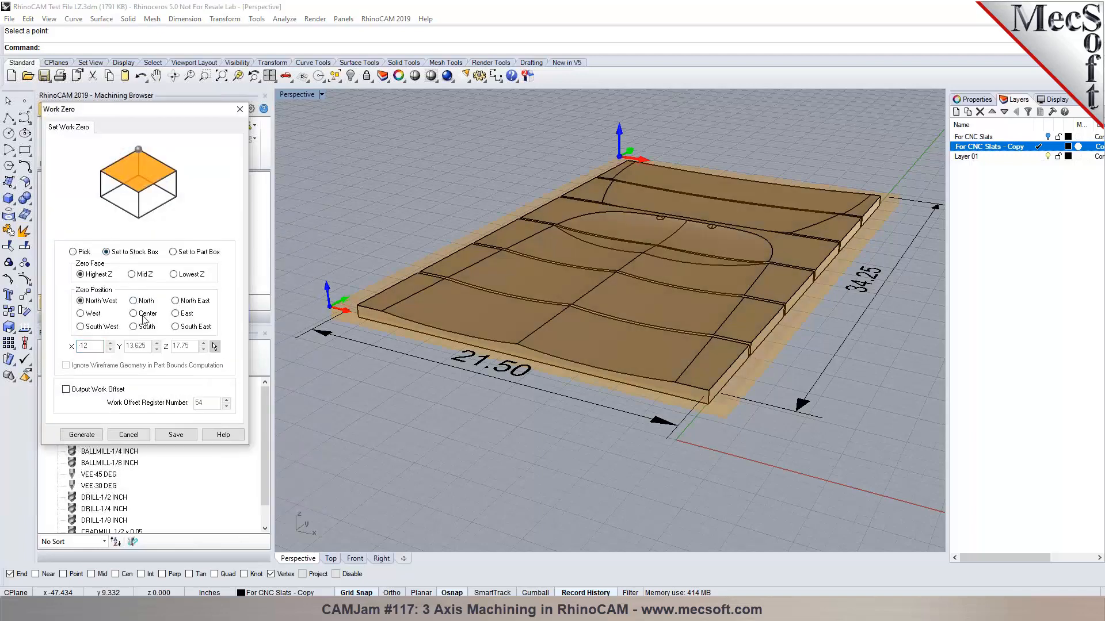
left_click(138, 315)
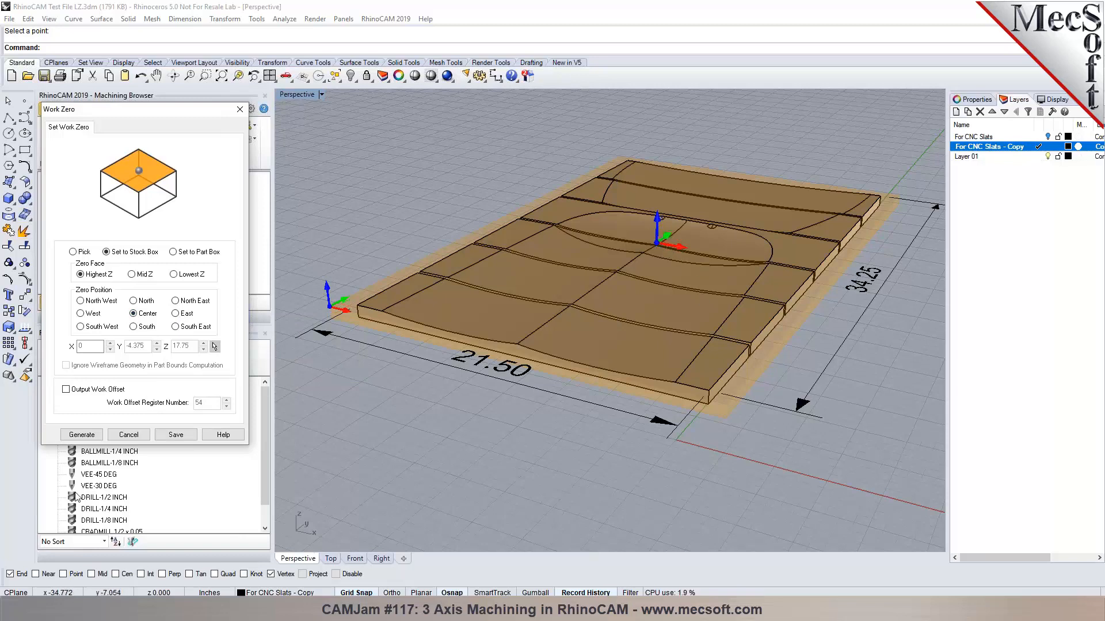
left_click(92, 436)
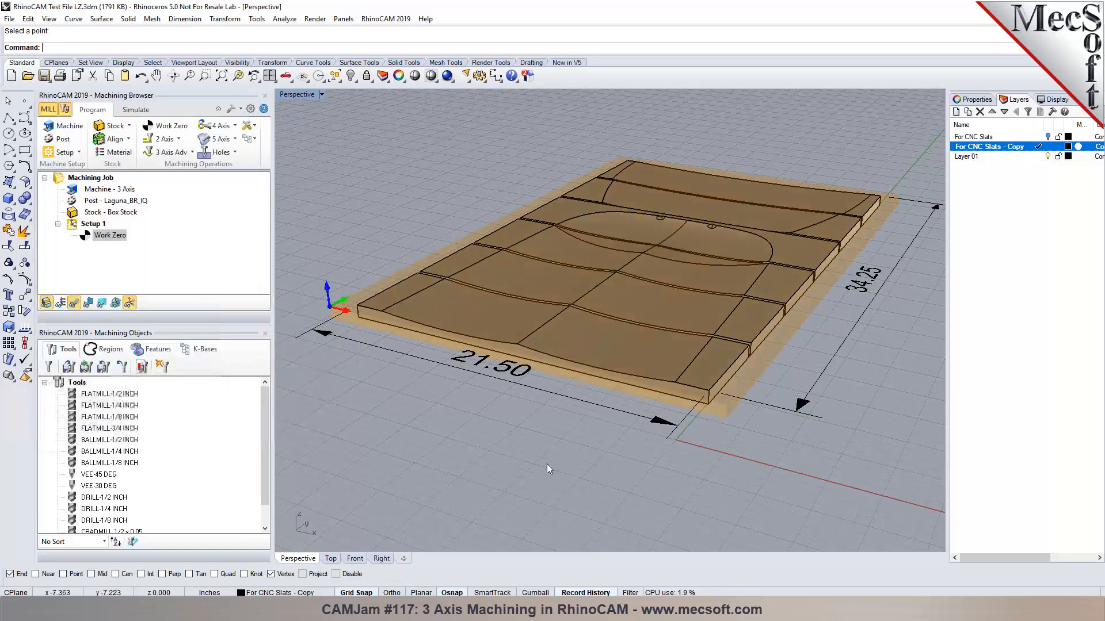
left_click(93, 226)
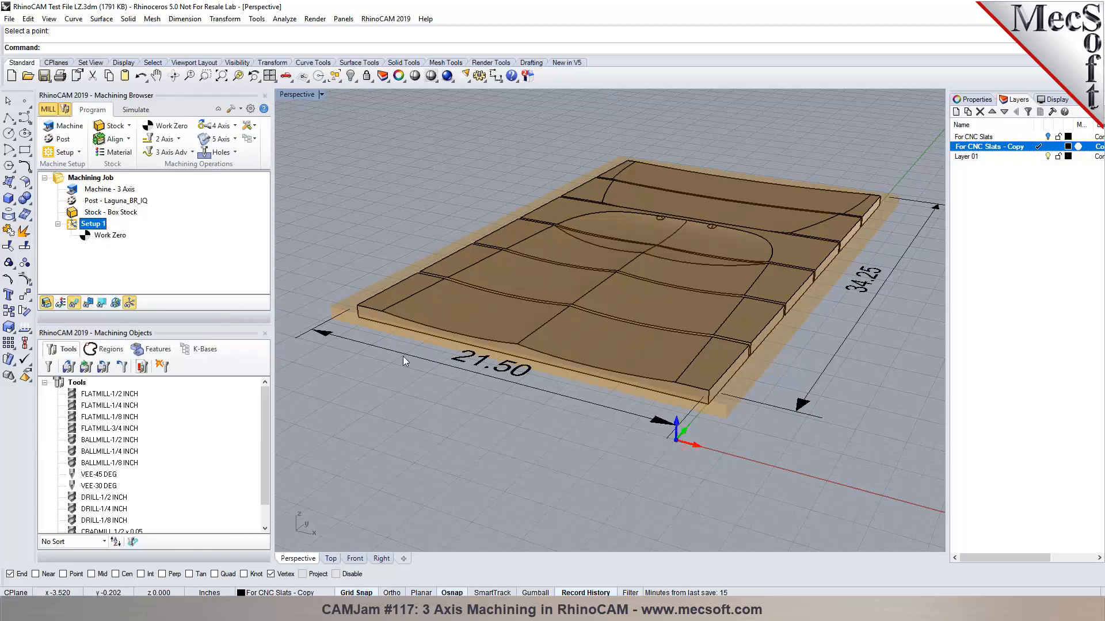
left_click(88, 236)
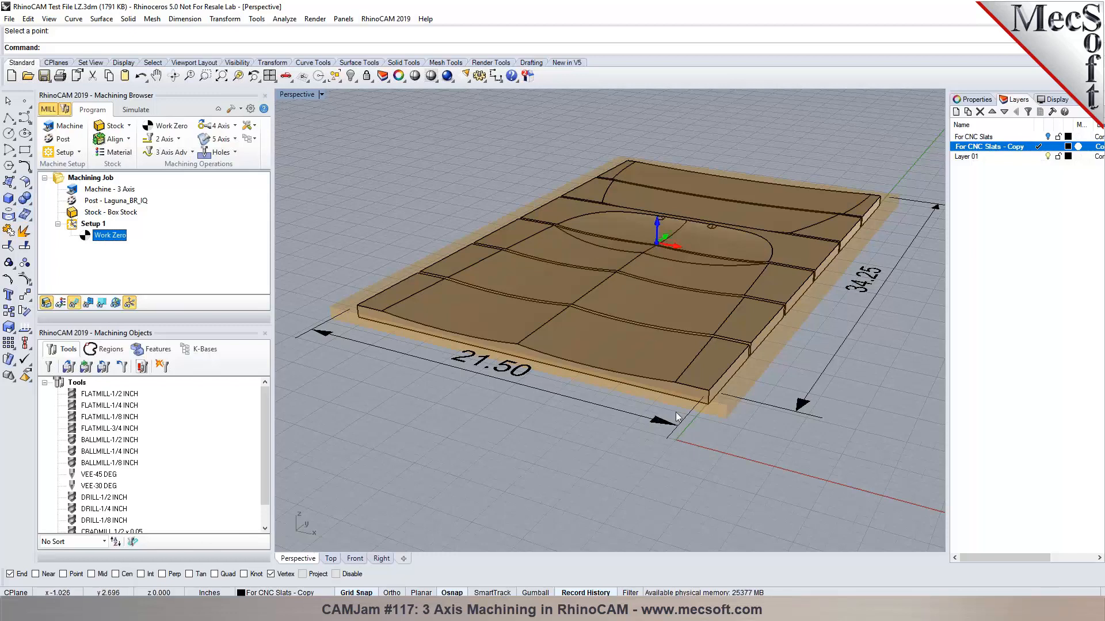
left_click(115, 307)
left_click(114, 152)
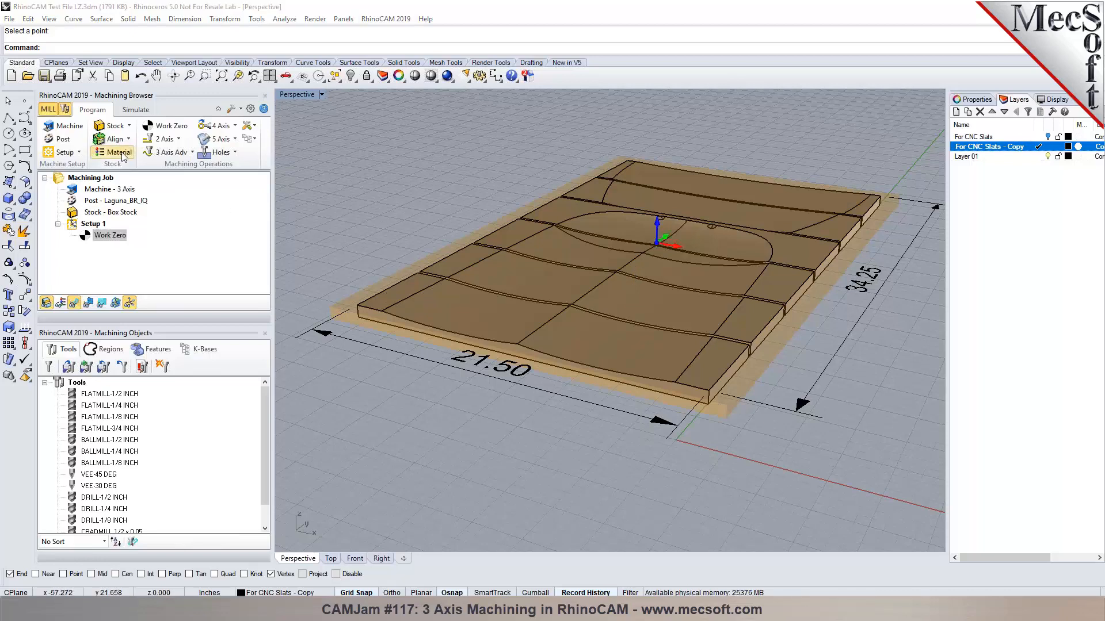
Set the stock material to WOOD.
left_click(167, 190)
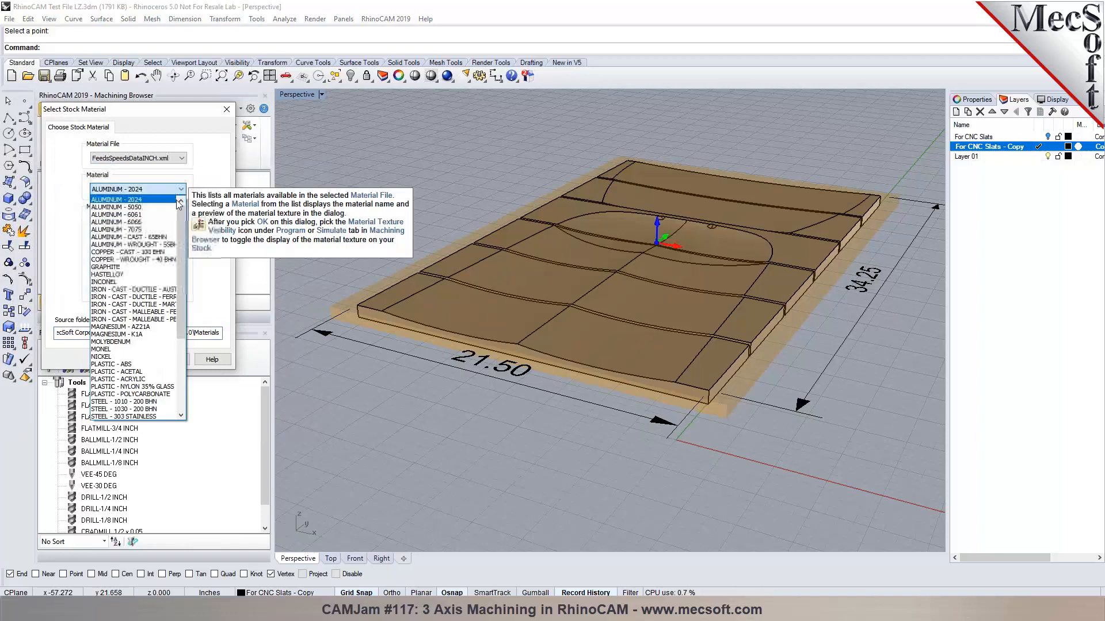
left_click_drag(183, 220, 181, 282)
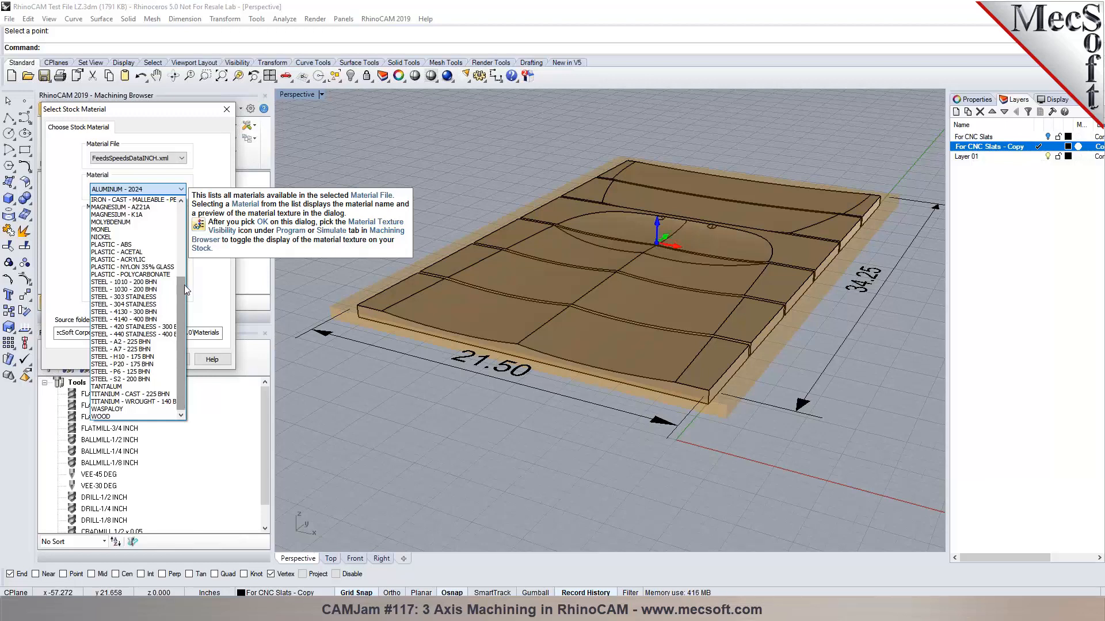
left_click(136, 416)
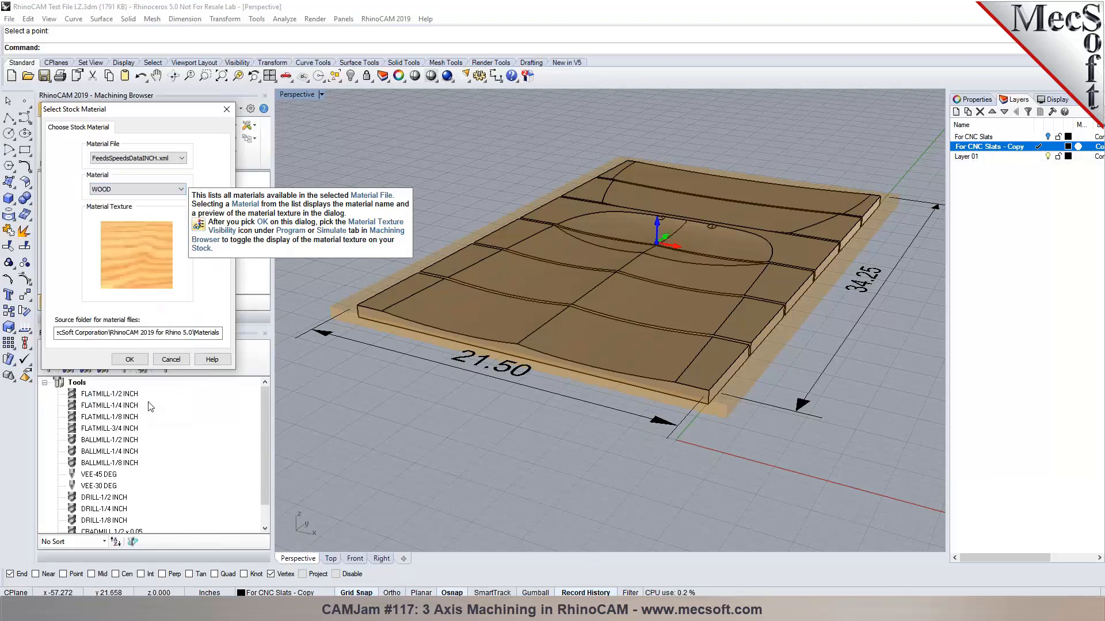
left_click(130, 359)
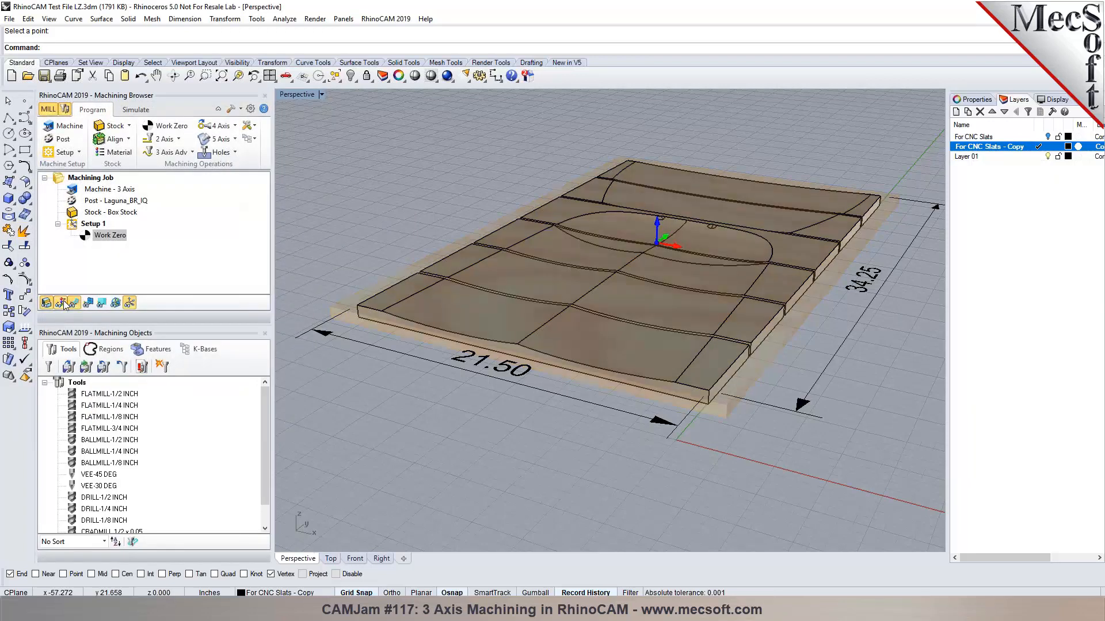
Preview the wood-textured stock in Simulate, then open the FLATMILL-1/2 INCH tool definition.
left_click(137, 110)
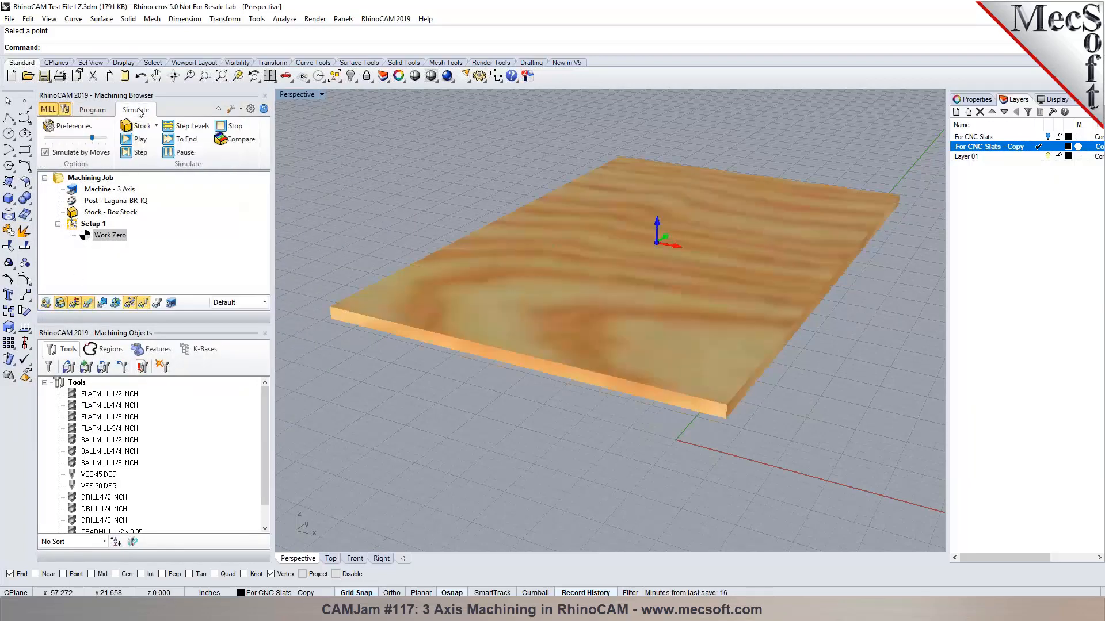
left_click(91, 114)
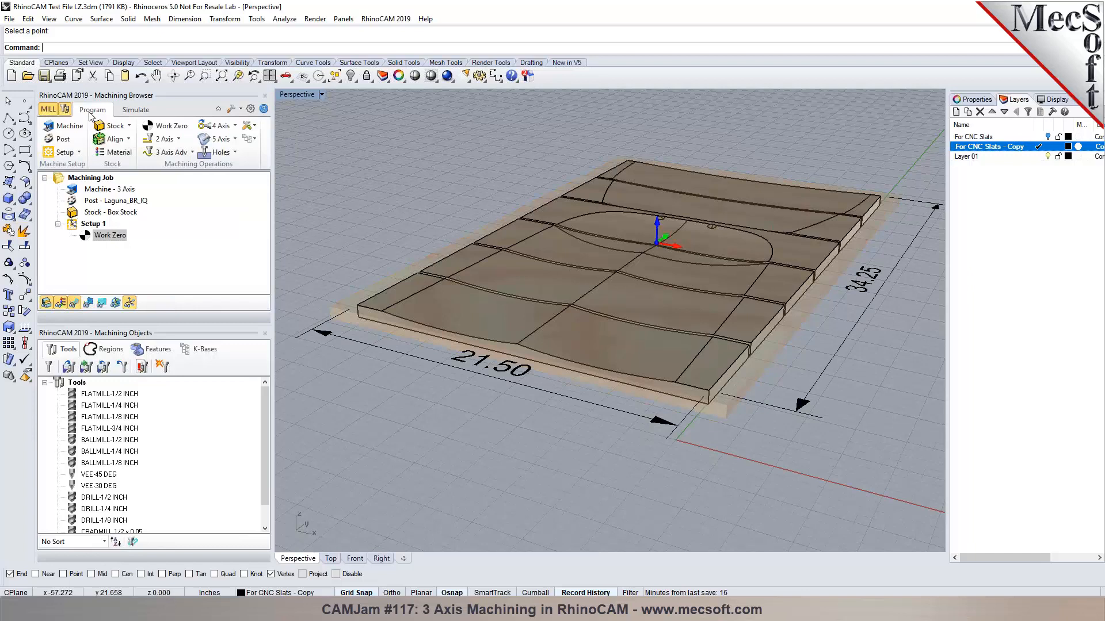
double_click(79, 396)
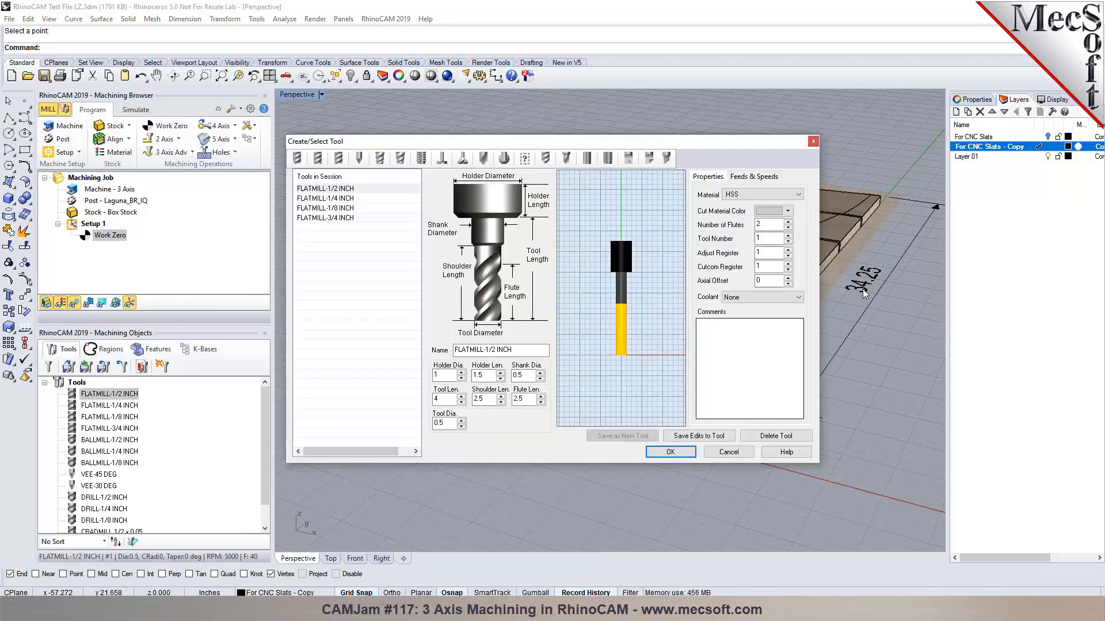
View FLATMILL-1/2 INCH table feeds for WOOD, then cancel, keeping 5000 RPM and feed 40.
left_click(756, 177)
left_click(738, 415)
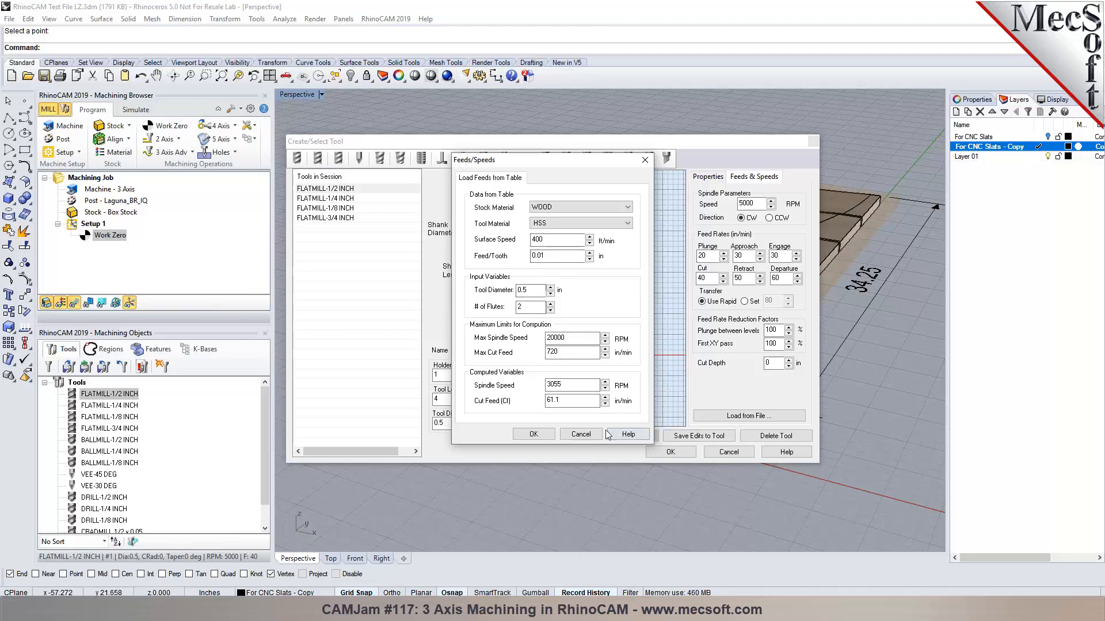
left_click(581, 434)
left_click(727, 452)
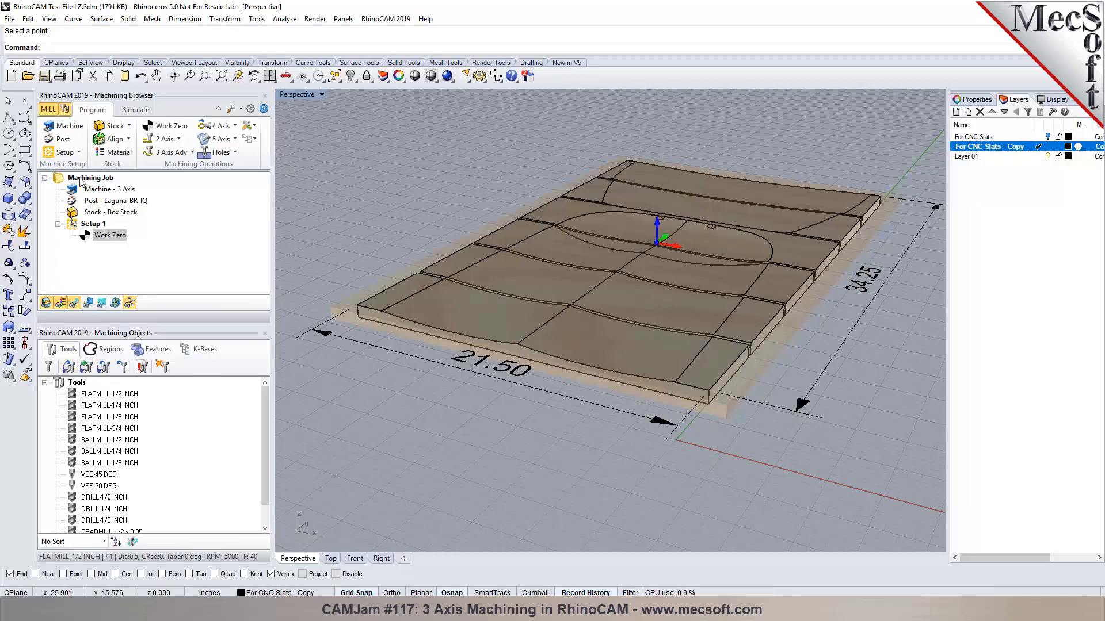
left_click(63, 140)
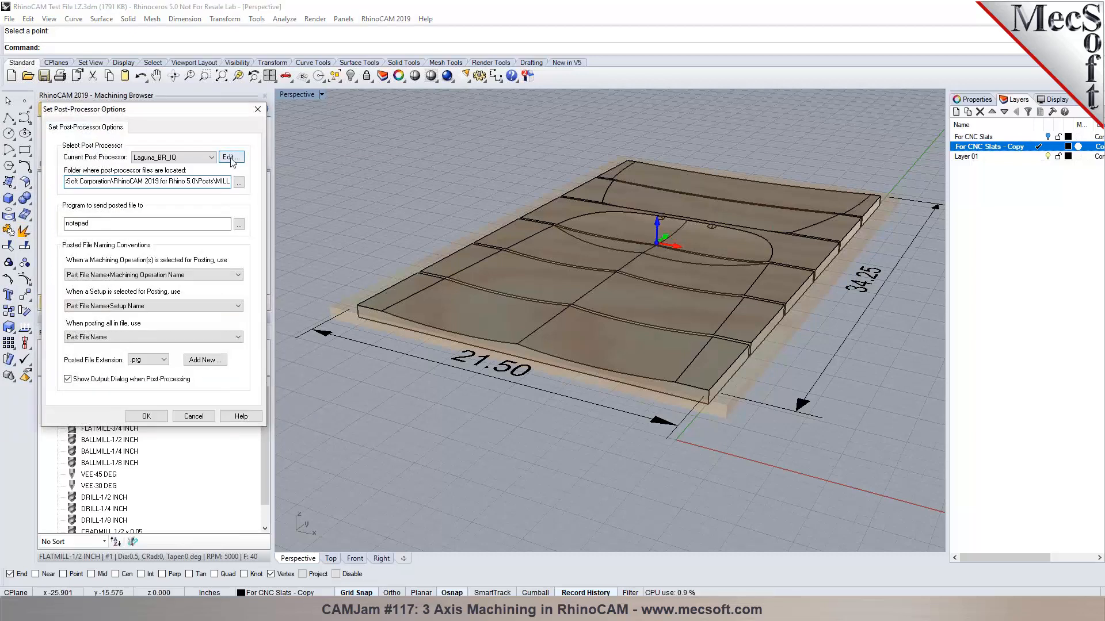
left_click(230, 157)
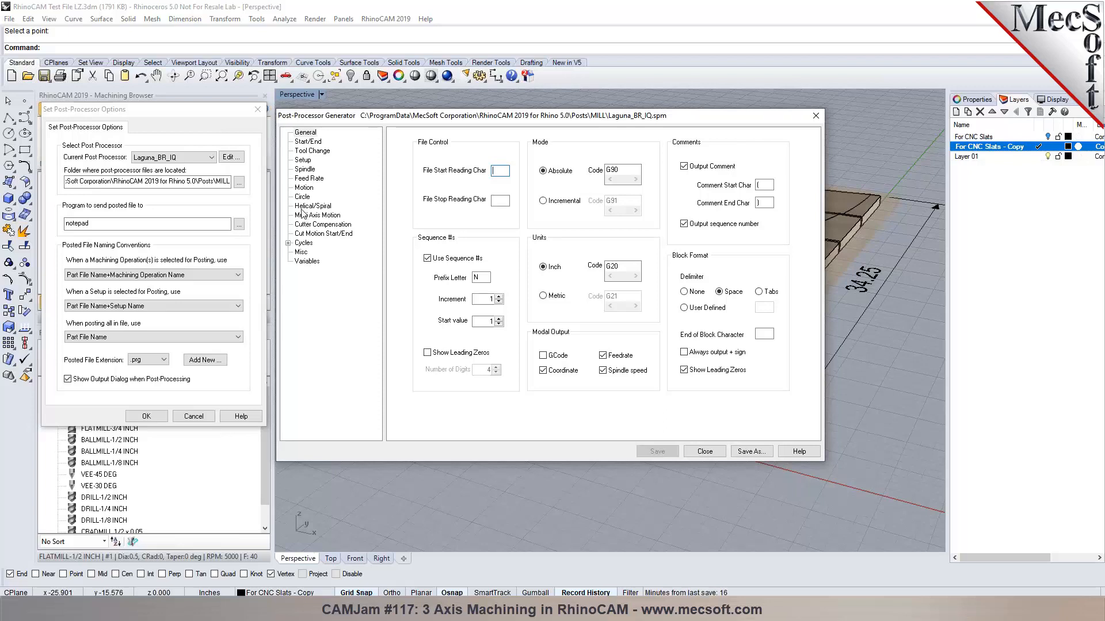
left_click(304, 169)
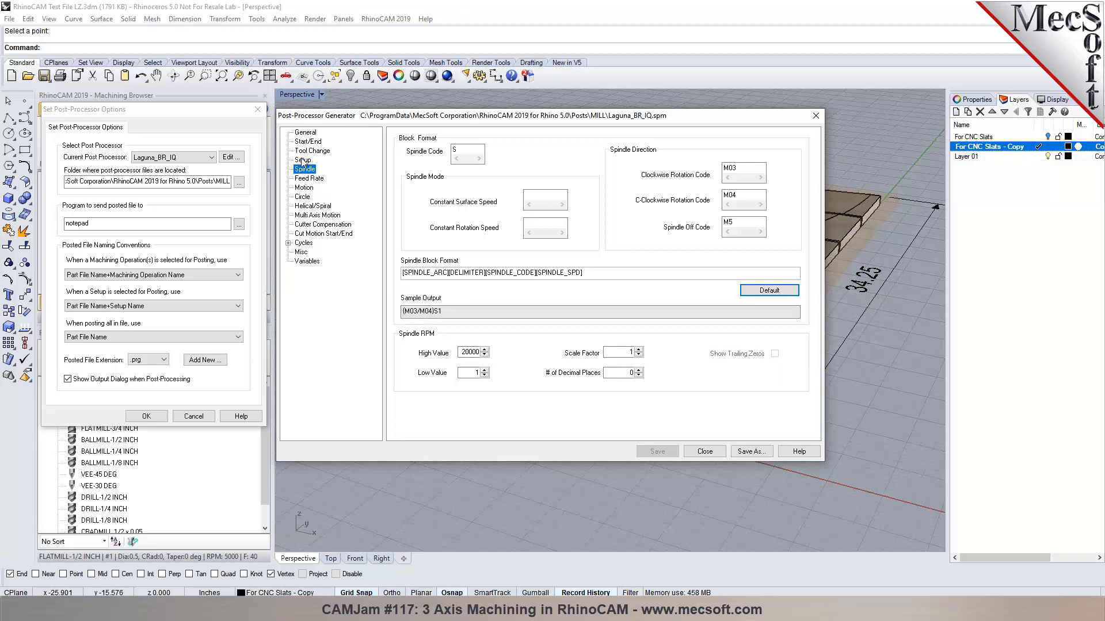
left_click(302, 179)
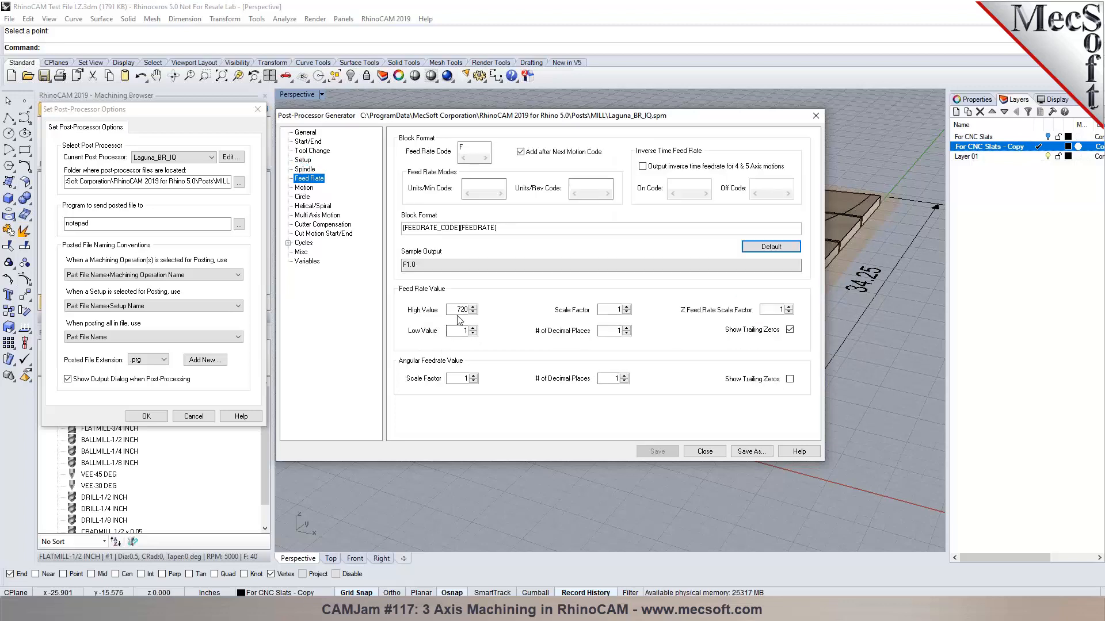
left_click(304, 169)
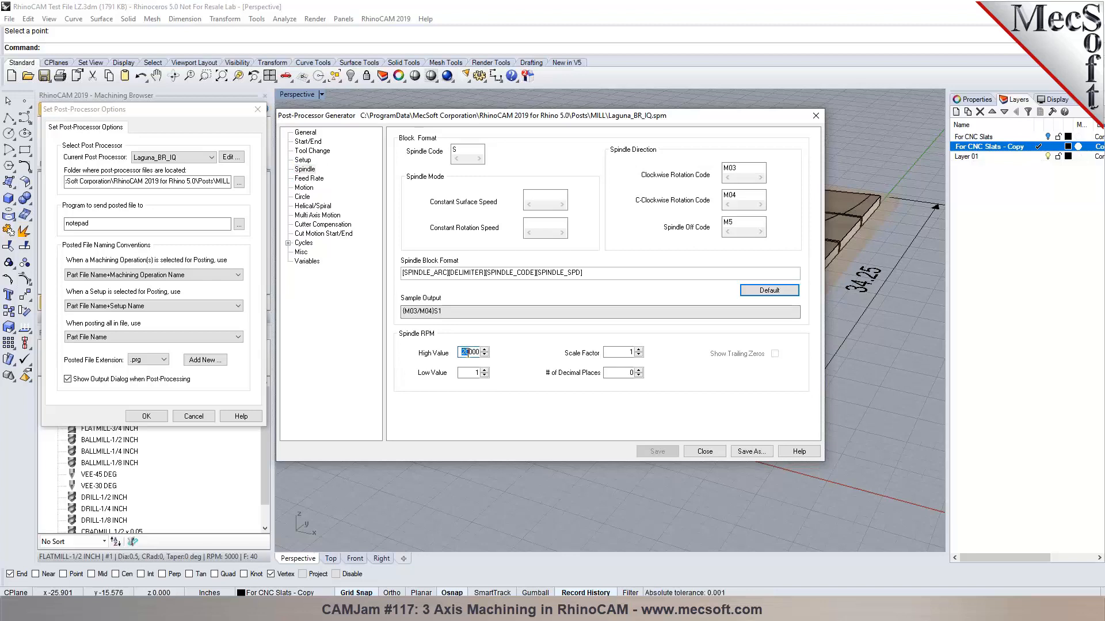
left_click_drag(469, 352, 480, 352)
left_click(816, 116)
left_click(144, 418)
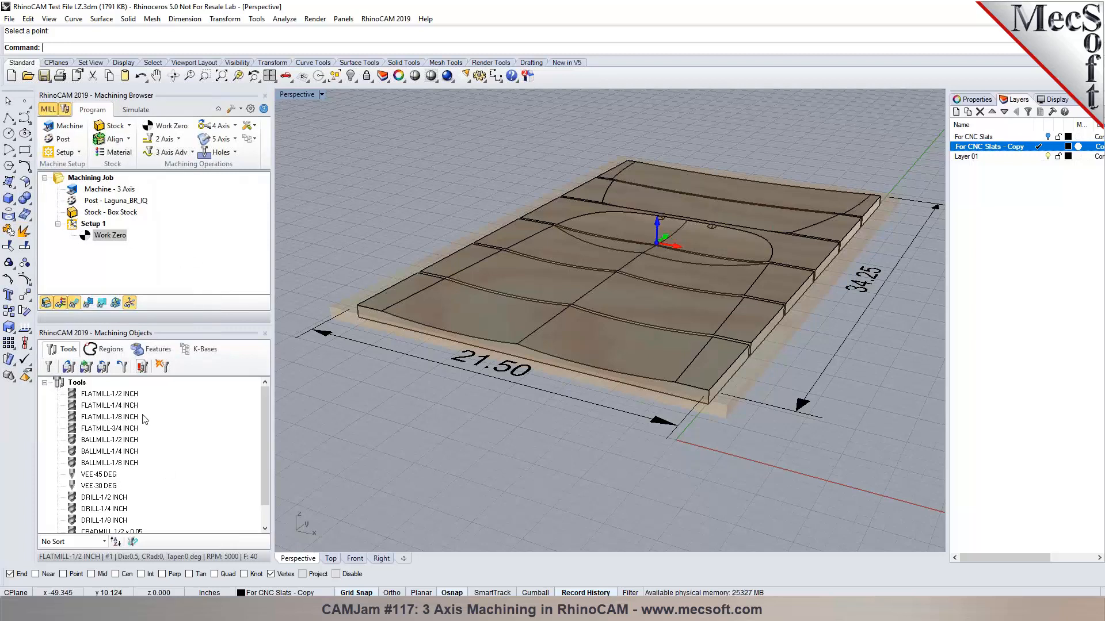
Create a new BALLMILL-1 INCH tool from the 1/2-inch ball mill with 1 diameter and 1.25 holder.
double_click(78, 441)
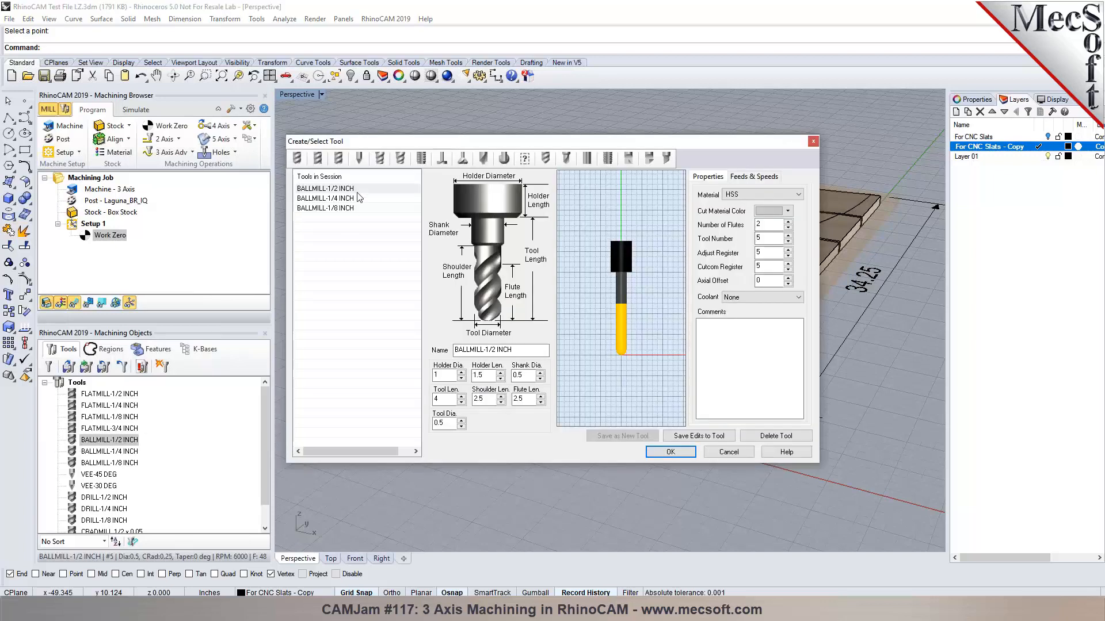
left_click(357, 192)
left_click_drag(491, 350, 495, 350)
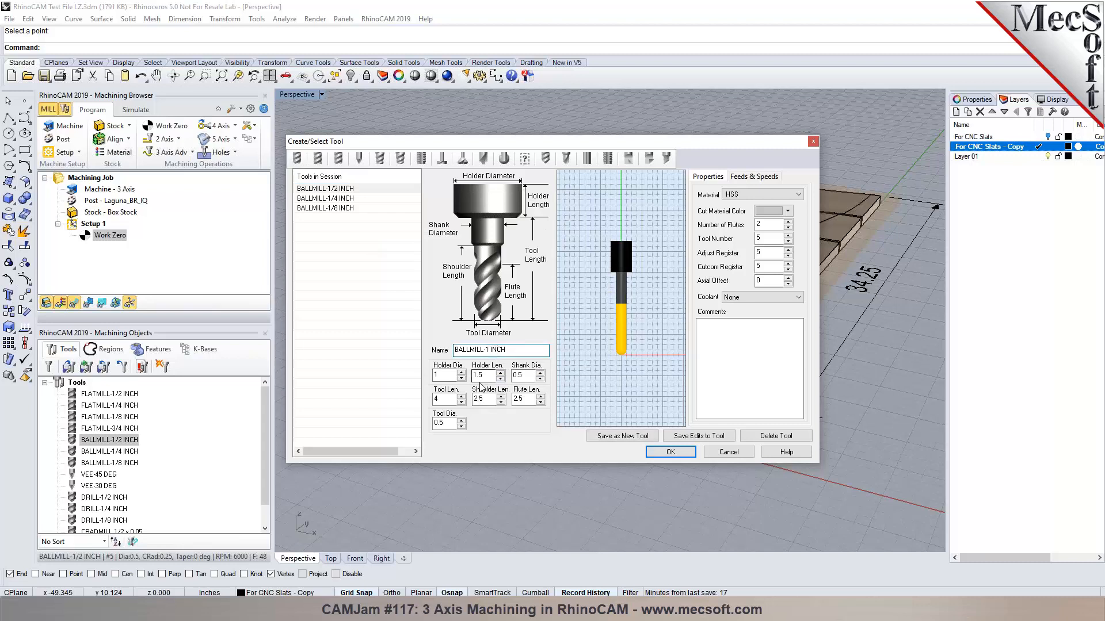
left_click(439, 423)
type("1")
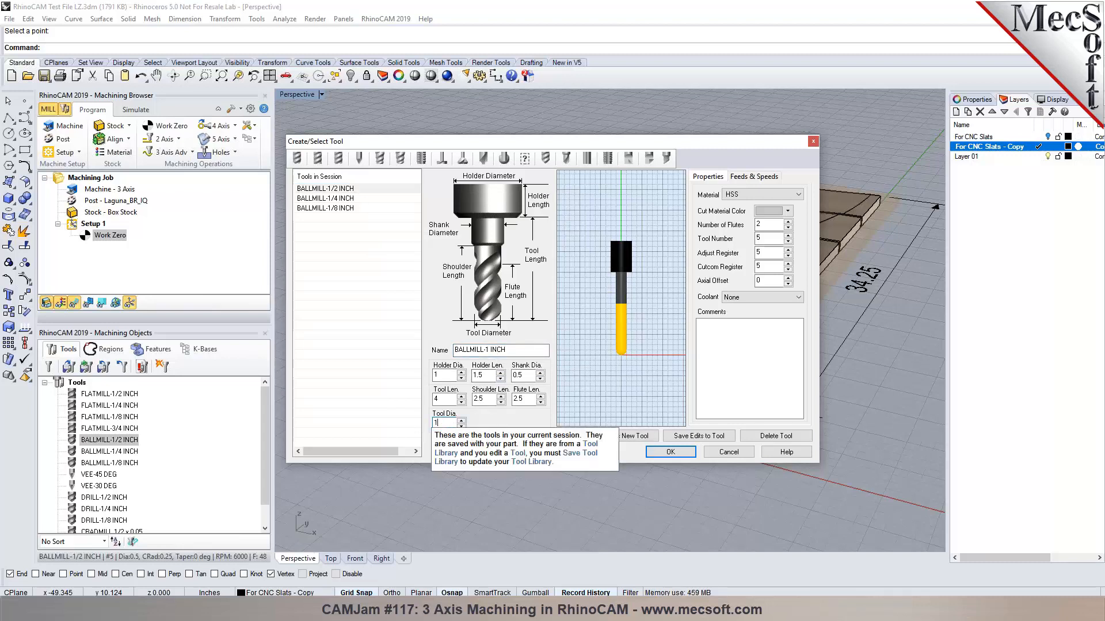
left_click(443, 375)
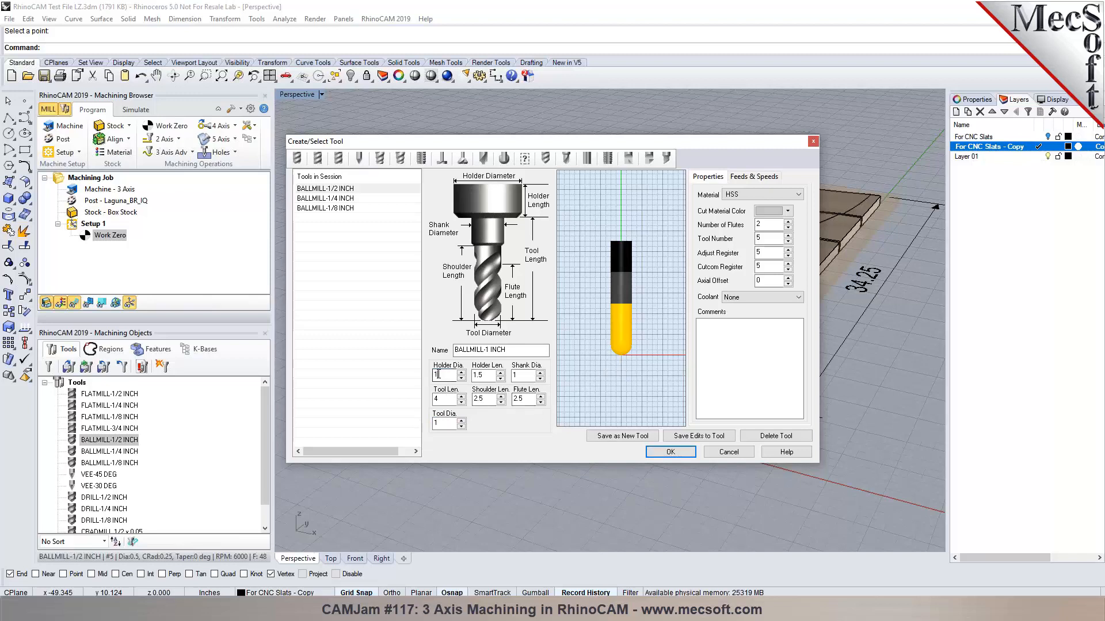
type("1.25")
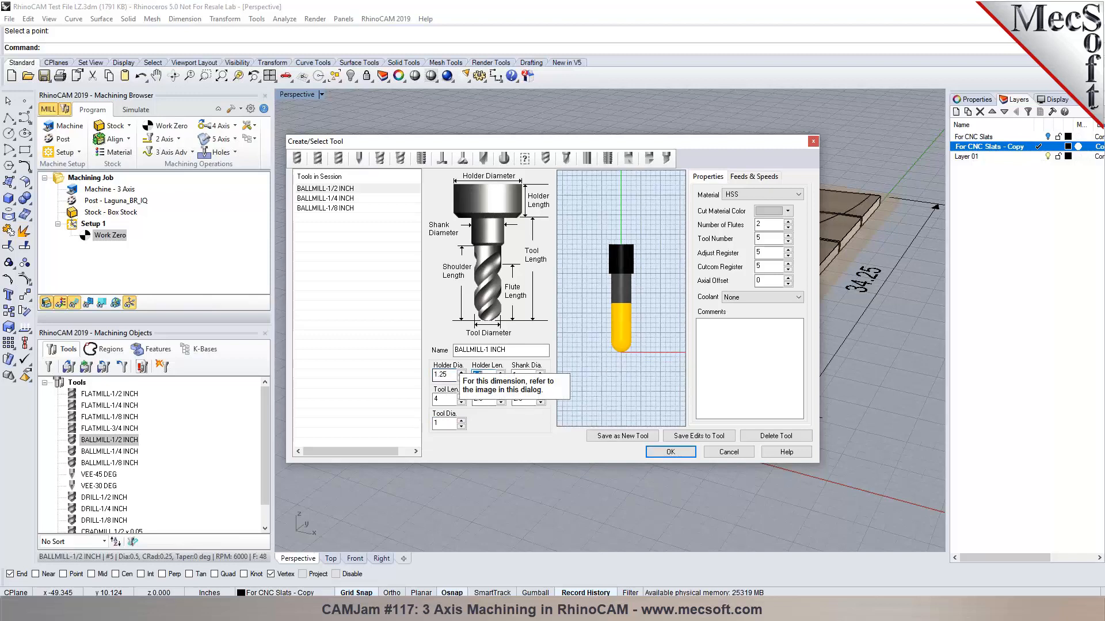
key("Tab")
left_click(623, 436)
left_click(590, 342)
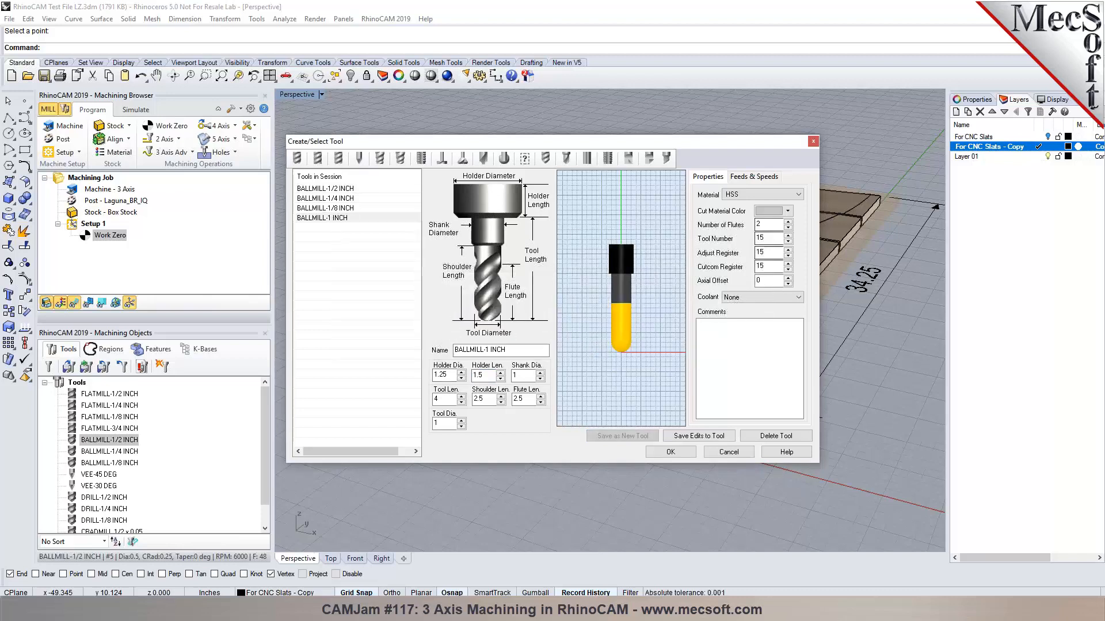
Set the ball mill's tool number, adjust and compensation registers to 1, material CARBIDE, and save.
double_click(760, 238)
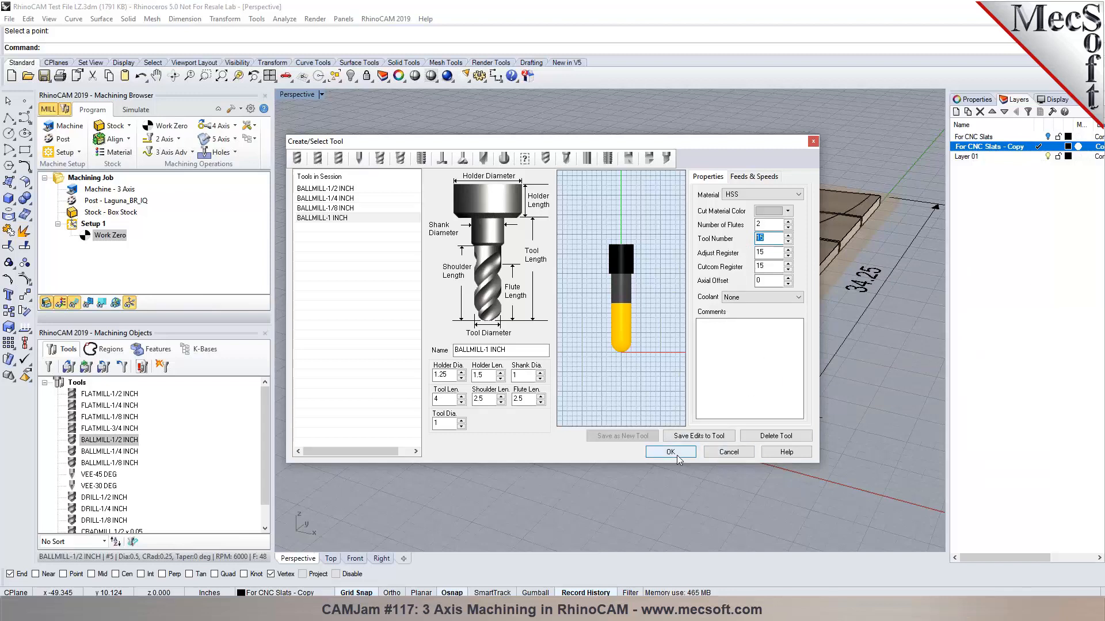
type("1")
key("Tab")
type("1")
key("Tab")
type("1")
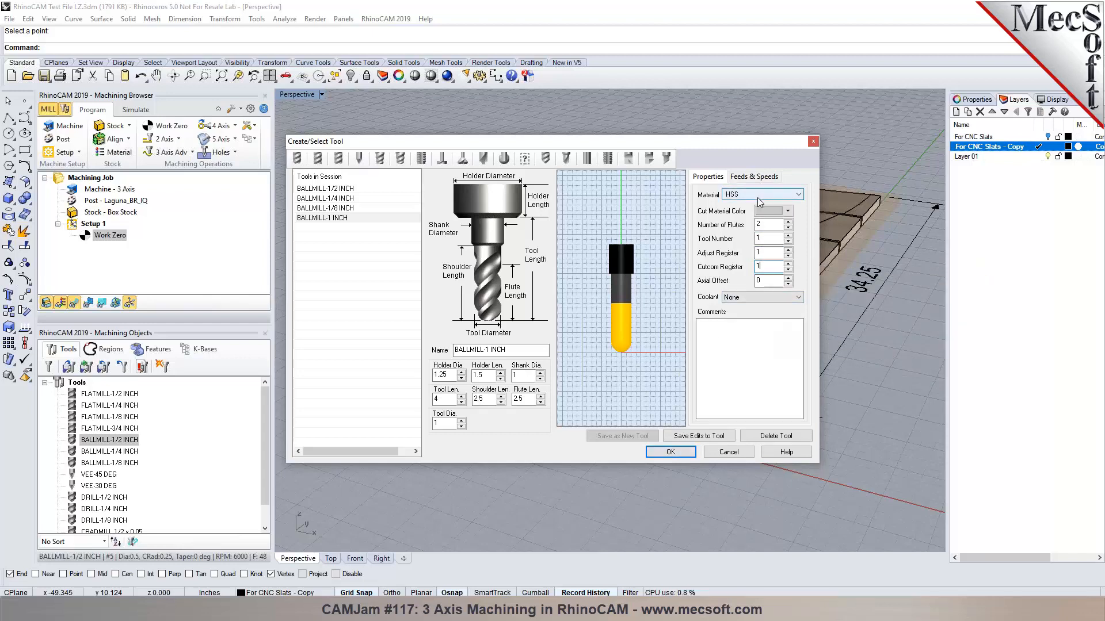
left_click(759, 196)
left_click(759, 215)
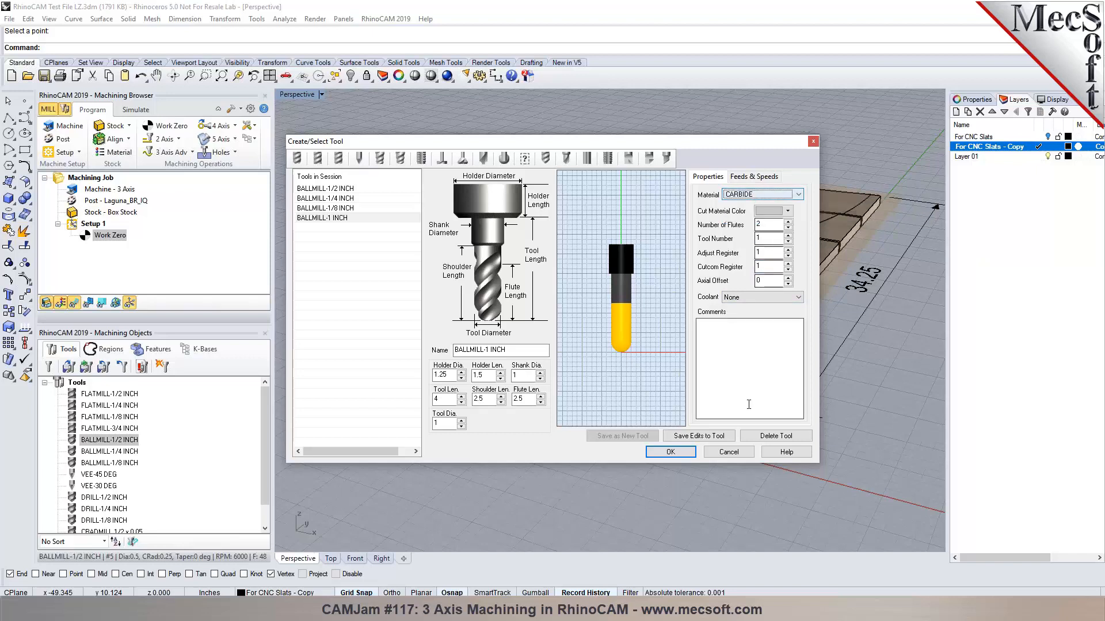
left_click(699, 436)
left_click(582, 345)
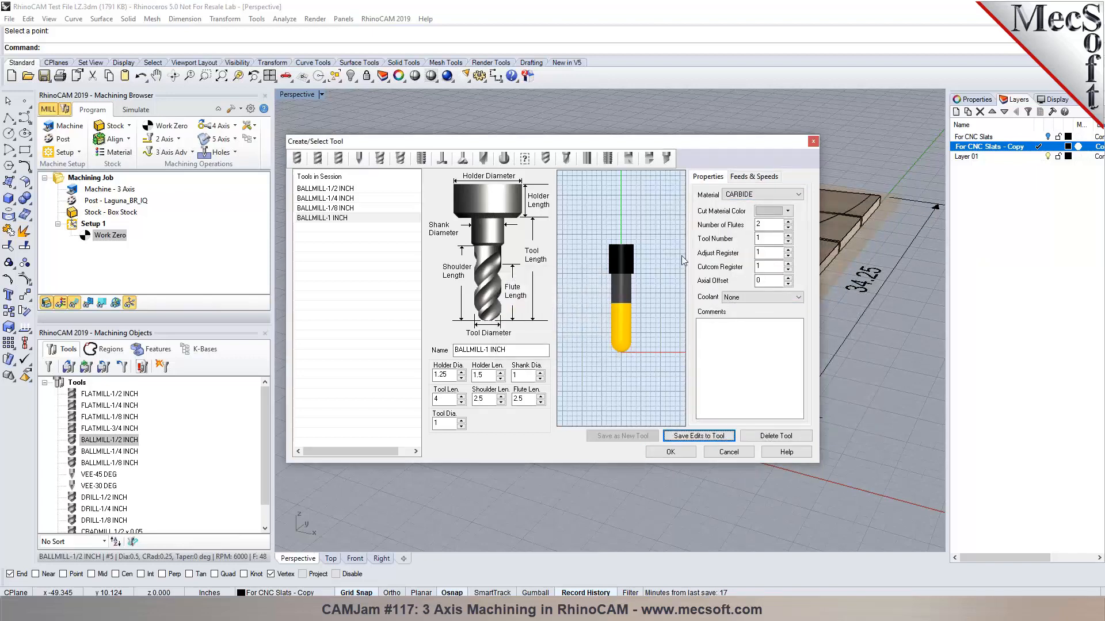
Compute feeds and speeds from the table, apply 10000 RPM and 200 cut feed, and save.
left_click(754, 177)
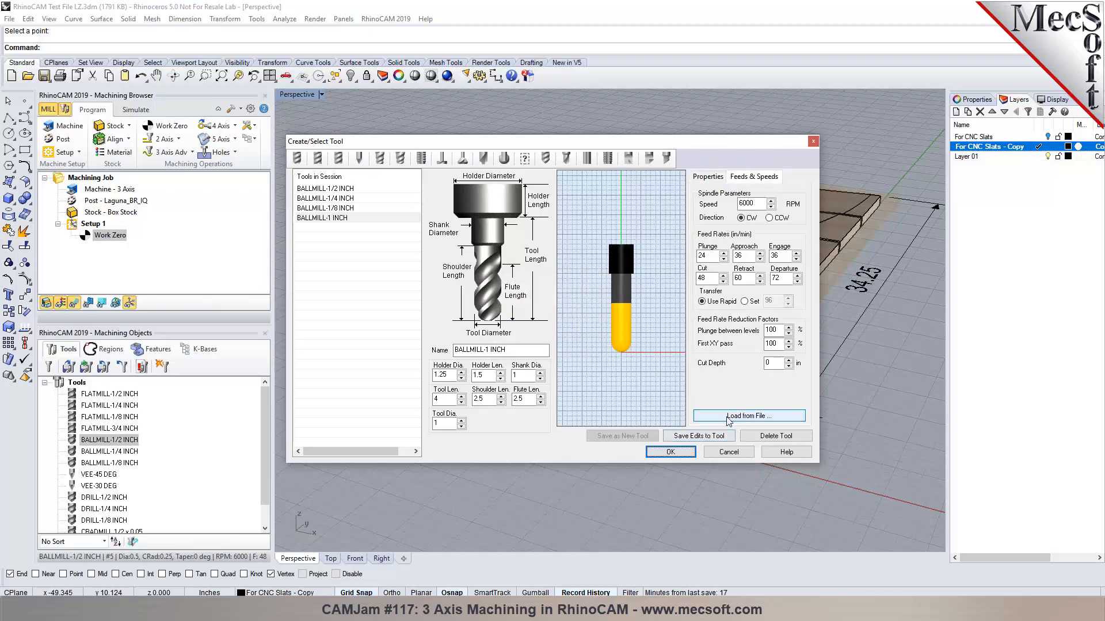
left_click(728, 416)
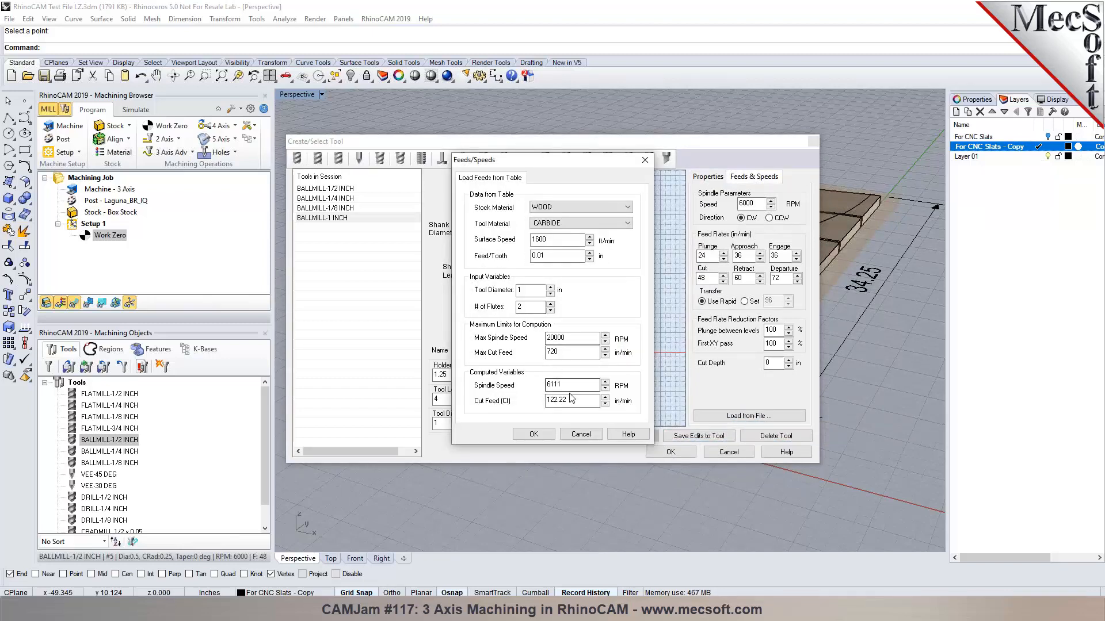
left_click_drag(567, 385, 540, 390)
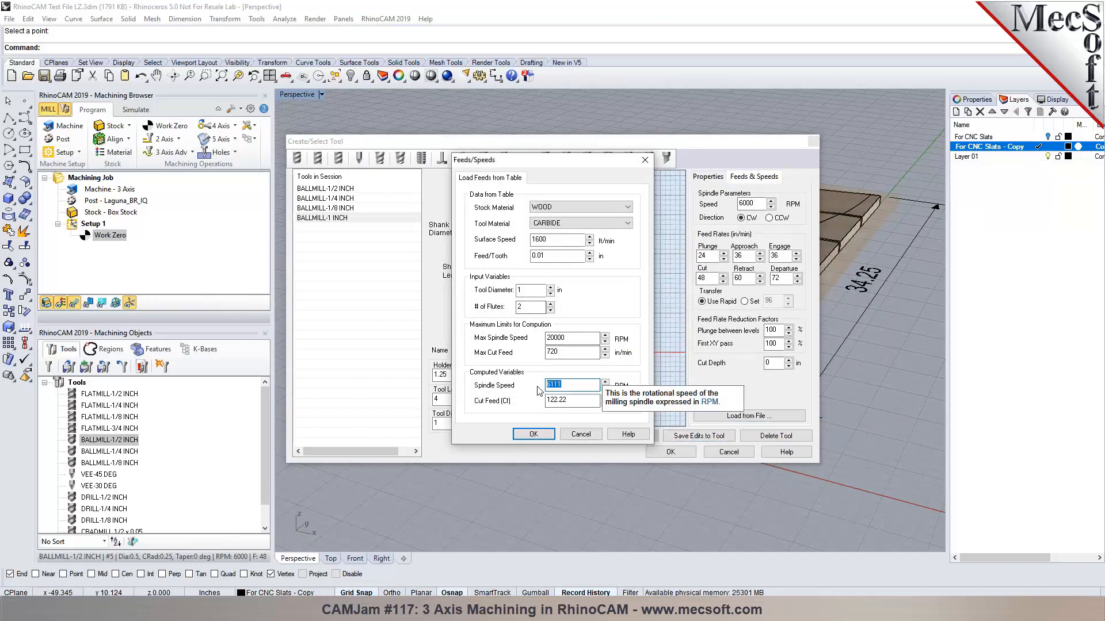
type("10000")
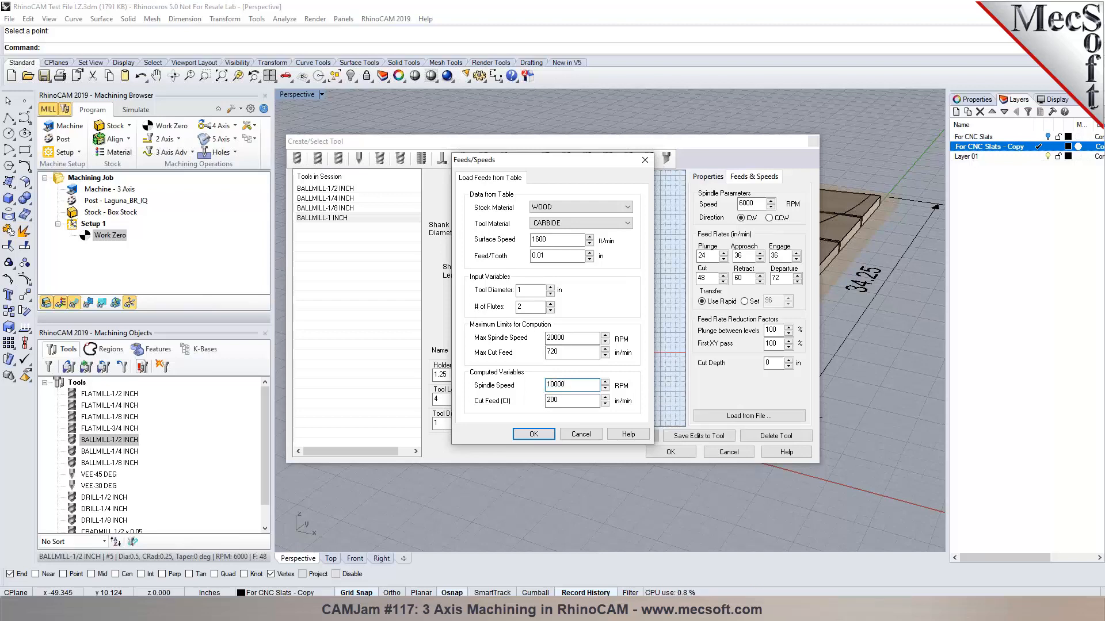
left_click(534, 435)
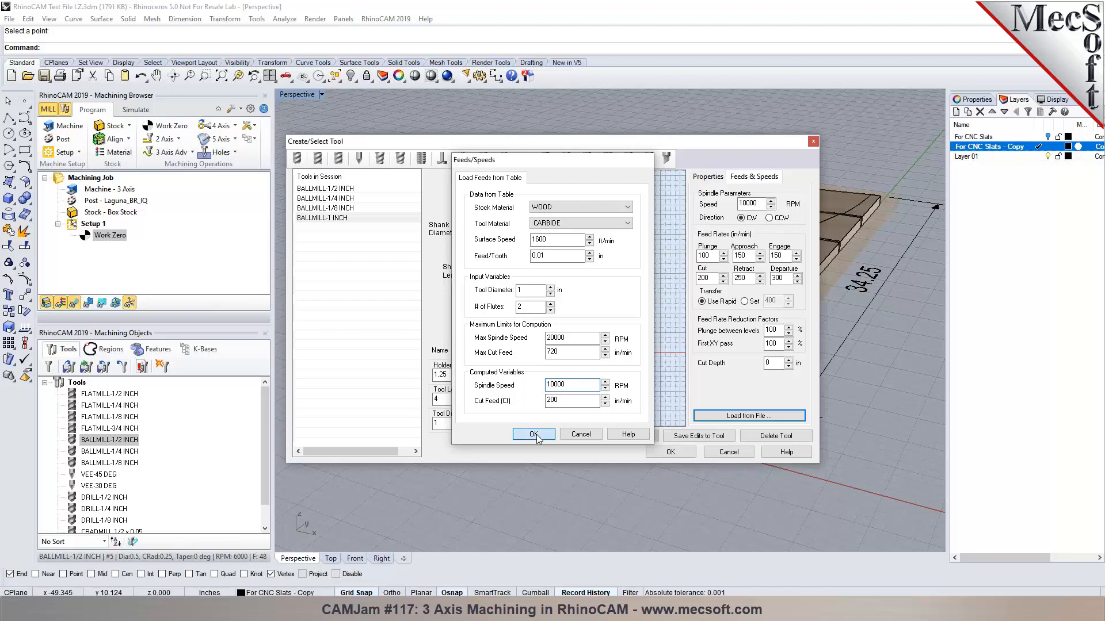
left_click(706, 436)
left_click(582, 341)
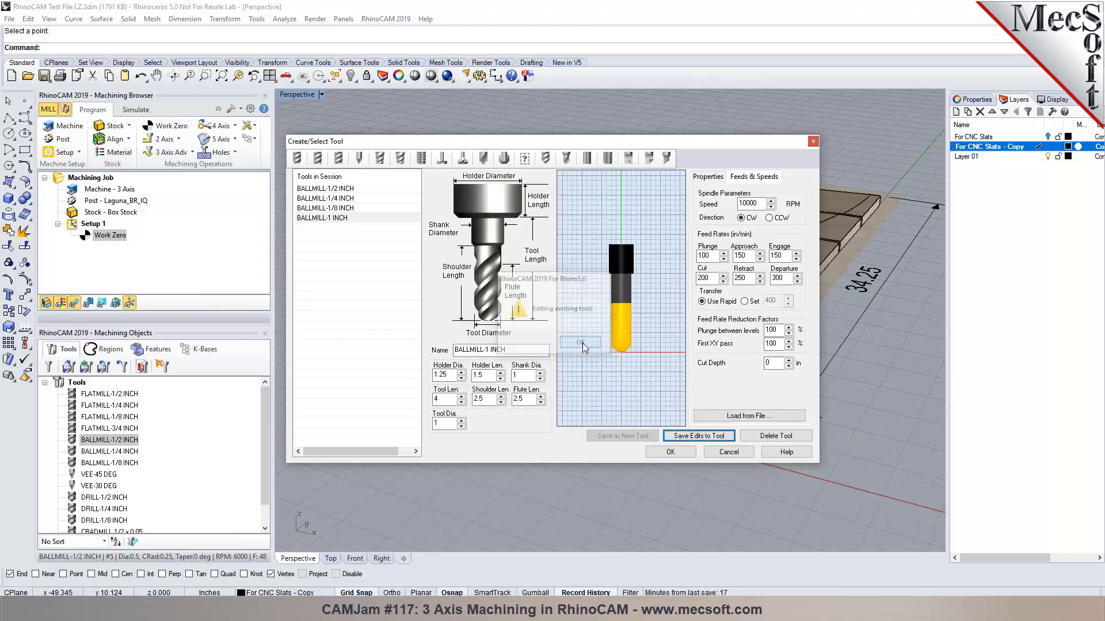
left_click(671, 451)
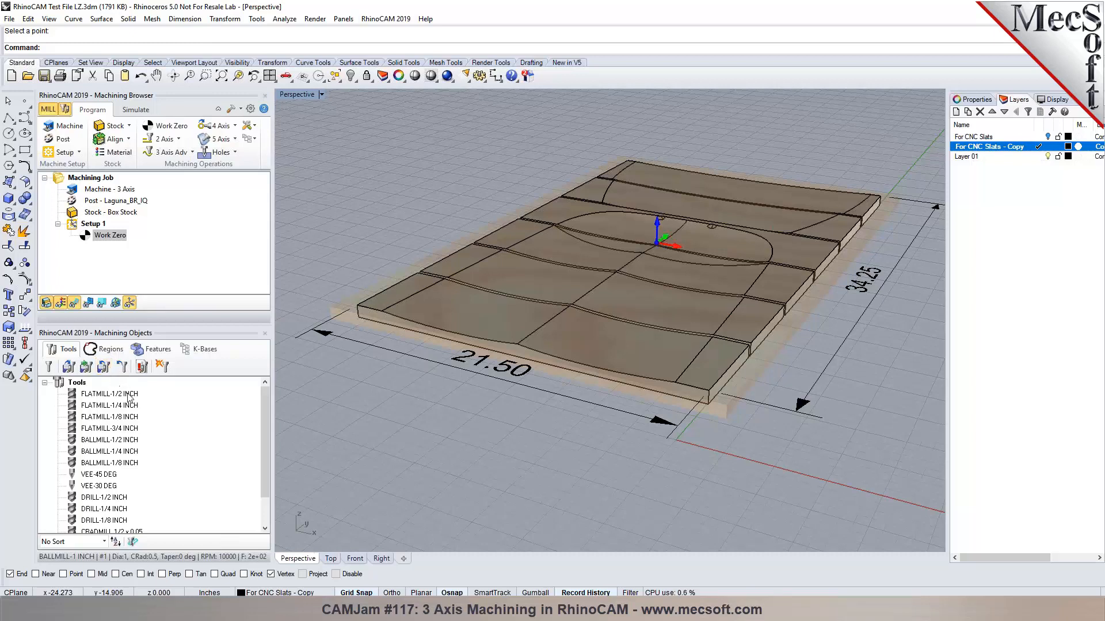
Save the 15-tool session library as the Tools-Inch.vkb file.
left_click(105, 367)
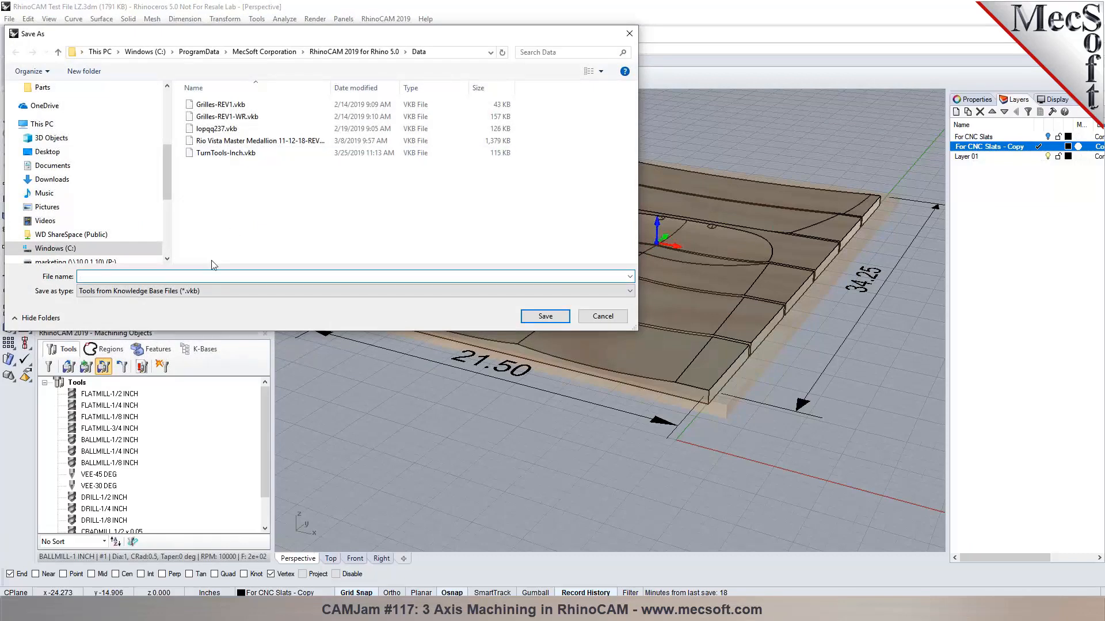
type("To")
key("Return")
left_click(607, 343)
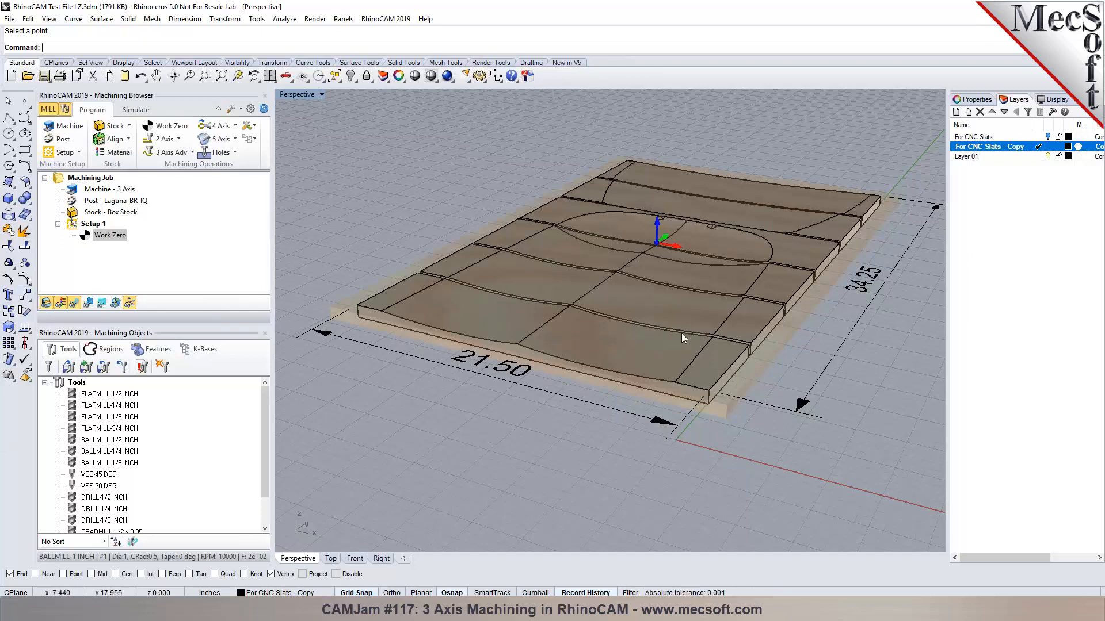
Hide the WOOD stock and orbit the Perspective view around the grey slatted panel.
scroll(682, 334, "up", 4)
right_click_drag(681, 334, 754, 285)
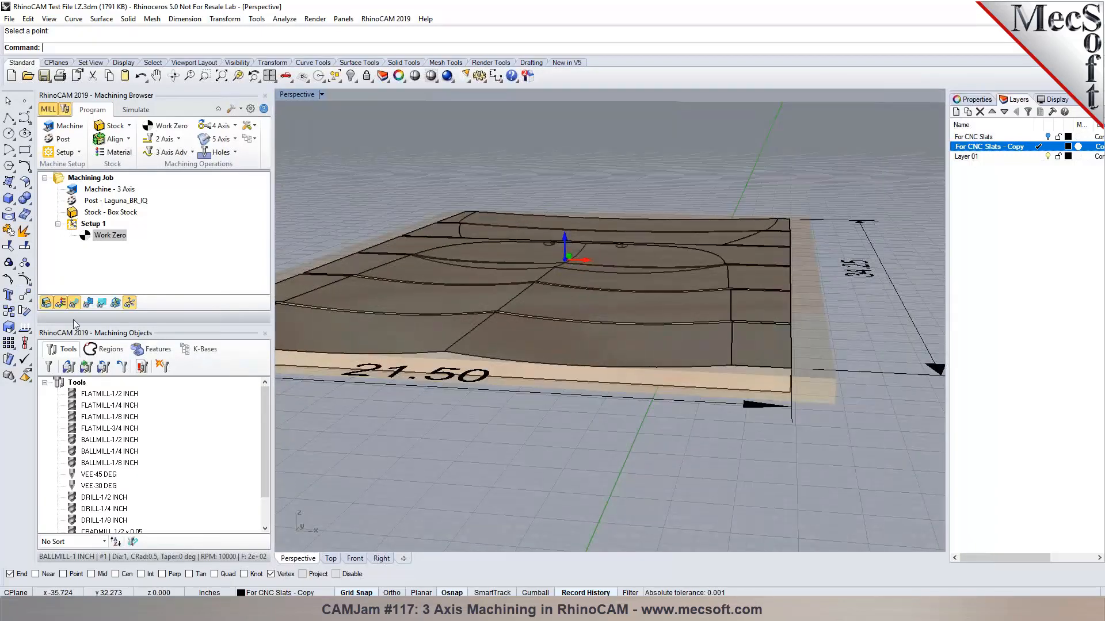
left_click(47, 303)
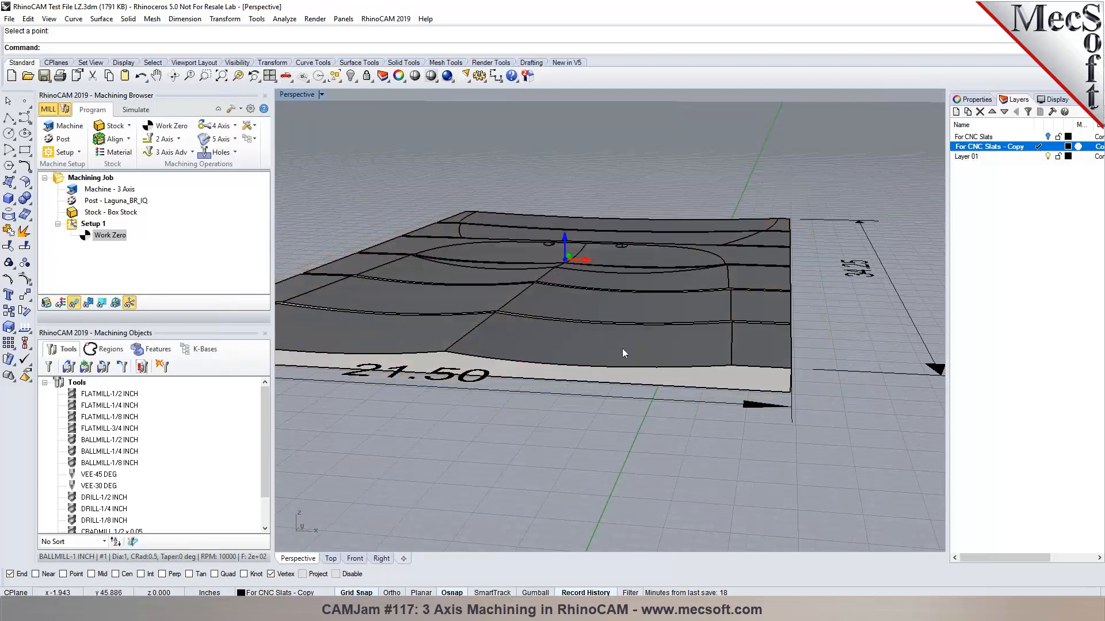
scroll(673, 336, "up", 4)
right_click_drag(868, 326, 863, 326)
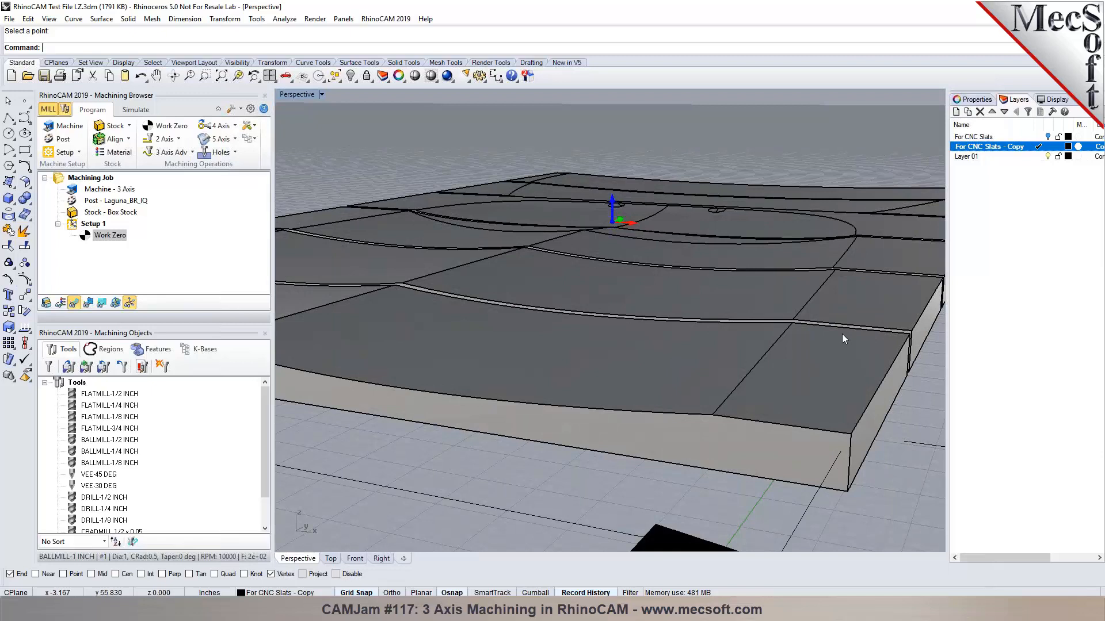
scroll(820, 330, "down", 3)
right_click_drag(820, 330, 672, 386)
scroll(671, 385, "down", 3)
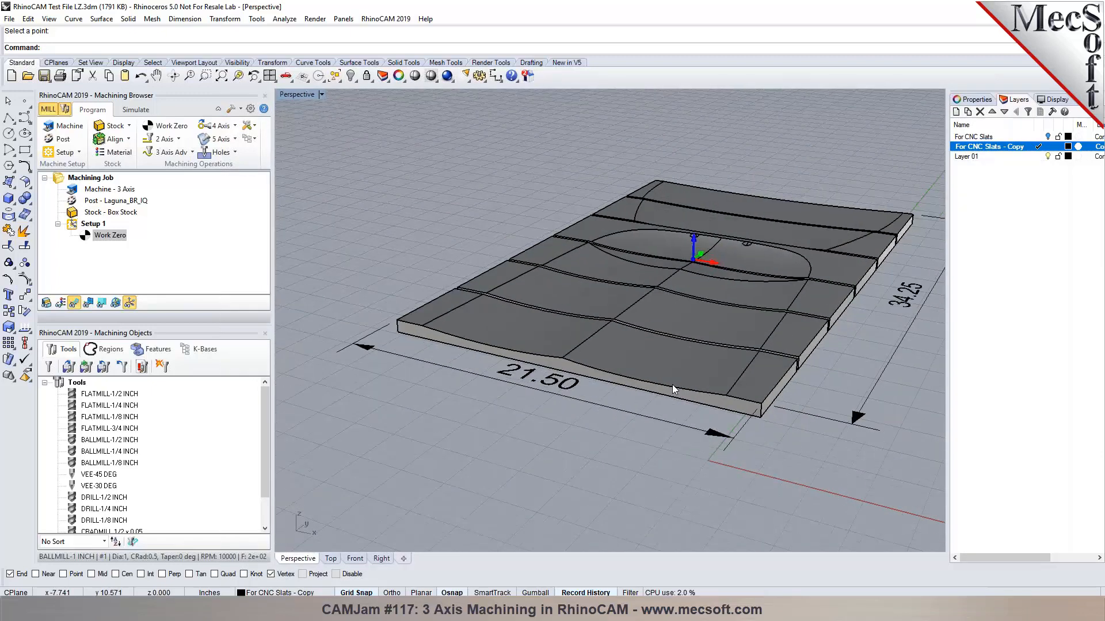
Browse the 2 Axis and Holes operation lists, ending with the 3 Axis Adv gallery open.
left_click(178, 140)
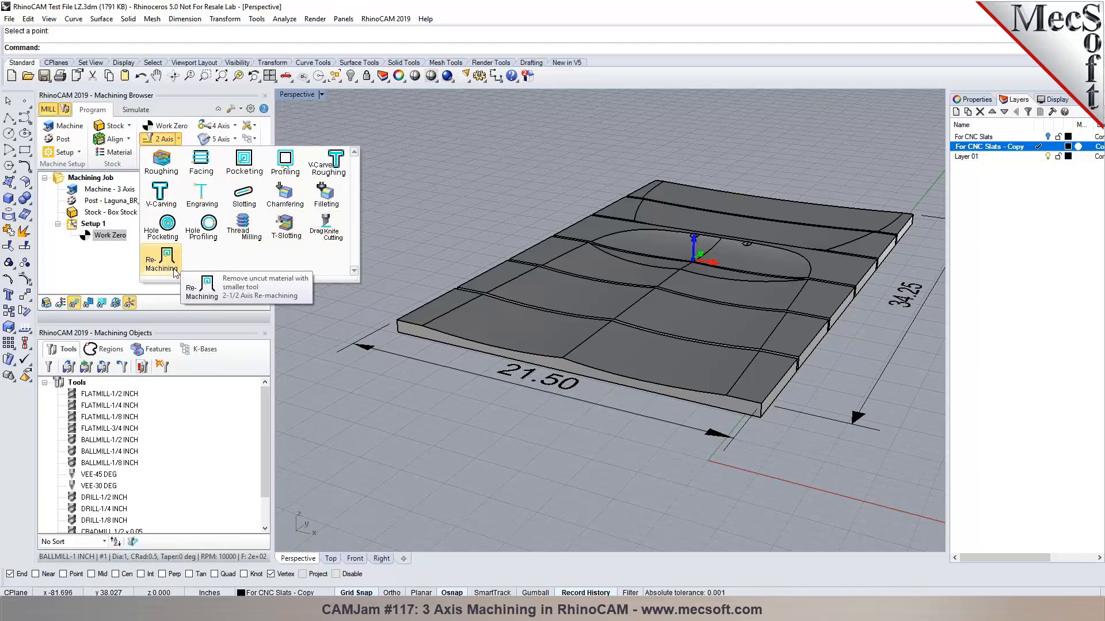
left_click(428, 190)
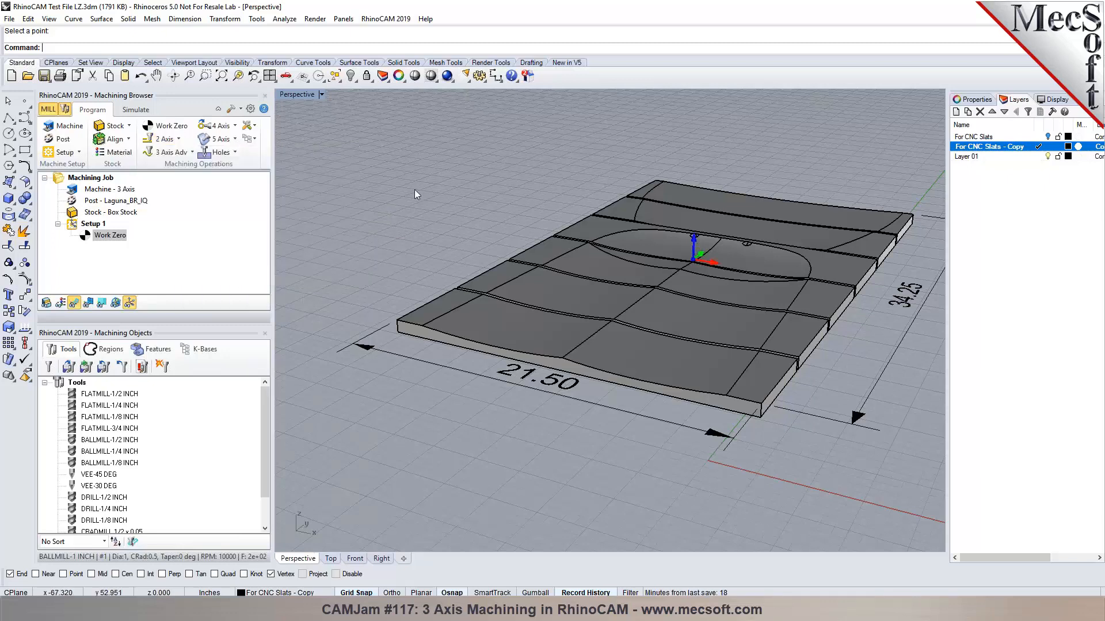
left_click(194, 154)
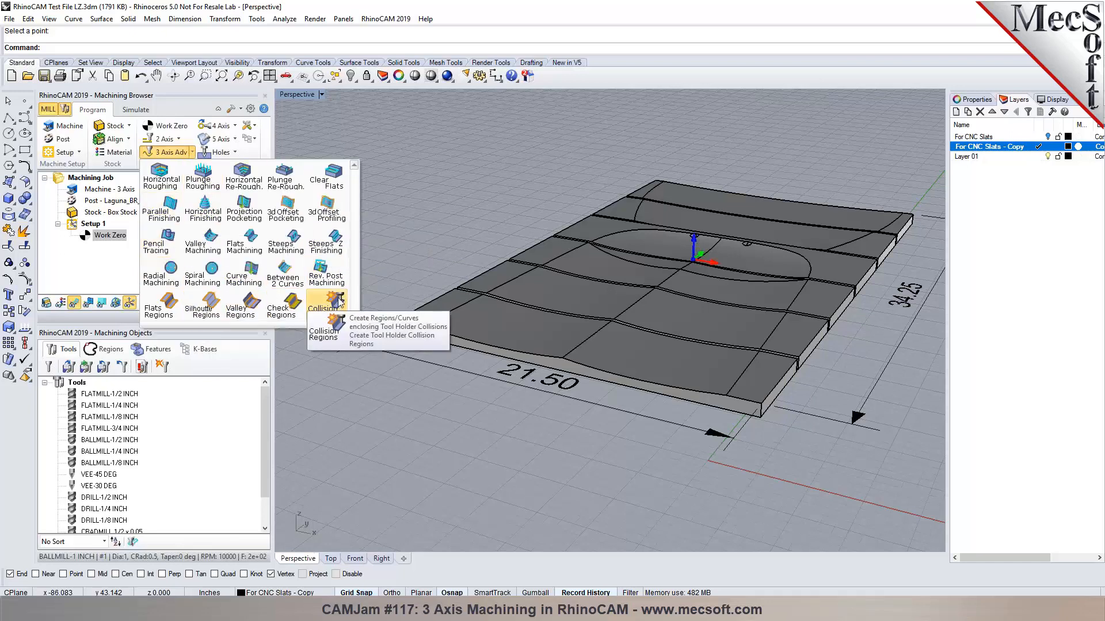
left_click(421, 183)
left_click(235, 153)
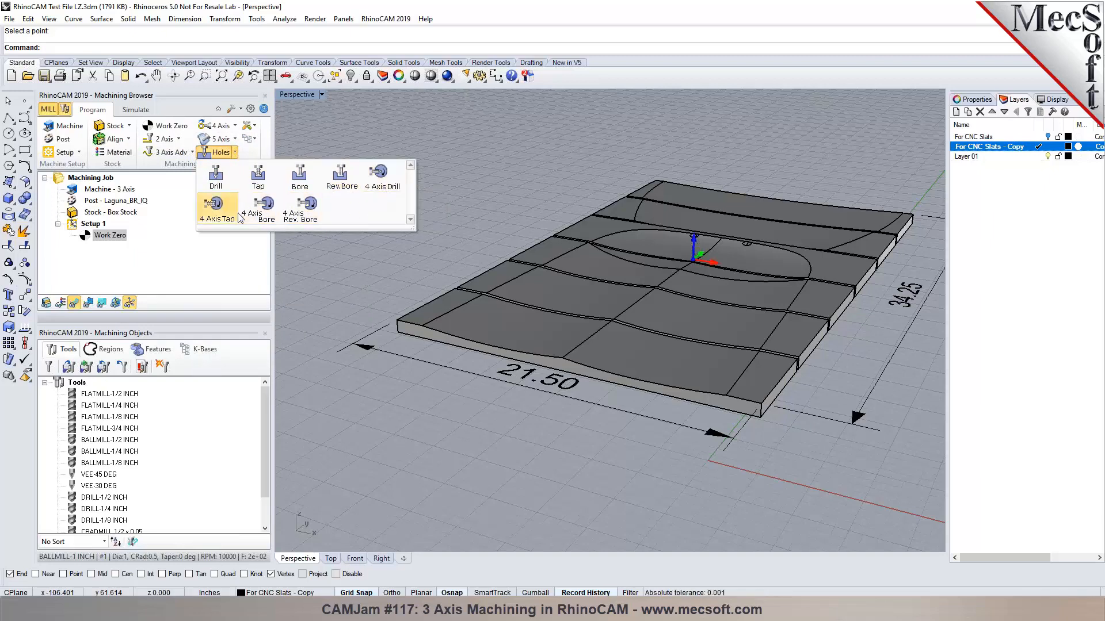
left_click(304, 275)
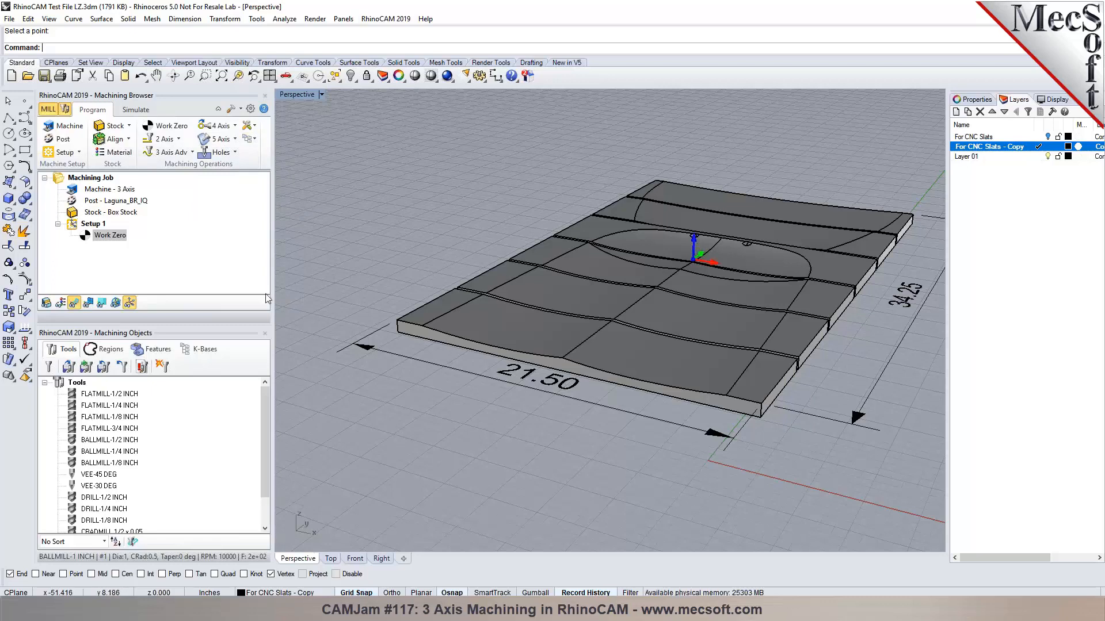
left_click(194, 153)
Create a Horizontal Roughing operation and review its BALLMILL-1 INCH tool, feeds/speeds and clearance plane.
left_click(161, 175)
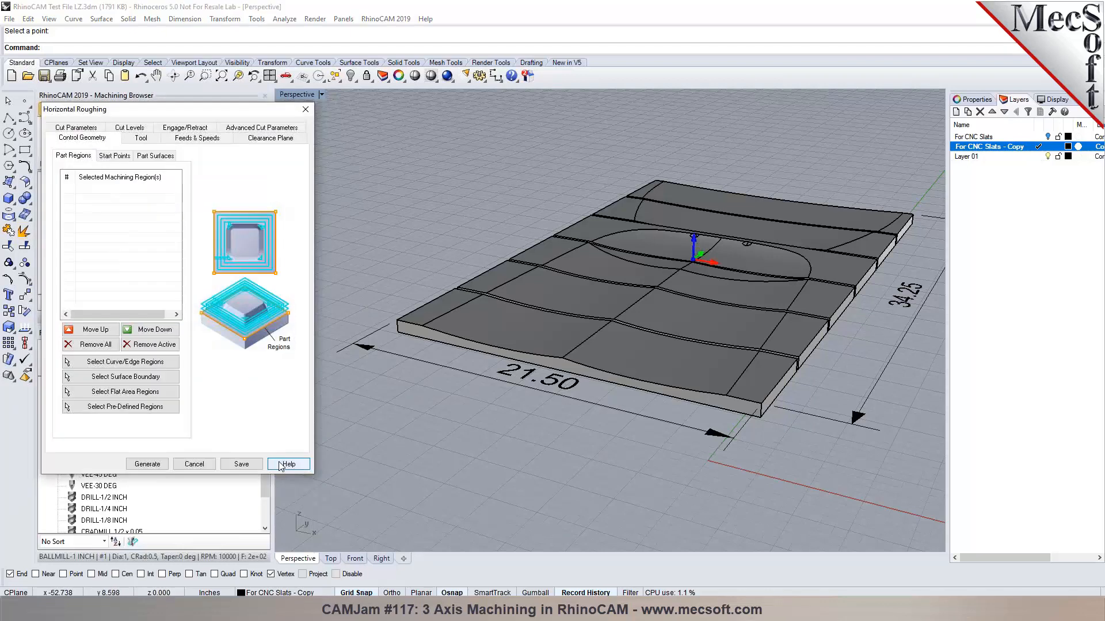
right_click_drag(480, 469, 456, 448)
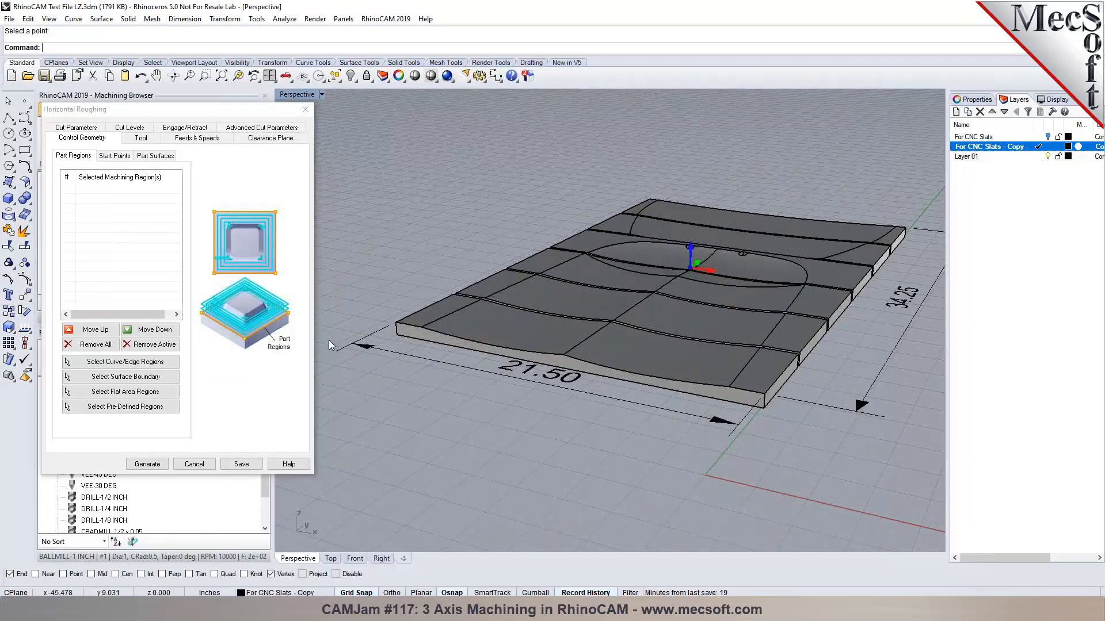
mouse_move(110, 195)
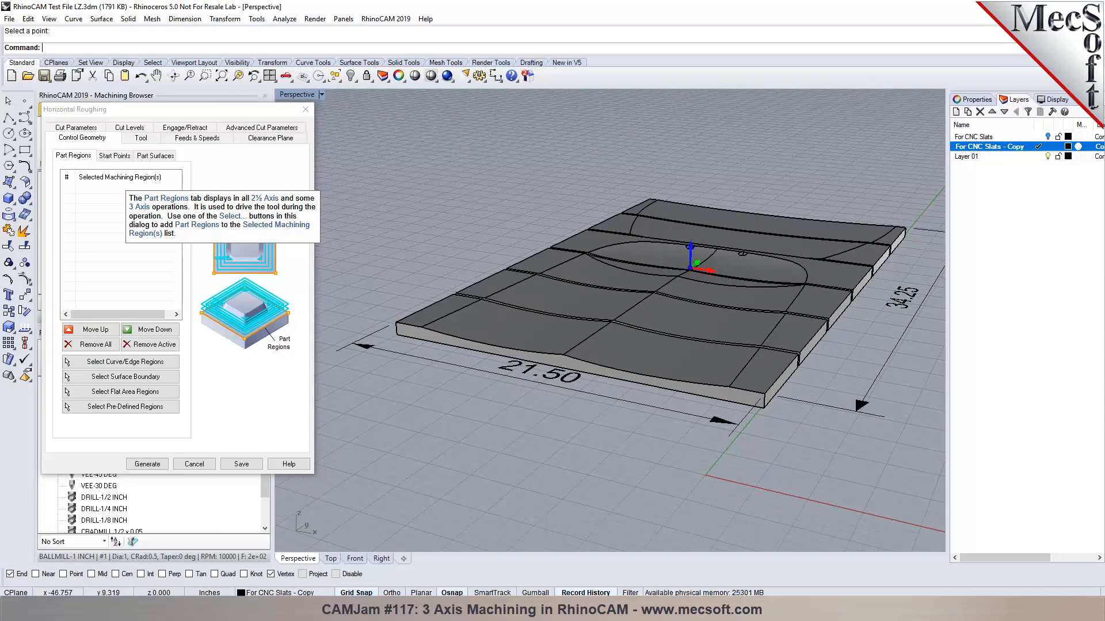
left_click(140, 139)
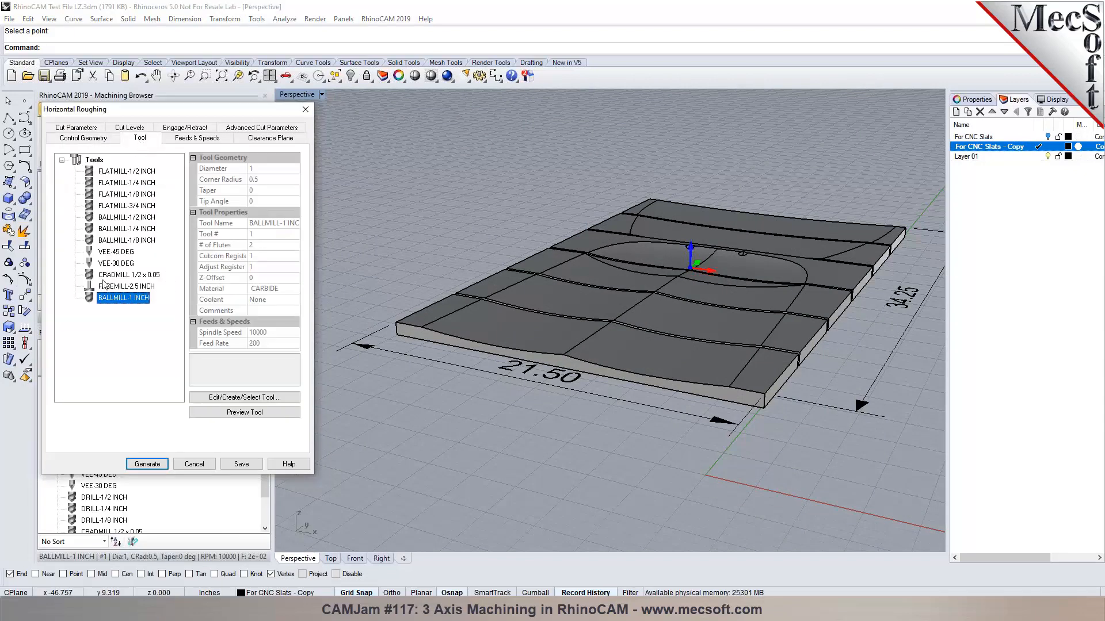
mouse_move(118, 256)
left_click(183, 140)
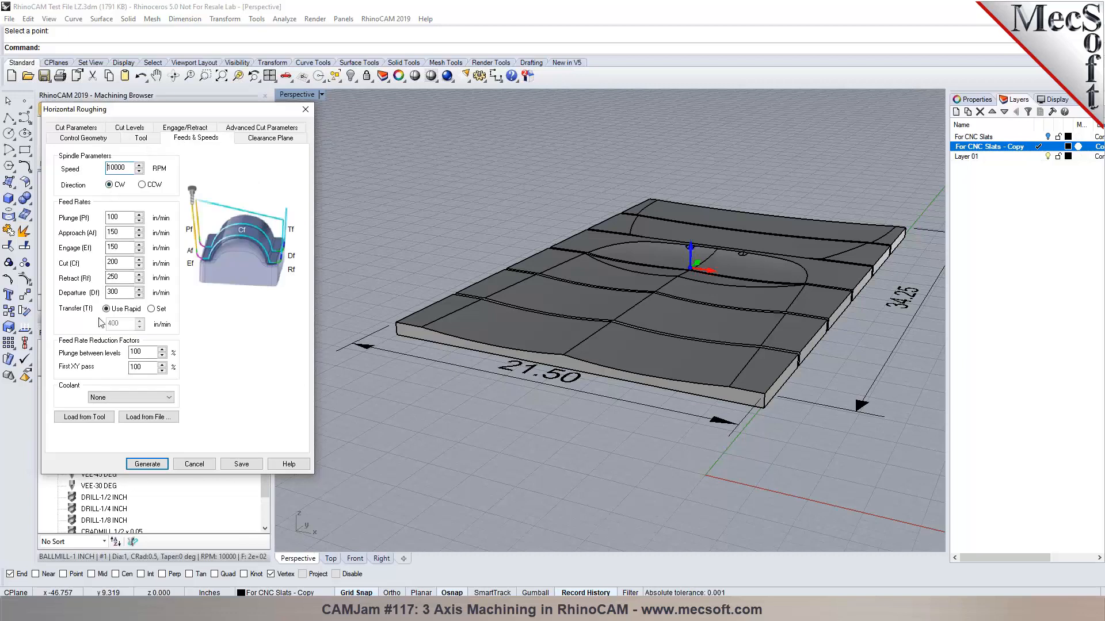
left_click(289, 140)
scroll(396, 323, "up", 4)
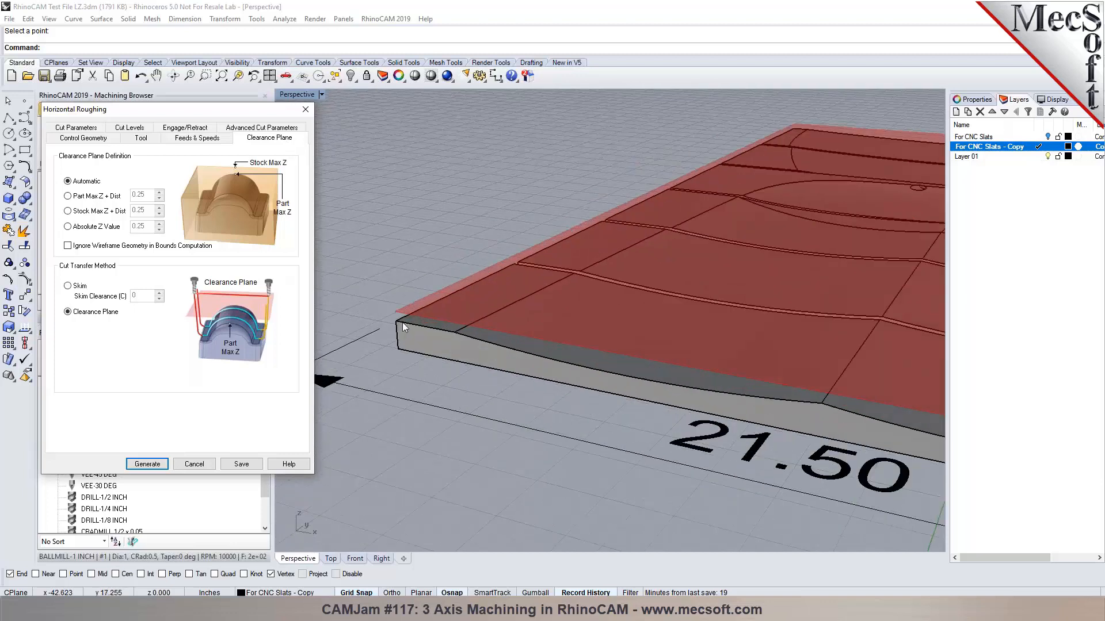
Keep the clearance plane Automatic and review the Cavity/Pocket and Core/Facing cut patterns.
scroll(407, 322, "up", 2)
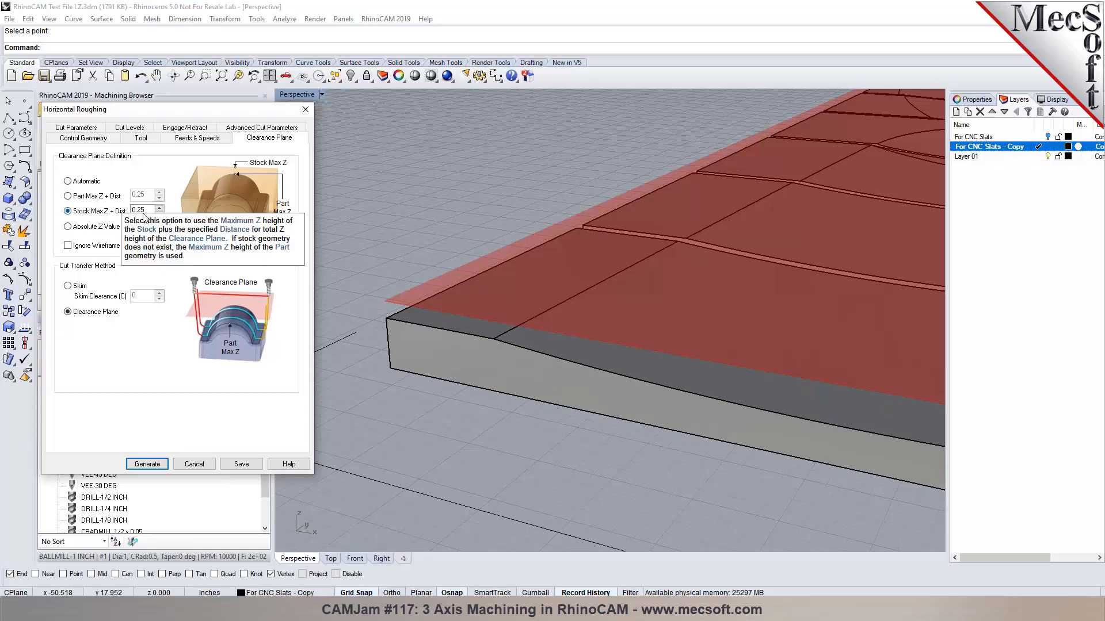
left_click(159, 209)
left_click(159, 209)
left_click(160, 215)
left_click(160, 215)
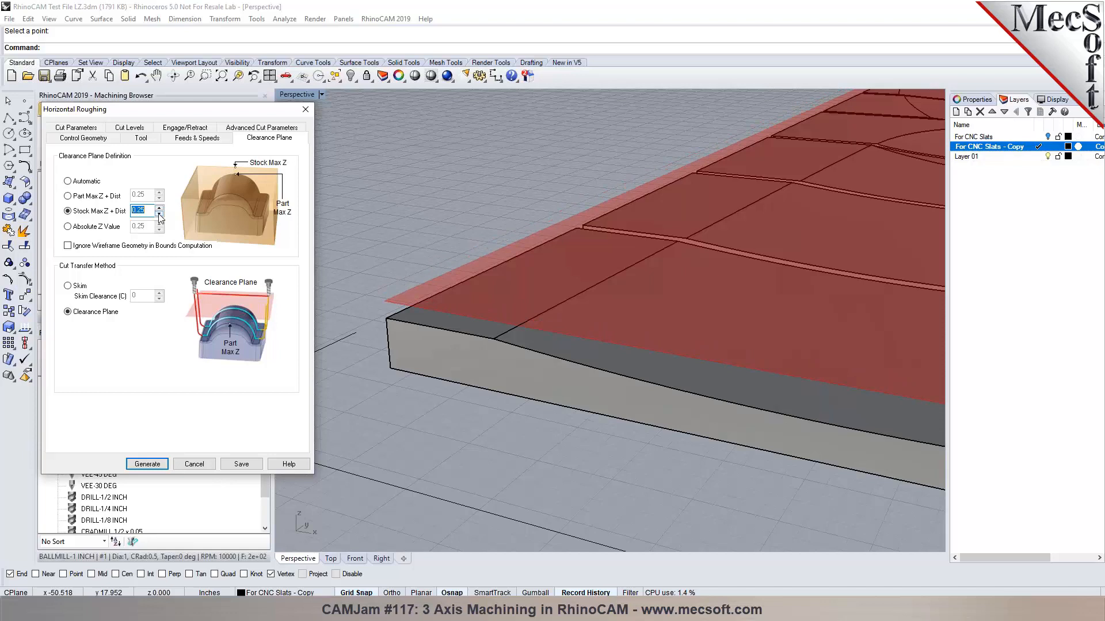
left_click(85, 181)
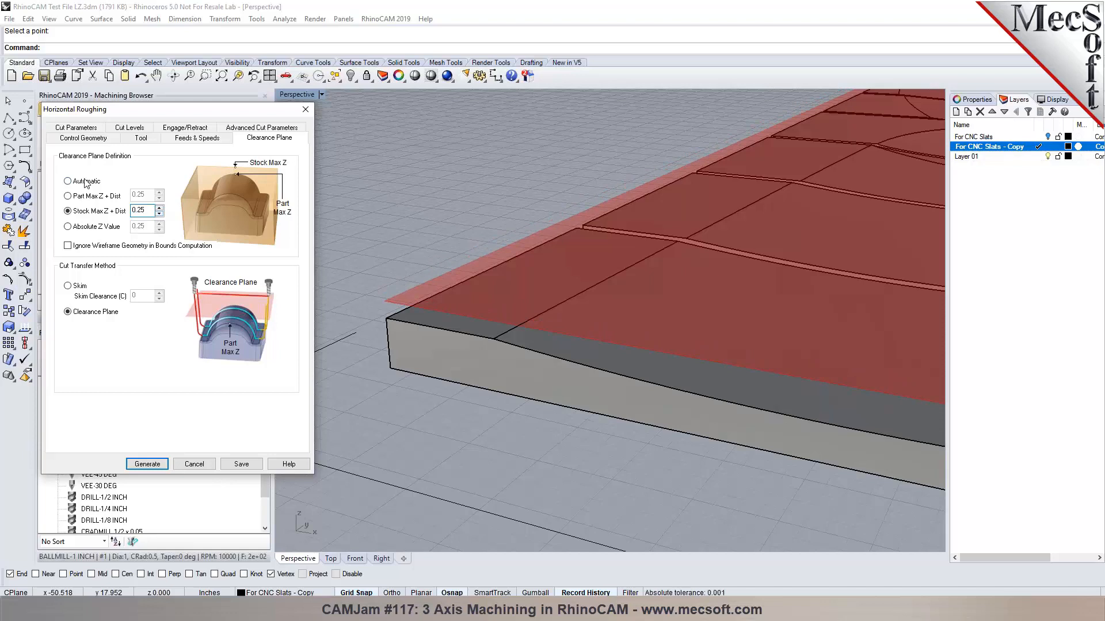
left_click(87, 129)
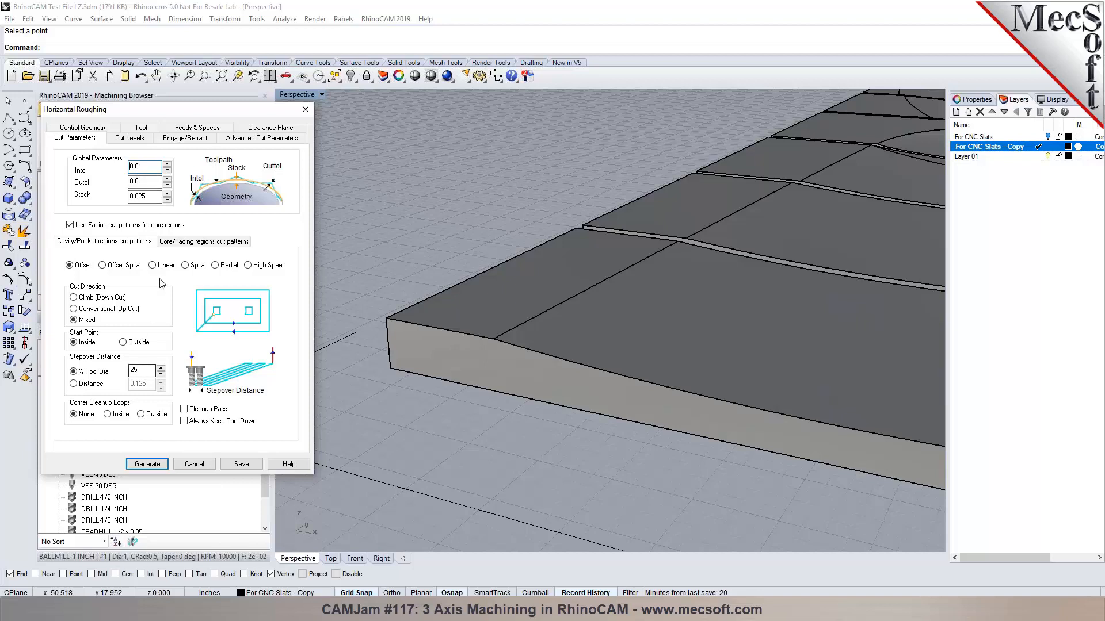
left_click(190, 242)
left_click(132, 244)
Set stepdown to a fixed 0.125 distance and arc fitting tolerance to 0.02.
left_click(130, 139)
left_click(93, 187)
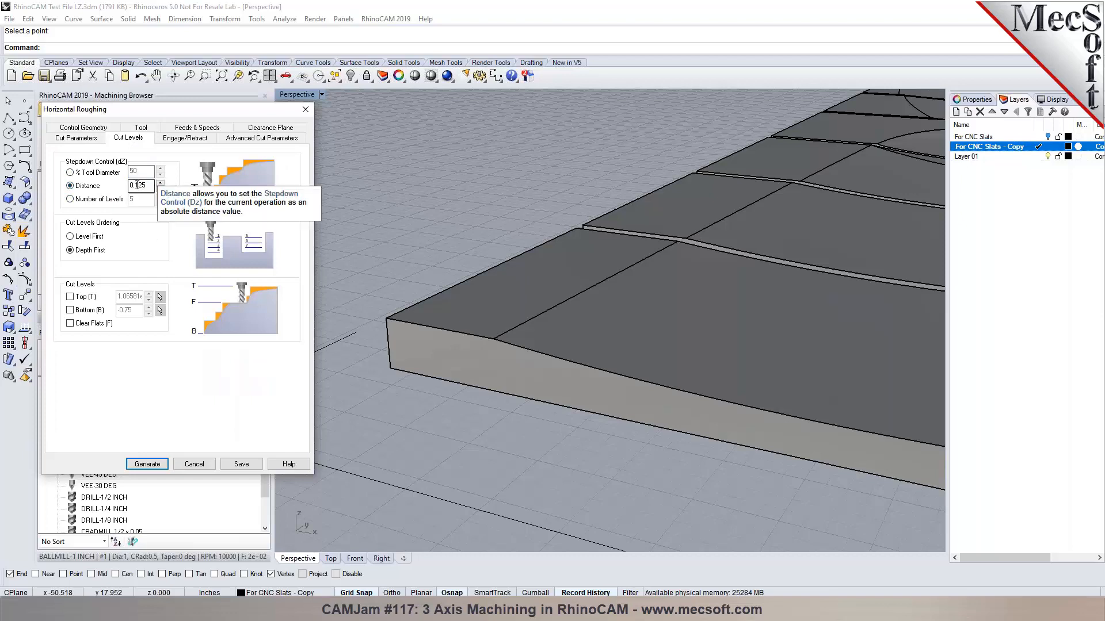
left_click(138, 185)
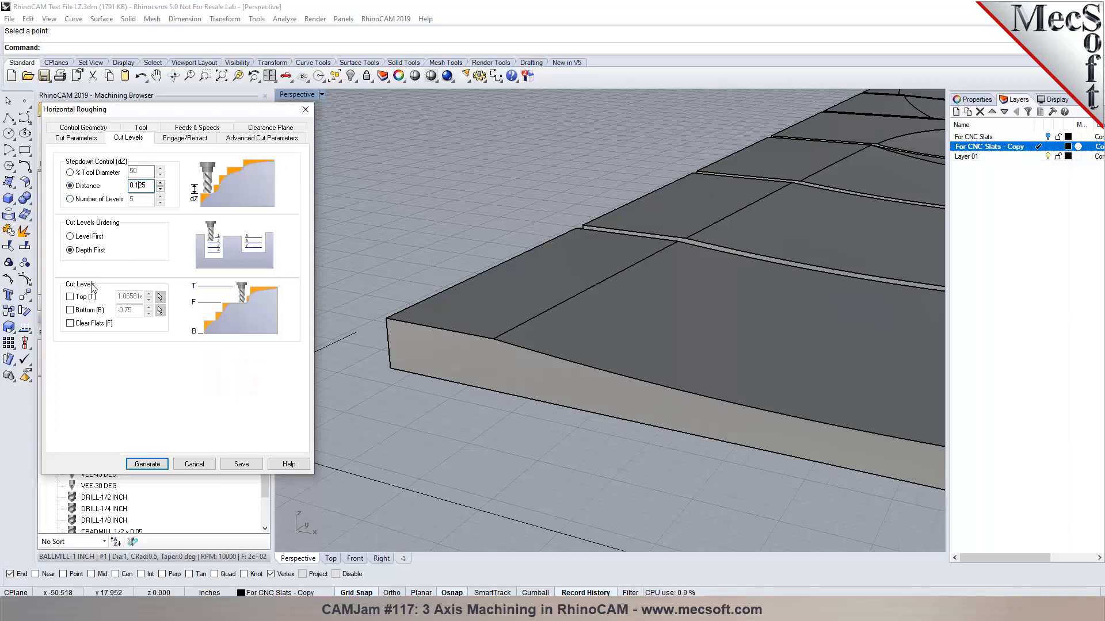
left_click(183, 138)
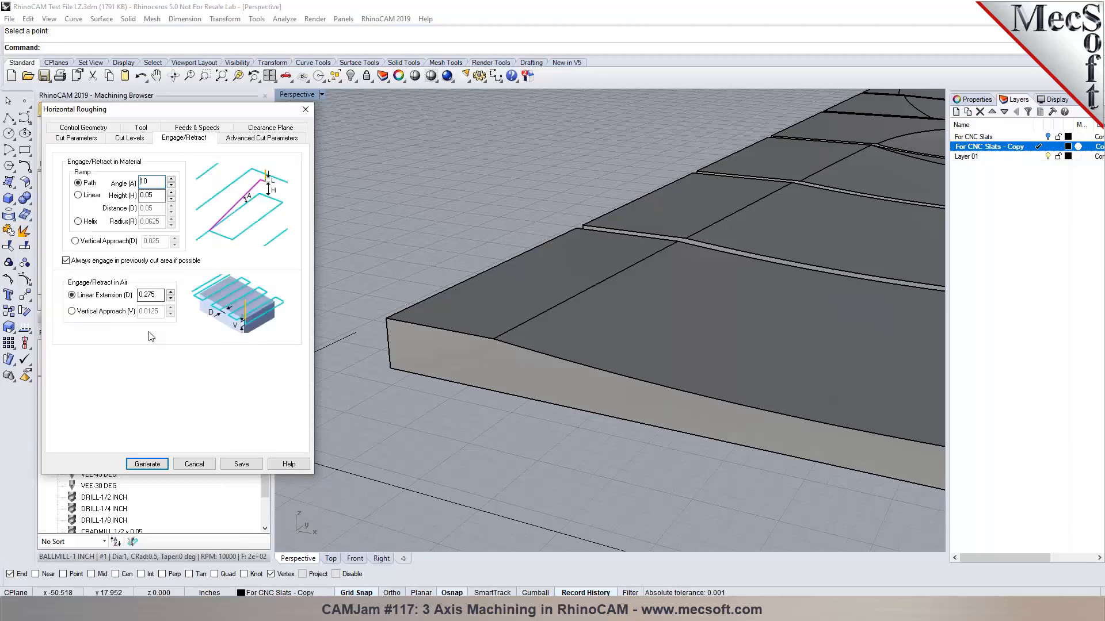
left_click(278, 139)
left_click(151, 241)
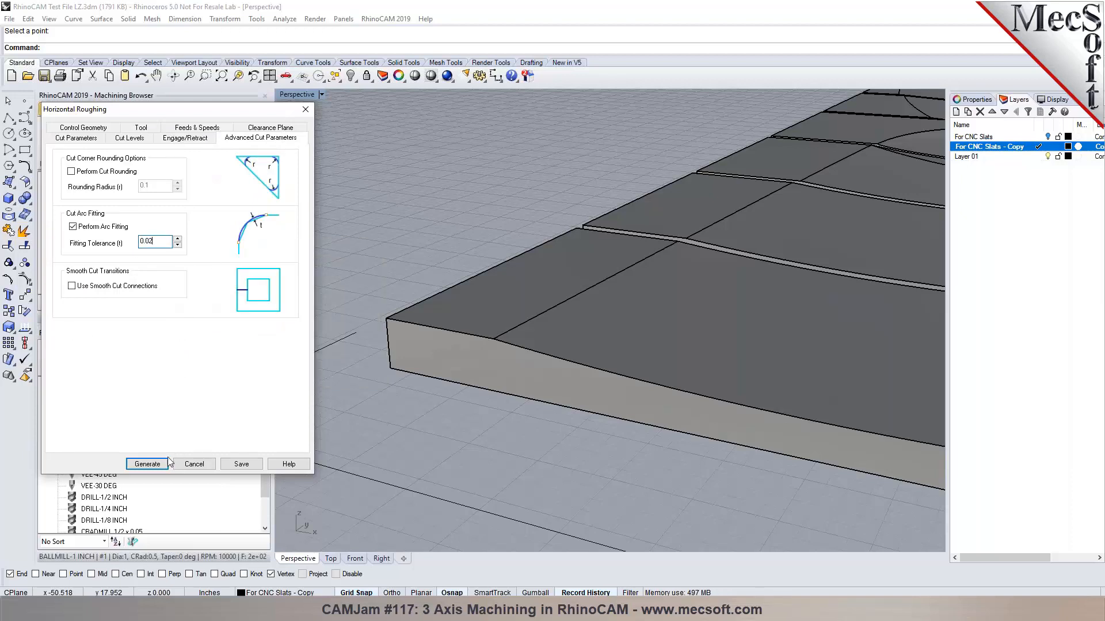
Generate the Horizontal Roughing toolpath and zoom in to inspect its passes over the panel.
left_click(148, 464)
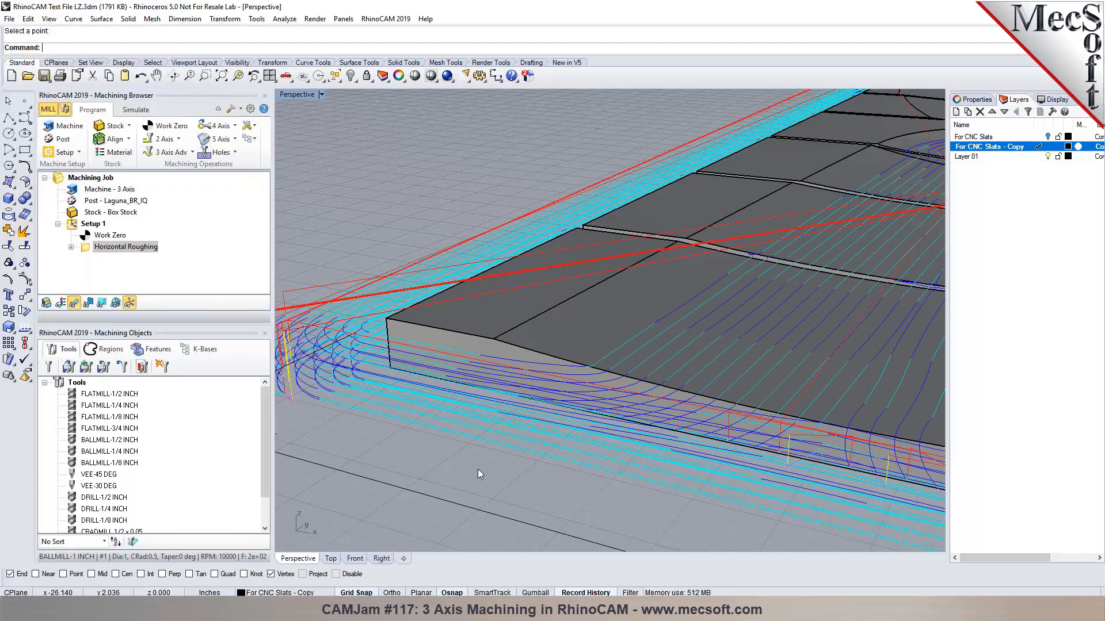
scroll(434, 364, "down", 5)
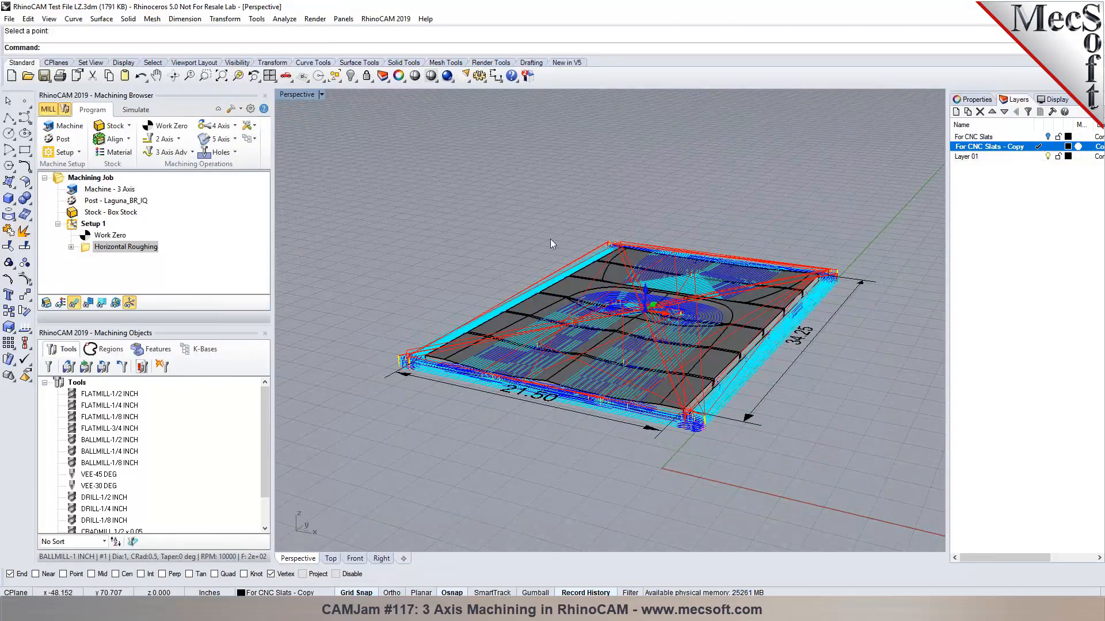
scroll(637, 363, "up", 2)
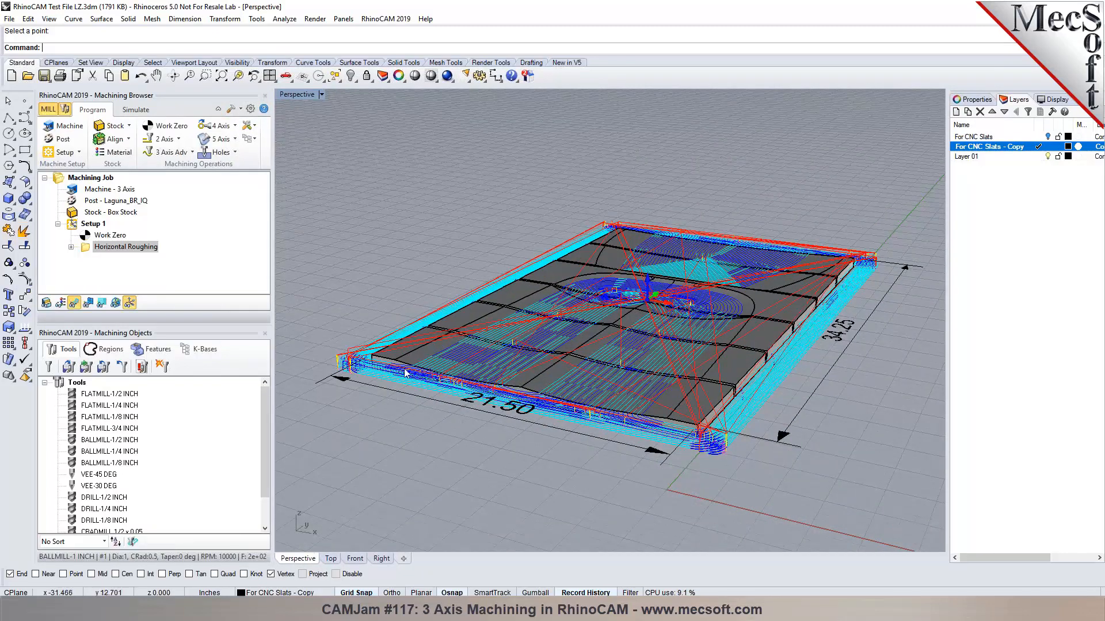
scroll(356, 360, "up", 4)
scroll(355, 359, "down", 4)
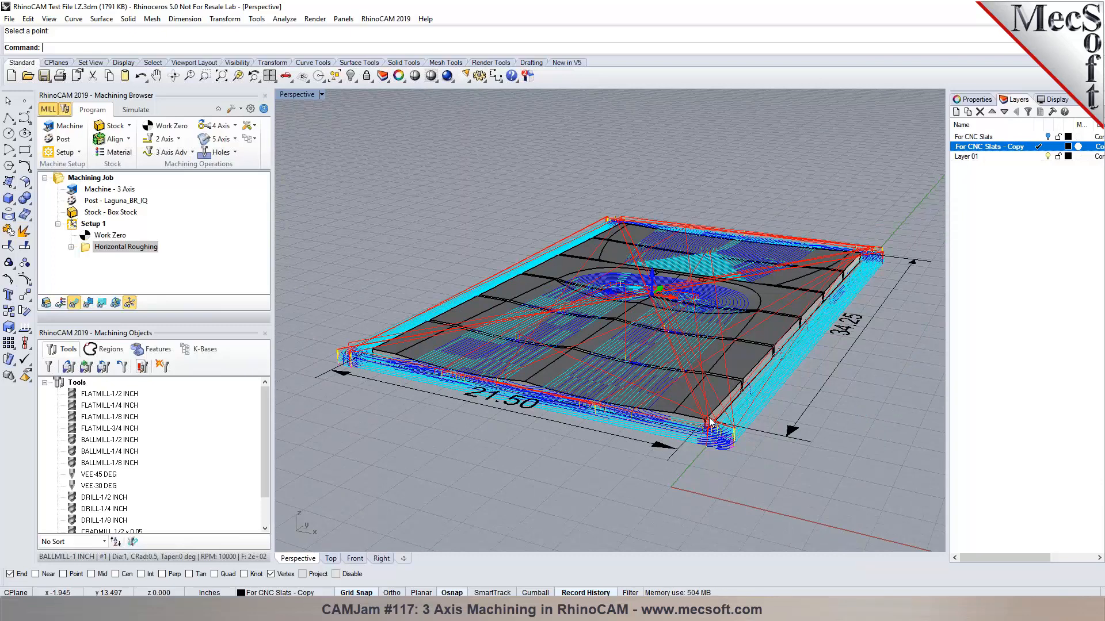
Select the Work Zero entry and leave its name unchanged.
left_click(109, 235)
left_click(96, 241)
left_click(92, 237)
key("Return")
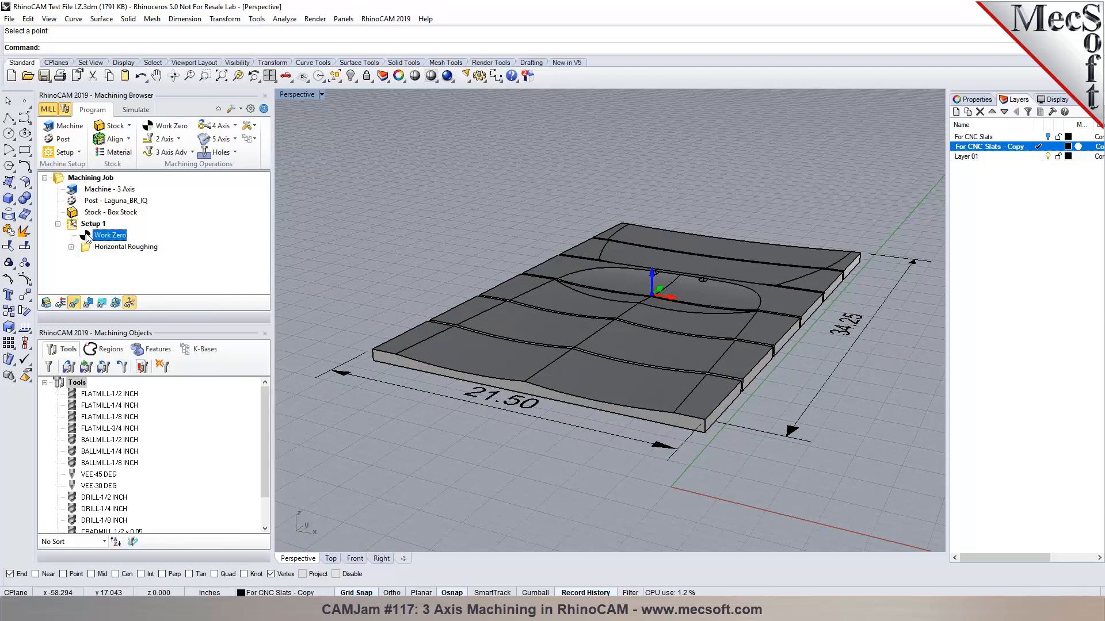
Draw a rectangle snapped to the slatted slab's opposite corners.
left_click(24, 150)
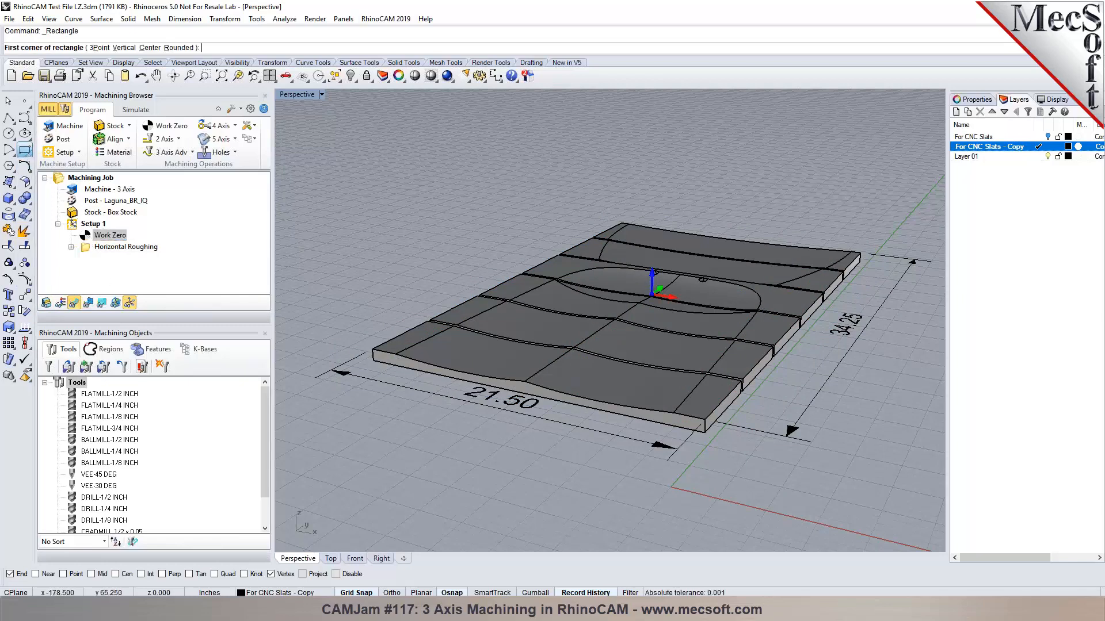
scroll(386, 393, "up", 5)
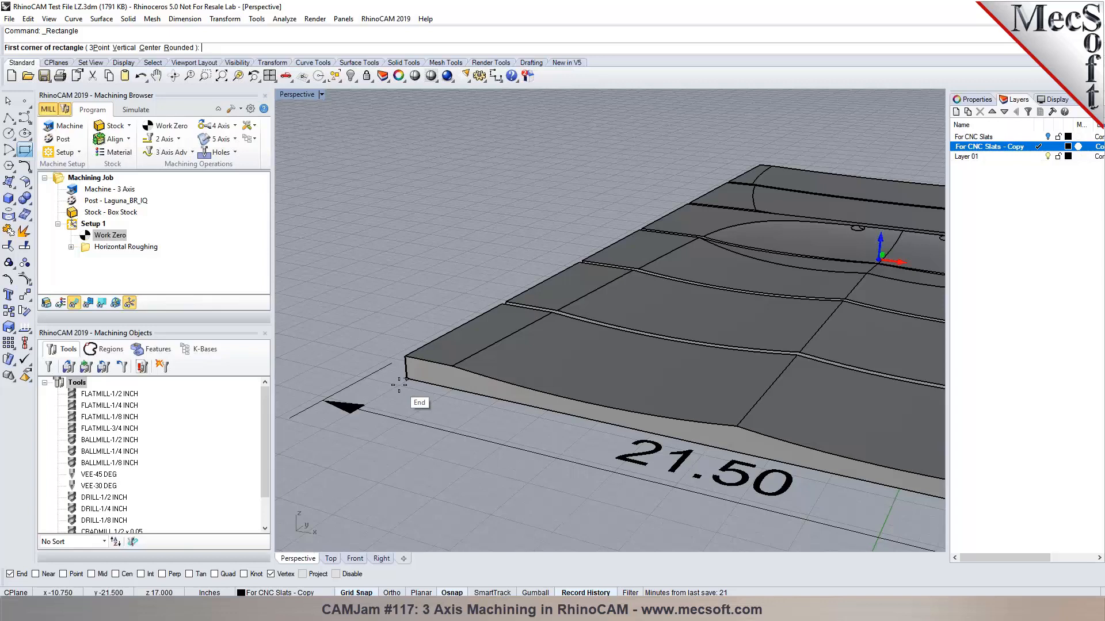
left_click(419, 405)
scroll(844, 325, "down", 5)
scroll(790, 316, "up", 5)
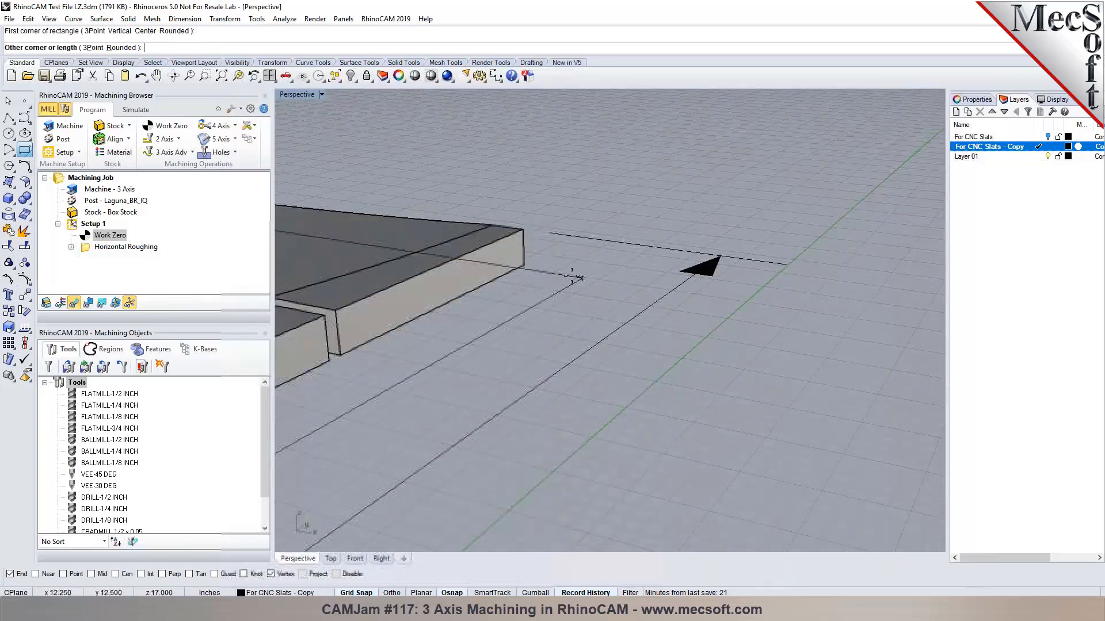
left_click(533, 268)
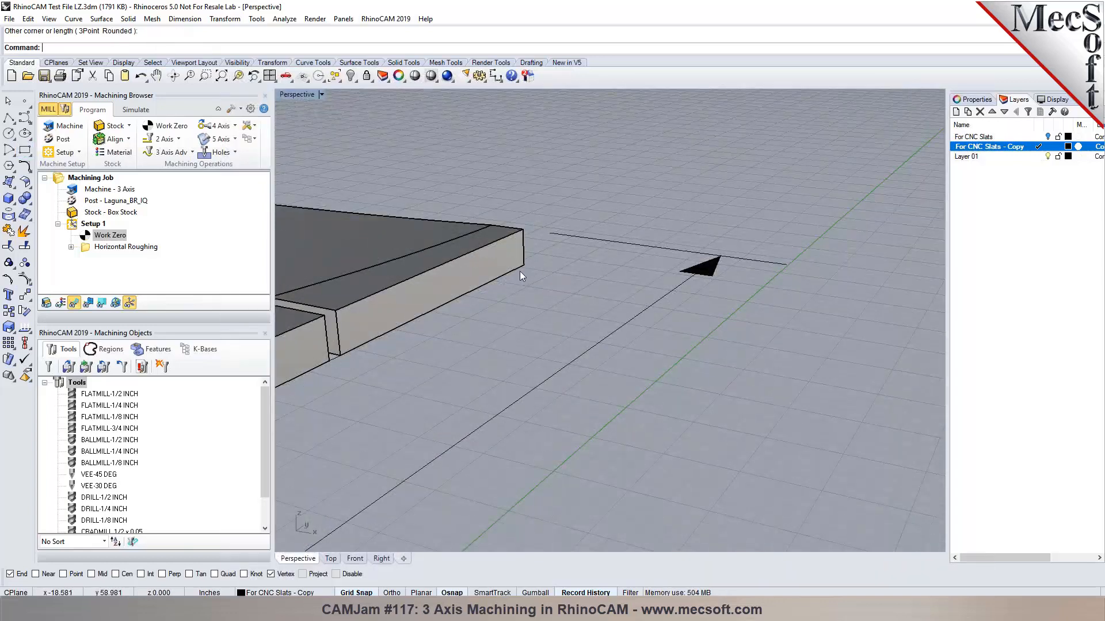
left_click(520, 270)
left_click(636, 280)
scroll(637, 281, "down", 9)
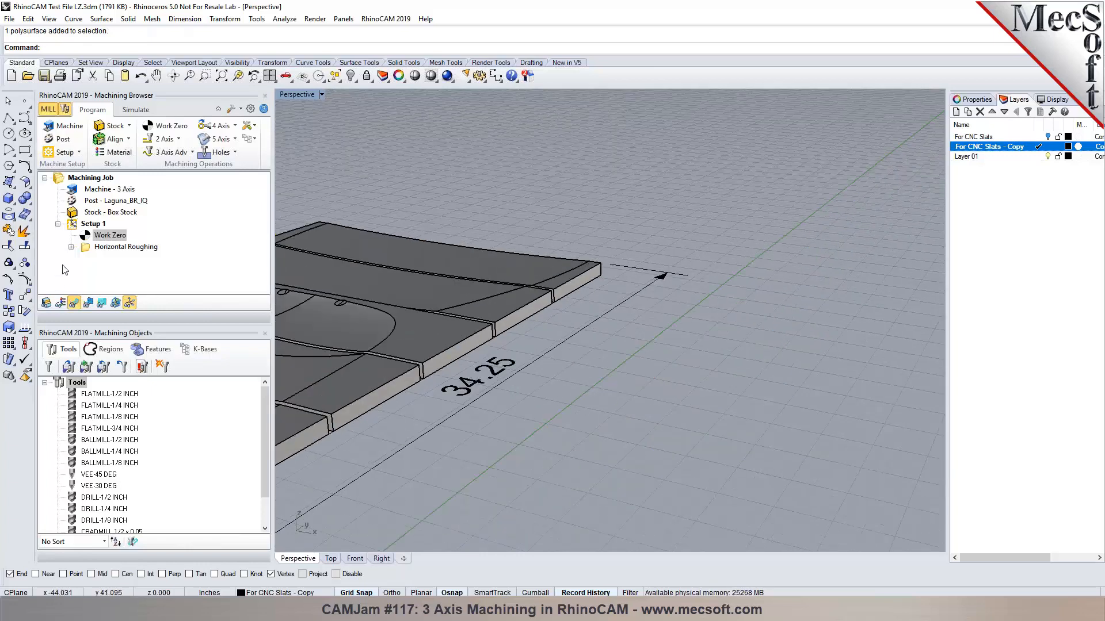
Assign the rectangle as the Horizontal Roughing curve region under Control Geometry.
double_click(104, 247)
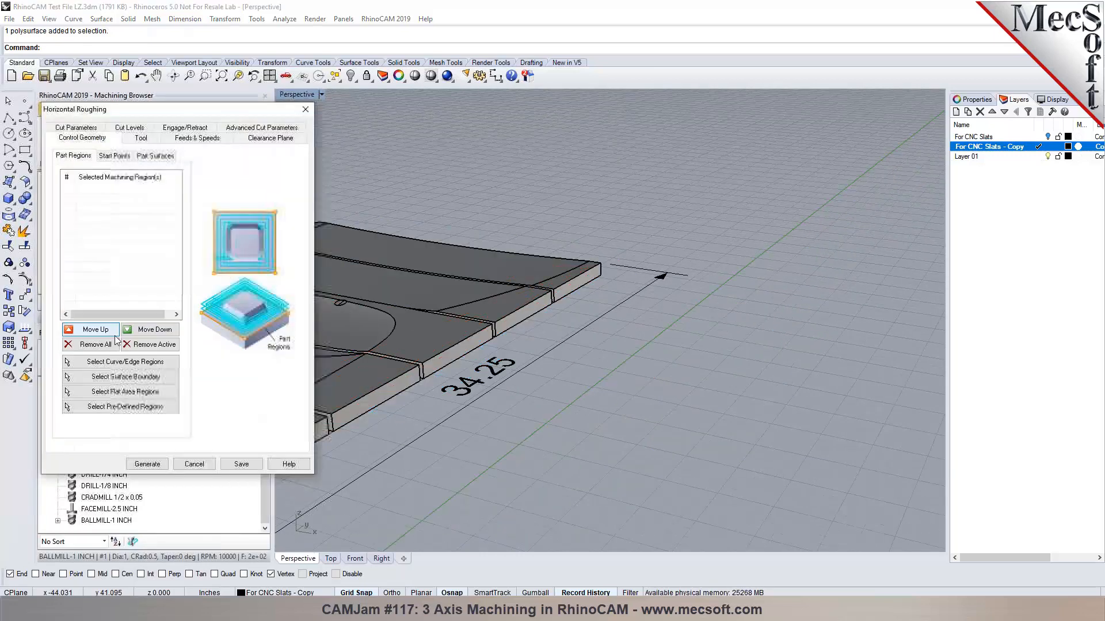
left_click(122, 361)
scroll(442, 364, "up", 6)
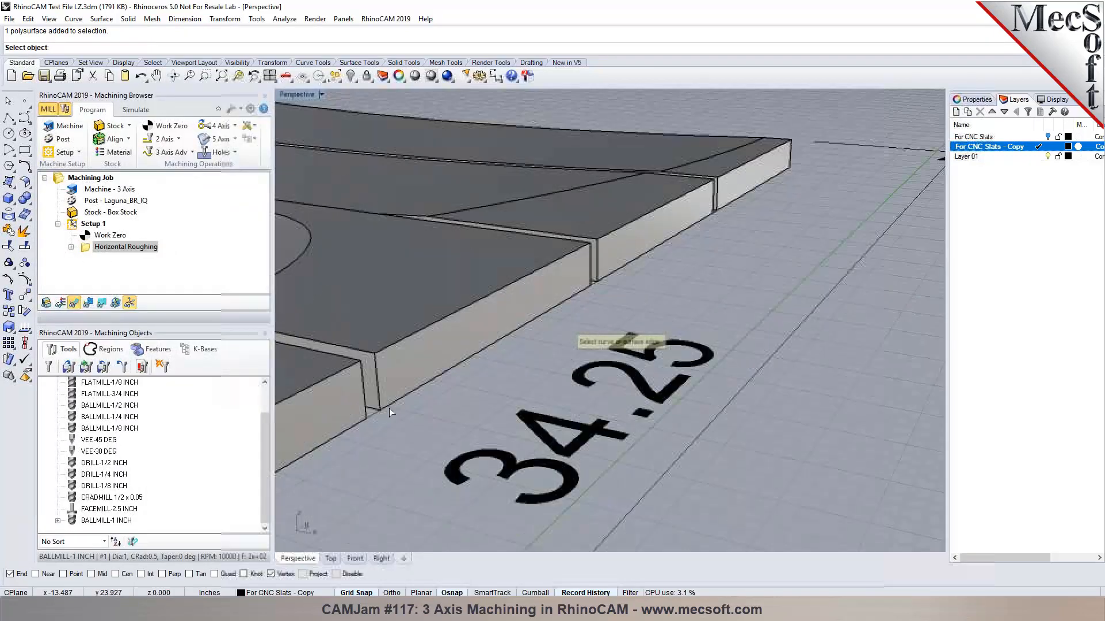
left_click(373, 416)
scroll(373, 416, "down", 6)
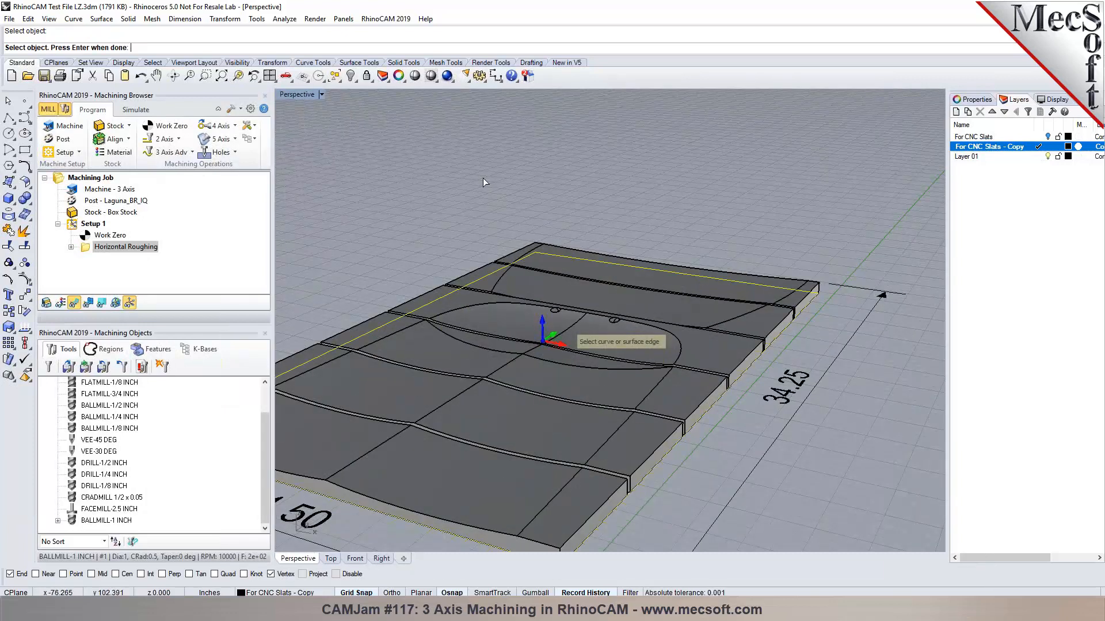
key("Return")
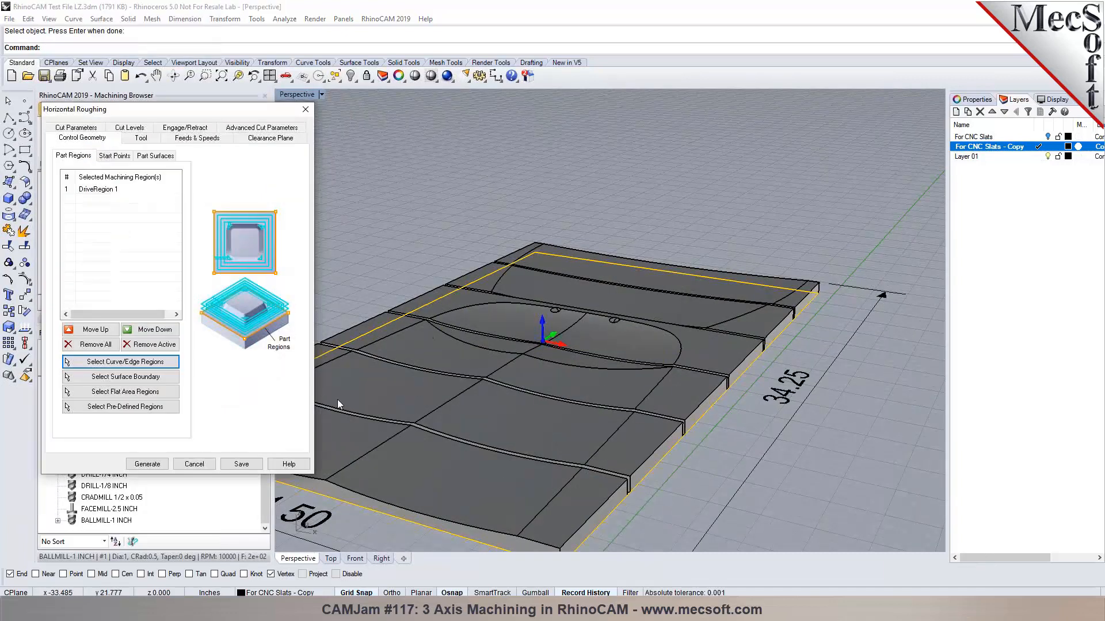
Generate the rectangle-confined roughing toolpath, check it in Top and Perspective, and reopen the operation.
left_click(148, 464)
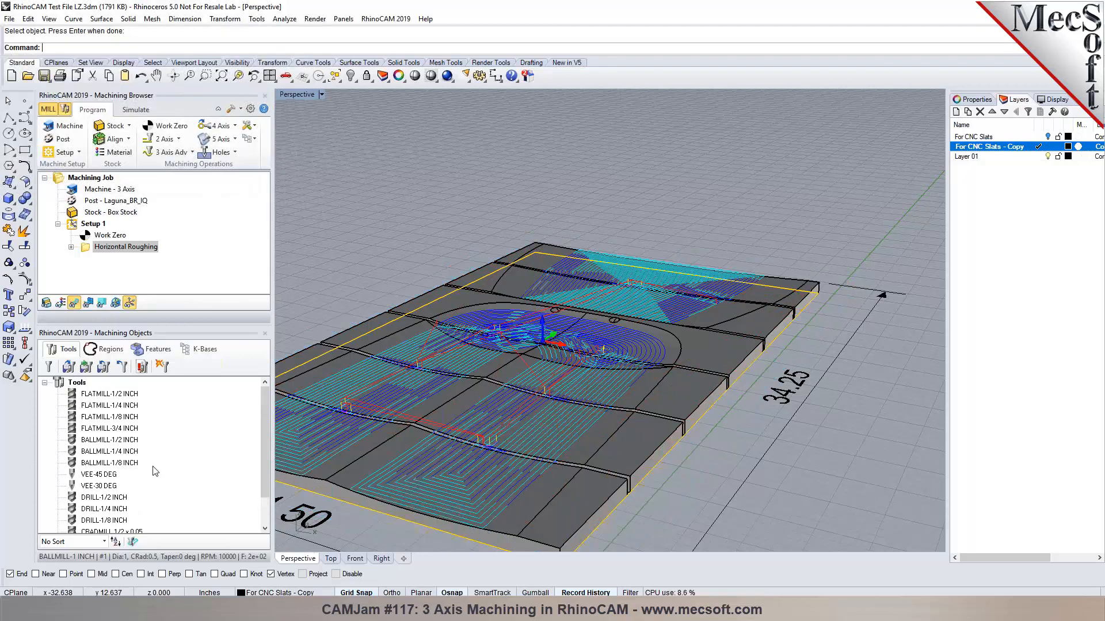
left_click(331, 558)
left_click(312, 561)
scroll(766, 351, "down", 4)
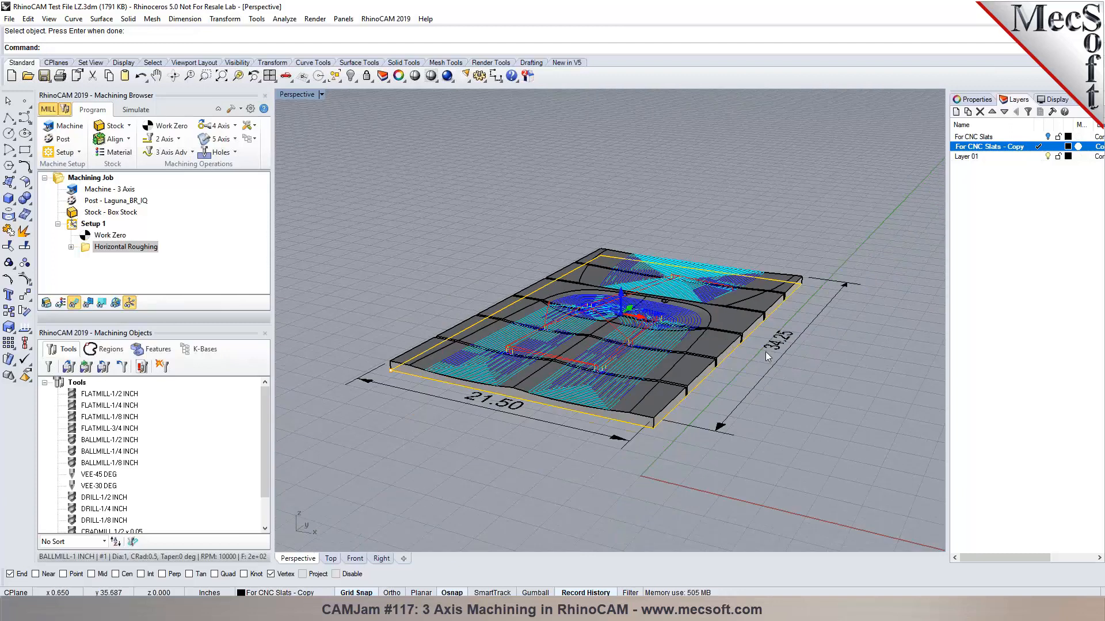
scroll(674, 368, "up", 2)
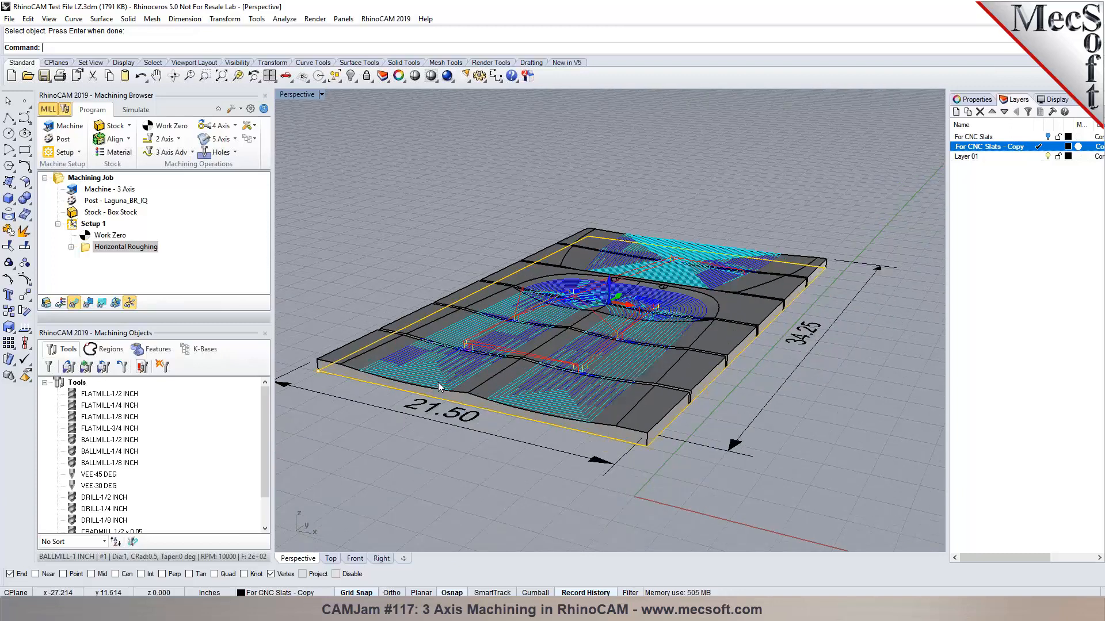
scroll(506, 357, "up", 3)
double_click(87, 247)
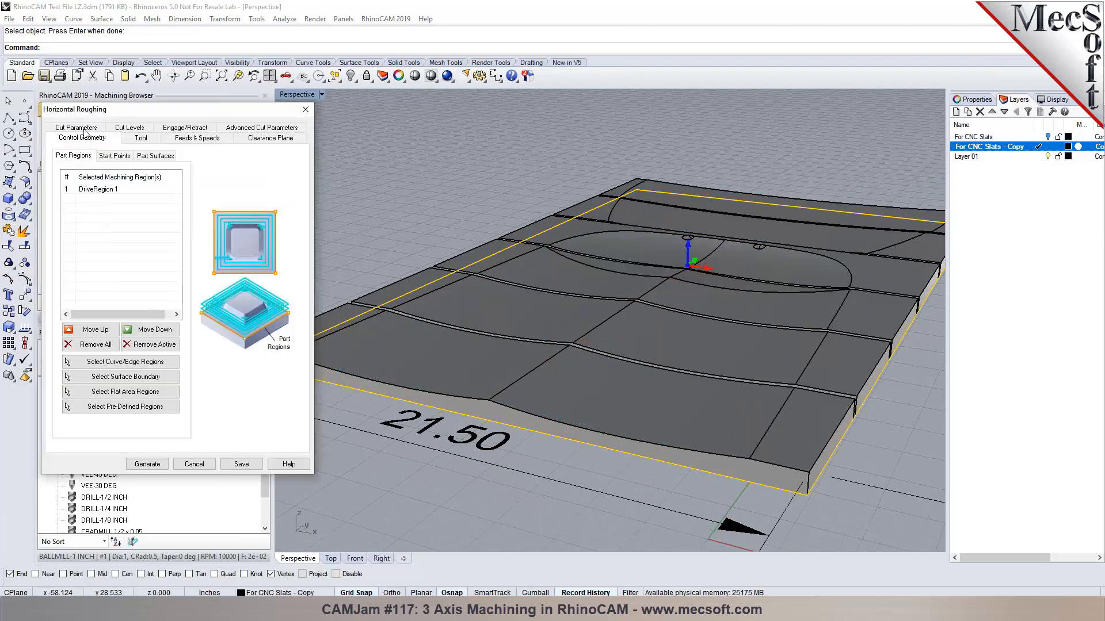
Review the Intol and Fitting Tolerance values across the Cut Parameters, Cut Levels and Advanced tabs.
left_click(82, 129)
left_click(137, 167)
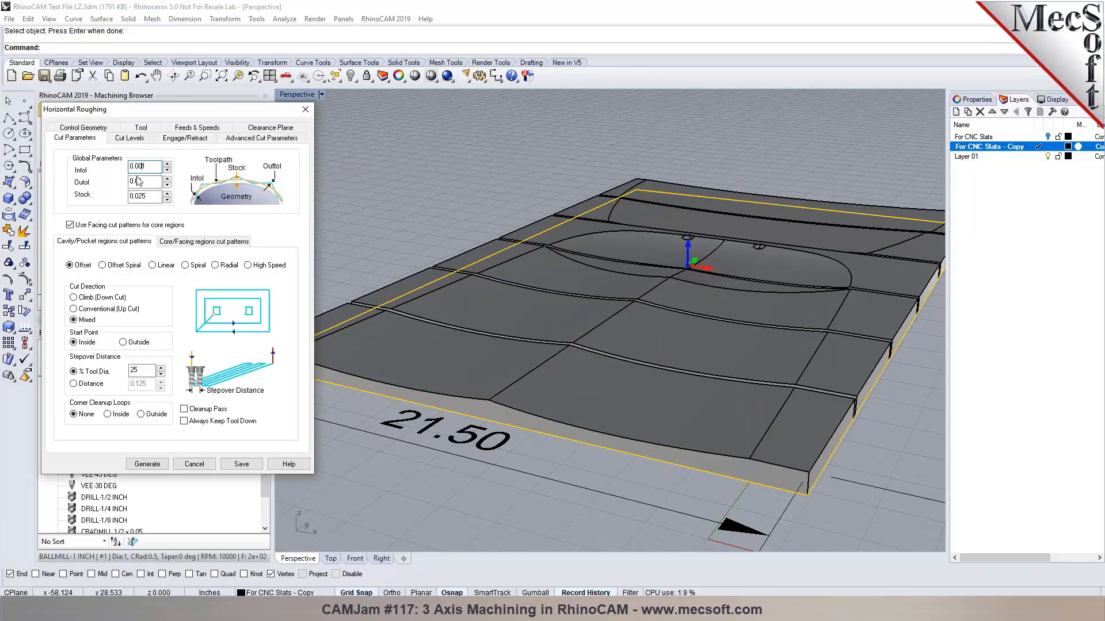
left_click(136, 140)
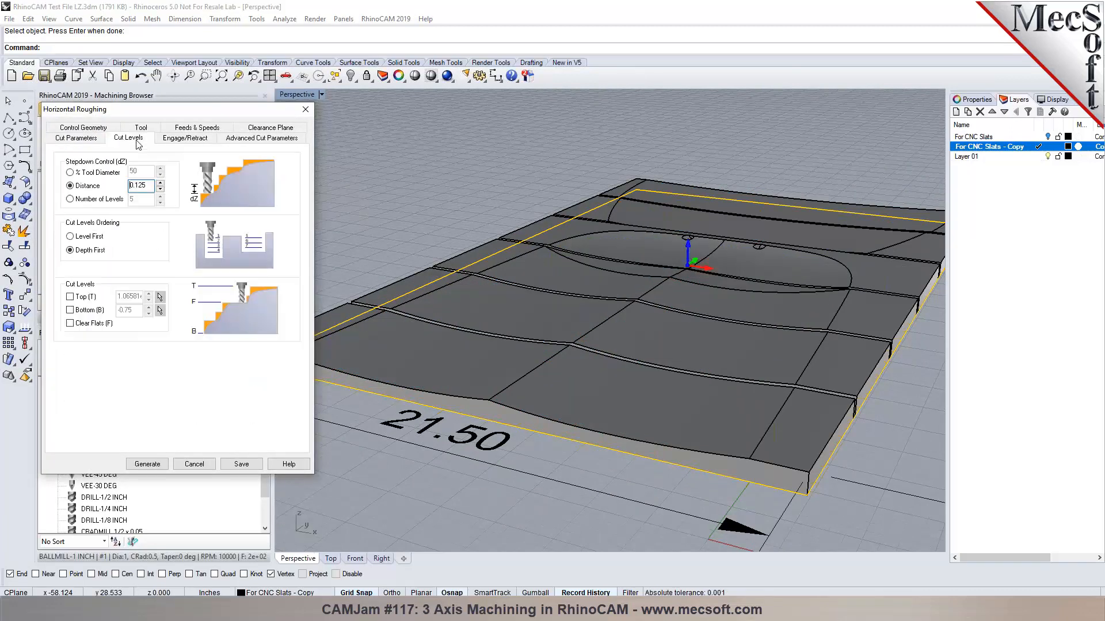
left_click(240, 141)
left_click(171, 241)
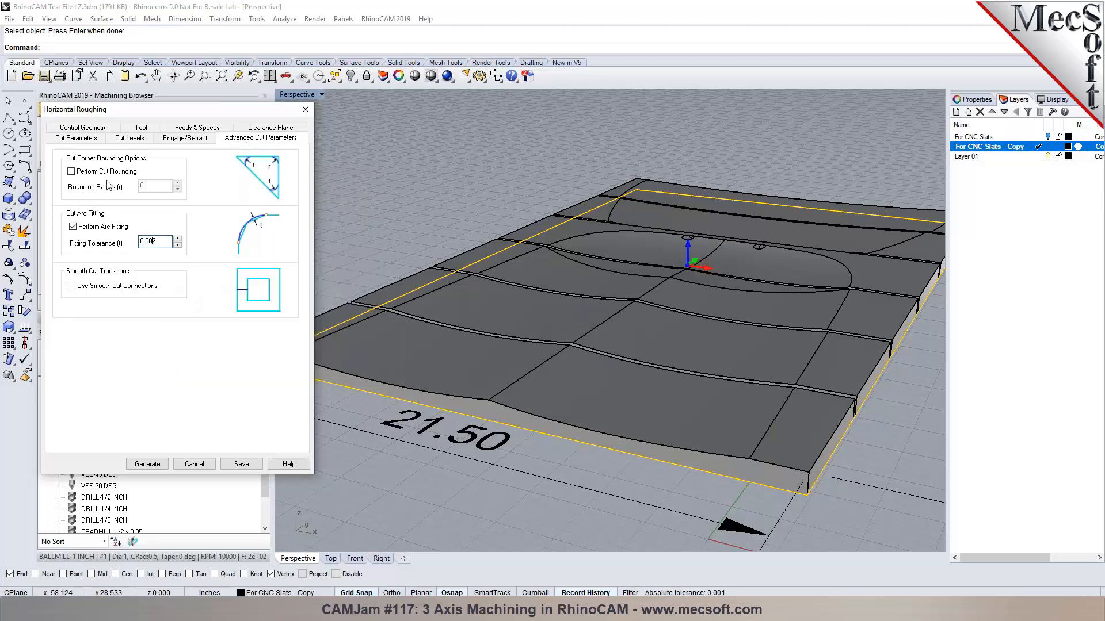
left_click(89, 139)
Set the stepover to 30% tool diameter for both Cavity/Pocket and Core/Facing patterns.
double_click(138, 370)
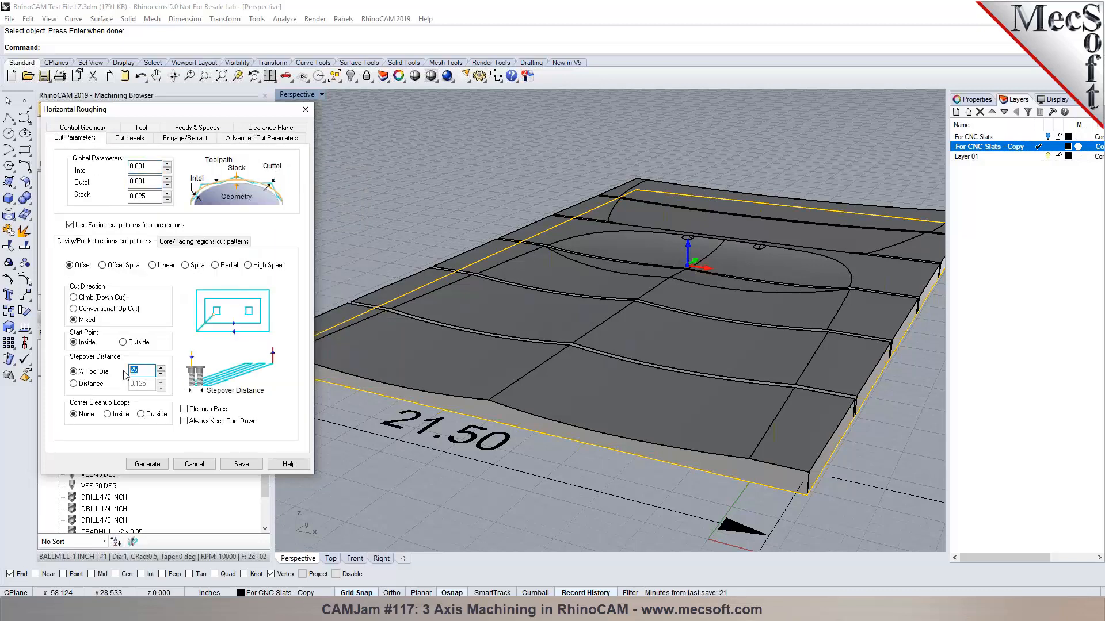
type("30")
left_click(190, 242)
double_click(138, 364)
type("30")
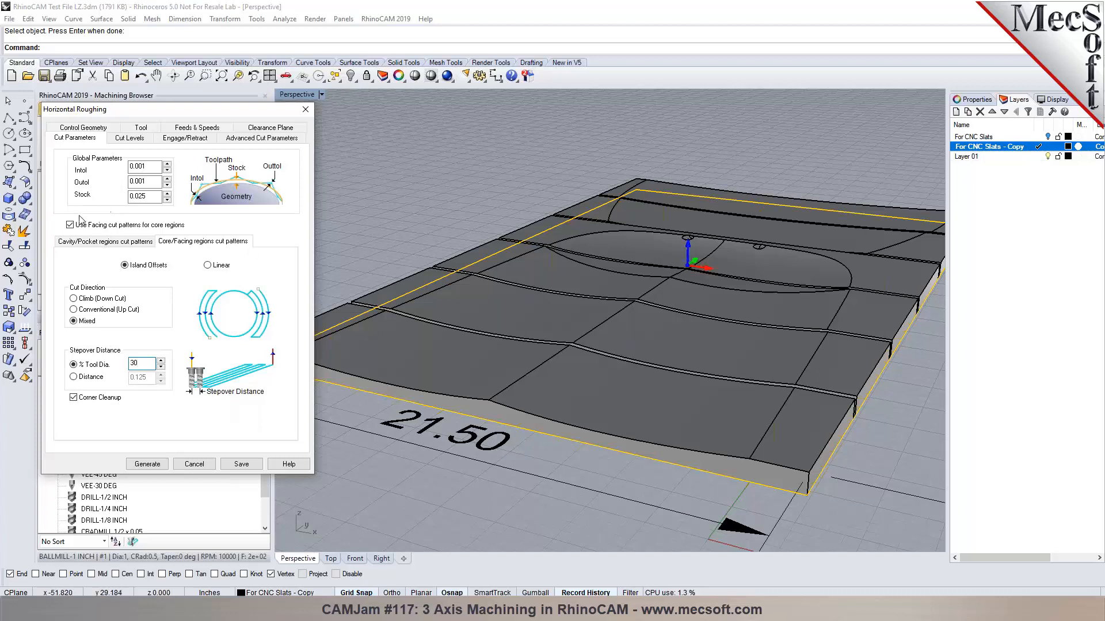
Recheck both cut patterns and the stepdown, then regenerate the roughing toolpath.
left_click(82, 245)
left_click(186, 244)
left_click(127, 247)
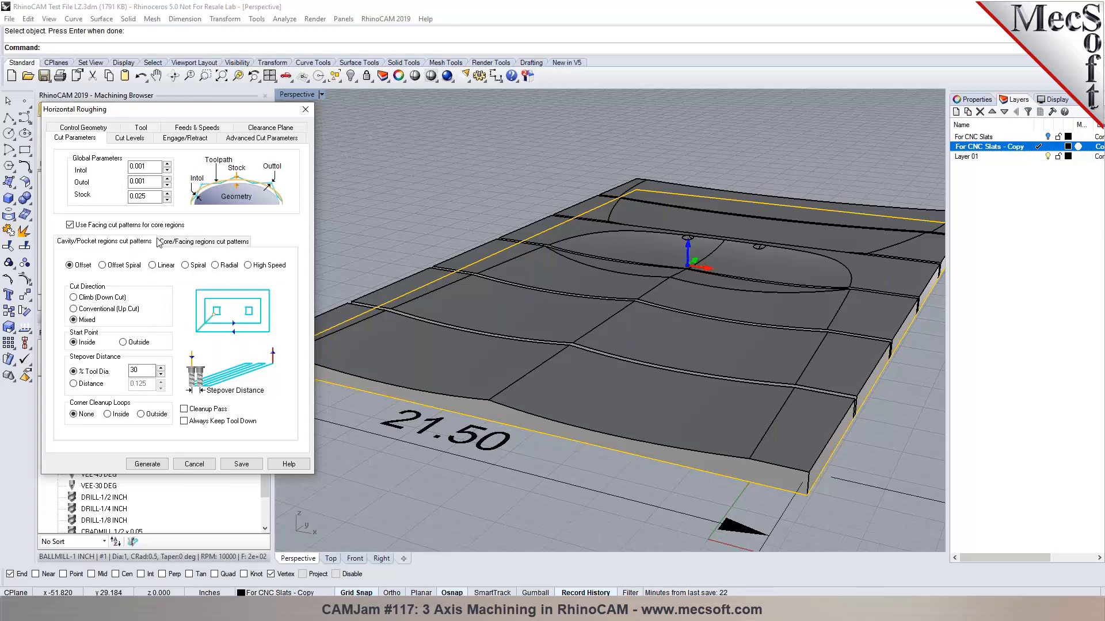
left_click(129, 138)
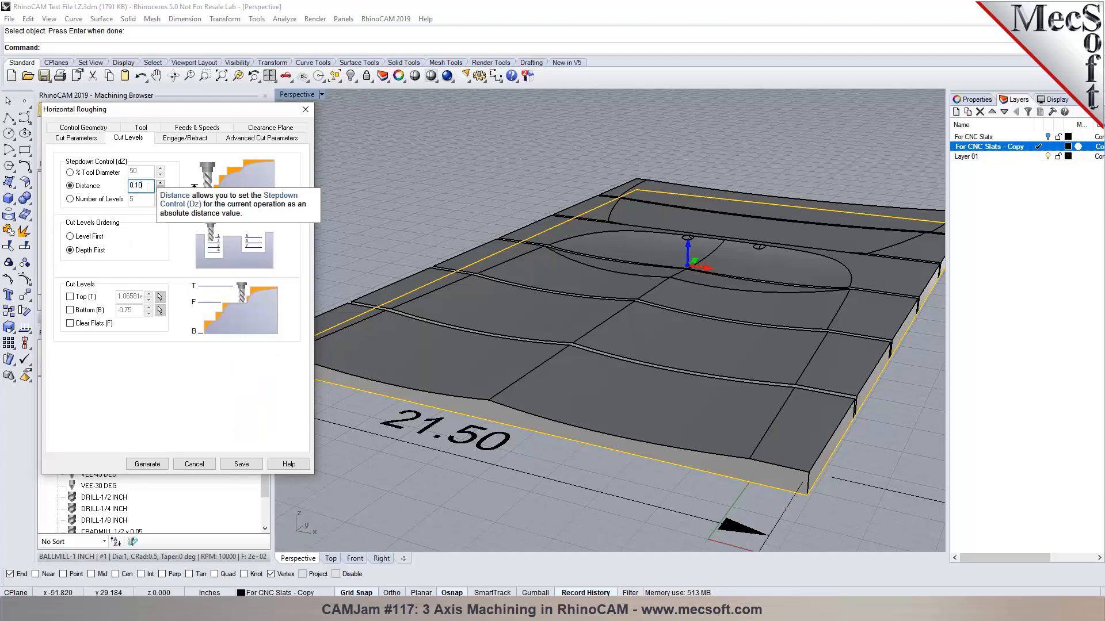
left_click(151, 466)
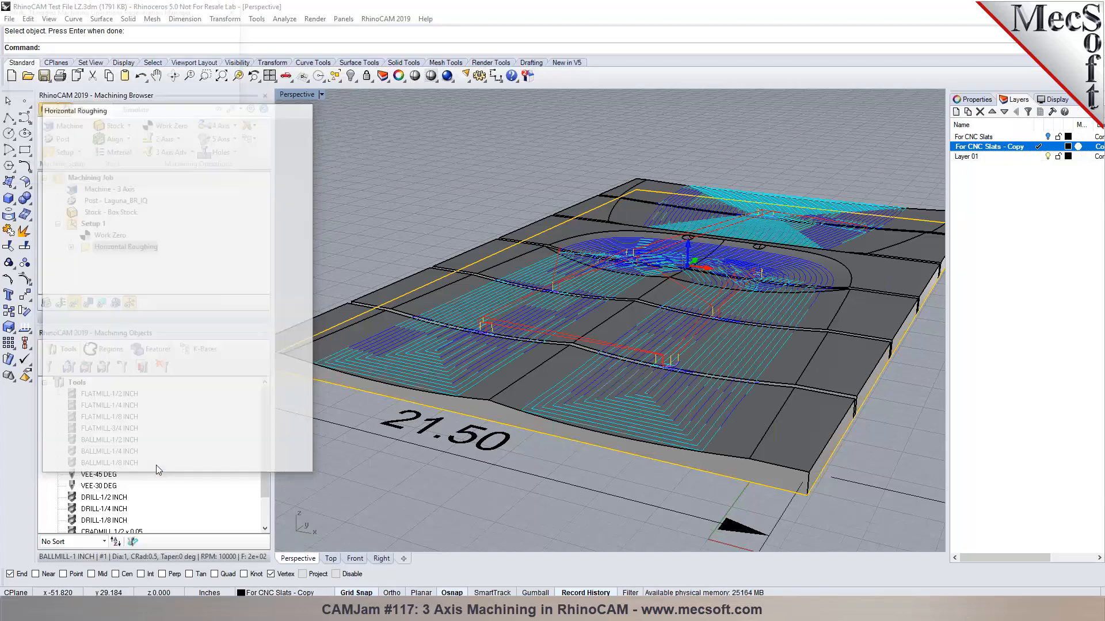
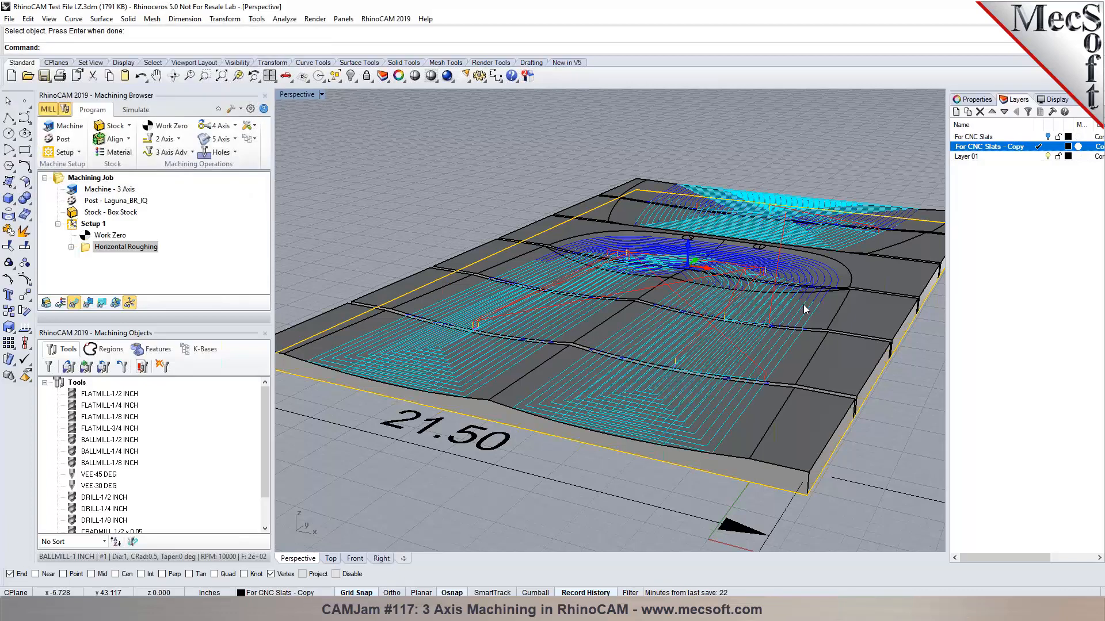
Inspect the roughing toolpath with hidden areas and rapids shown, isolating the Z -0.1750 level.
scroll(796, 298, "up", 2)
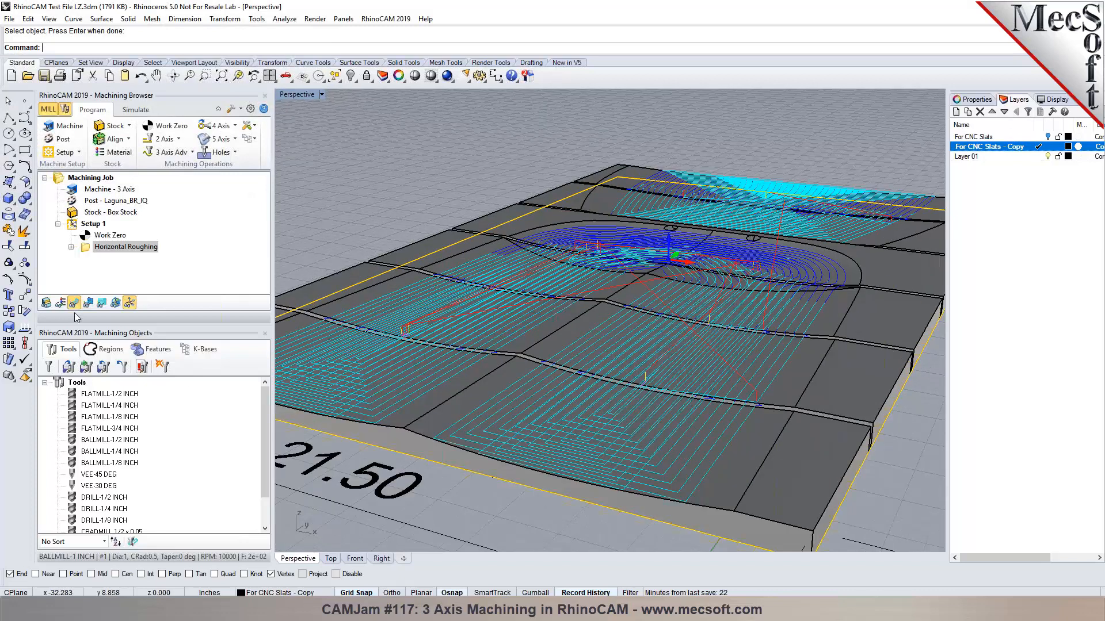
left_click(94, 305)
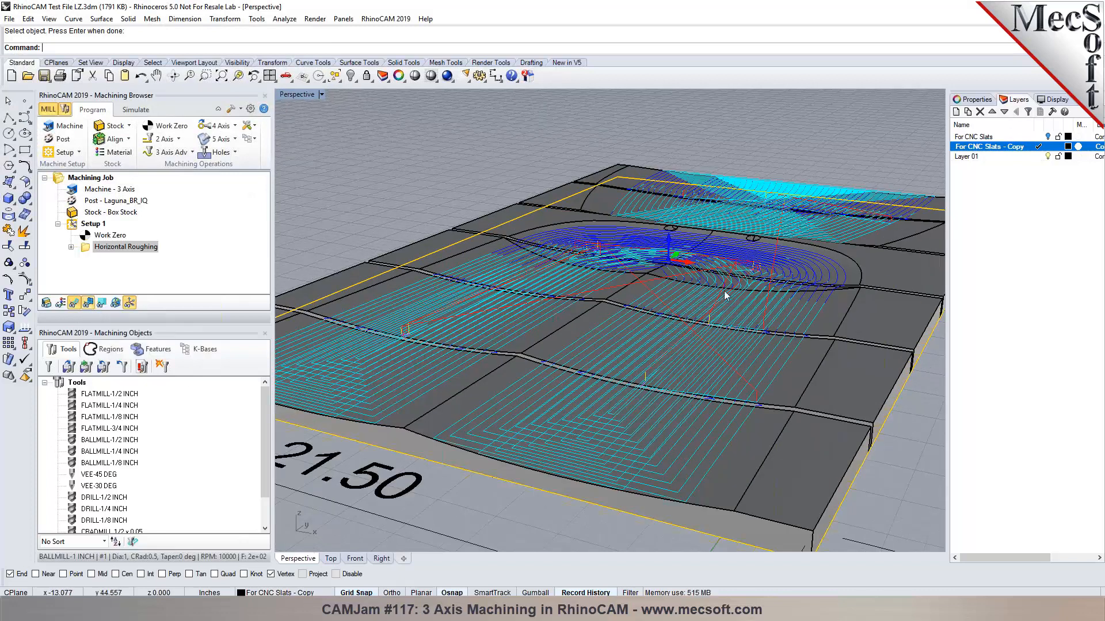
left_click(101, 303)
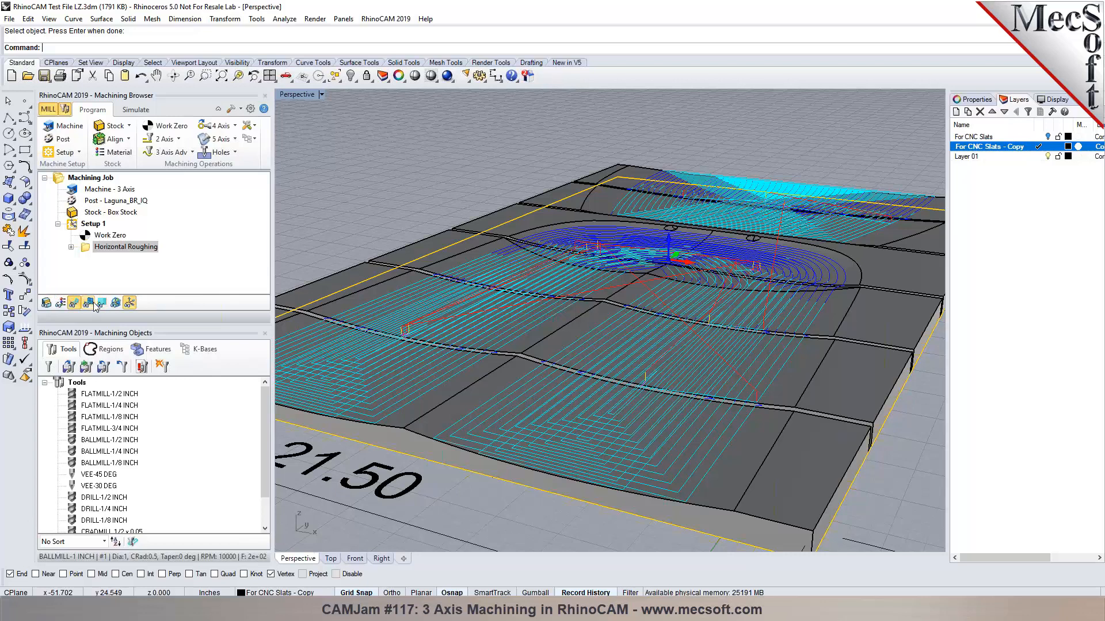
right_click_drag(844, 285, 732, 298)
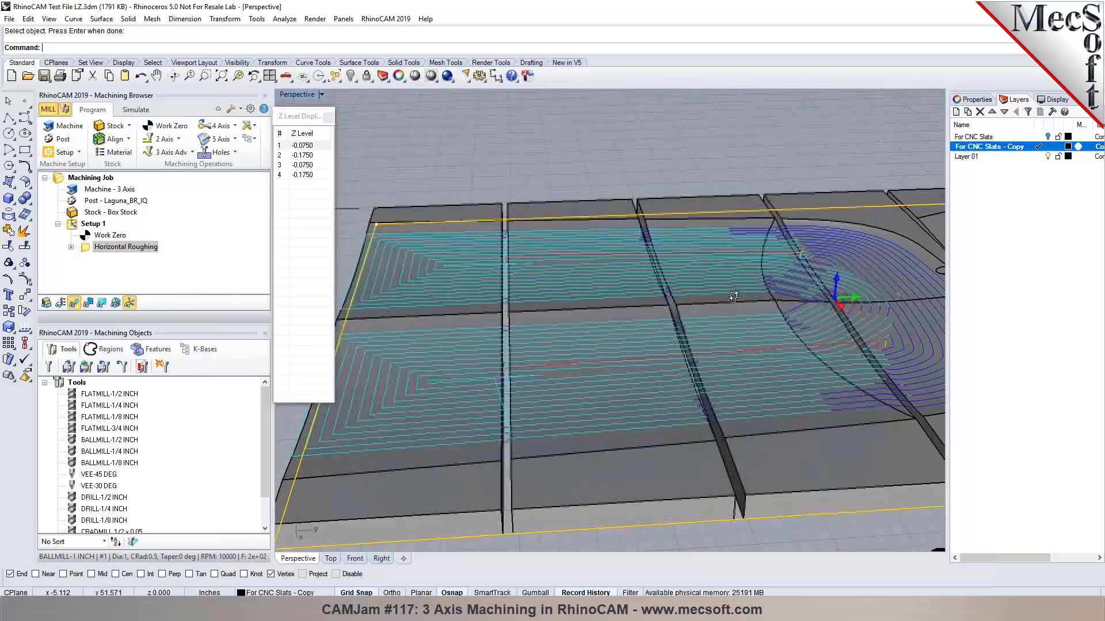
scroll(733, 298, "down", 4)
scroll(748, 288, "up", 6)
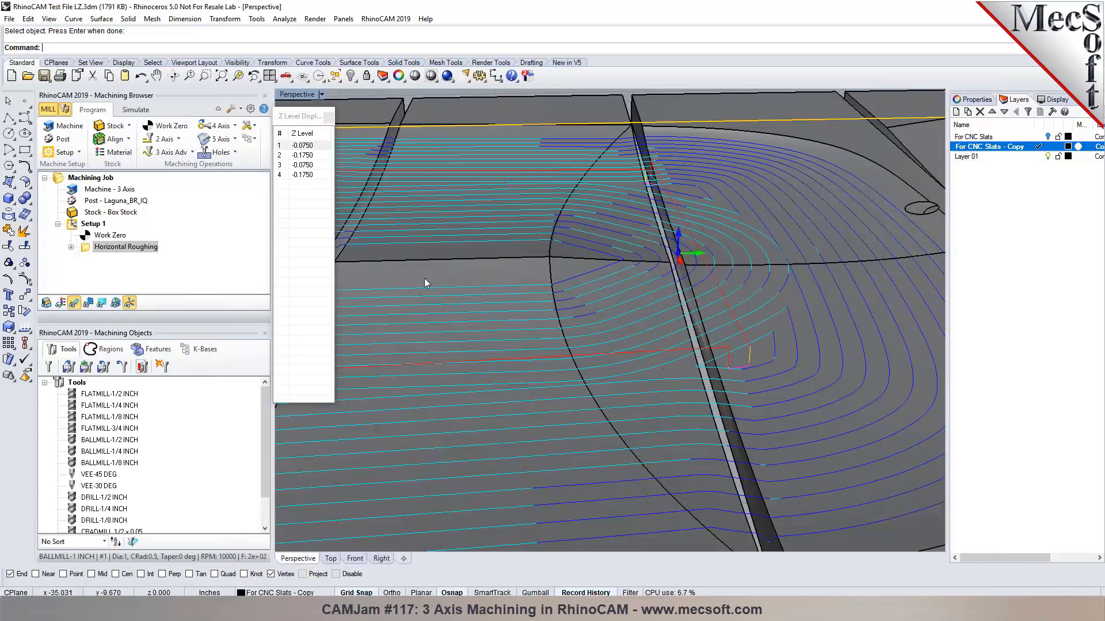
left_click(303, 155)
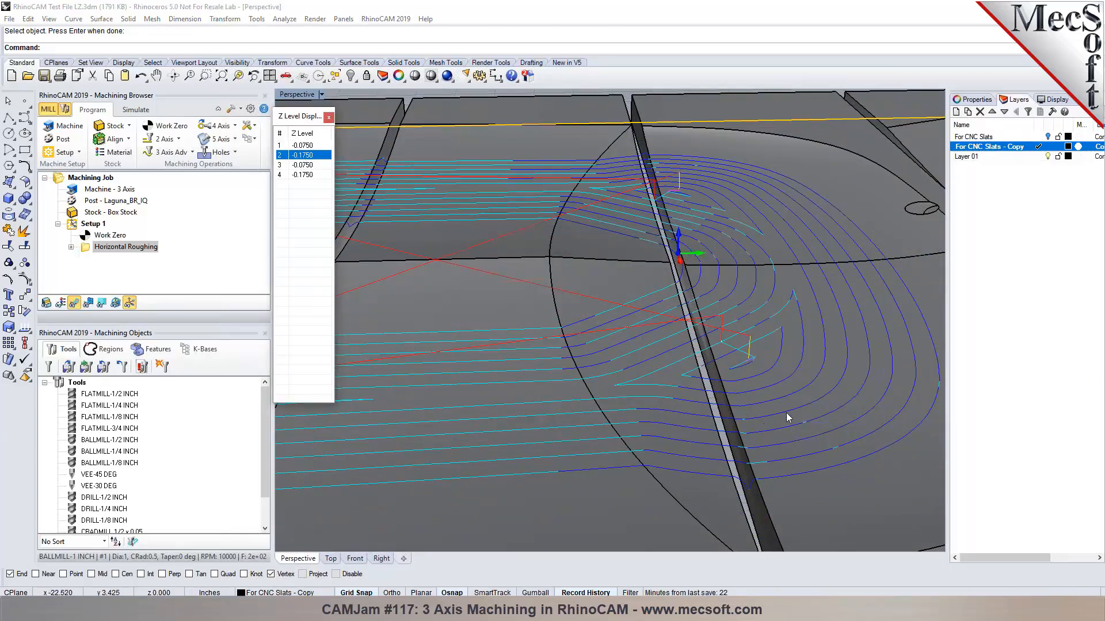
scroll(717, 316, "down", 8)
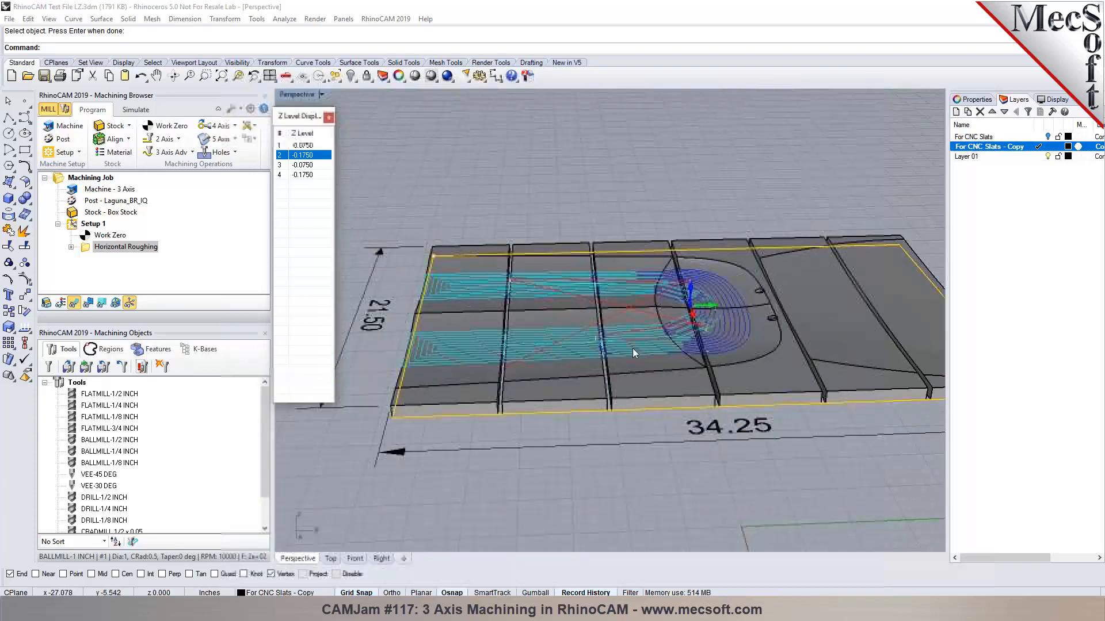
right_click_drag(737, 347, 792, 352)
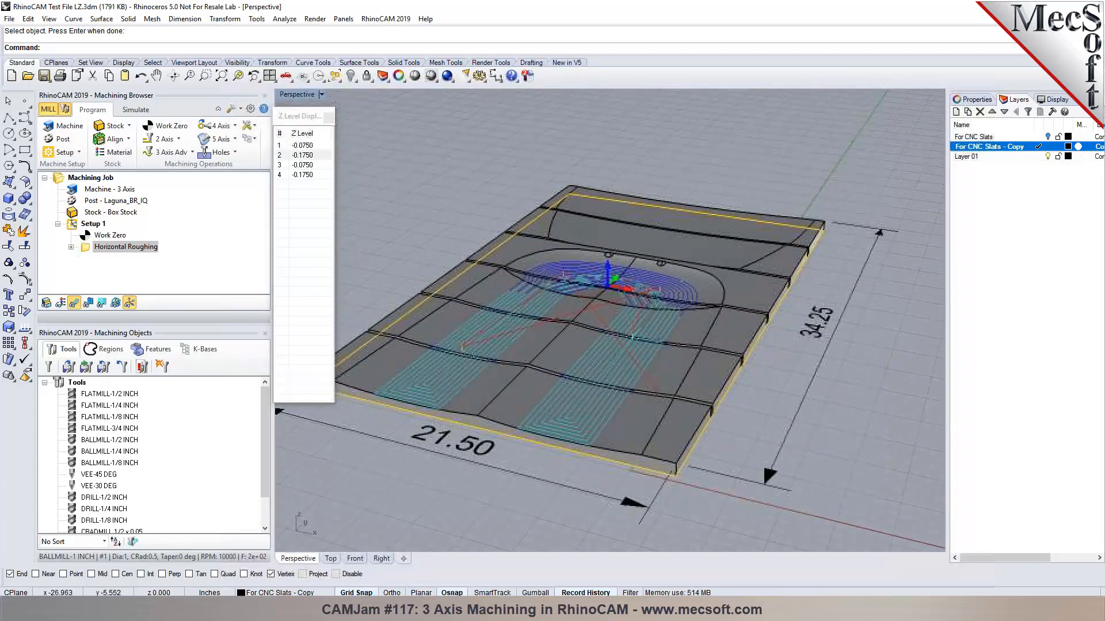
left_click(328, 118)
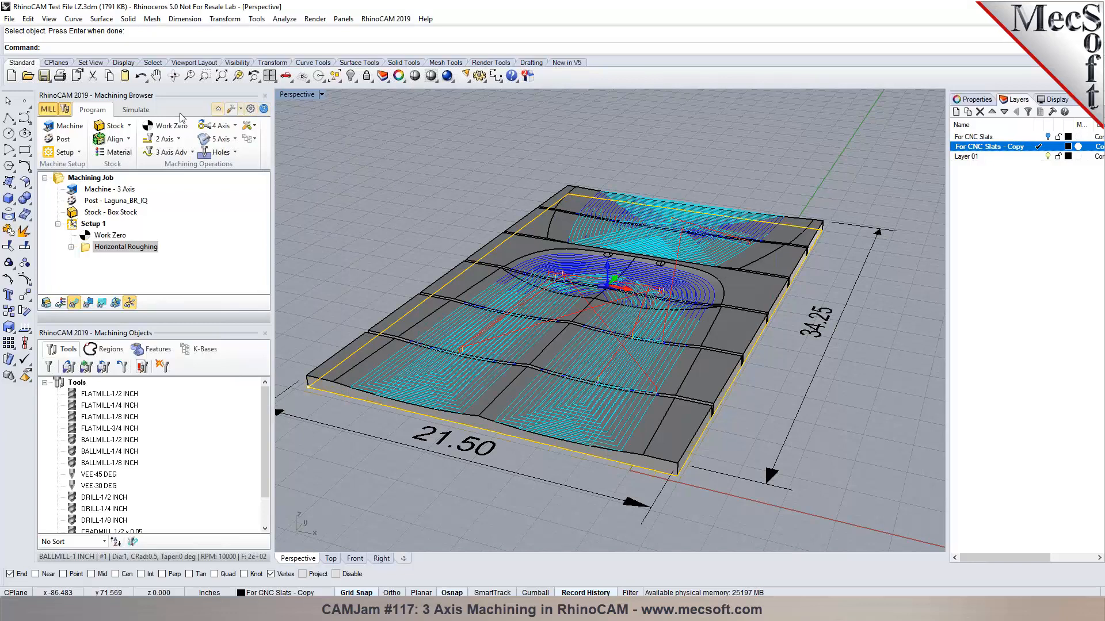
Simulate Horizontal Roughing to the end, then reset the stock to uncut.
left_click(136, 109)
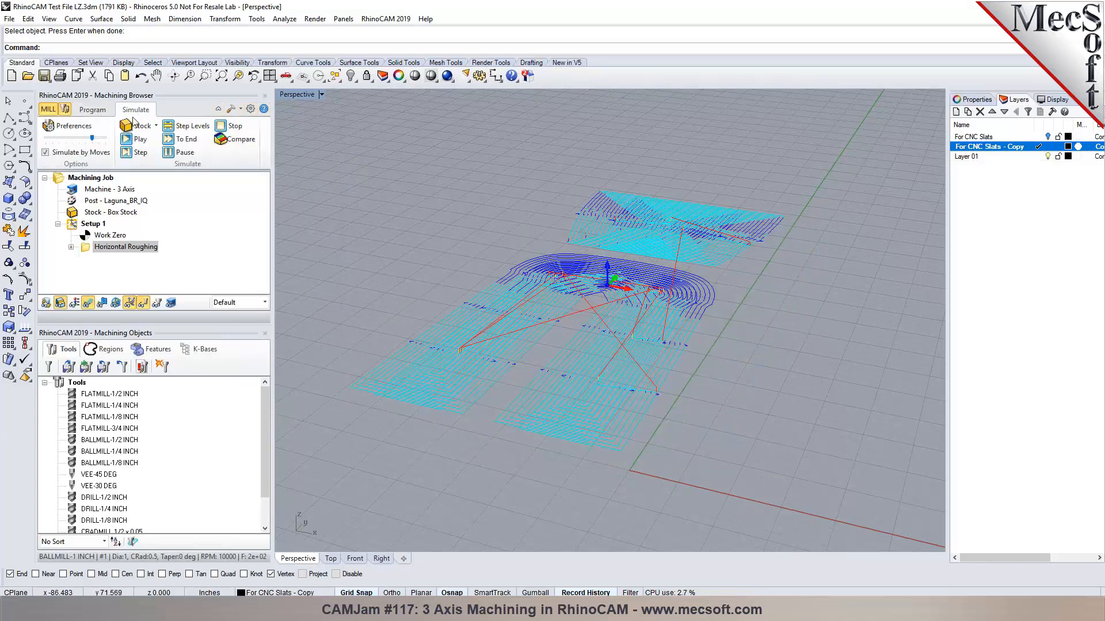
left_click(88, 252)
left_click(138, 139)
left_click(79, 153)
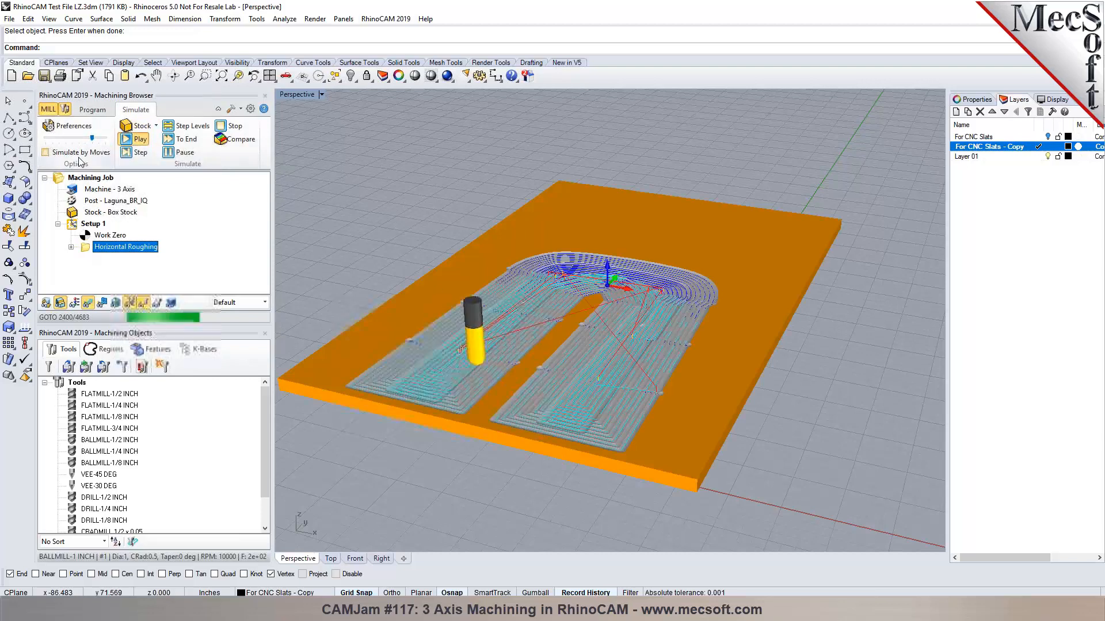
left_click(180, 140)
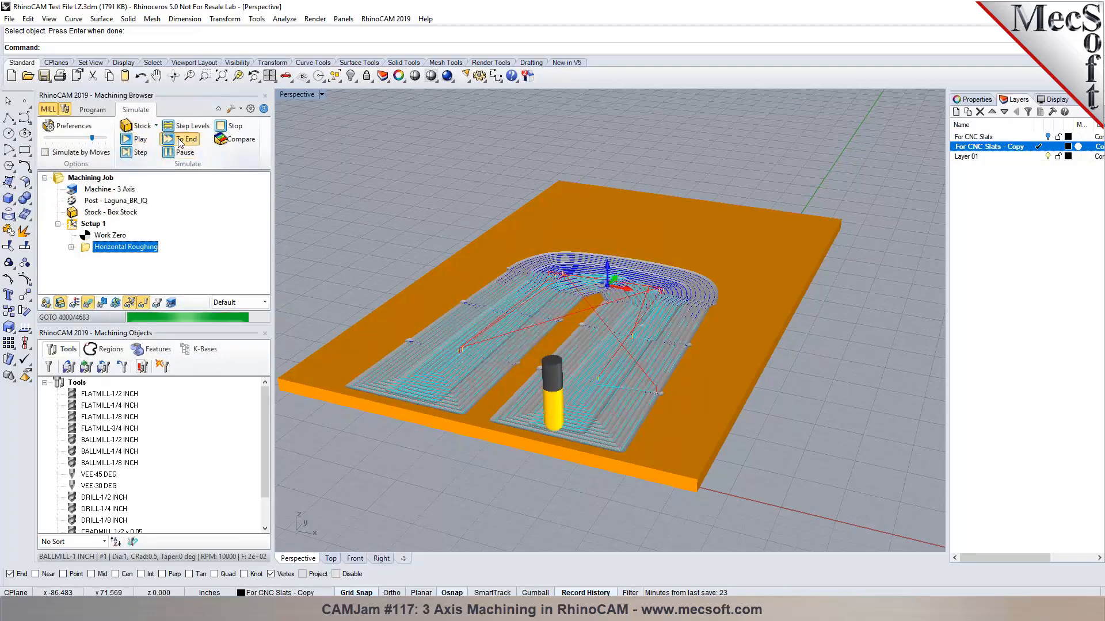
left_click(103, 248)
Rerun the roughing simulation at adjusted speed with toolpath hidden, finishing it with To End.
left_click(134, 140)
mouse_move(93, 138)
left_mouse_down()
mouse_move(68, 139)
mouse_move(98, 141)
left_mouse_up()
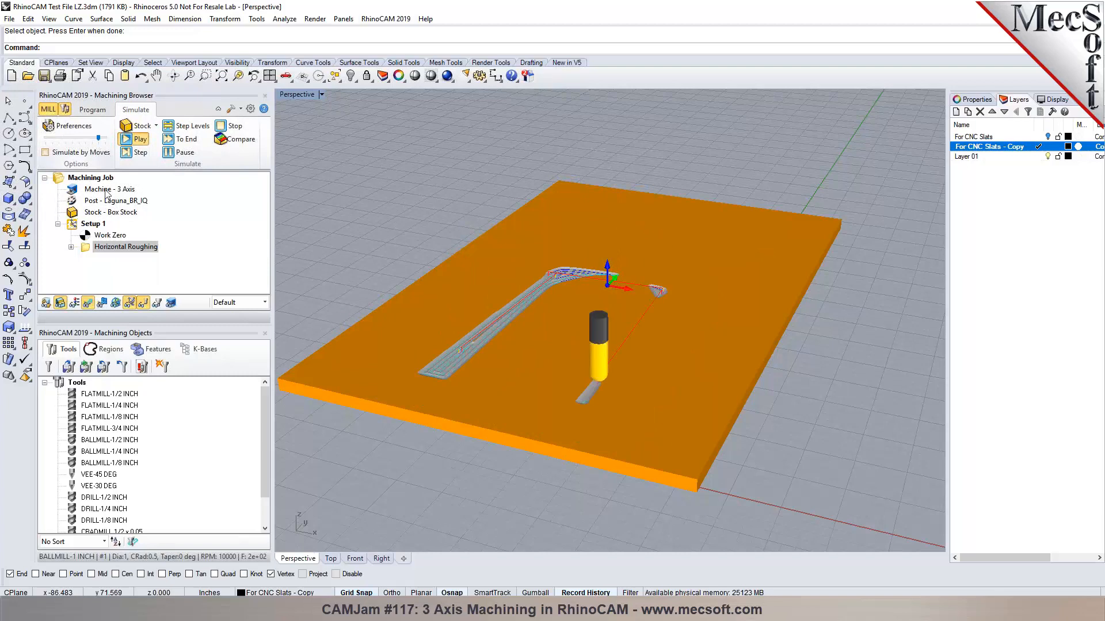
left_click(87, 304)
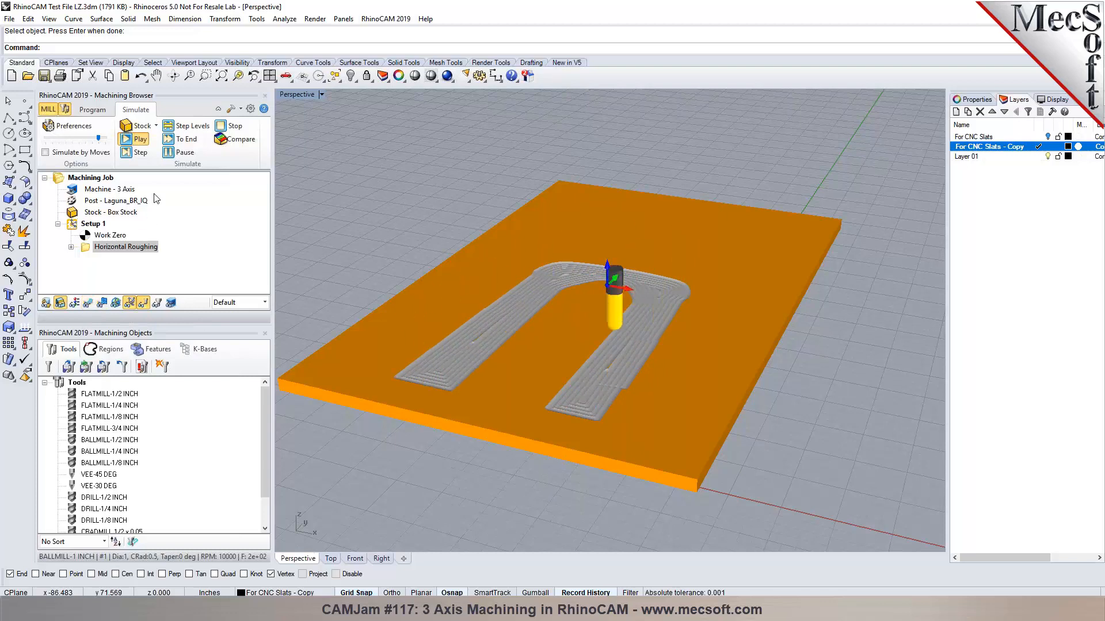
left_click(179, 148)
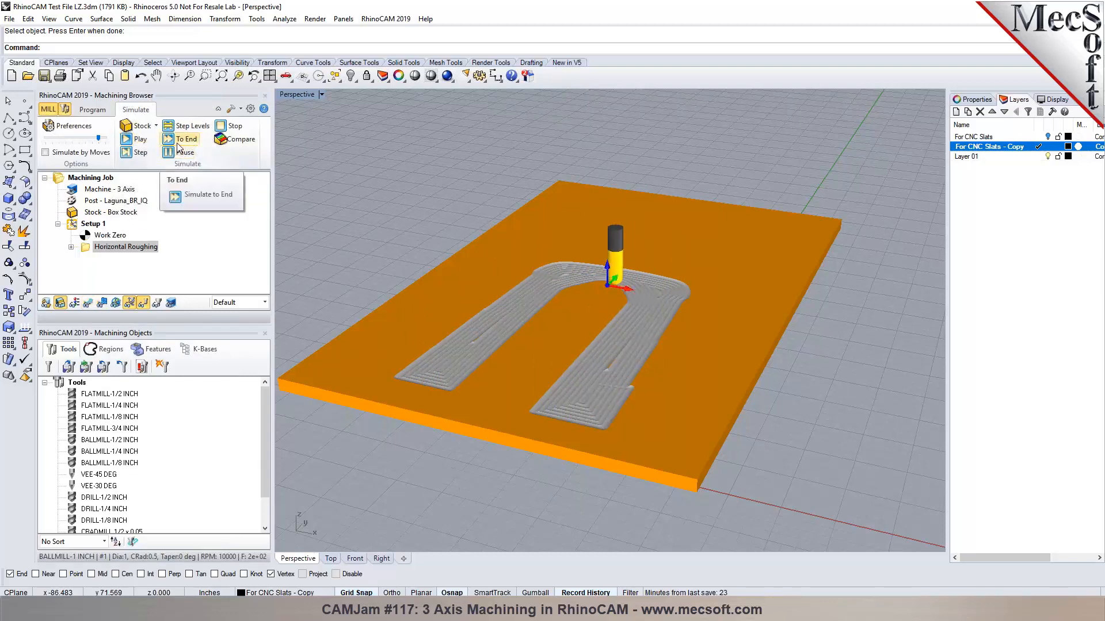
left_click(181, 140)
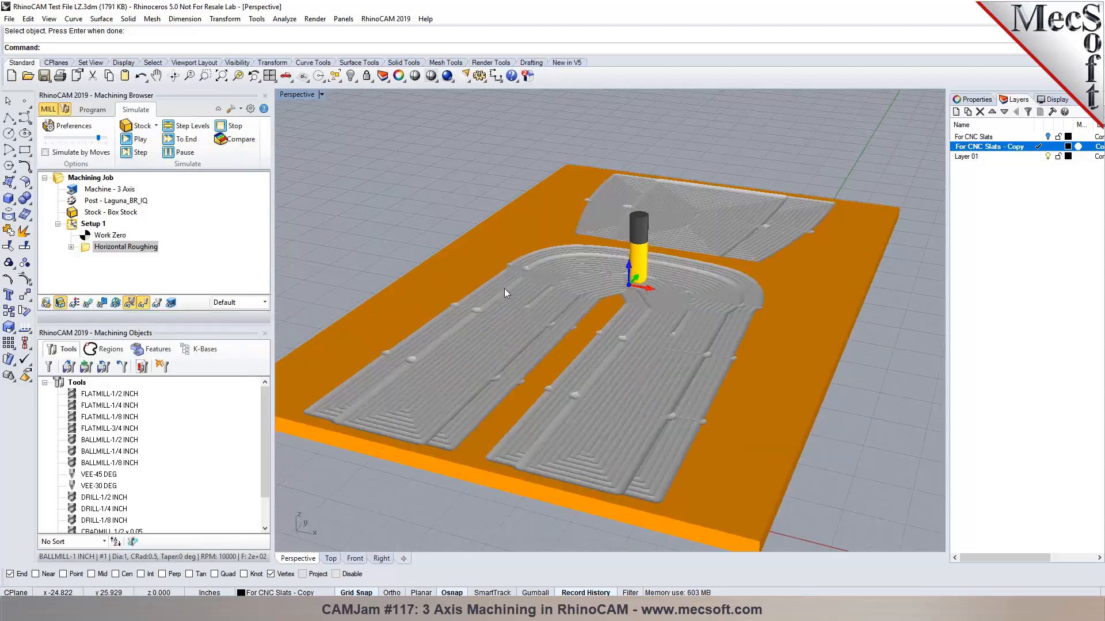
scroll(504, 289, "up", 2)
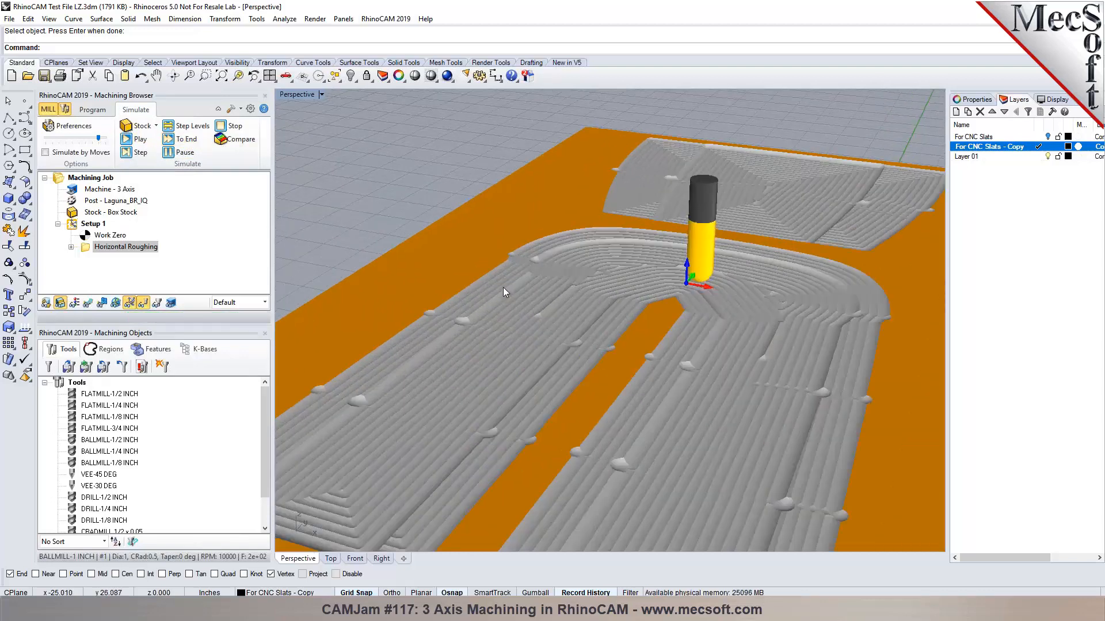
scroll(503, 288, "down", 2)
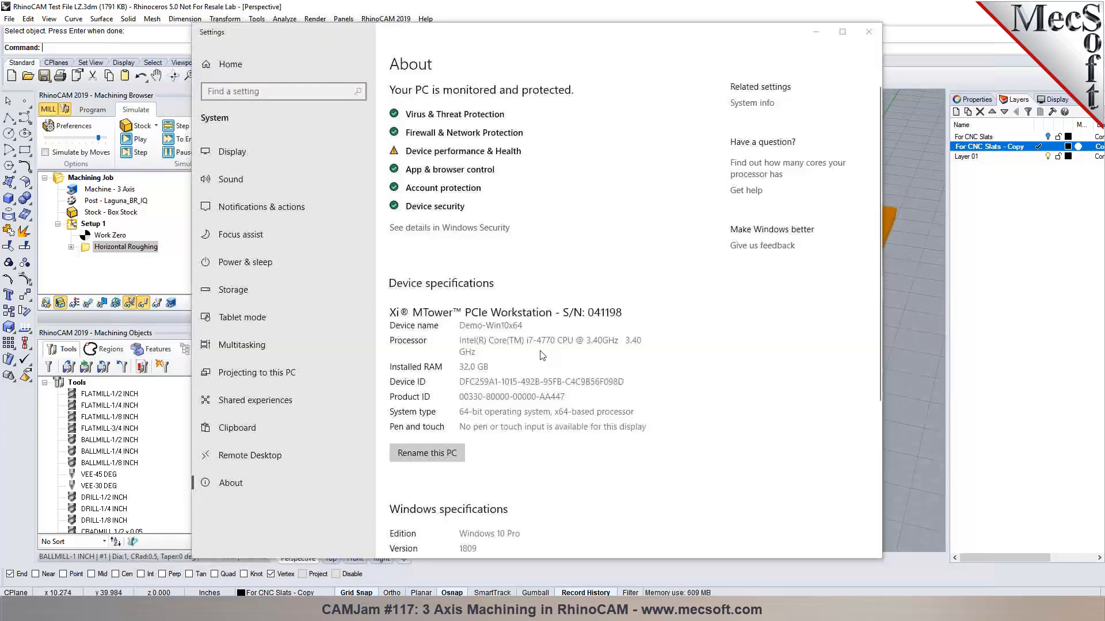
scroll(538, 340, "down", 4)
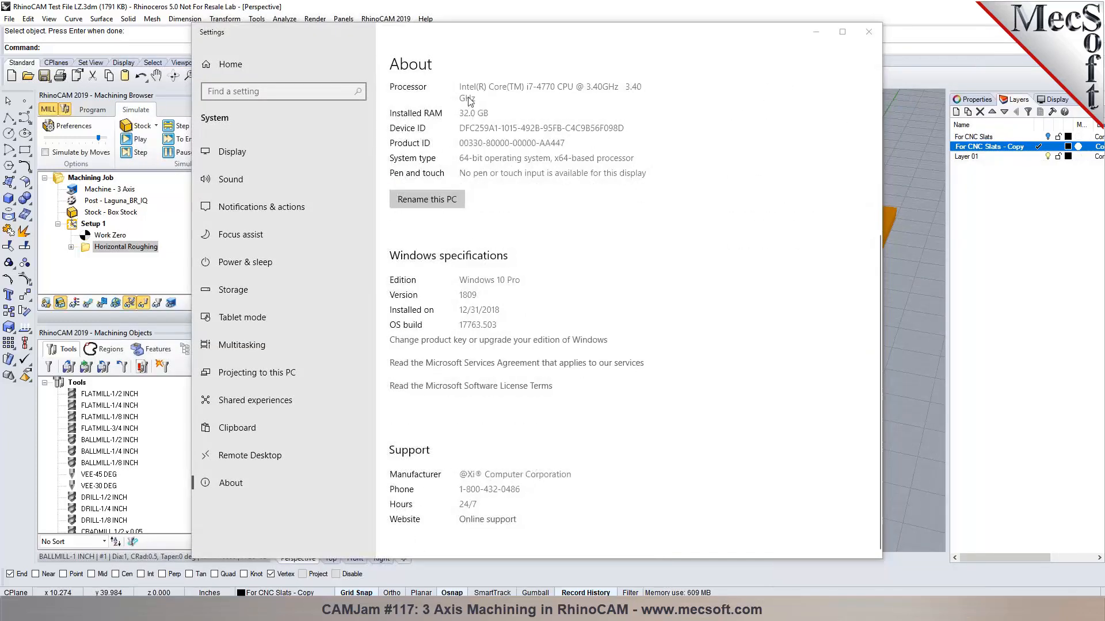
Close the Windows Settings About page to bring Rhino back into view.
left_click(869, 33)
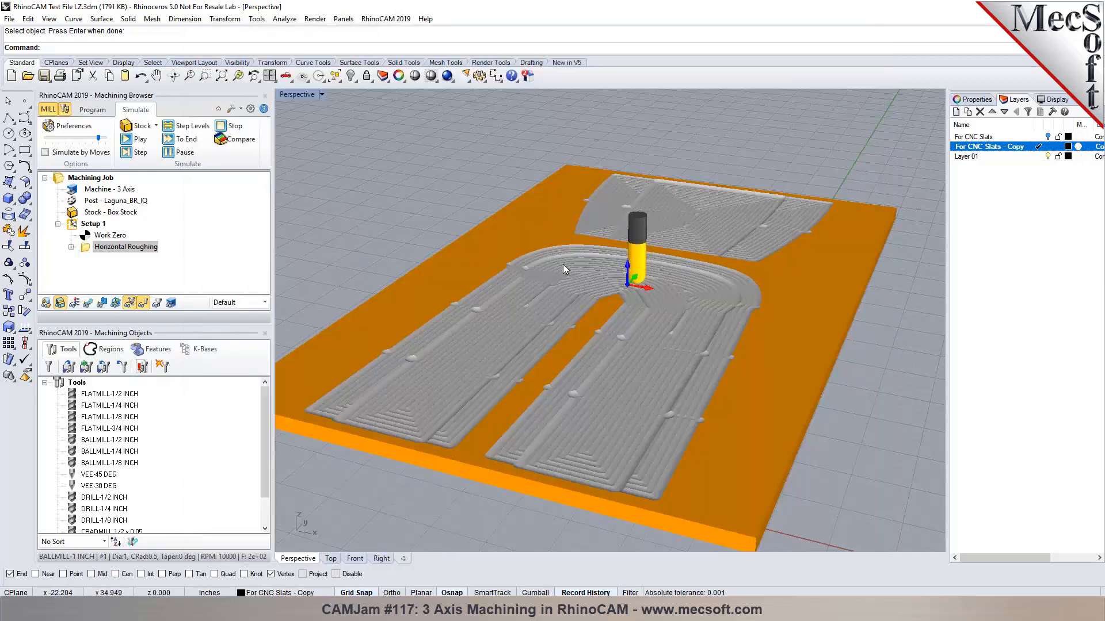
Switch back to the Program tab and zoom around the roughed slat model.
left_click(94, 110)
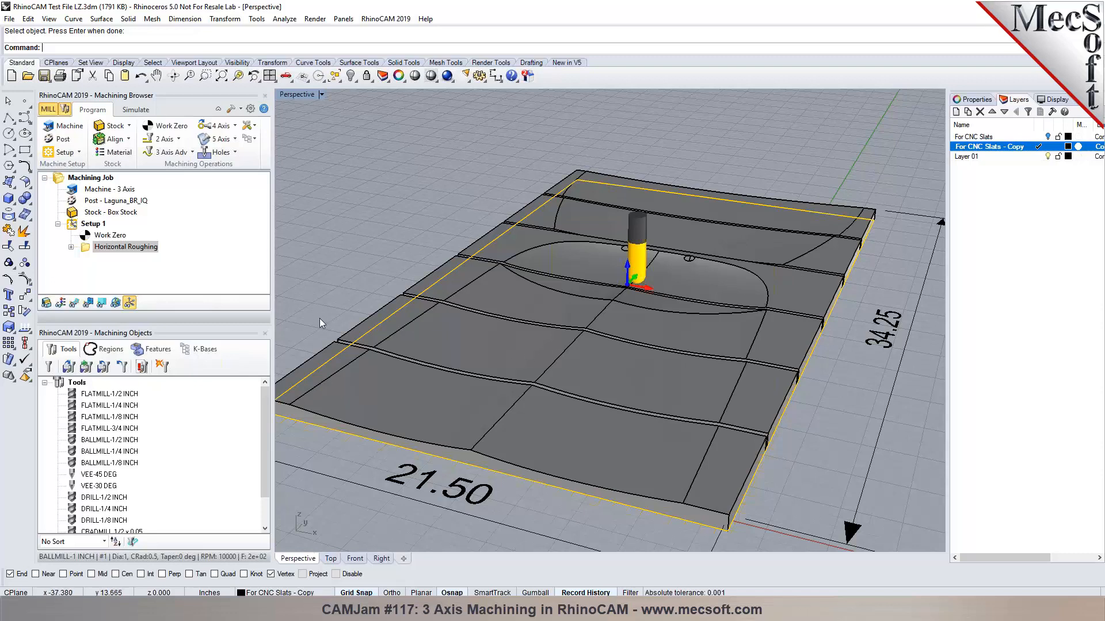
scroll(349, 397, "up", 2)
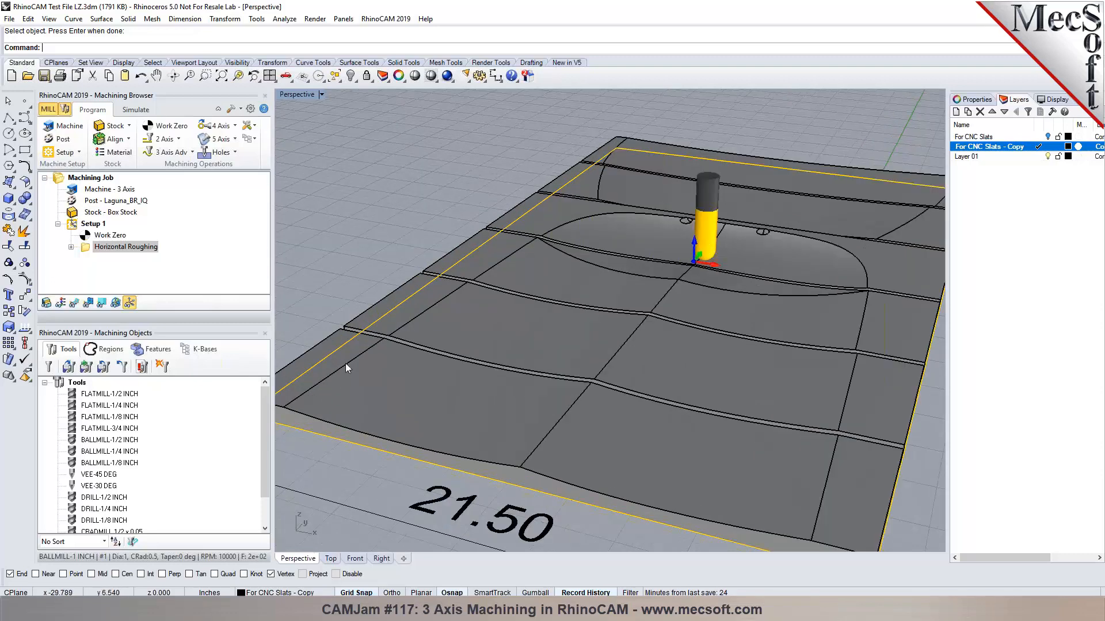
scroll(498, 422, "up", 4)
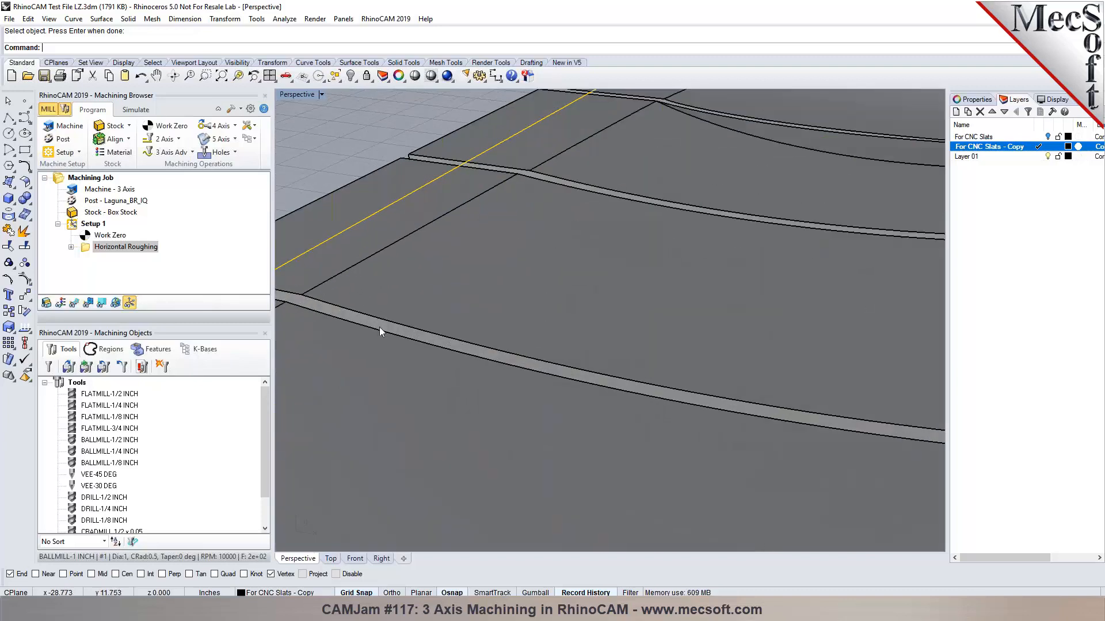
scroll(485, 318, "down", 2)
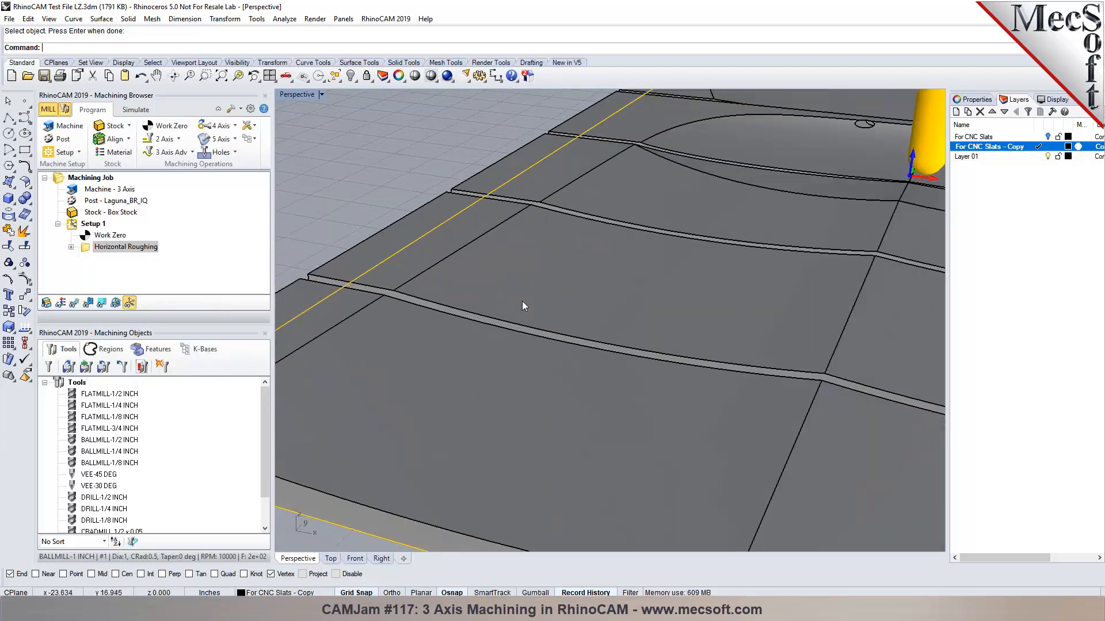
scroll(558, 278, "down", 3)
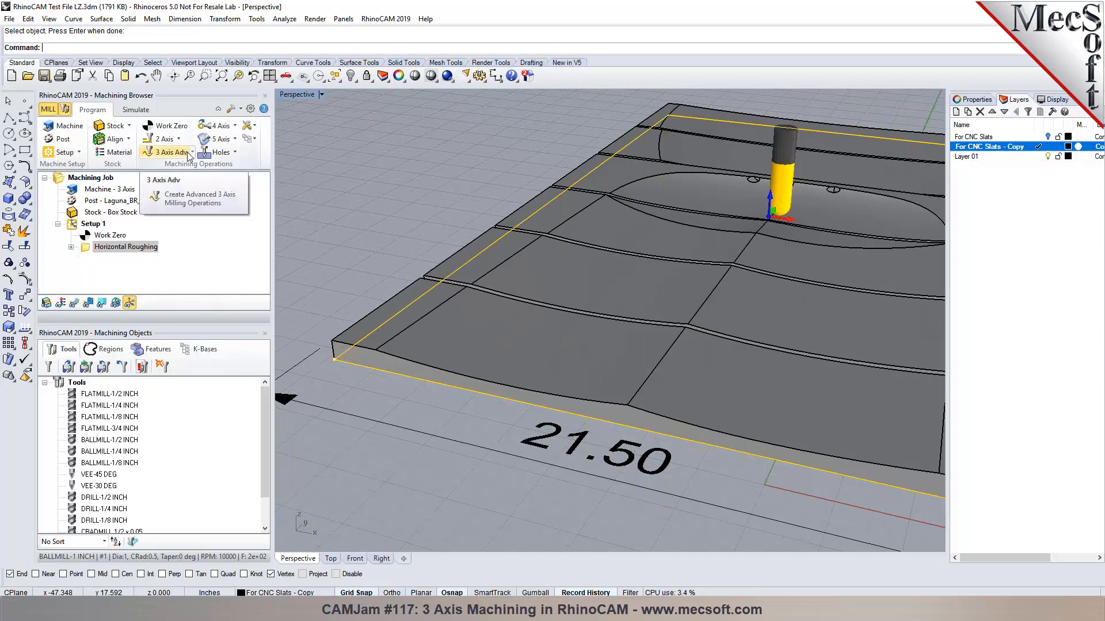
Create a Parallel Finishing operation and set the lower-front slat surface as its only region.
left_click(189, 156)
left_click(169, 210)
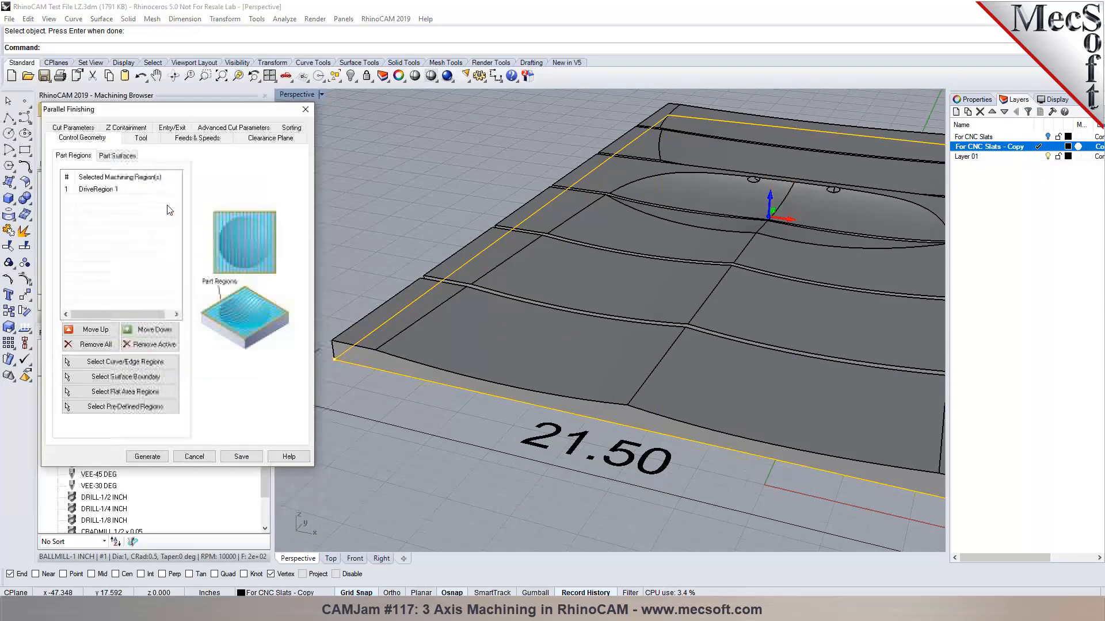
left_click(134, 156)
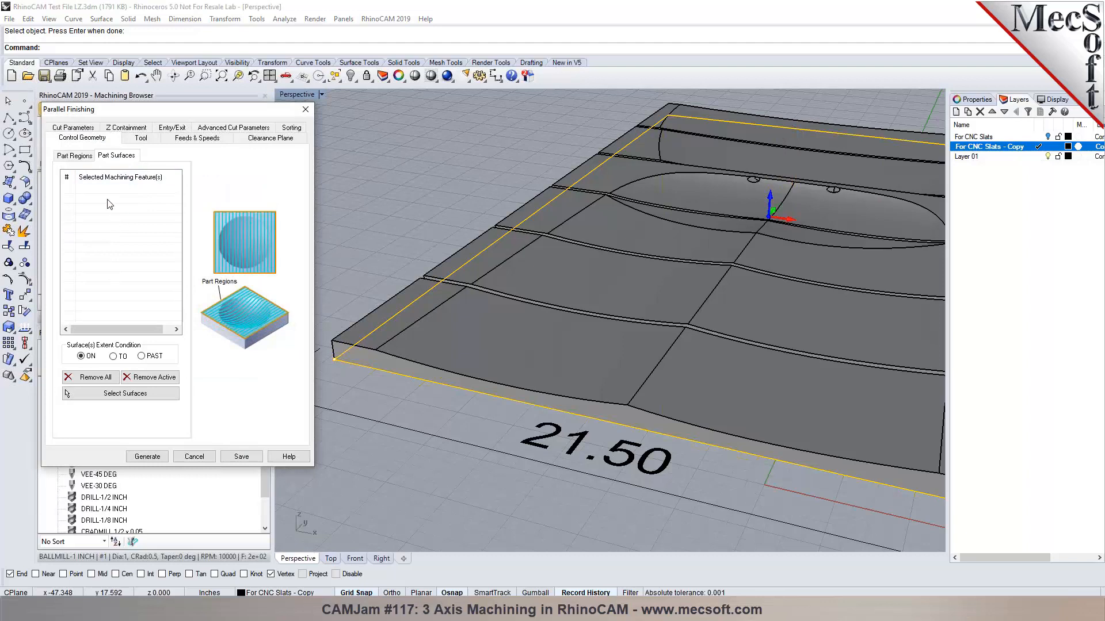
left_click(73, 155)
left_click(94, 346)
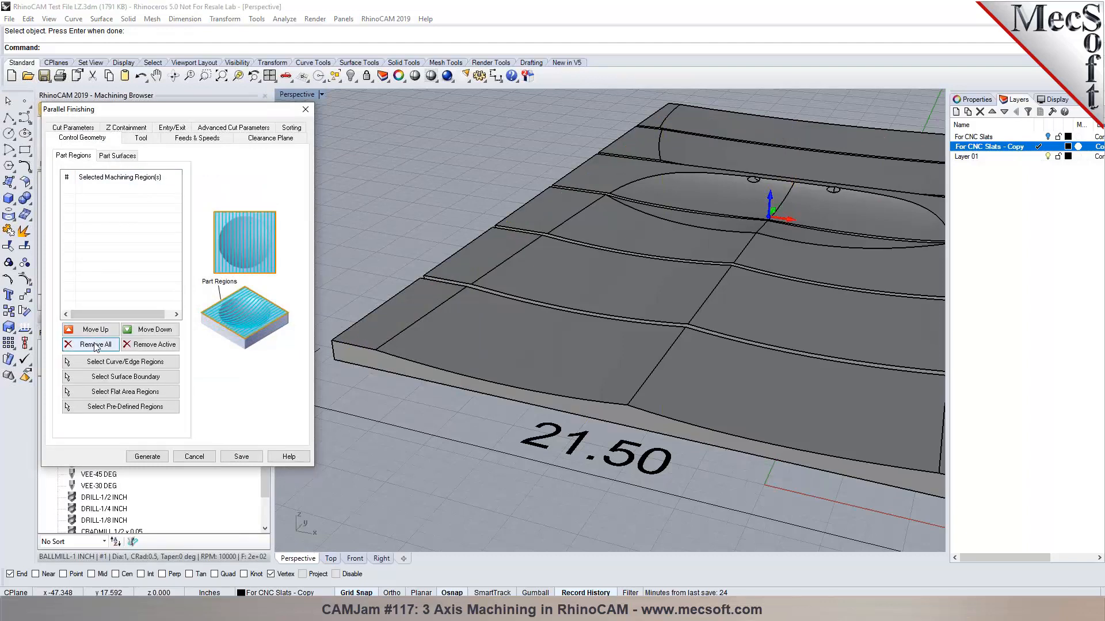
left_click(126, 377)
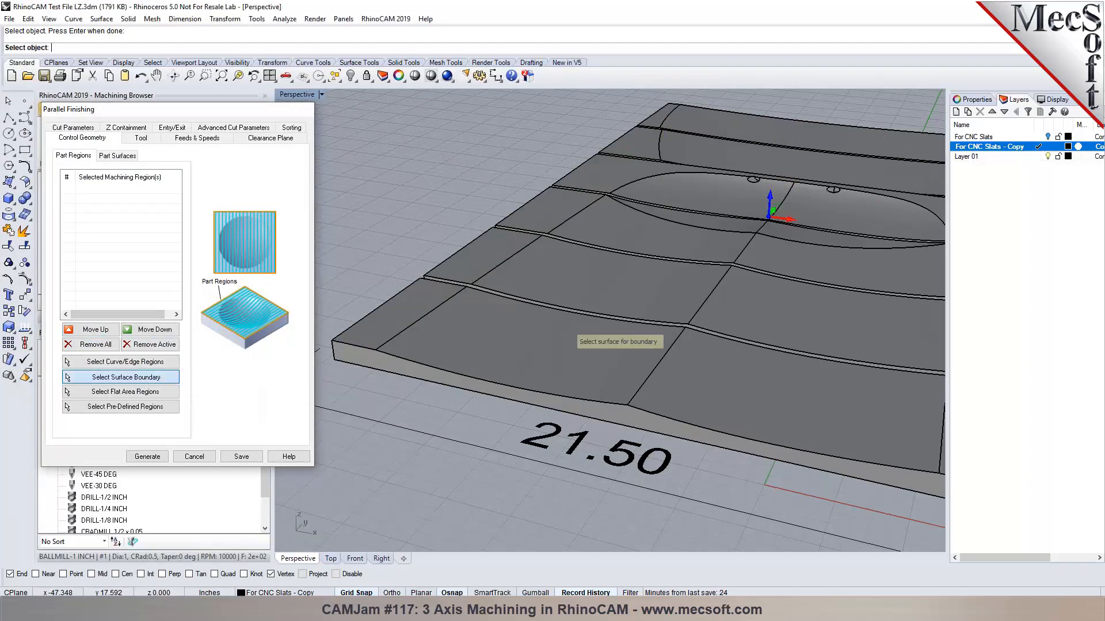
left_click(502, 365)
key("Return")
Pick the slat surfaces, the narrow left strip and both upper surfaces as part surfaces.
left_click(136, 156)
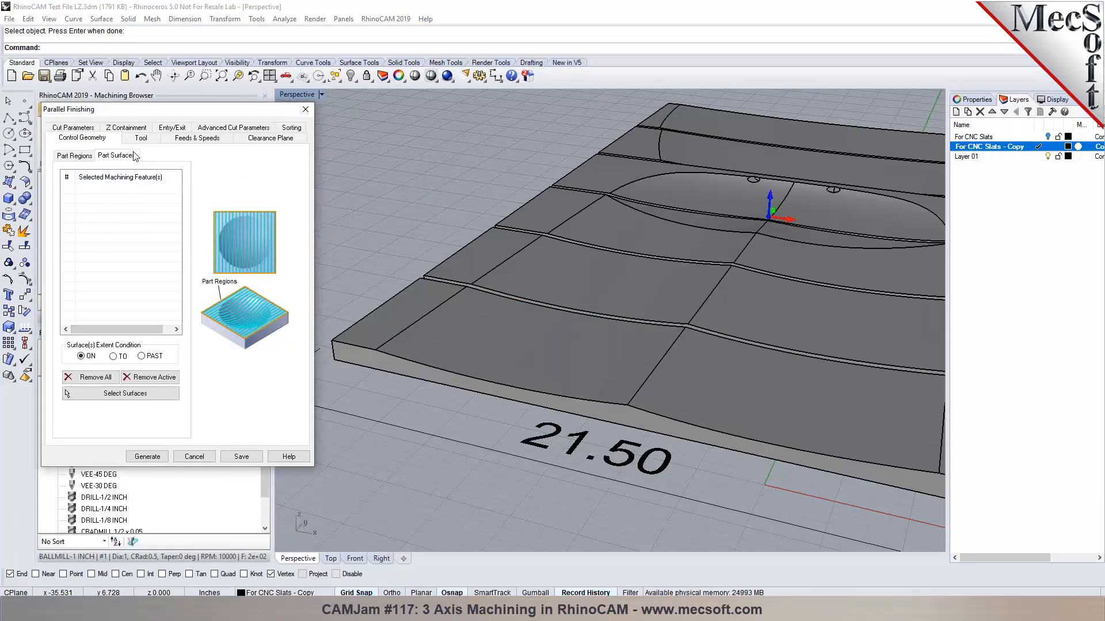
left_click(125, 393)
left_click(495, 367)
left_click(738, 423)
left_click(761, 326)
left_click(682, 279)
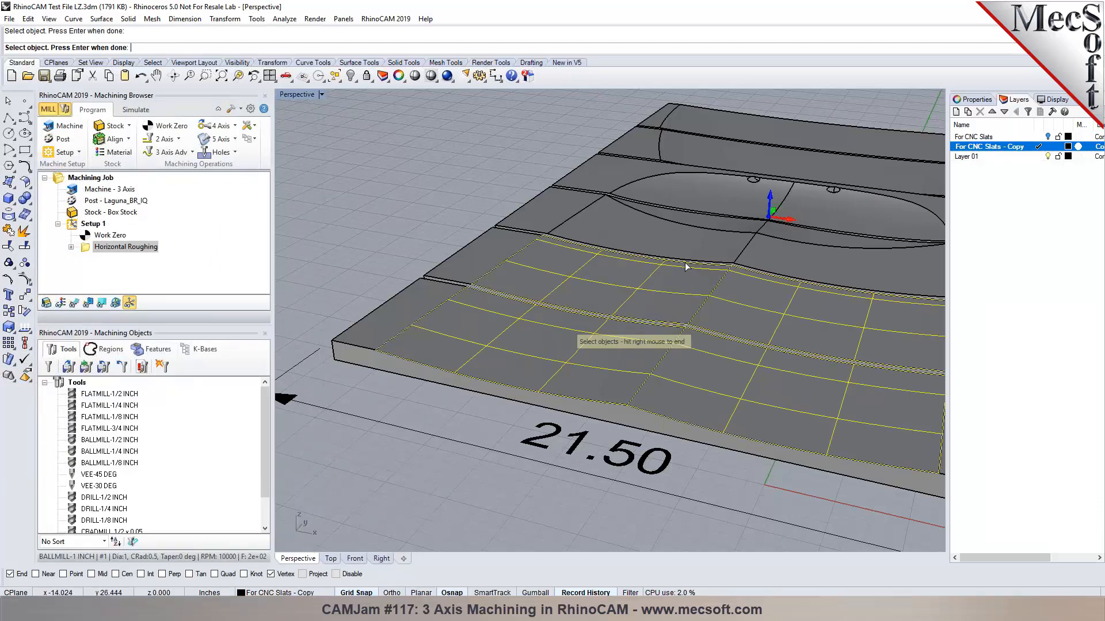
scroll(709, 248, "up", 2)
left_click(709, 245)
left_click(815, 271)
scroll(704, 286, "down", 3)
scroll(772, 267, "up", 6)
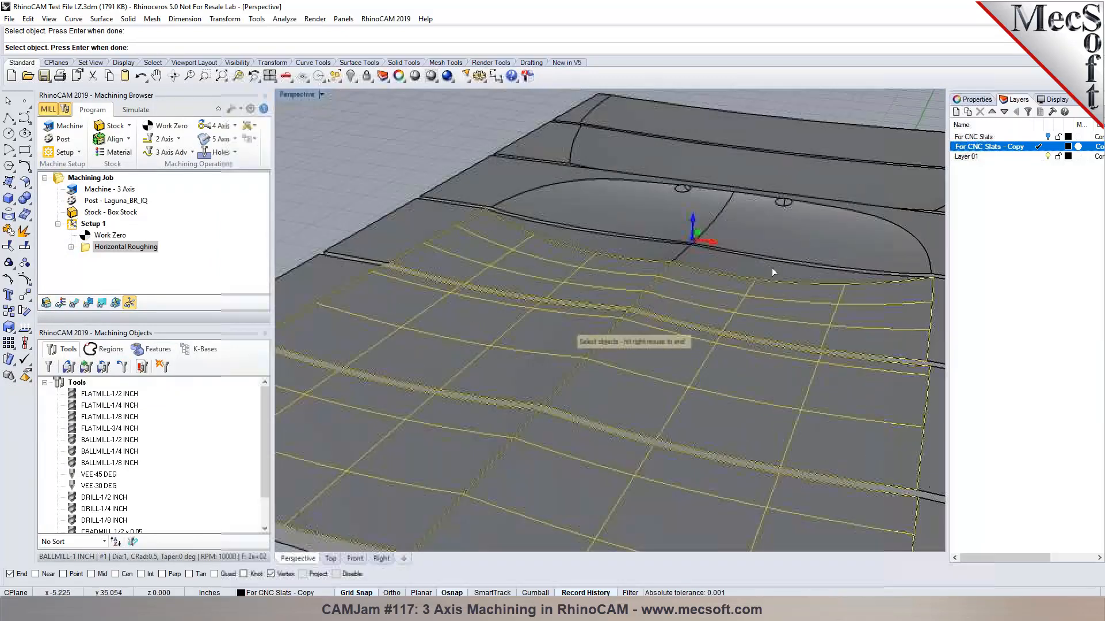
left_click(751, 268)
left_click(578, 226)
left_click(617, 198)
left_click(735, 193)
Add the hole surface halves and last two slats, end selection, and check the BALLMILL-1 INCH tool.
scroll(638, 173, "up", 4)
left_click(623, 182)
scroll(639, 169, "up", 4)
left_click(638, 172)
scroll(636, 193, "down", 6)
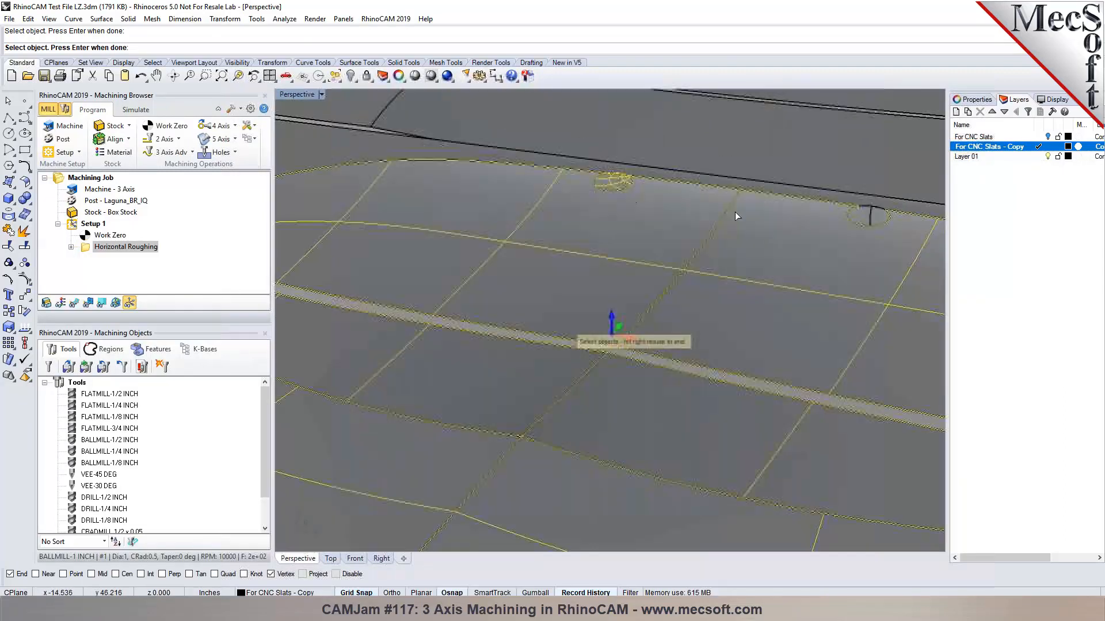
scroll(858, 216, "up", 5)
left_click(858, 210)
left_click(884, 213)
scroll(622, 284, "down", 5)
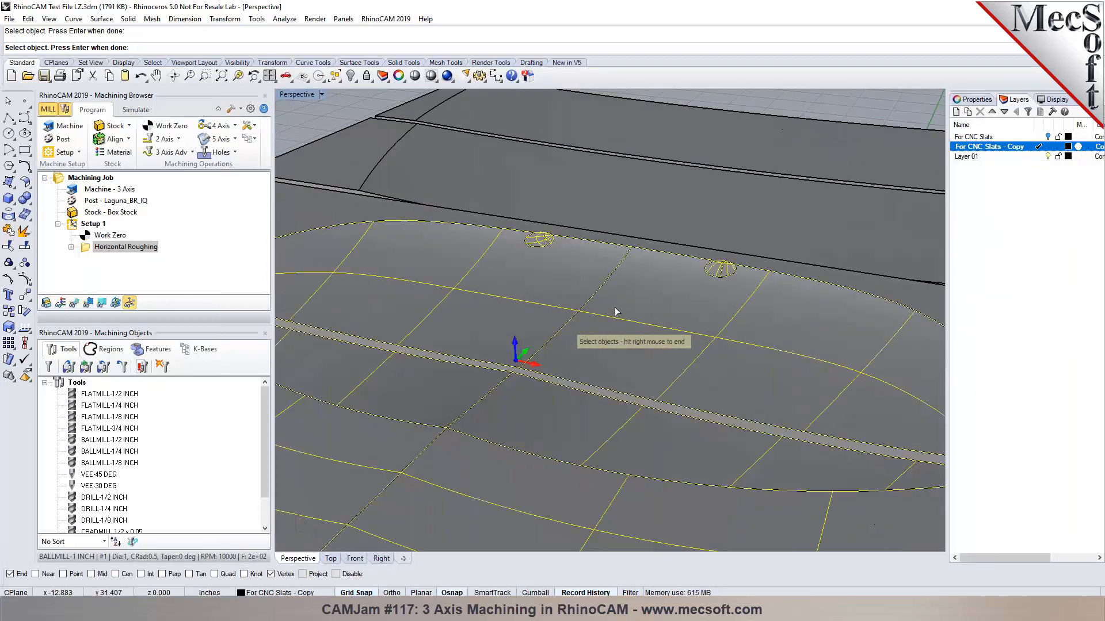
left_click(629, 240)
left_click(628, 185)
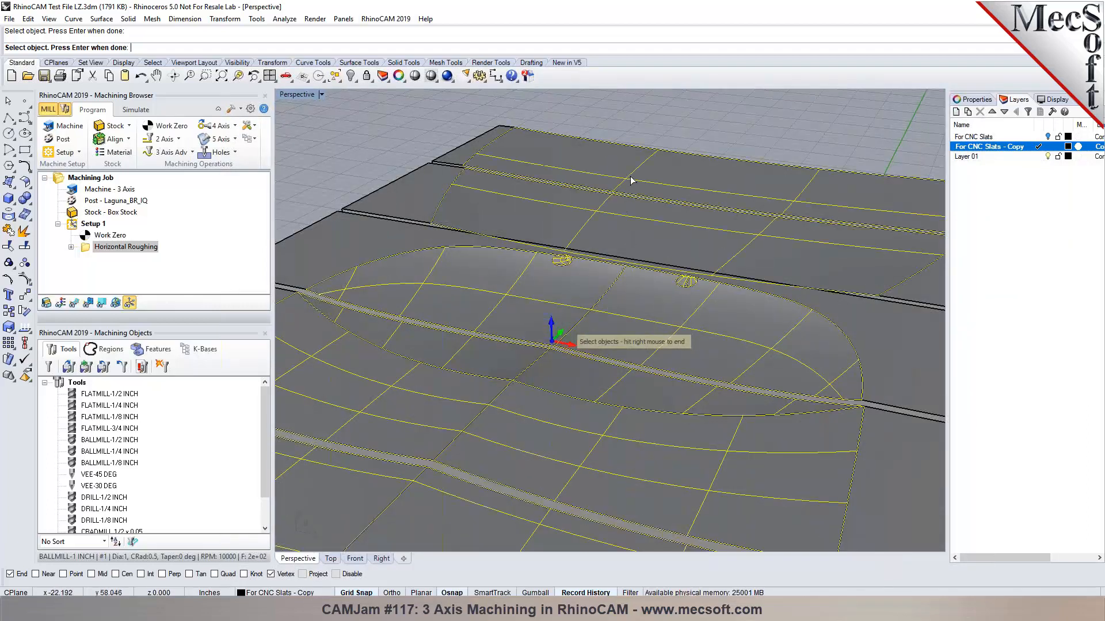
scroll(628, 186, "down", 4)
right_click(628, 186)
scroll(636, 196, "down", 2)
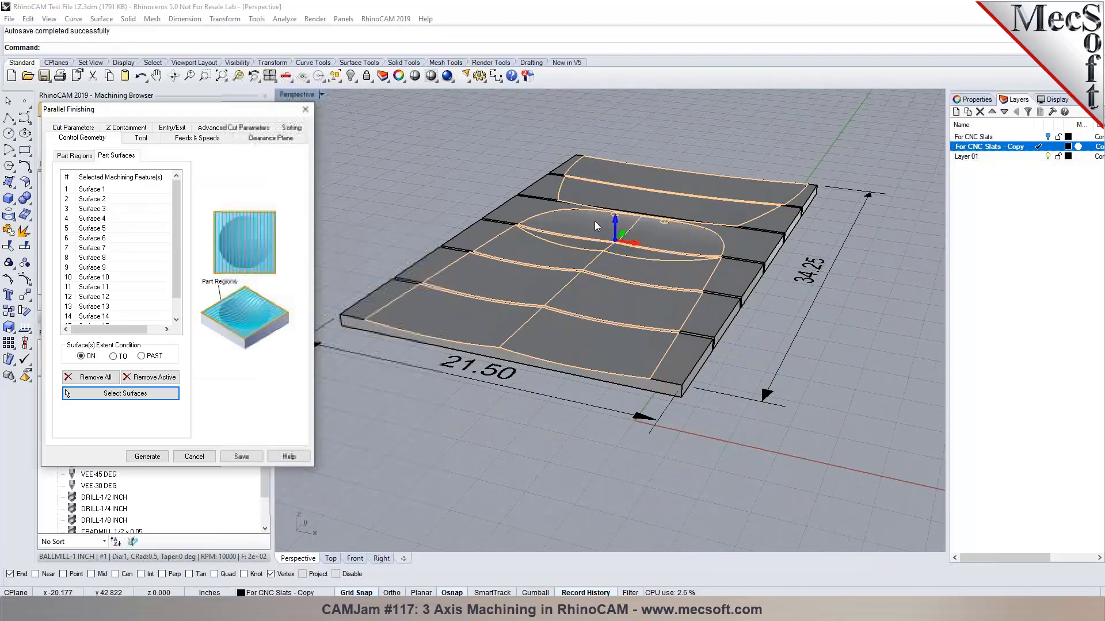
scroll(524, 271, "up", 1)
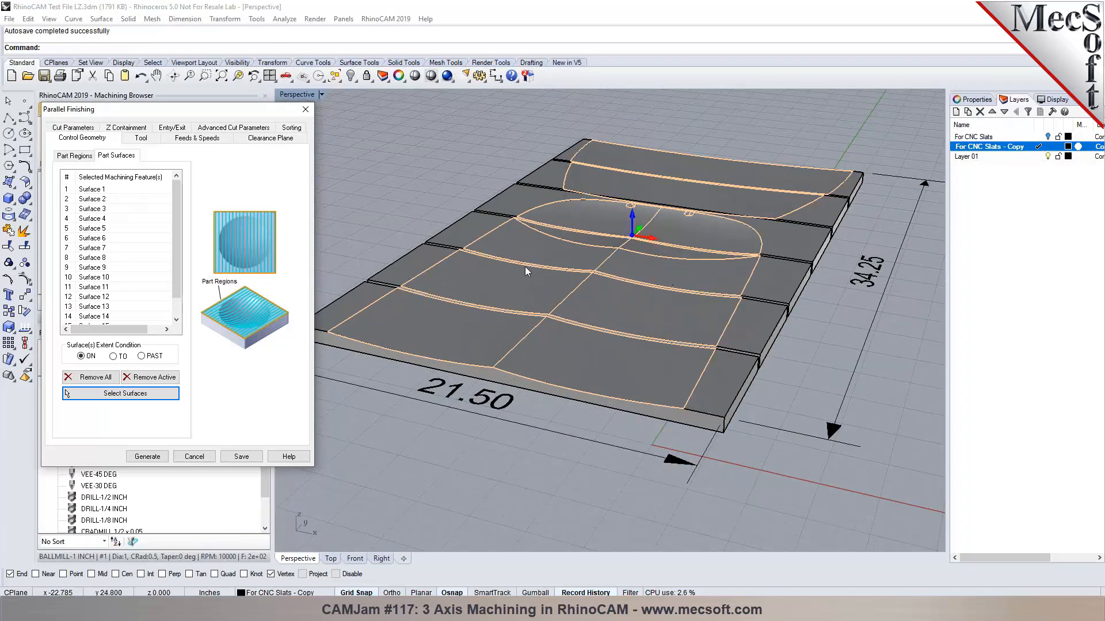
left_click(138, 138)
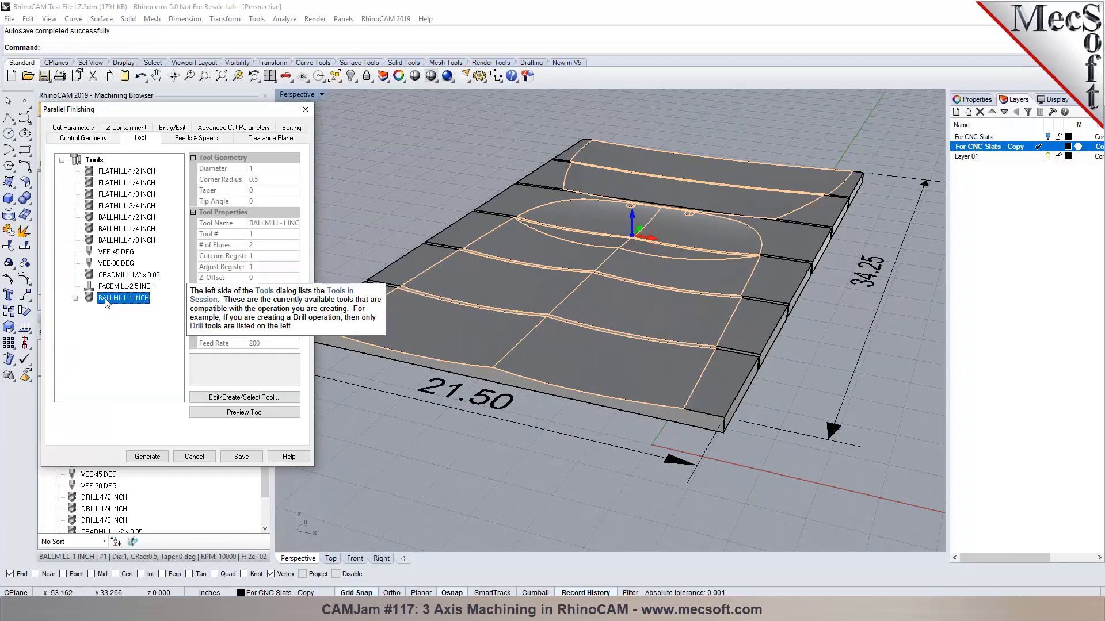
Set the finishing stepover to 15% tool diameter, review Z containment and Entry/Exit, then generate.
left_click(79, 129)
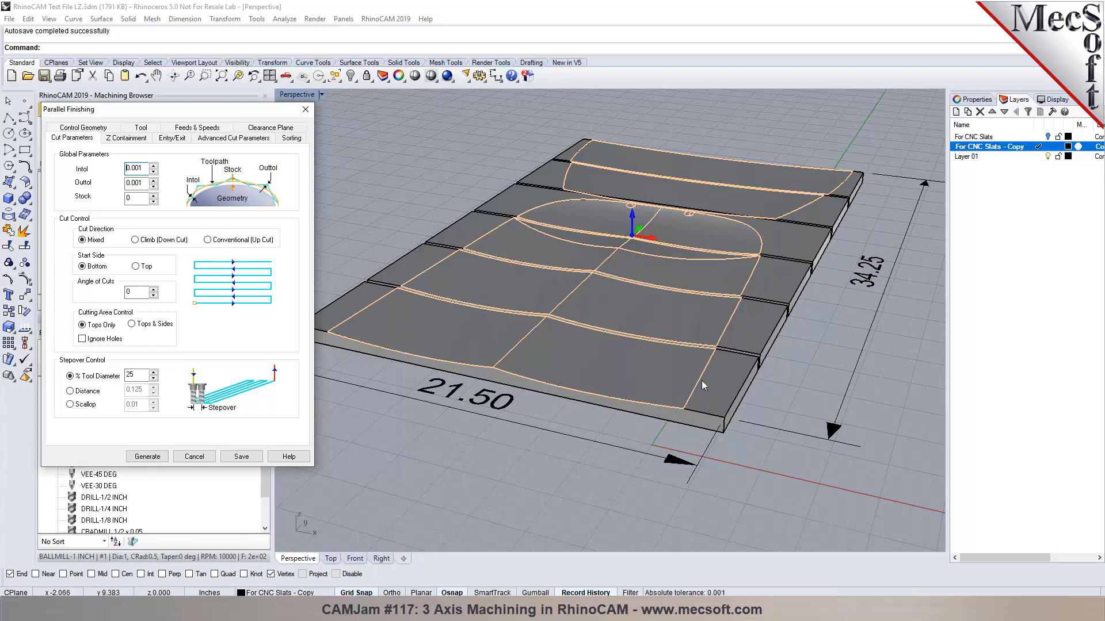
left_click(131, 375)
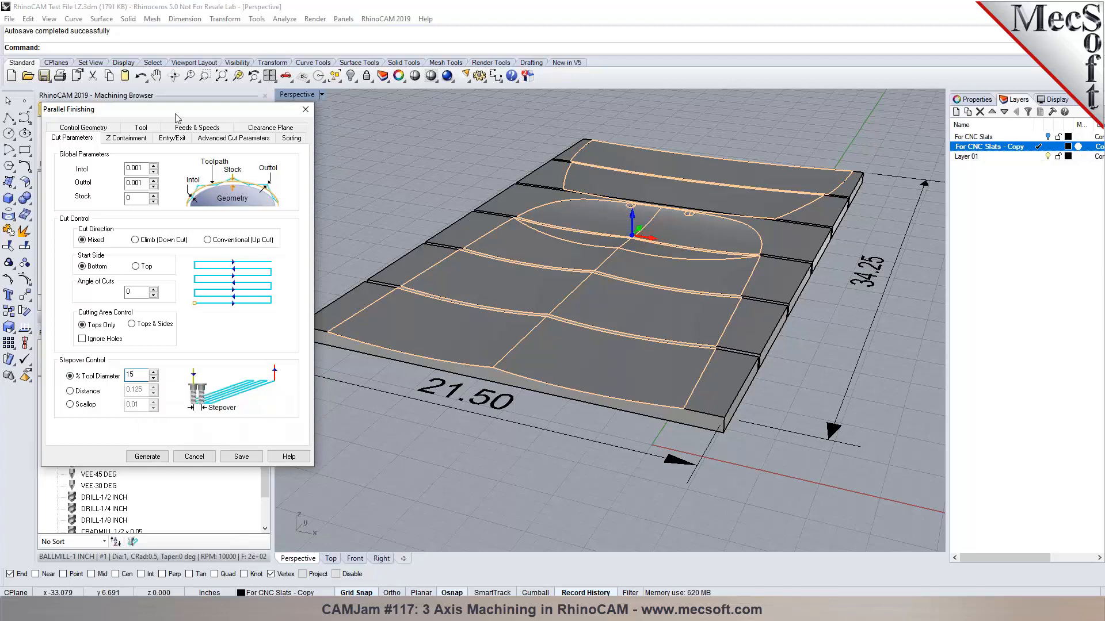
left_click(138, 139)
left_click(182, 139)
left_click(145, 456)
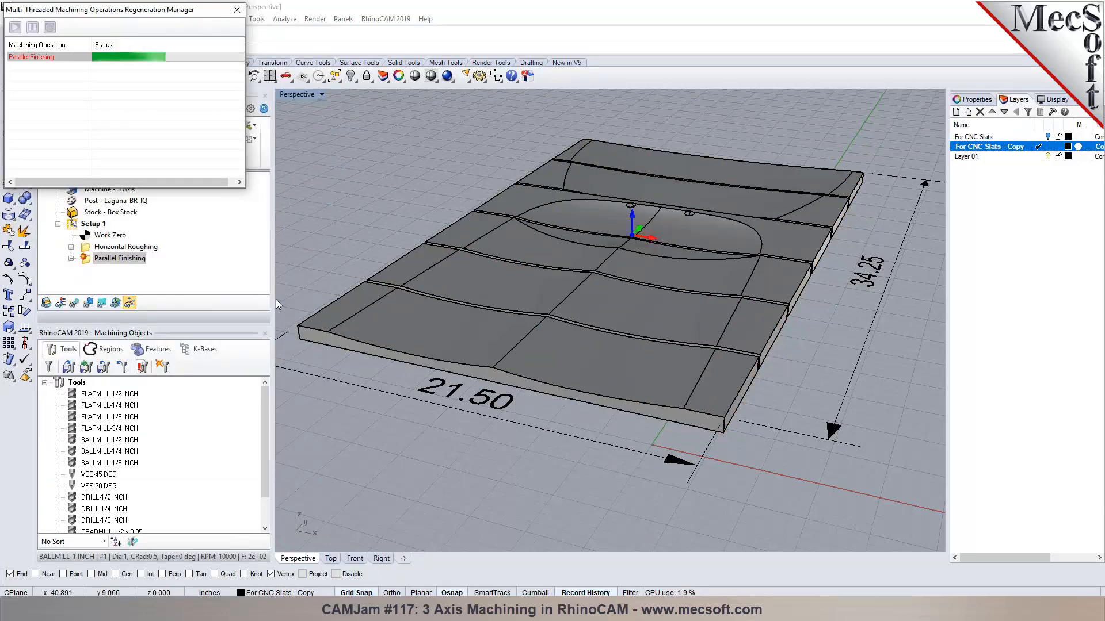
Show the parallel finishing toolpath and zoom and orbit to inspect it around the central hollow.
left_click(75, 303)
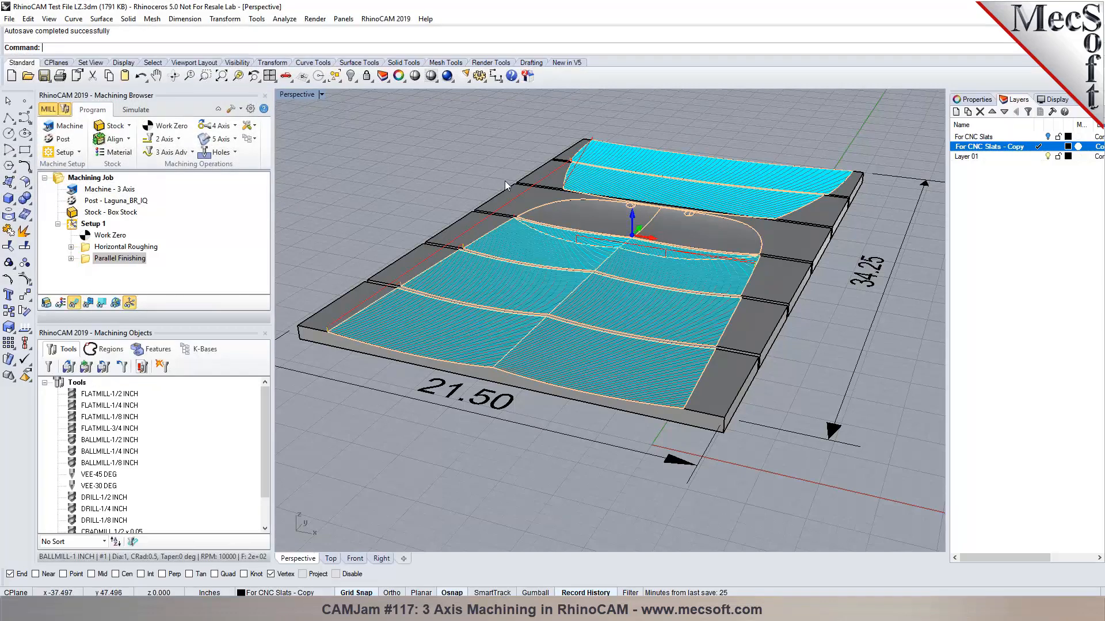
scroll(590, 194, "up", 3)
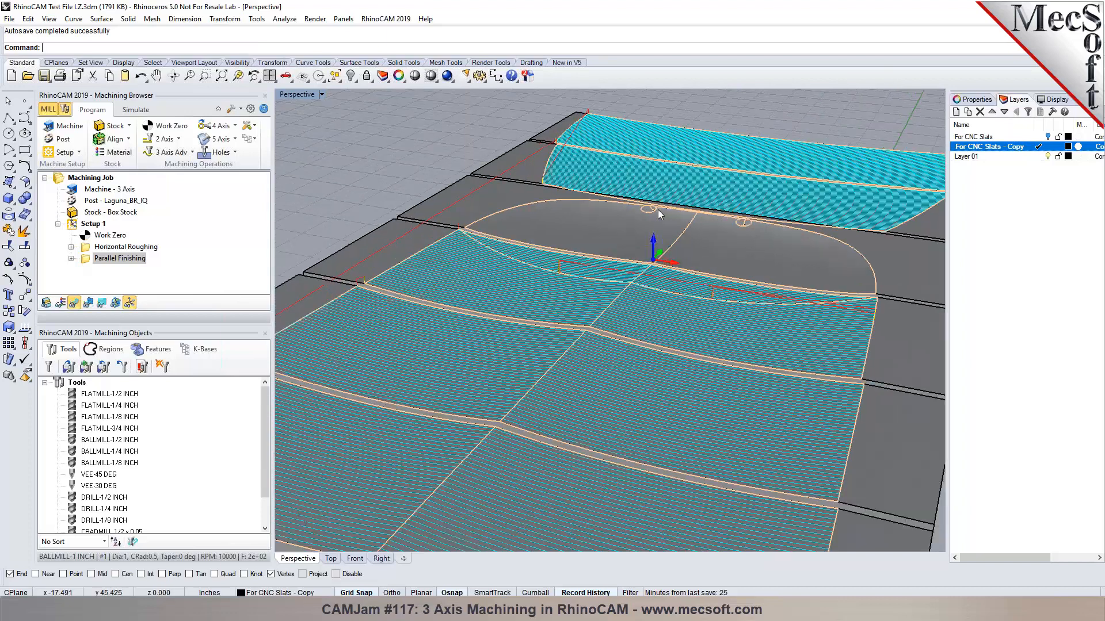
scroll(656, 211, "up", 3)
scroll(688, 230, "up", 2)
scroll(688, 231, "up", 4)
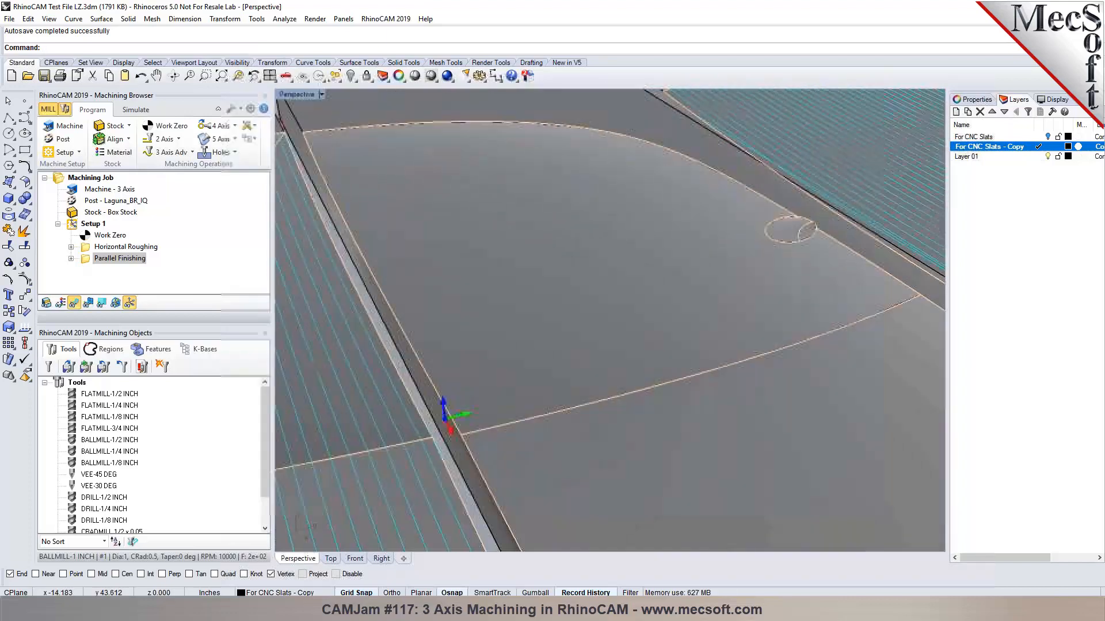
scroll(723, 199, "down", 5)
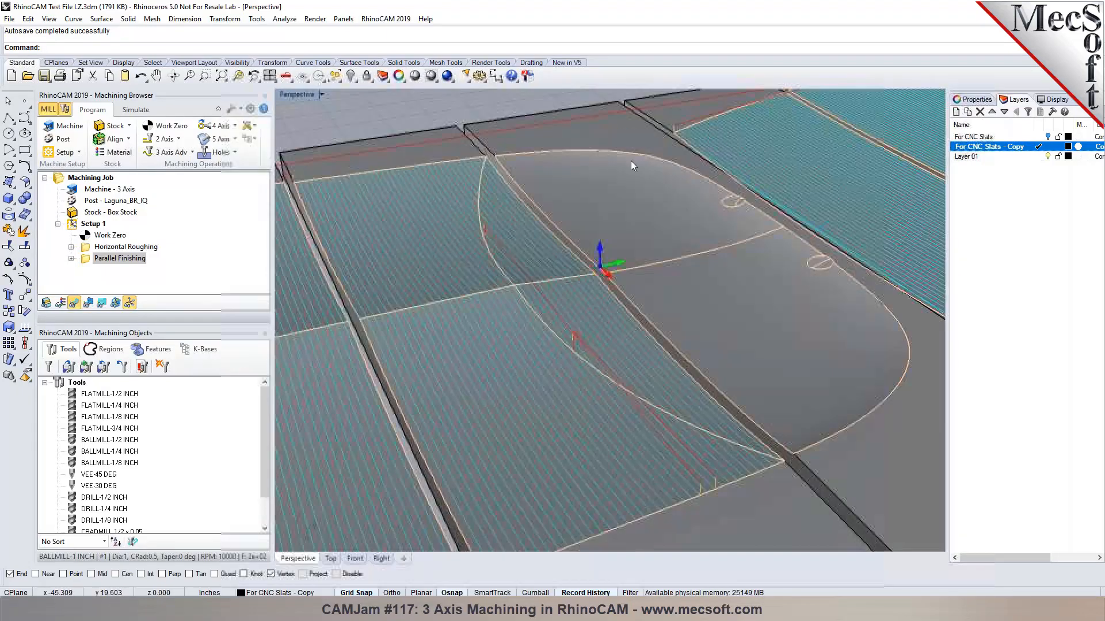
right_click_drag(661, 260, 686, 270)
scroll(684, 270, "down", 7)
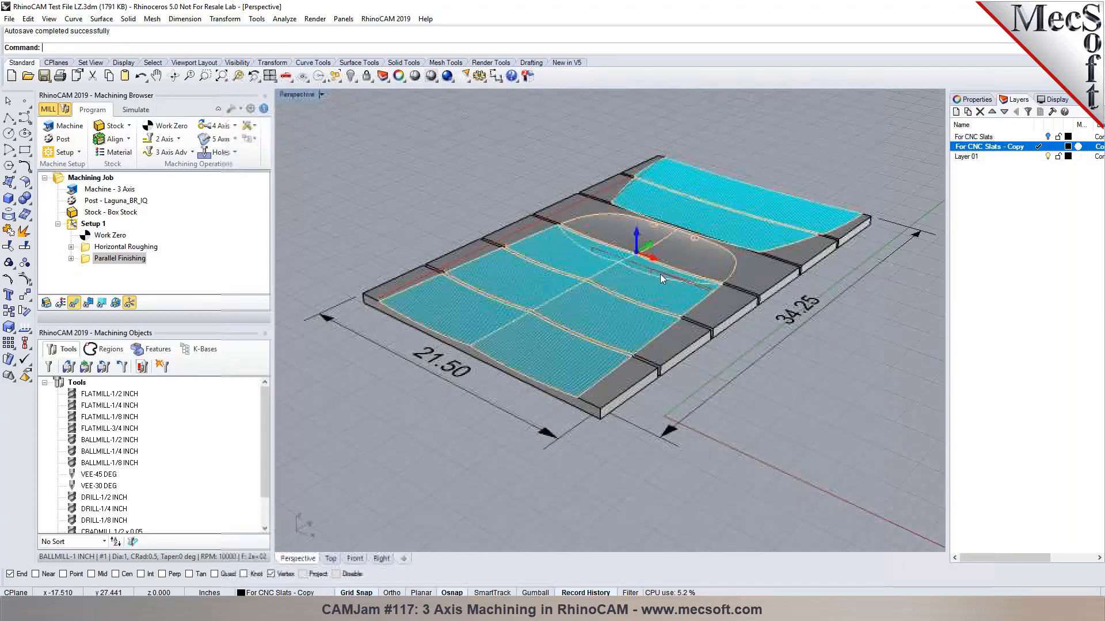
scroll(544, 324, "up", 4)
right_click_drag(537, 321, 457, 318)
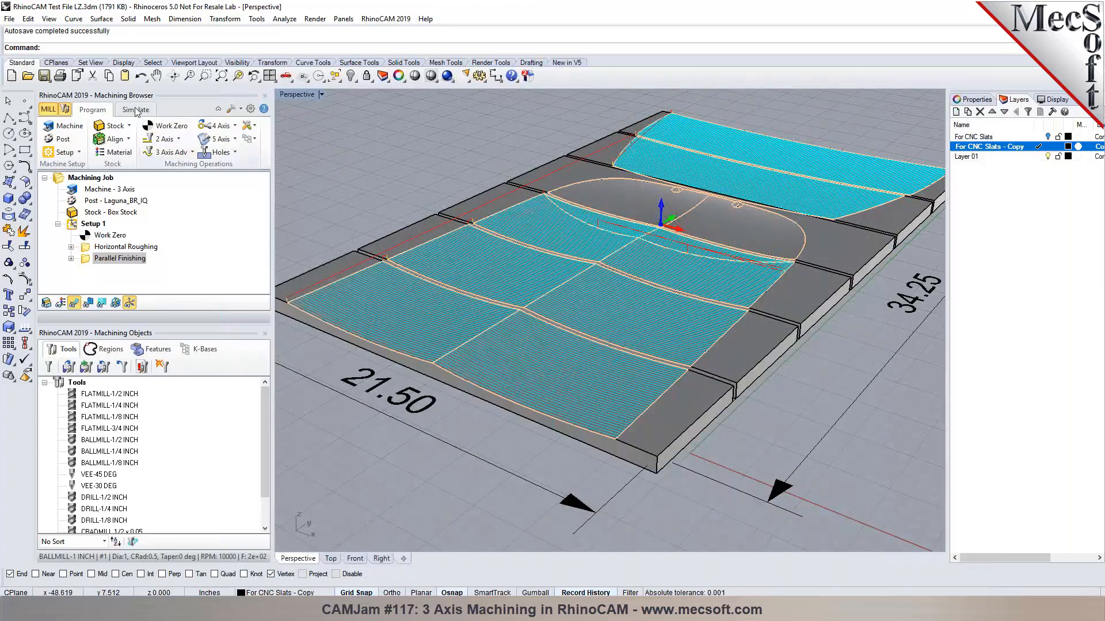
left_click(89, 225)
right_click(89, 225)
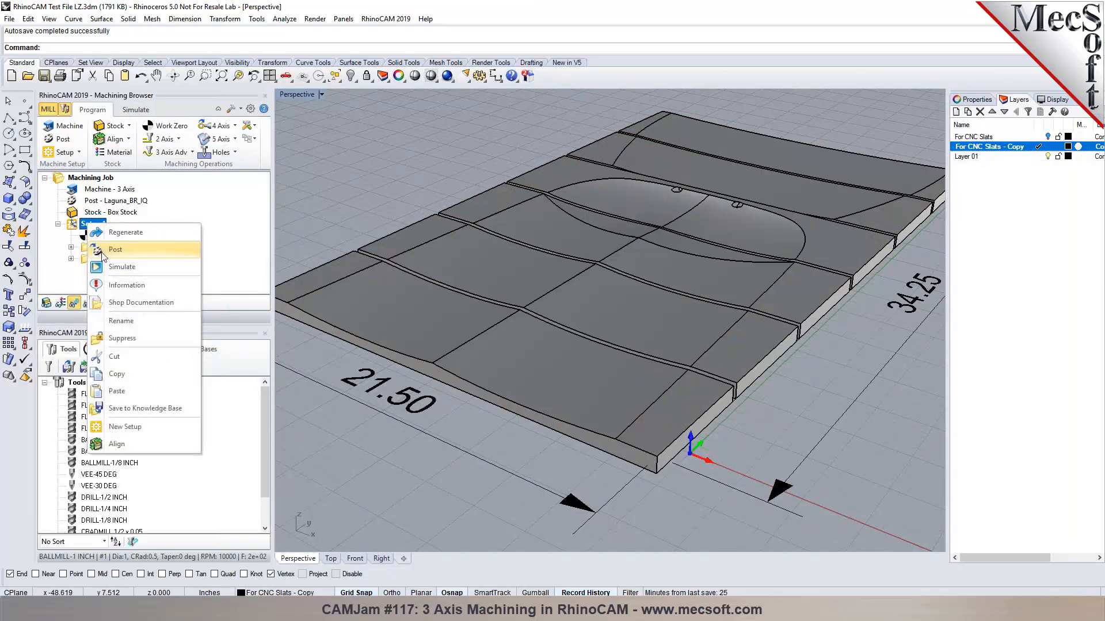
Simulate all of Setup 1, running the roughing straight to the end.
left_click(109, 274)
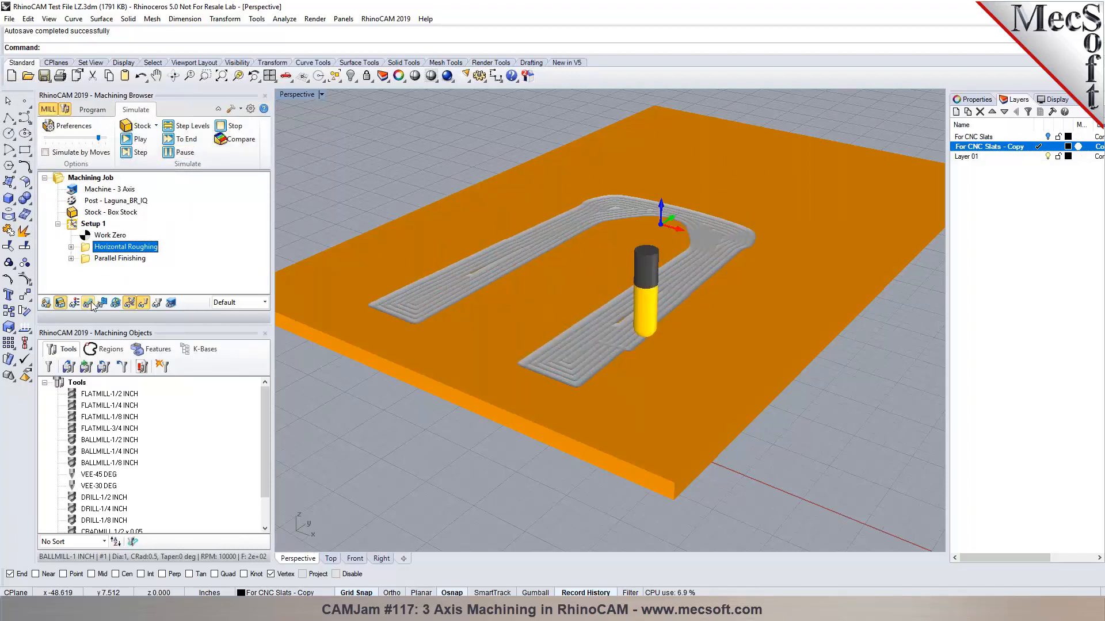
left_click(178, 140)
scroll(586, 323, "up", 2)
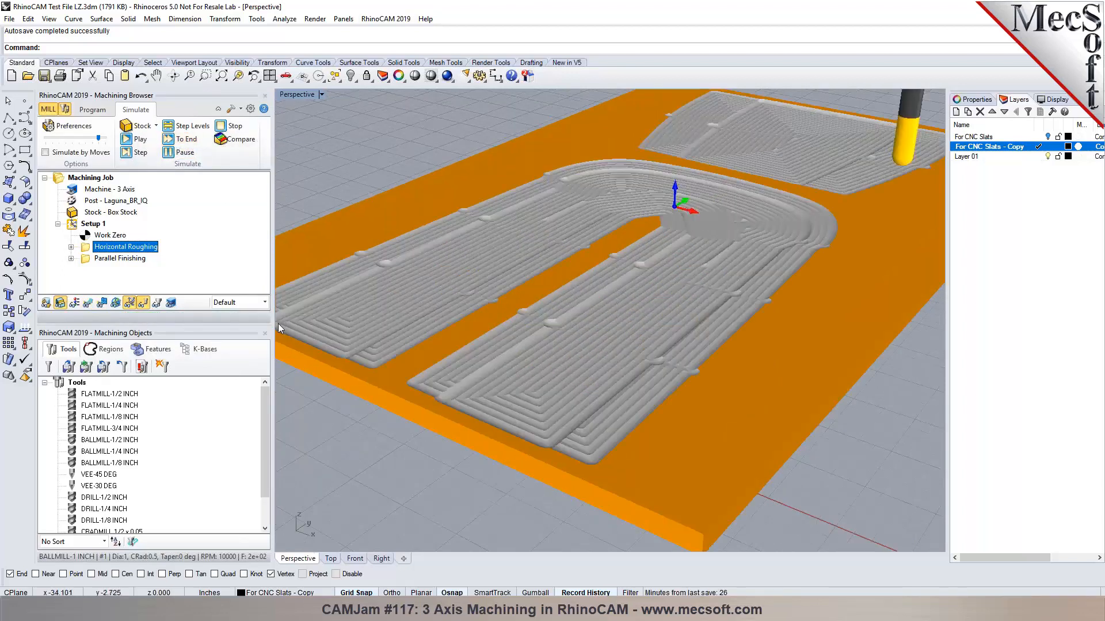
Play the Parallel Finishing simulation with toolpath shown, pause it partway, and return to programming.
left_click(101, 259)
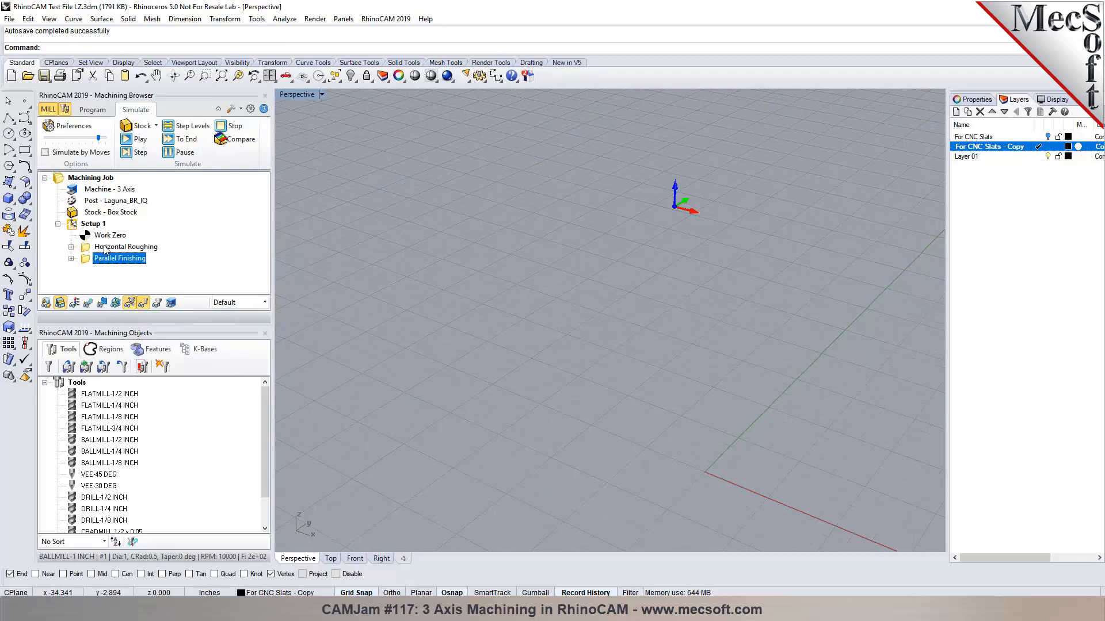
left_click(141, 139)
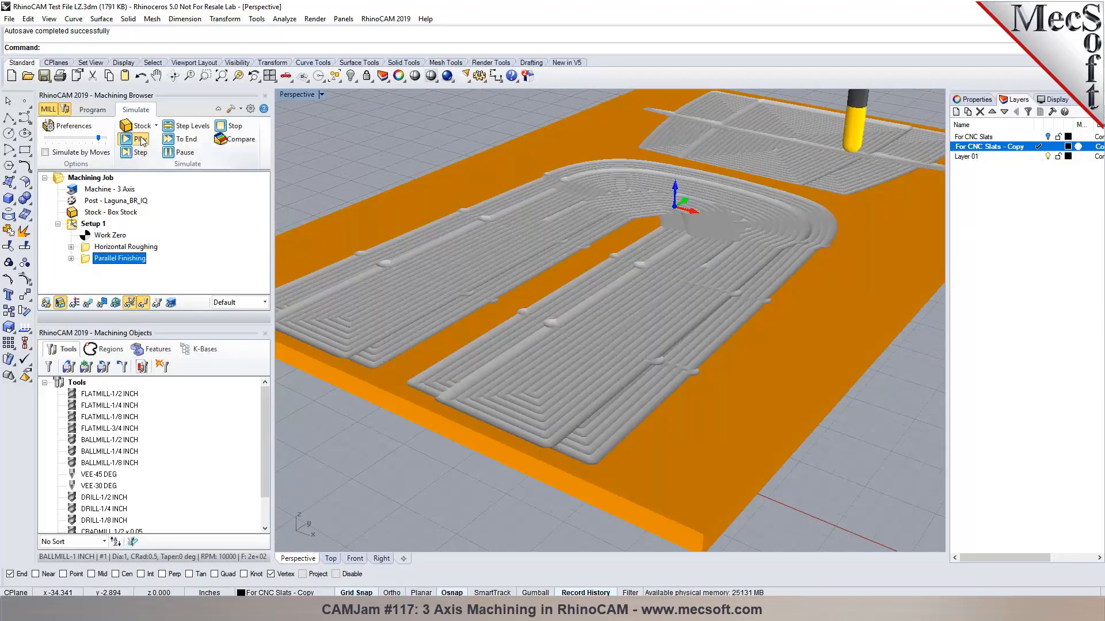
scroll(550, 278, "up", 5)
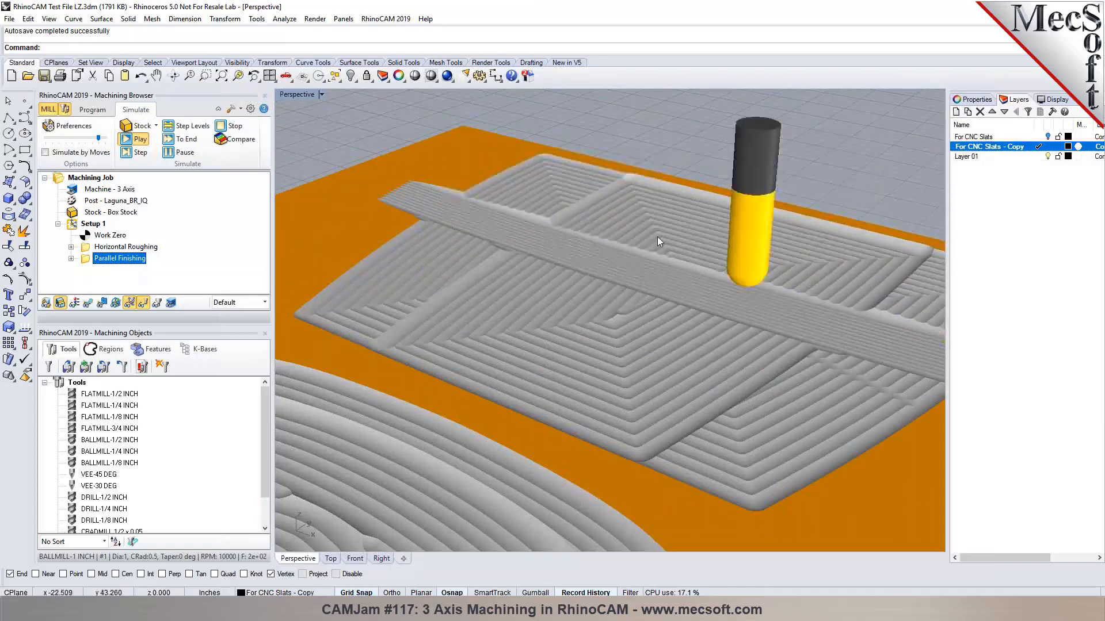
scroll(657, 236, "down", 5)
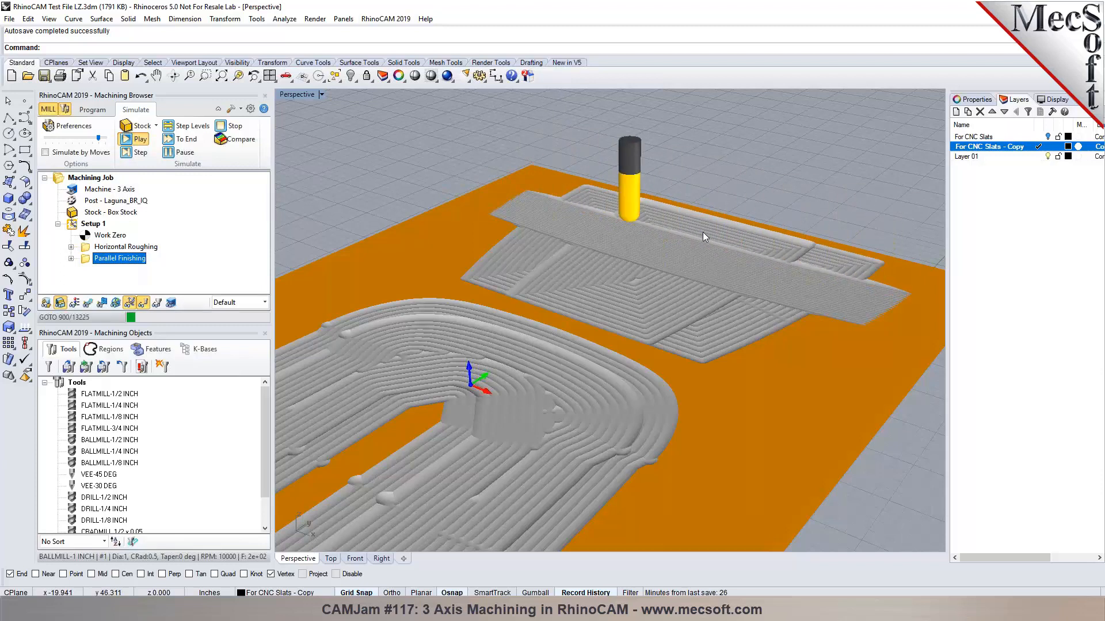
scroll(813, 229, "up", 2)
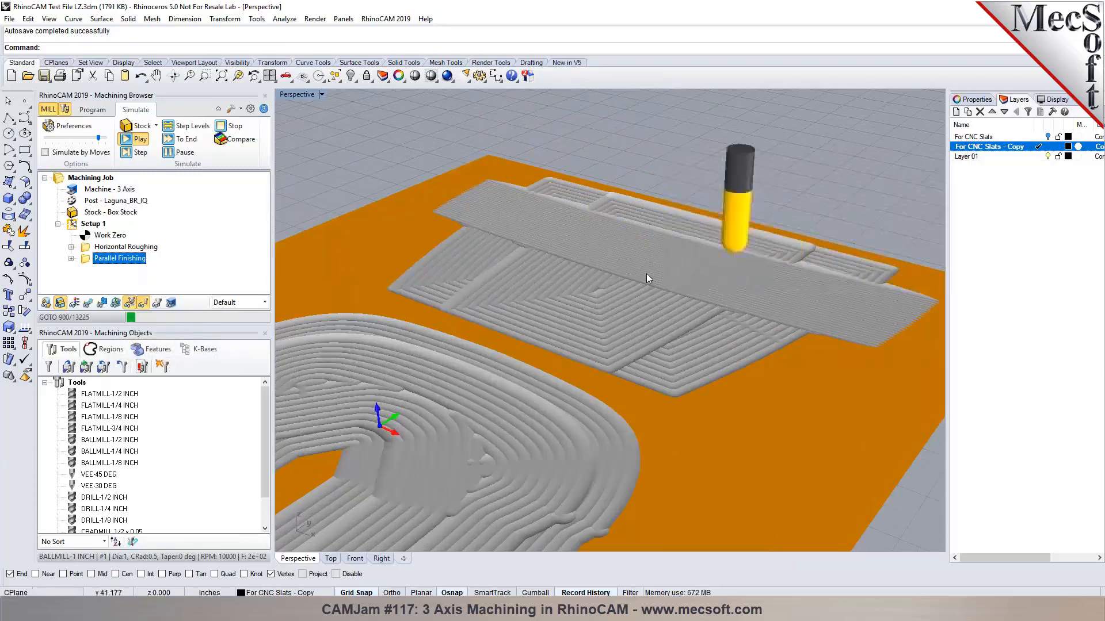
left_click(88, 305)
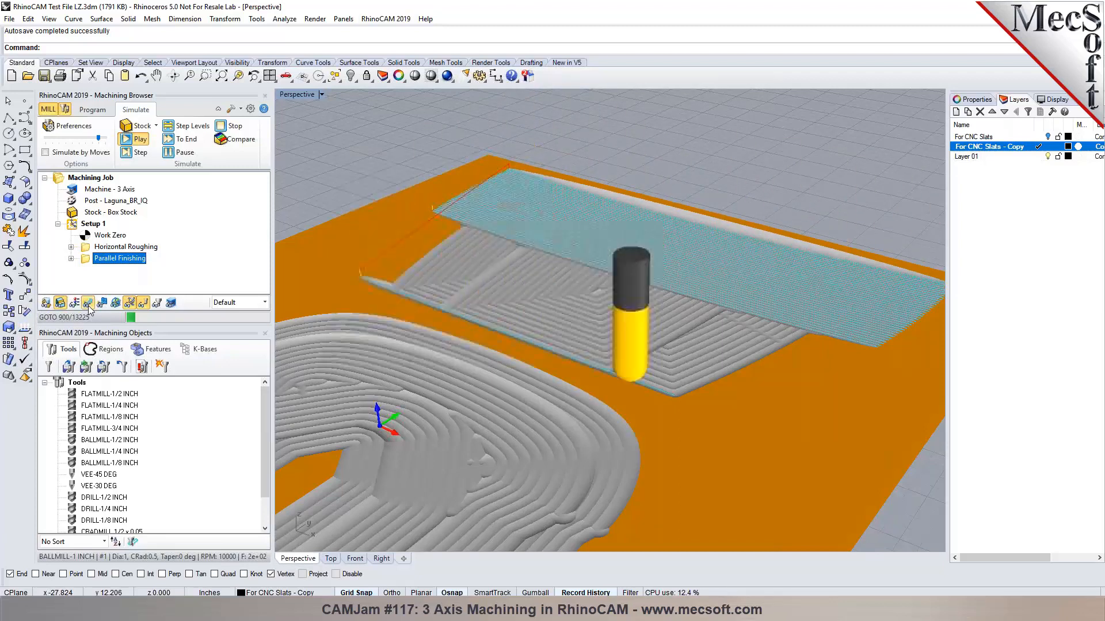
left_click(173, 152)
left_click(92, 109)
left_click(91, 224)
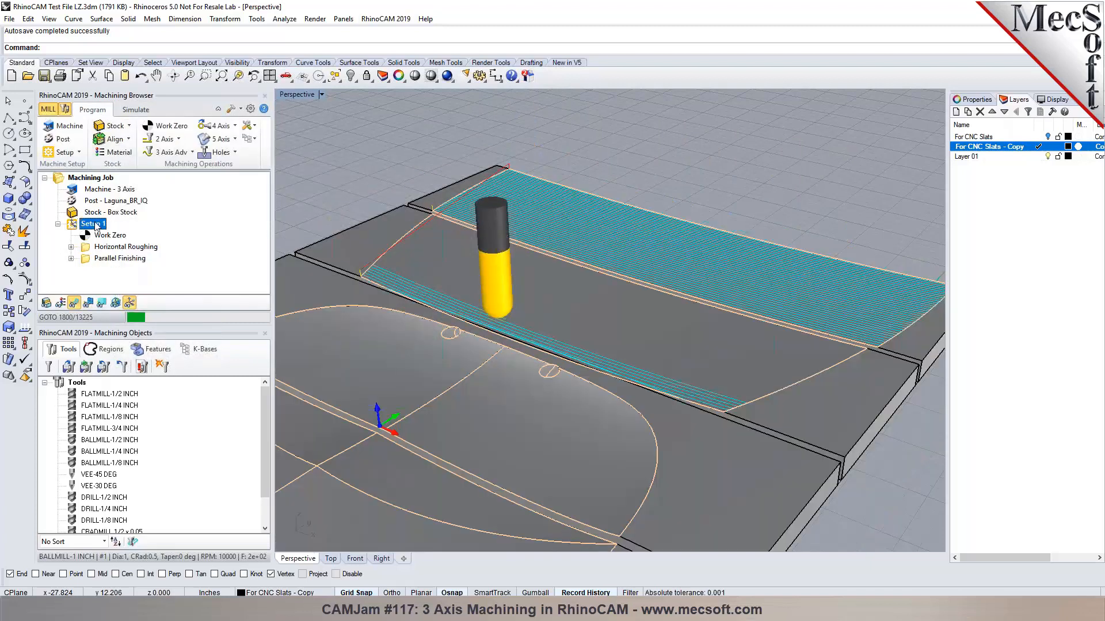
right_click(94, 224)
Review Setup 1 machining times (29.59 min total), close the summary, and reopen Parallel Finishing.
left_click(124, 284)
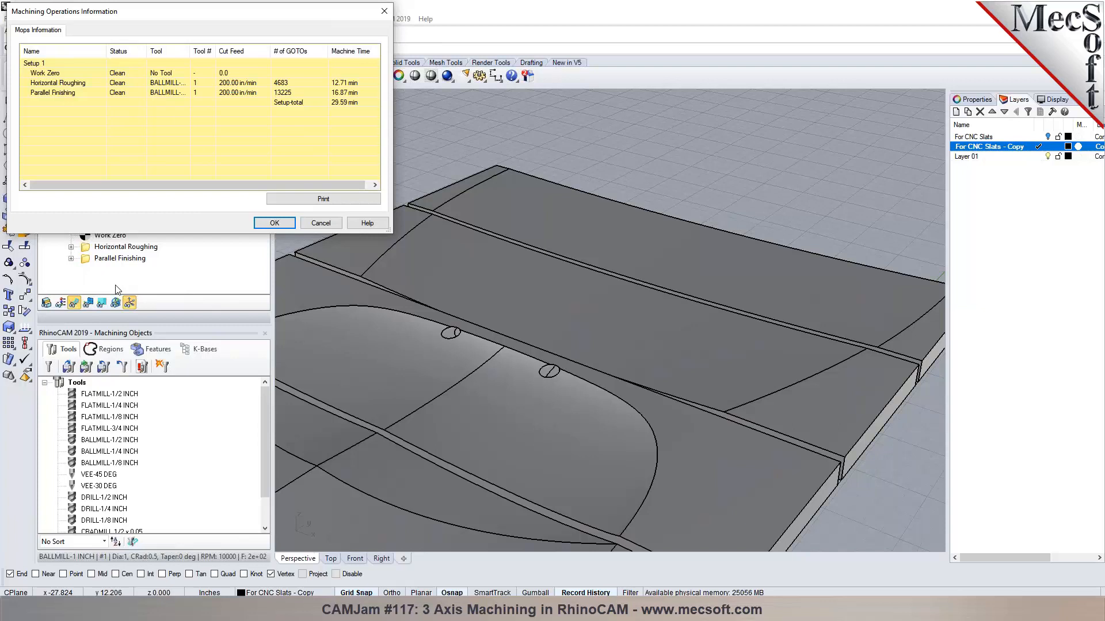
left_click(327, 228)
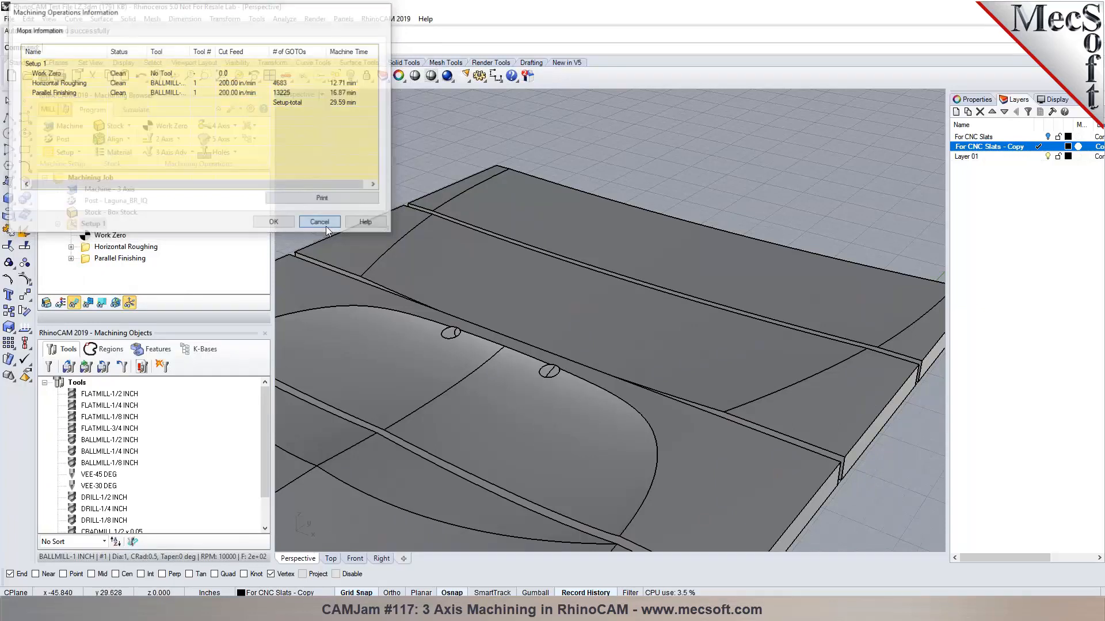
right_click(75, 224)
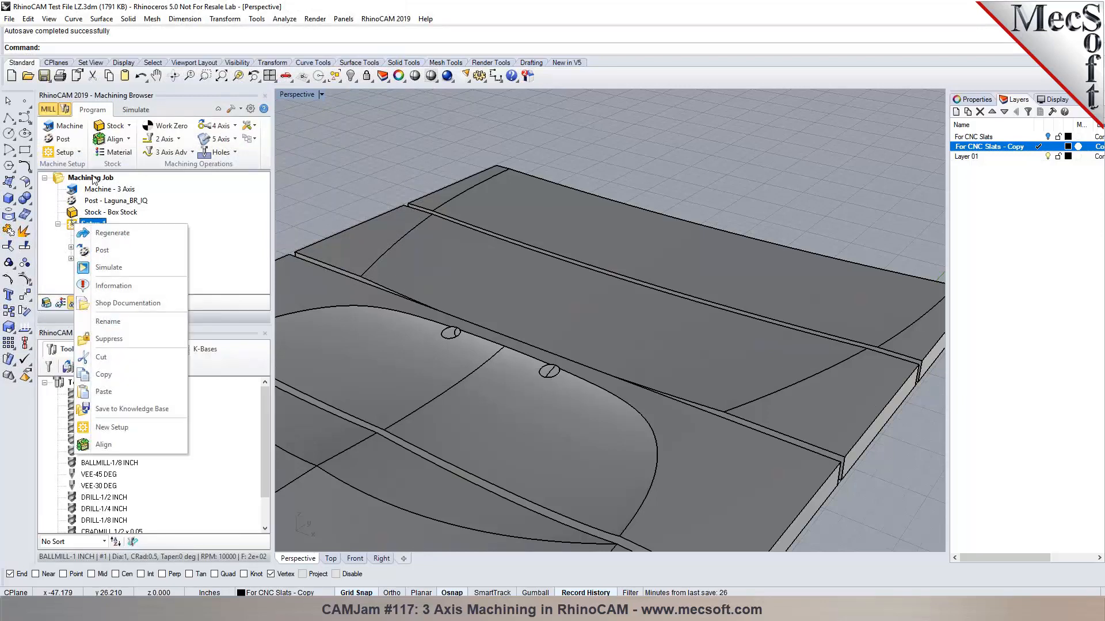
left_click(127, 287)
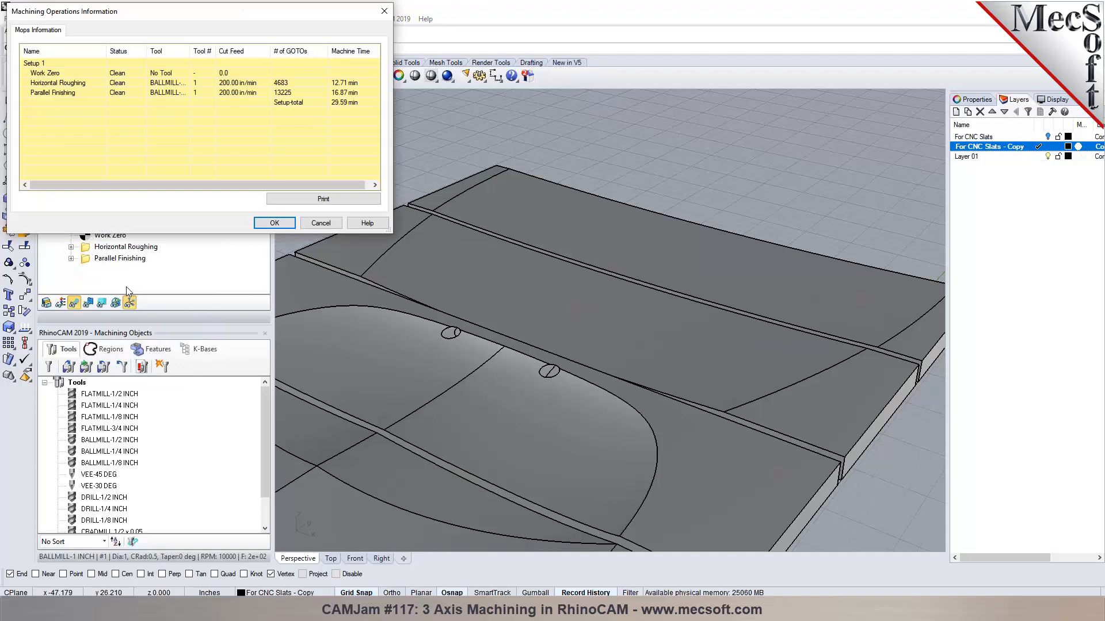
left_click(320, 222)
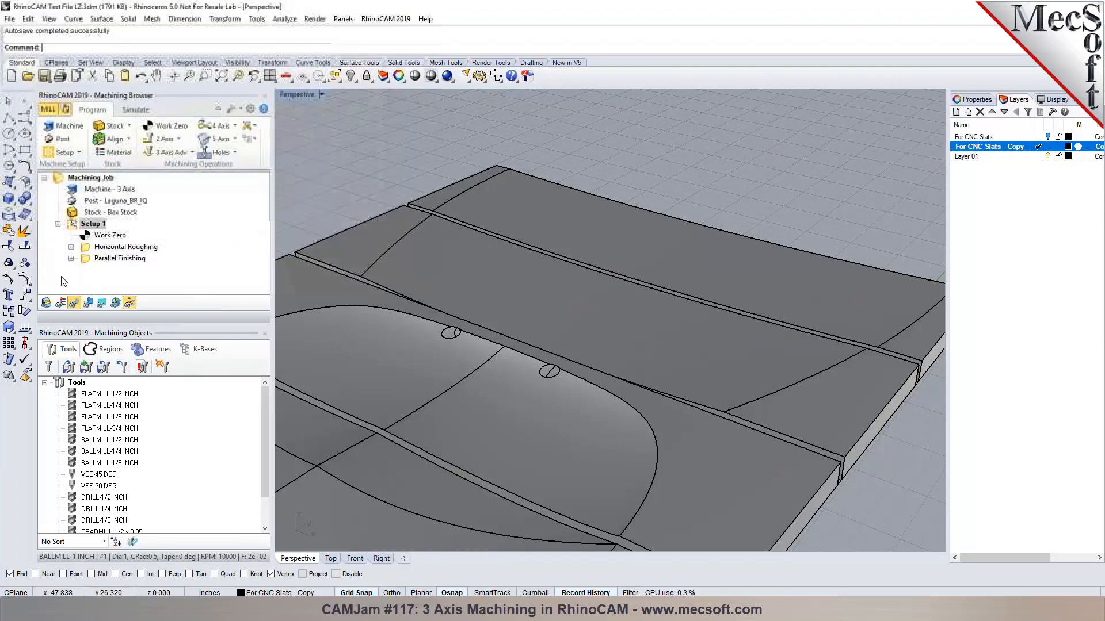
double_click(119, 258)
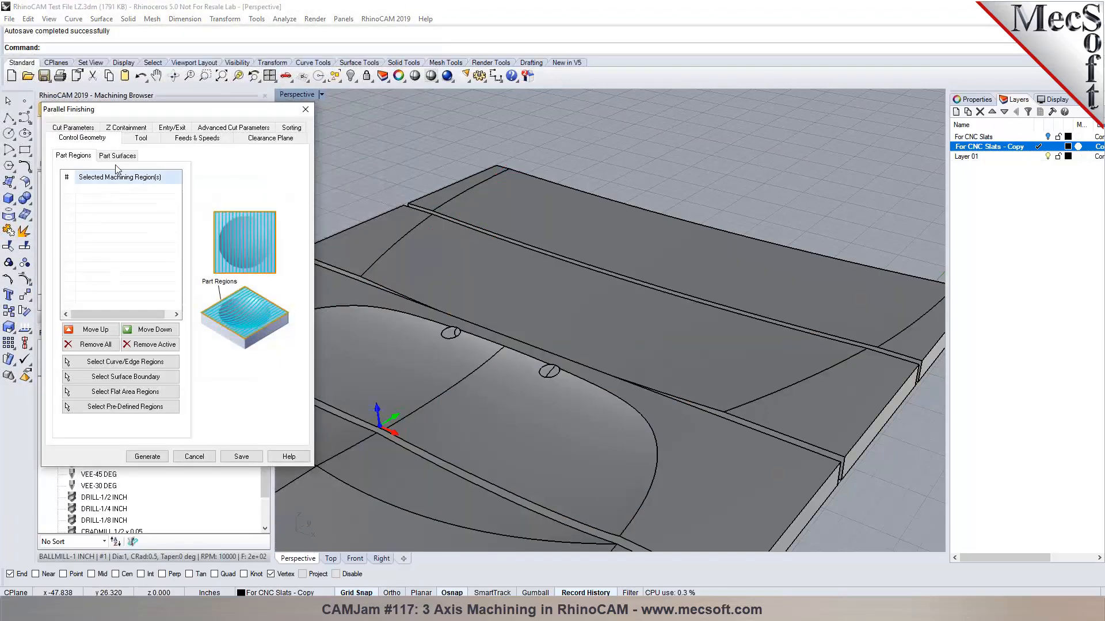
Inspect the operation's part surfaces in the model and remove the first unwanted ones.
left_click(100, 317)
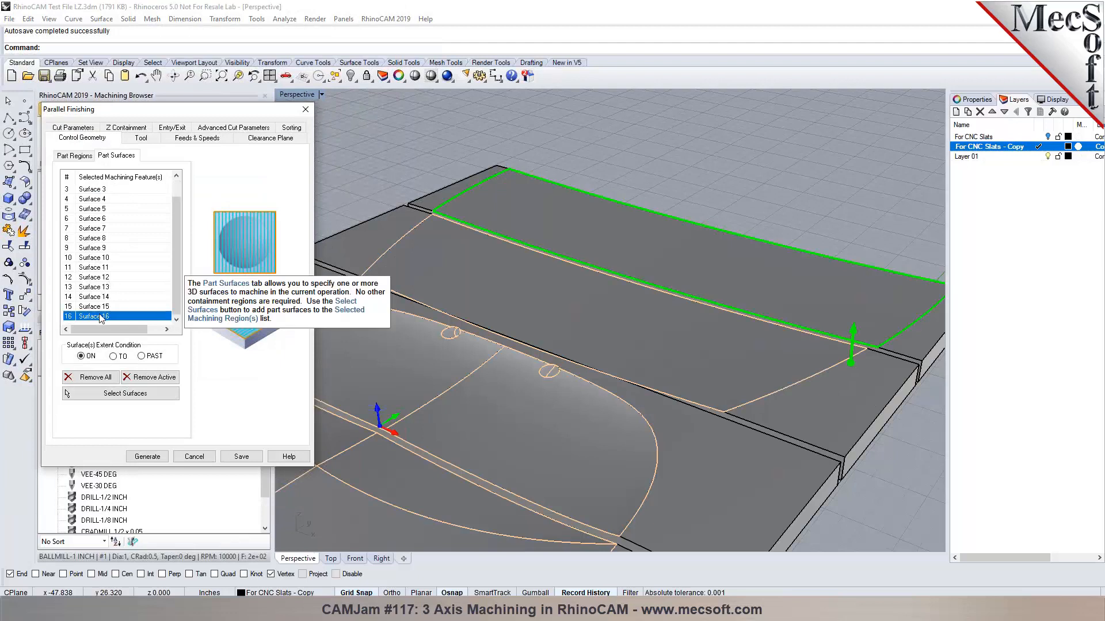
left_click(104, 307)
left_click(103, 297)
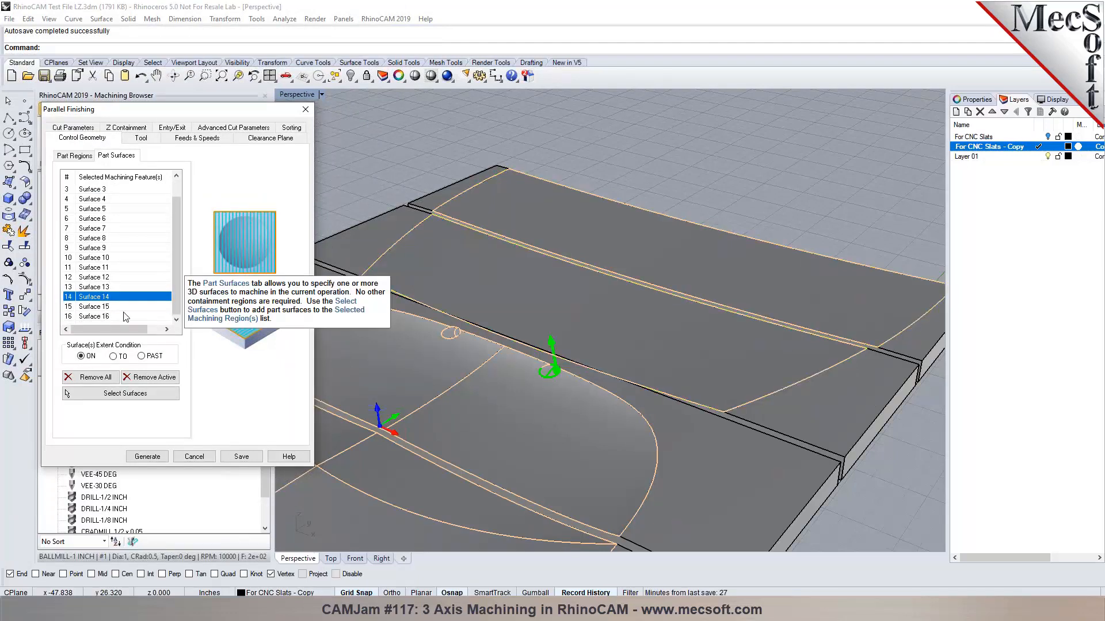
left_click(151, 377)
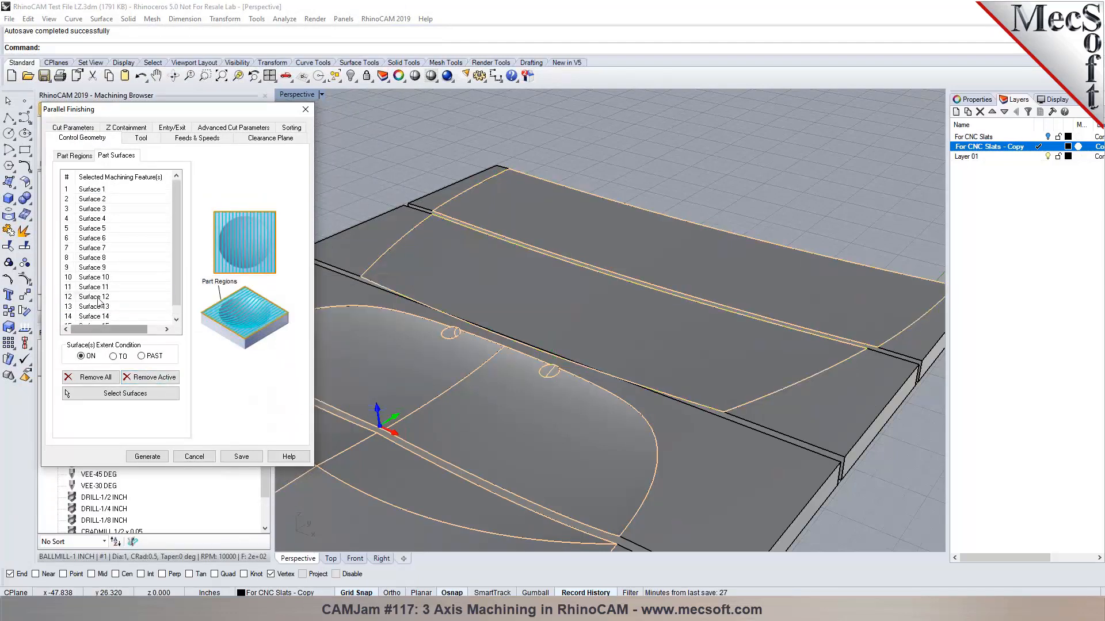
scroll(100, 316, "down", 1)
left_click(99, 315)
left_click(97, 297)
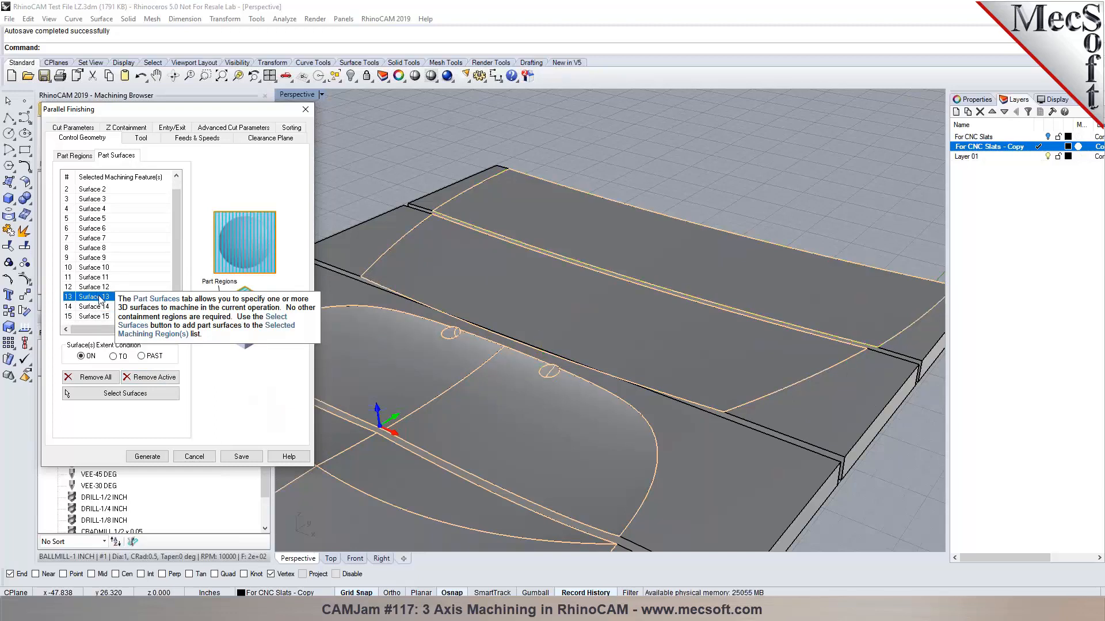
key("Delete")
Delete the remaining unwanted surfaces, leaving Surfaces 1–8, 14 and 15, then view part regions.
left_click(99, 297)
key("Delete")
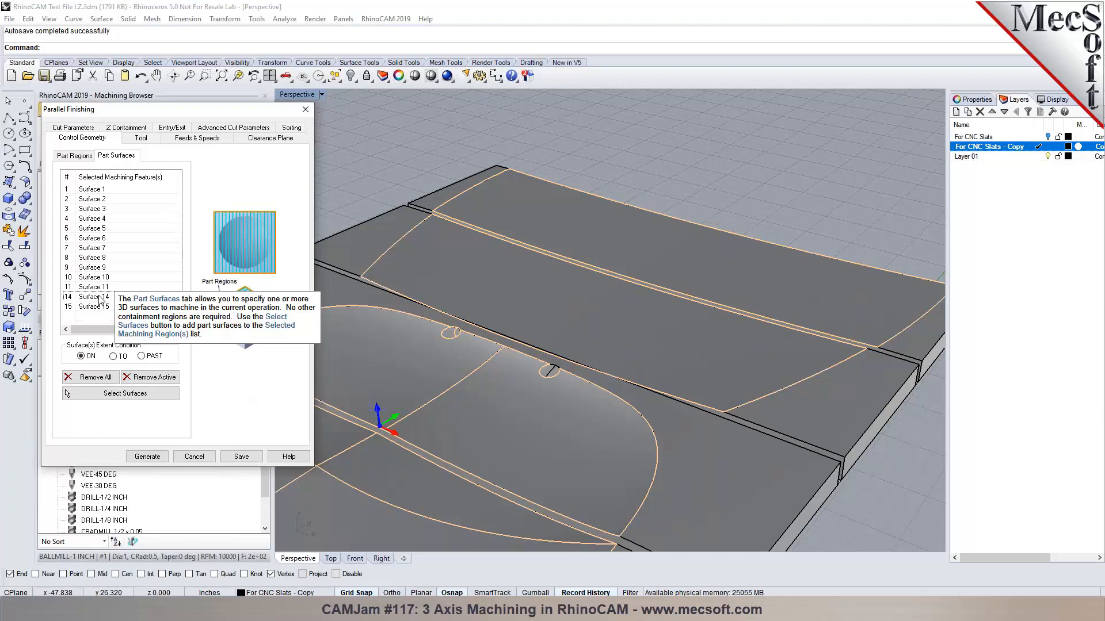
left_click(98, 293)
key("Delete")
left_click(99, 282)
key("Delete")
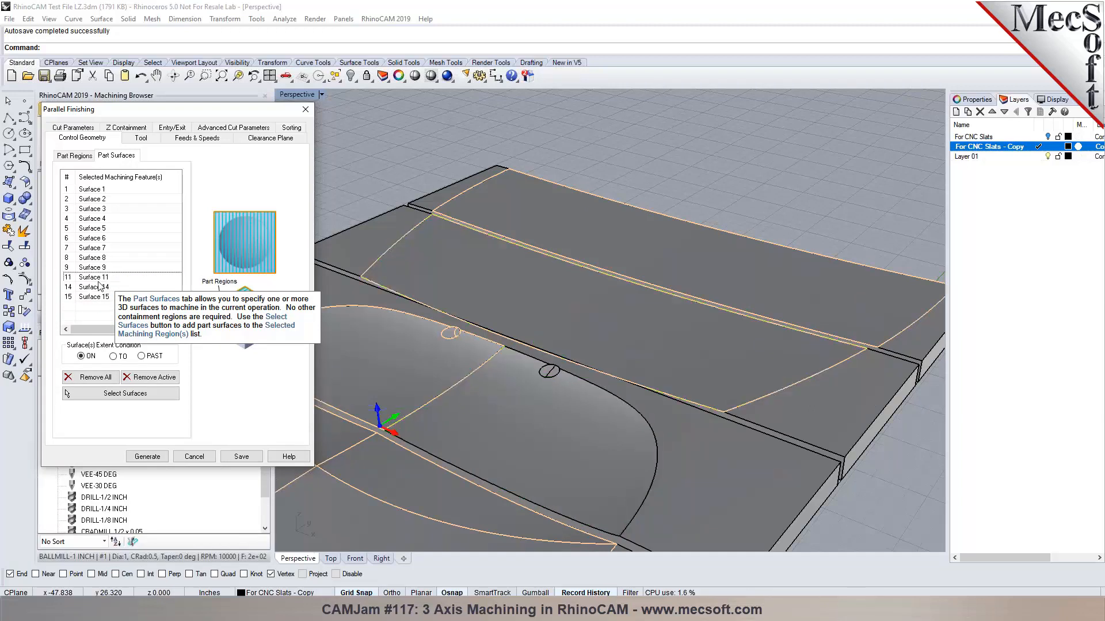
left_click(99, 269)
key("Delete")
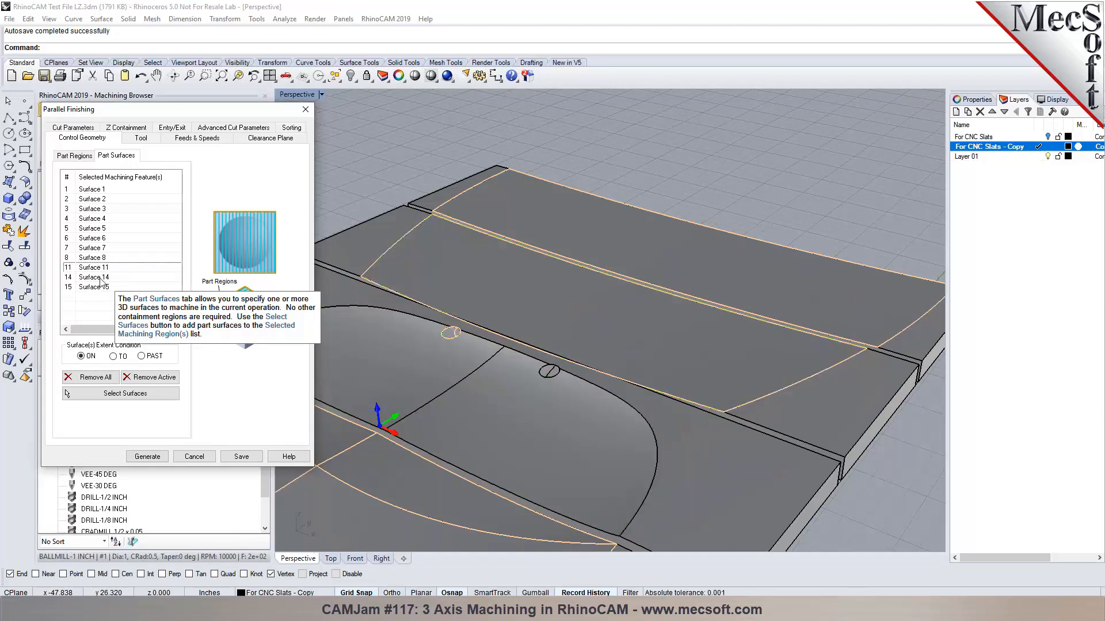
left_click(103, 267)
key("Delete")
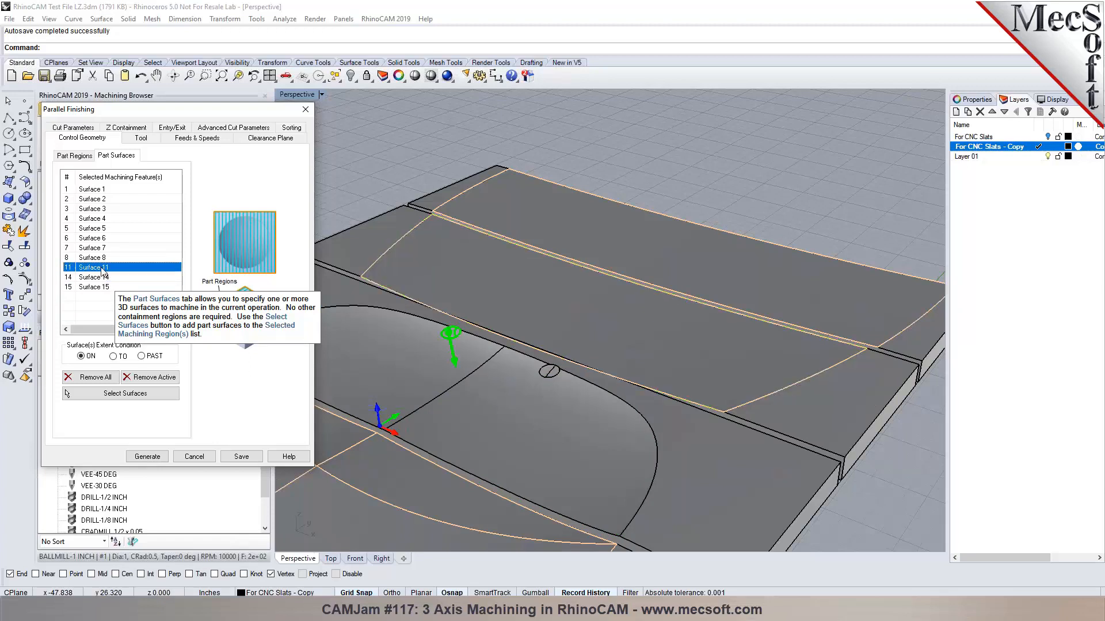
left_click(102, 258)
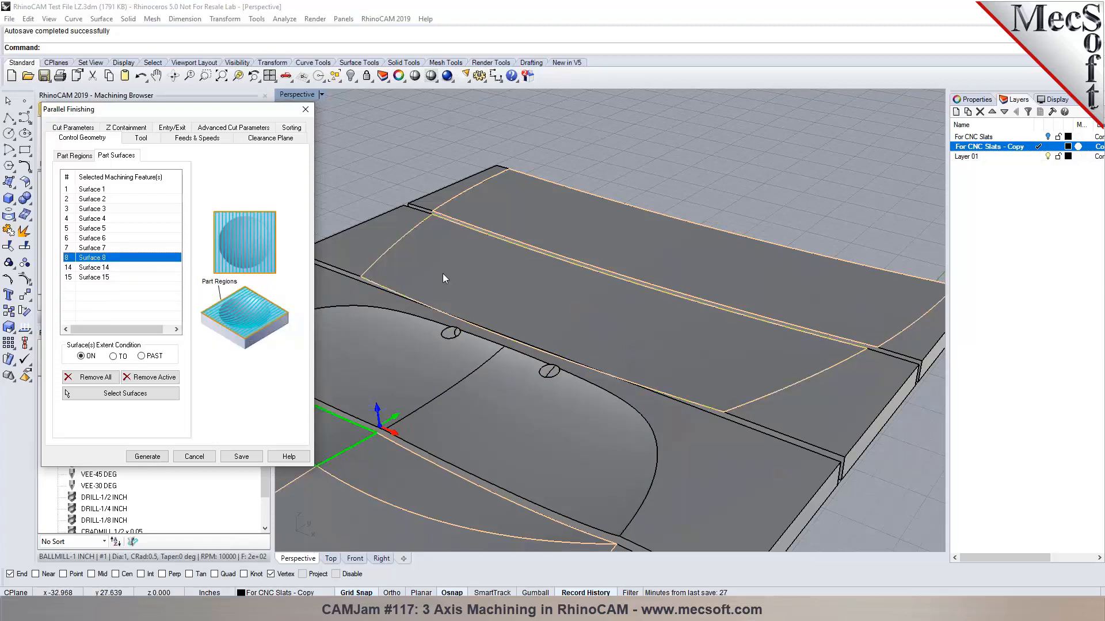
left_click(74, 155)
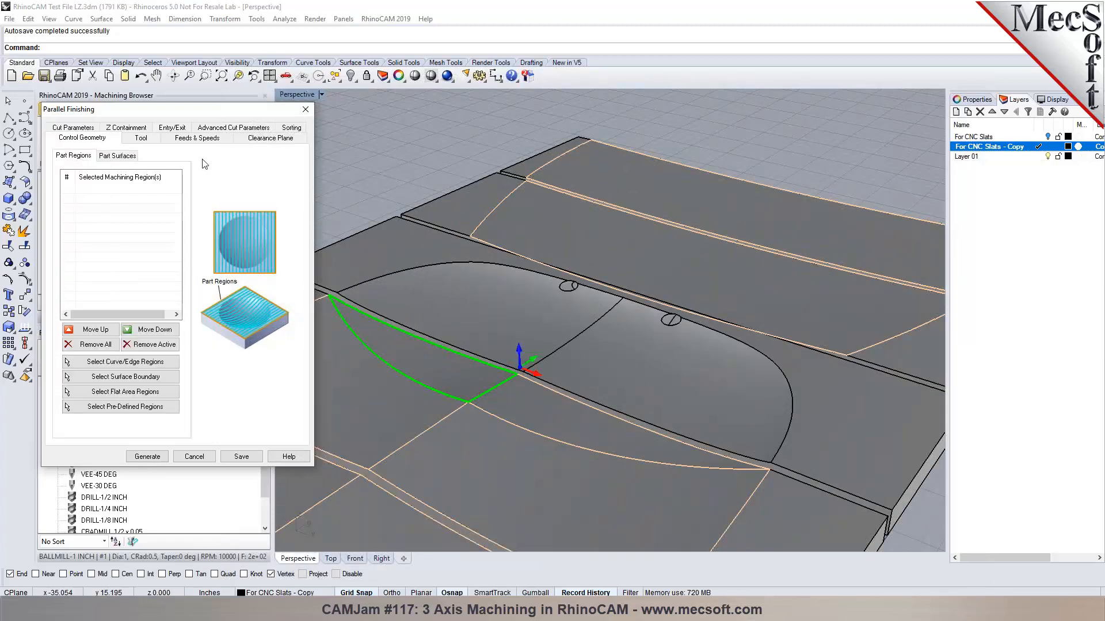
Pick the oval pocket's polysurface edge as the Parallel Finishing curve/edge region.
left_click(155, 361)
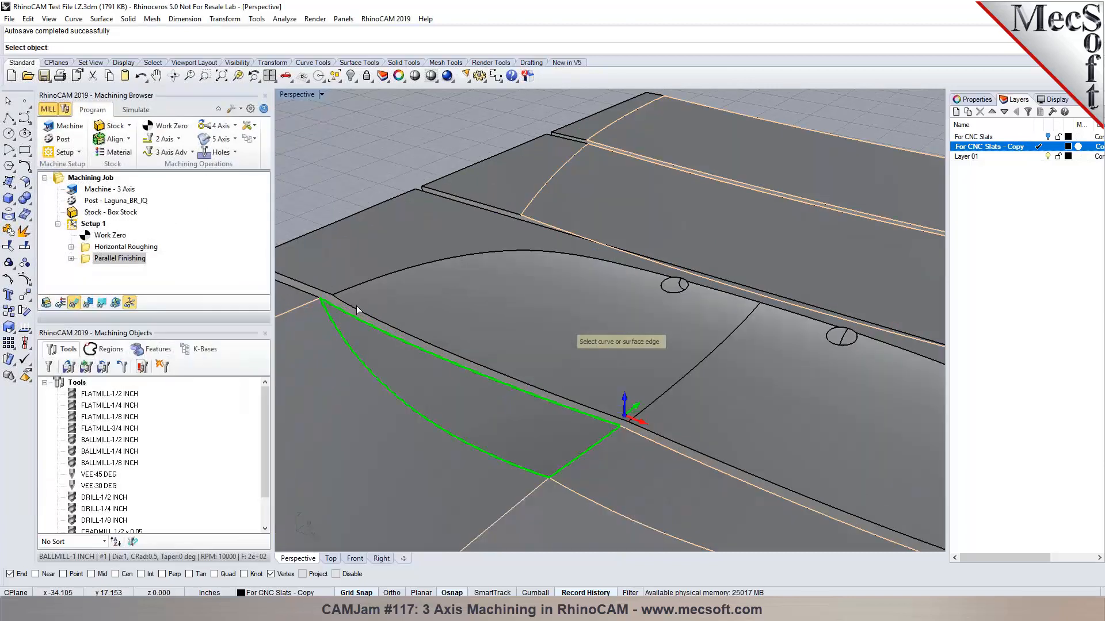
scroll(630, 271, "up", 5)
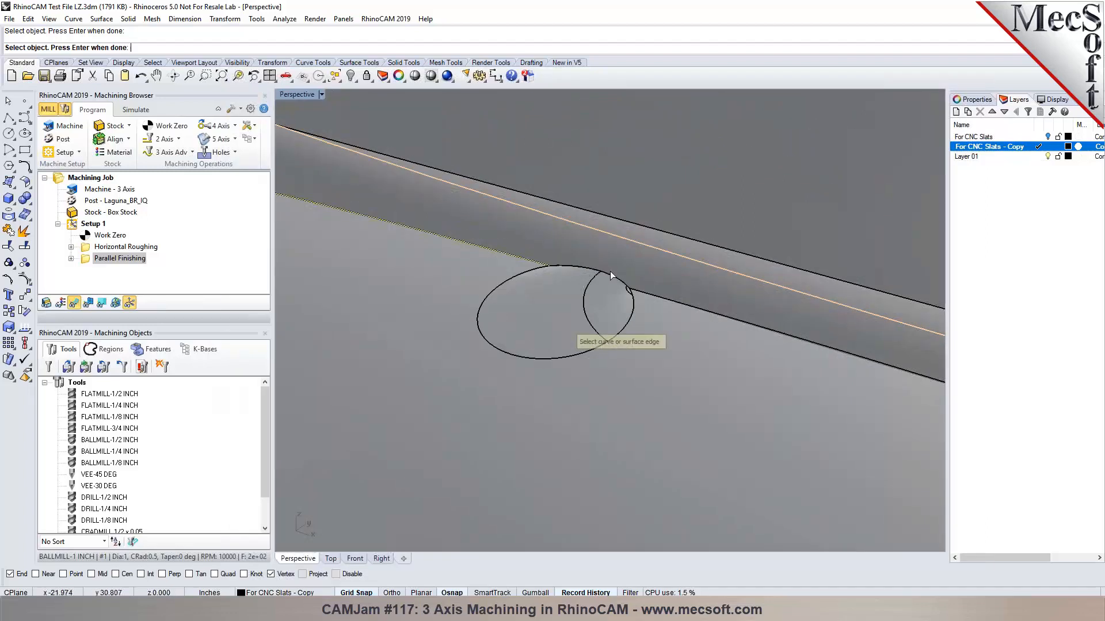
left_click(581, 267)
left_click(640, 296)
scroll(640, 280, "down", 5)
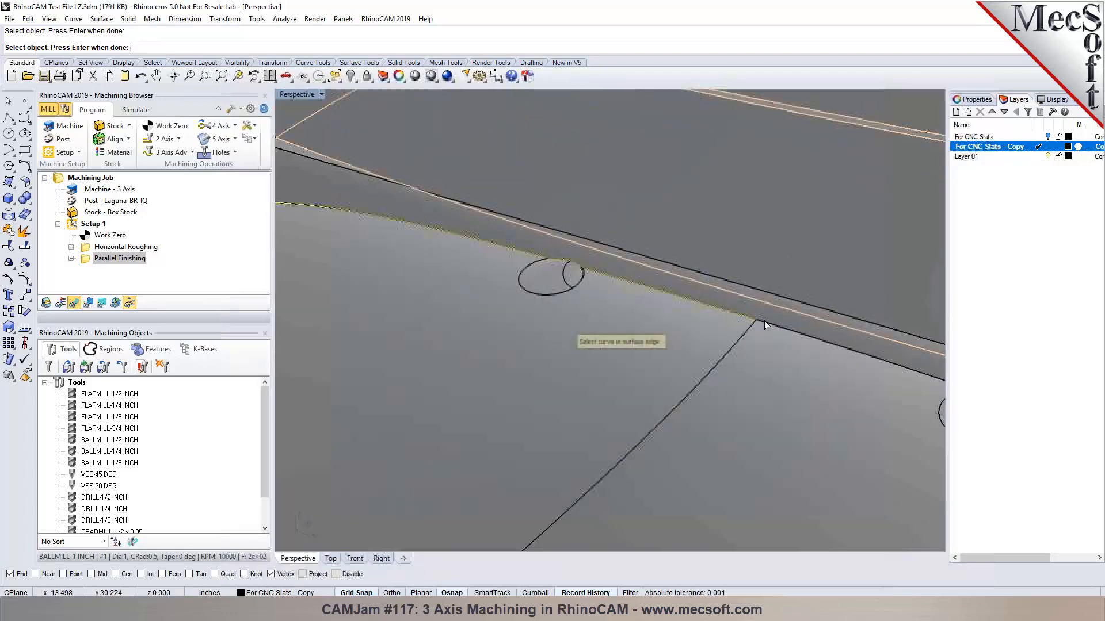
scroll(840, 348, "down", 3)
scroll(806, 328, "up", 5)
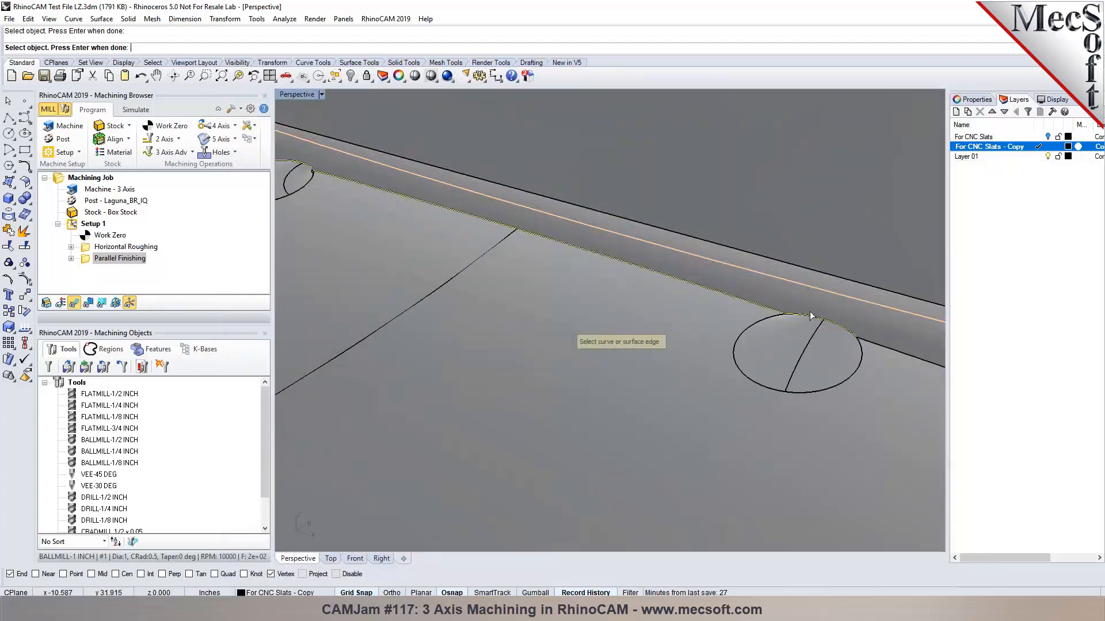
scroll(841, 329, "down", 5)
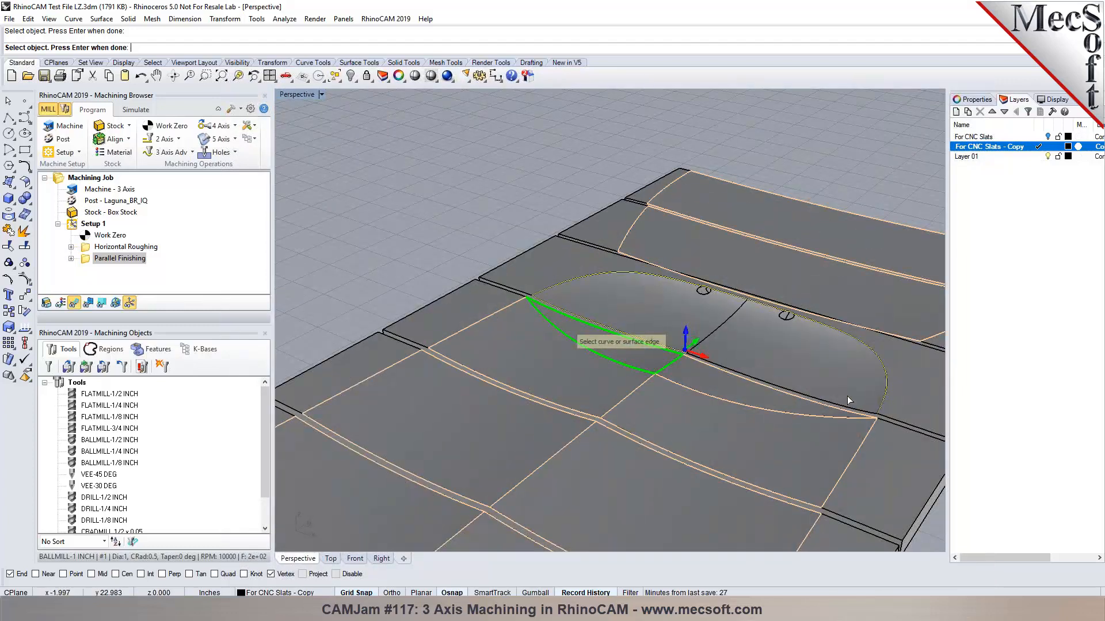
scroll(847, 406, "up", 5)
scroll(562, 308, "down", 4)
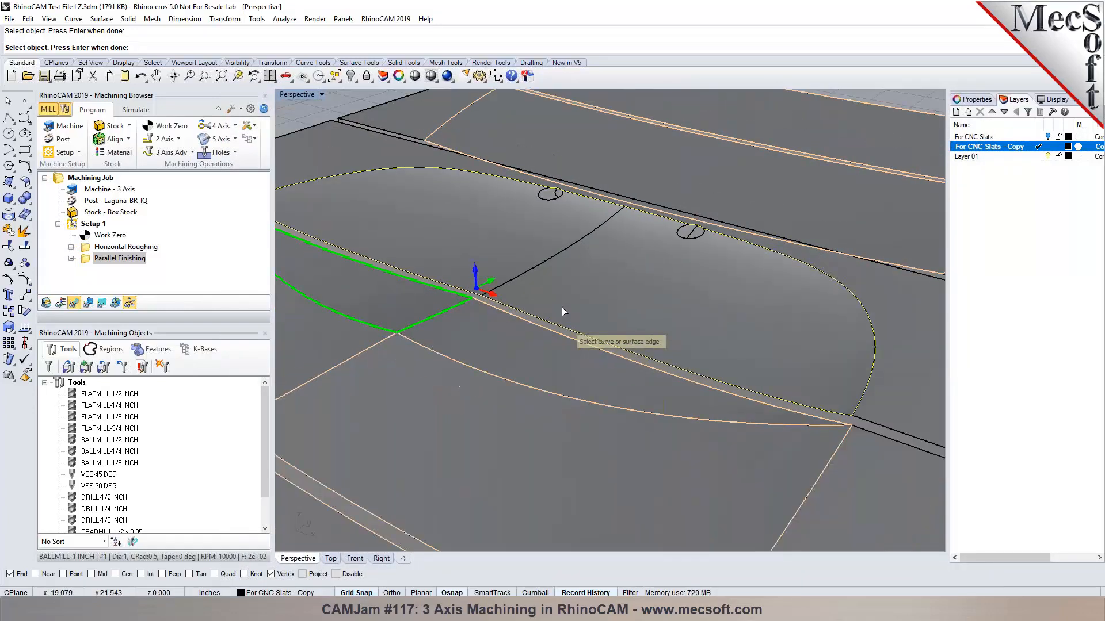
key("Return")
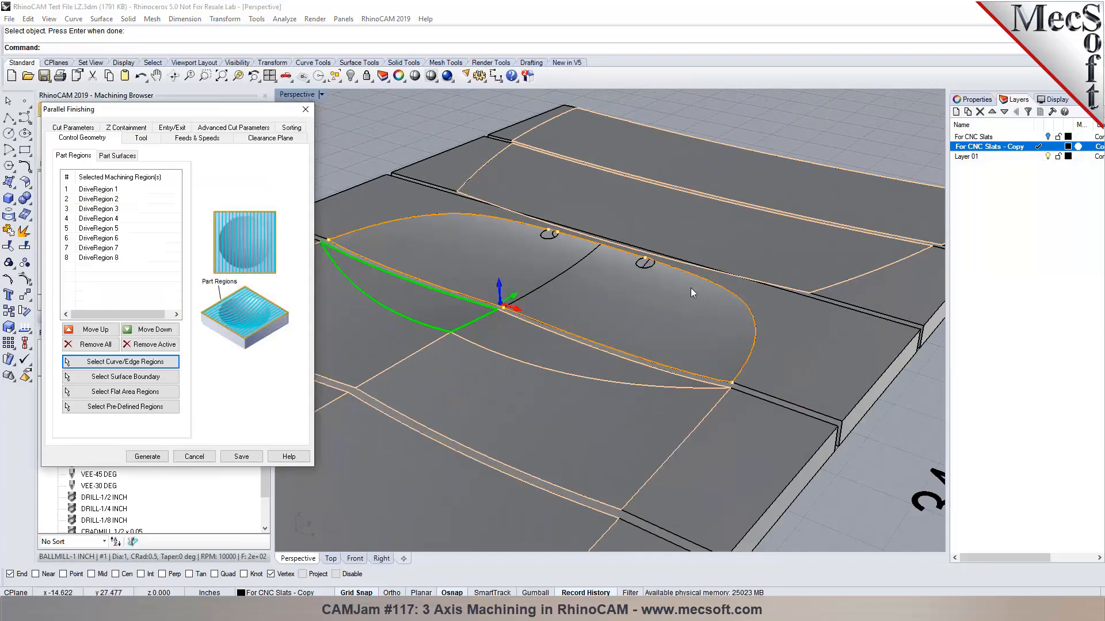
scroll(695, 287, "down", 2)
scroll(647, 303, "up", 4)
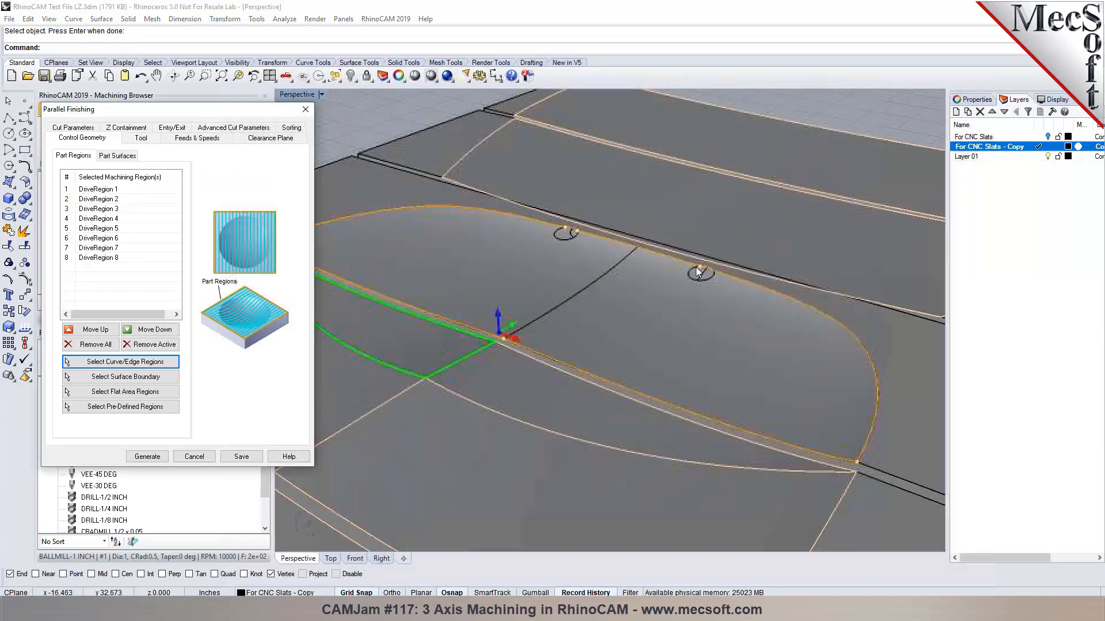
scroll(555, 237, "down", 3)
scroll(593, 237, "up", 5)
scroll(625, 240, "down", 8)
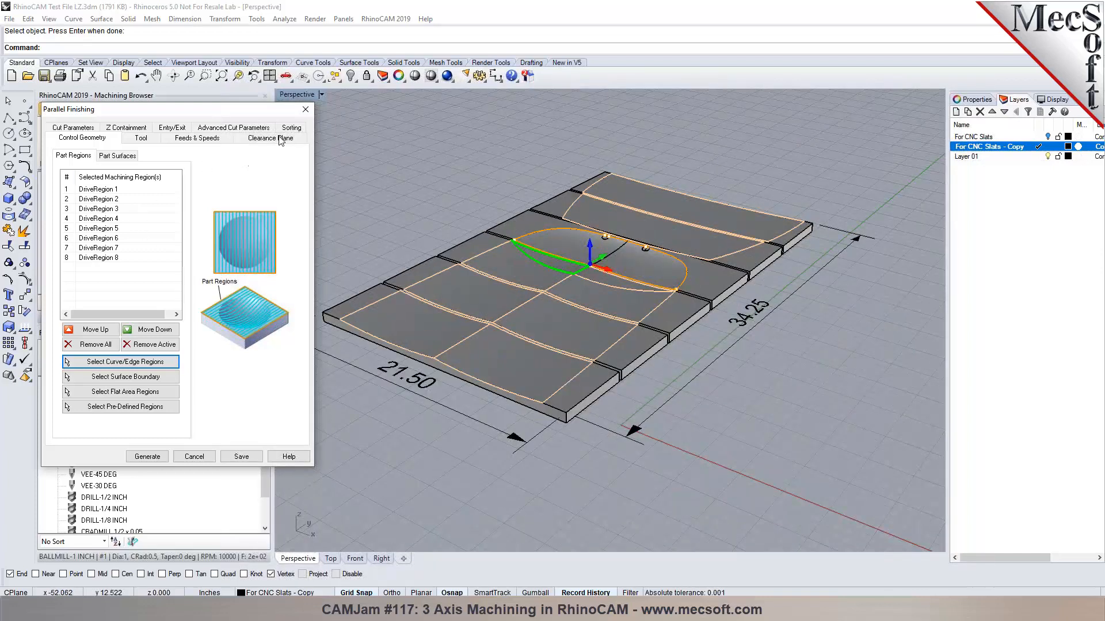
Set region sorting to Minimum Distance Sort and generate the parallel finishing toolpaths.
left_click(290, 129)
left_click(178, 168)
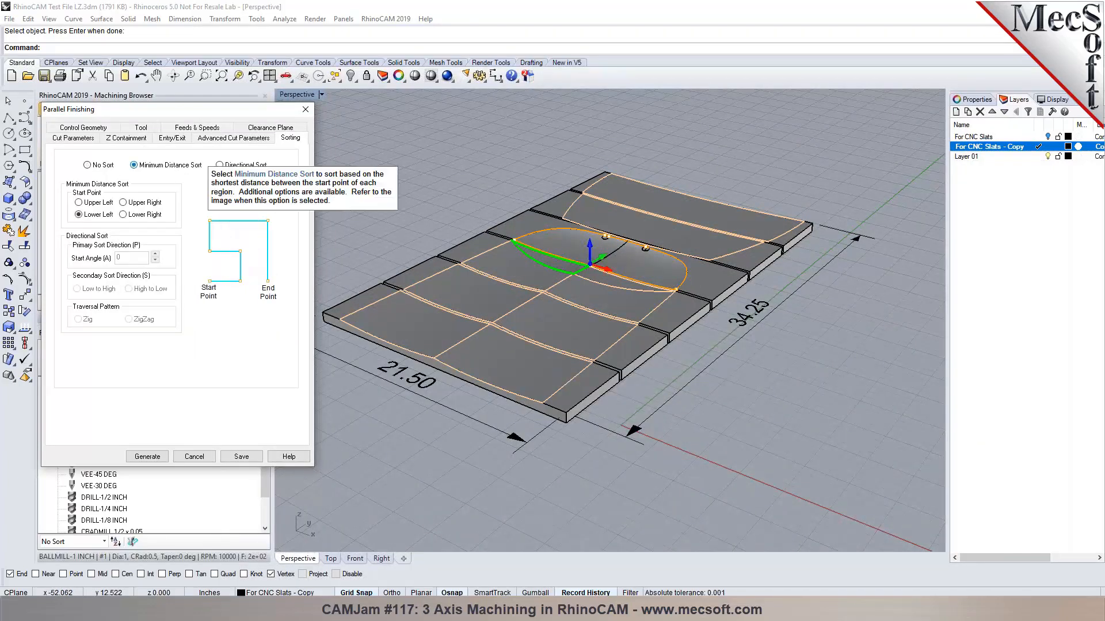
left_click(234, 168)
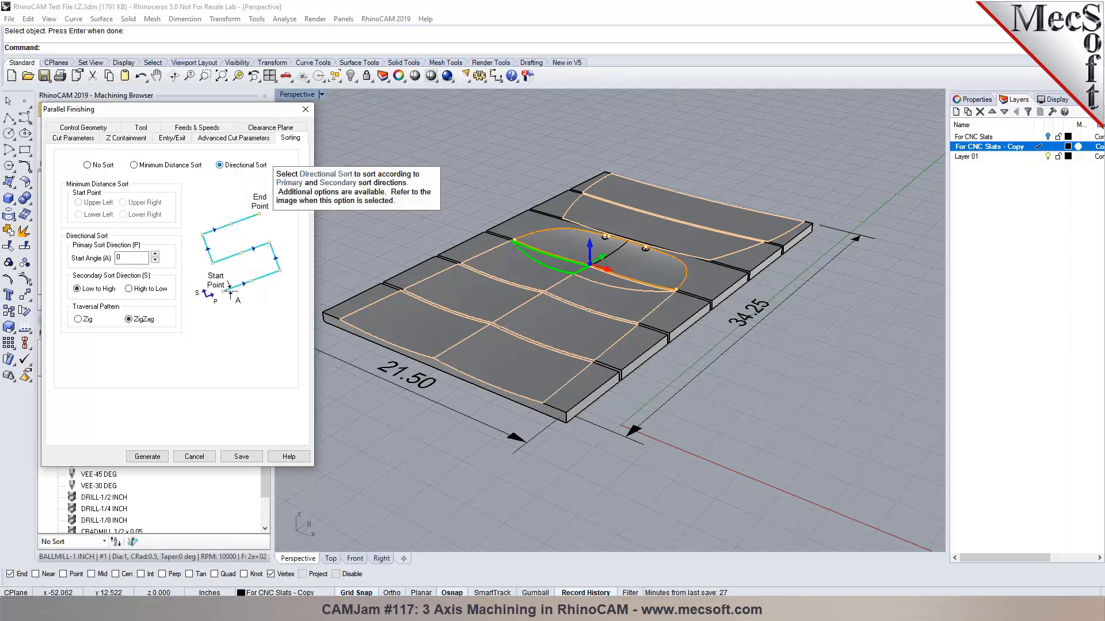
left_click(138, 166)
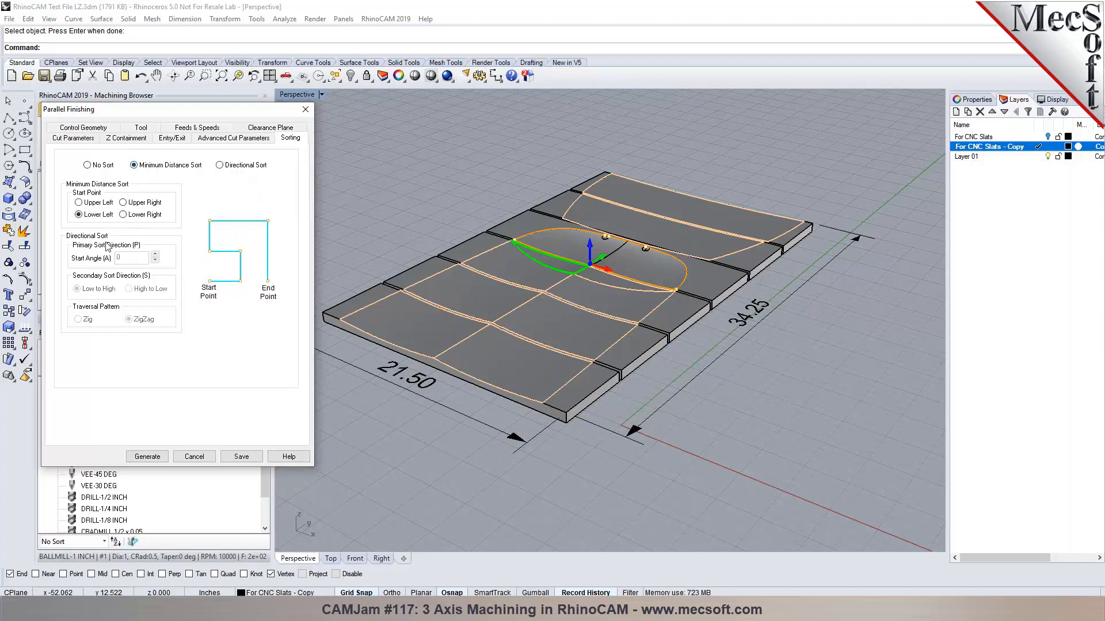
left_click(148, 457)
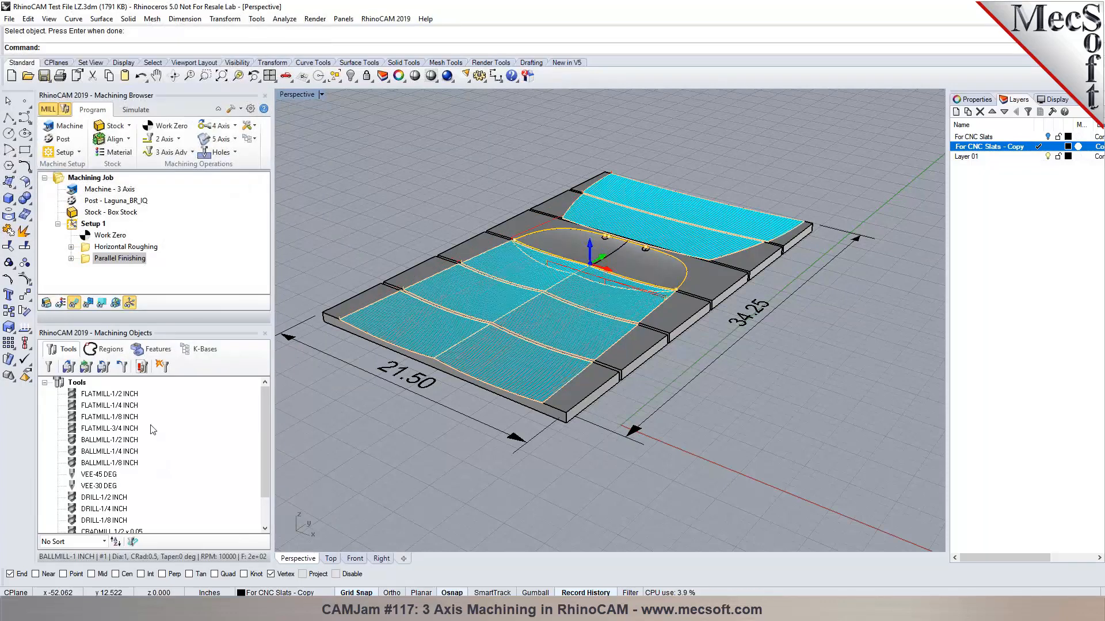
Locate Surfaces 10, 9 and 6, then remove all part surfaces from Parallel Finishing.
scroll(520, 206, "up", 4)
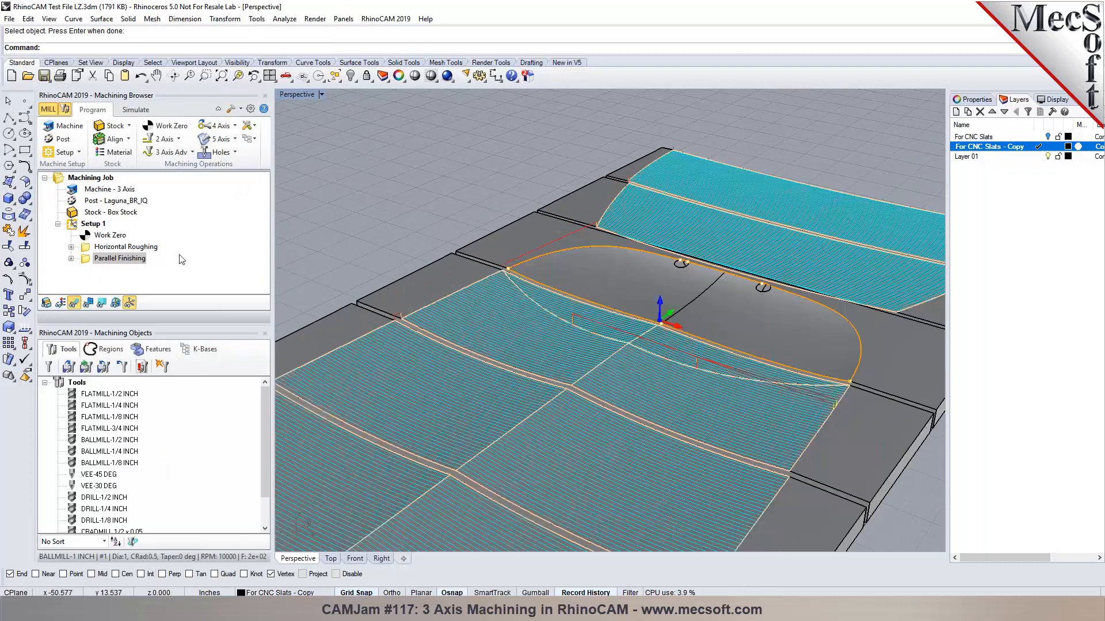
double_click(99, 259)
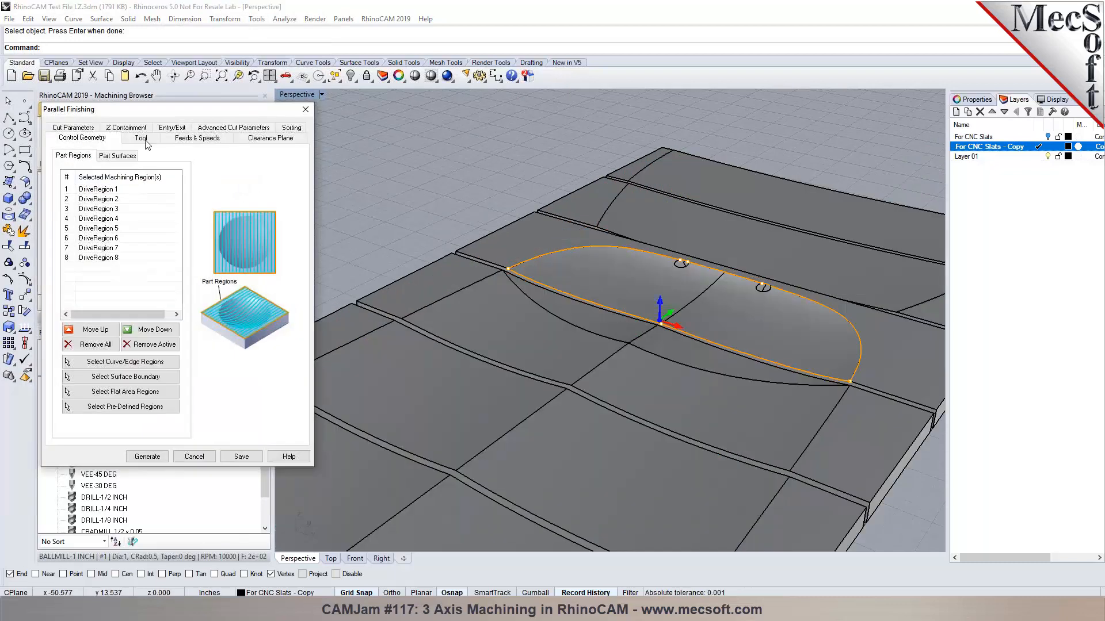
left_click(126, 157)
left_click(95, 277)
left_click(95, 267)
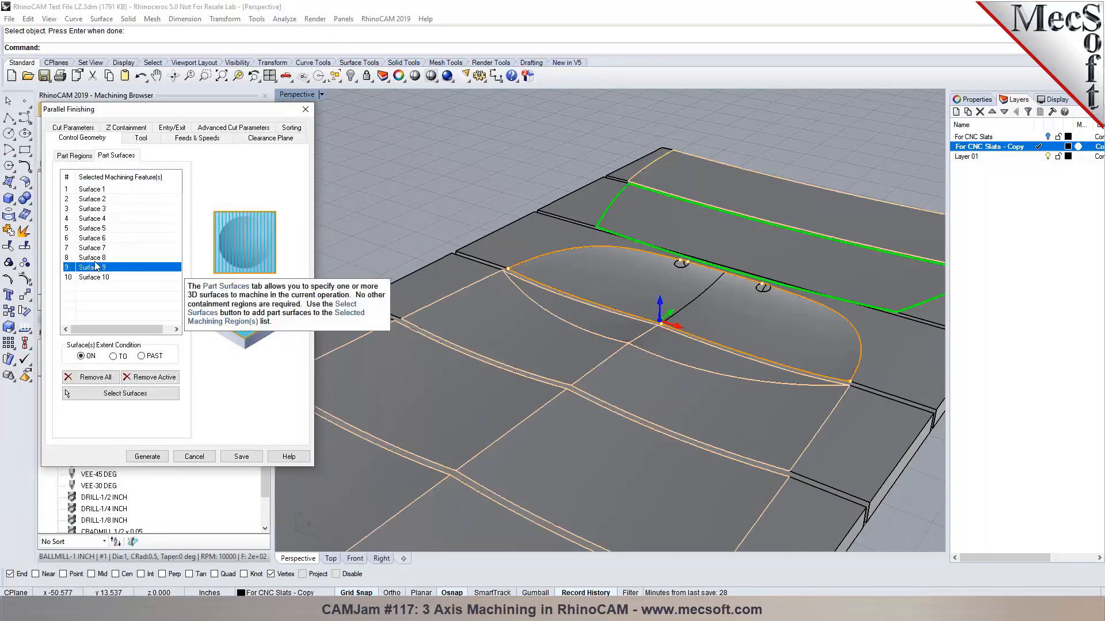
left_click(96, 238)
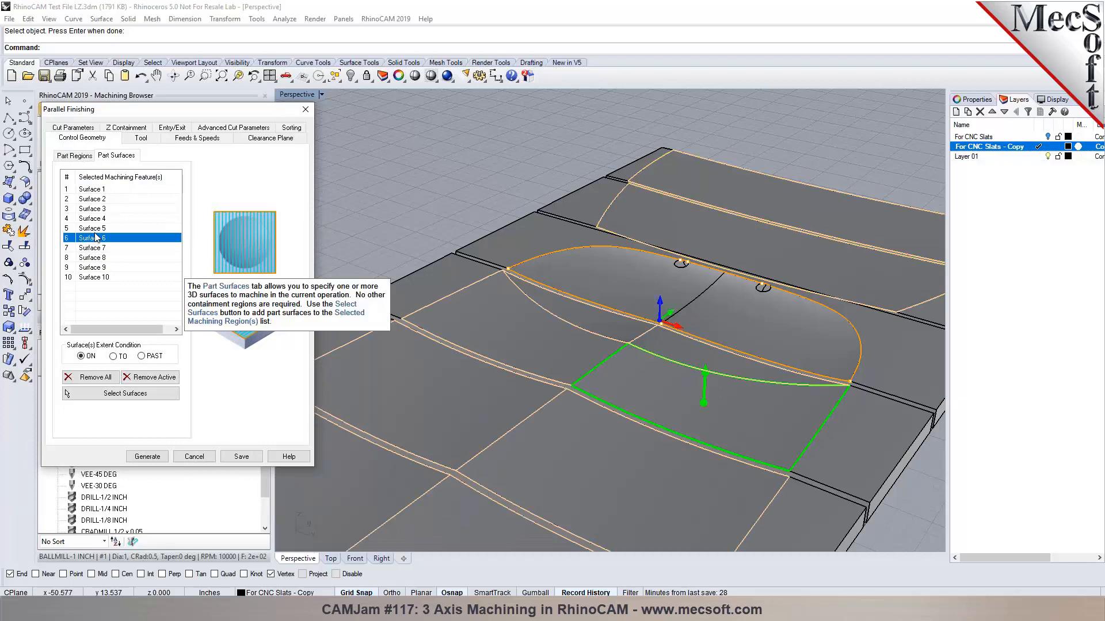
scroll(702, 212, "up", 8)
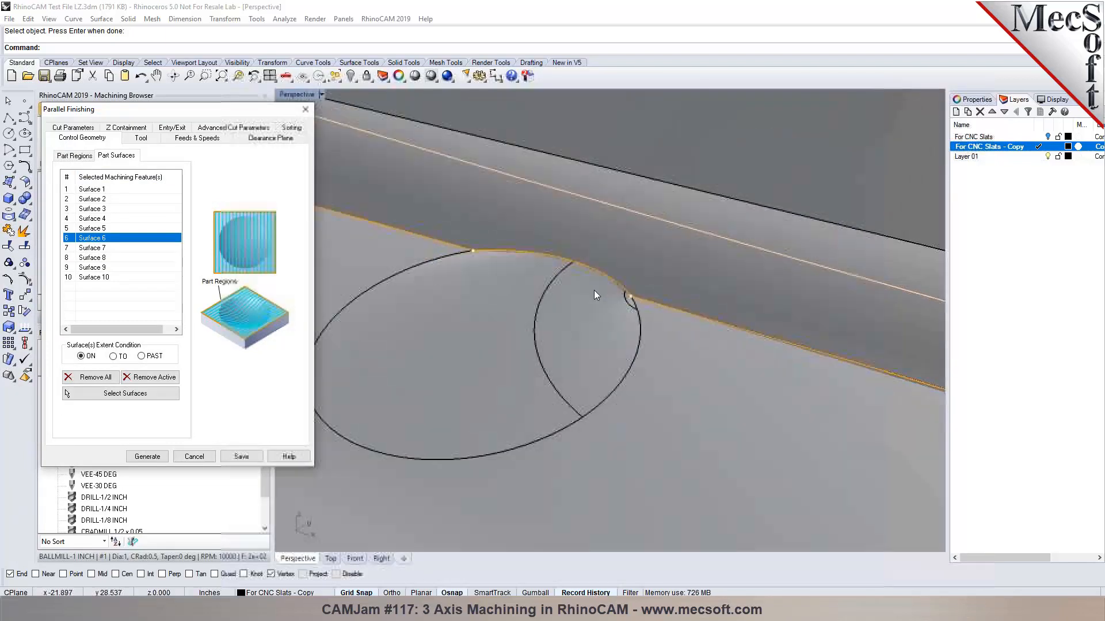
scroll(651, 291, "up", 6)
scroll(595, 259, "down", 12)
scroll(711, 312, "down", 10)
scroll(813, 347, "up", 6)
mouse_move(813, 348)
right_mouse_down()
mouse_move(779, 368)
mouse_move(816, 348)
right_mouse_up()
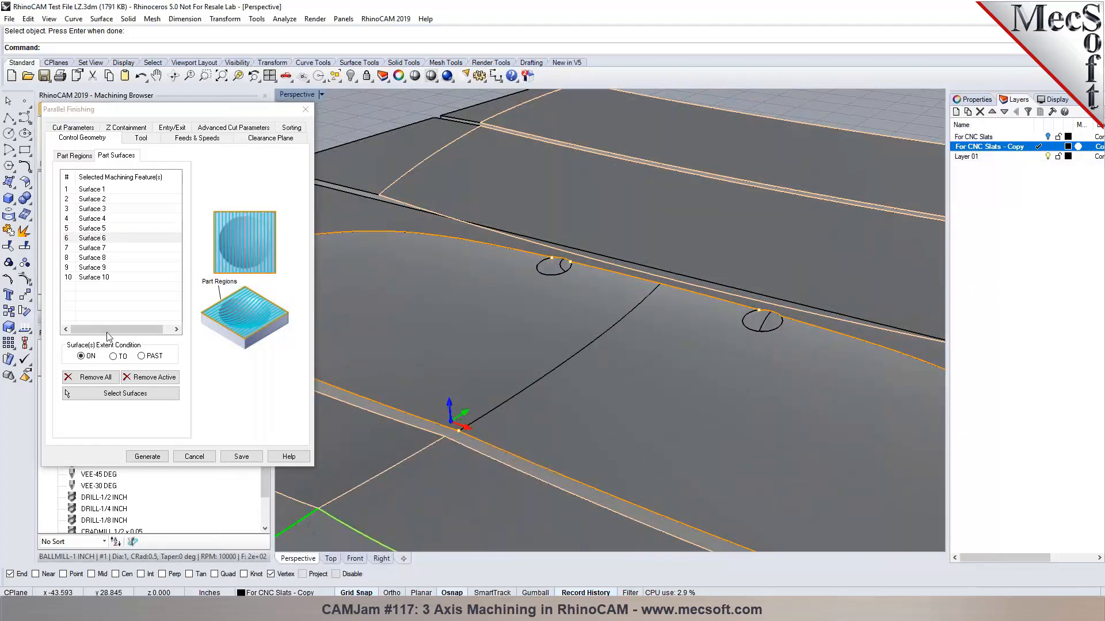
scroll(807, 251, "down", 3)
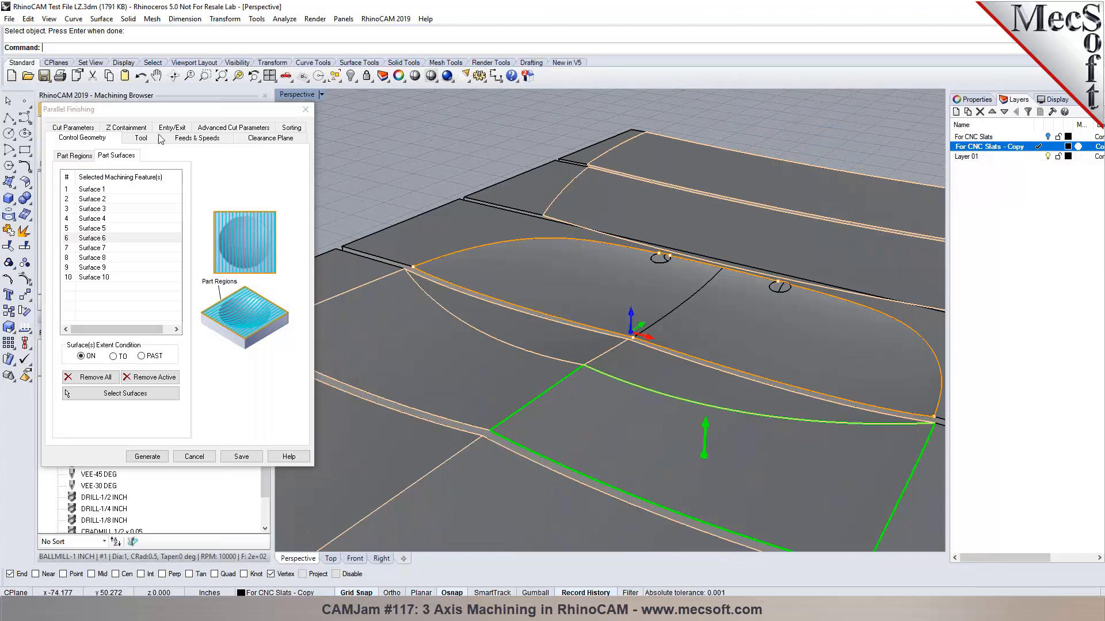
left_click(103, 379)
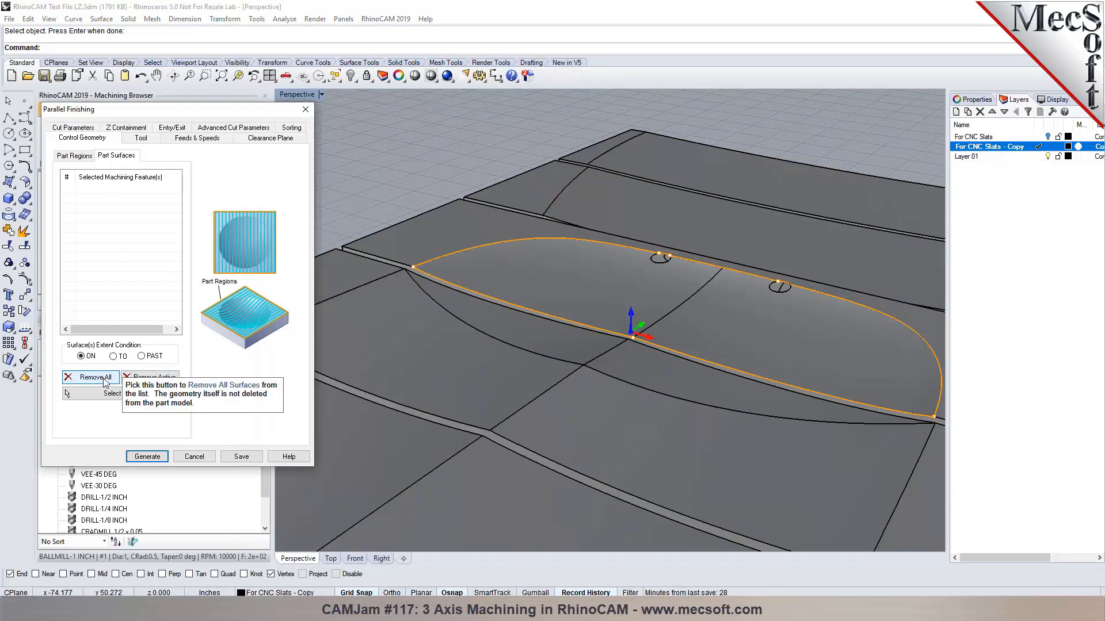
left_click(198, 456)
Remove all drive regions from Parallel Finishing and save to regenerate its toolpaths.
double_click(83, 260)
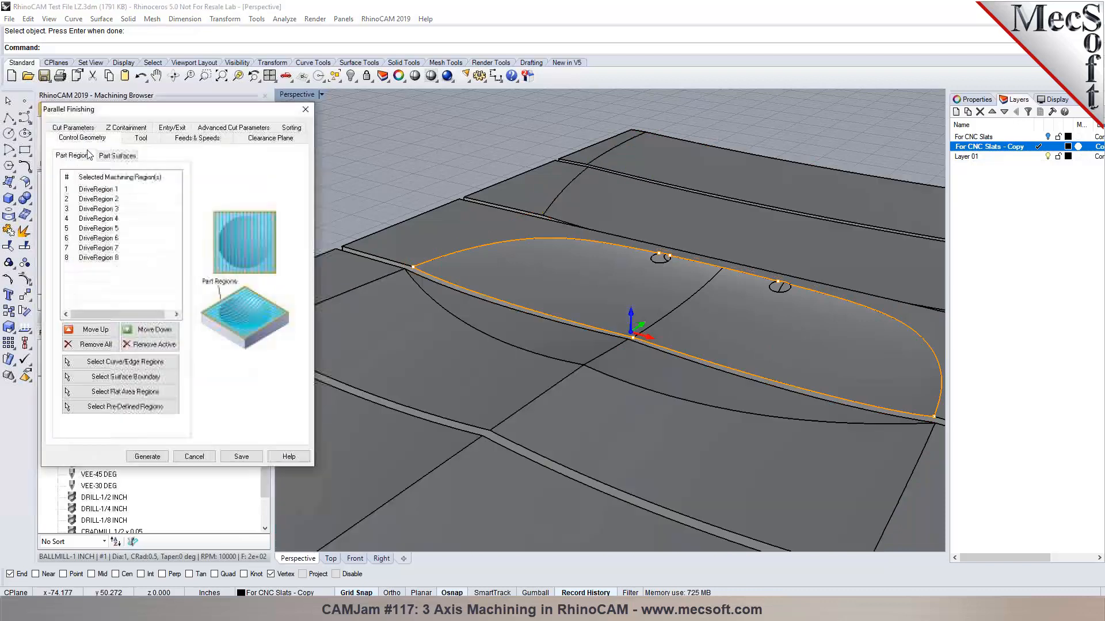
left_click(92, 344)
left_click(238, 456)
scroll(354, 193, "down", 2)
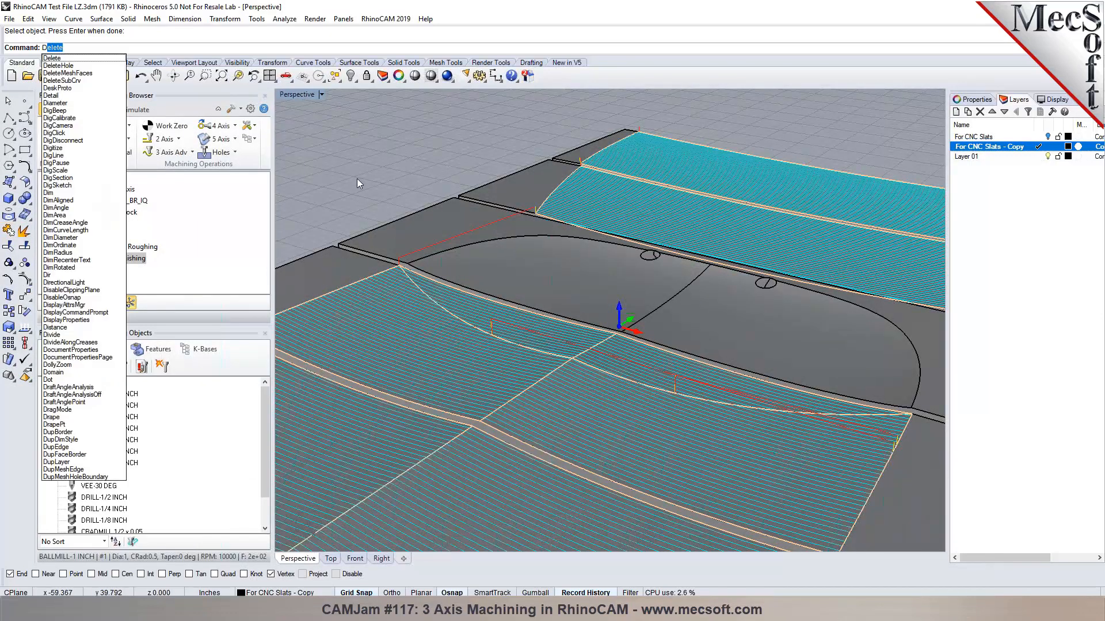
Run DupEdge and pick the strip edge and curved edge of the oval recess.
type("upEdge")
key("Return")
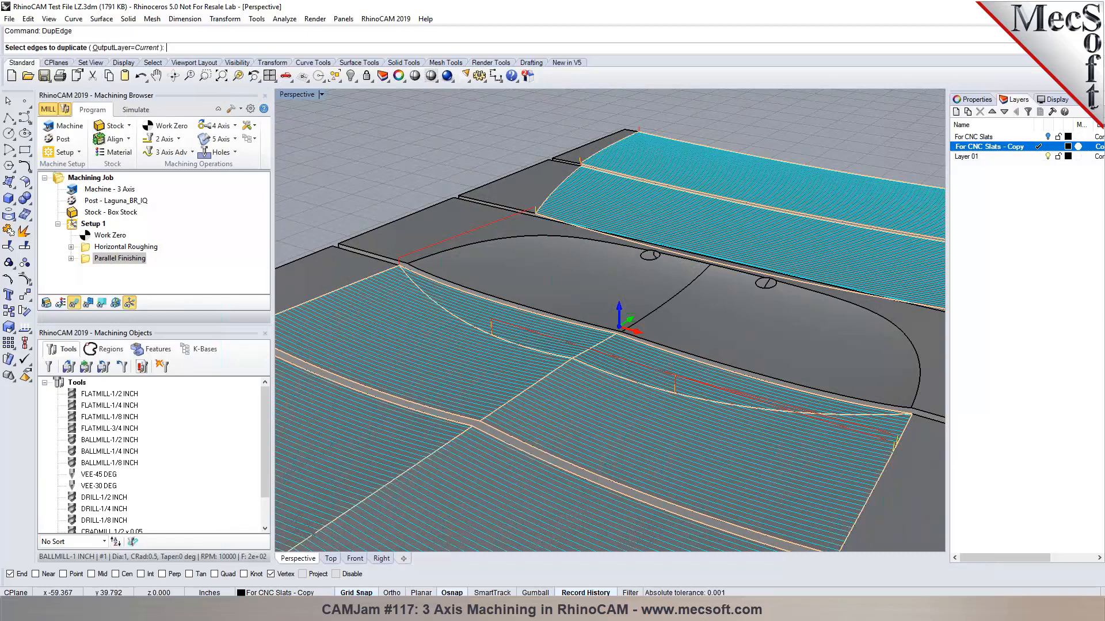
scroll(443, 237, "up", 5)
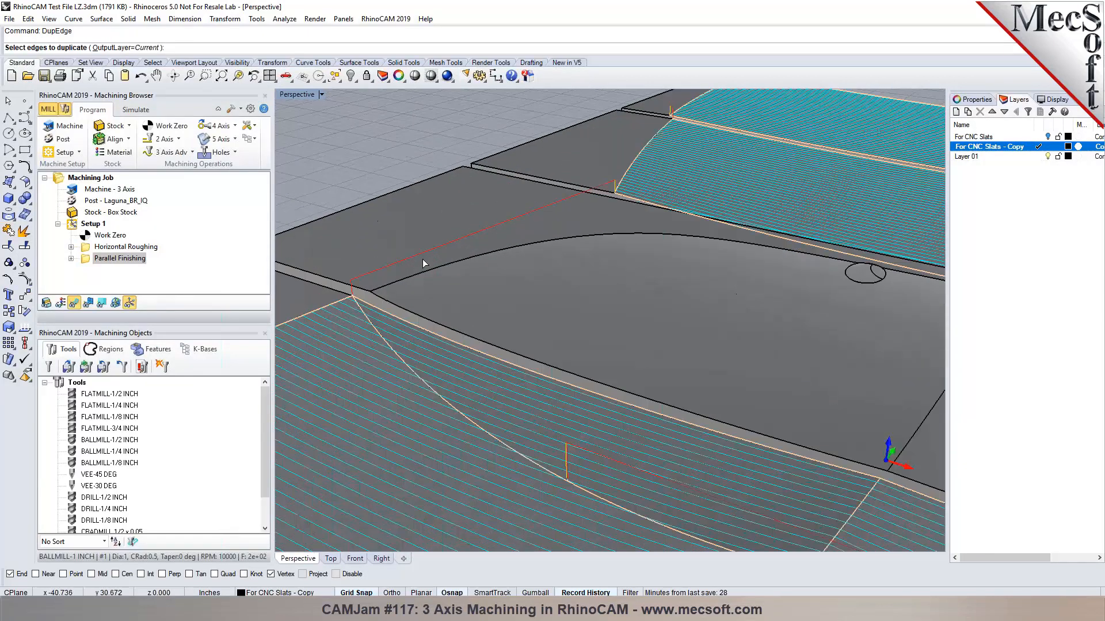
left_click(381, 309)
left_click(380, 291)
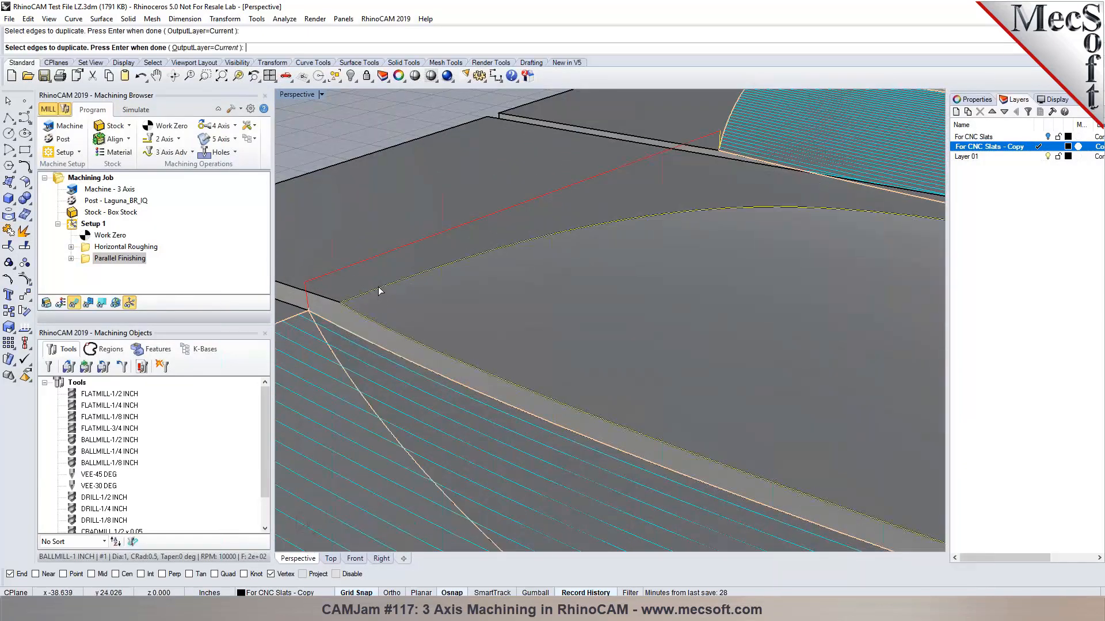
scroll(379, 290, "down", 8)
scroll(527, 299, "up", 8)
Add the edges of both circular cut-outs, producing one closed boundary curve.
left_click(527, 298)
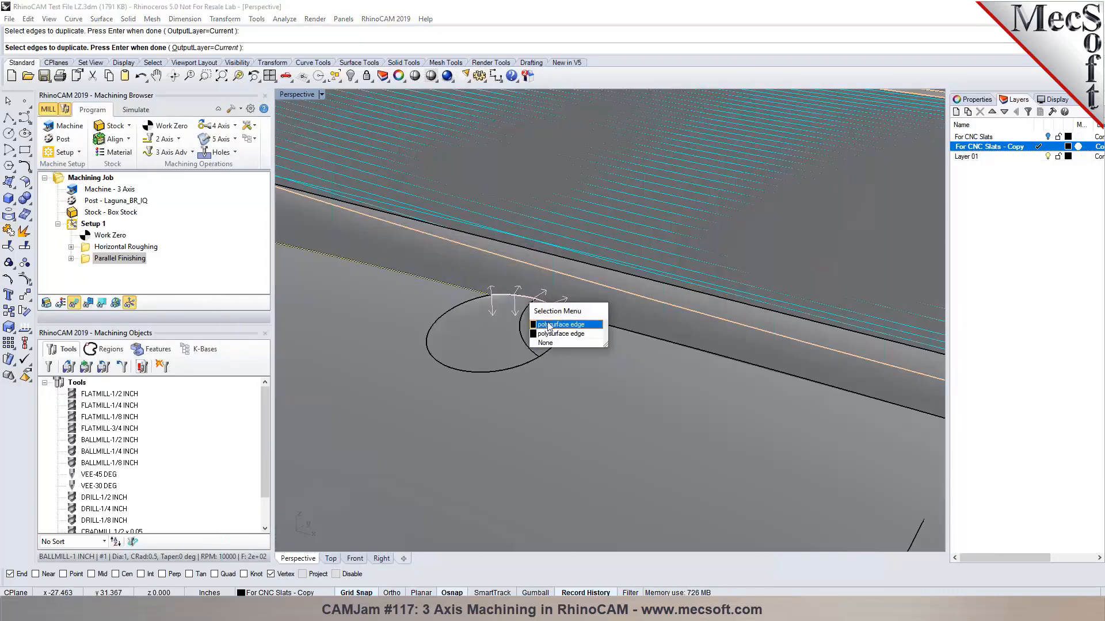
left_click(550, 325)
scroll(504, 289, "up", 3)
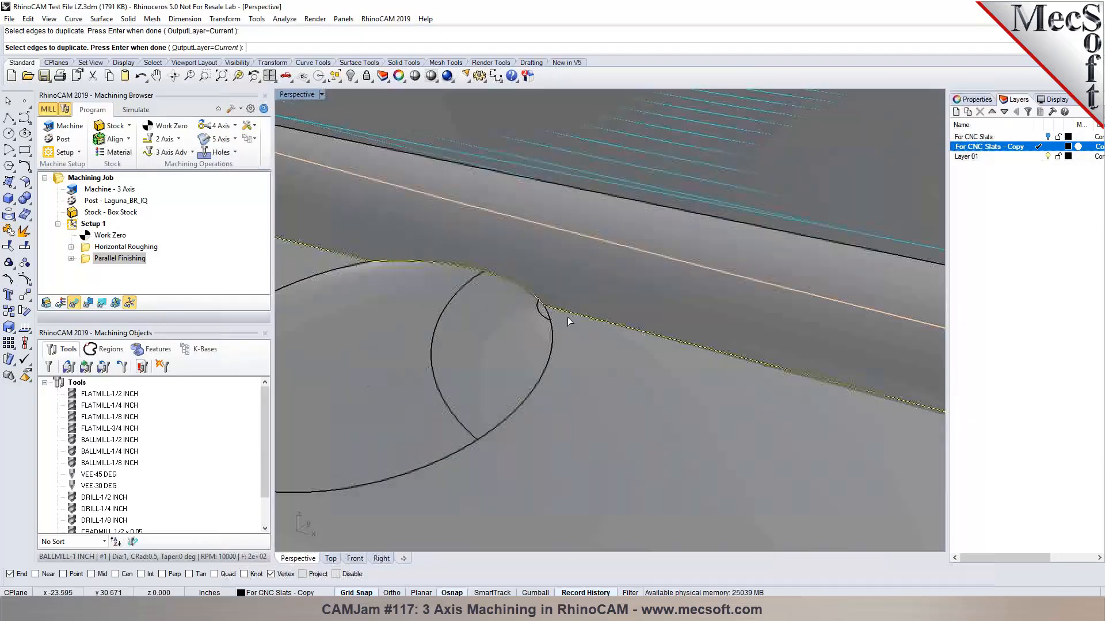
scroll(504, 289, "down", 3)
scroll(776, 370, "down", 3)
scroll(726, 342, "up", 4)
left_click(727, 342)
left_click(799, 371)
scroll(782, 353, "down", 4)
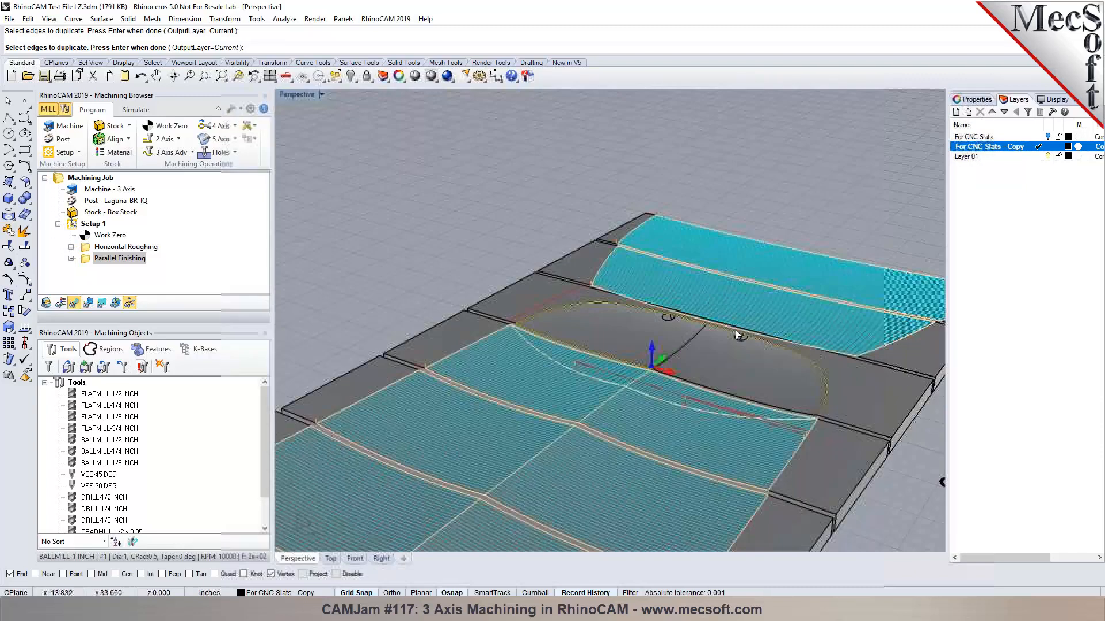
scroll(664, 423, "up", 3)
scroll(672, 426, "down", 3)
scroll(543, 358, "up", 3)
key("Return")
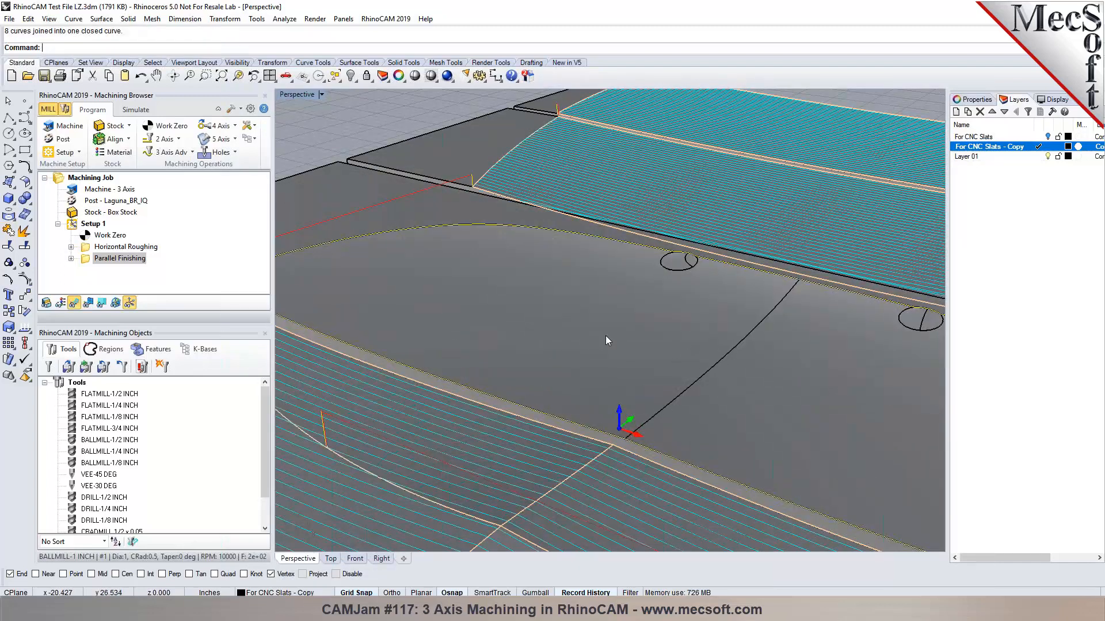
scroll(613, 333, "down", 4)
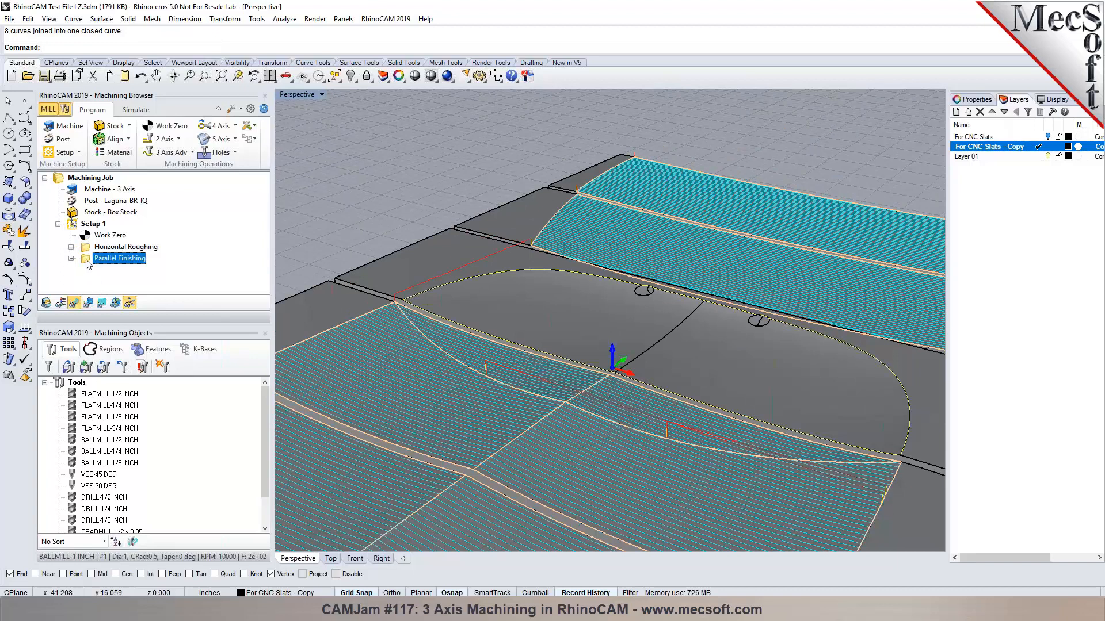
Replace the part surfaces with the oval boundary curve as region and generate the toolpath.
double_click(88, 260)
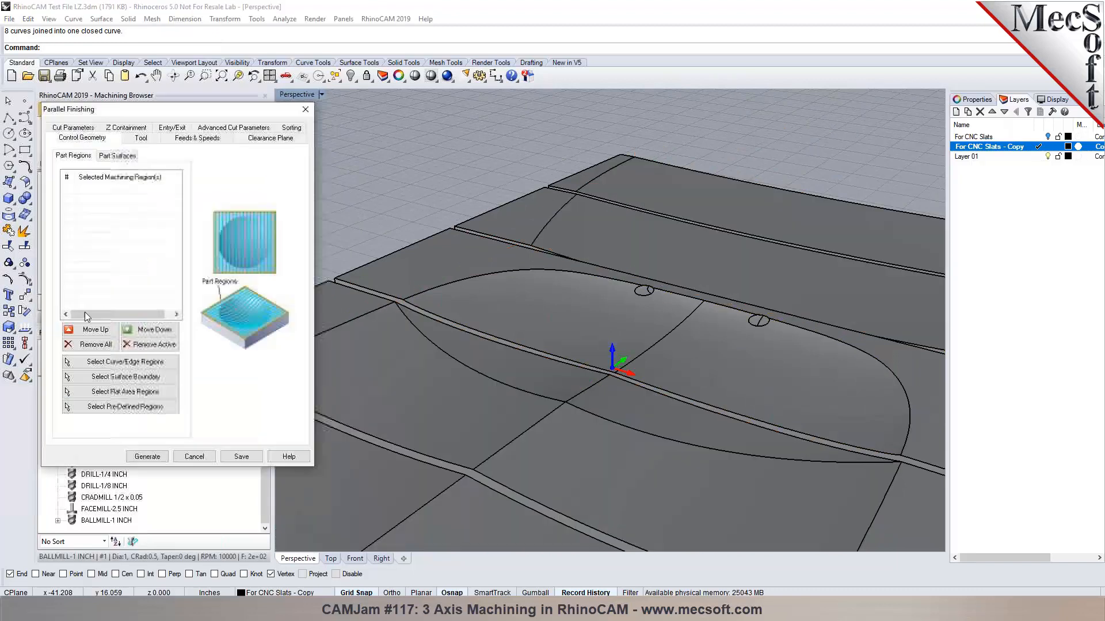
left_click(118, 156)
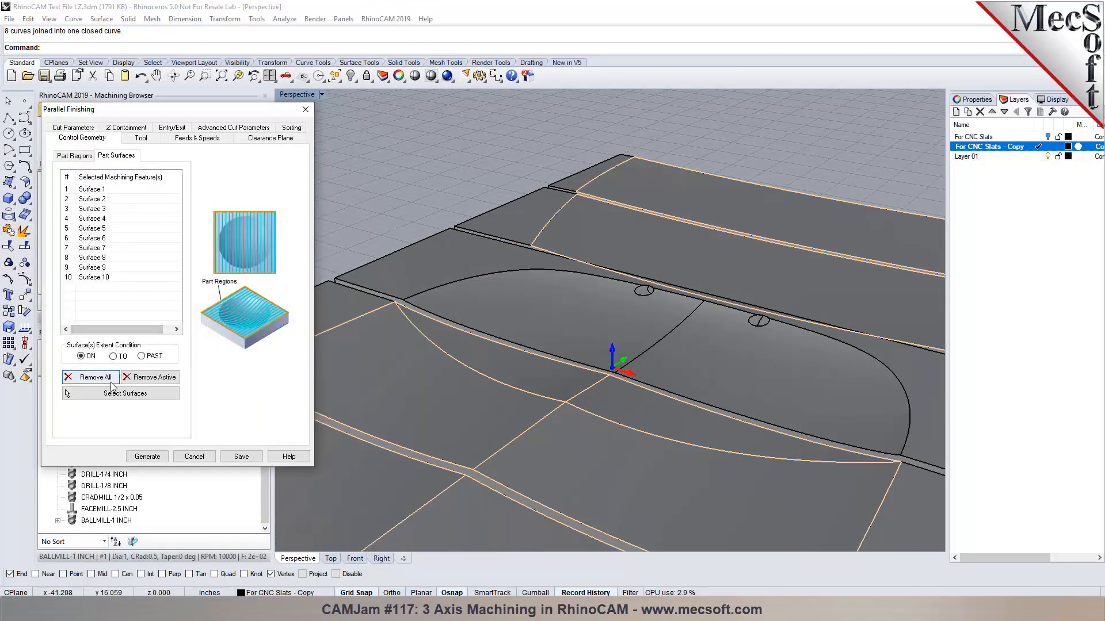
left_click(92, 377)
left_click(84, 154)
left_click(103, 362)
left_click(425, 313)
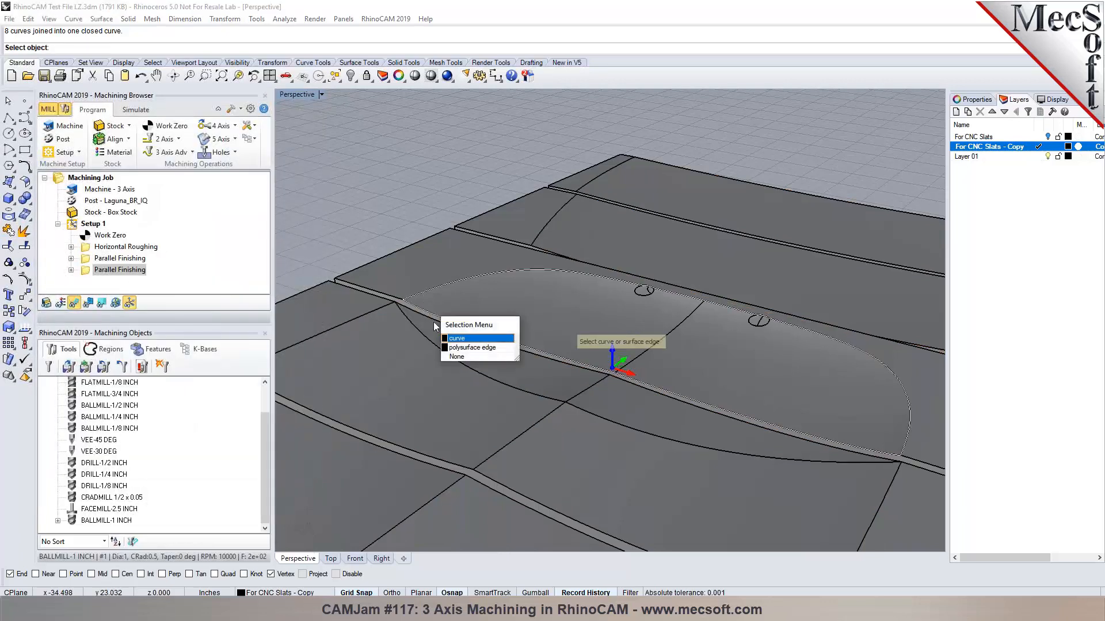
left_click(455, 338)
key("Return")
left_click(148, 457)
scroll(752, 226, "down", 3)
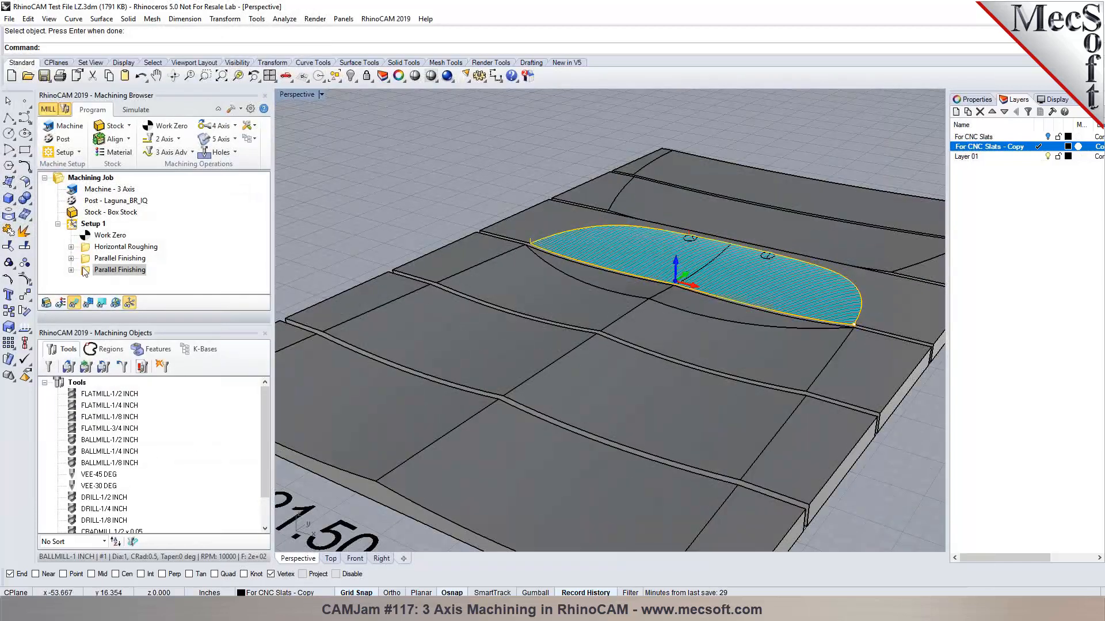
Review both Parallel Finishing operations and bring up the Simulate controls.
double_click(88, 260)
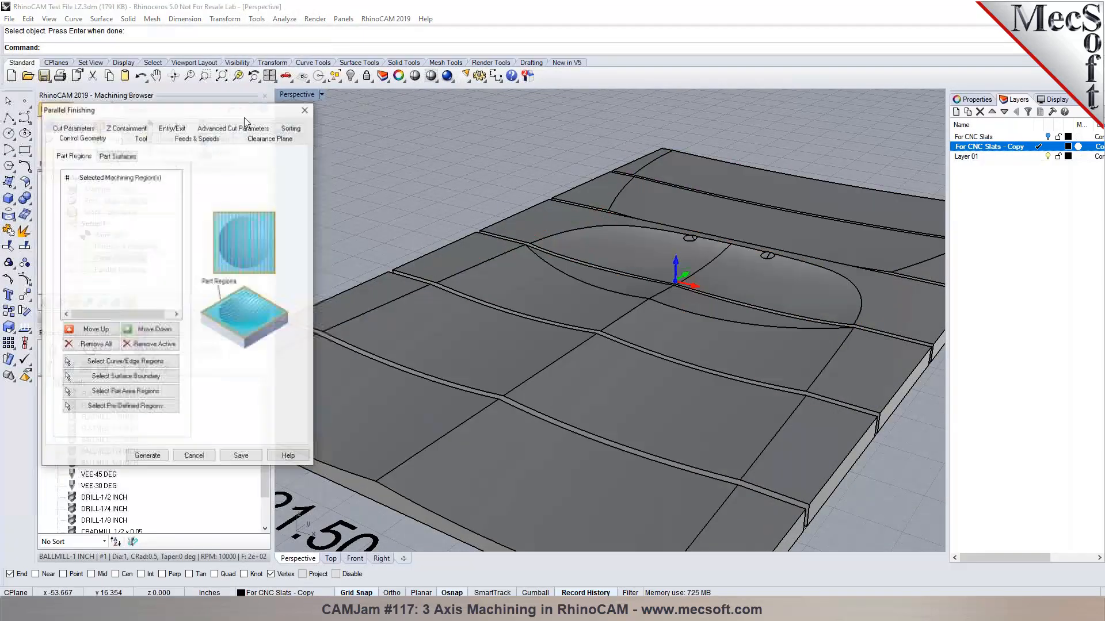
left_click(192, 456)
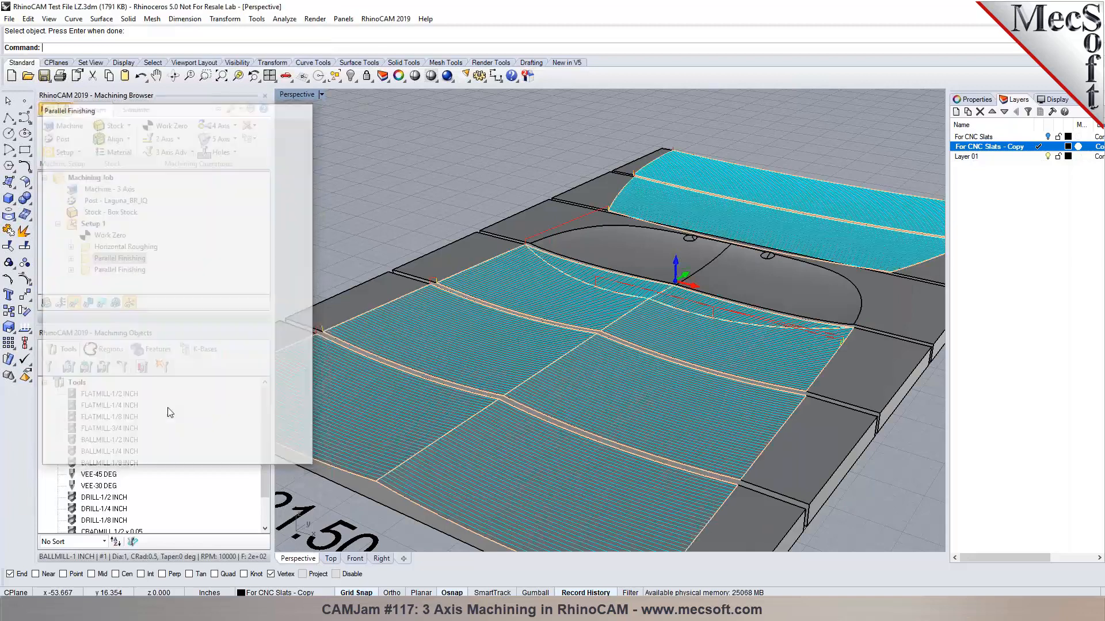
left_click(116, 270)
left_click(118, 258)
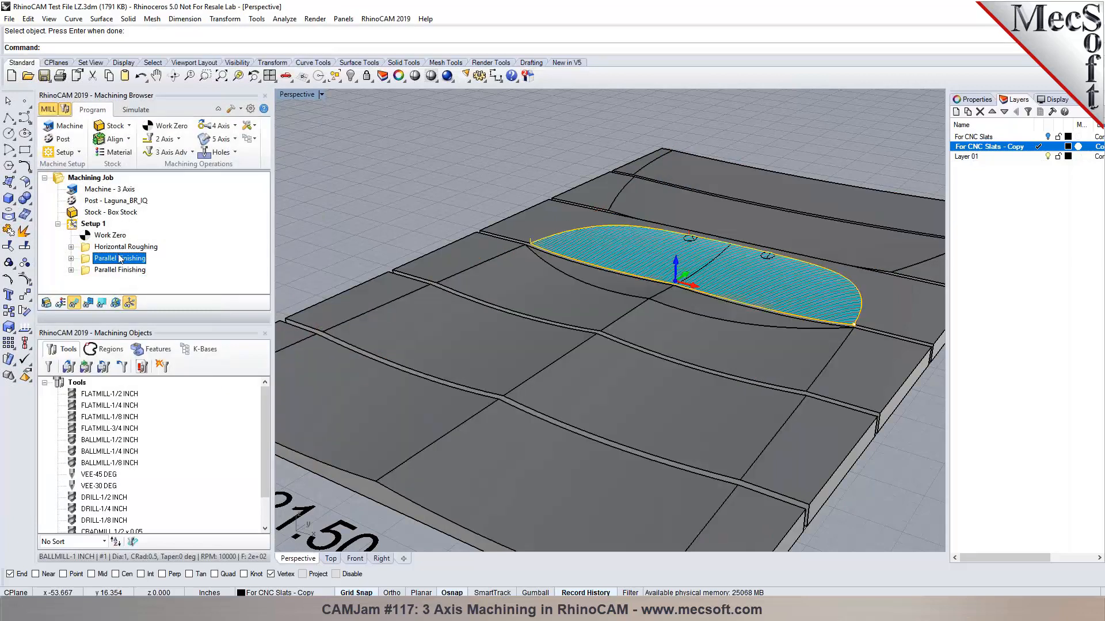
left_click(136, 109)
Start the simulation, speed it up, and raise the display interval in Simulation preferences.
left_click(126, 140)
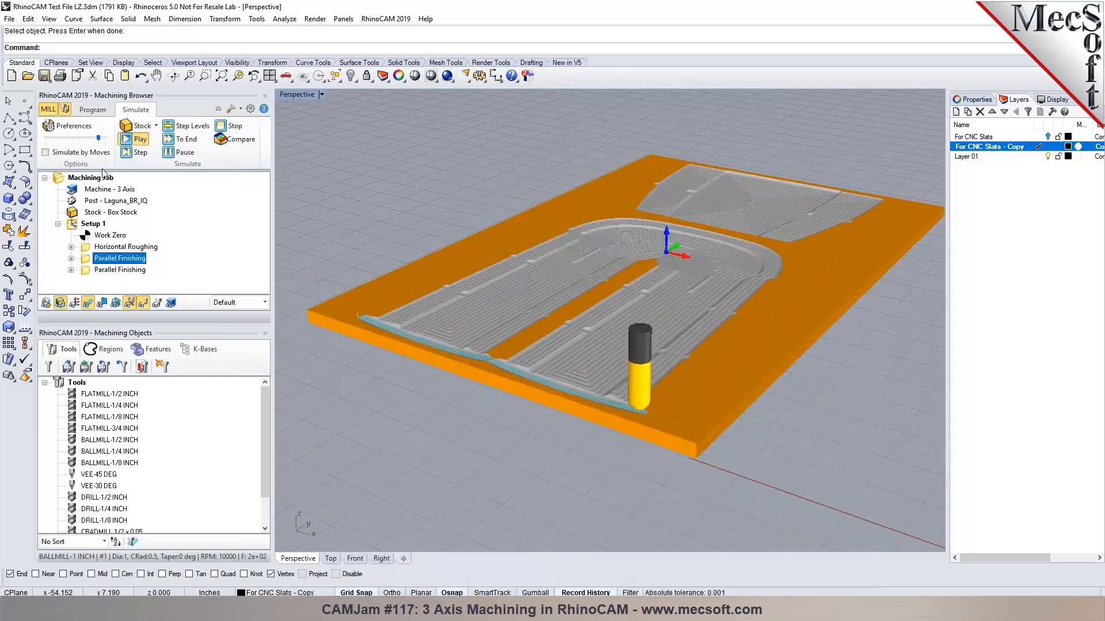
left_click_drag(99, 138, 106, 140)
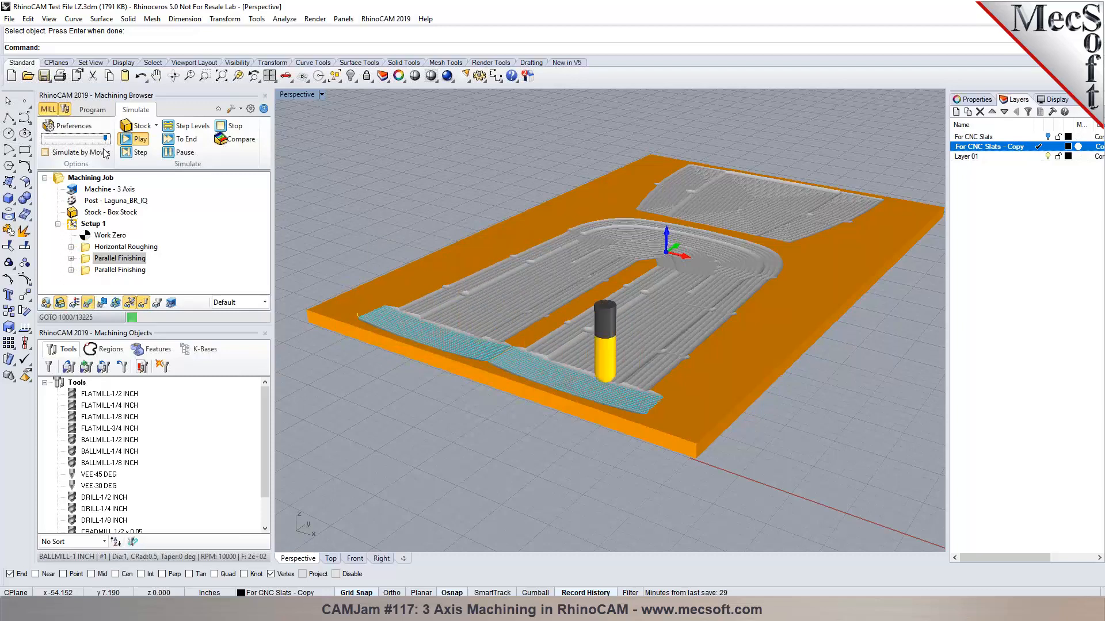
left_click(63, 126)
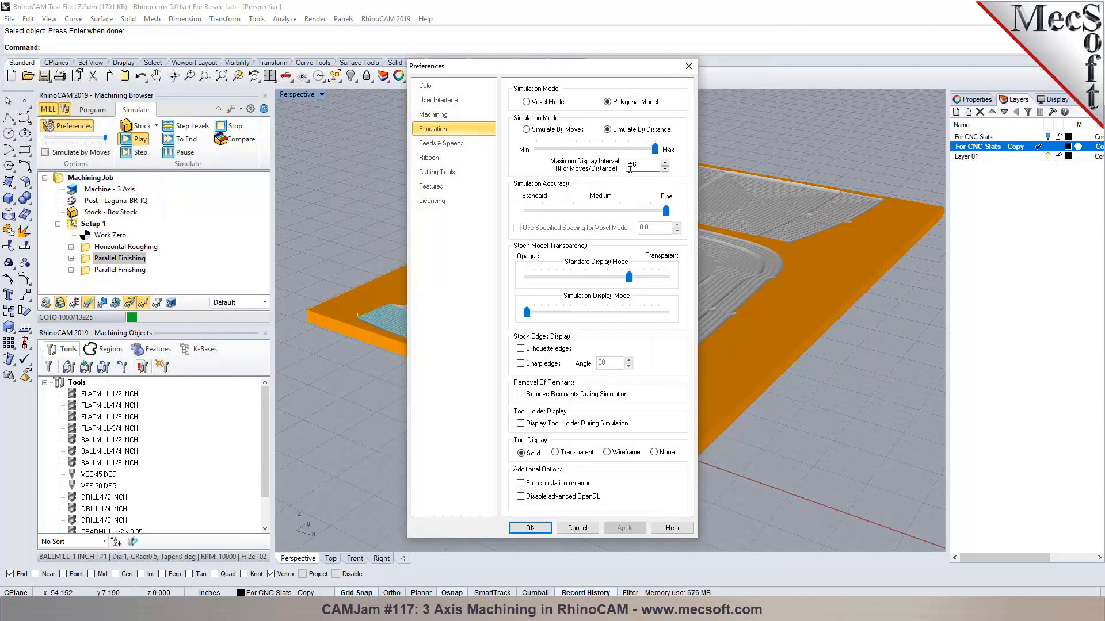
double_click(633, 166)
left_click(530, 528)
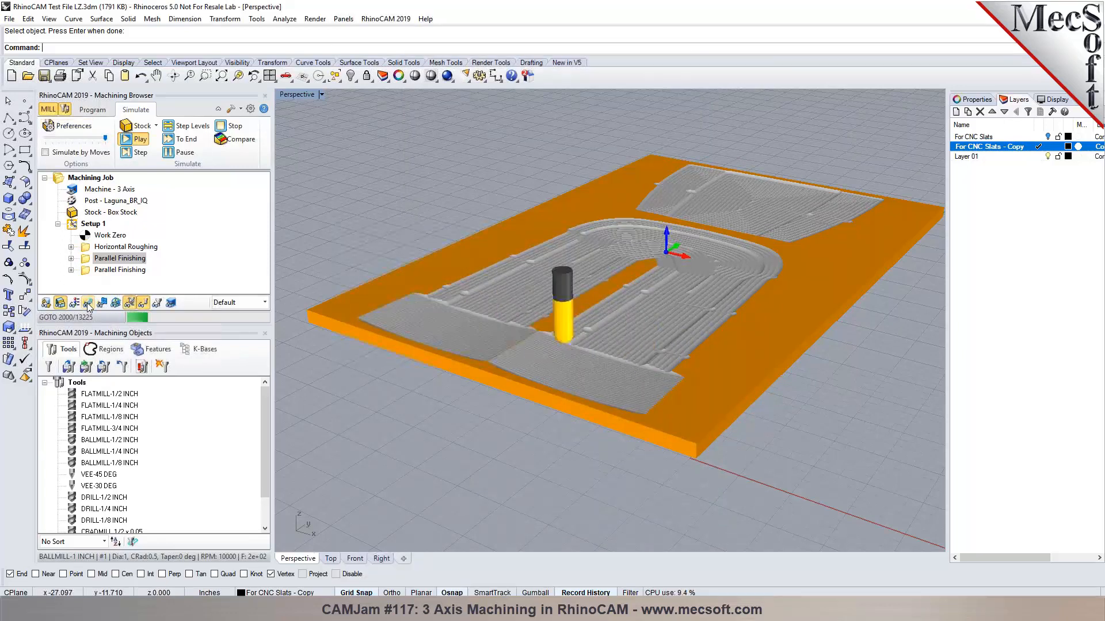
Run the simulation to its end and inspect the finished slat panel.
scroll(493, 307, "up", 3)
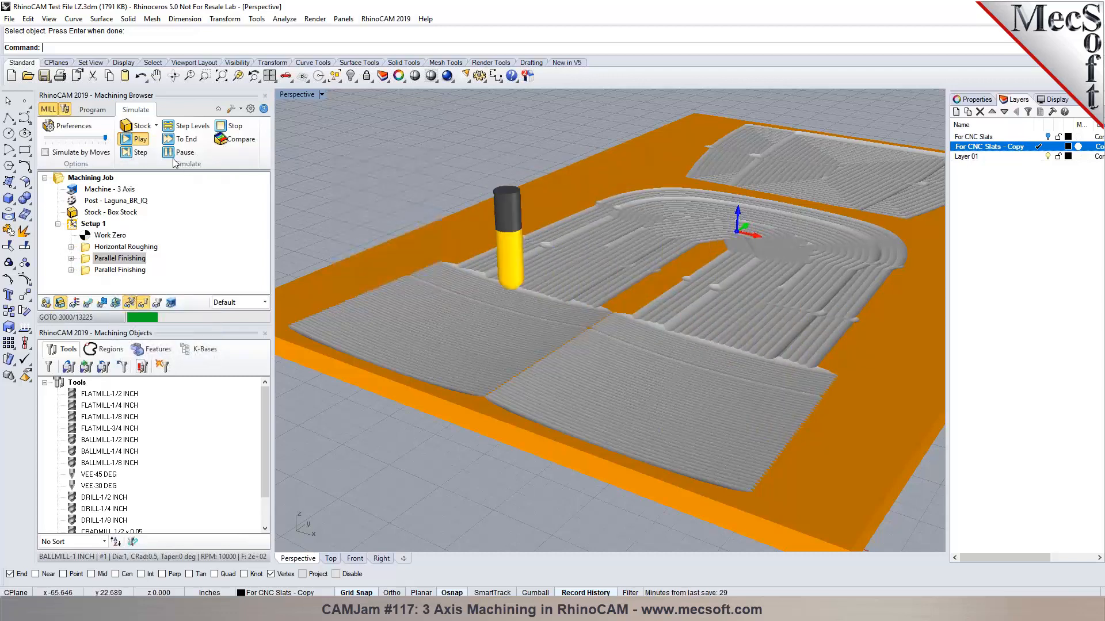
left_click(174, 138)
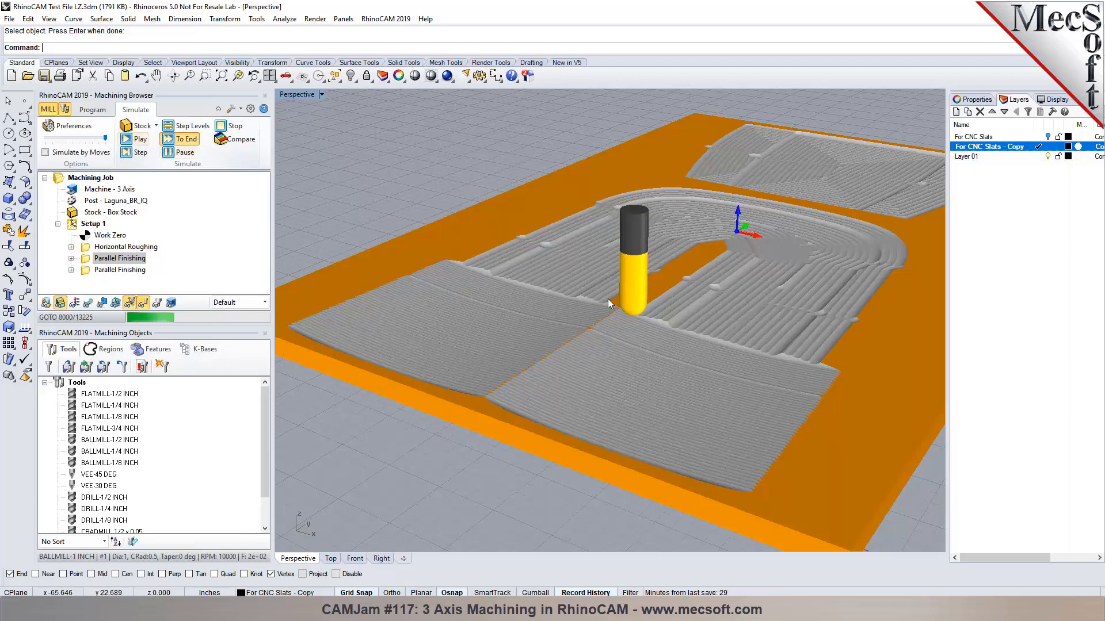
scroll(608, 299, "down", 2)
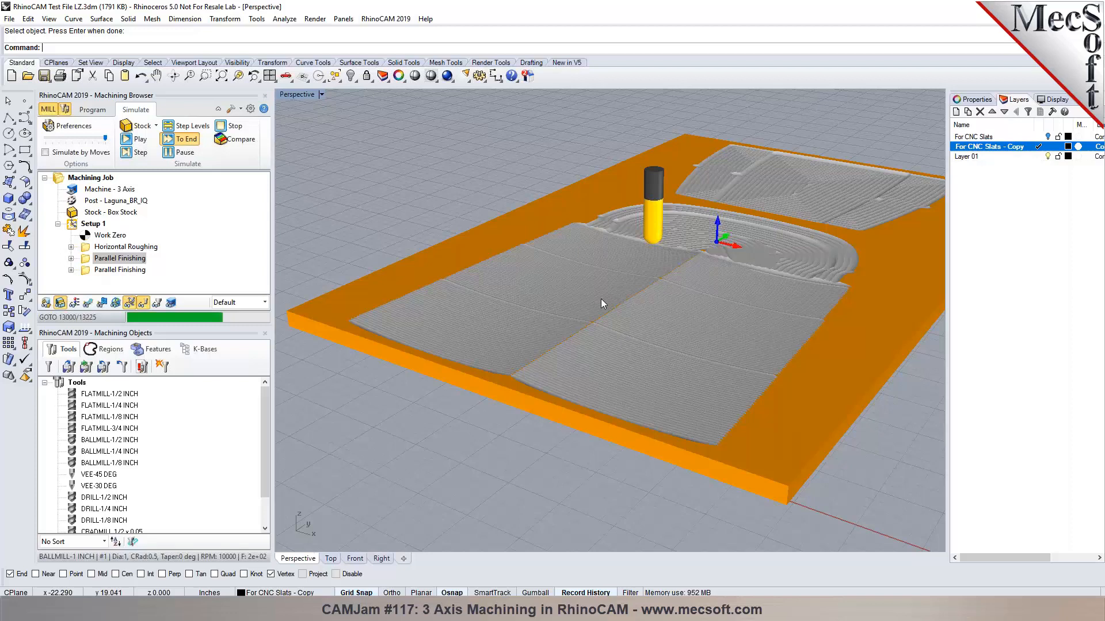
scroll(601, 299, "down", 1)
scroll(601, 298, "down", 4)
scroll(685, 297, "up", 4)
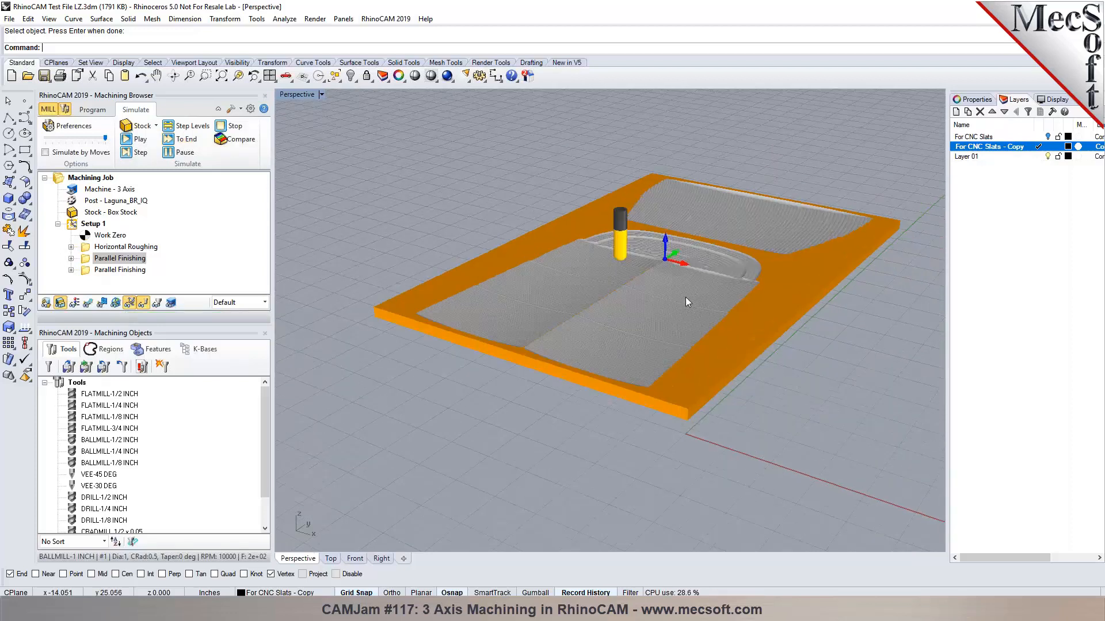
Set the Horizontal Roughing operation's simulation colour to olive.
left_click(138, 269)
left_click(114, 247)
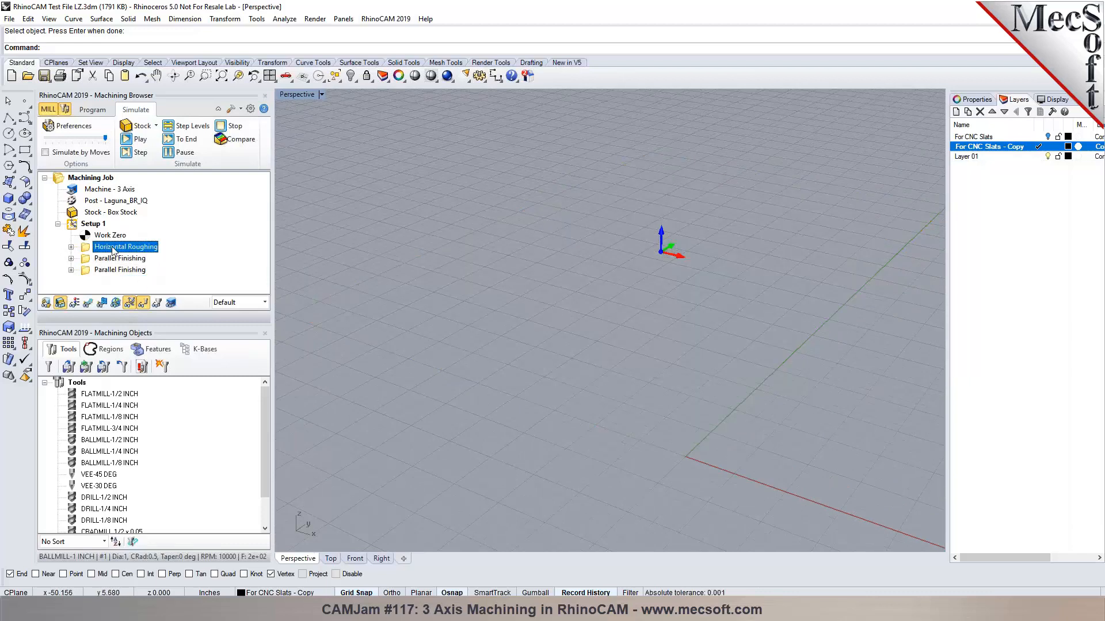
right_click(113, 248)
left_click(160, 482)
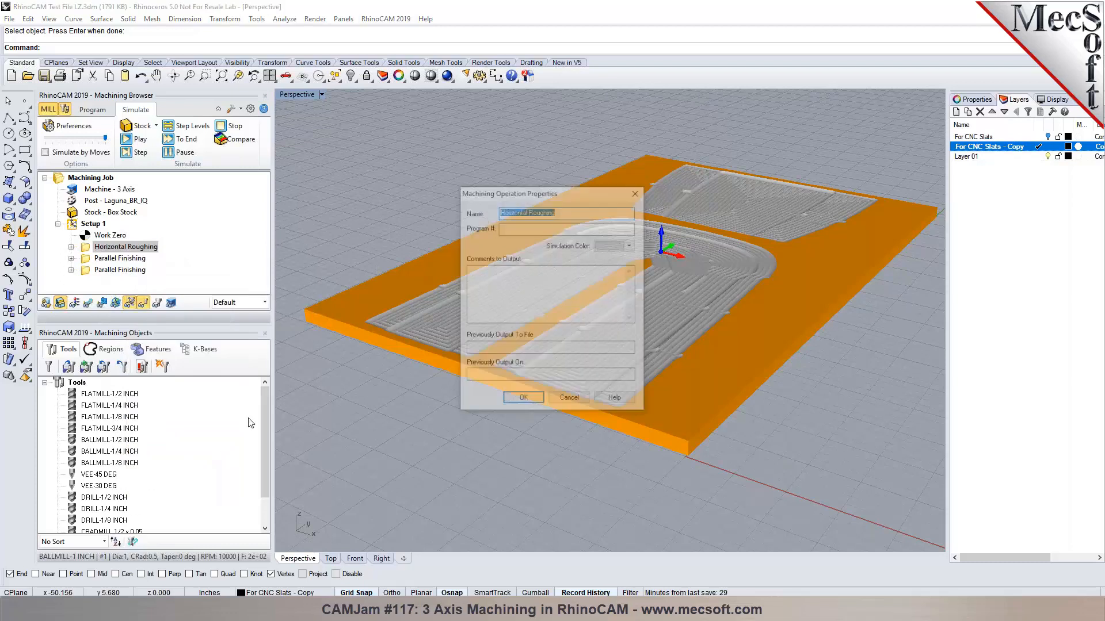
left_click(631, 246)
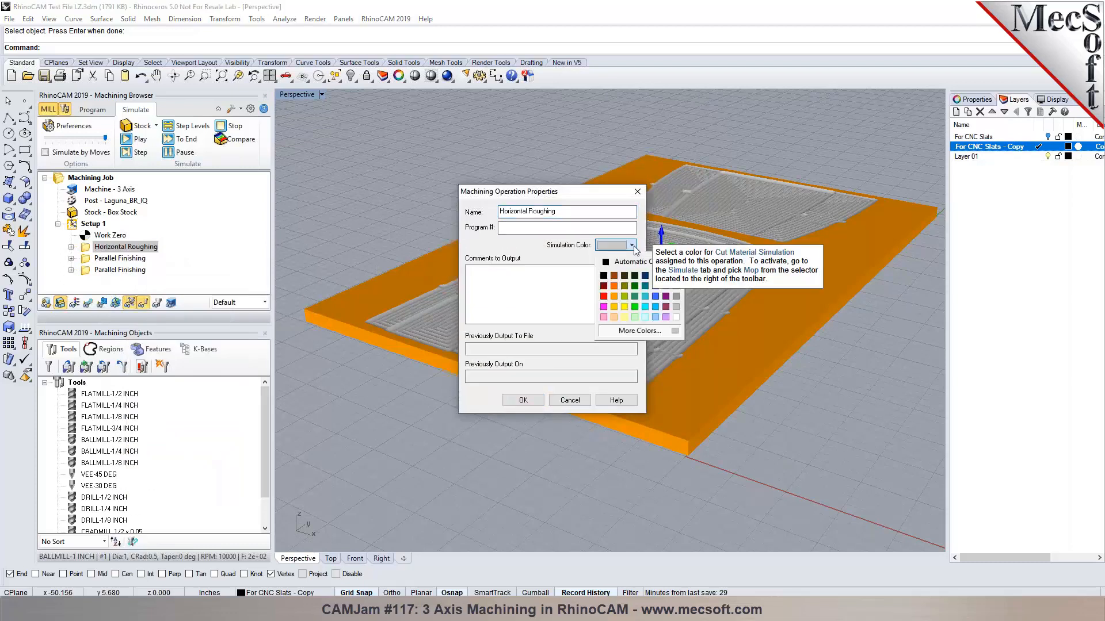
left_click(624, 295)
left_click(523, 400)
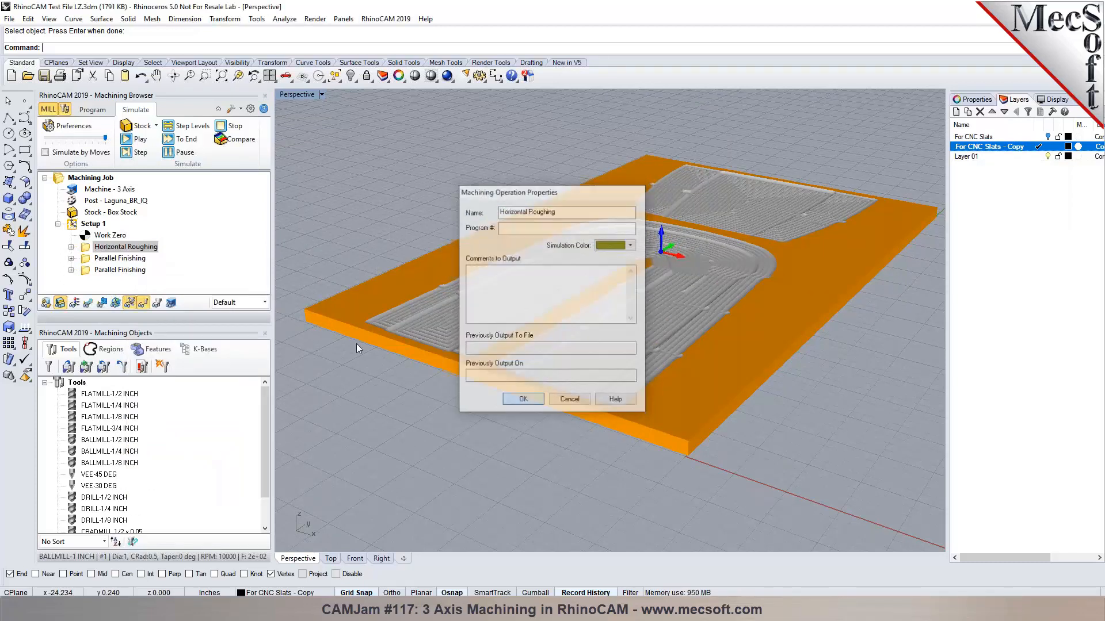
Set the first Parallel Finishing operation's simulation colour to teal.
left_click(115, 259)
right_click(95, 258)
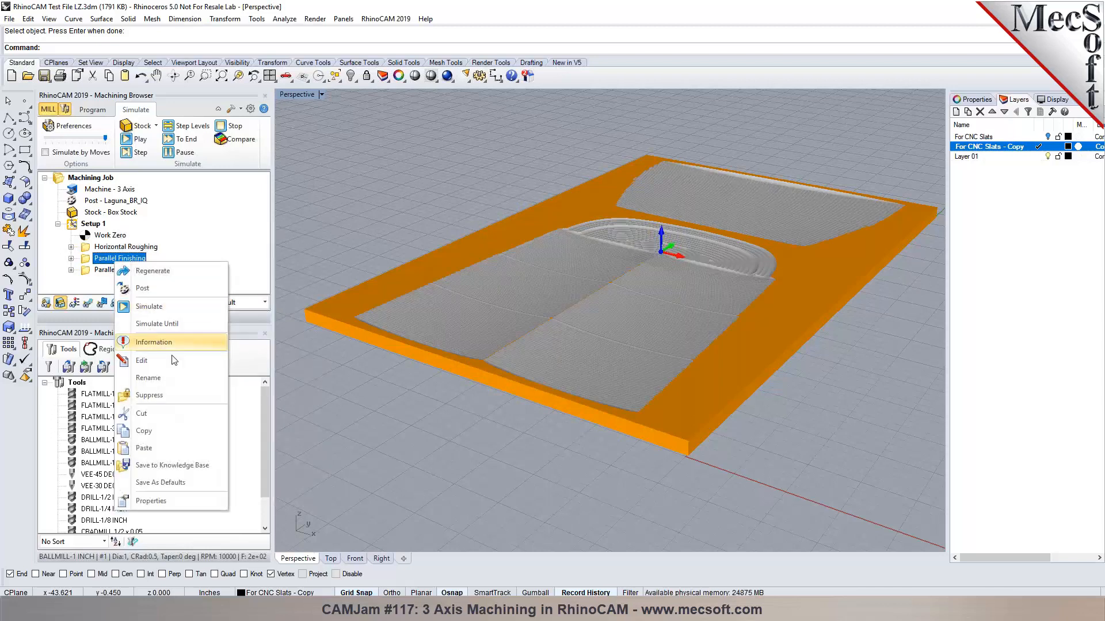
left_click(133, 502)
left_click(631, 246)
left_click(646, 291)
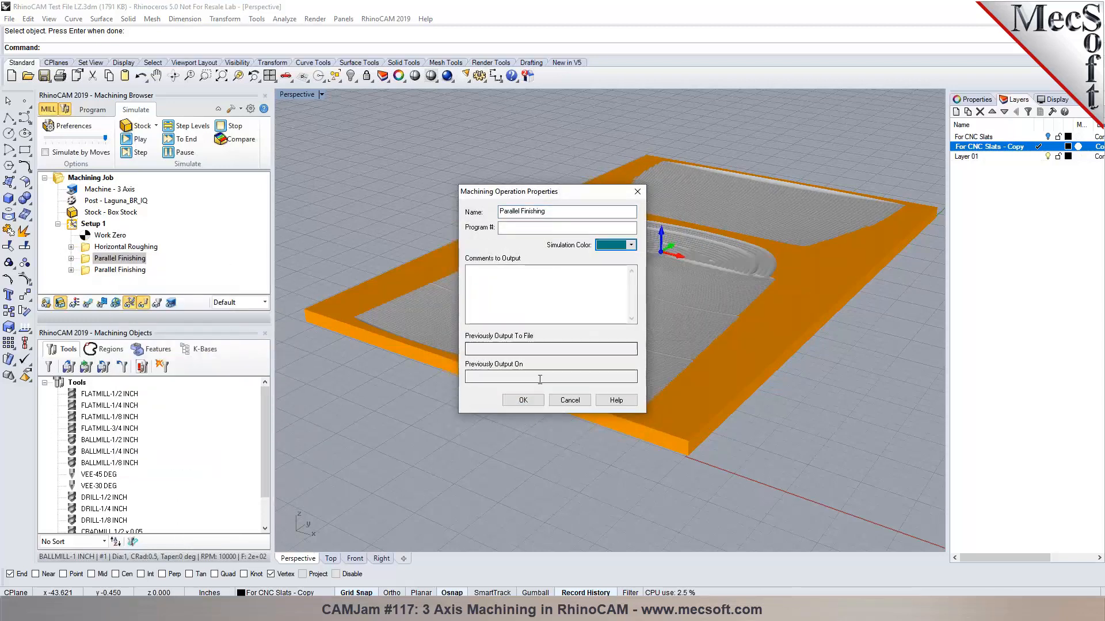
left_click(523, 400)
Set the second Parallel Finishing operation's simulation colour to blue.
right_click(136, 270)
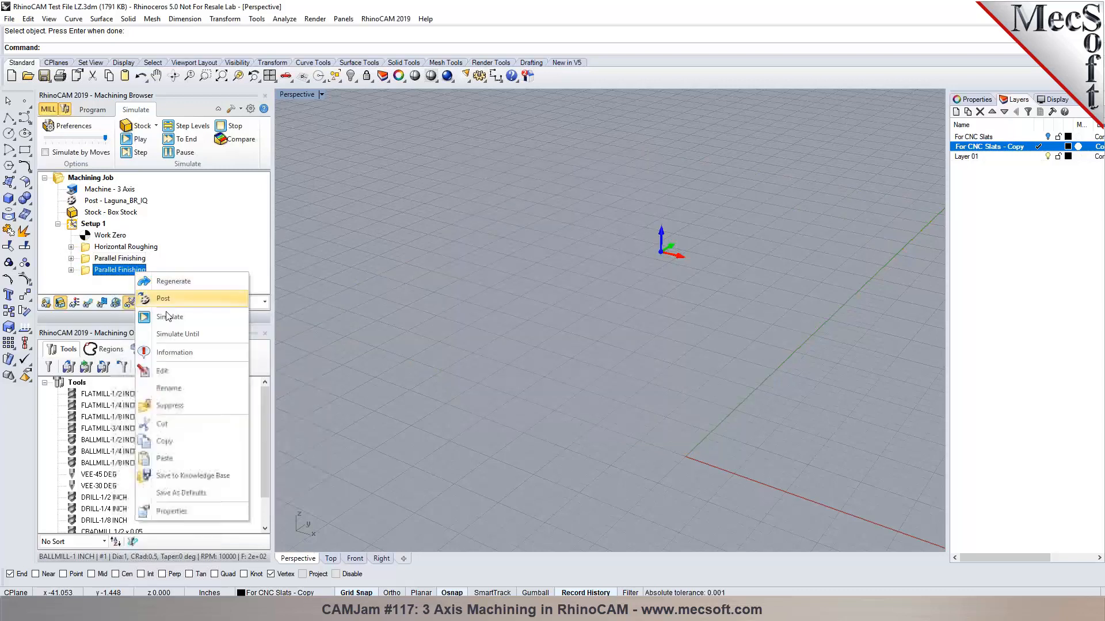
left_click(189, 512)
left_click(633, 245)
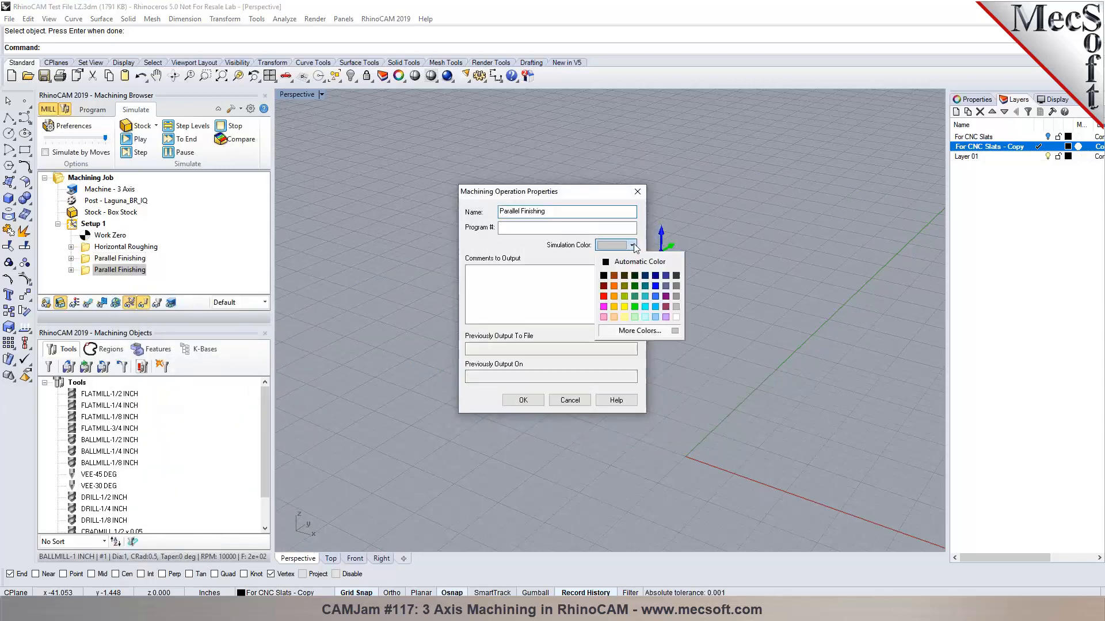
left_click(655, 286)
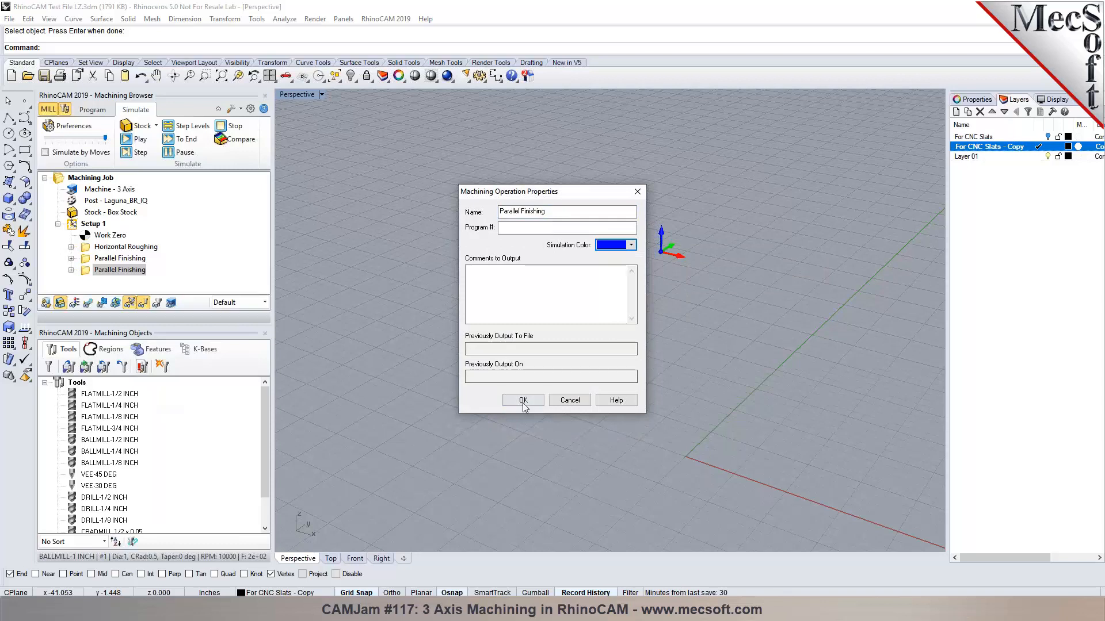
left_click(522, 401)
left_click(264, 302)
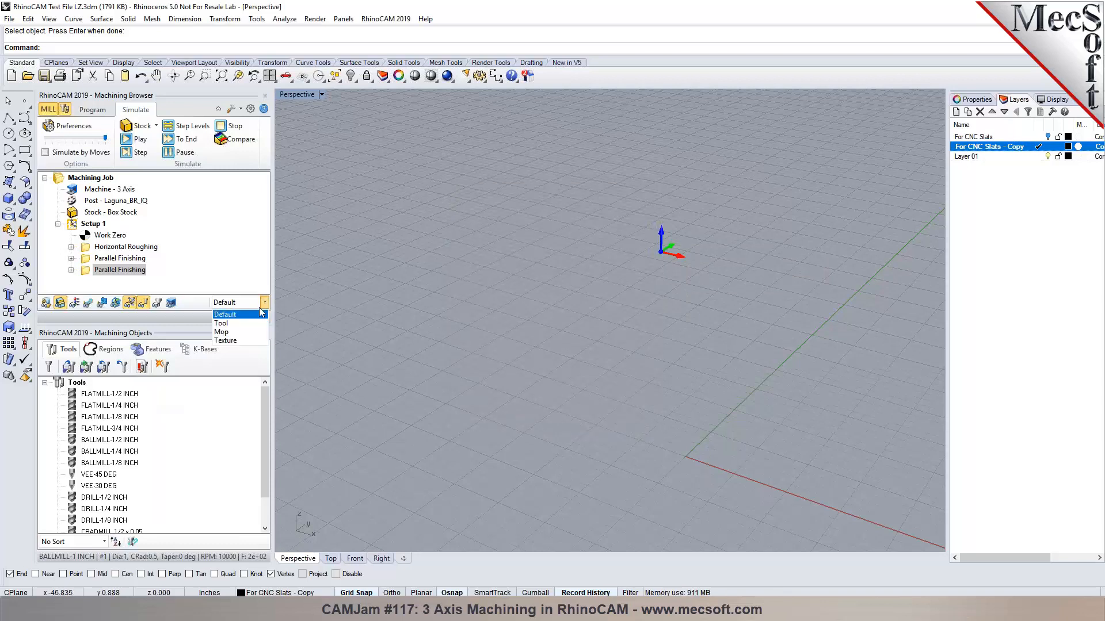
Colour the stock by operation, view each operation's stock, then replay the second Parallel Finishing.
left_click(244, 333)
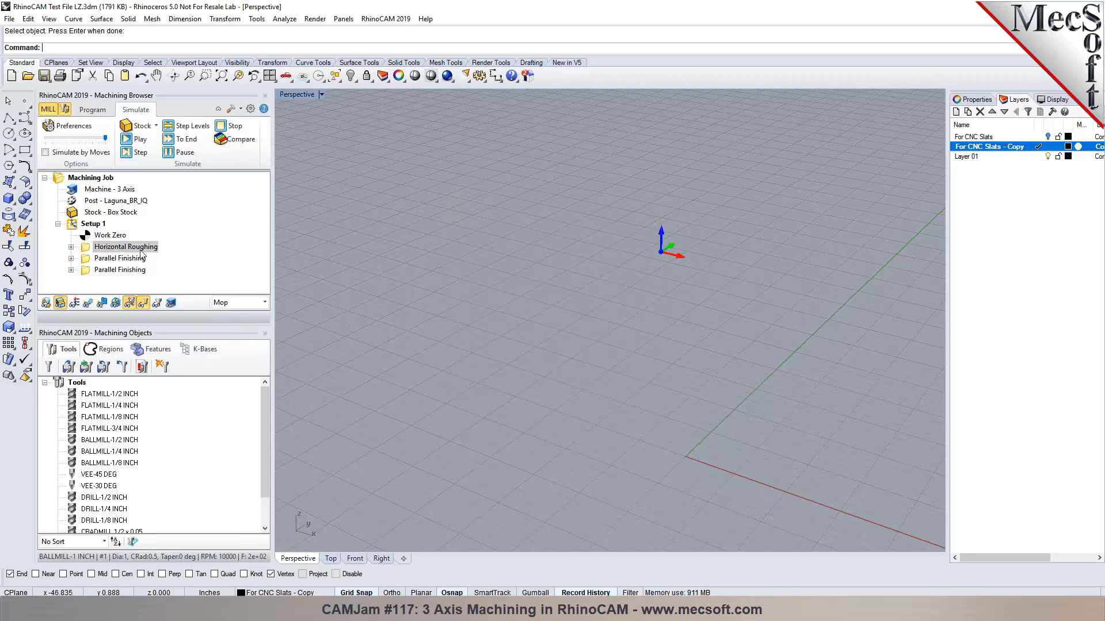
left_click(133, 246)
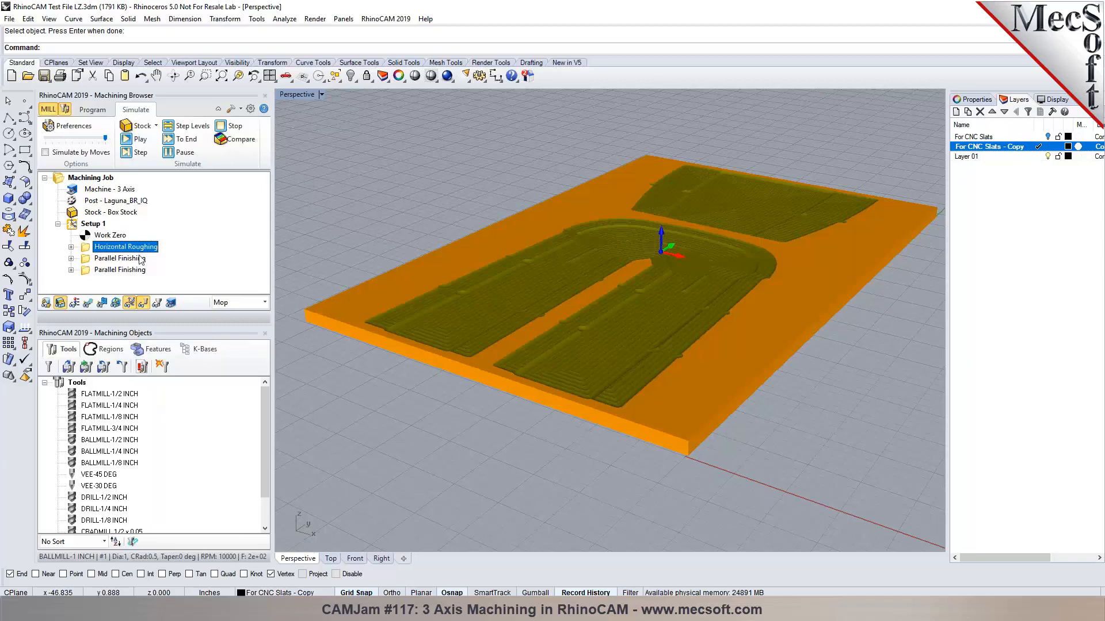
left_click(141, 260)
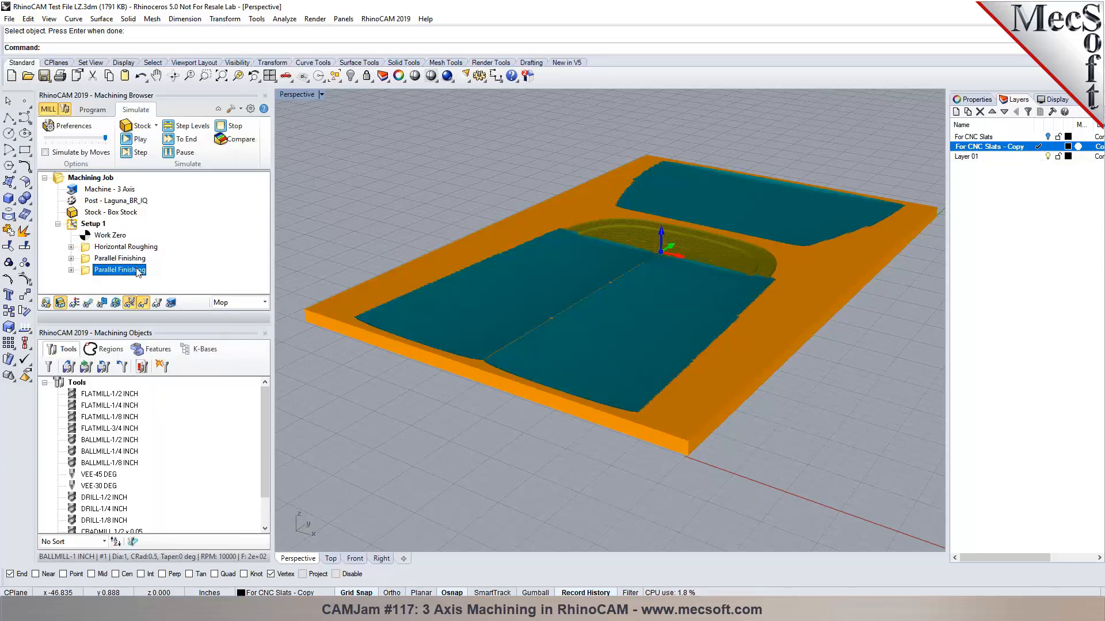
left_click(127, 270)
left_click(138, 140)
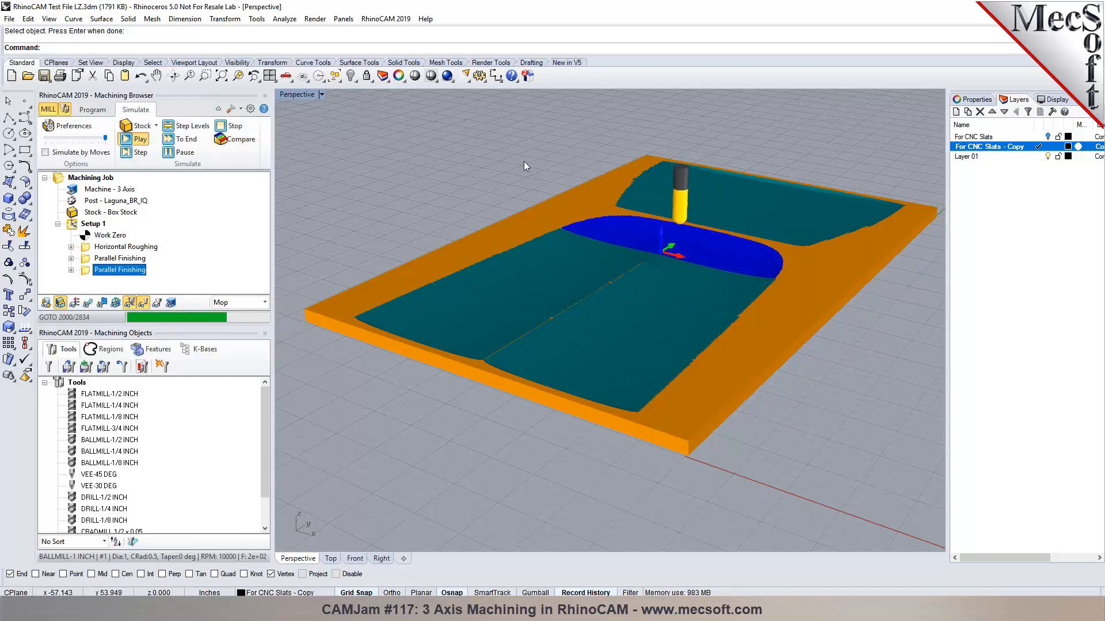
Return to programming mode, select Work Zero, and save the file.
left_click(97, 111)
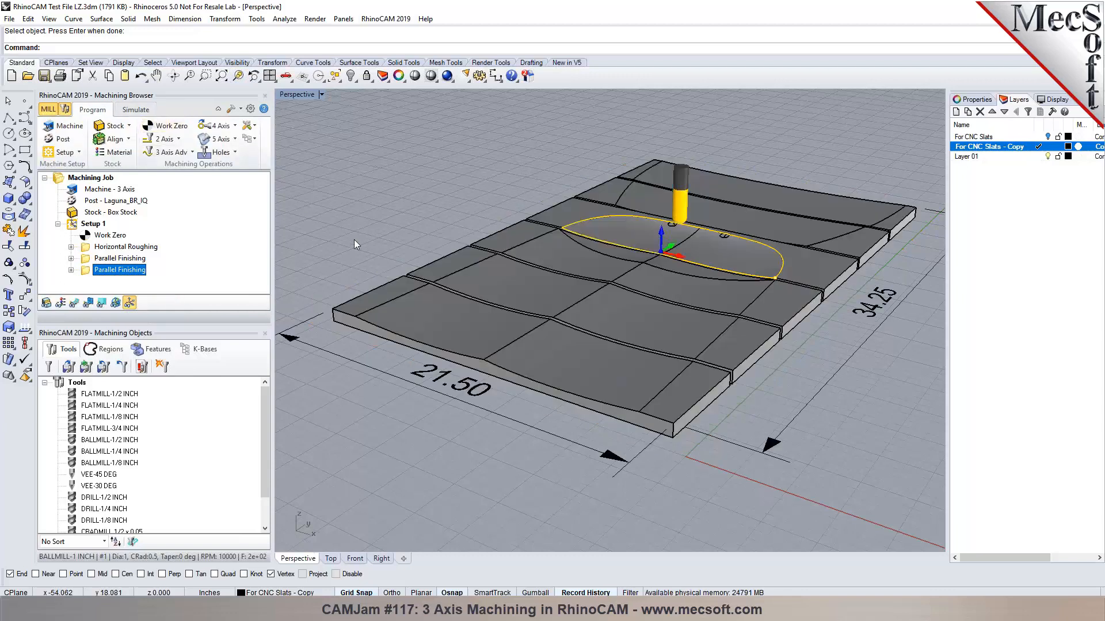
left_click(92, 237)
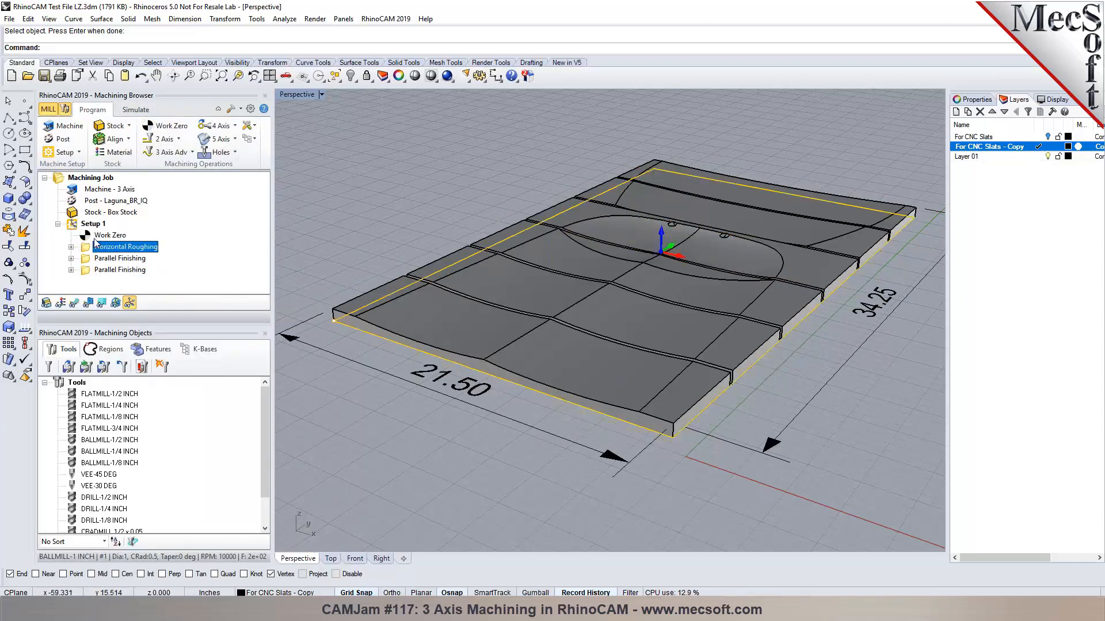
left_click(43, 75)
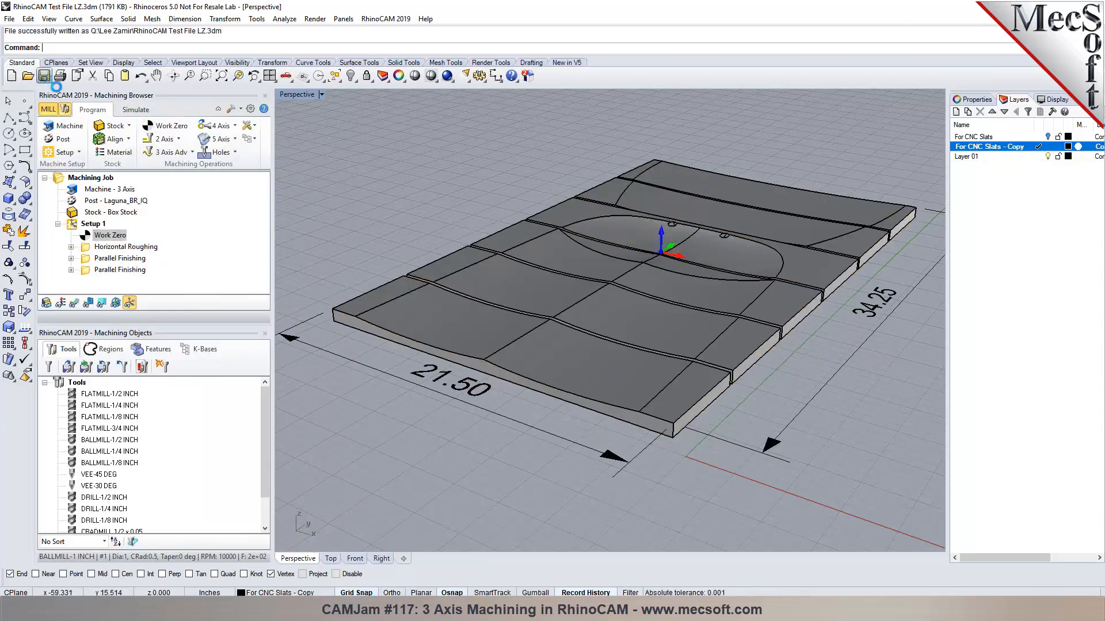
scroll(630, 247, "up", 4)
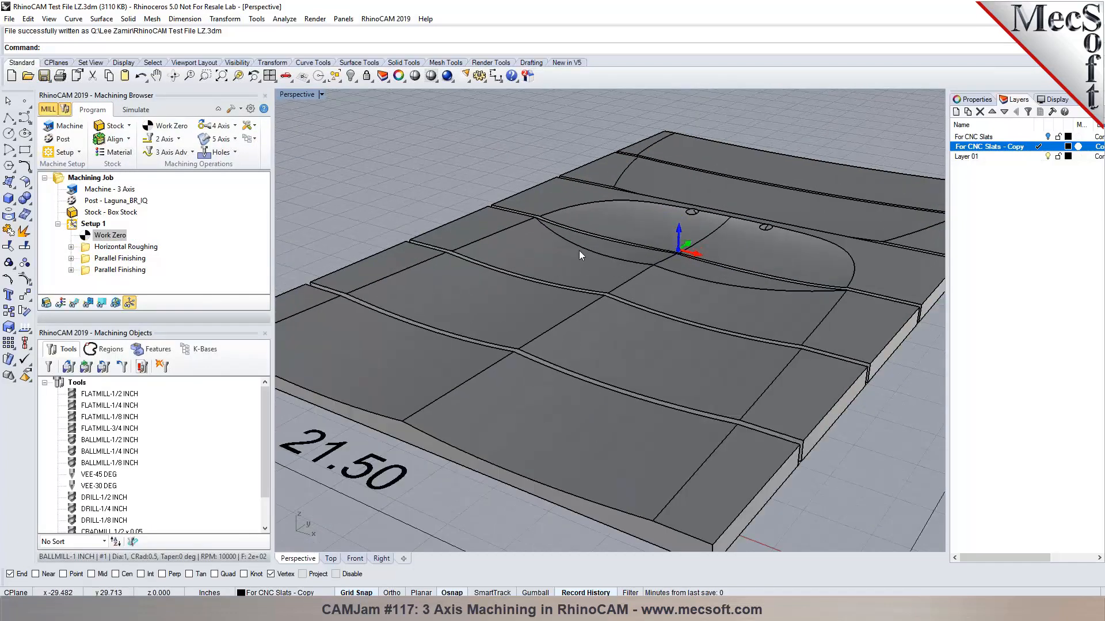
scroll(662, 249, "down", 2)
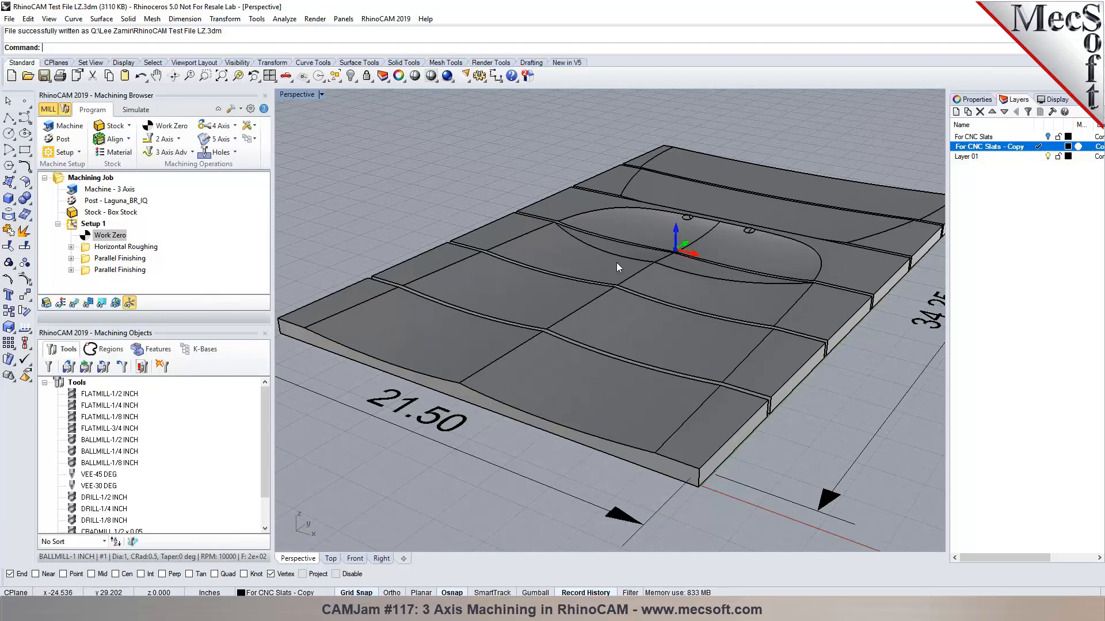
Show For CNC Slats as the current layer, hide its Copy layer, and inspect a counterbored hole.
left_click(1046, 138)
left_click(1038, 138)
left_click(1048, 147)
scroll(521, 380, "up", 5)
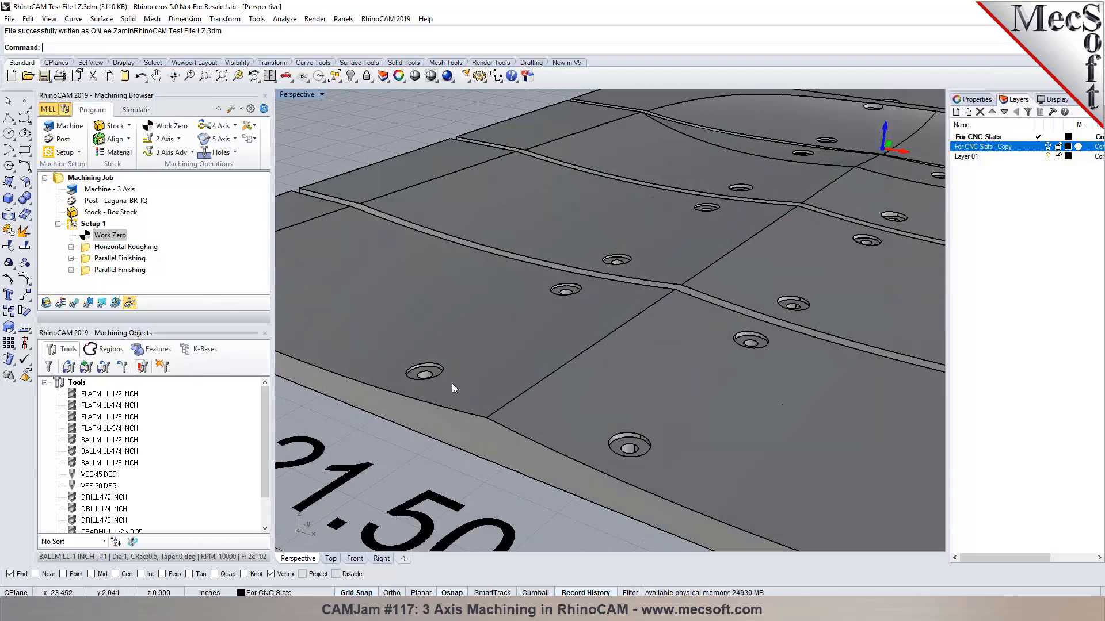
right_click_drag(520, 378, 482, 382)
scroll(445, 399, "up", 6)
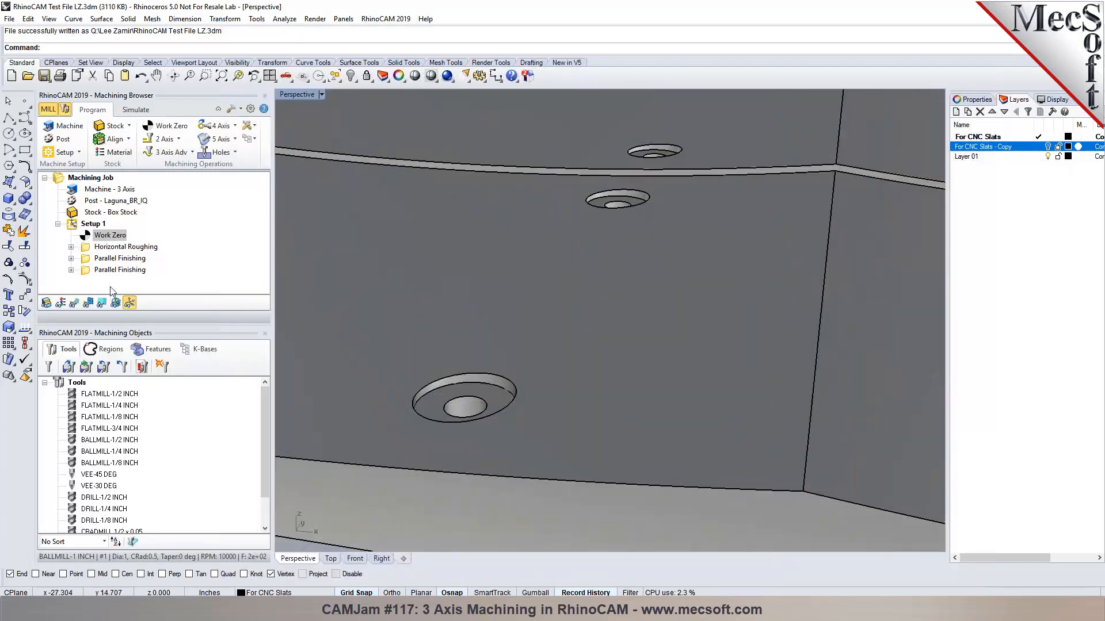
left_click(118, 270)
left_click(178, 141)
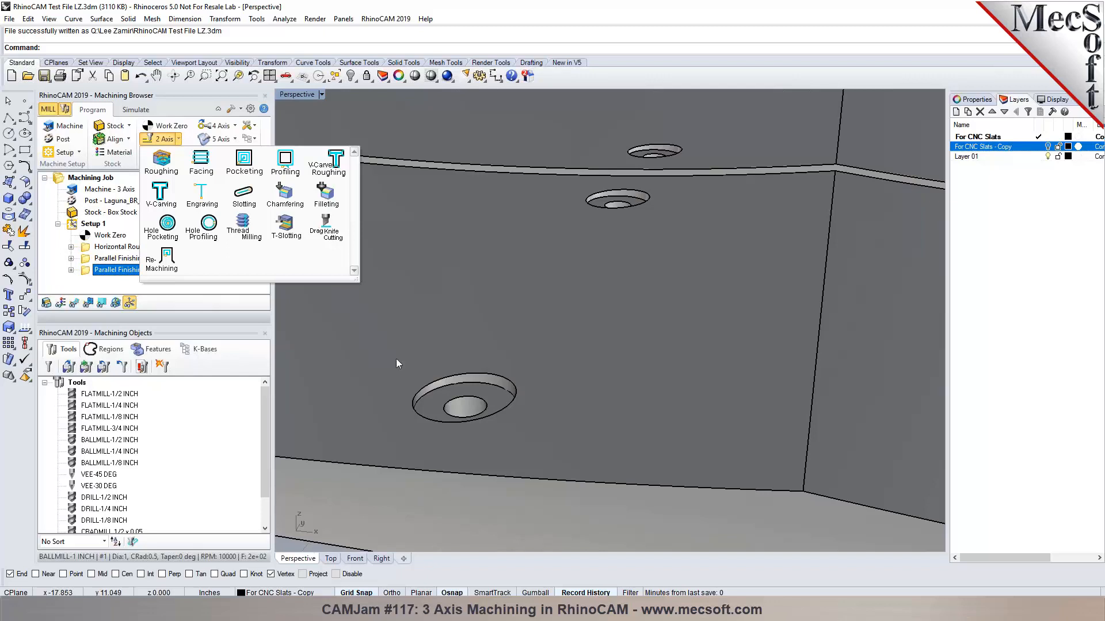
left_click(216, 241)
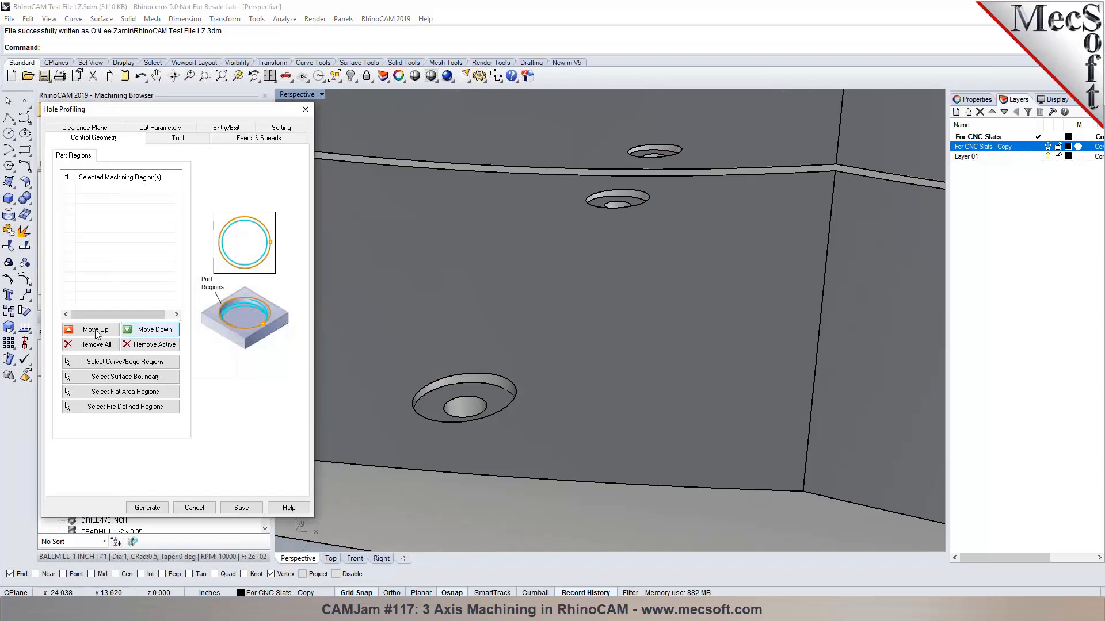
left_click(90, 361)
left_click(443, 387)
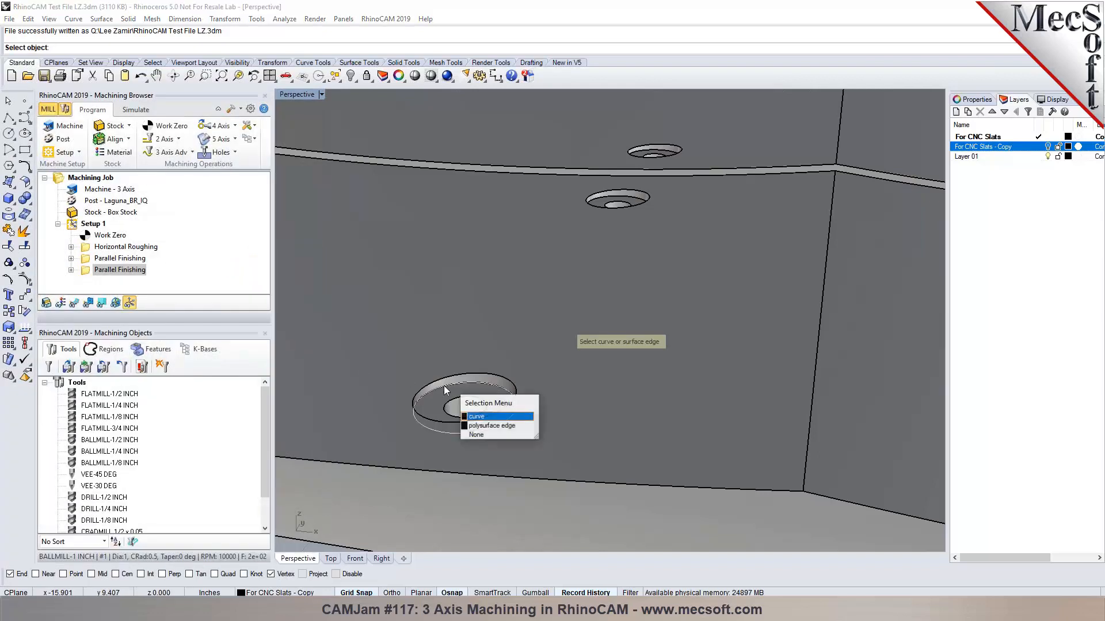
left_click(476, 417)
right_click_drag(409, 384, 758, 393)
left_click(758, 392)
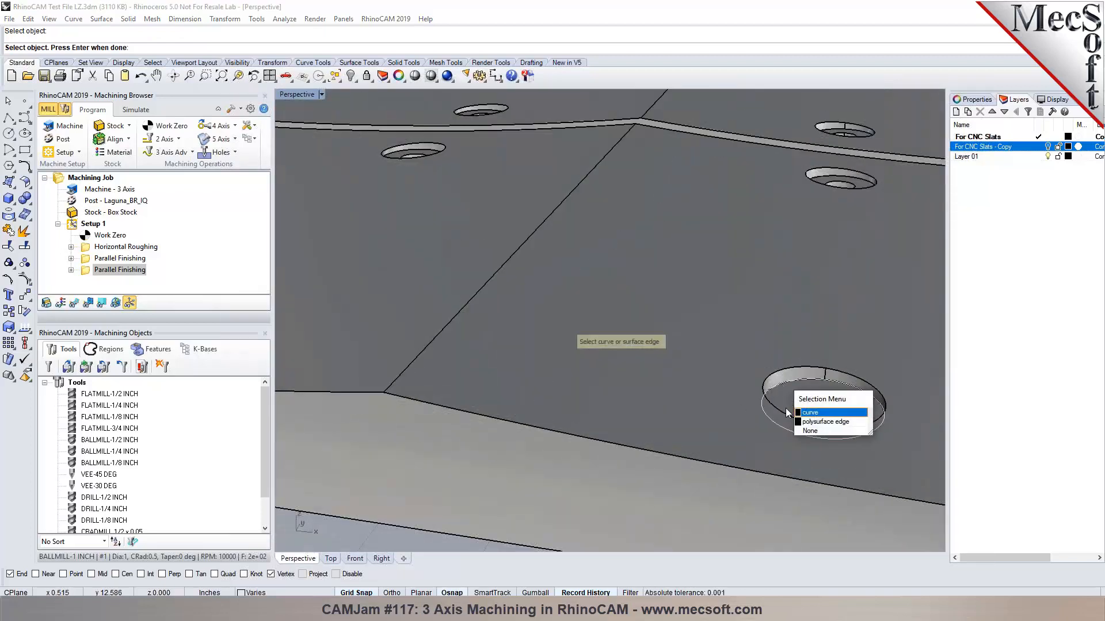
left_click(806, 413)
right_click_drag(805, 413, 795, 316)
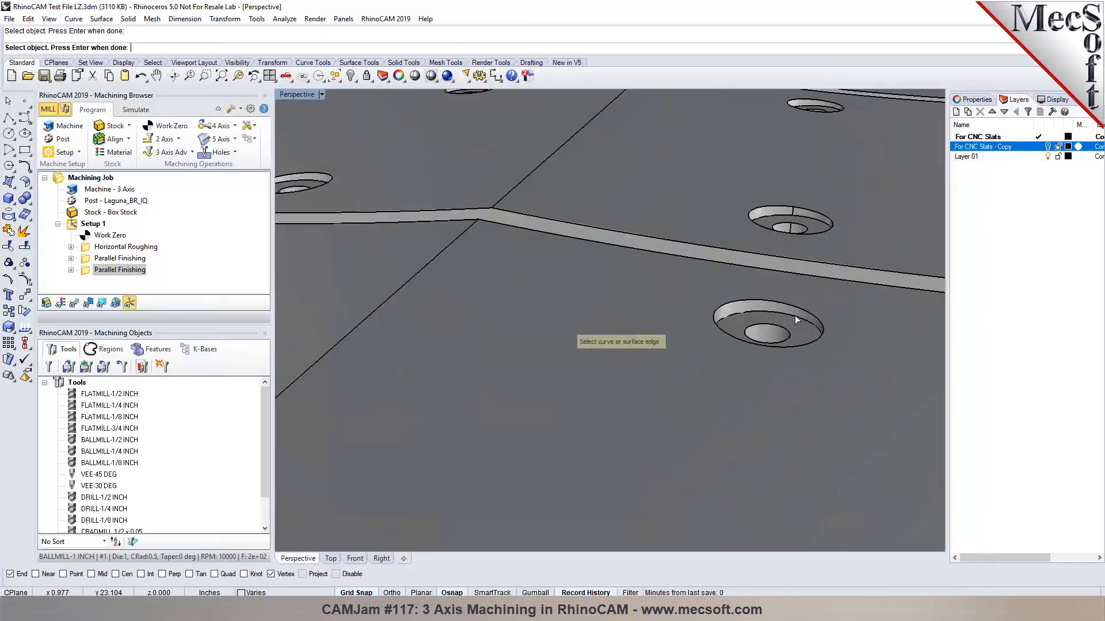
left_click(797, 317)
left_click(827, 348)
scroll(823, 348, "down", 3)
scroll(773, 277, "up", 3)
left_click(771, 247)
left_click(801, 276)
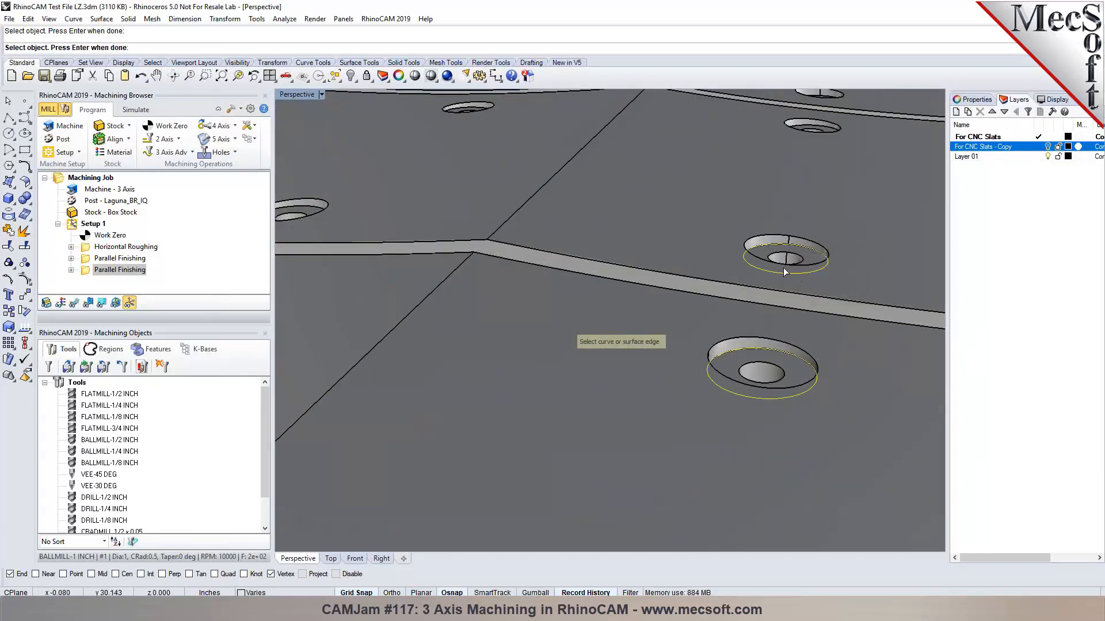
scroll(782, 267, "down", 4)
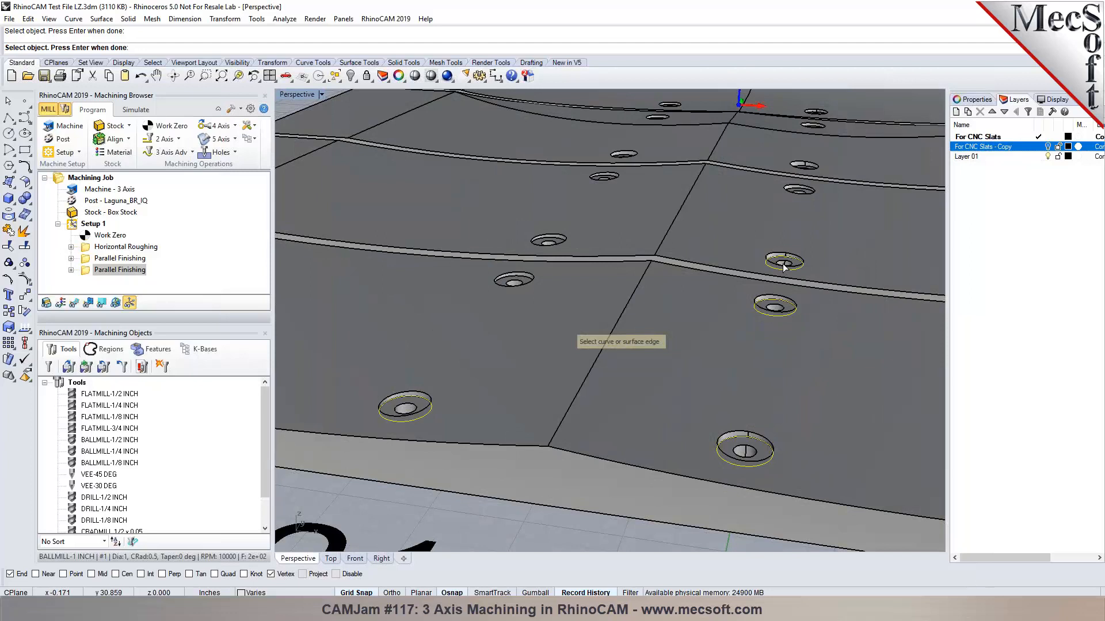
scroll(512, 265, "up", 3)
scroll(512, 265, "down", 3)
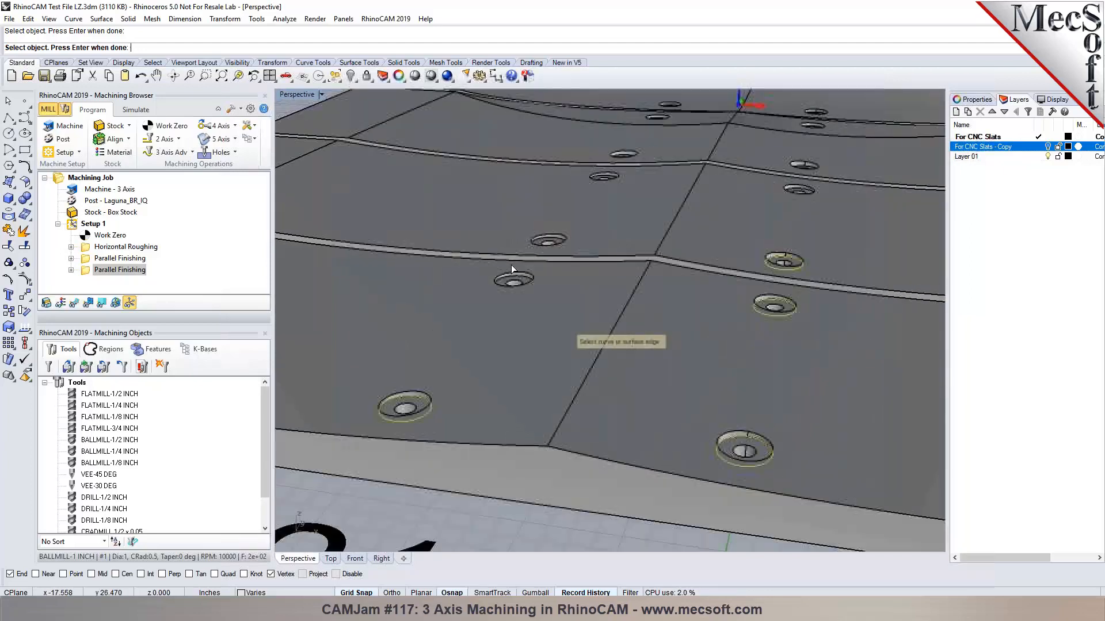
key("Return")
left_click(102, 346)
left_click(194, 507)
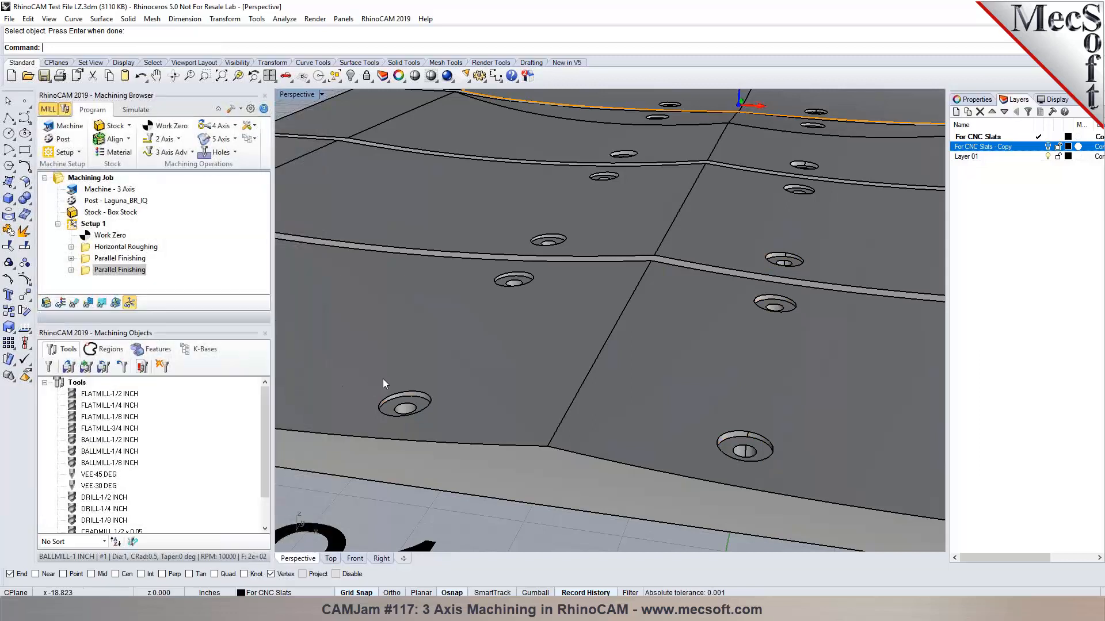
Start a 2 1/2 axis pocketing operation from the 2-axis operations list.
left_click(176, 140)
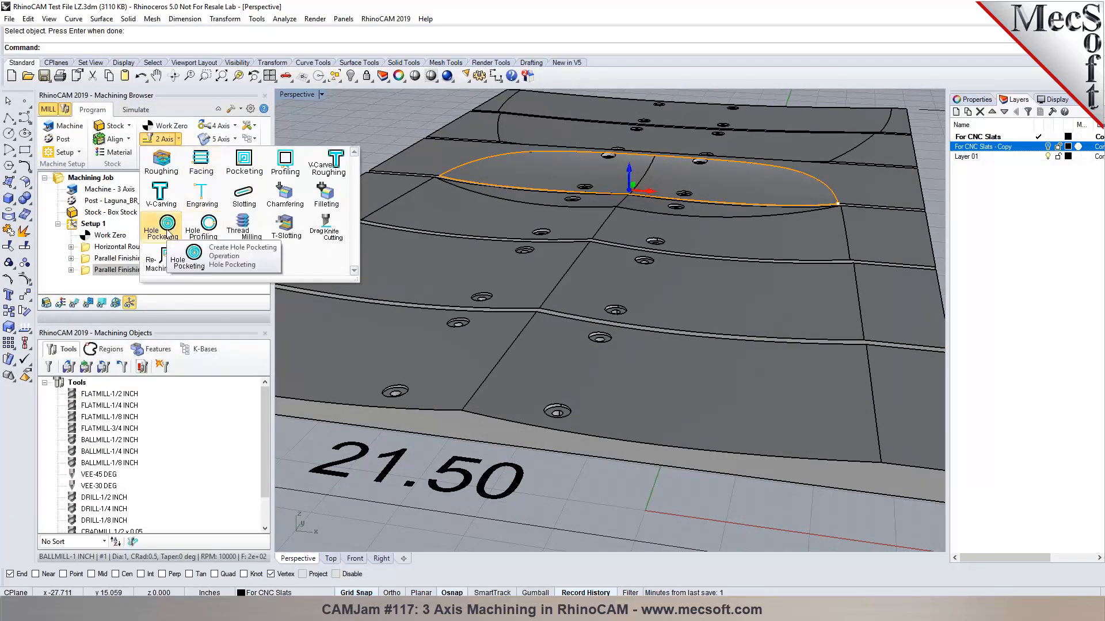
left_click(244, 167)
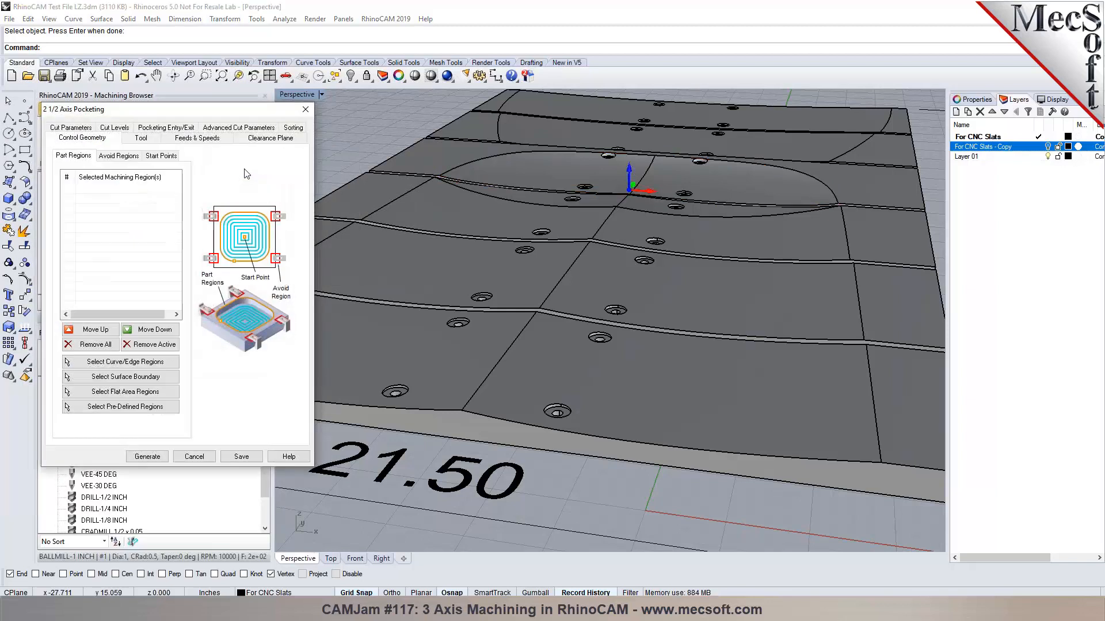
scroll(531, 258, "down", 3)
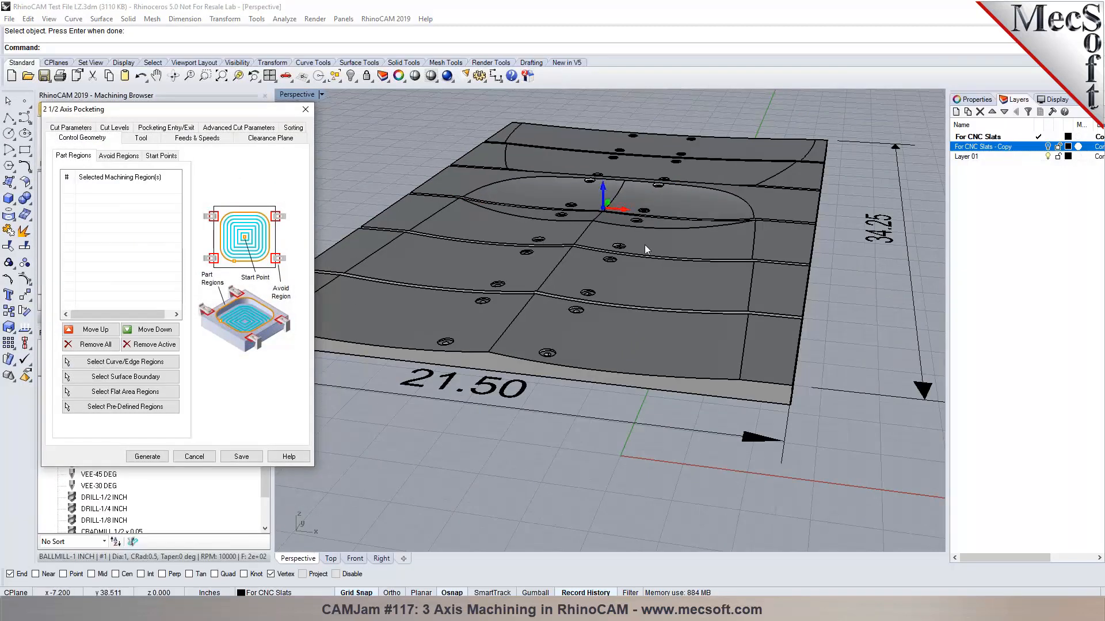
scroll(610, 242, "down", 3)
Select all curves with SelCrv, invert to the solids and dimensions, and lock them.
left_click(421, 151)
type("SelCrv")
key("Return")
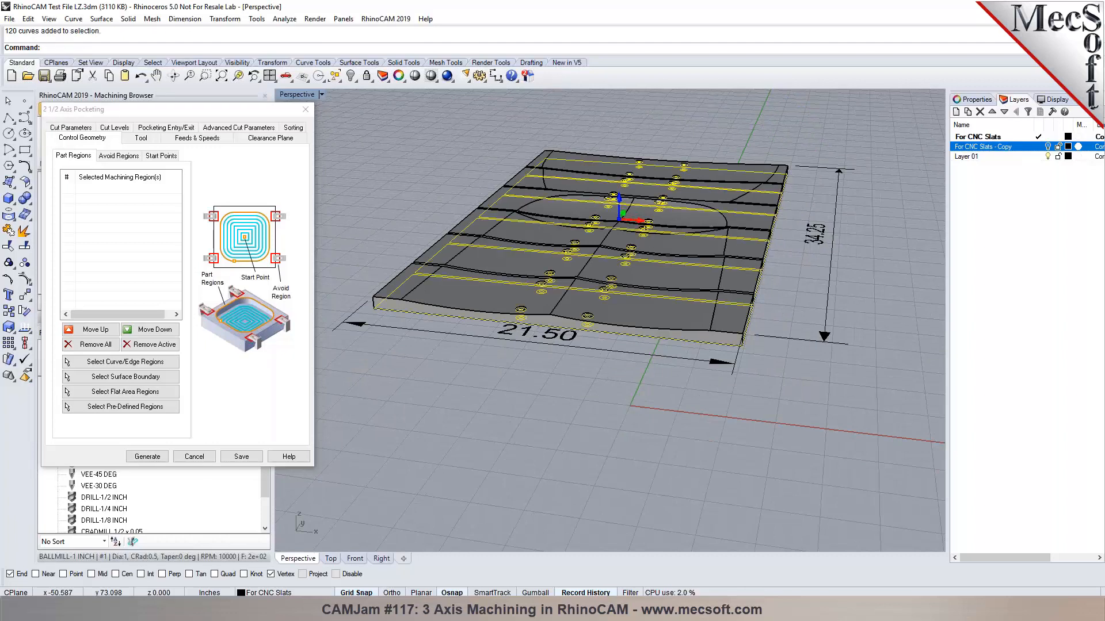
scroll(510, 293, "up", 5)
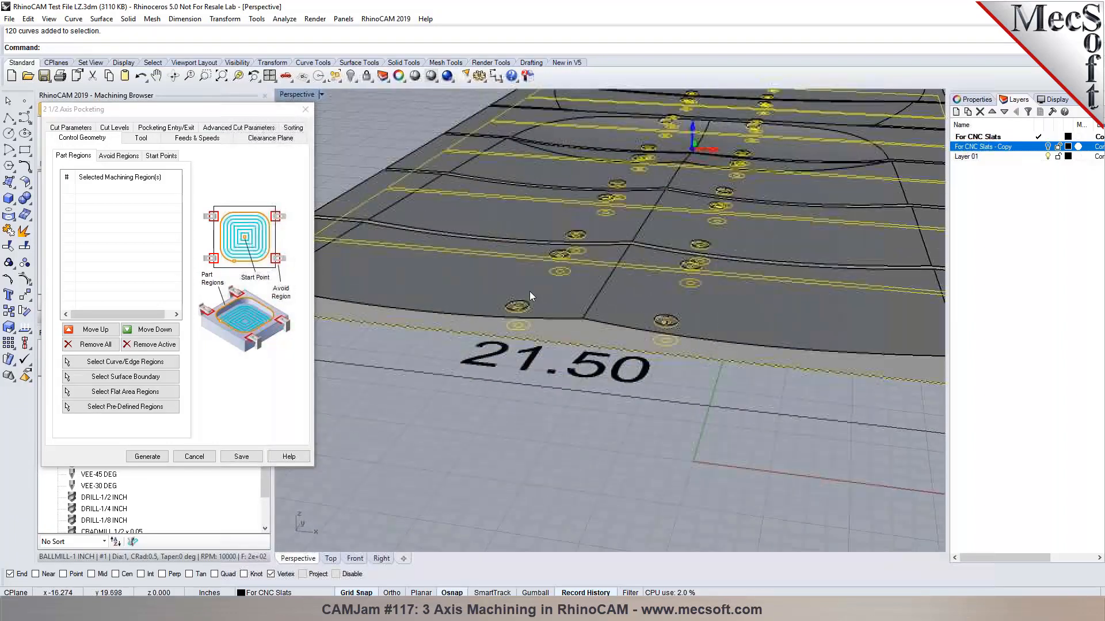
scroll(540, 268, "down", 5)
type("inve")
key("Return")
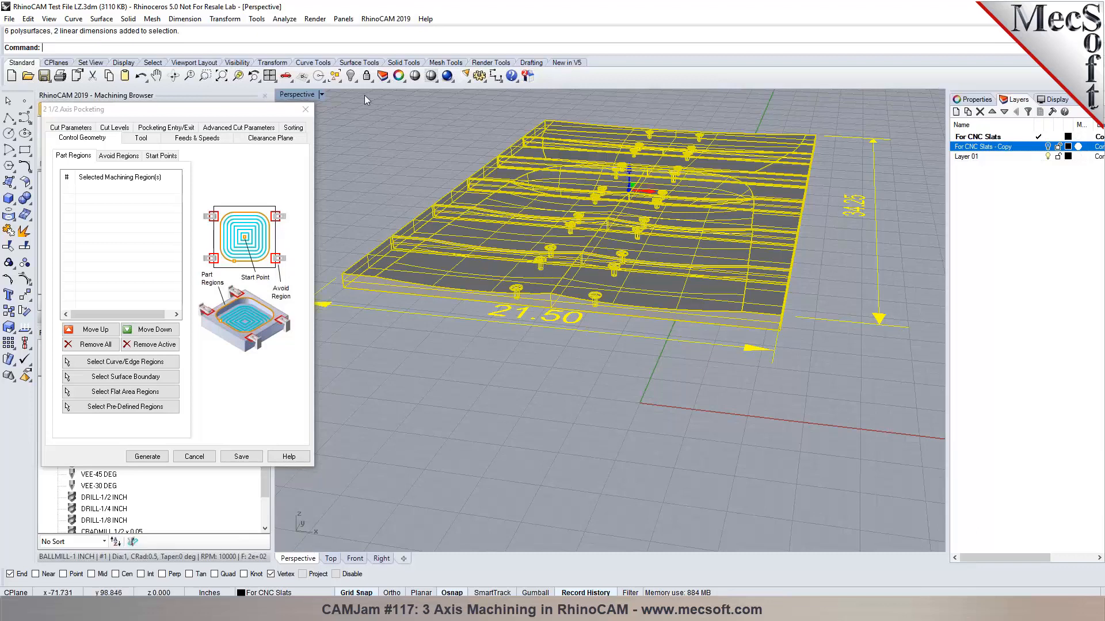
left_click(366, 75)
scroll(446, 305, "up", 2)
scroll(445, 306, "up", 3)
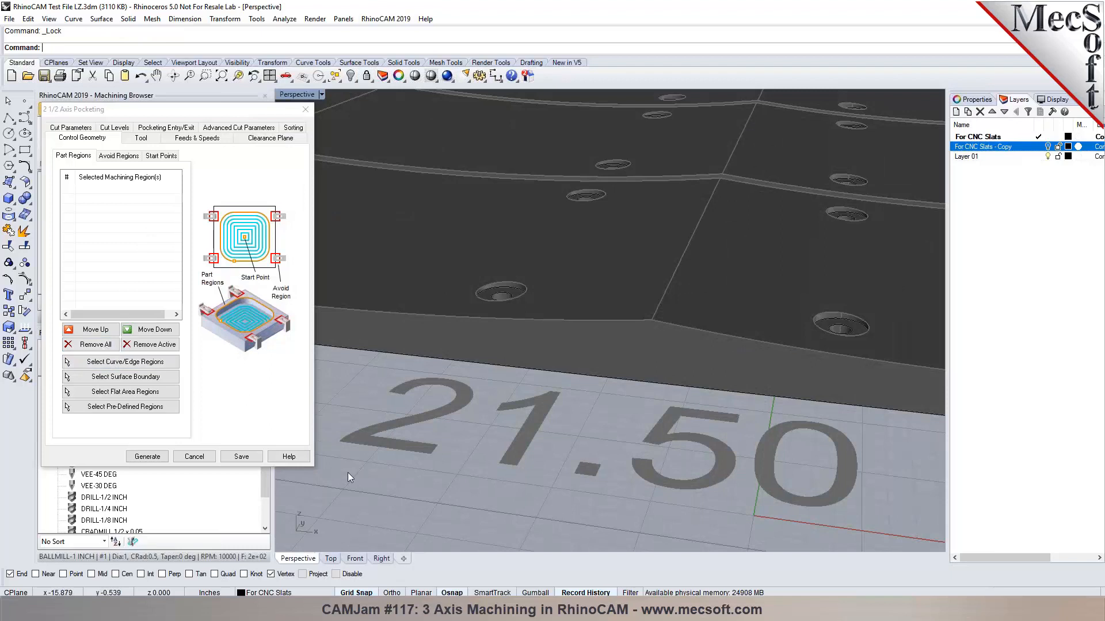
Window-select the 72 bottom-edge curves in Front view, hide them, and cancel the pocketing.
left_click(356, 559)
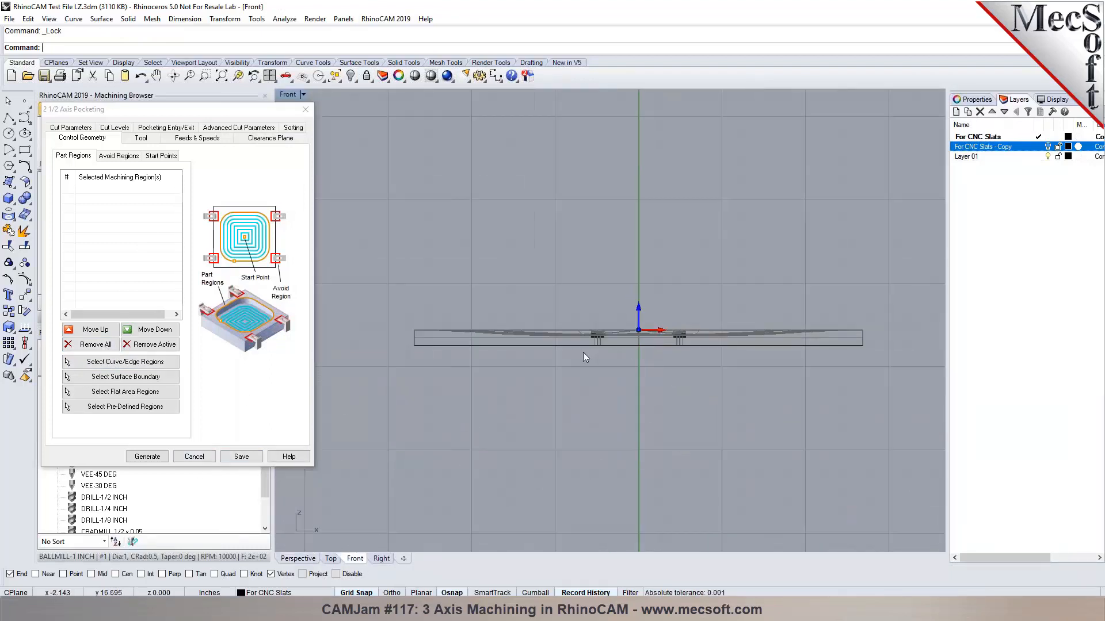
left_click_drag(412, 345, 892, 402)
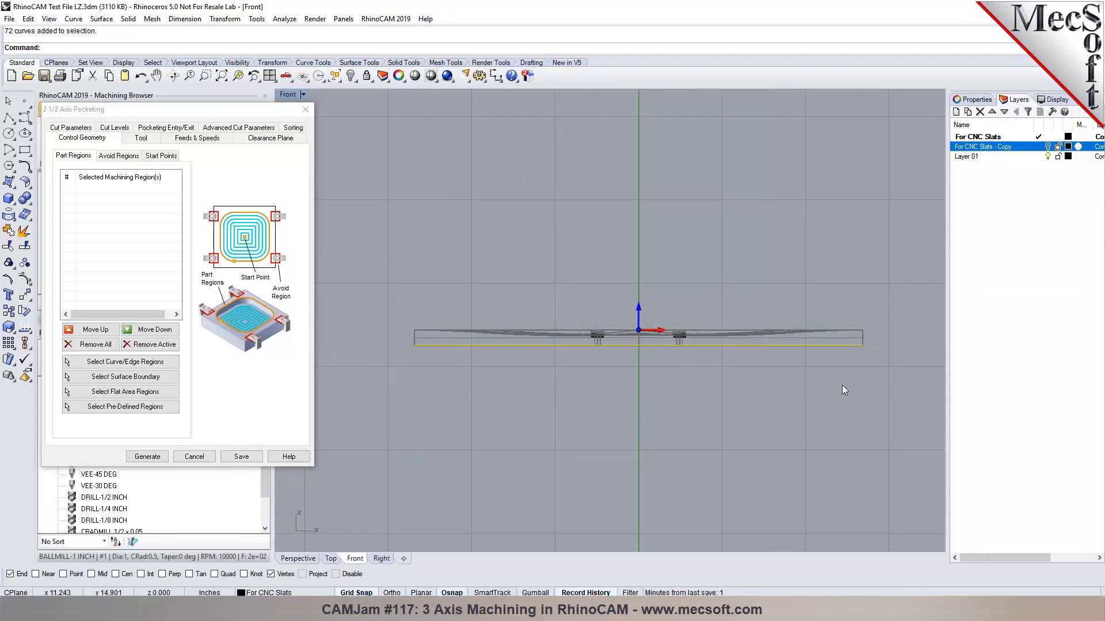
left_click(297, 559)
scroll(492, 394, "down", 5)
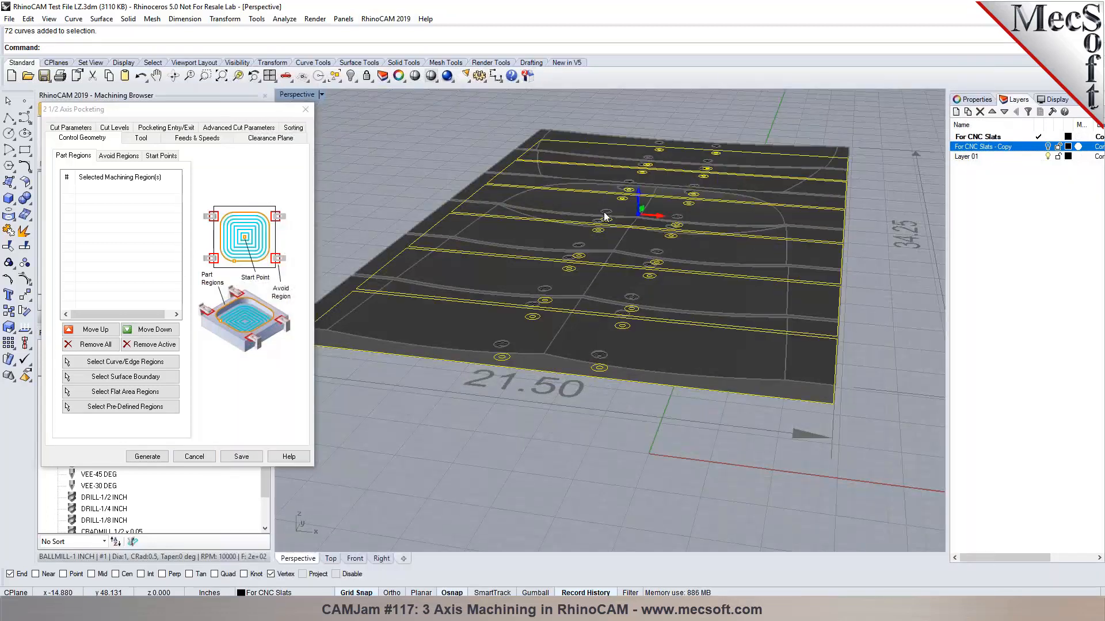
scroll(600, 220, "up", 2)
scroll(616, 211, "down", 1)
scroll(665, 168, "up", 4)
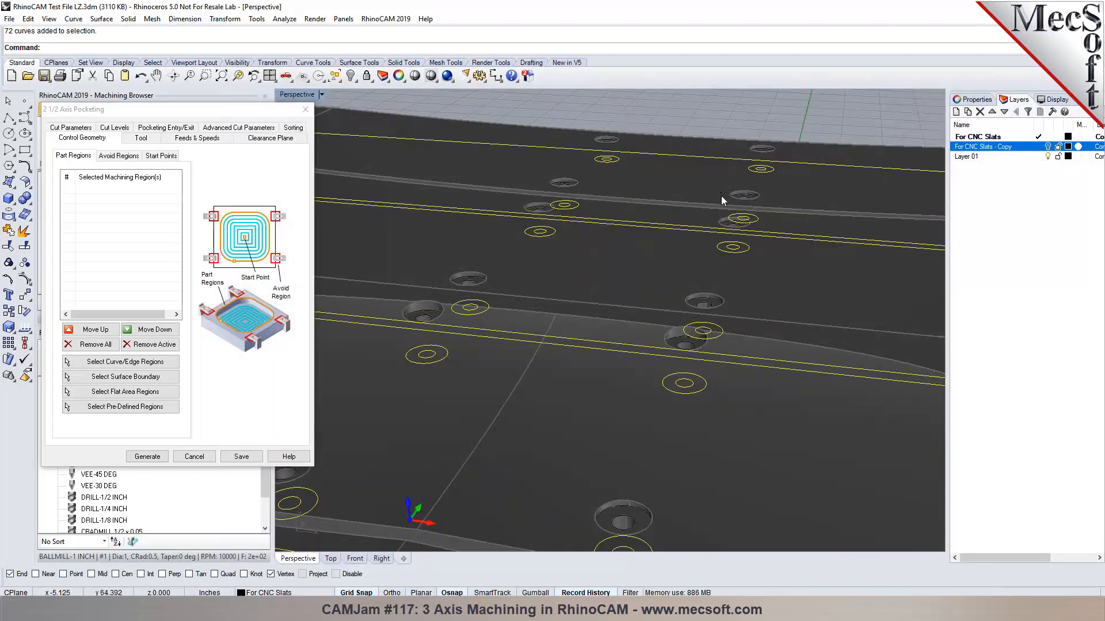
scroll(722, 195, "down", 4)
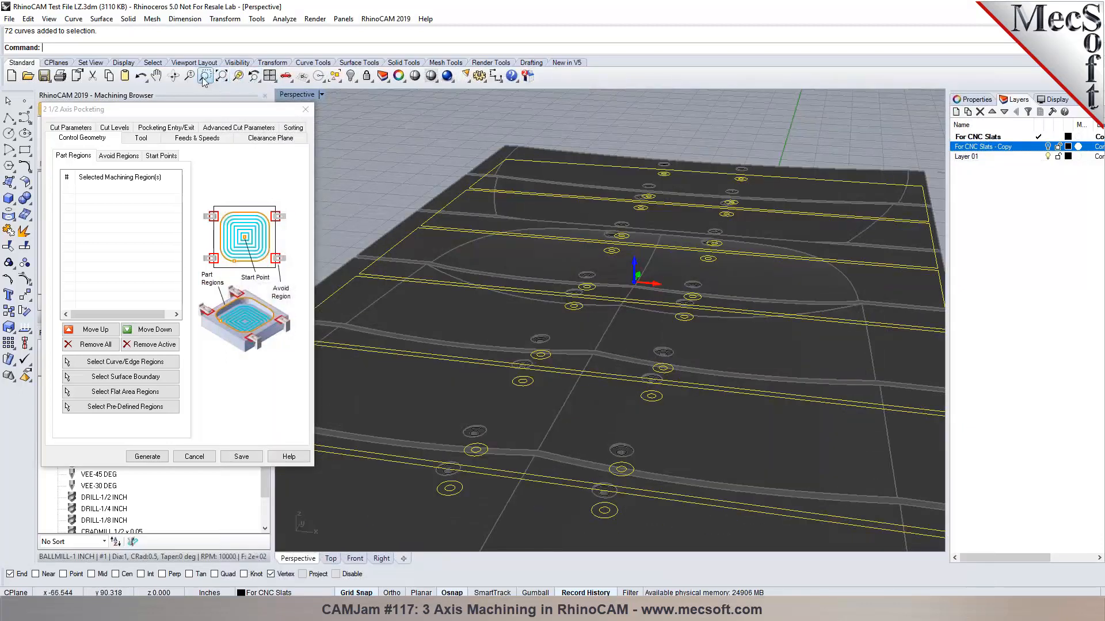
left_click(349, 77)
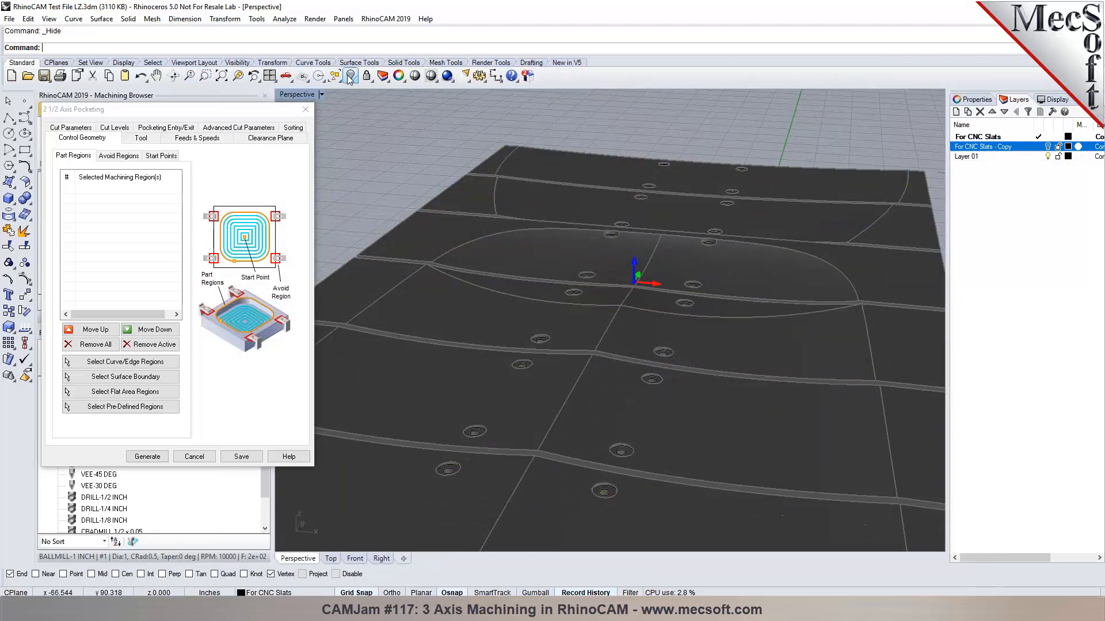
scroll(534, 482, "up", 5)
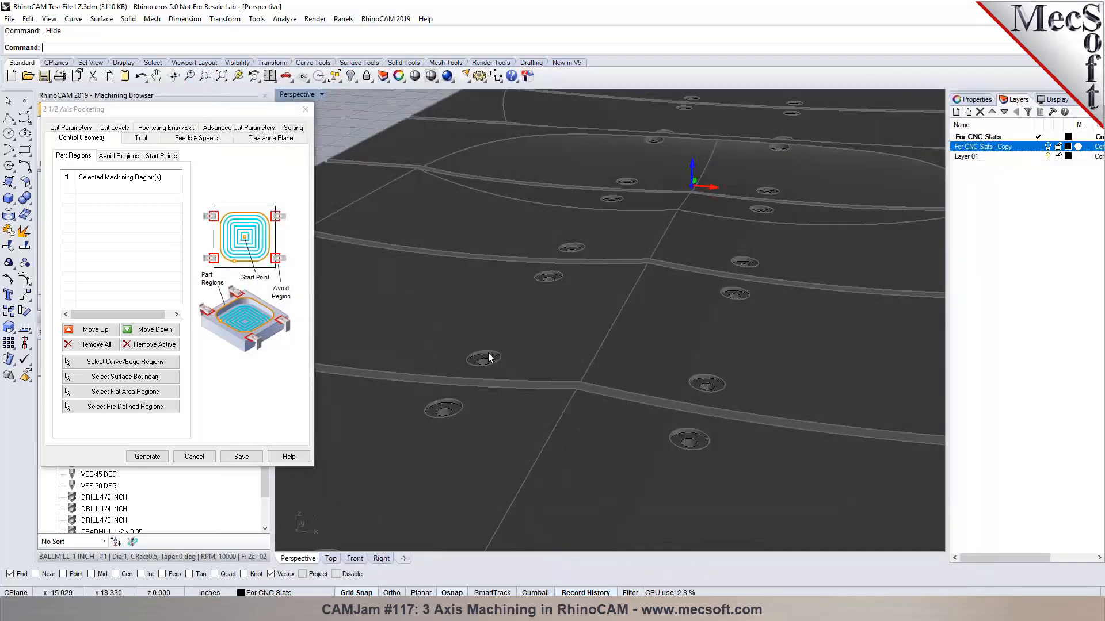
scroll(487, 356, "down", 5)
scroll(423, 440, "up", 5)
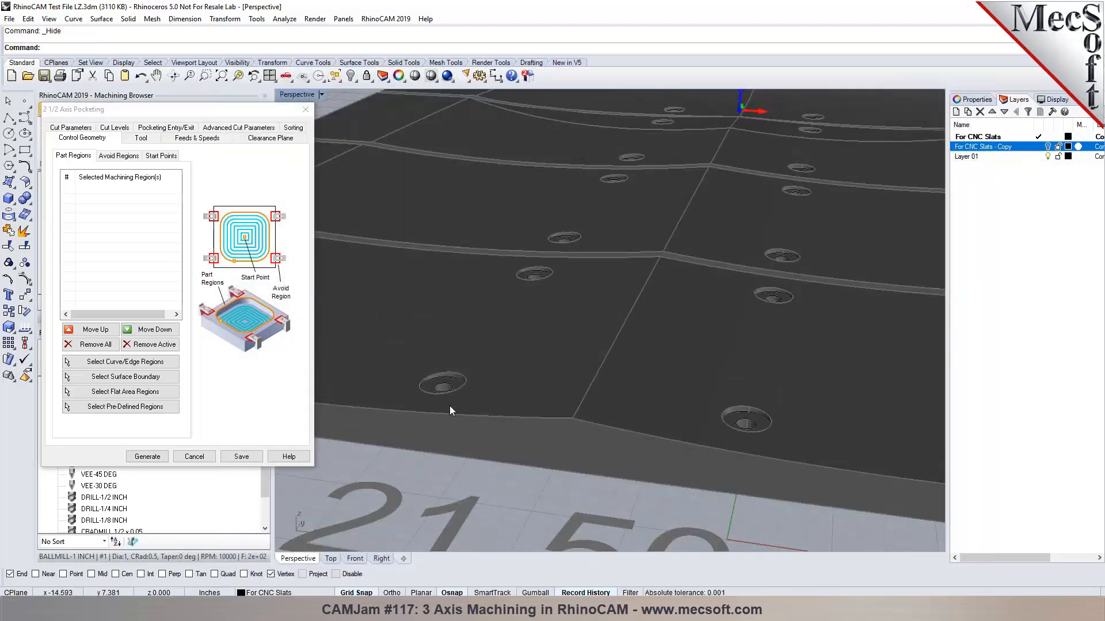
scroll(448, 400, "up", 3)
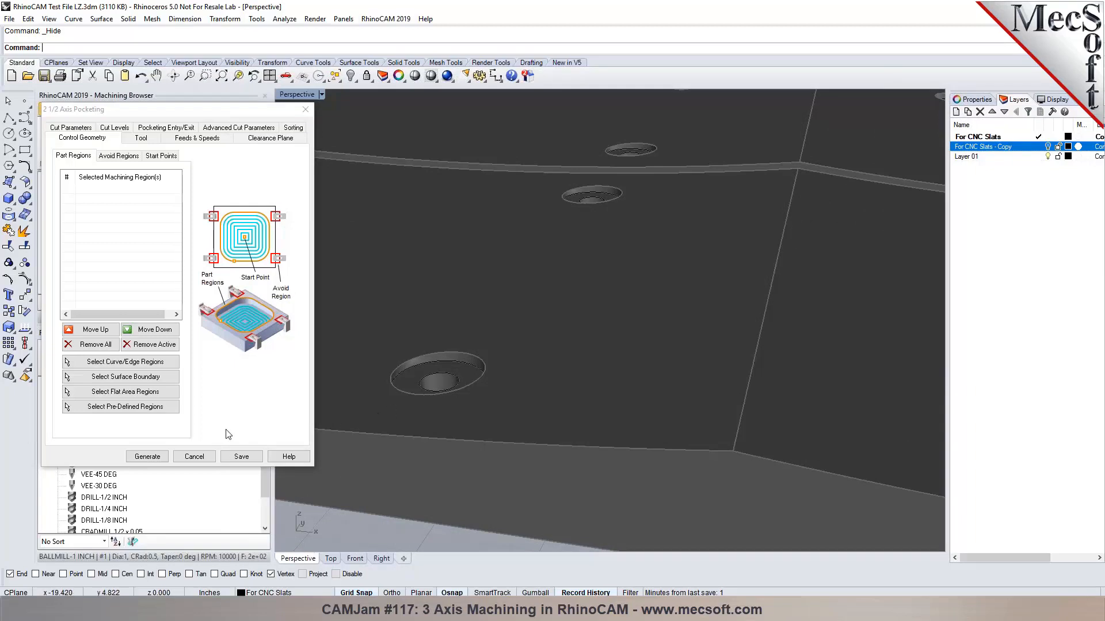
left_click(194, 456)
Start a new 2 1/2 axis pocketing operation and begin selecting curve/edge regions.
scroll(422, 379, "down", 4)
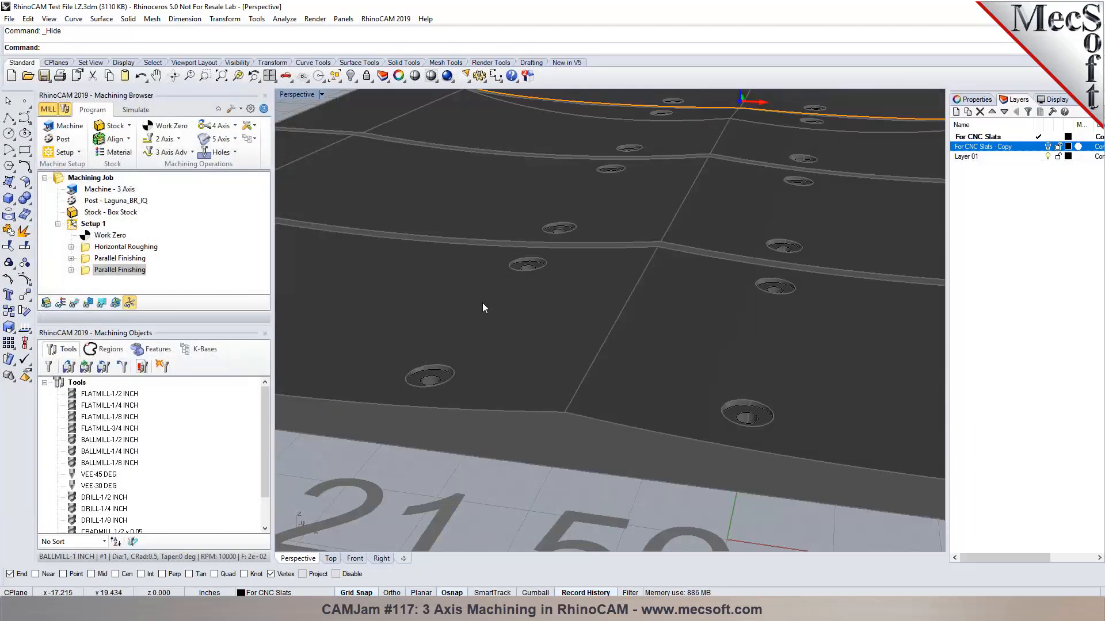
left_click(163, 139)
left_click(244, 162)
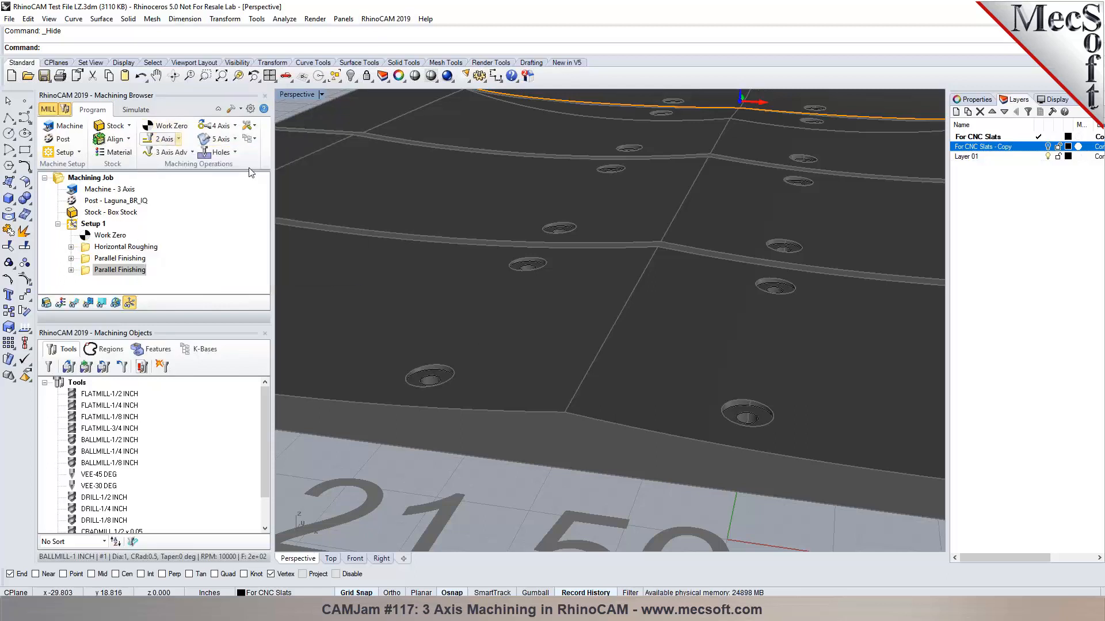
left_click(95, 361)
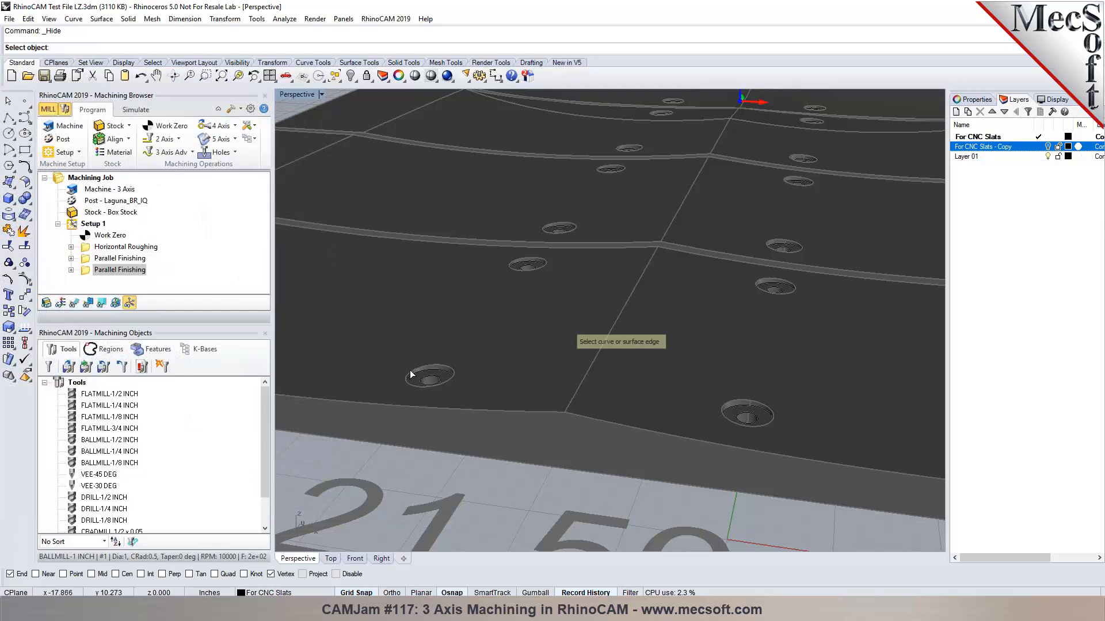
Pick the first counterbored hole edges around the panel as pocketing regions.
left_click(764, 412)
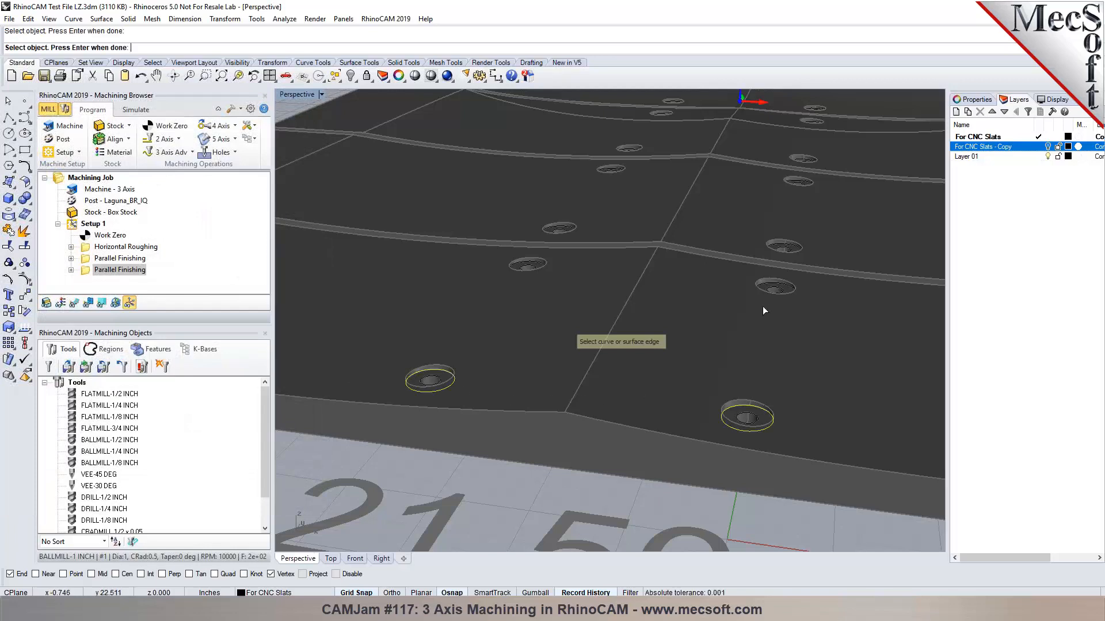
left_click(773, 288)
left_click(527, 266)
scroll(557, 228, "up", 8)
left_click(591, 231)
scroll(591, 232, "down", 10)
scroll(726, 251, "up", 4)
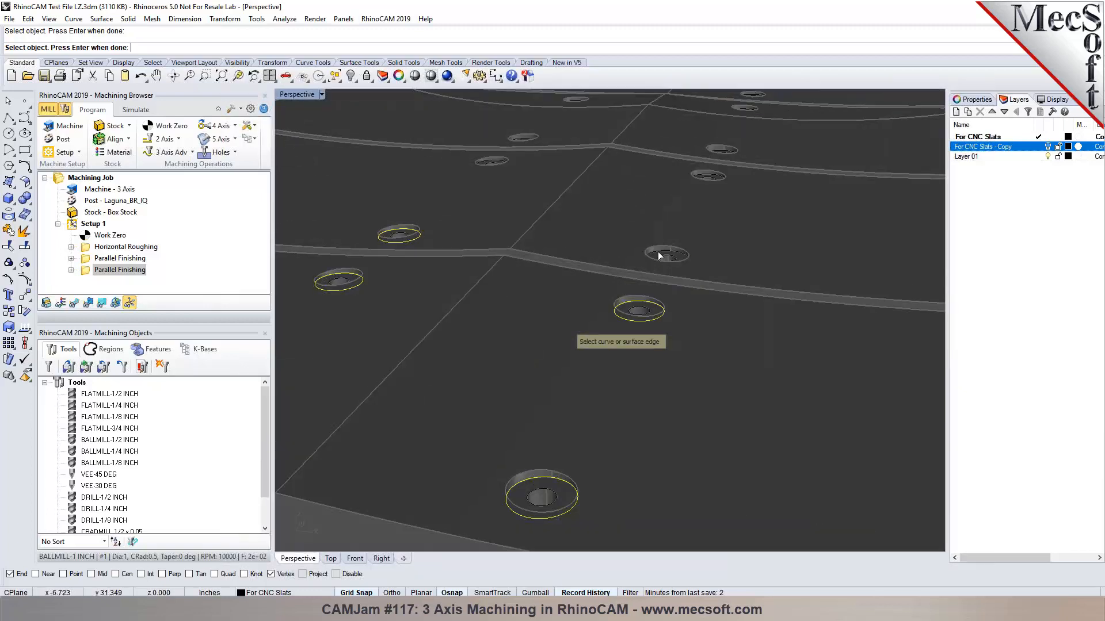
left_click(709, 179)
scroll(532, 256, "down", 10)
scroll(576, 311, "up", 3)
scroll(574, 317, "down", 3)
scroll(568, 264, "up", 10)
left_click(497, 235)
left_click(910, 292)
scroll(910, 292, "down", 10)
scroll(764, 237, "up", 7)
Pick the remaining hole edges as regions and finish the selection.
left_click(471, 310)
left_click(801, 356)
left_click(798, 253)
left_click(492, 214)
scroll(502, 368, "down", 8)
scroll(542, 225, "up", 9)
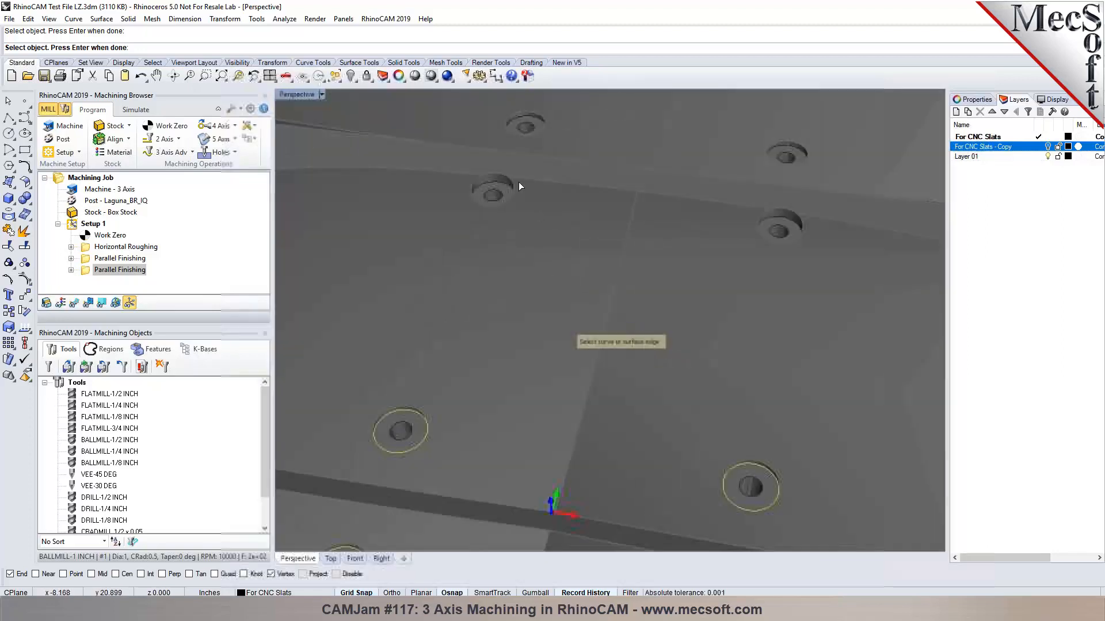
left_click(774, 223)
left_click(769, 147)
left_click(520, 125)
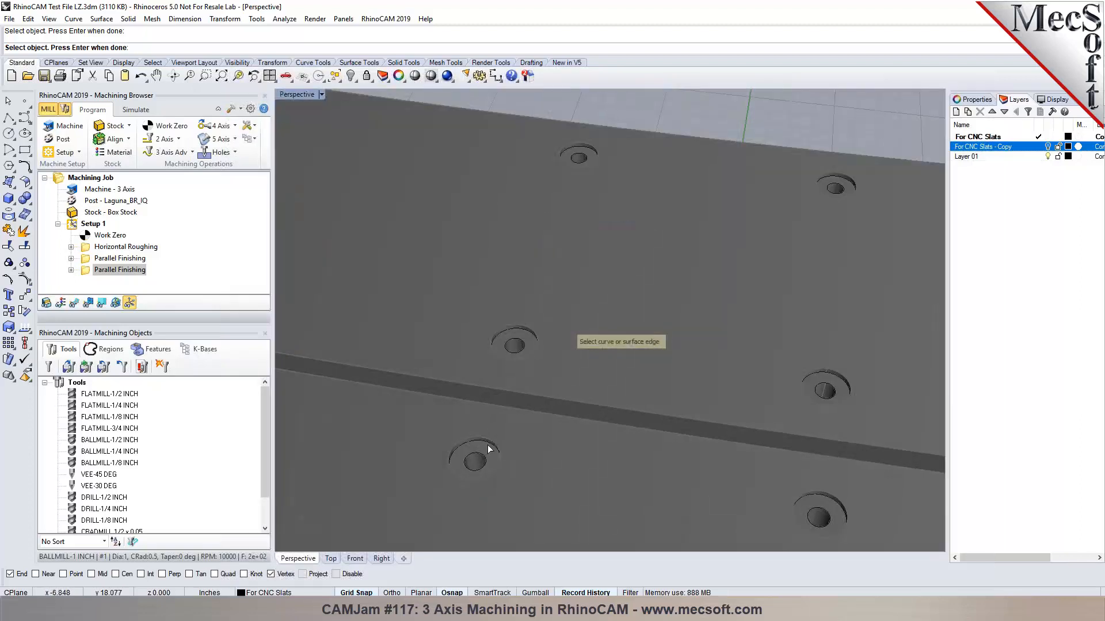
left_click(489, 446)
left_click(529, 335)
left_click(588, 145)
left_click(825, 180)
left_click(830, 377)
left_click(828, 496)
scroll(678, 384, "down", 5)
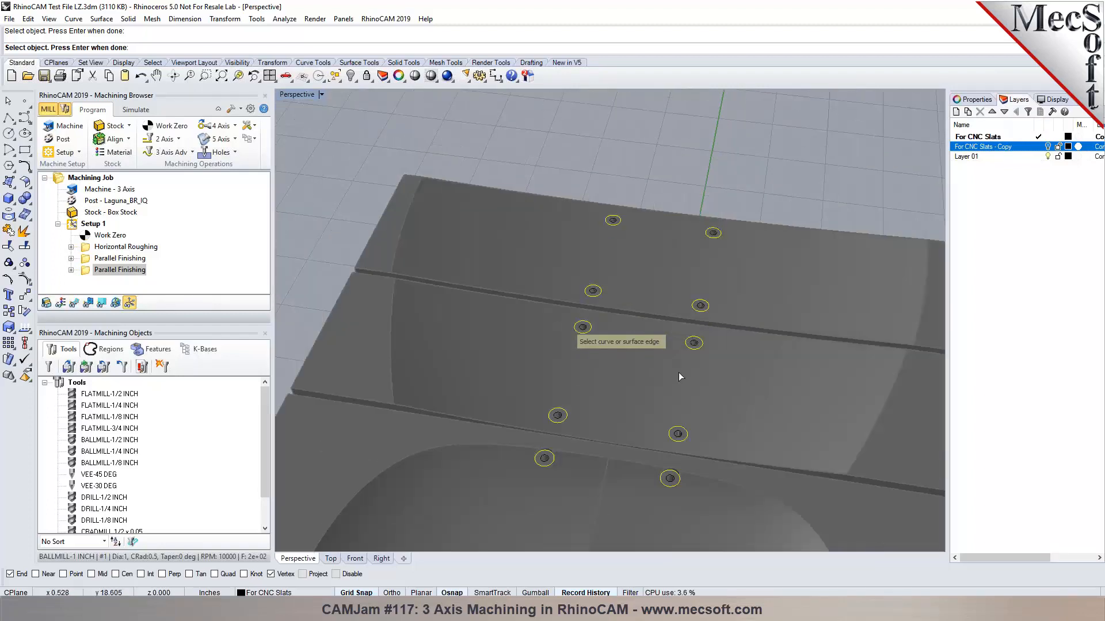
key("Return")
right_click_drag(658, 384, 643, 347)
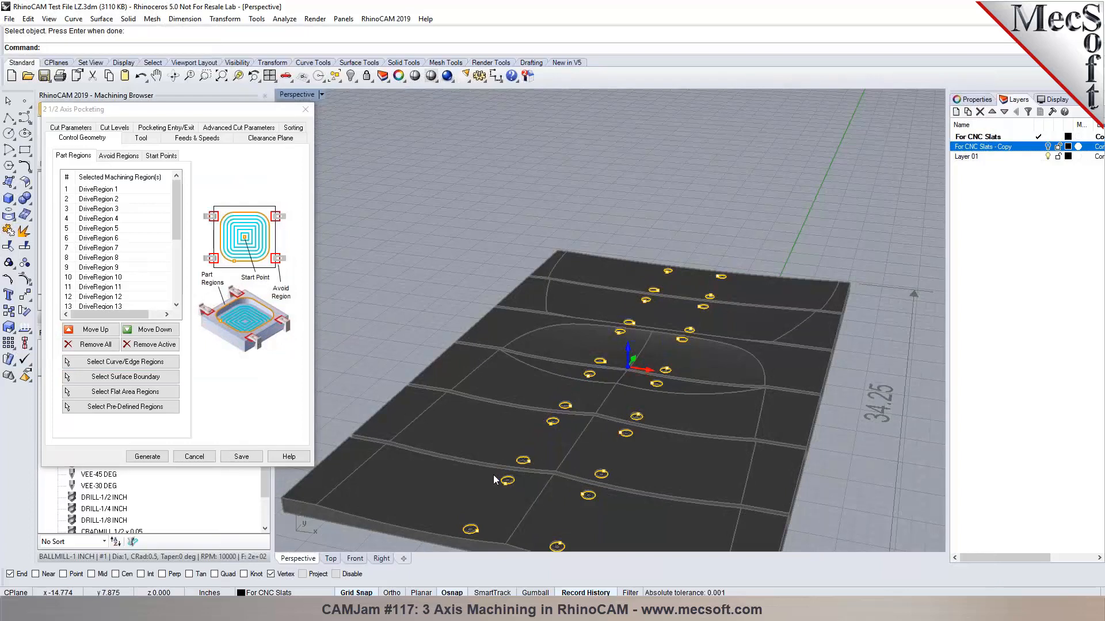
Choose FLATMILL-1/4 INCH as the pocketing tool and review its feeds and speeds.
scroll(505, 374, "down", 7)
scroll(507, 371, "up", 5)
scroll(509, 329, "up", 6)
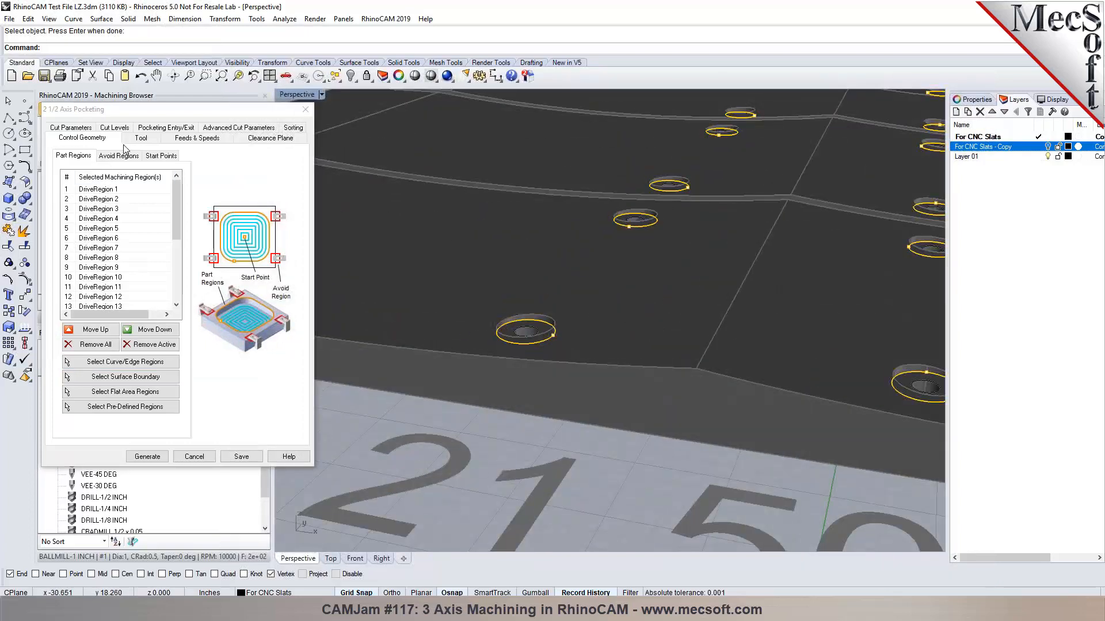
left_click(139, 139)
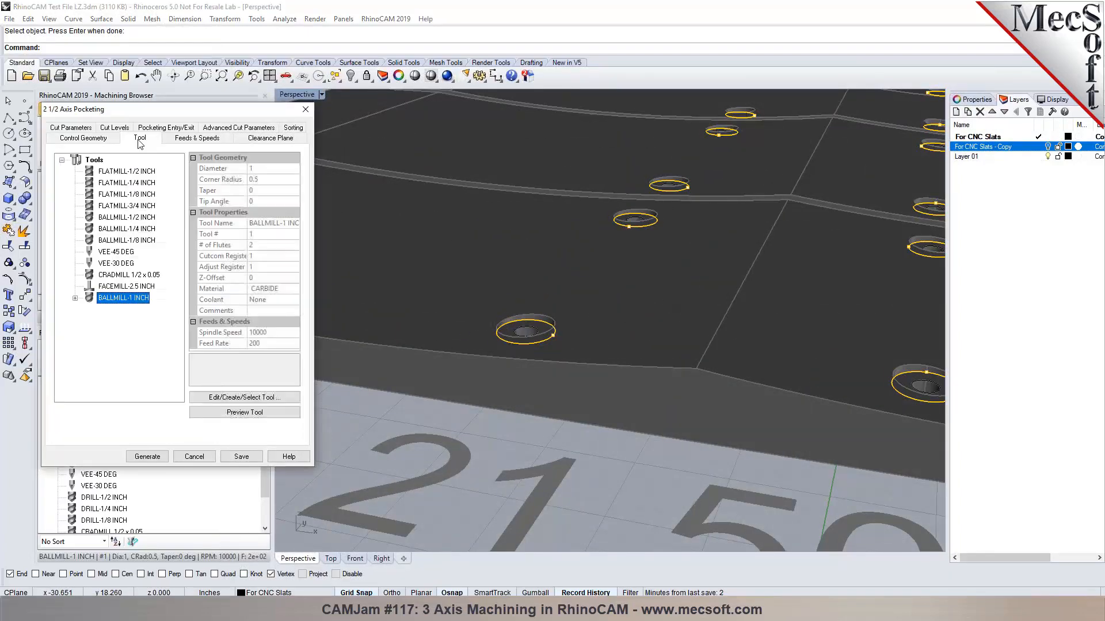
left_click(105, 183)
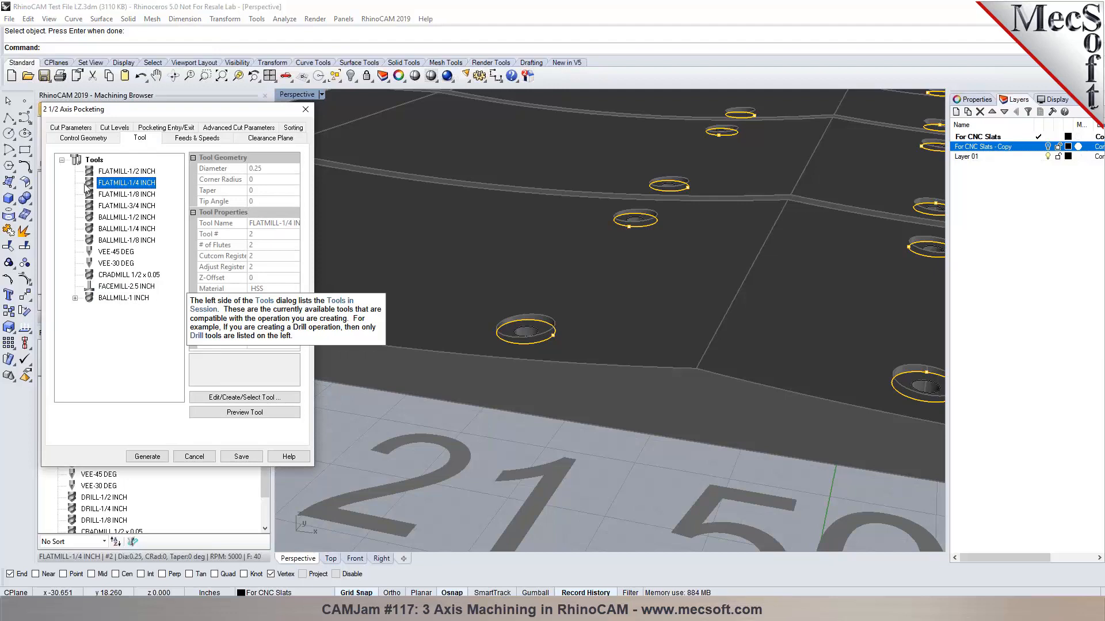
left_click(245, 397)
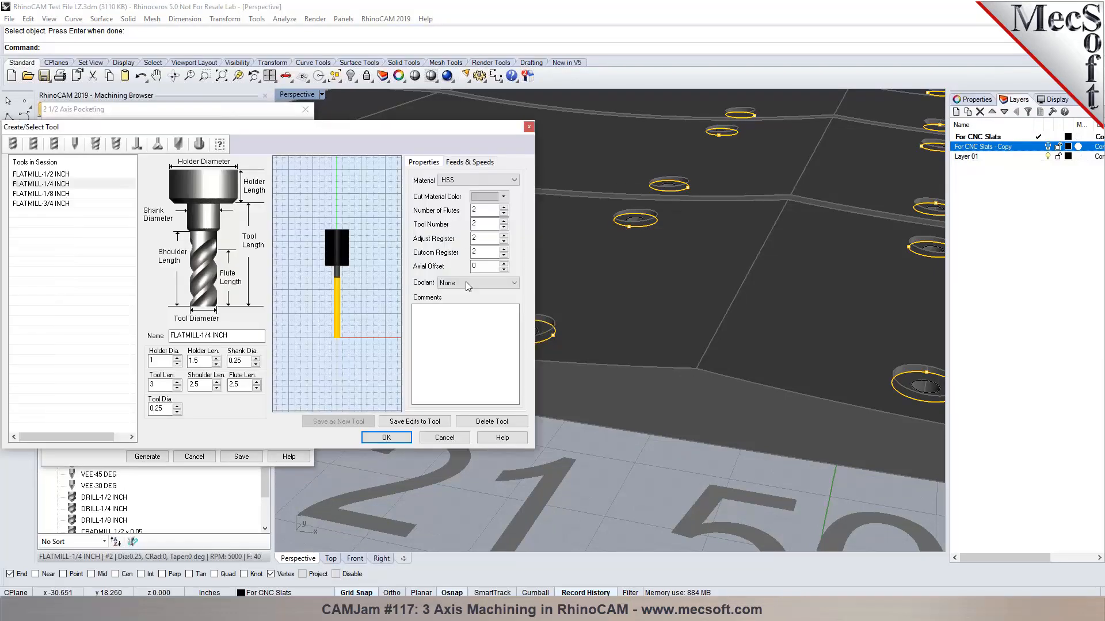
left_click(456, 164)
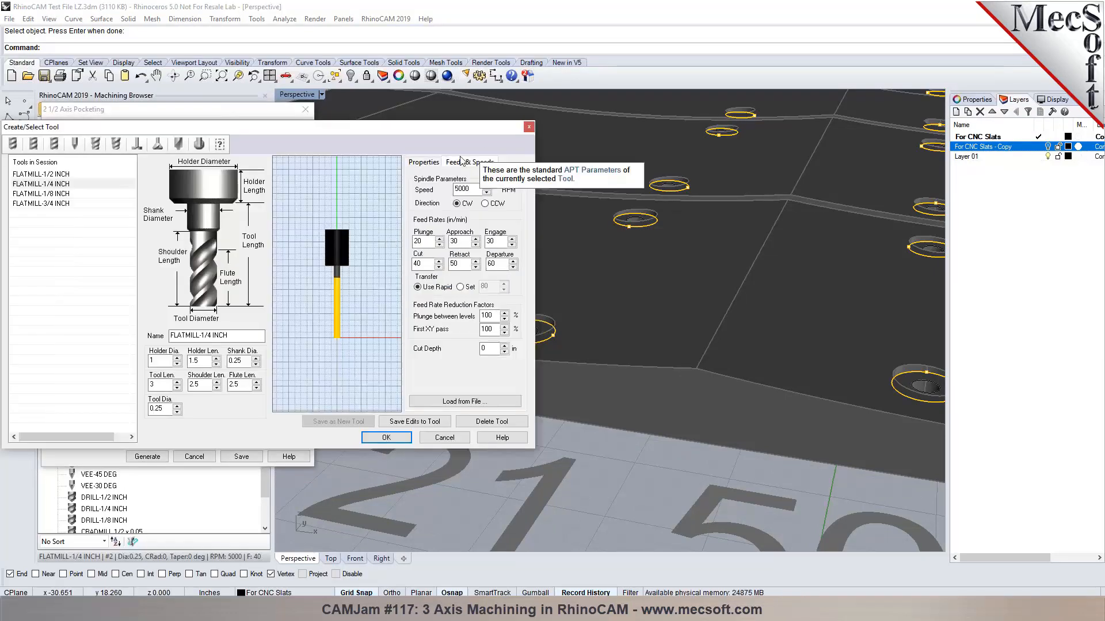
left_click(529, 127)
Review feeds and clearance, then set cut tolerance 0.001 and stock 0.
left_click(199, 139)
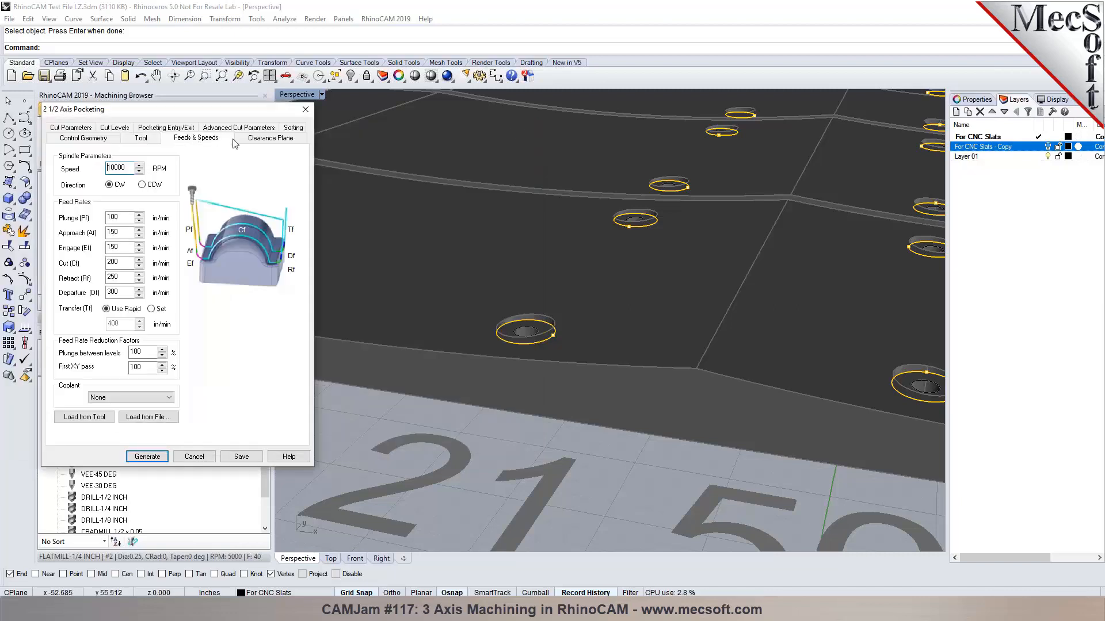
left_click(264, 140)
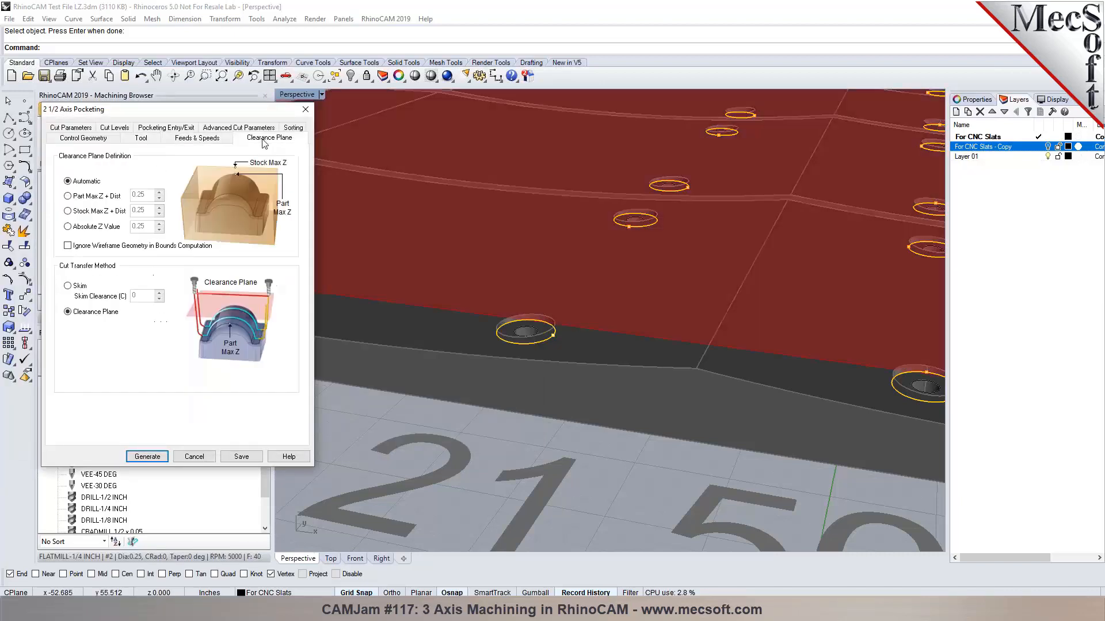
left_click(76, 129)
type("0")
key("Tab")
type("0")
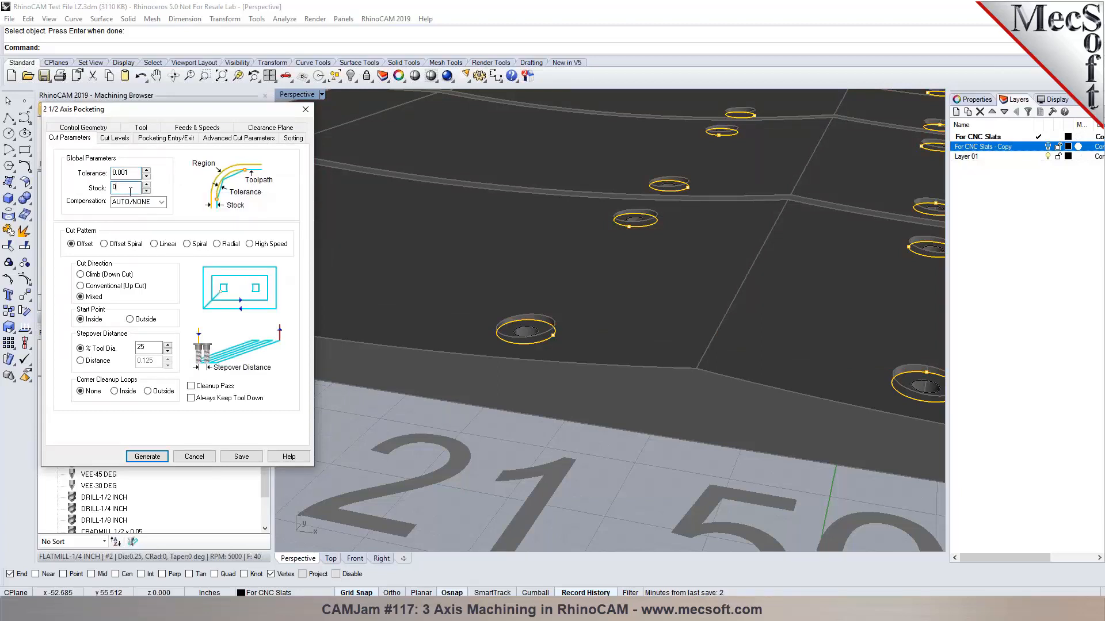
Place the pocketing cut geometry at the bottom in the cut level settings.
left_click(114, 138)
left_click(124, 174)
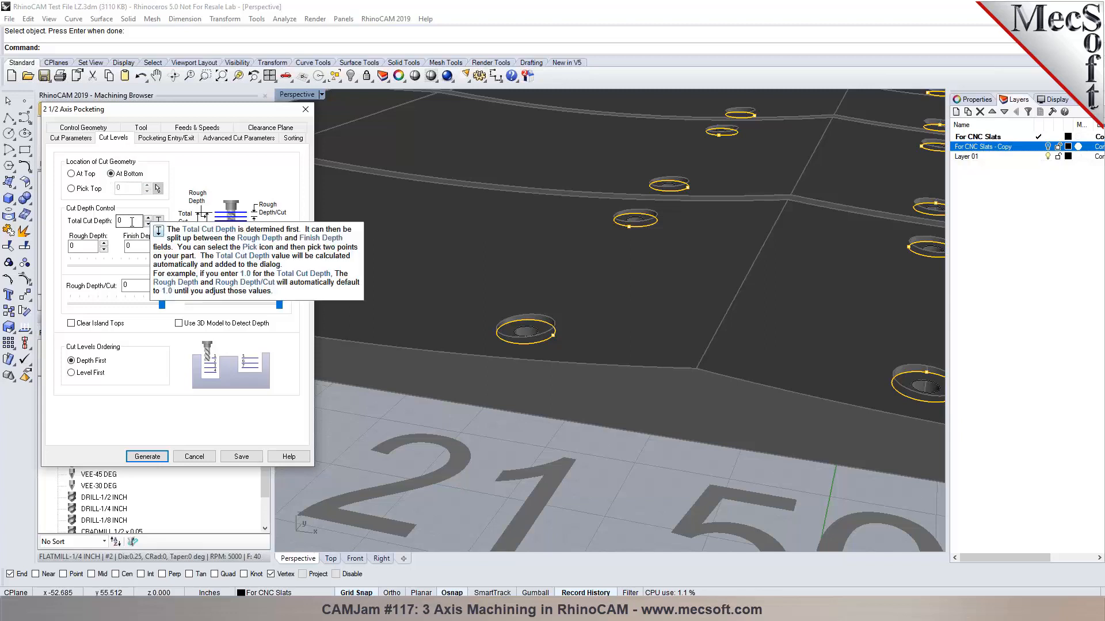
scroll(535, 335, "up", 2)
scroll(535, 332, "up", 2)
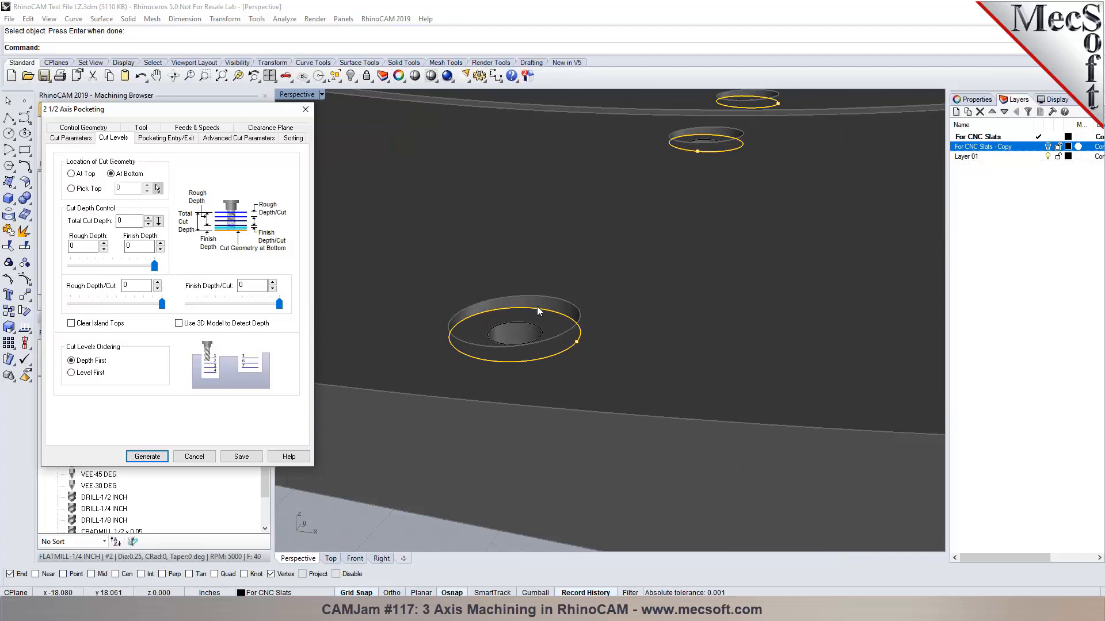
Set arc fitting tolerance to 0.002, check sorting, and generate the pocketing toolpath.
left_click(163, 138)
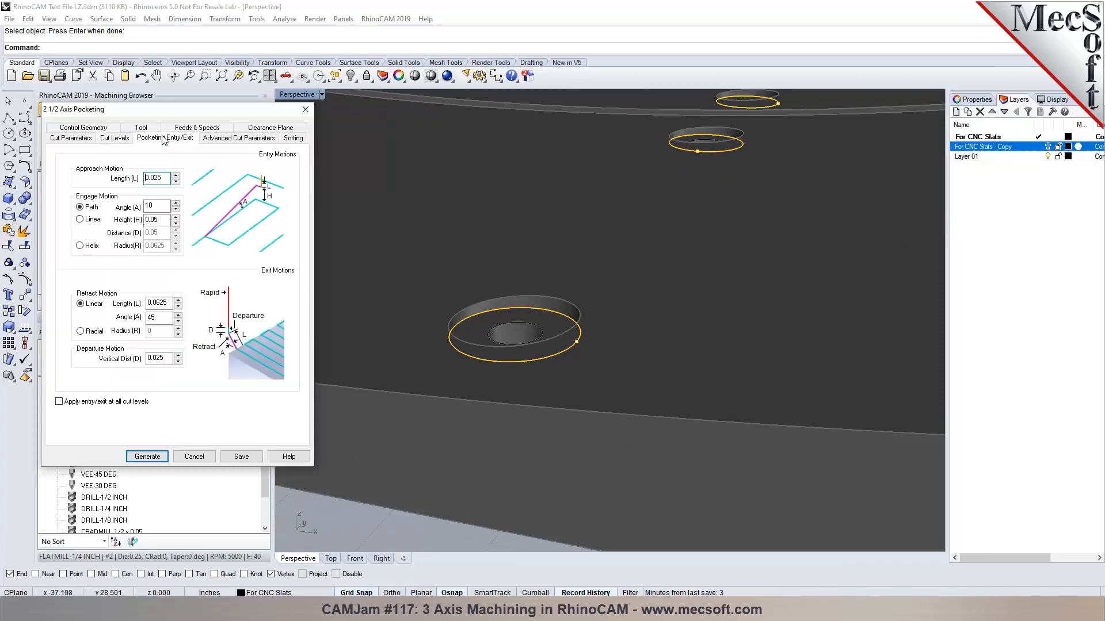
left_click(224, 139)
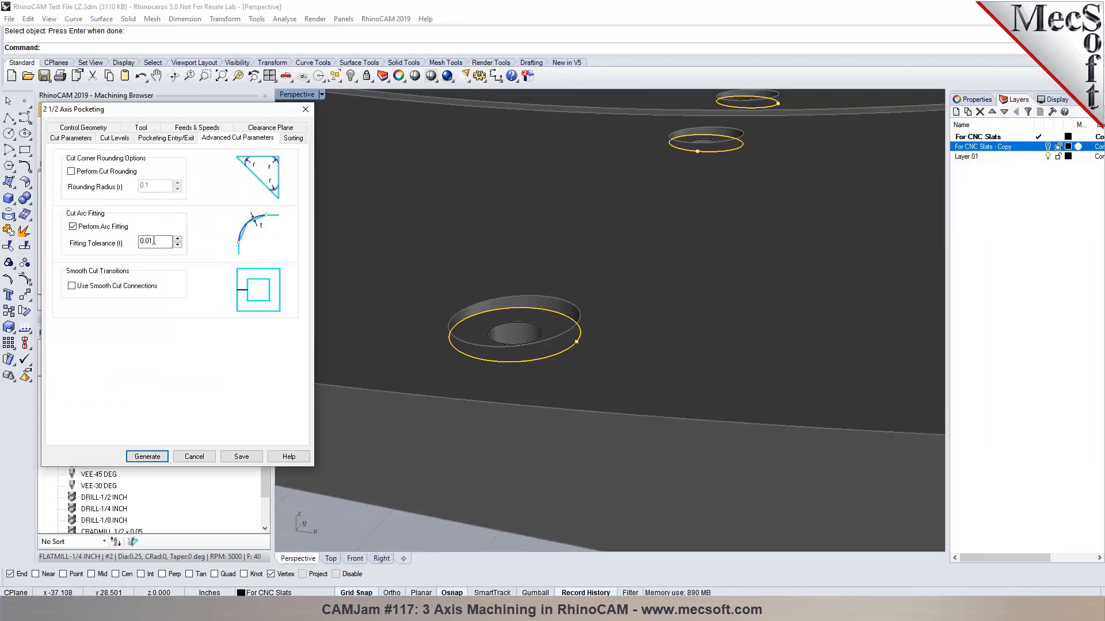
left_click(155, 242)
type("02")
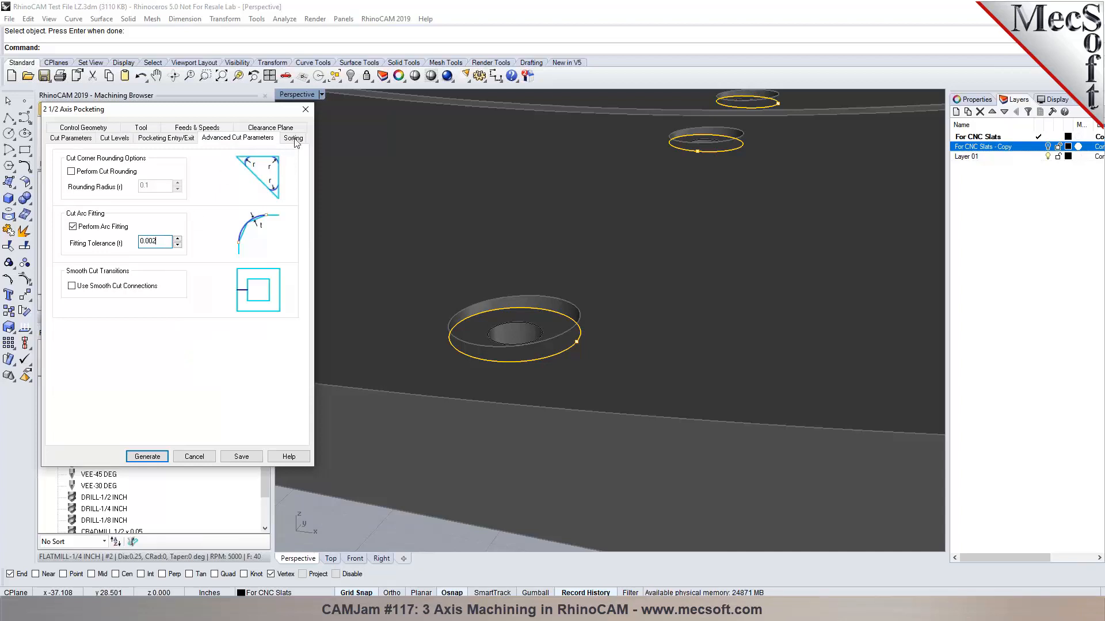
left_click(293, 139)
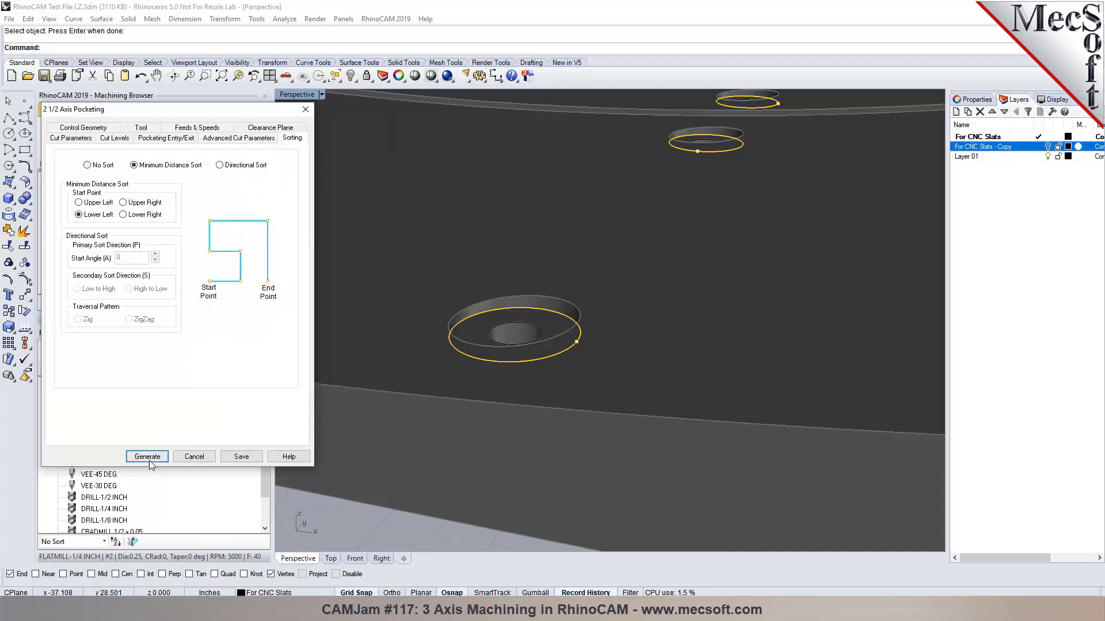
left_click(148, 460)
scroll(449, 364, "down", 8)
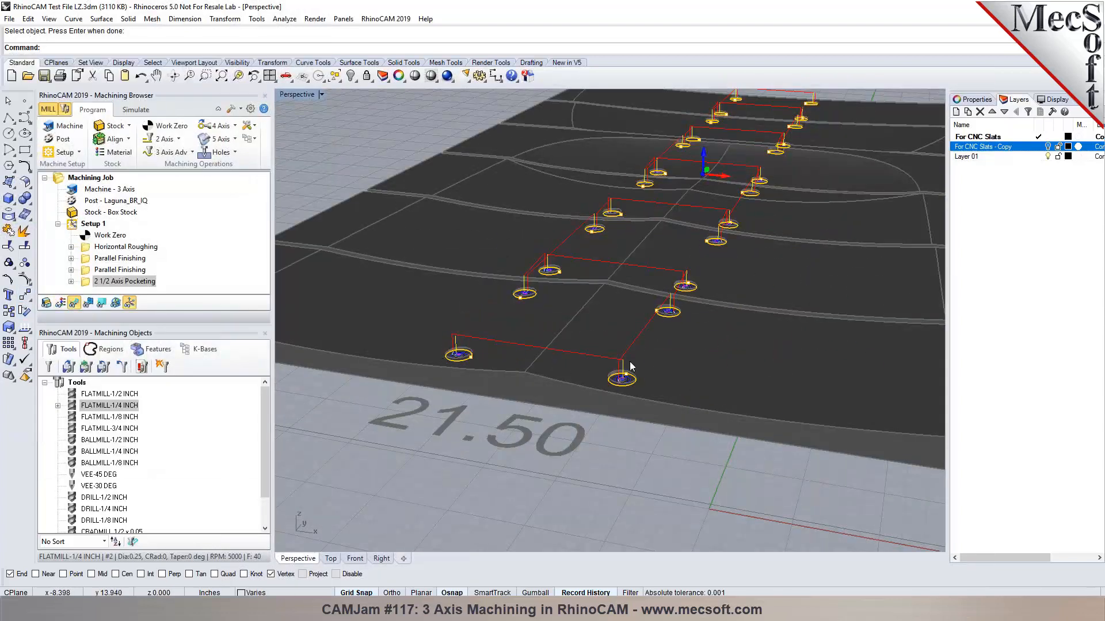
scroll(591, 366, "down", 3)
left_click(355, 558)
scroll(612, 345, "up", 6)
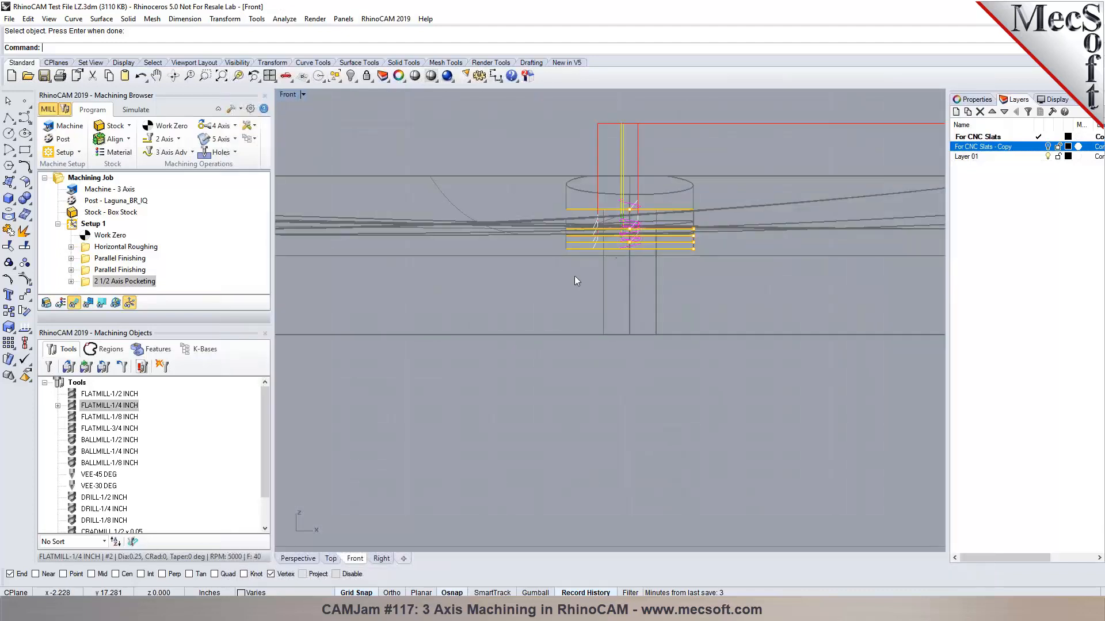
left_click(297, 558)
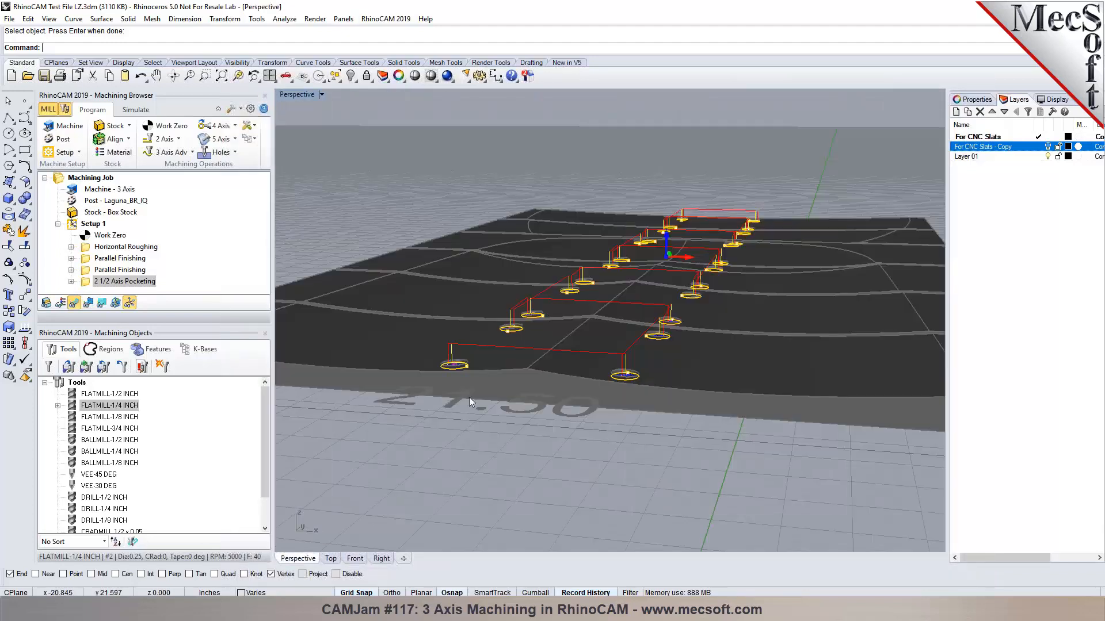
scroll(460, 358, "up", 2)
left_click(101, 304)
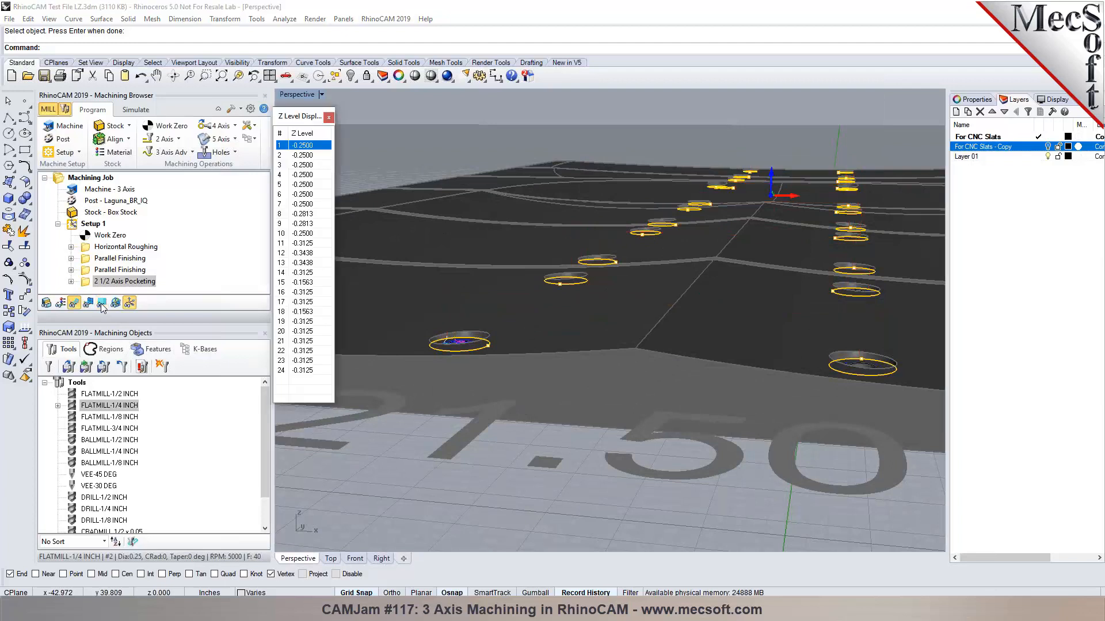
key("Down")
key("Down")
key("Down")
key("Down")
key("Down")
key("Down")
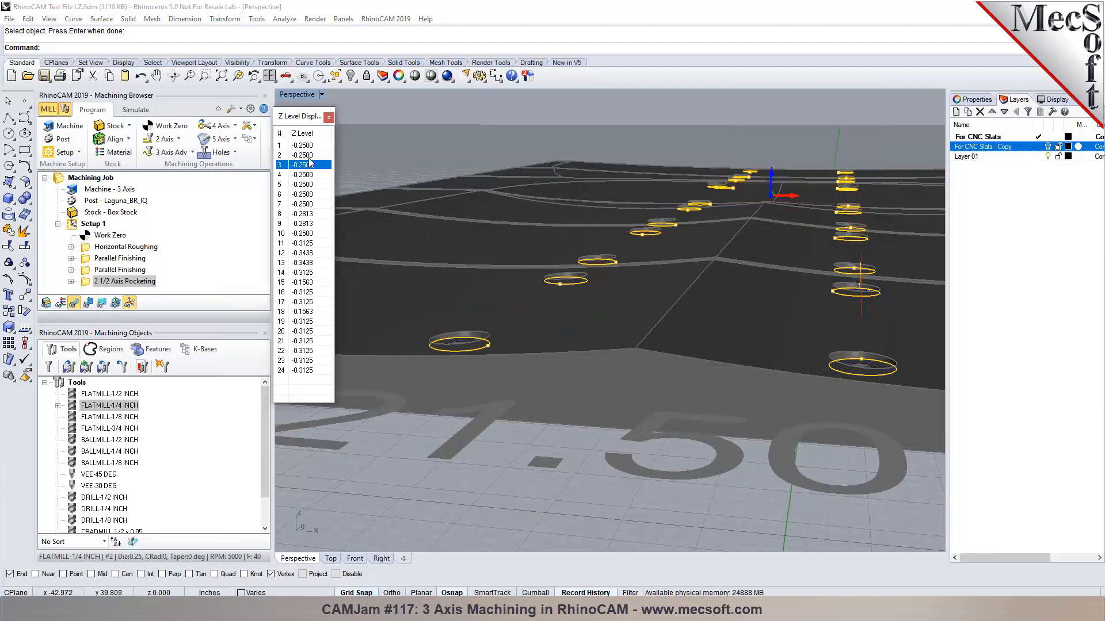
key("Down")
key("Down")
key("Down")
key("Down")
key("Down")
key("Down")
key("Down")
key("Down")
key("Down")
key("Down")
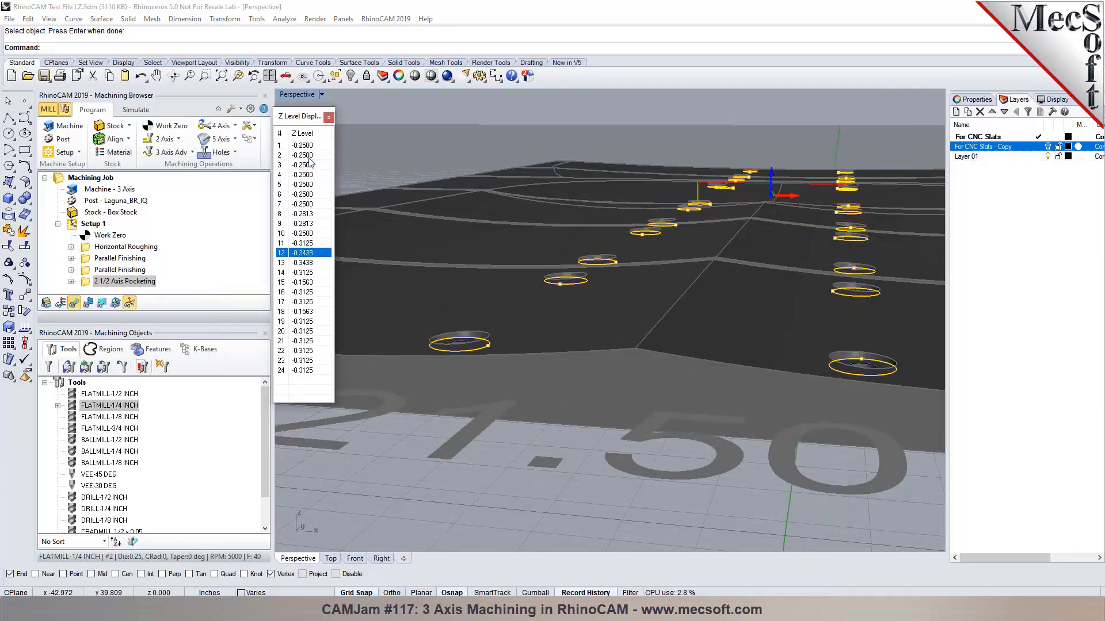
key("Down")
key("Down")
key("Down")
key("Down")
key("Down")
key("Down")
key("Down")
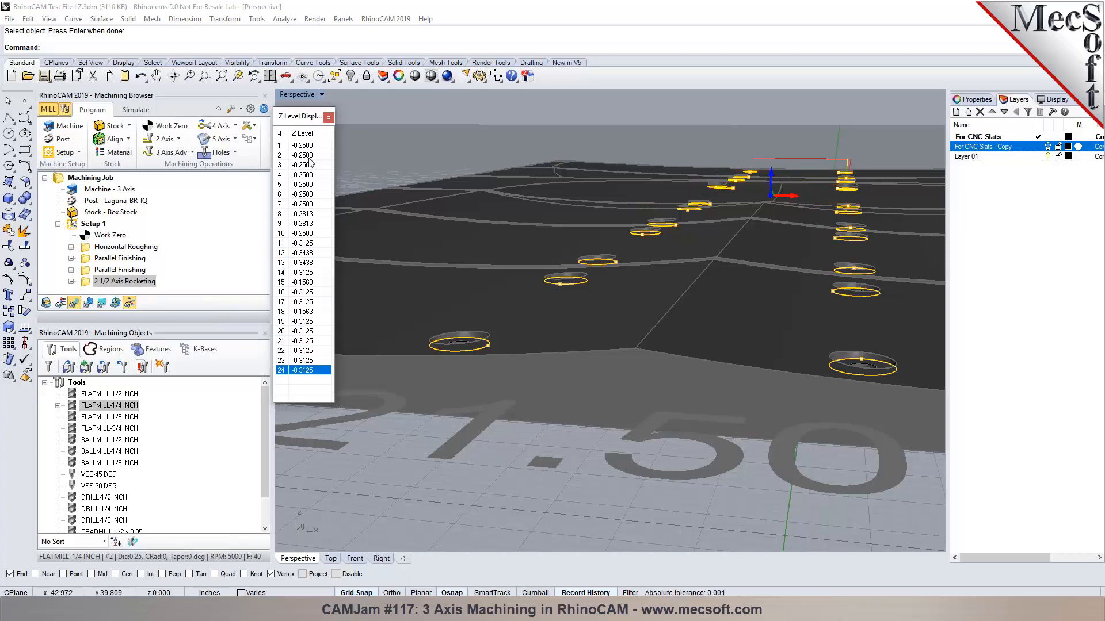
left_click(329, 117)
right_click_drag(487, 262, 508, 318)
scroll(459, 349, "down", 9)
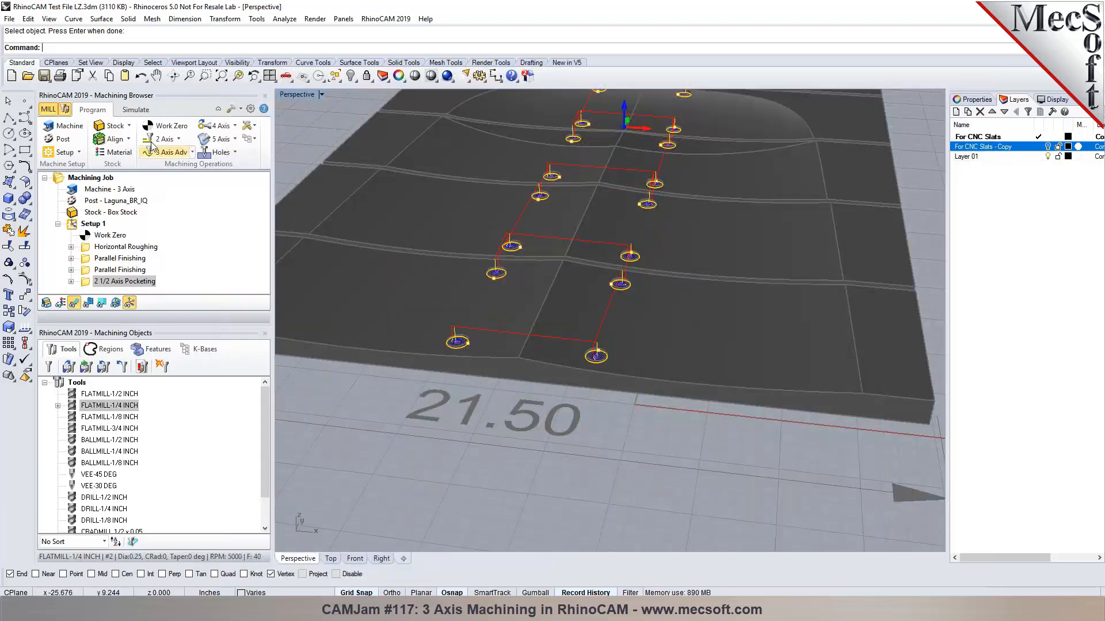
left_click(136, 109)
left_click(126, 139)
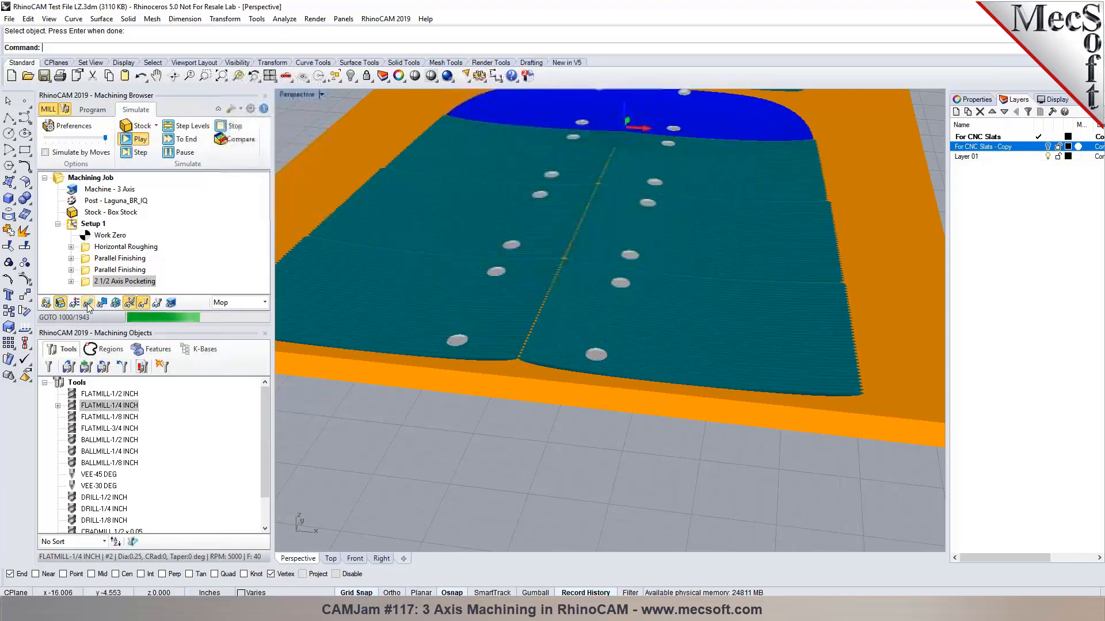
scroll(547, 451, "down", 5)
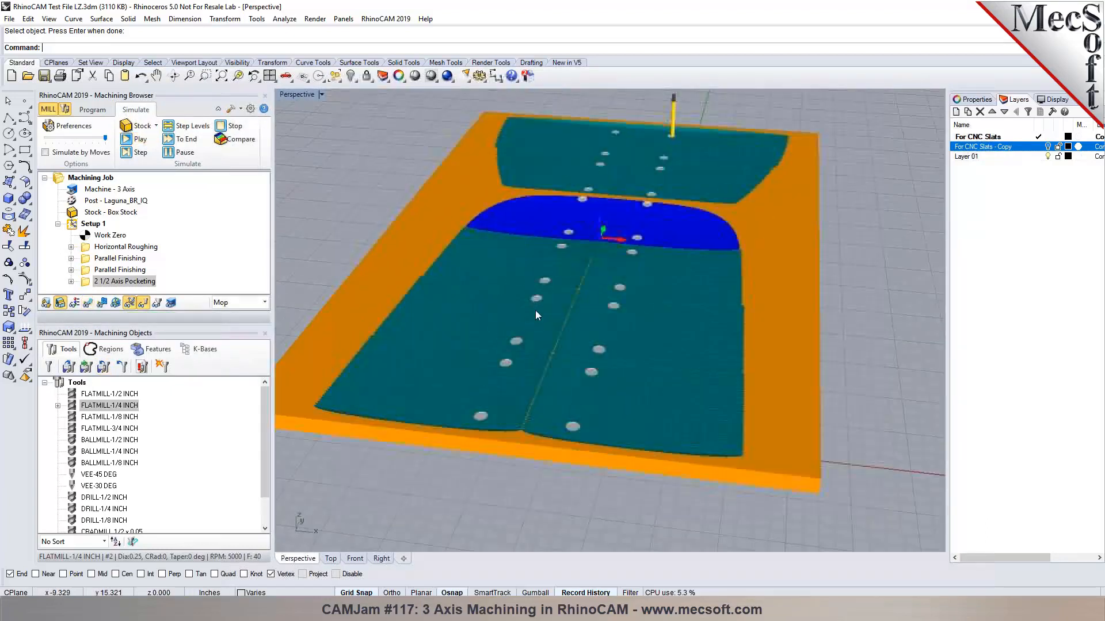
scroll(544, 416, "up", 8)
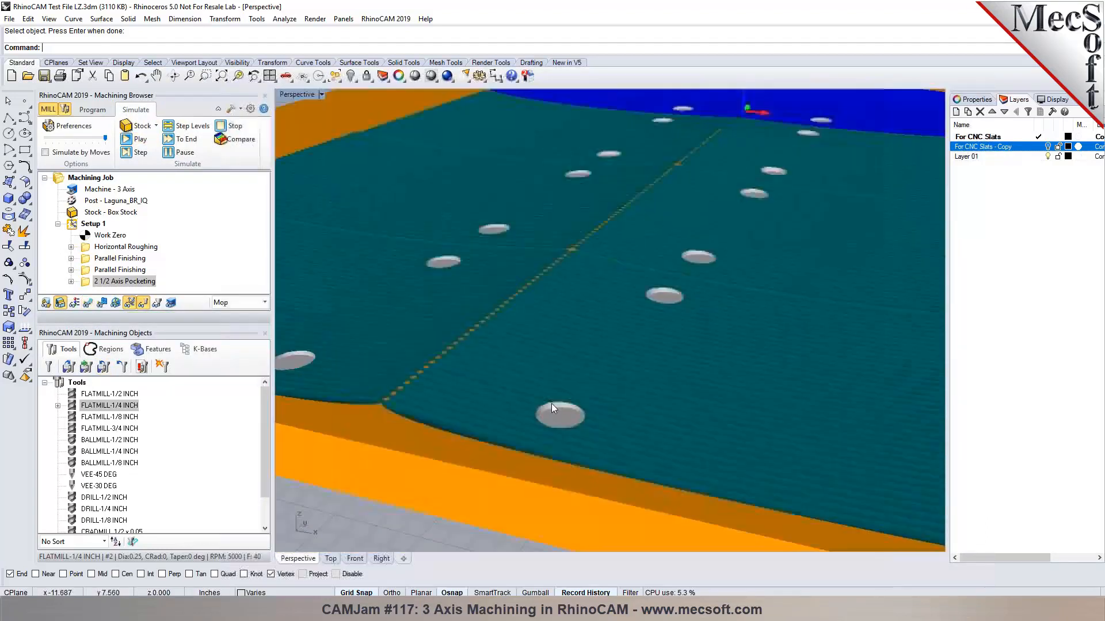
scroll(551, 403, "down", 6)
left_click(93, 109)
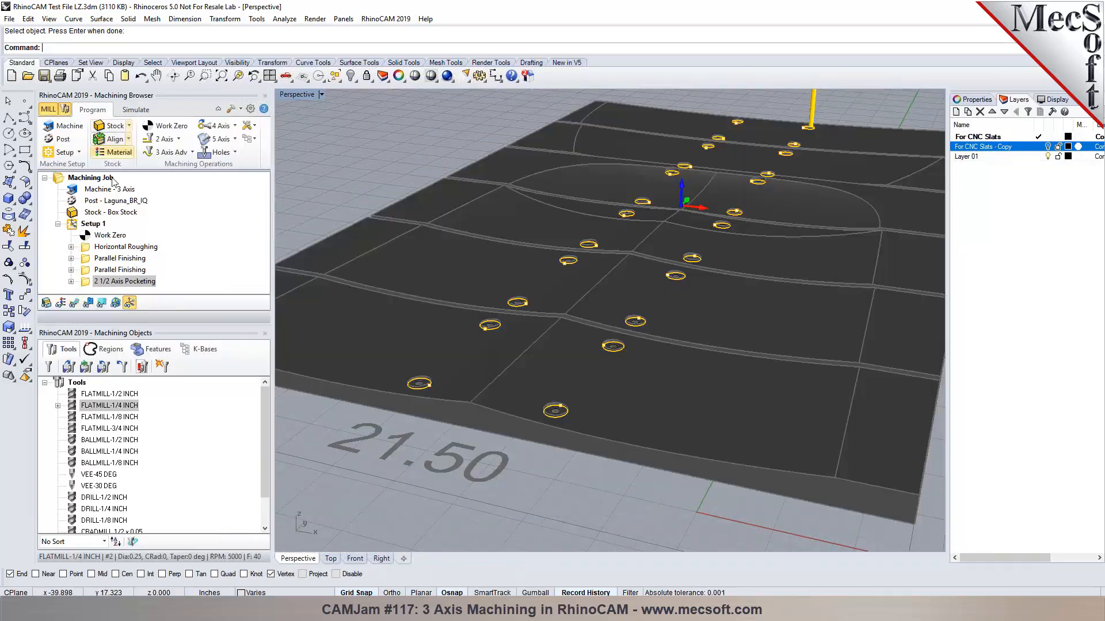
scroll(454, 398, "up", 6)
right_click_drag(460, 402, 509, 464)
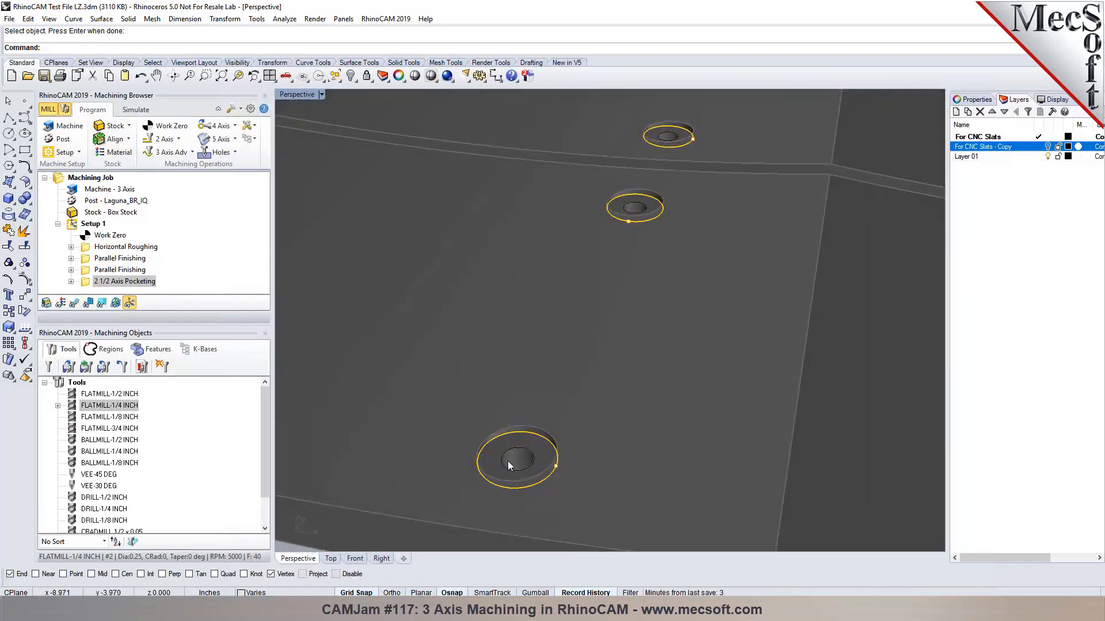
scroll(507, 440, "down", 5)
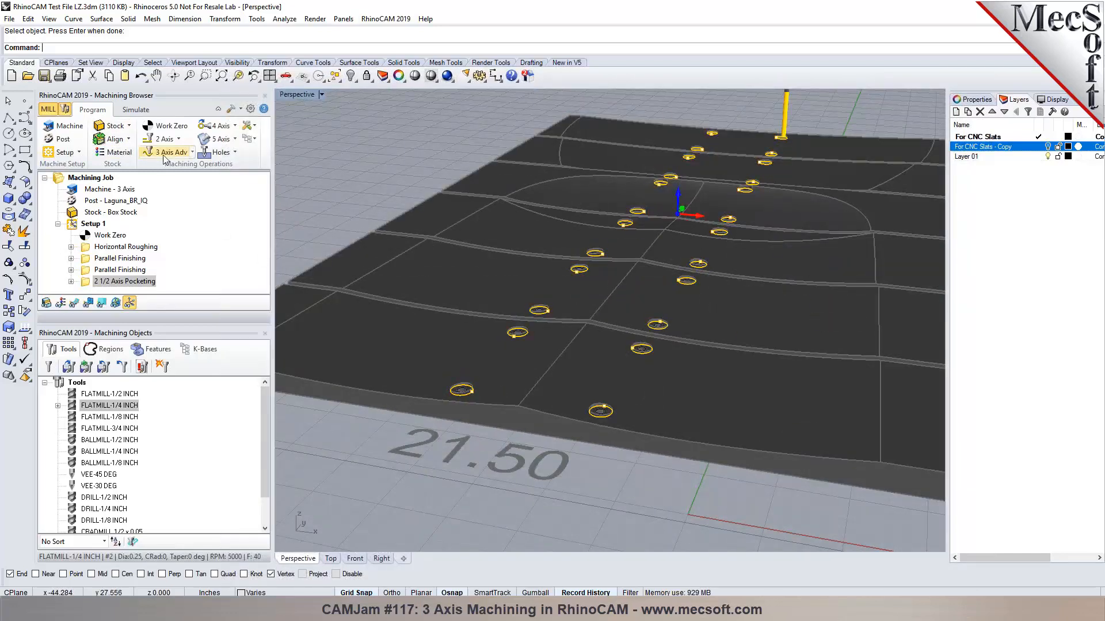
Start a drilling operation, clear old regions, and window-select the panel's hole circles.
left_click(218, 153)
left_click(226, 183)
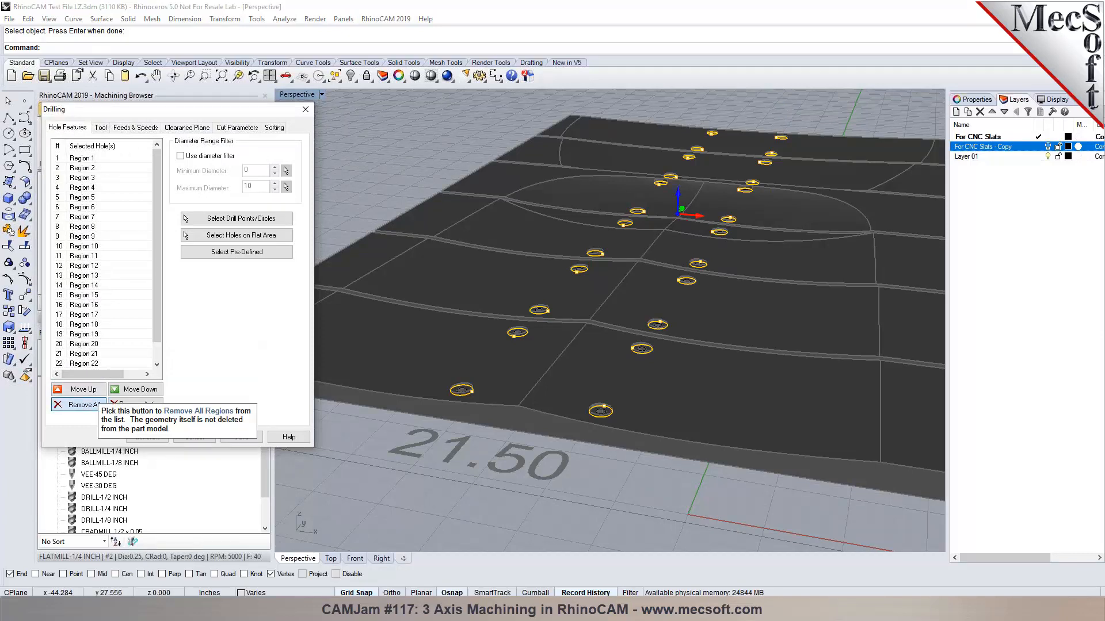
left_click(80, 404)
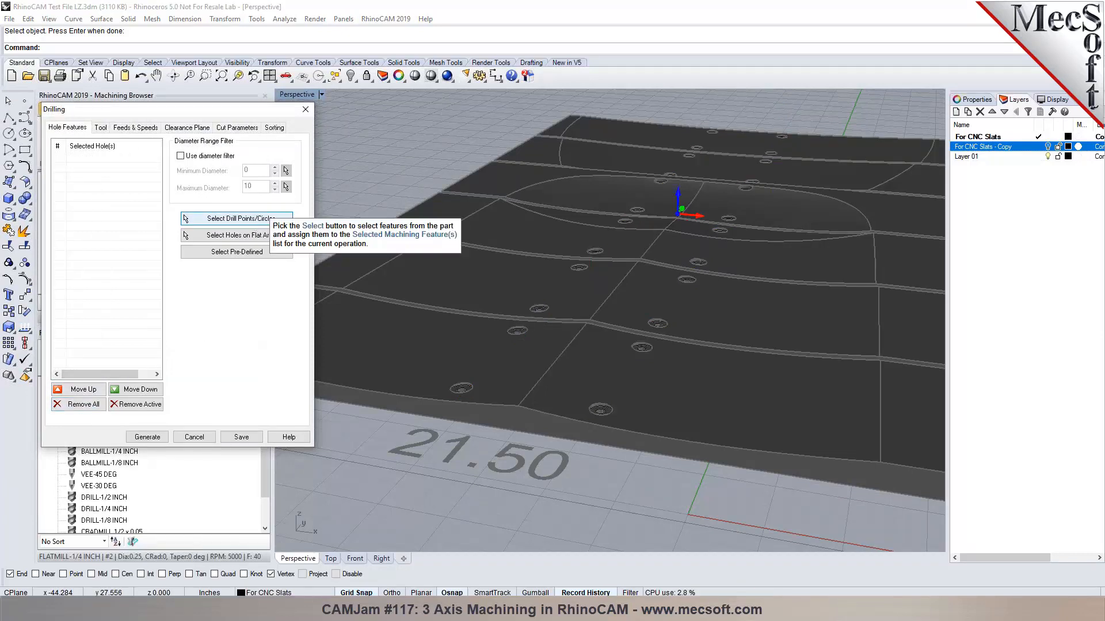
left_click(186, 218)
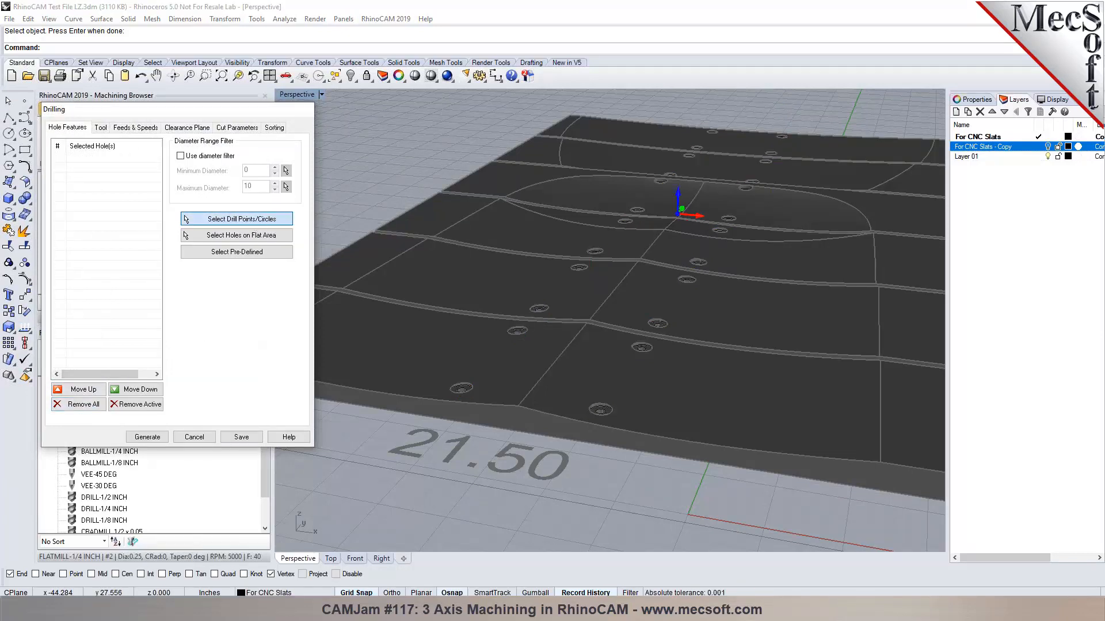
left_click_drag(412, 199, 618, 454)
right_click(617, 457)
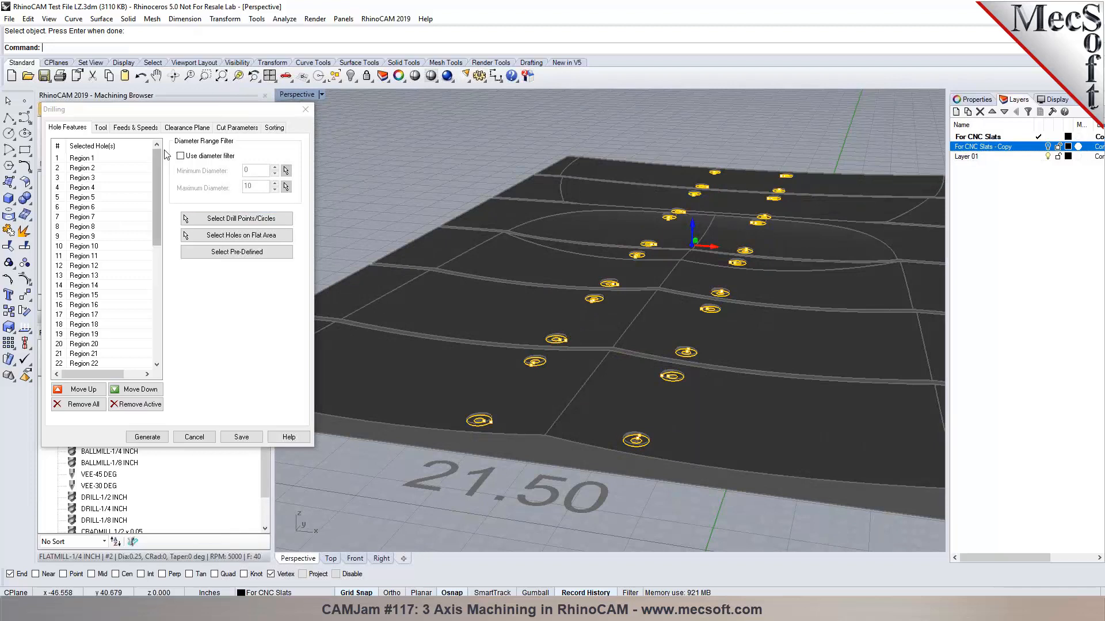
Filter the drill holes by diameter, from 0.25 minimum to 0.4 maximum.
left_click(187, 157)
left_click(256, 171)
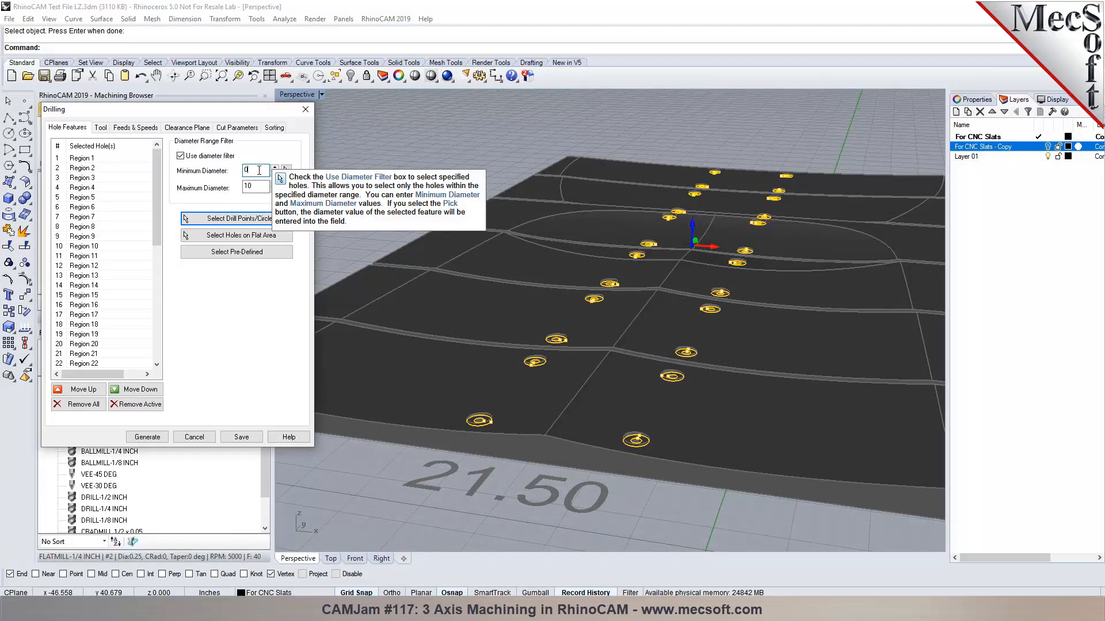
type(".2")
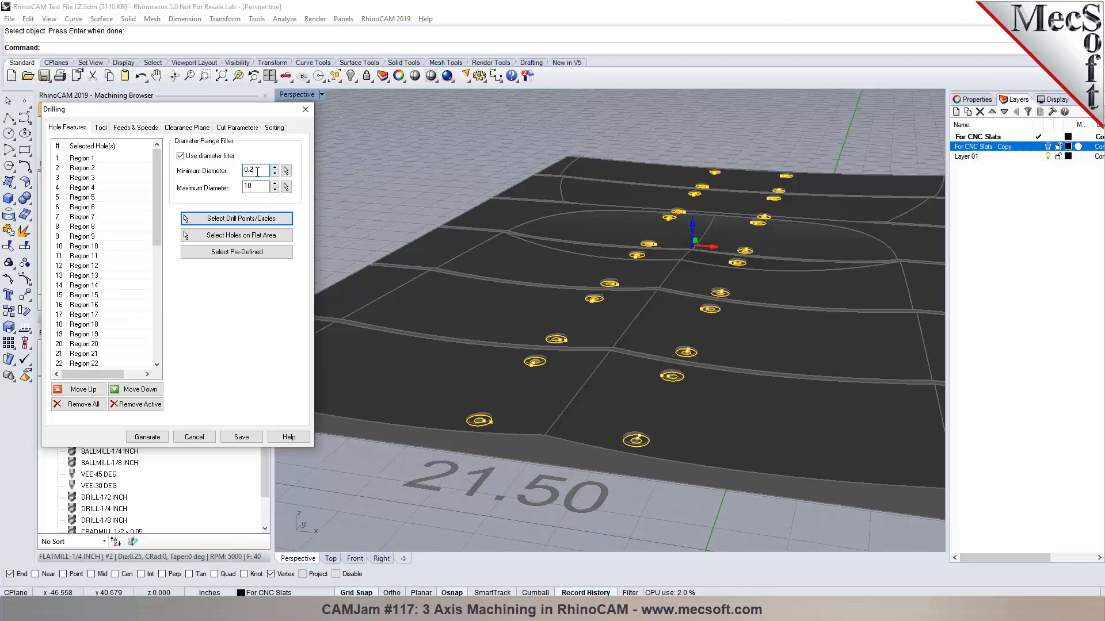
key("Tab")
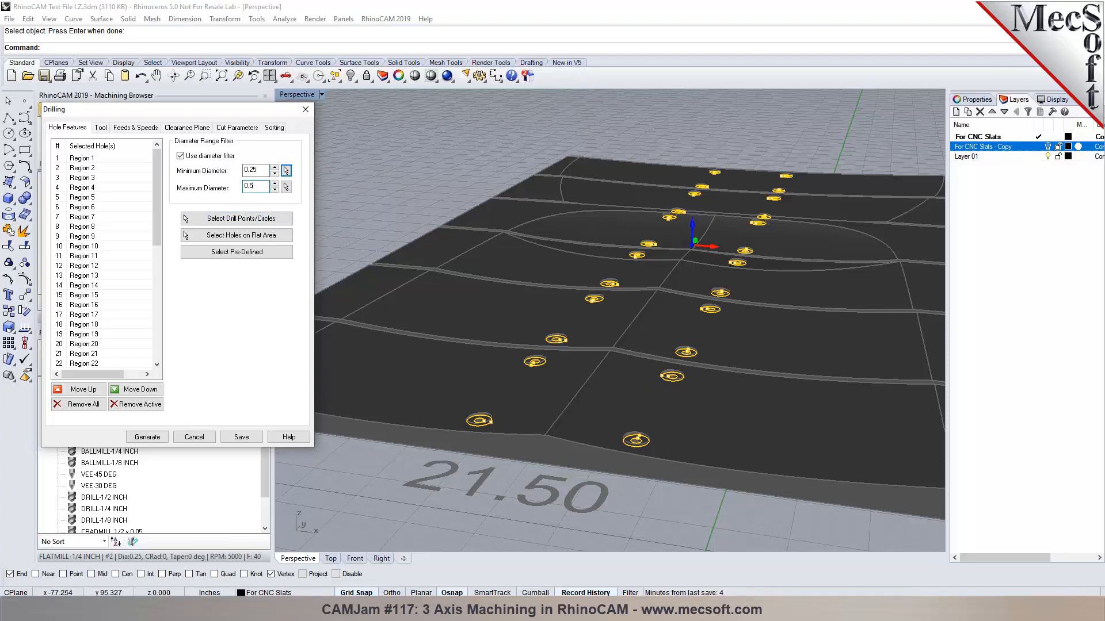
key("Tab")
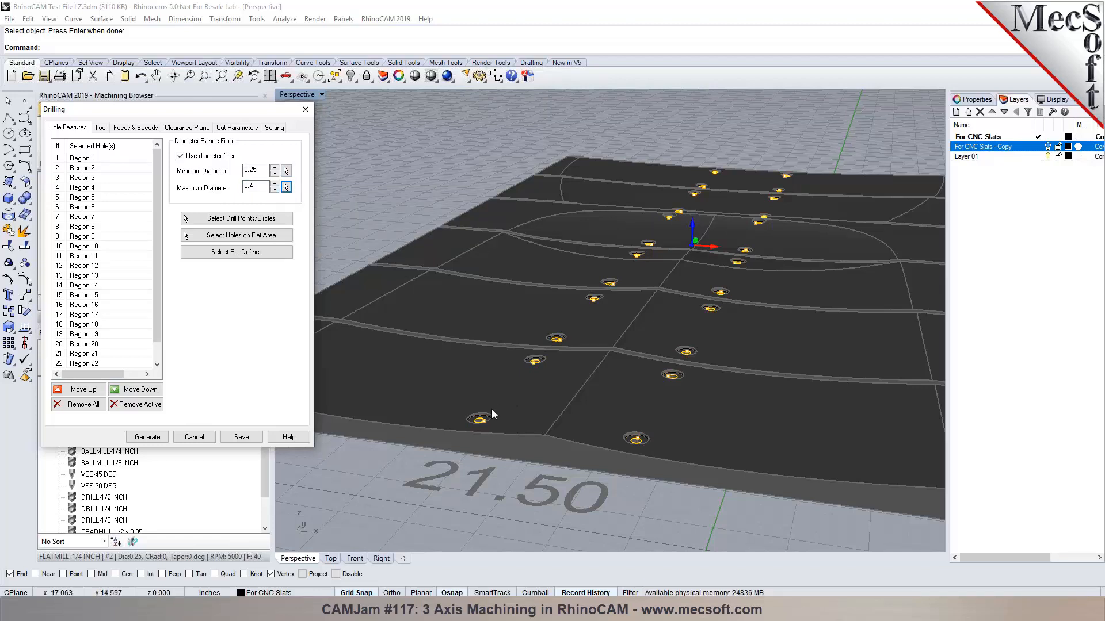
scroll(492, 409, "up", 4)
scroll(536, 352, "down", 10)
scroll(472, 375, "up", 4)
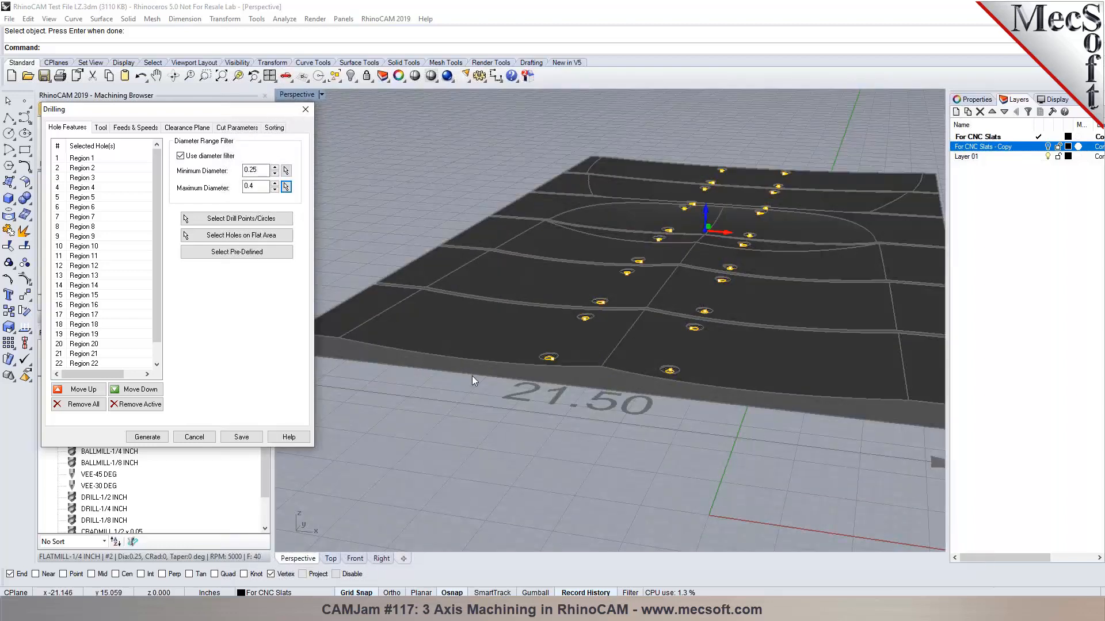
scroll(578, 391, "down", 4)
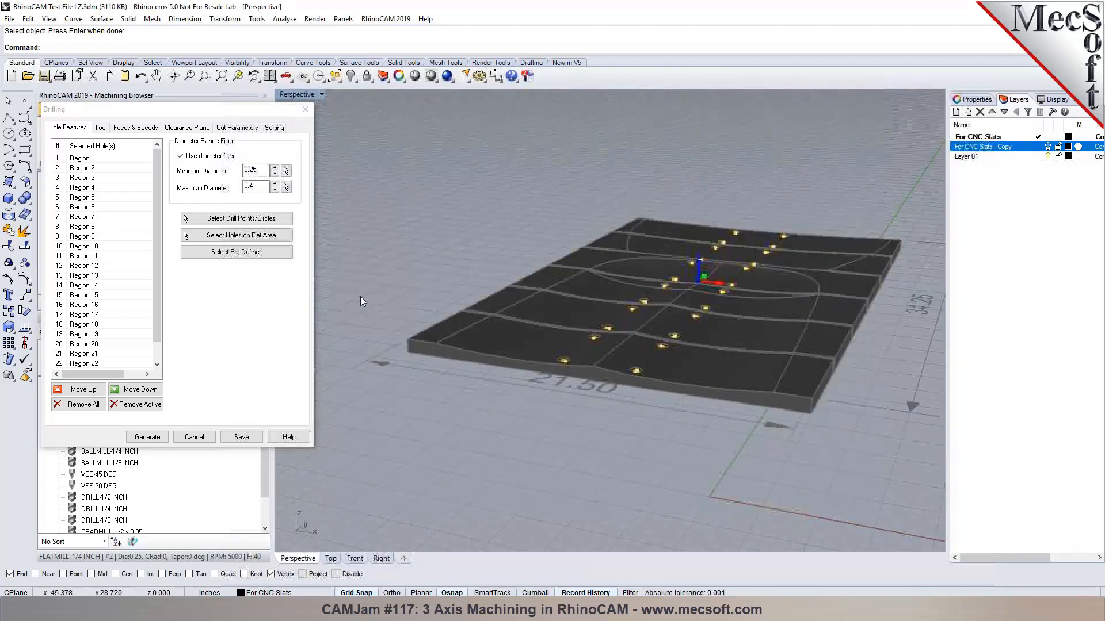
Review the drilling tool, feeds and speeds, and clearance plane.
left_click(99, 128)
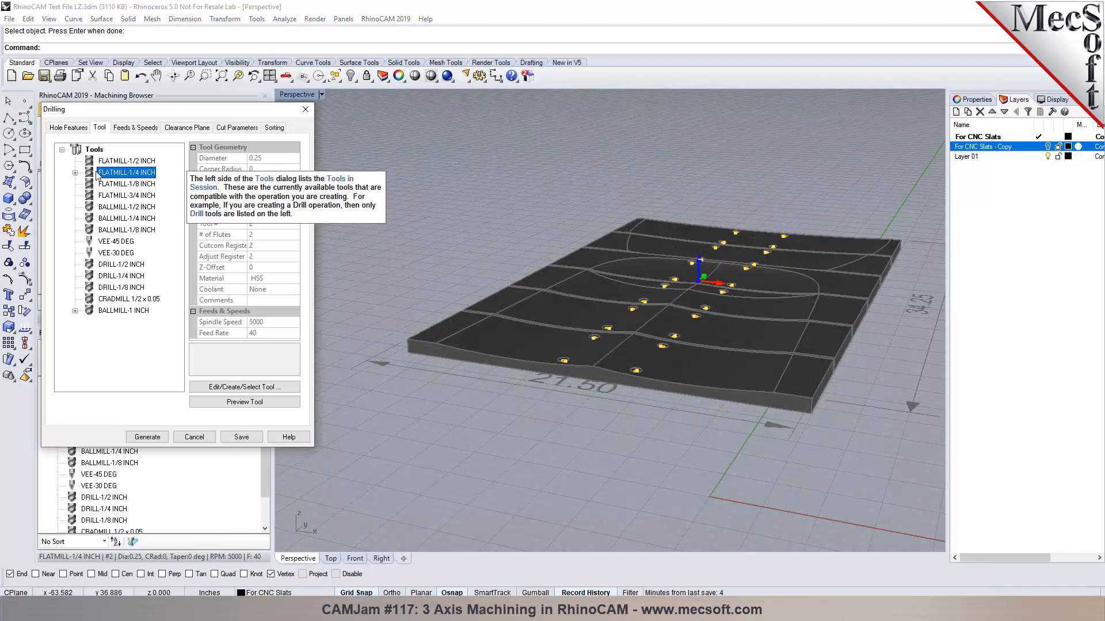
left_click(138, 128)
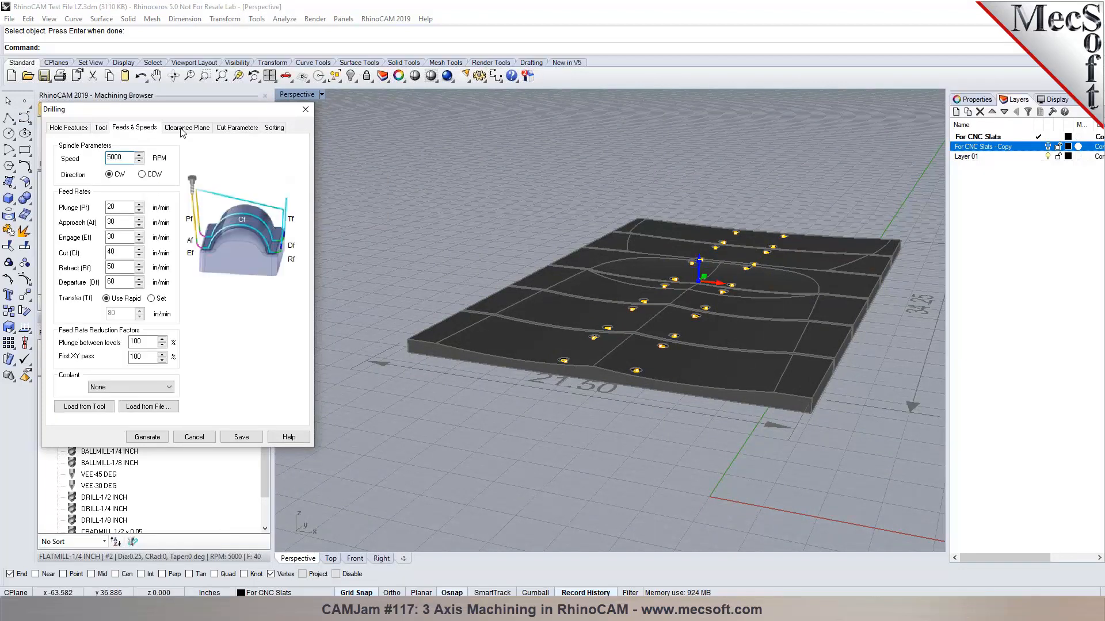
left_click(182, 130)
left_click(230, 128)
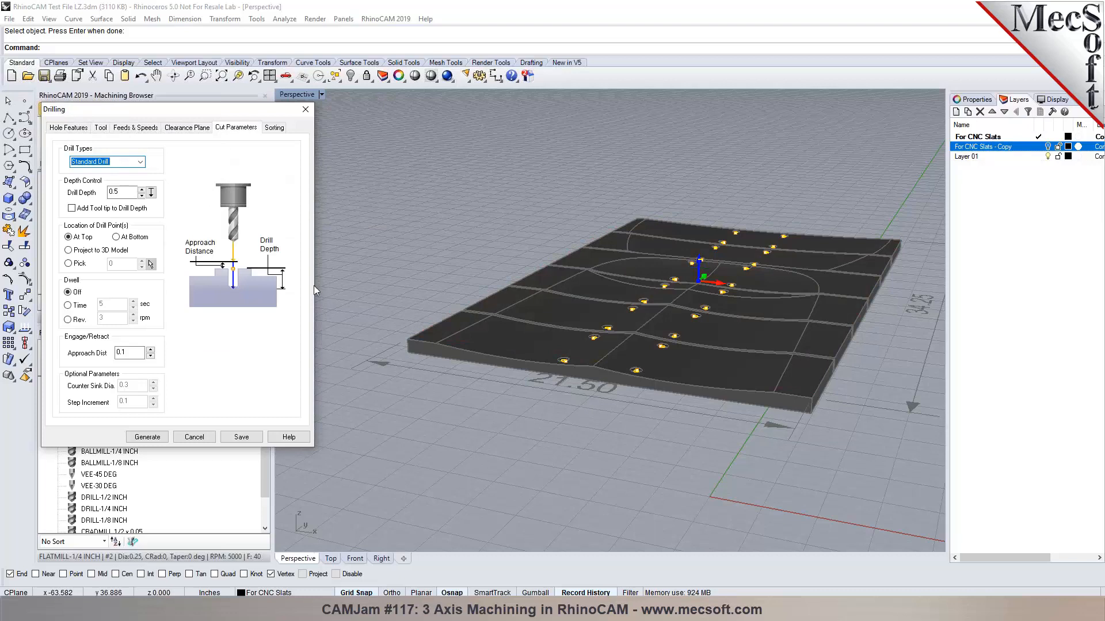
scroll(442, 360, "up", 3)
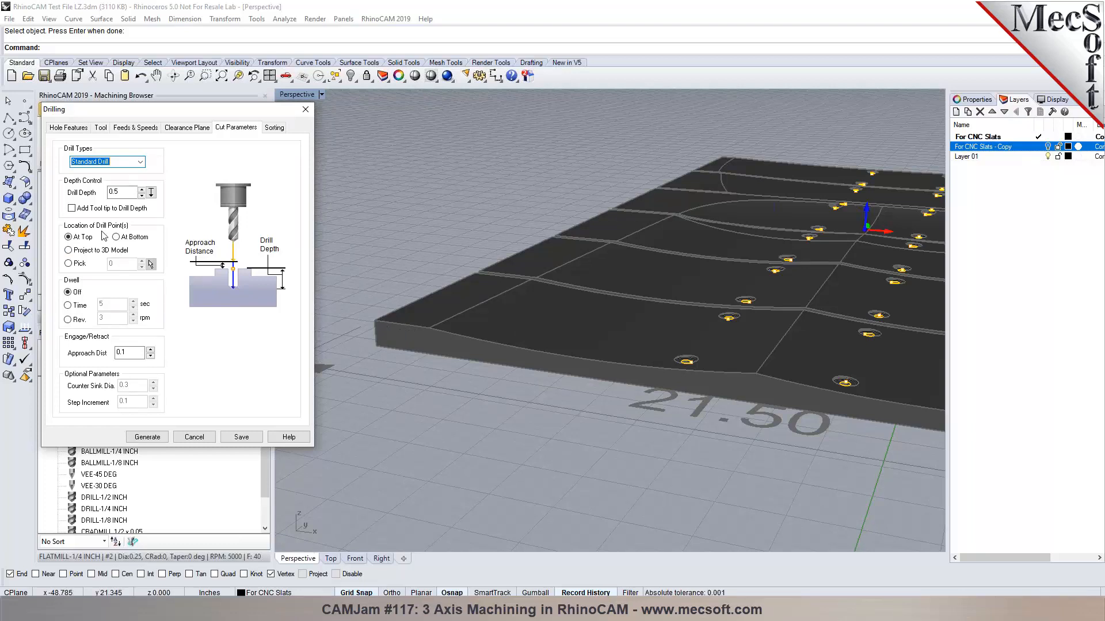
Take the drill point from the slab's corner and set drill depth 0.75 at its bottom.
left_click(69, 263)
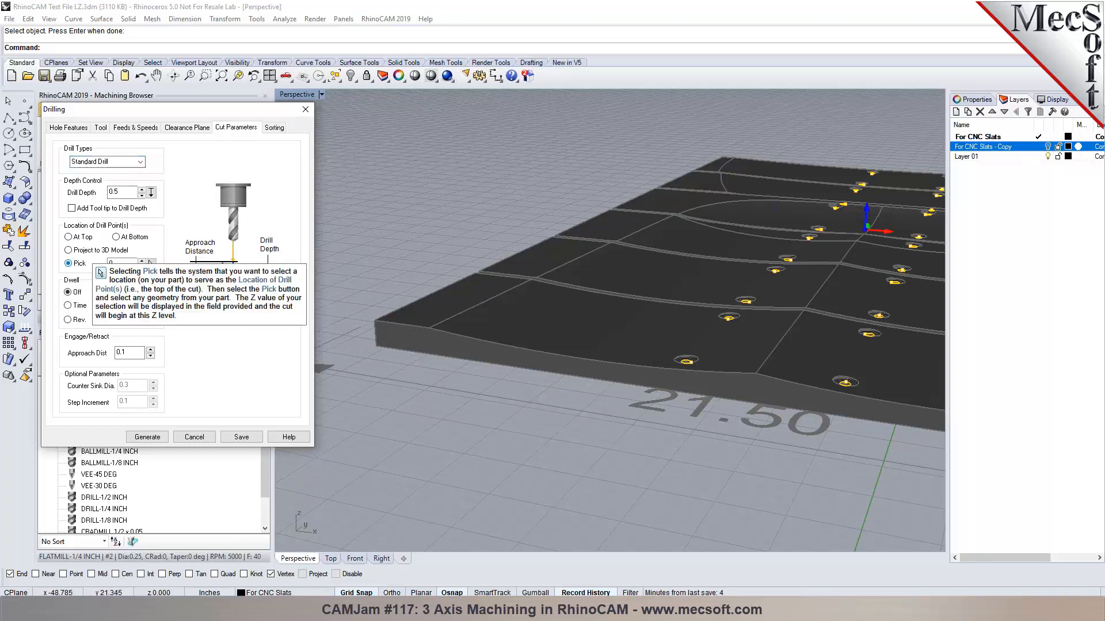
left_click(150, 263)
left_click(377, 321)
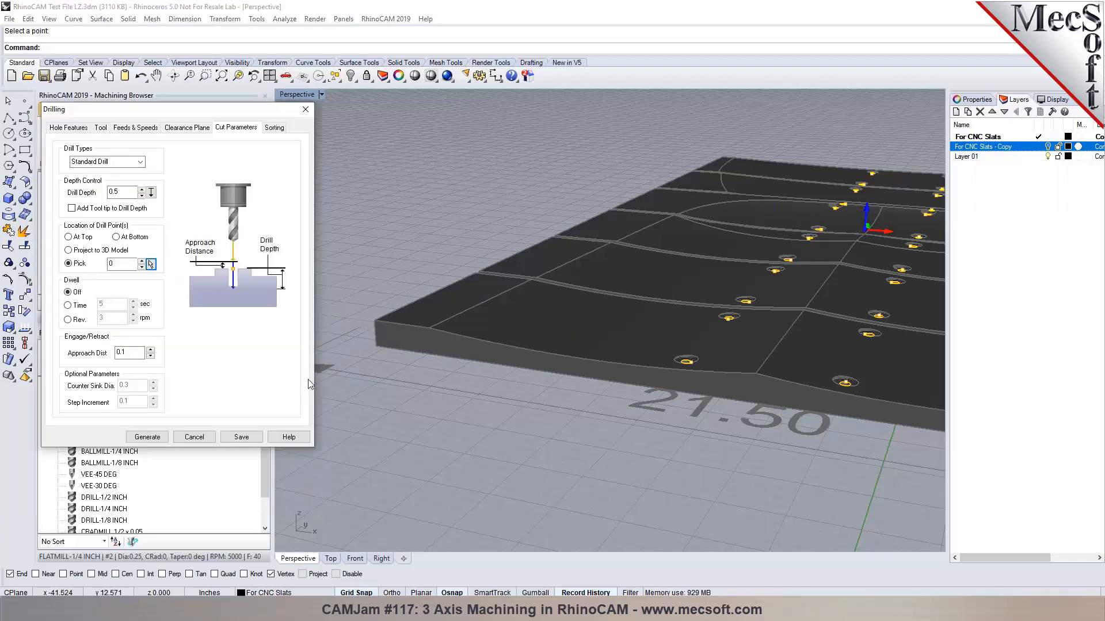
left_click(151, 193)
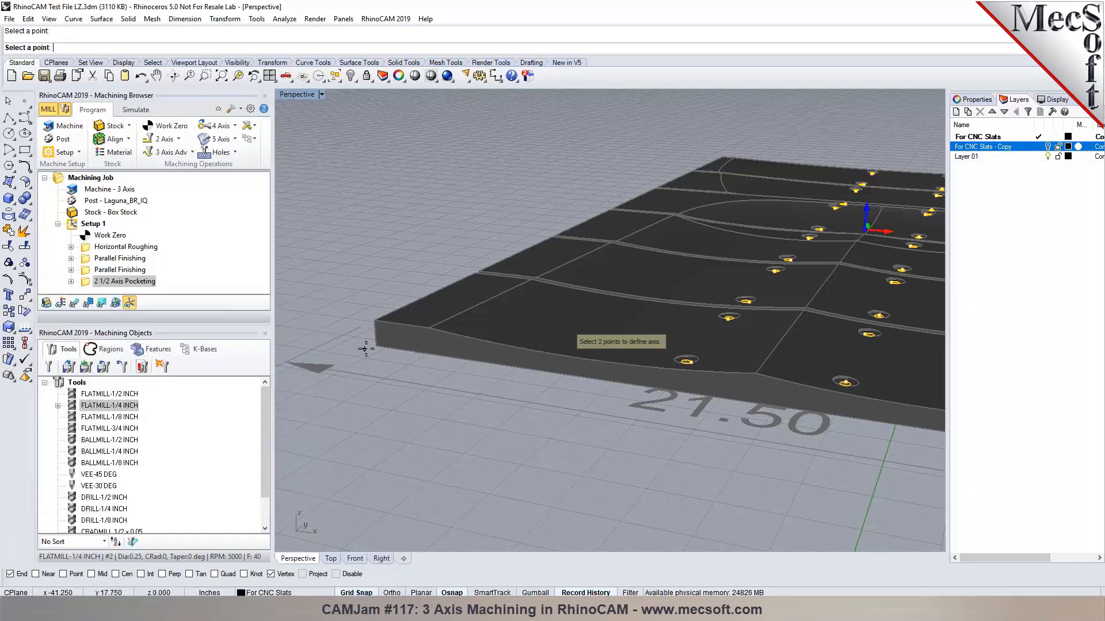
left_click(374, 347)
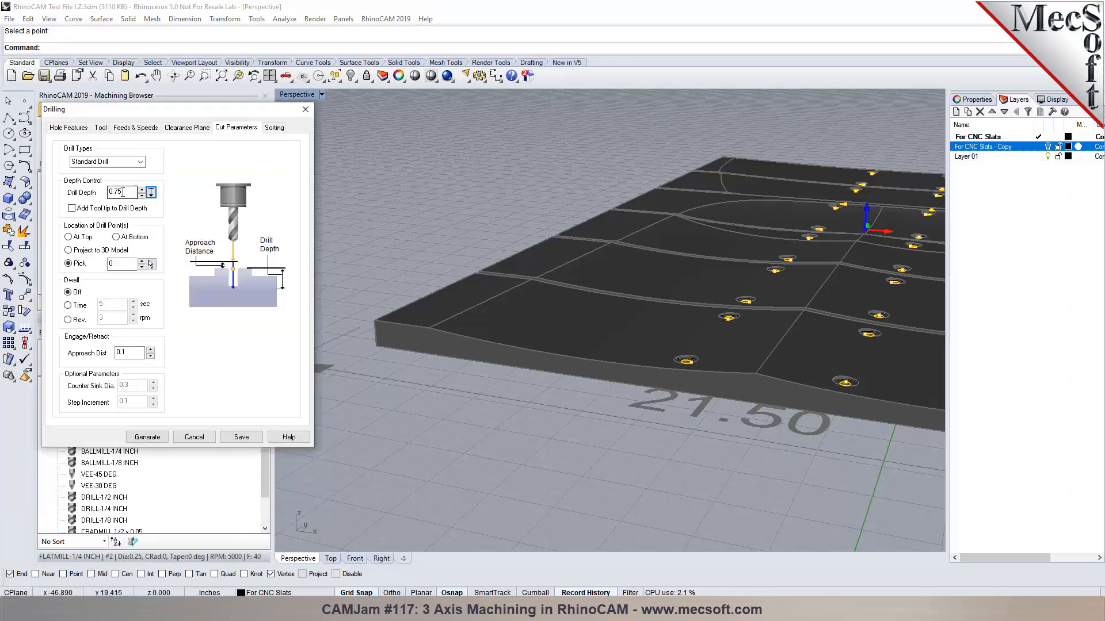
Use the Breakchip Drill cycle with 0.25 step increment, sorted by minimum distance.
left_click(140, 161)
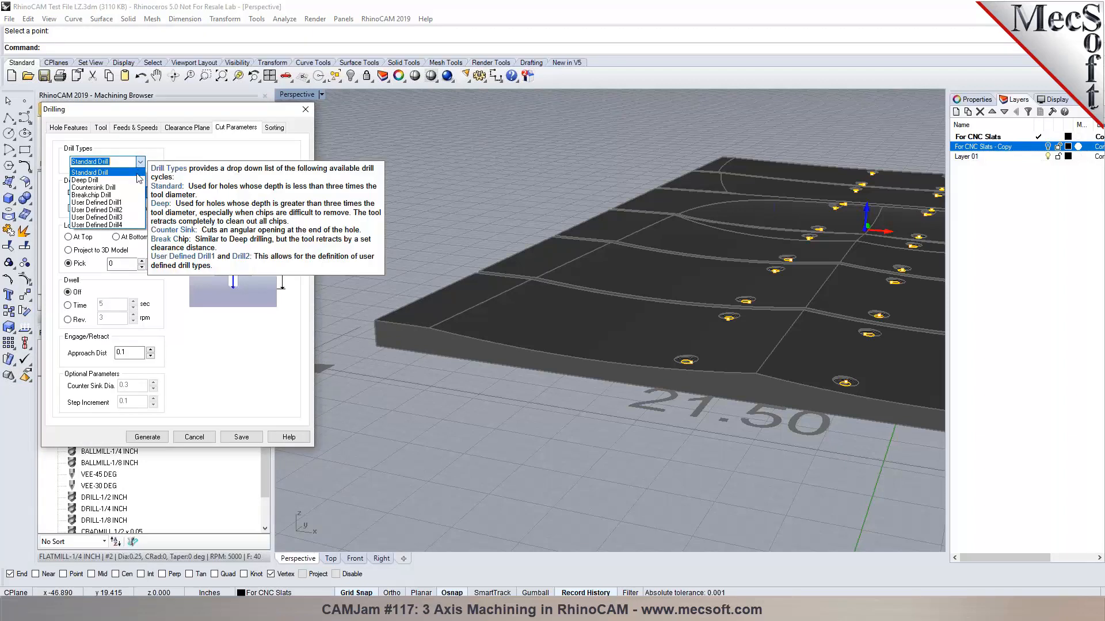
left_click(138, 184)
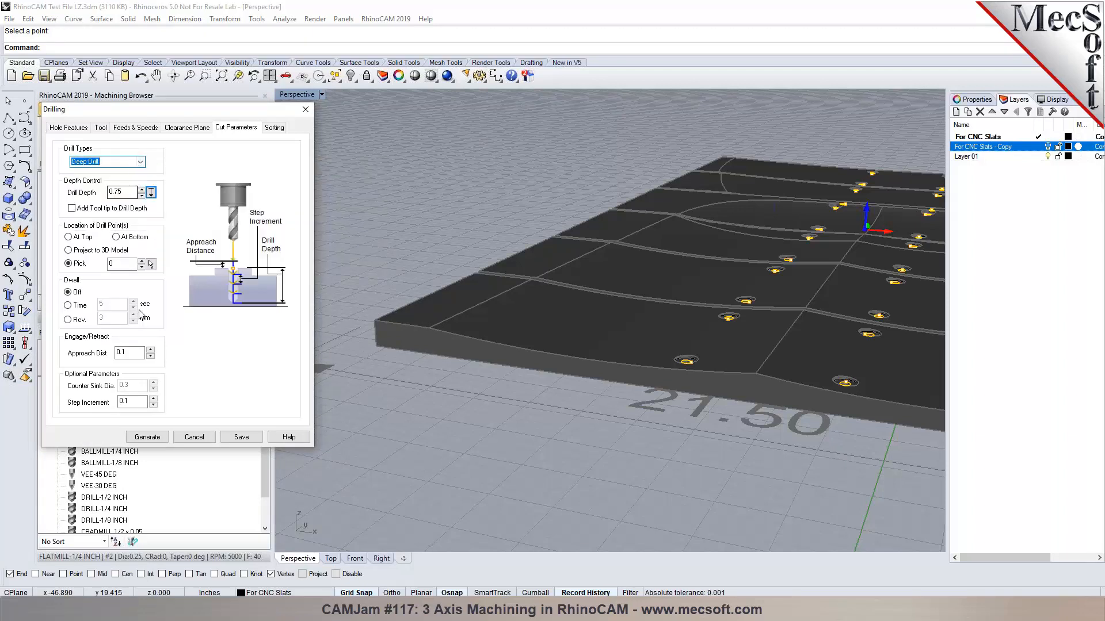
mouse_move(124, 401)
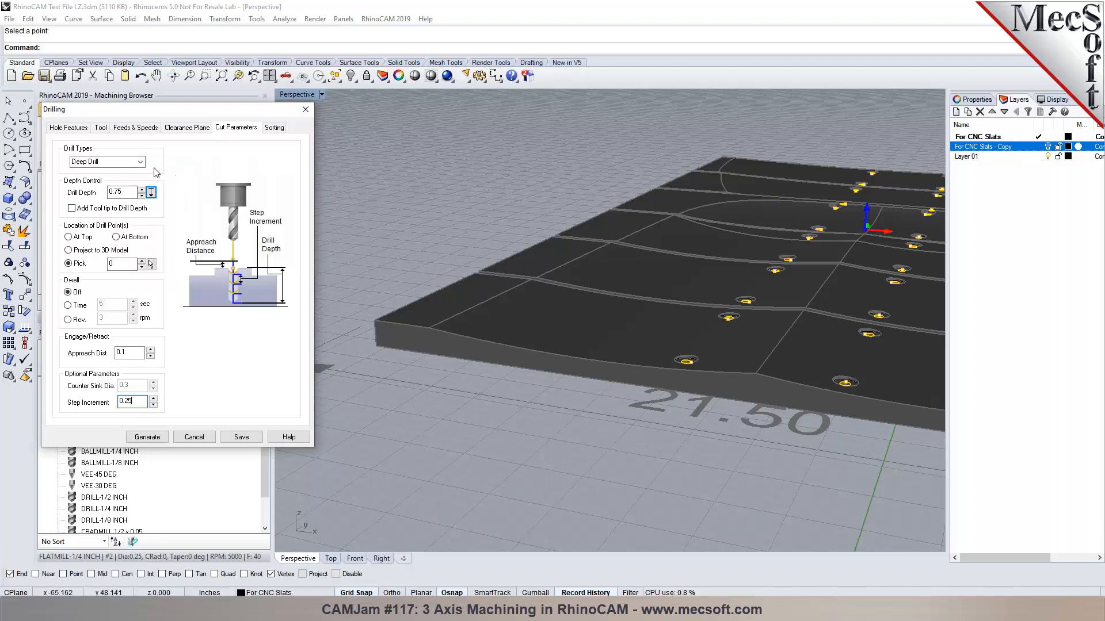
left_click(137, 161)
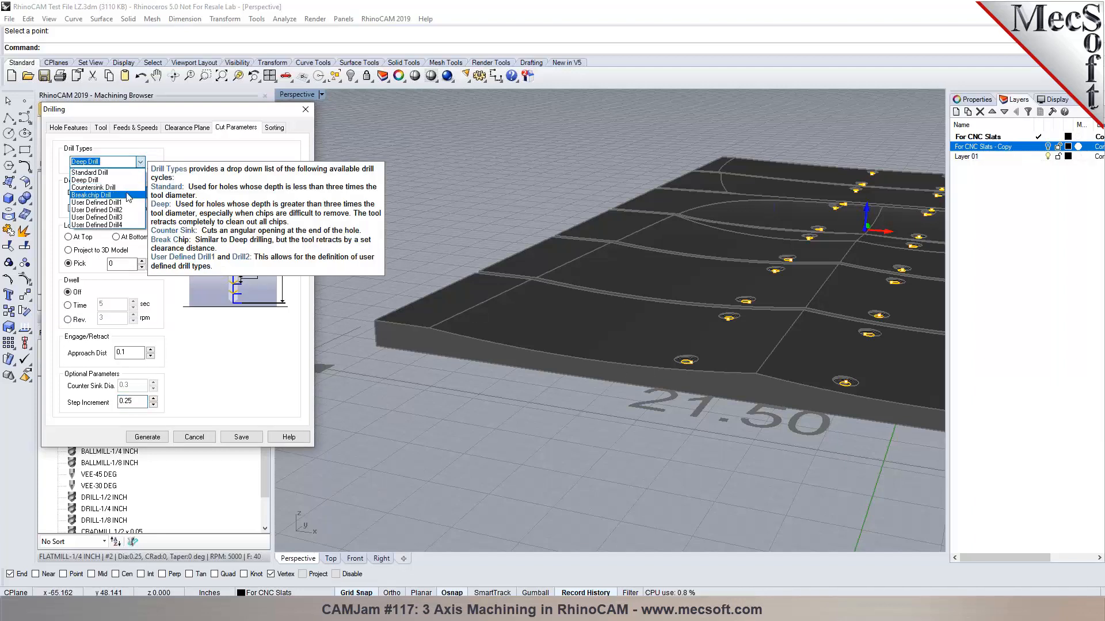
left_click(128, 196)
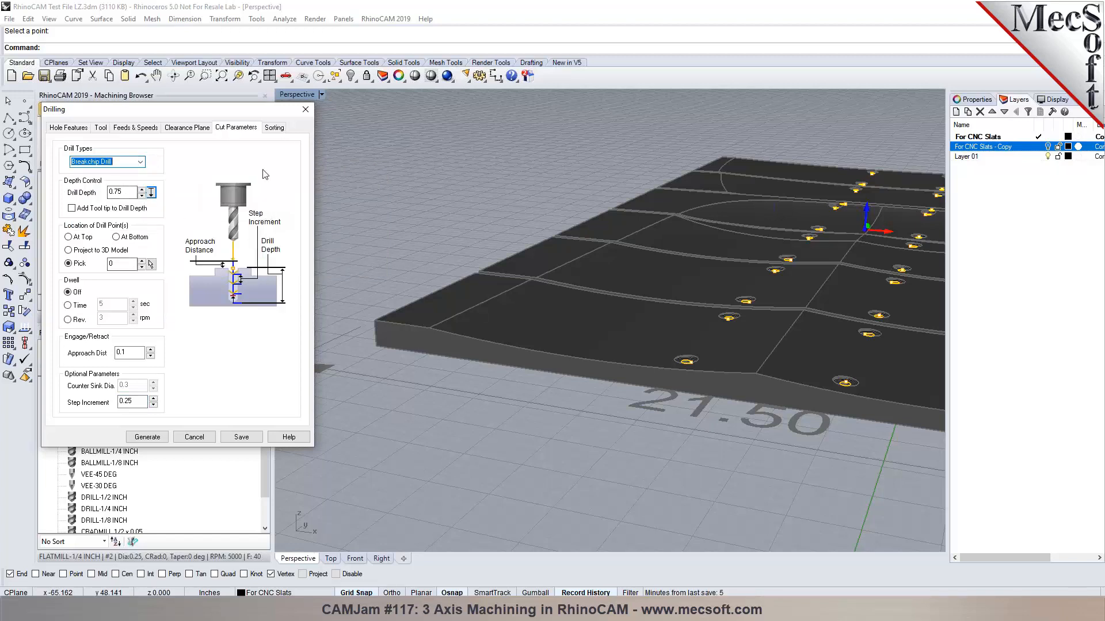
left_click(275, 128)
left_click(174, 155)
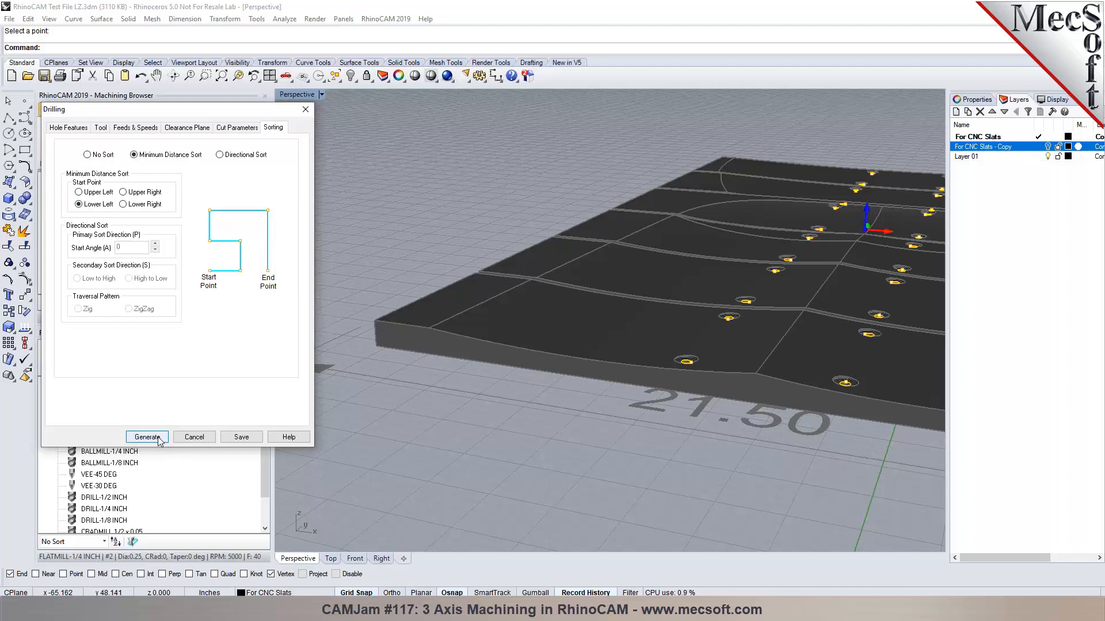
Generate the Breakchip Drill toolpath and move it above 2 1/2 Axis Pocketing.
left_click(147, 437)
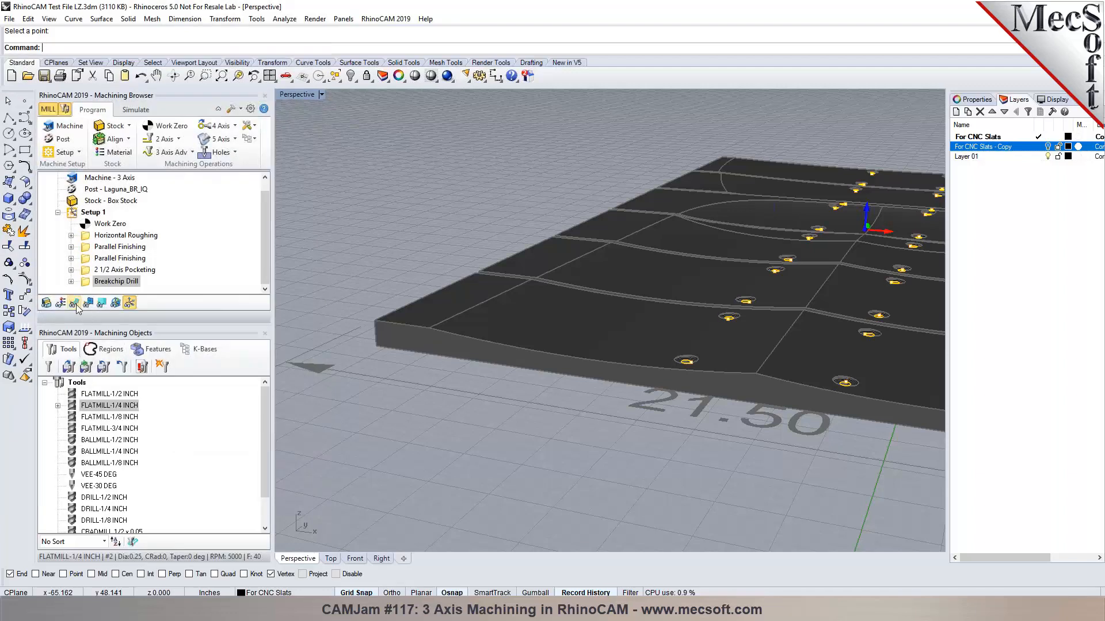
scroll(452, 471, "down", 6)
scroll(704, 380, "up", 4)
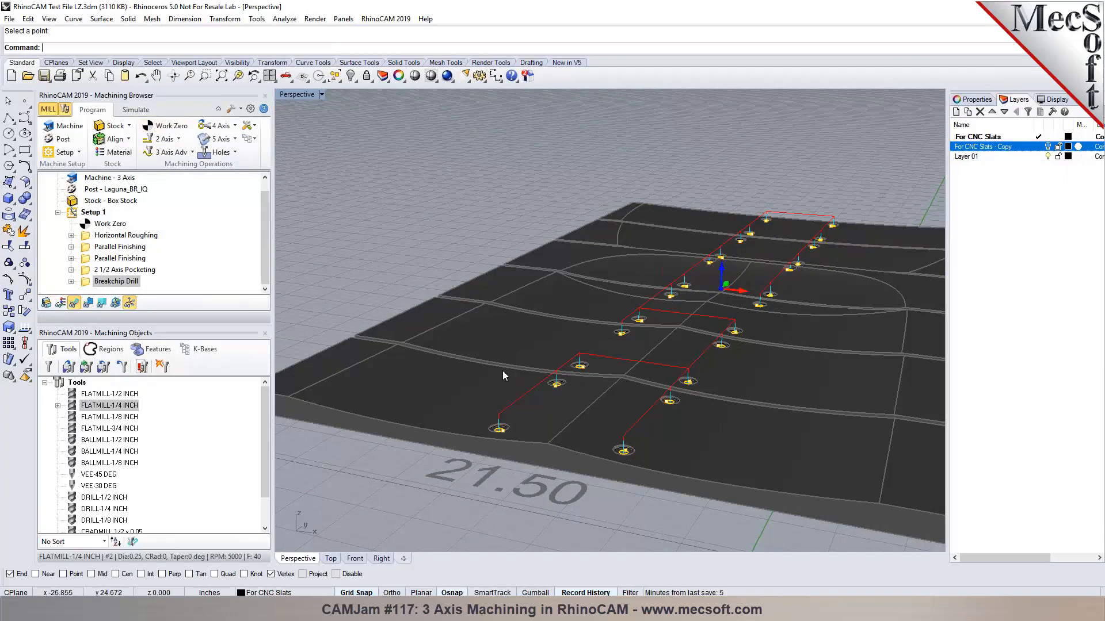
left_click_drag(98, 286, 88, 274)
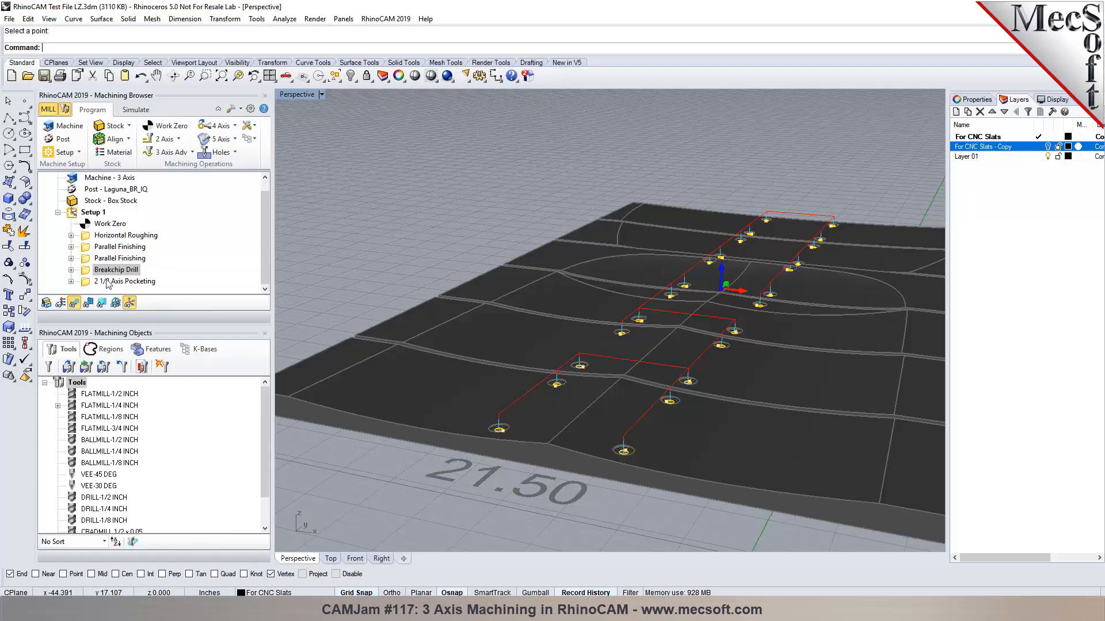
Play the simulation, set Maximum Display Interval to 0.2 in Preferences, and resume.
left_click(136, 109)
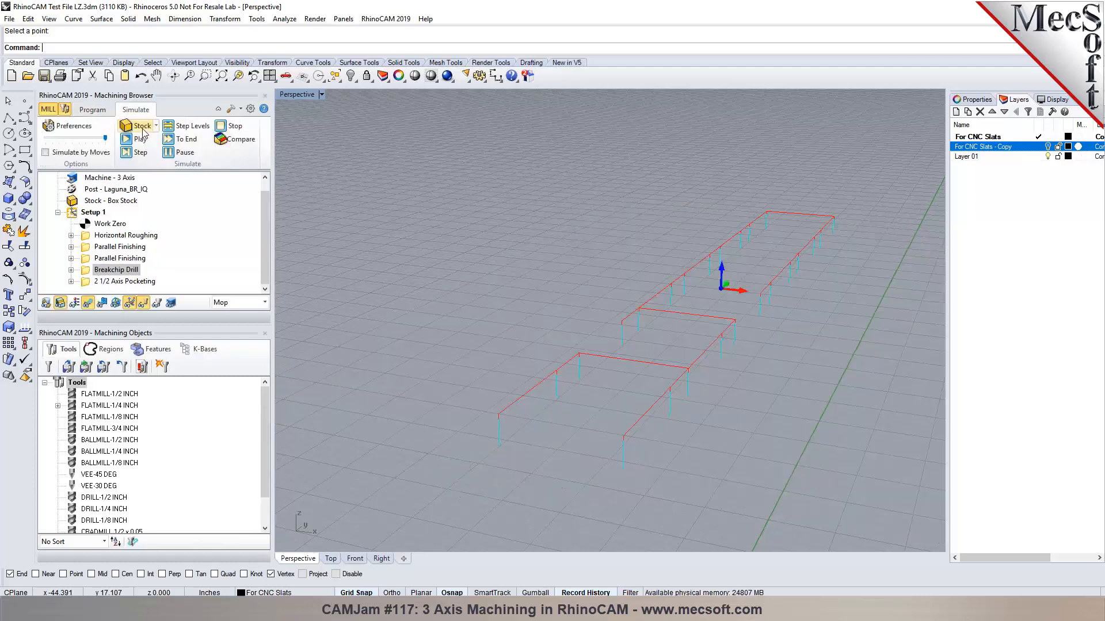
left_click(139, 140)
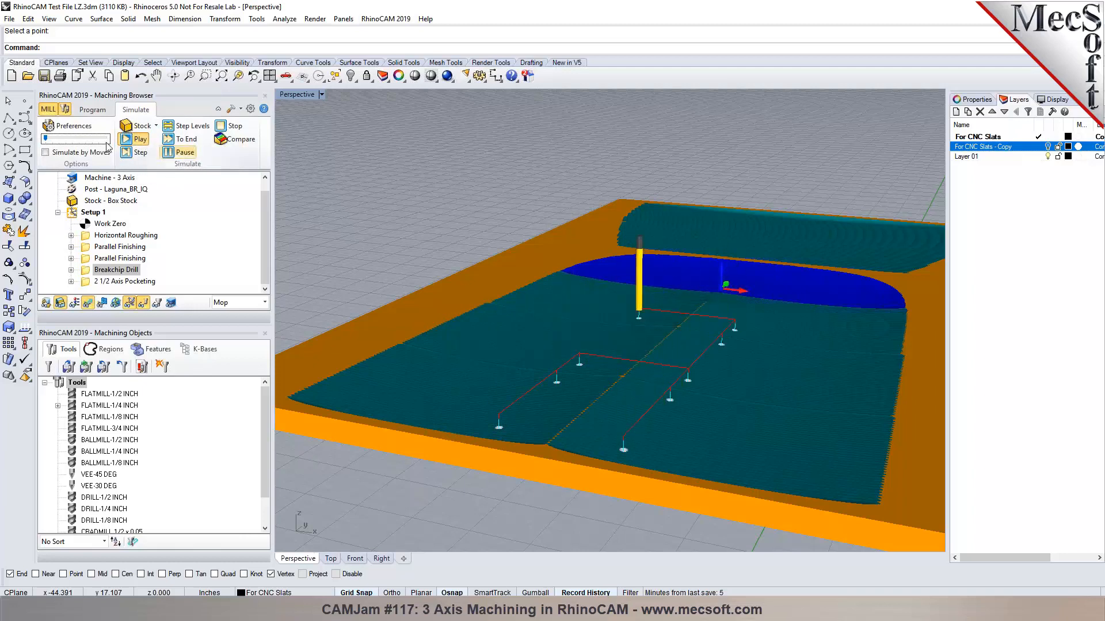
left_click(88, 131)
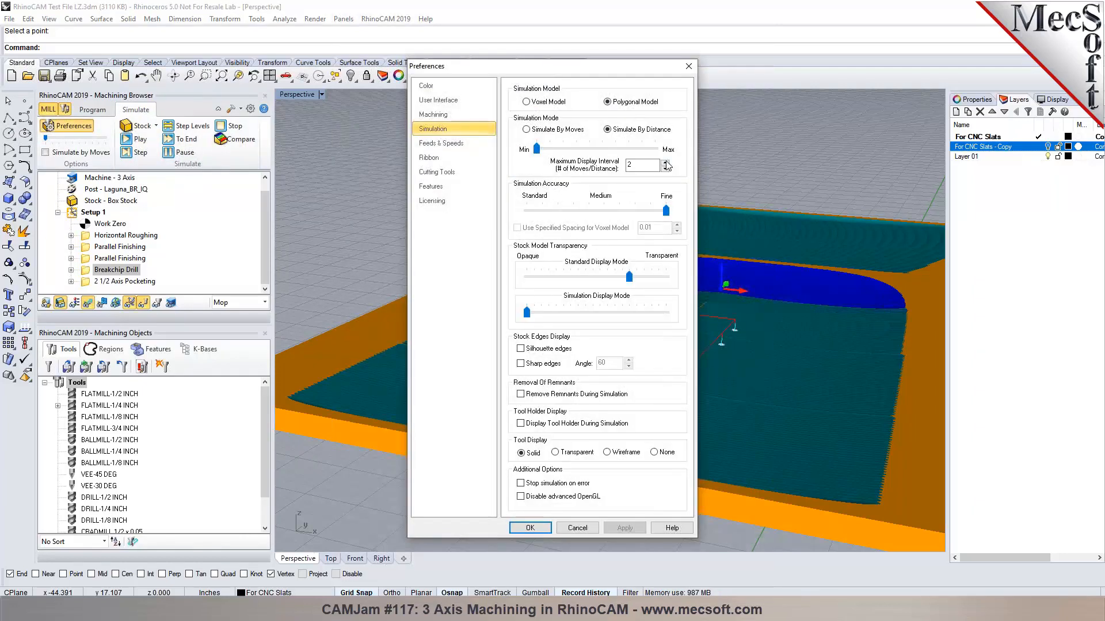
type("0.")
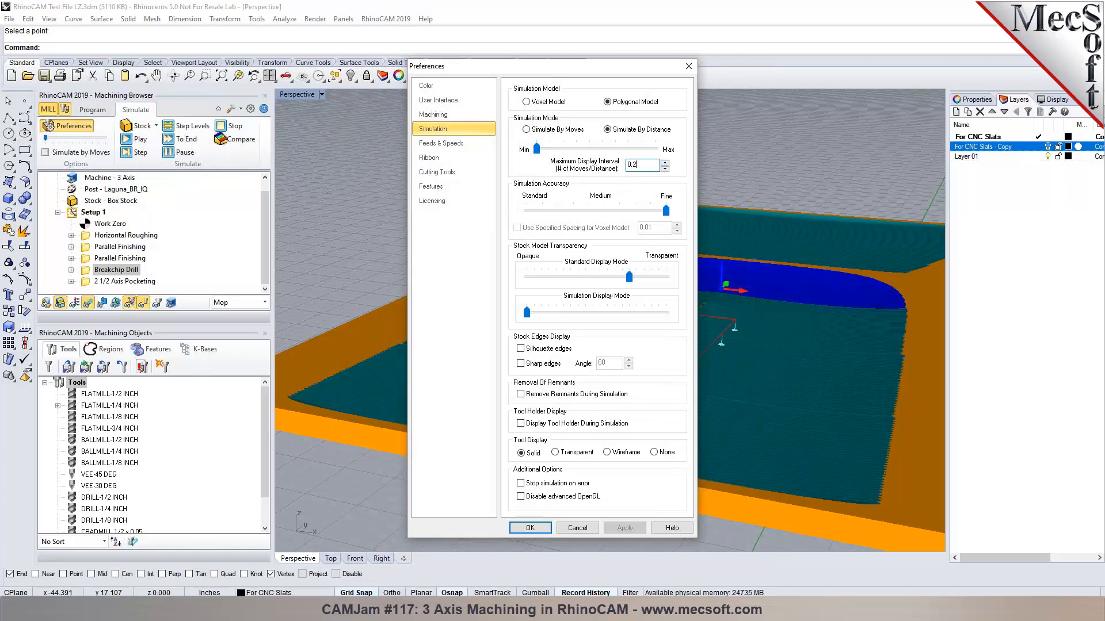
type("2")
left_click(519, 532)
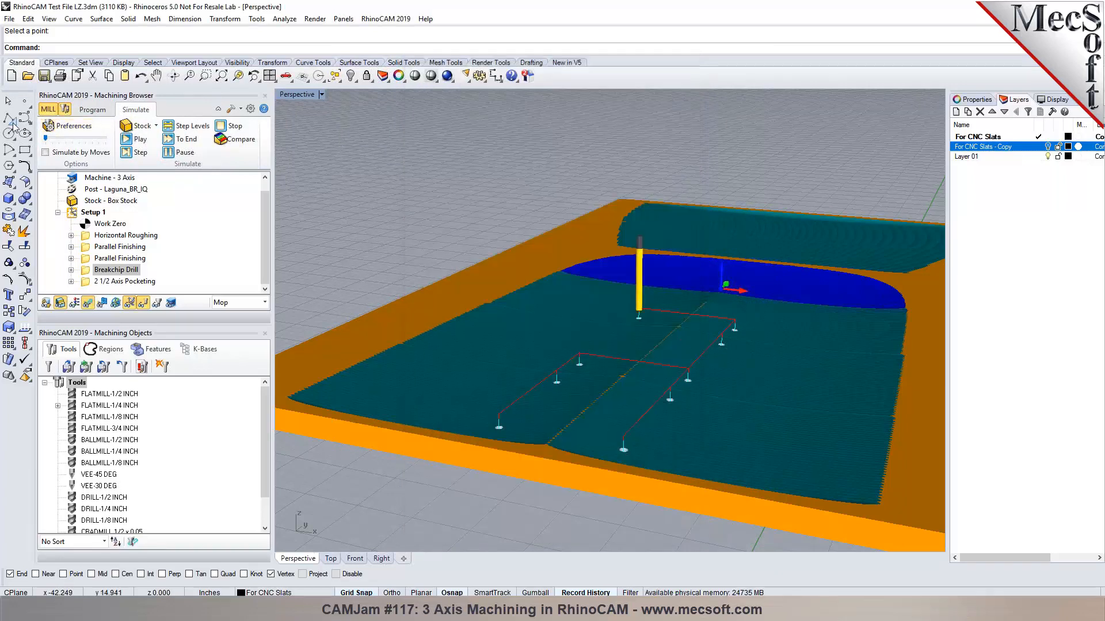
left_click(128, 140)
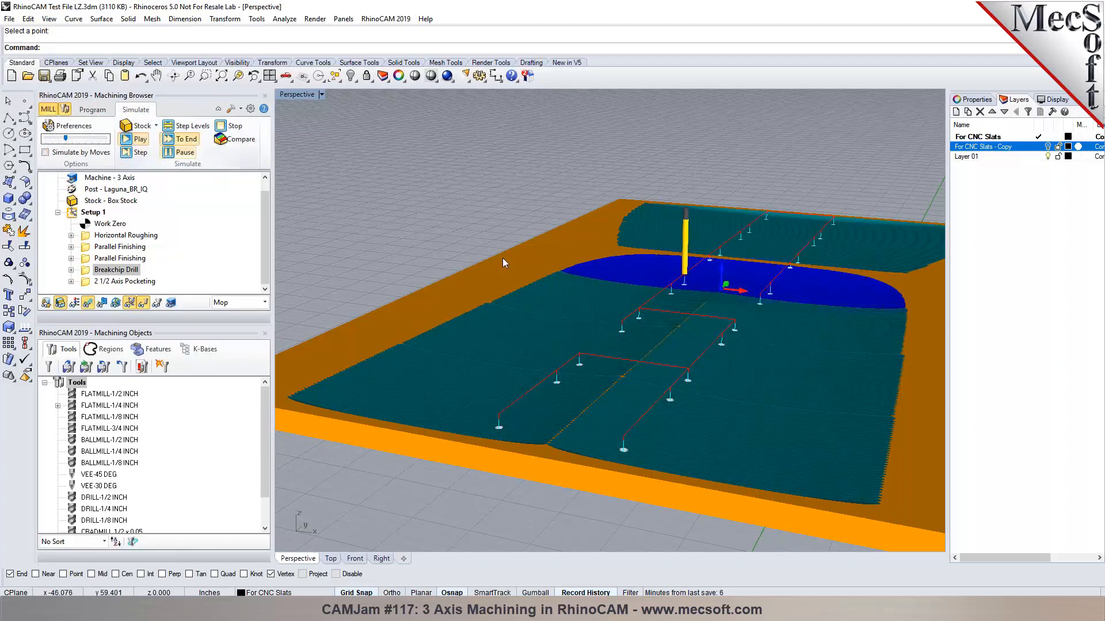
scroll(502, 259, "down", 3)
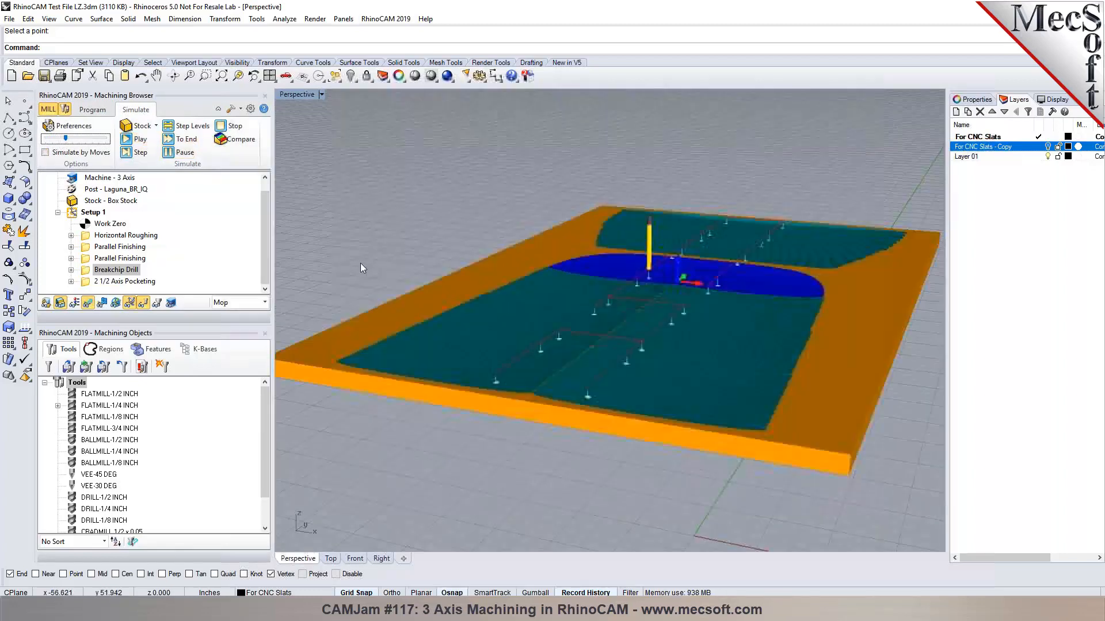
Run the simulation faster, orbit to inspect the drilled holes, and return to Program mode.
left_click(136, 139)
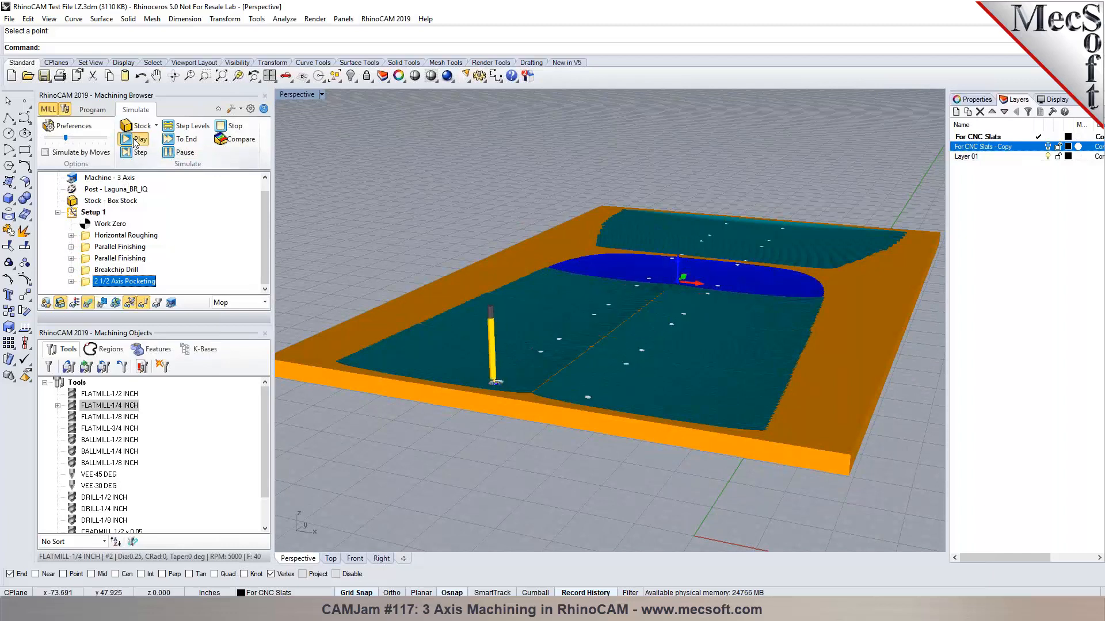
left_click_drag(66, 138, 98, 138)
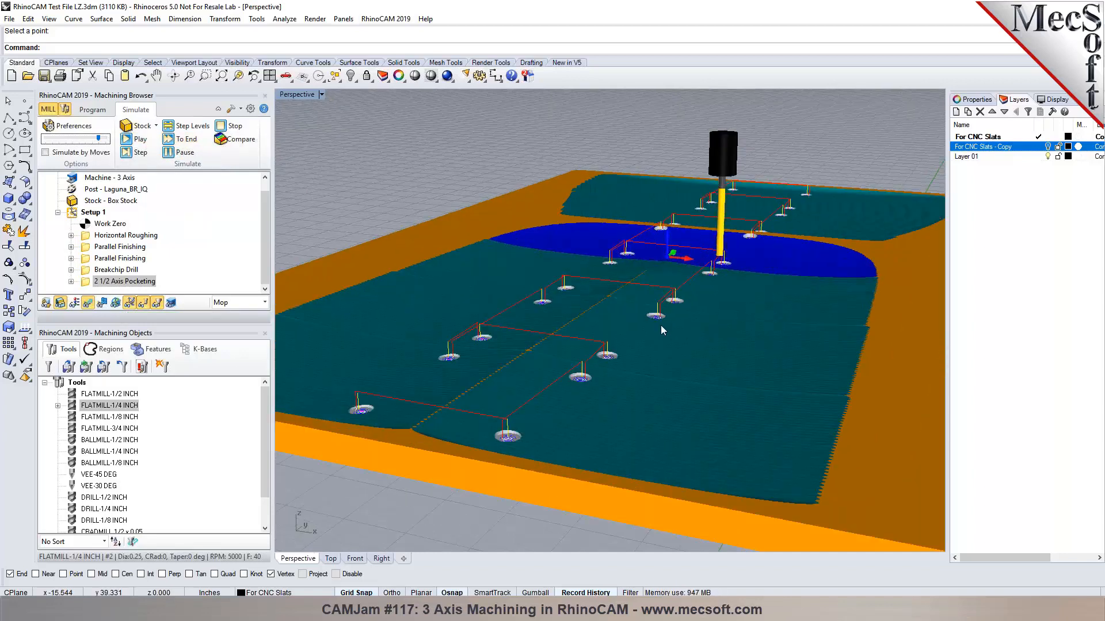
scroll(660, 326, "down", 2)
right_click_drag(649, 324, 531, 258)
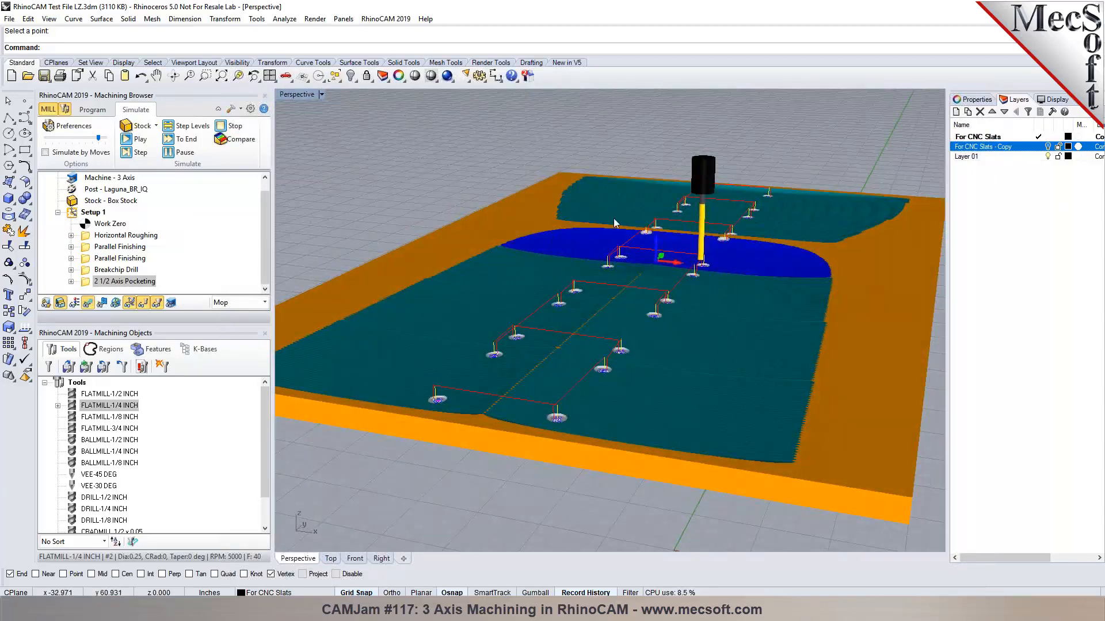
left_click(94, 111)
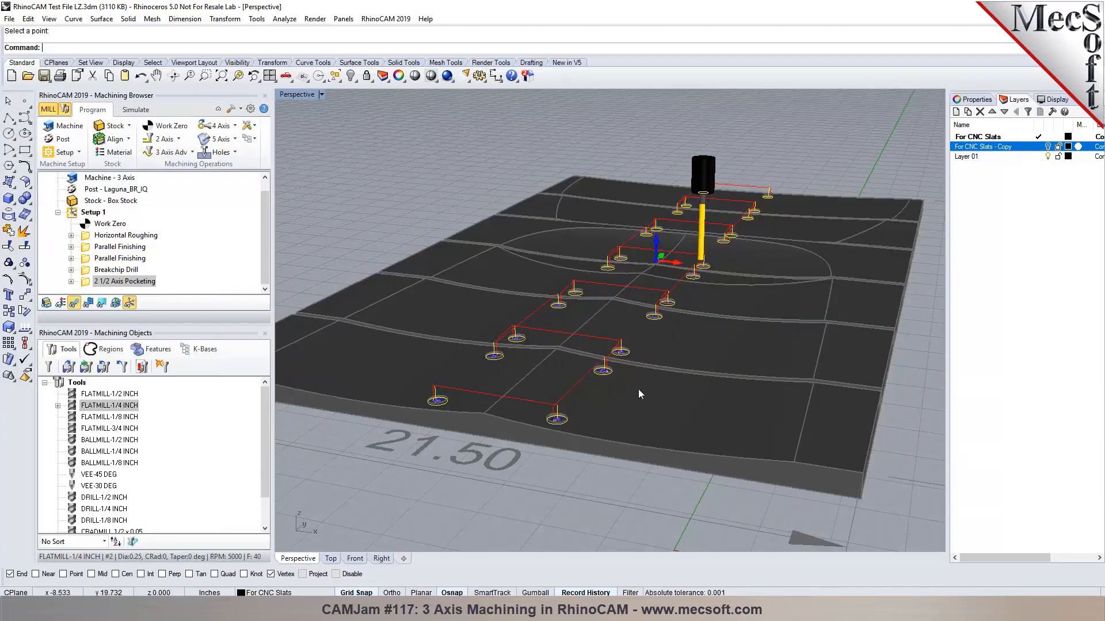
scroll(560, 427, "down", 3)
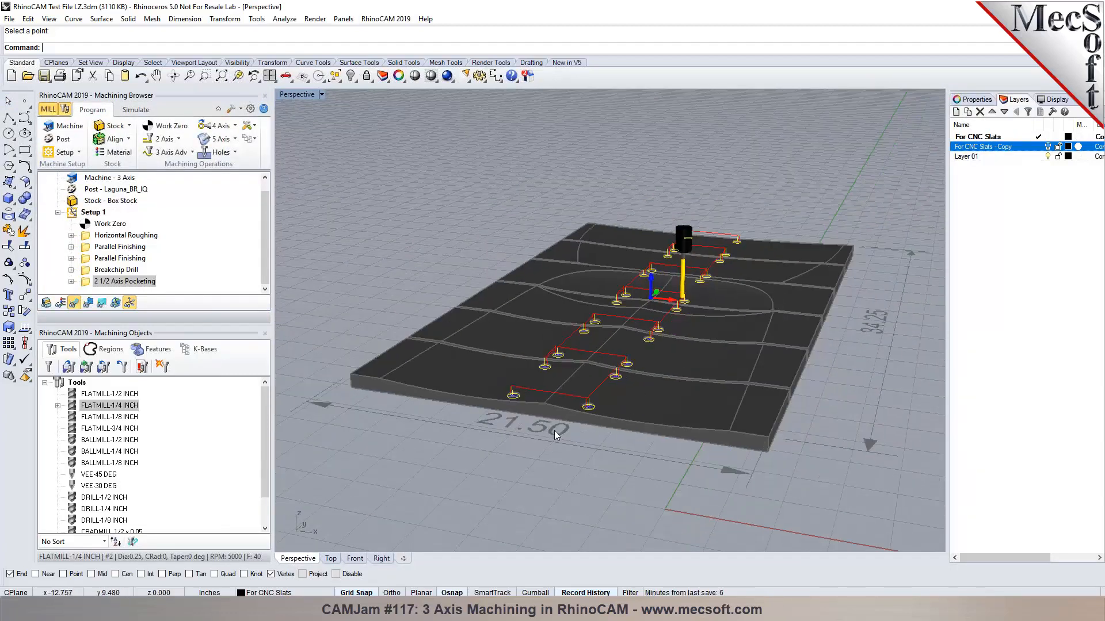
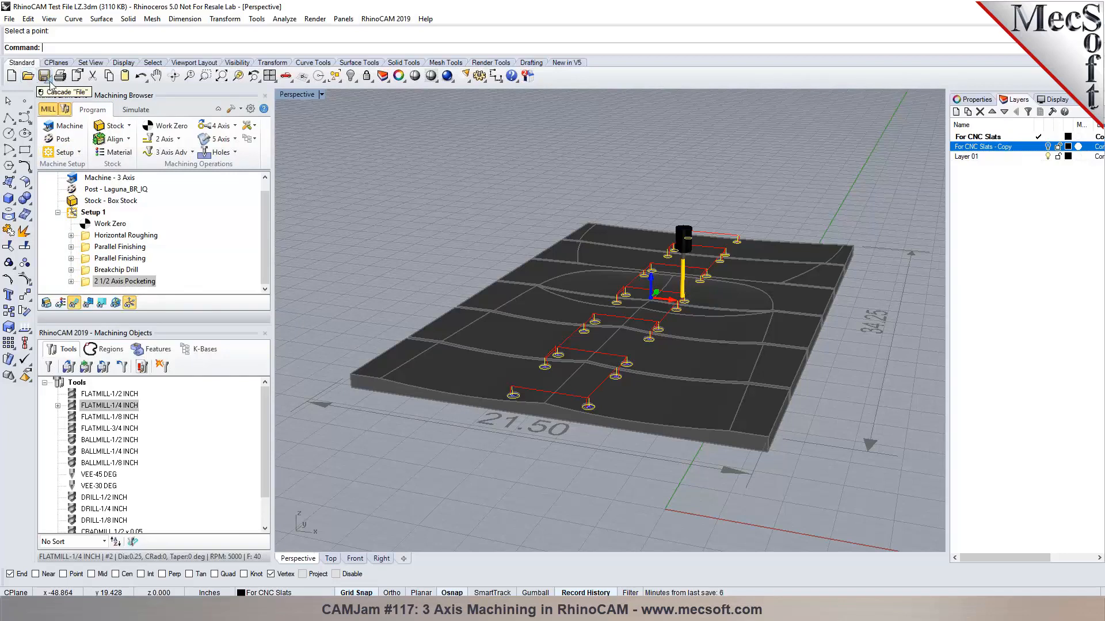
Save the project as 'RhinoCAM Test File LZ-REV1.3dm'.
left_click(10, 19)
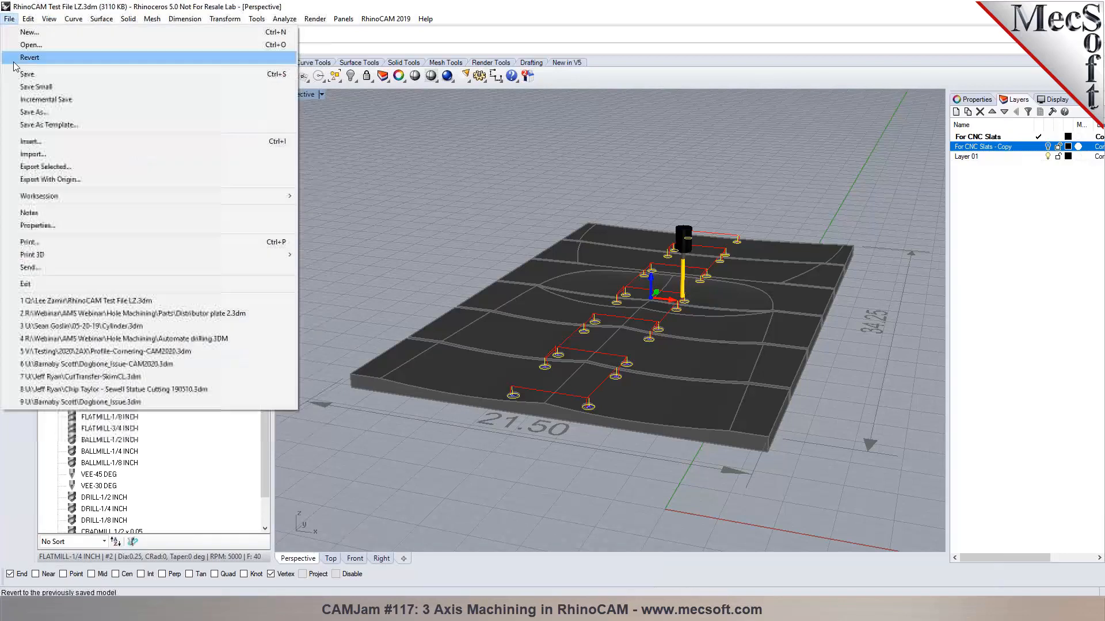
left_click(34, 96)
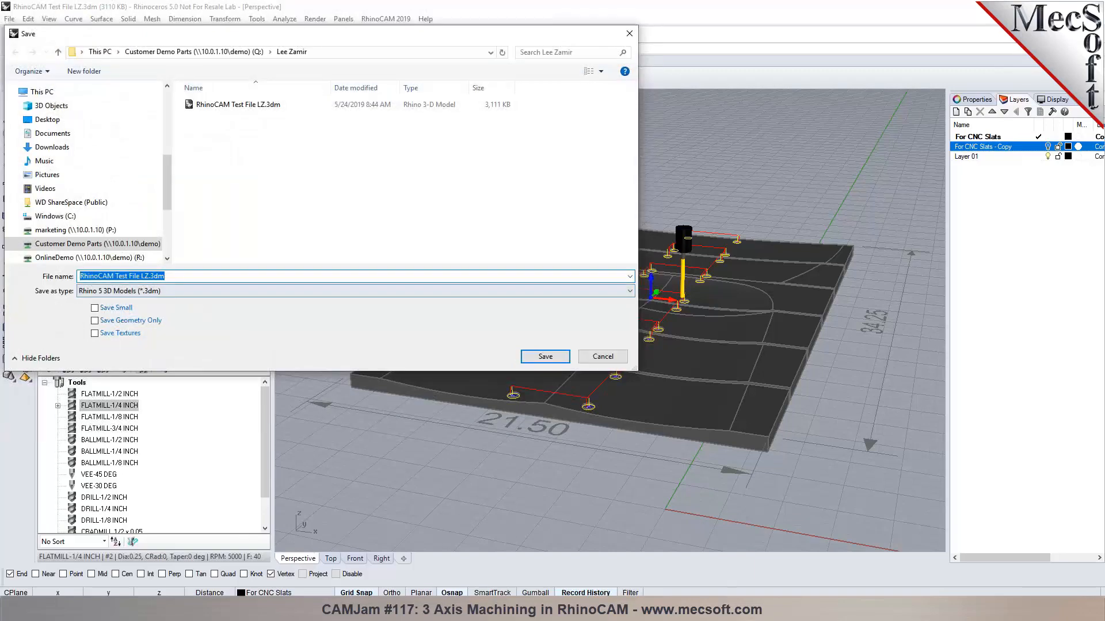
left_click(148, 278)
type("-REV1")
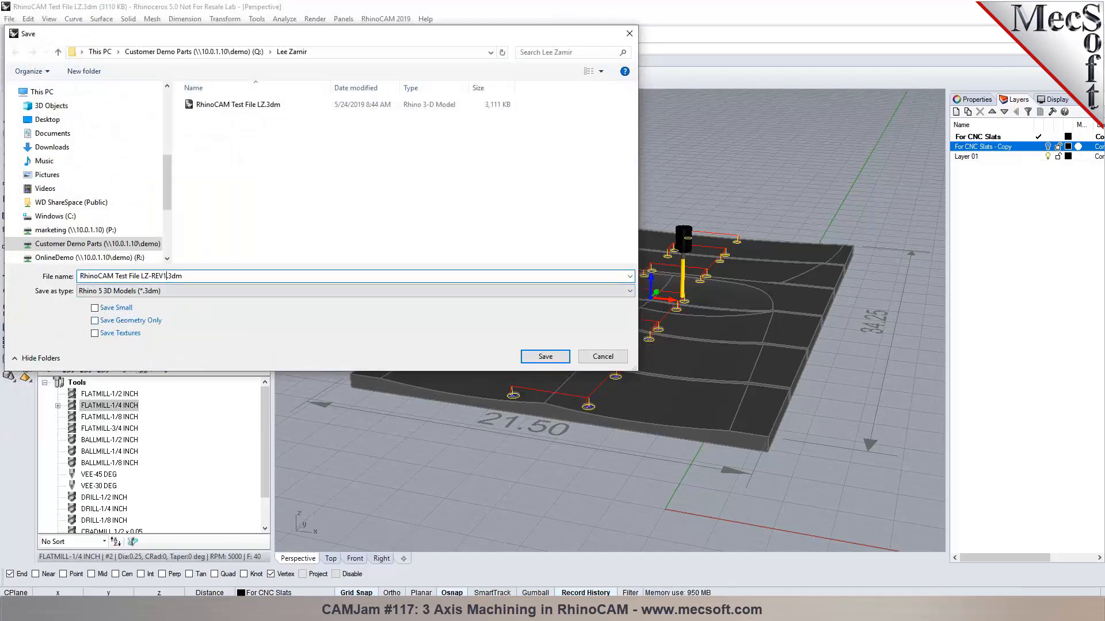
key("Return")
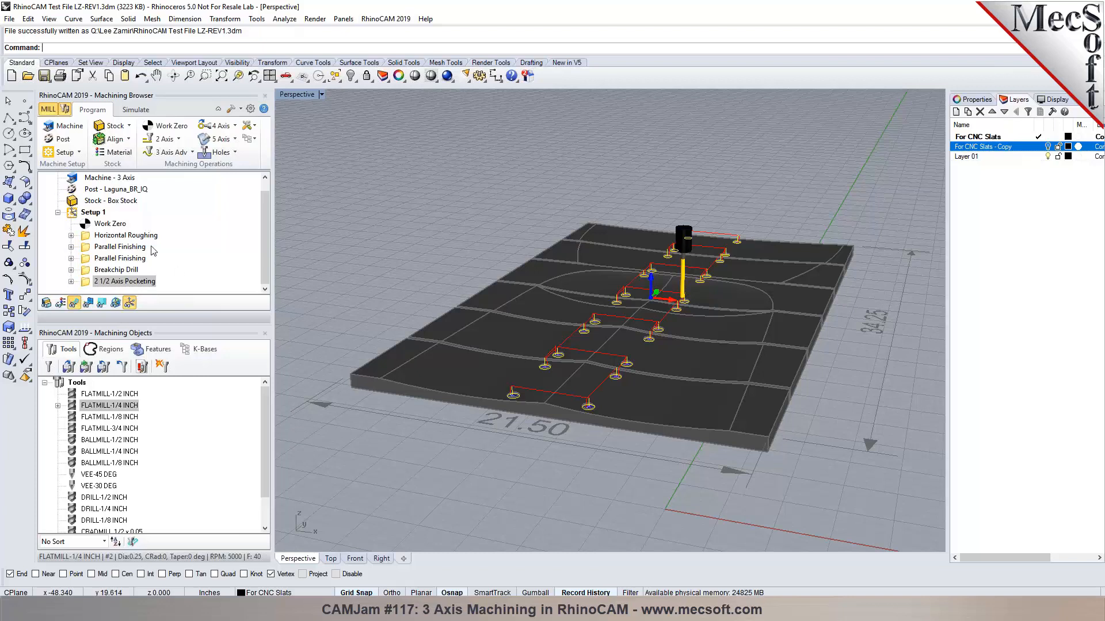
Review Setup 1's operation summary and machining times.
left_click(86, 211)
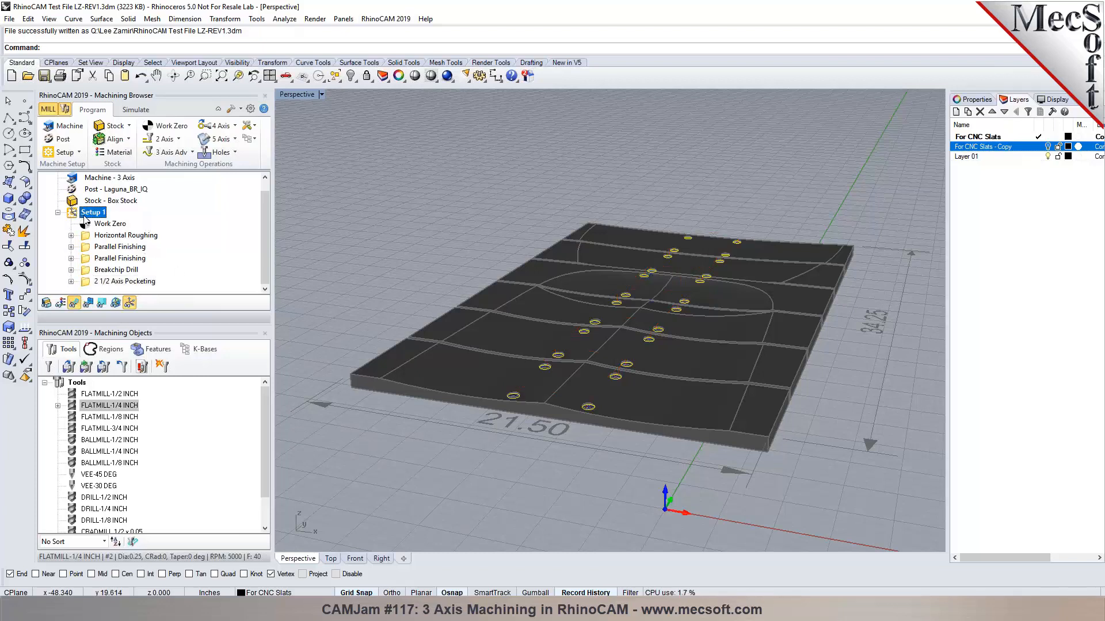
right_click(84, 215)
left_click(115, 279)
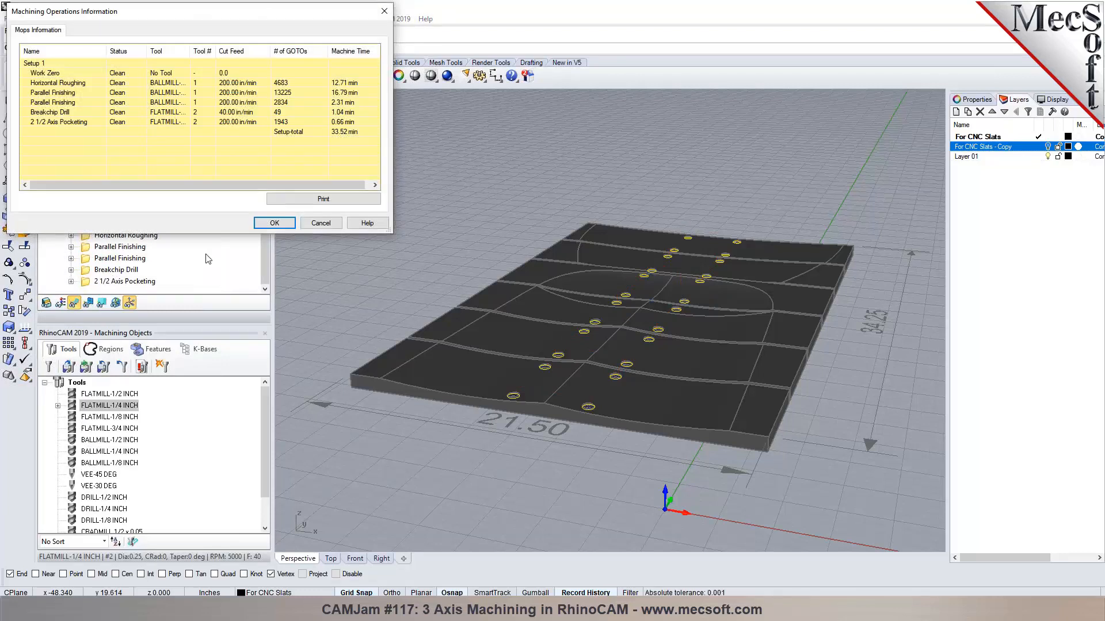
left_click(321, 223)
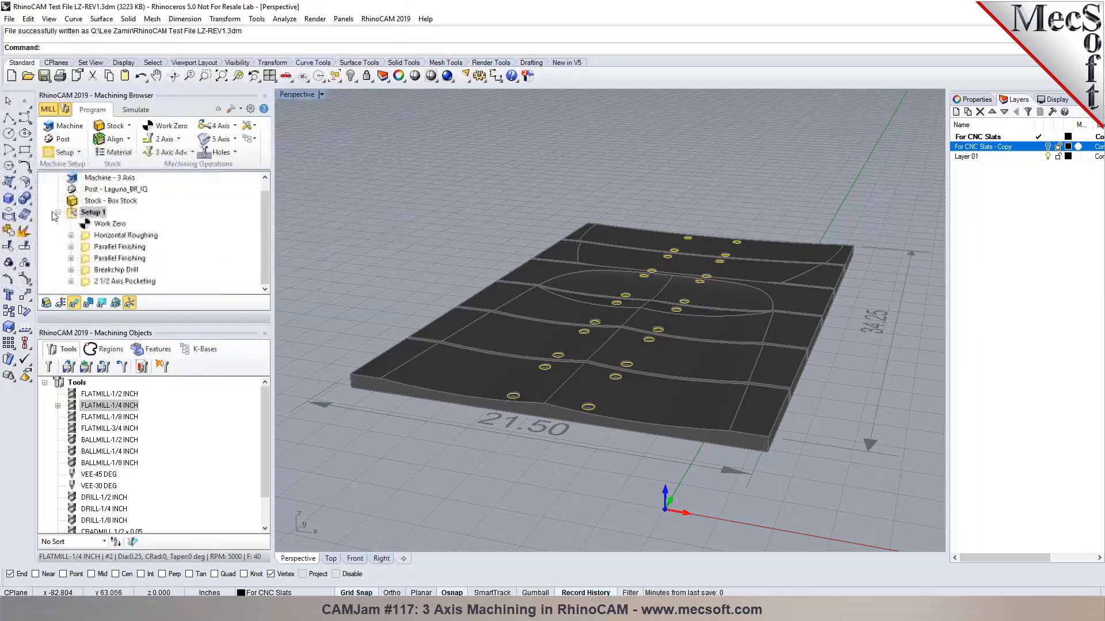
Open Shop Documentation and cancel it, then show the stock shaded around the panel.
right_click(79, 214)
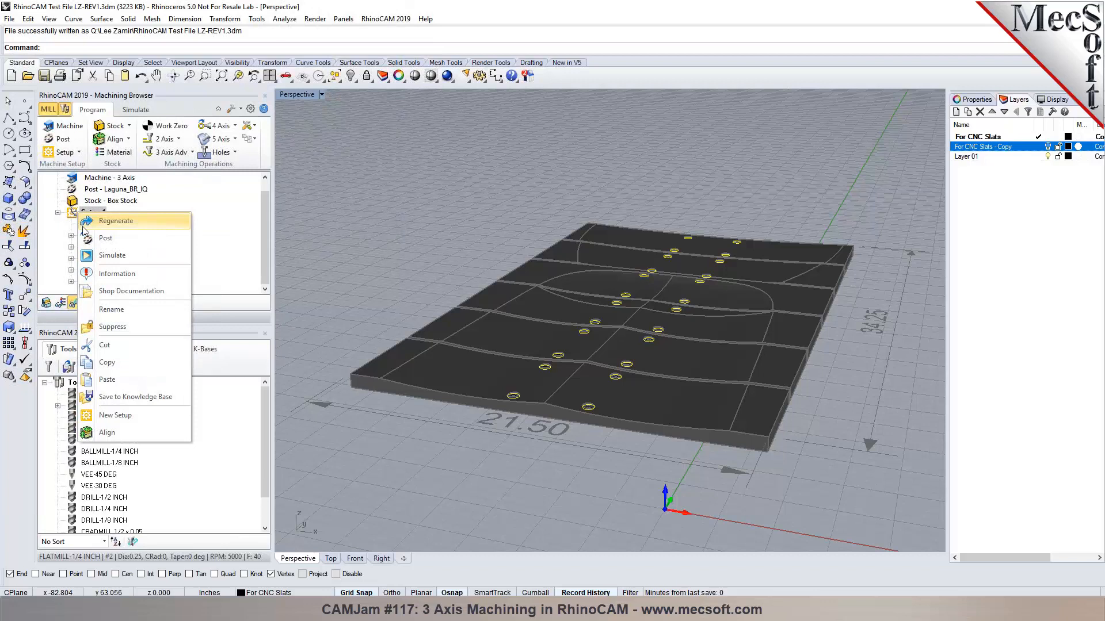
left_click(105, 291)
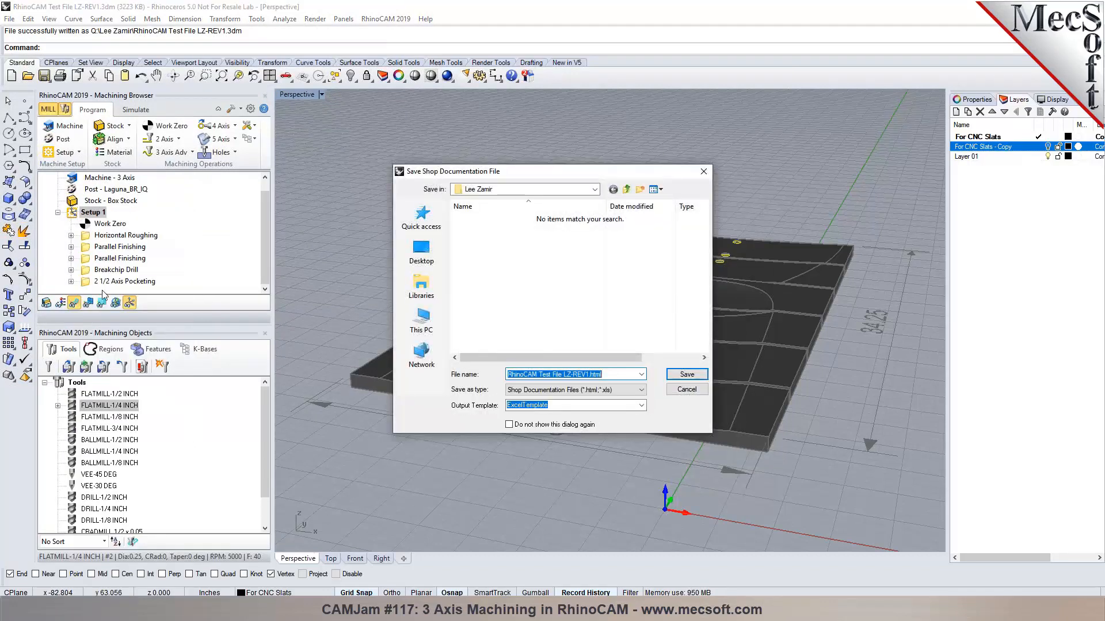
left_click(687, 389)
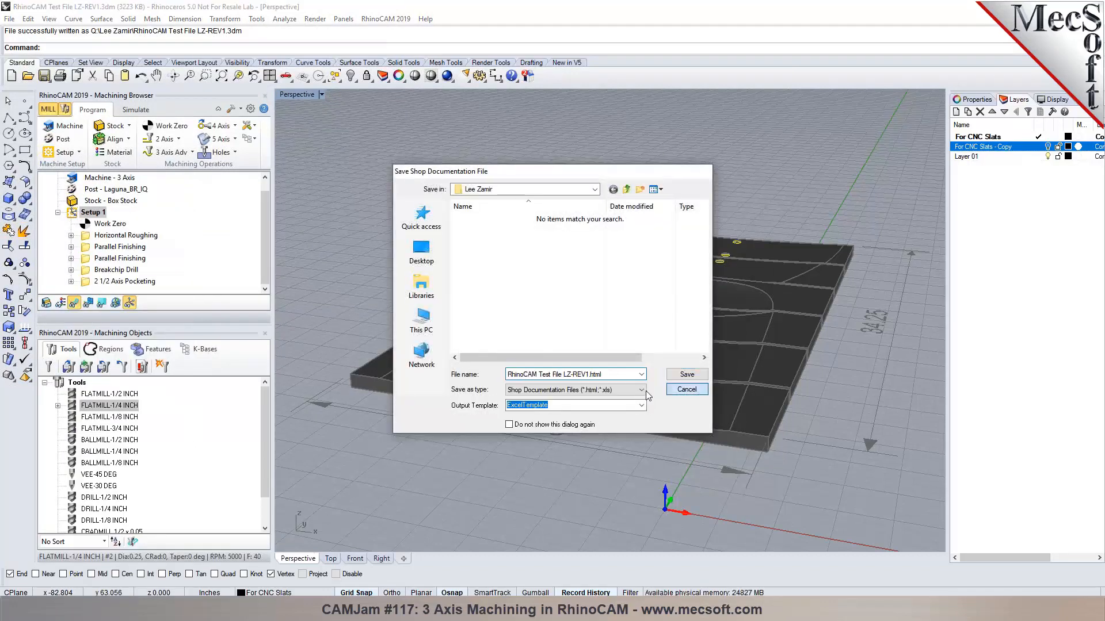
left_click(46, 303)
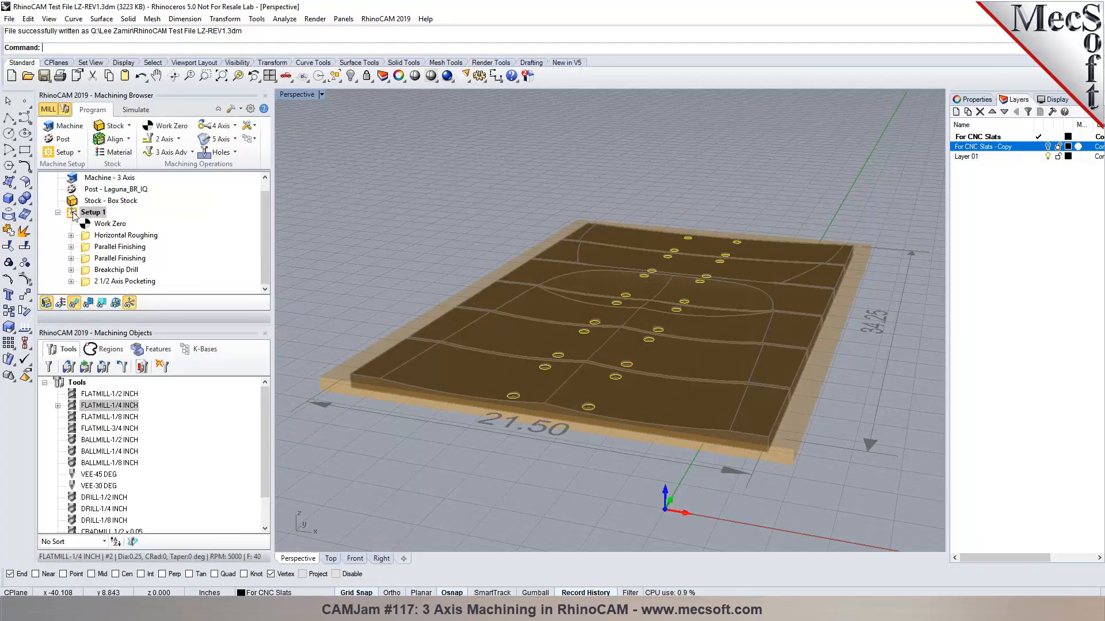
Save Setup 1's shop documentation to the Desktop using the Template2 output template.
right_click(74, 215)
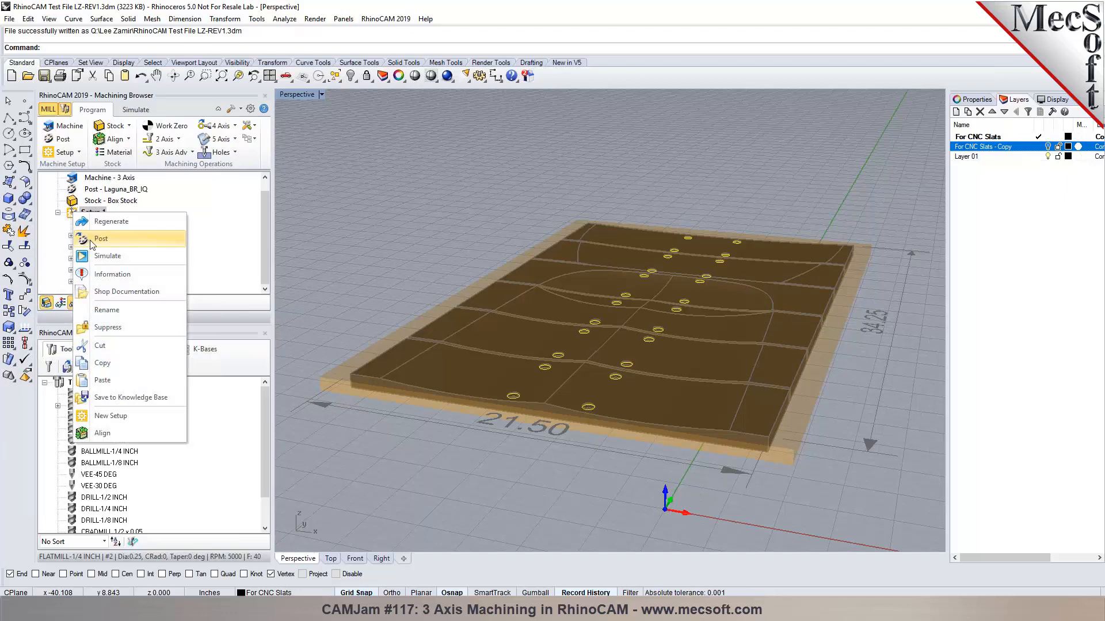
left_click(111, 292)
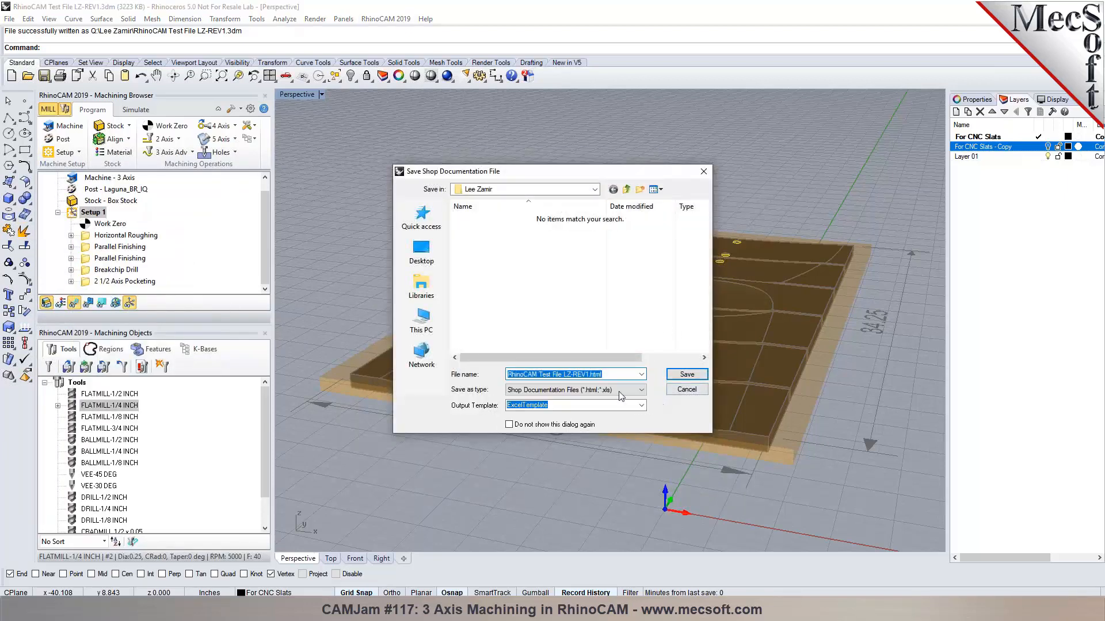
left_click(421, 250)
left_click(642, 406)
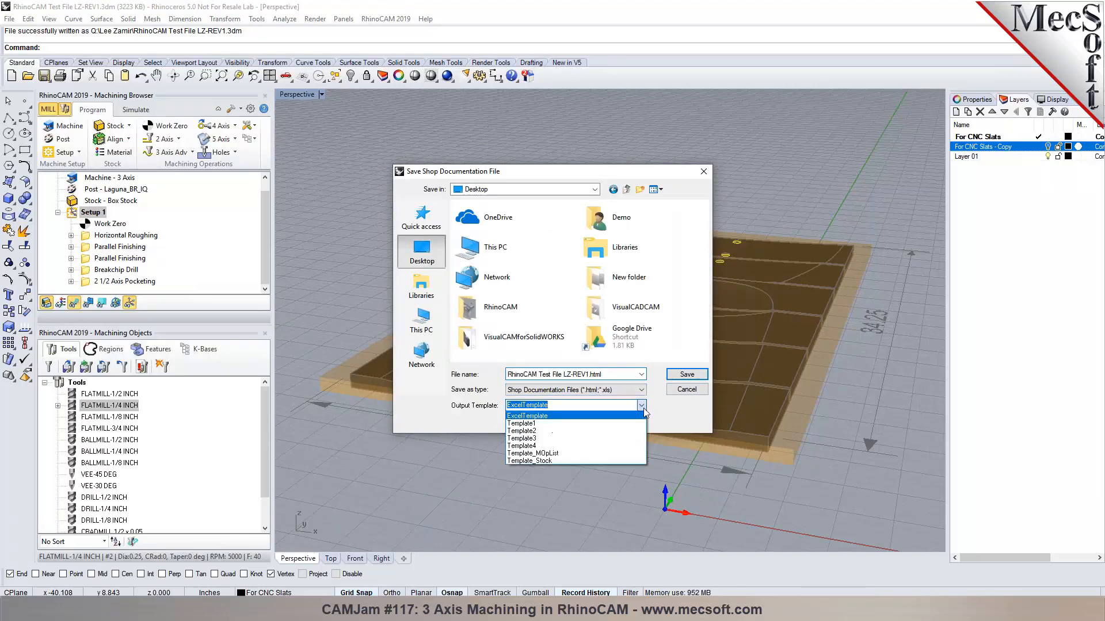
left_click(636, 430)
left_click(683, 379)
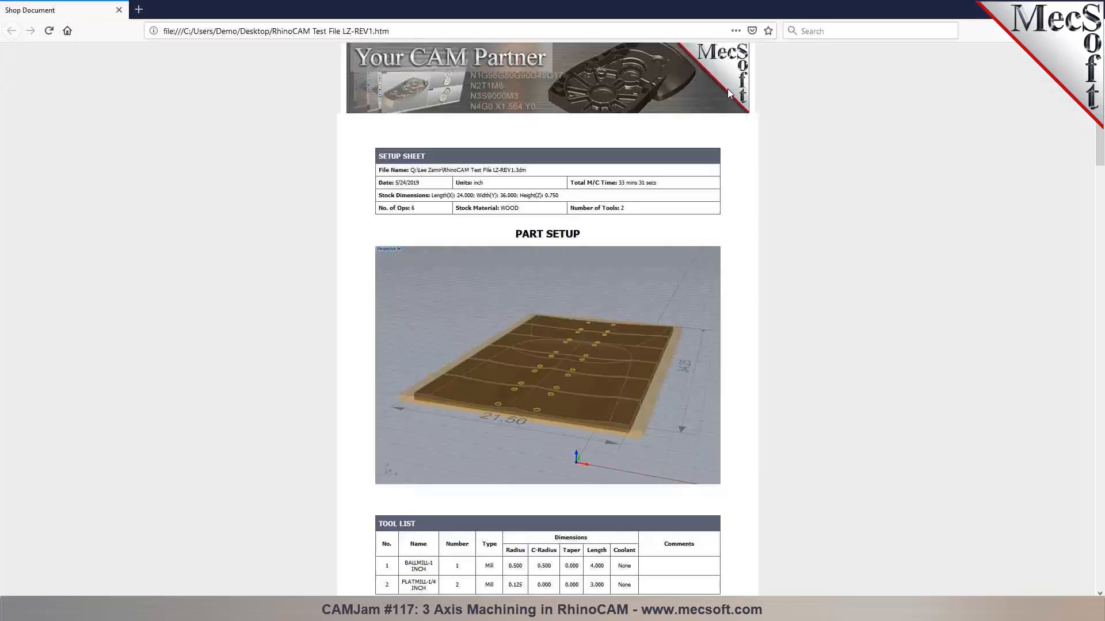
Scroll through the tool list and operations down to Operation 6, 2 1/2 Axis Pocketing.
scroll(754, 225, "down", 2)
scroll(790, 280, "down", 4)
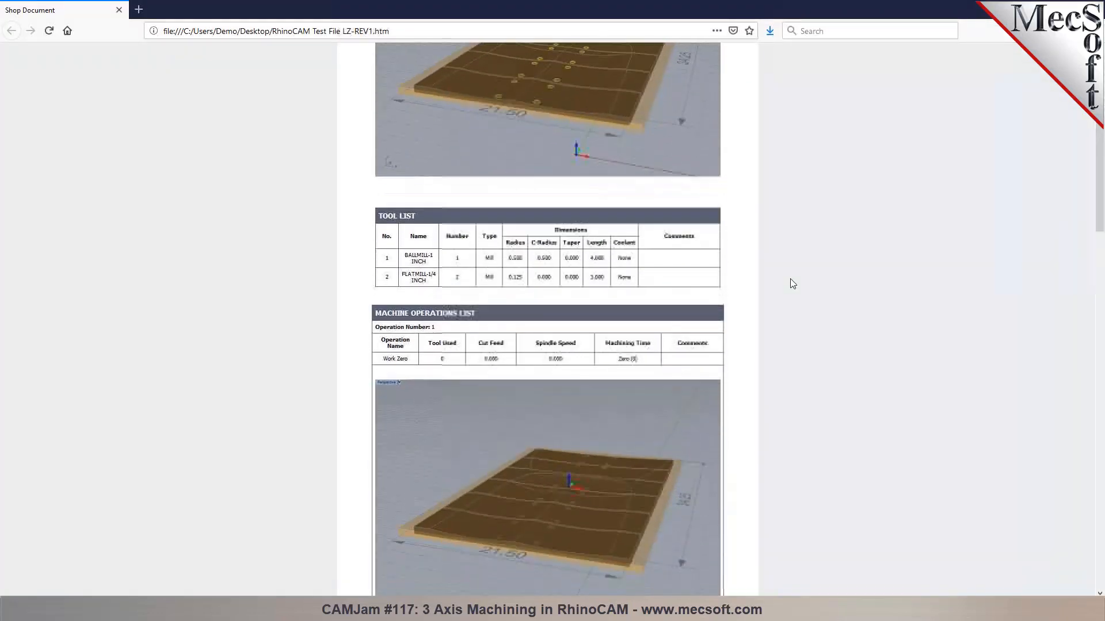
scroll(789, 279, "down", 4)
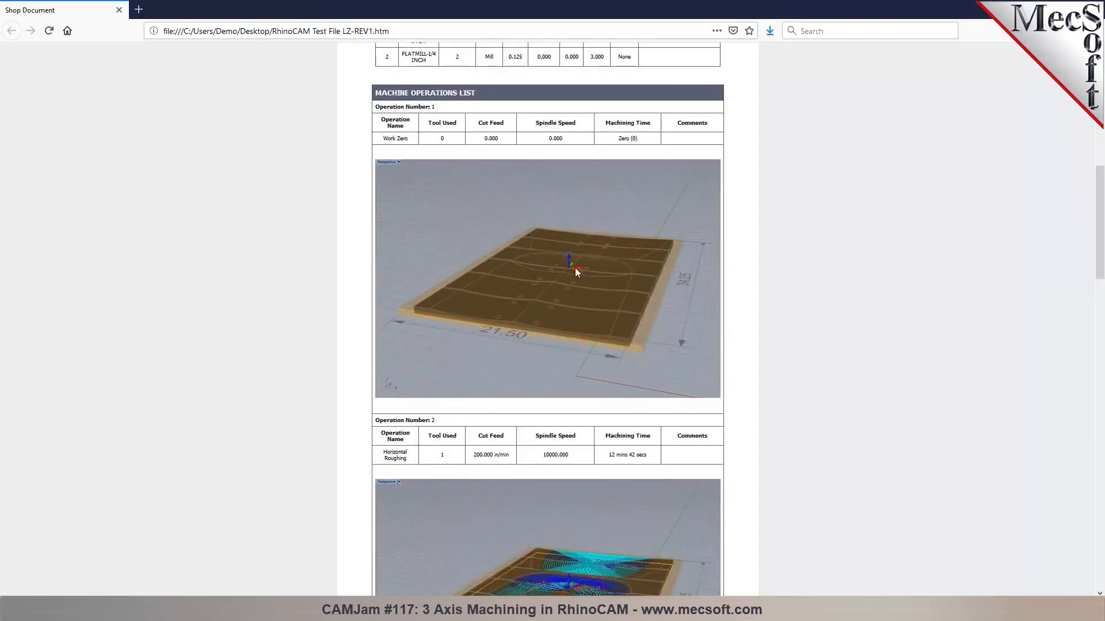
scroll(575, 268, "down", 2)
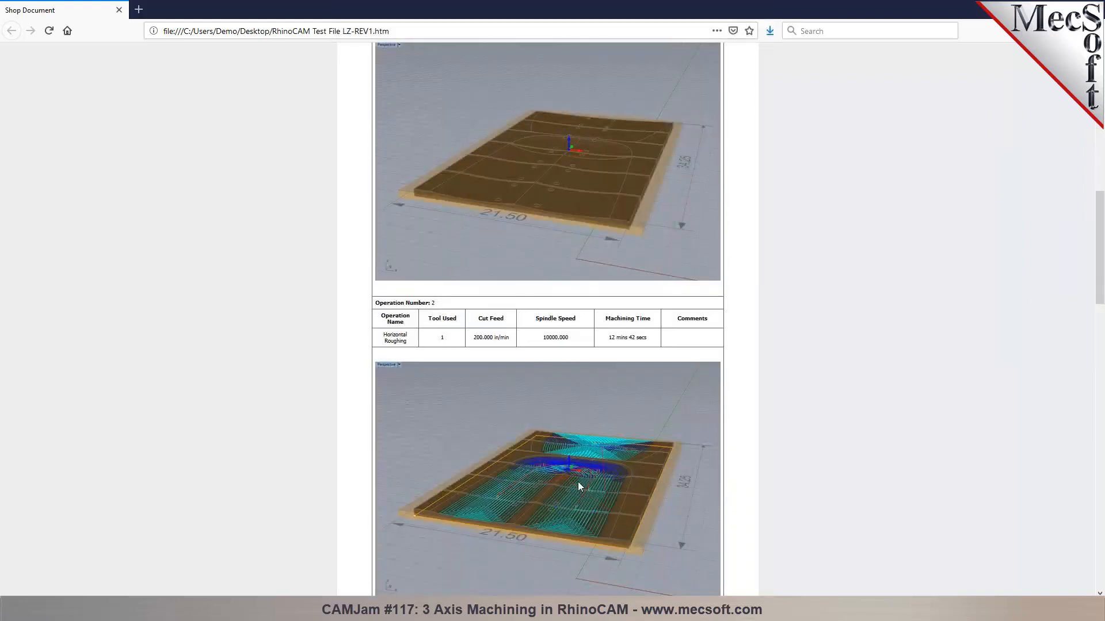
scroll(546, 295, "down", 3)
scroll(575, 310, "down", 2)
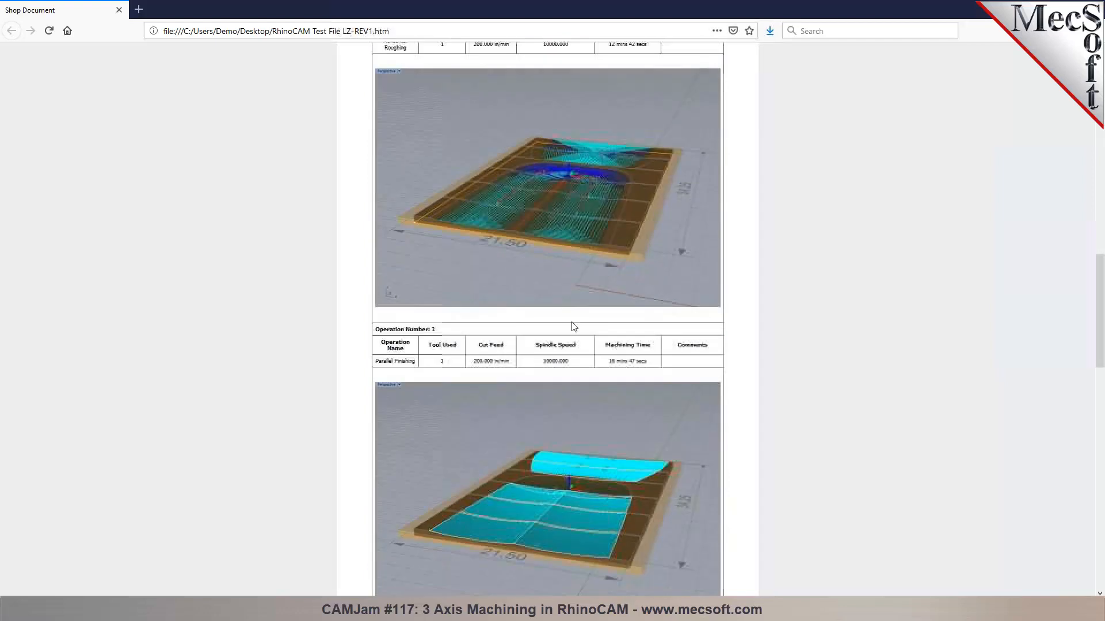
scroll(529, 473, "down", 7)
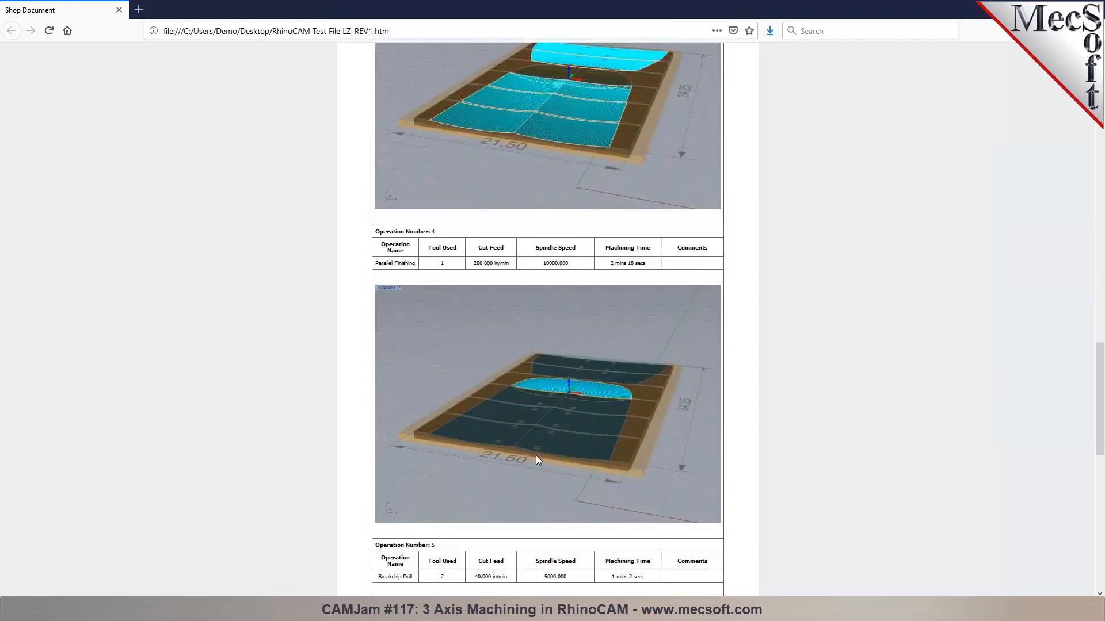
scroll(536, 455, "down", 11)
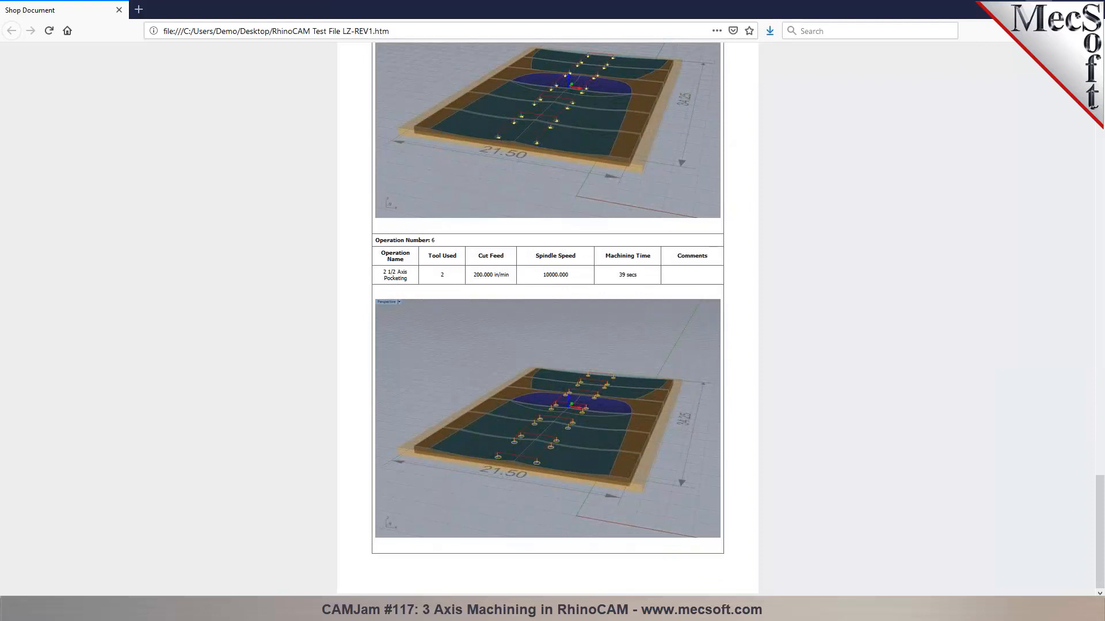
Back in Rhino, select the 2 1/2 Axis Pocketing operation and unlock the locked objects.
left_click(1038, 8)
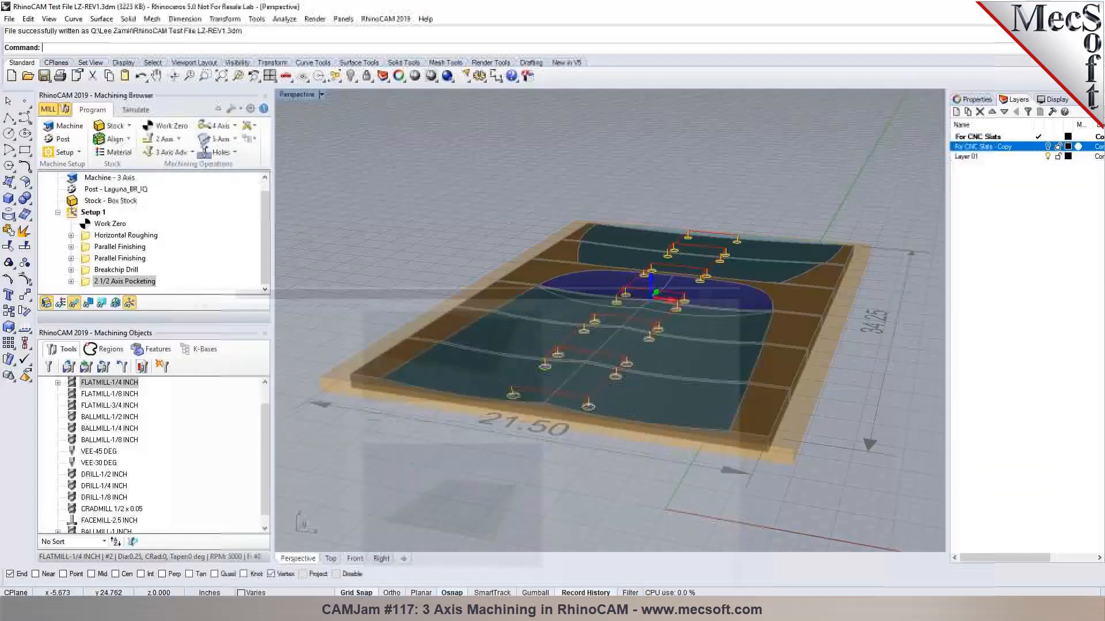
left_click(82, 213)
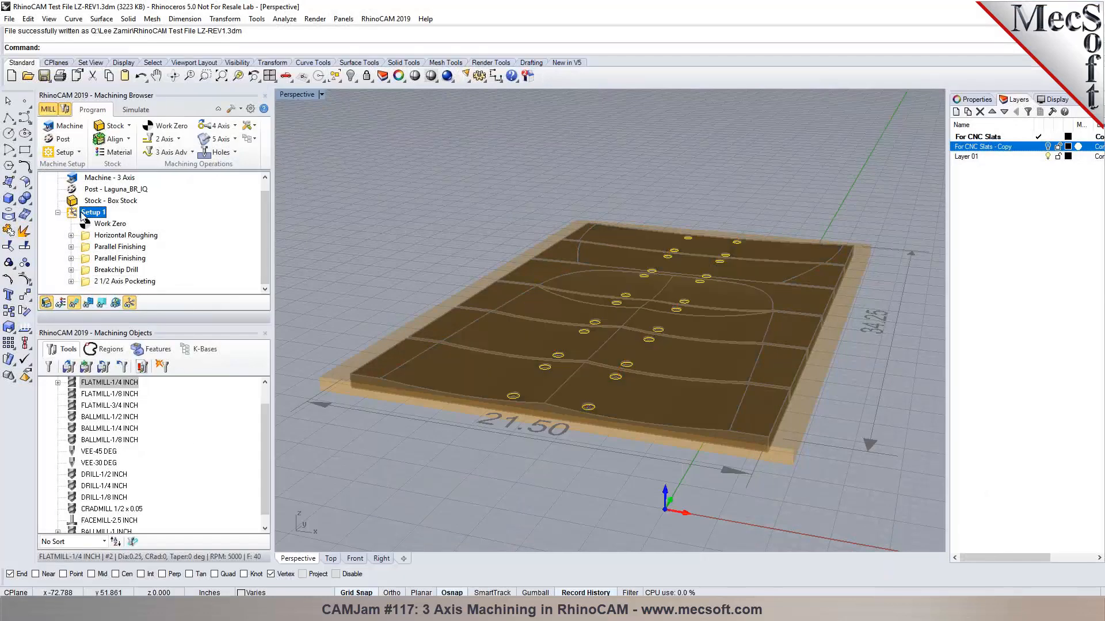
right_click(82, 215)
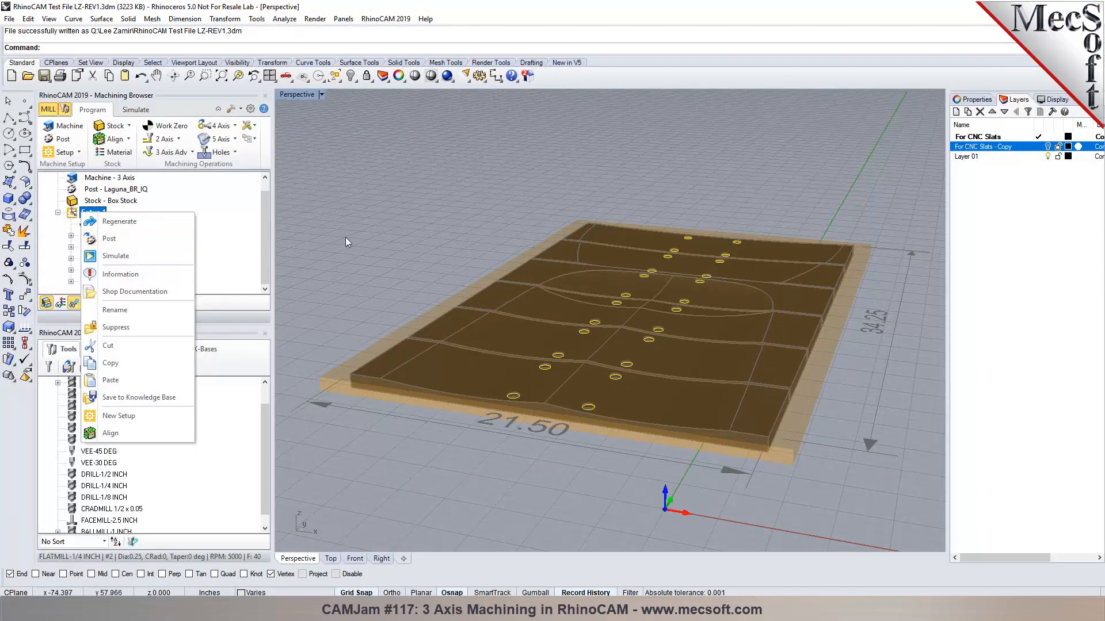
left_click(481, 237)
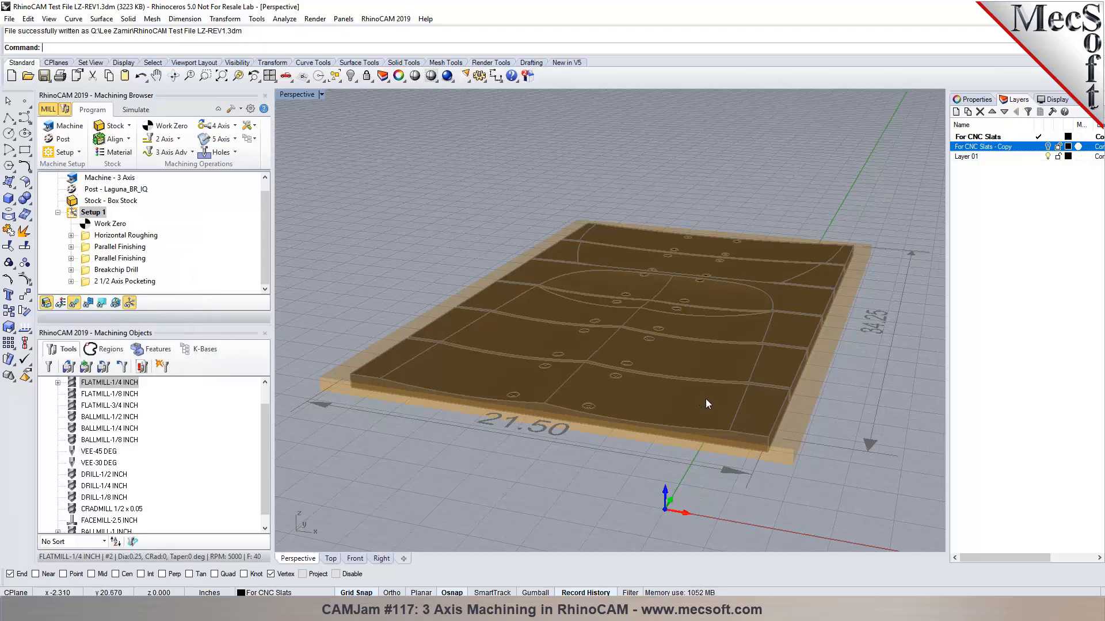
left_click(110, 282)
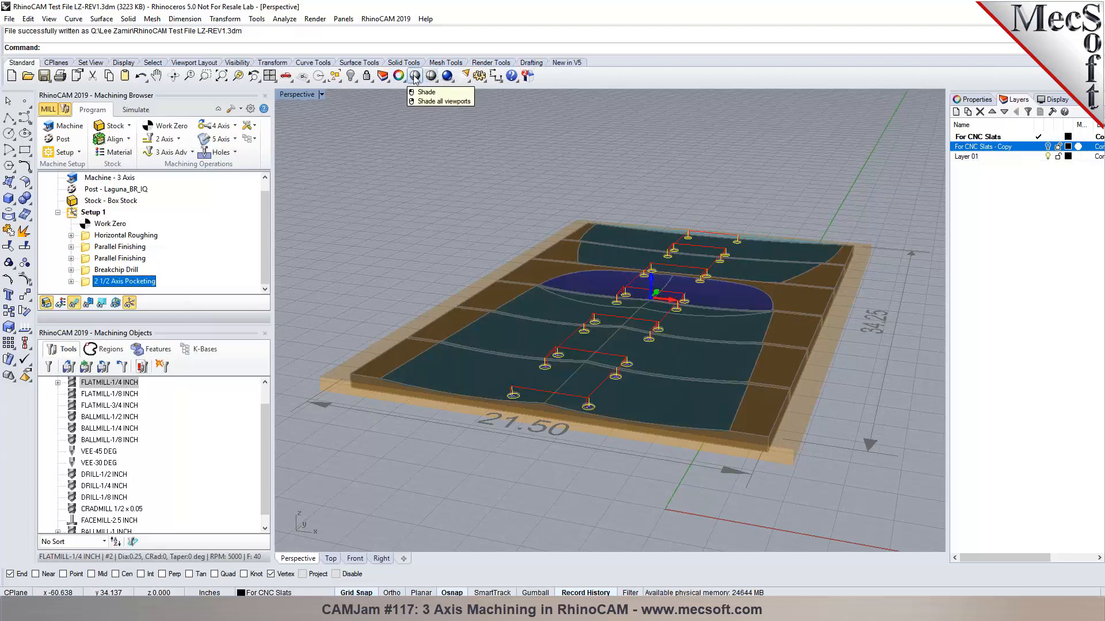
right_click(365, 76)
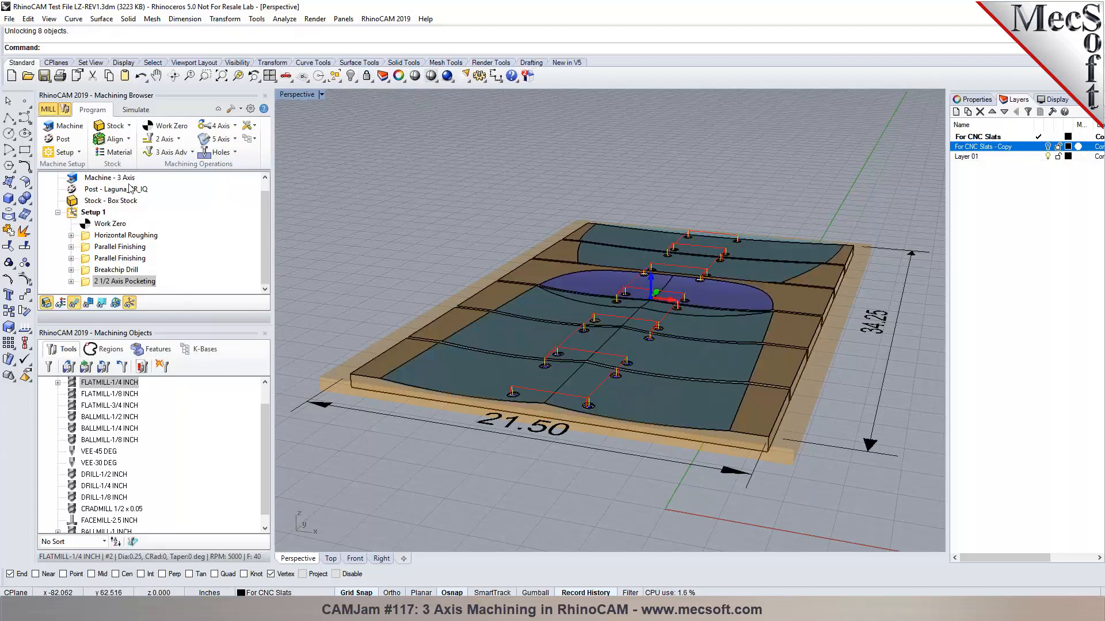
scroll(800, 420, "up", 2)
scroll(807, 415, "up", 5)
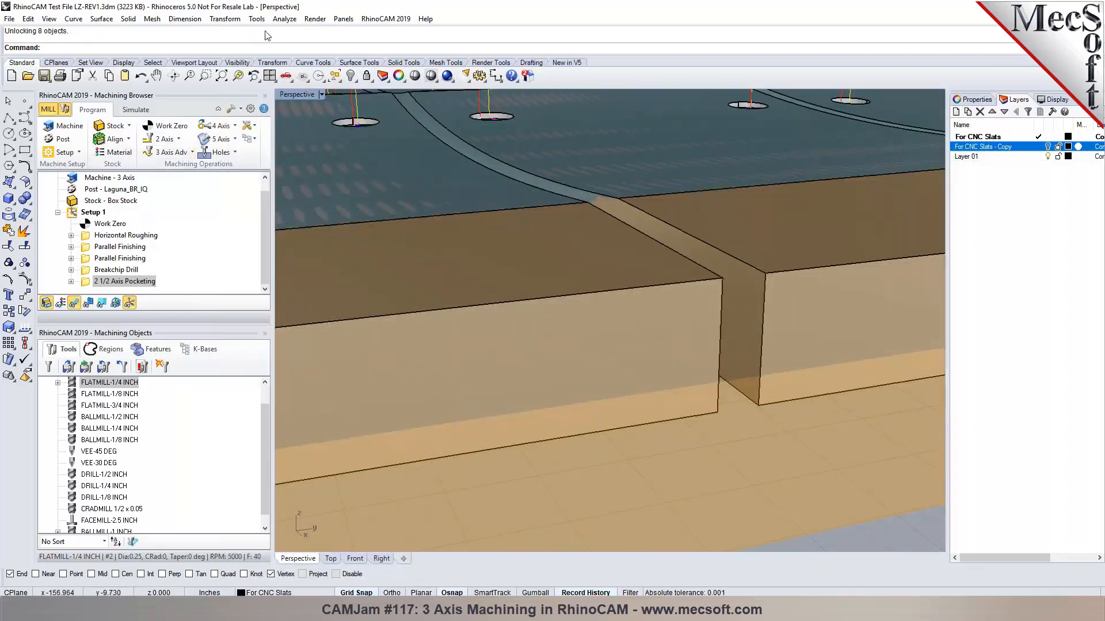
Measure the slot's bottom width as 0.250 inches, then orbit to view the panel's underside.
left_click(285, 19)
left_click(308, 115)
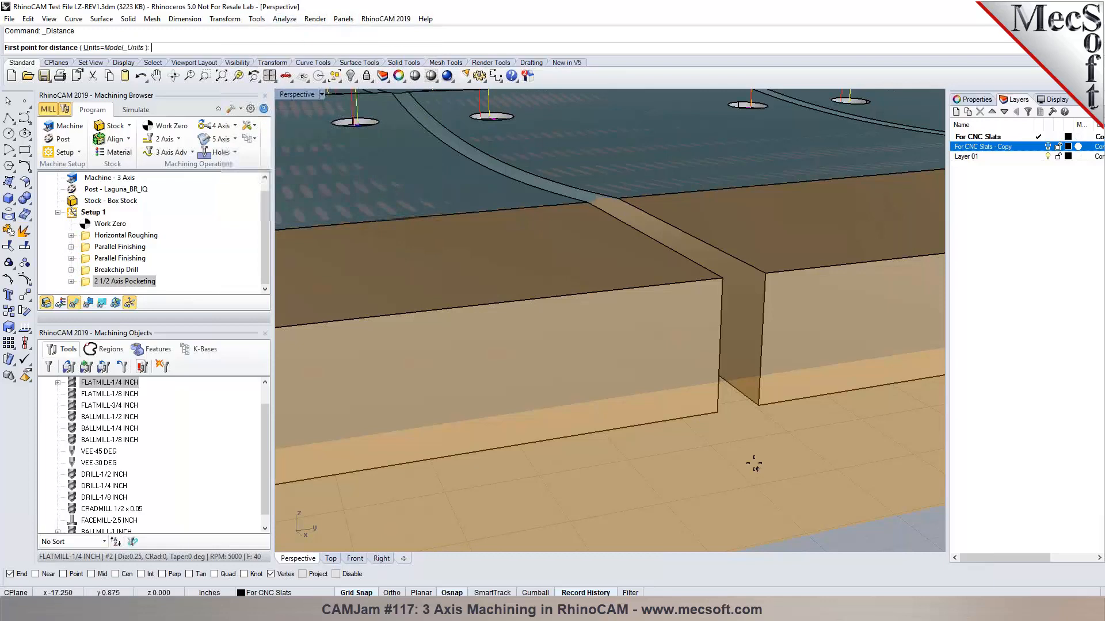
left_click(719, 411)
left_click(758, 405)
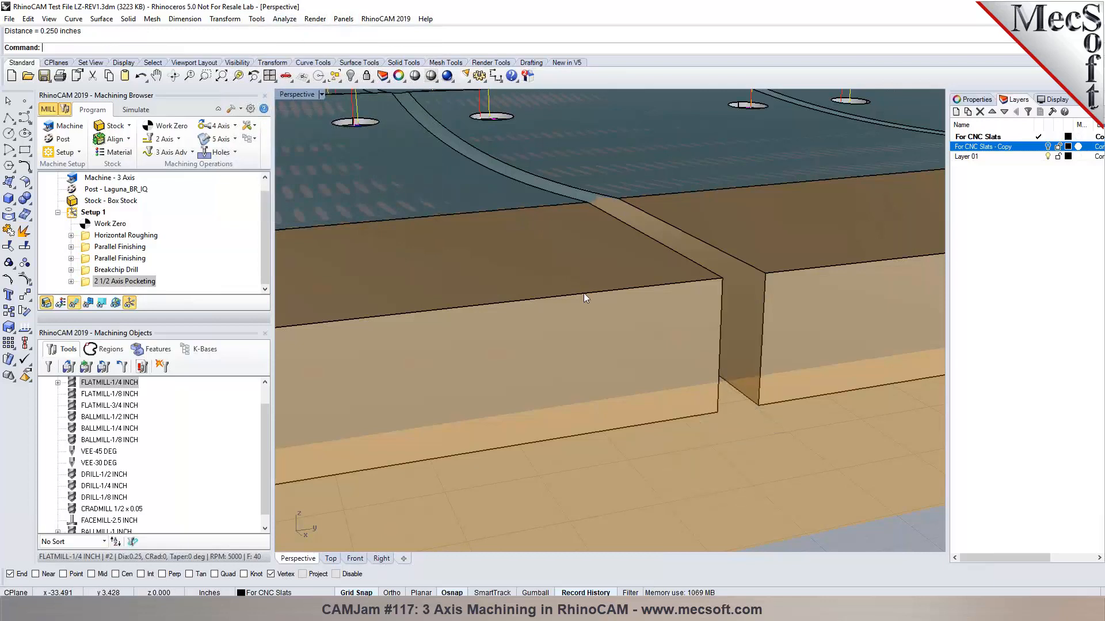
right_click_drag(743, 401, 662, 322)
scroll(733, 307, "down", 10)
Create a new 2 1/2 Axis Profiling operation.
left_click(178, 139)
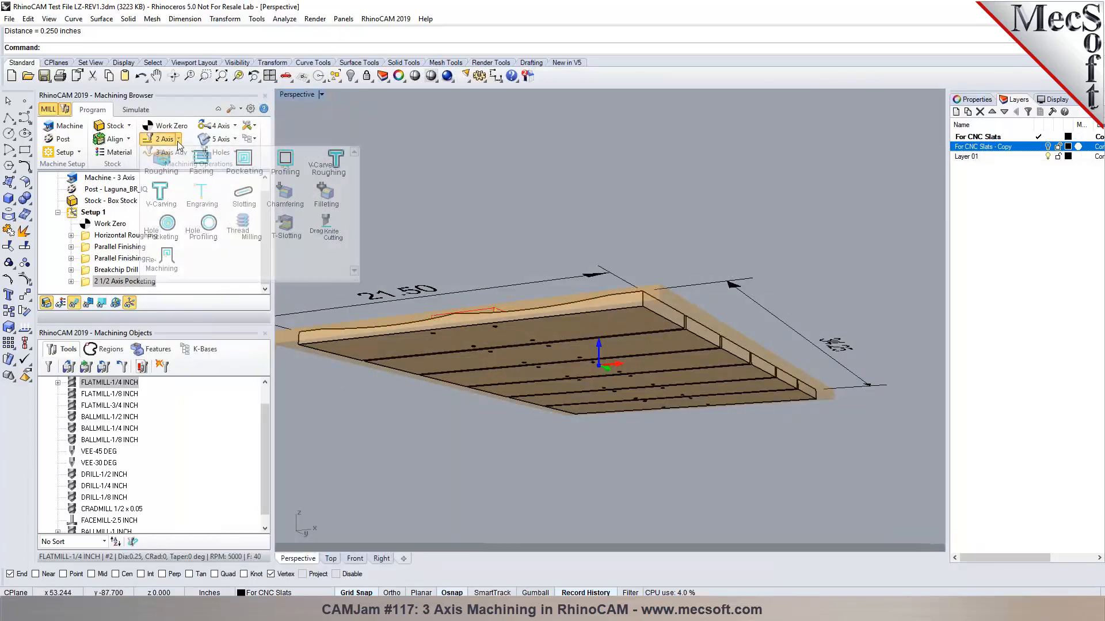
left_click(281, 167)
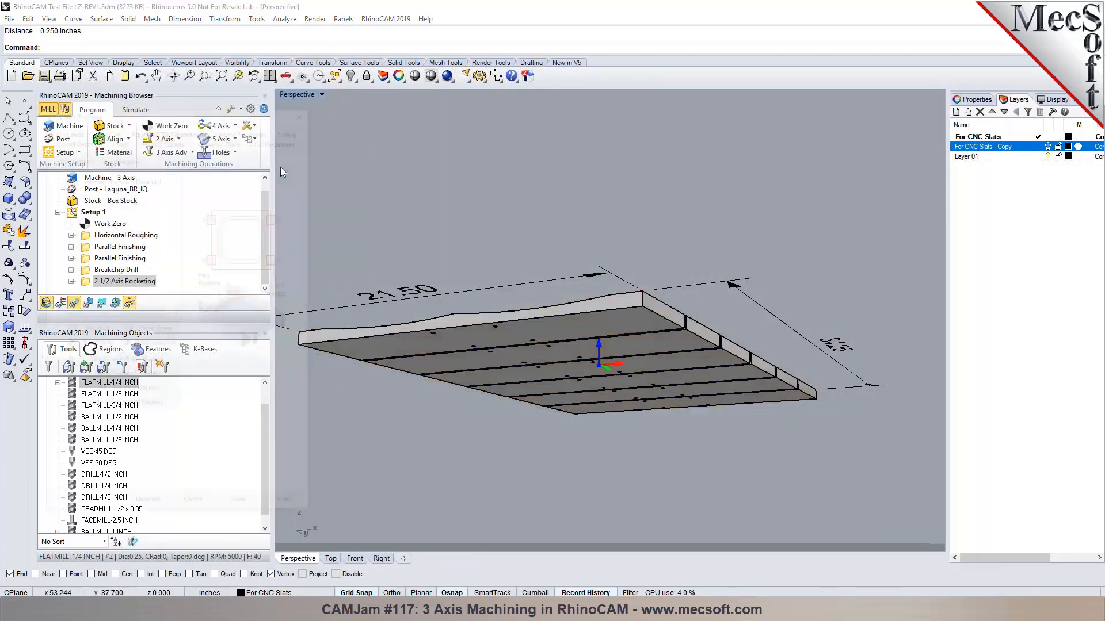
scroll(524, 392, "up", 4)
right_click_drag(521, 386, 521, 389)
Pick the eight slat edges as profiling regions and finish the selection.
left_click(144, 363)
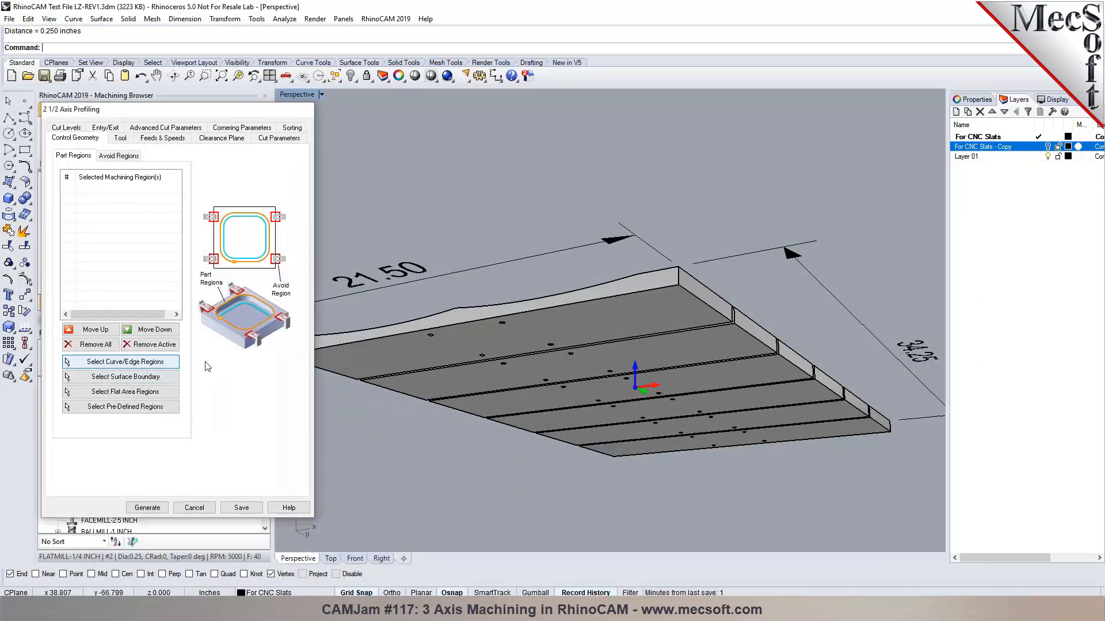
scroll(703, 331, "up", 5)
left_click(695, 322)
scroll(696, 324, "down", 5)
scroll(428, 349, "up", 4)
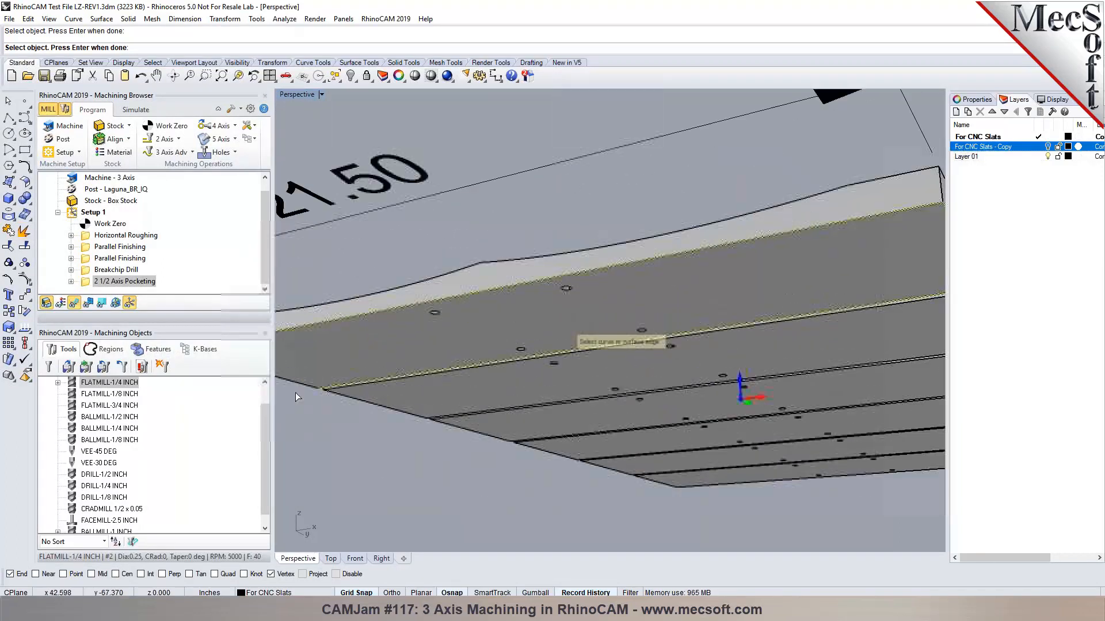
scroll(351, 410, "up", 5)
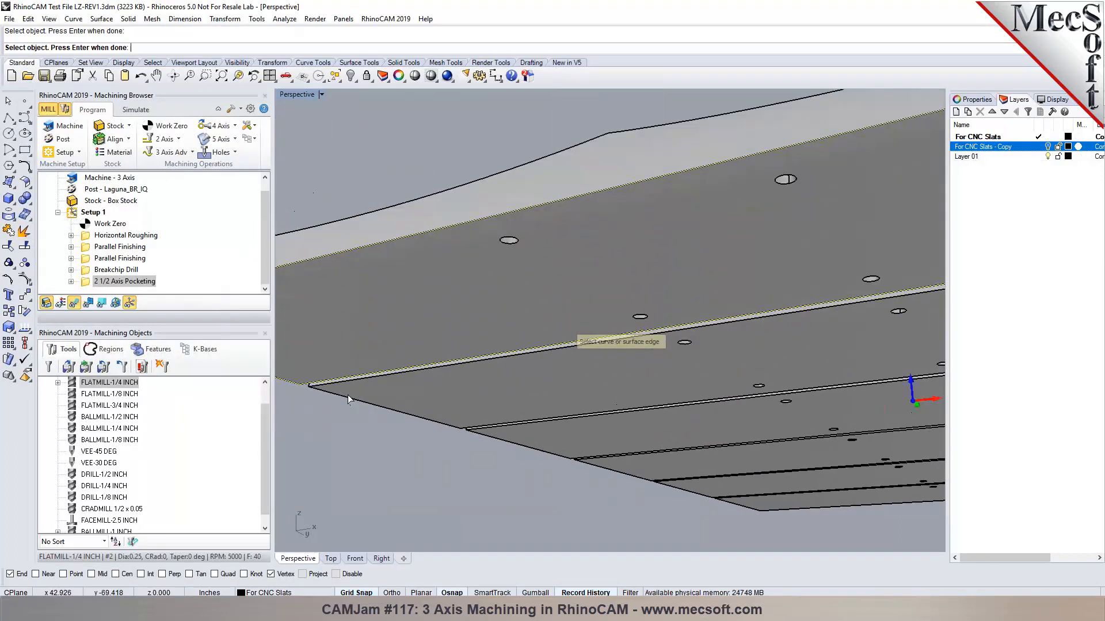
scroll(350, 386, "down", 5)
scroll(659, 357, "up", 5)
left_click(660, 357)
scroll(660, 356, "down", 5)
scroll(659, 358, "up", 5)
left_click(796, 300)
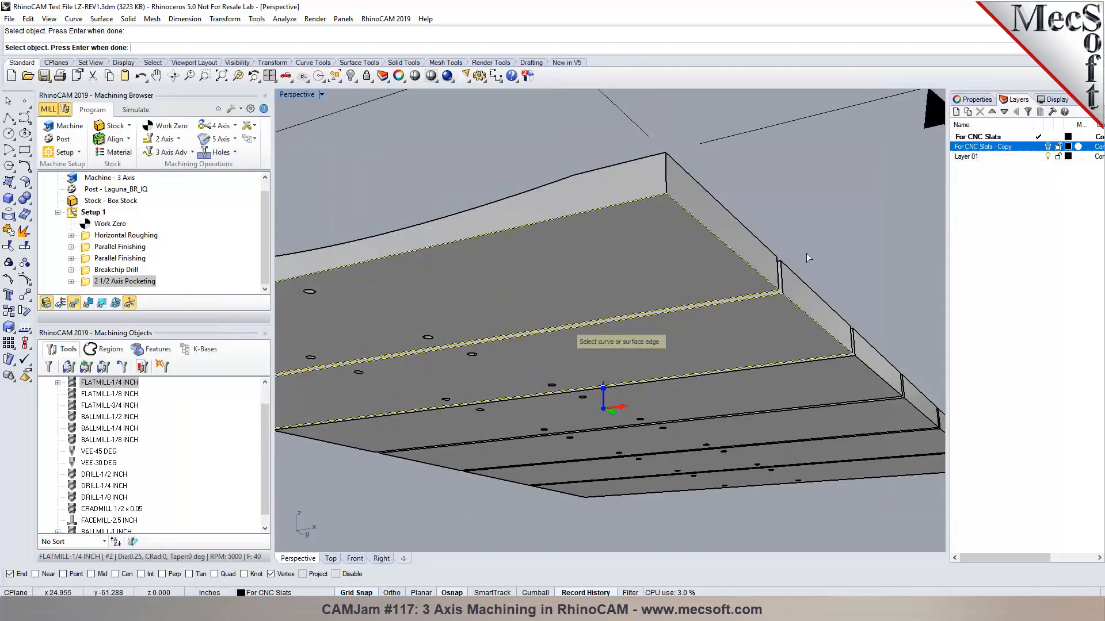
right_click(803, 242)
right_click_drag(803, 242, 751, 347)
scroll(751, 347, "down", 6)
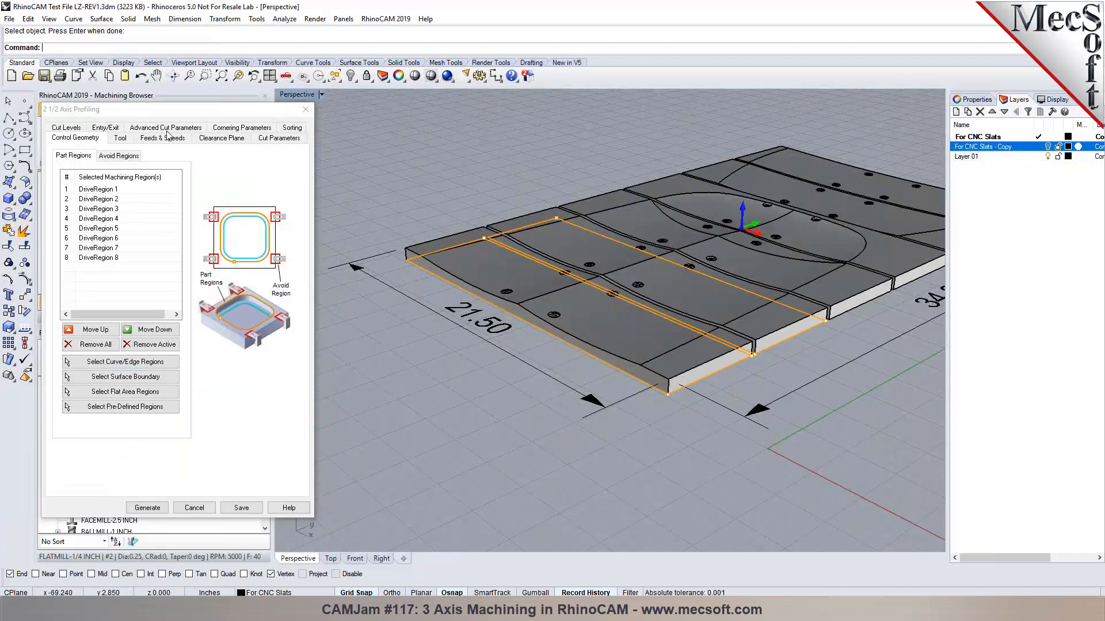
Set the profile cut to Climb and let the 3D model determine the cut side.
left_click(122, 139)
left_click(166, 140)
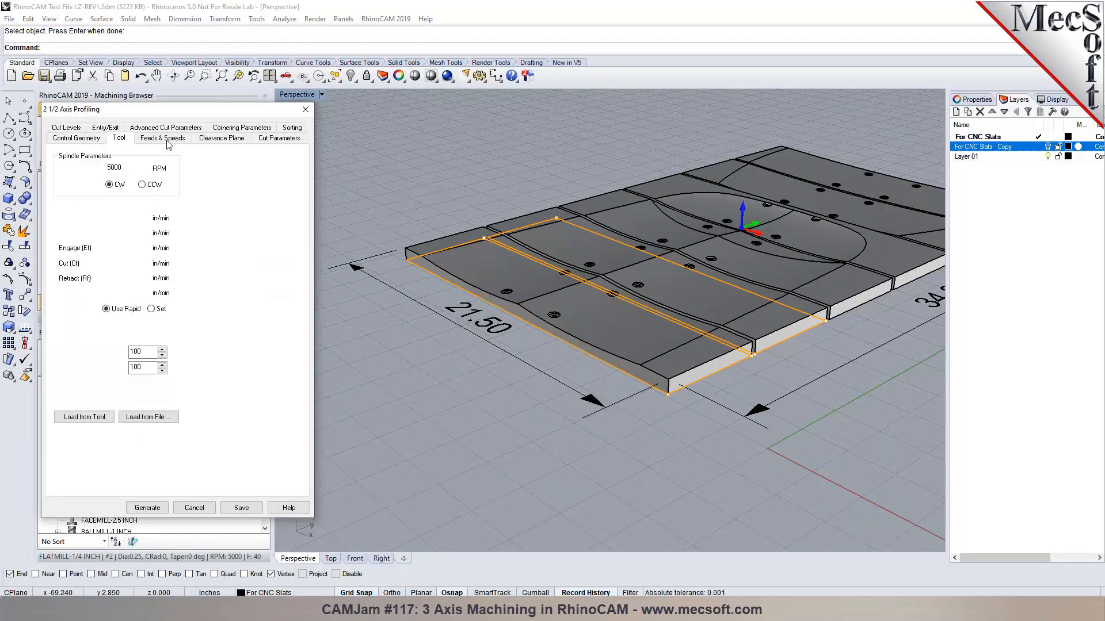
left_click(215, 139)
left_click(264, 140)
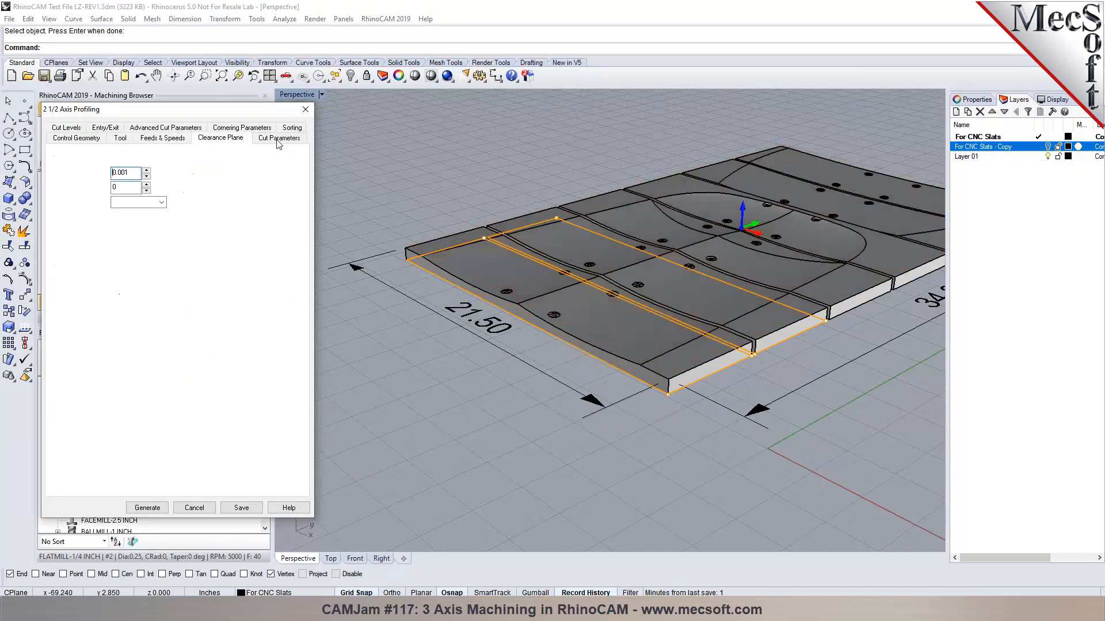
left_click(100, 240)
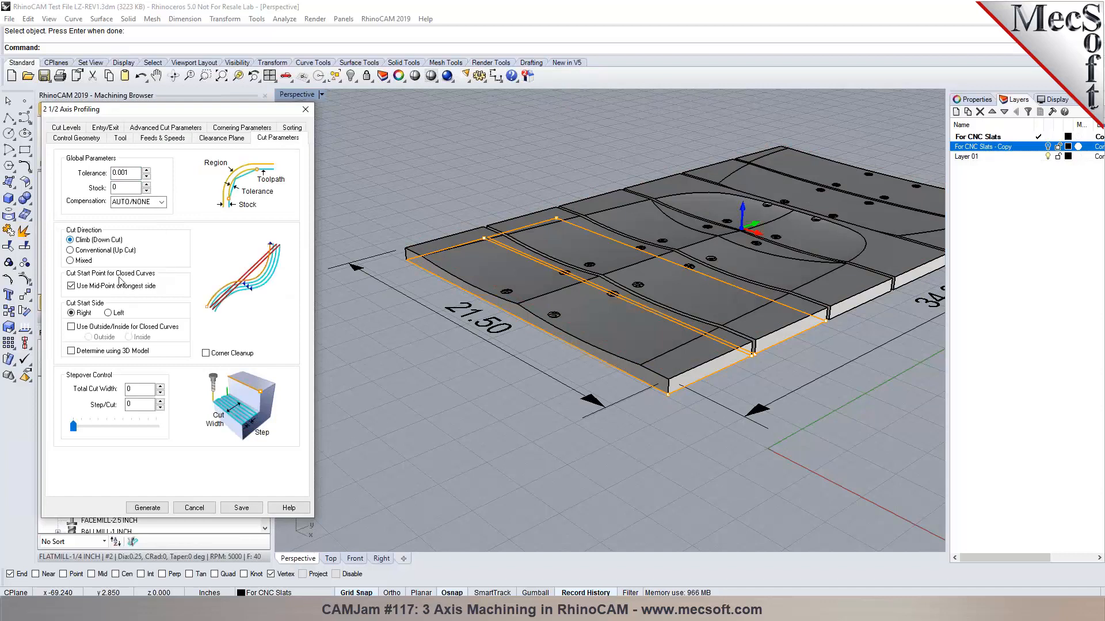
left_click(102, 329)
left_click(84, 352)
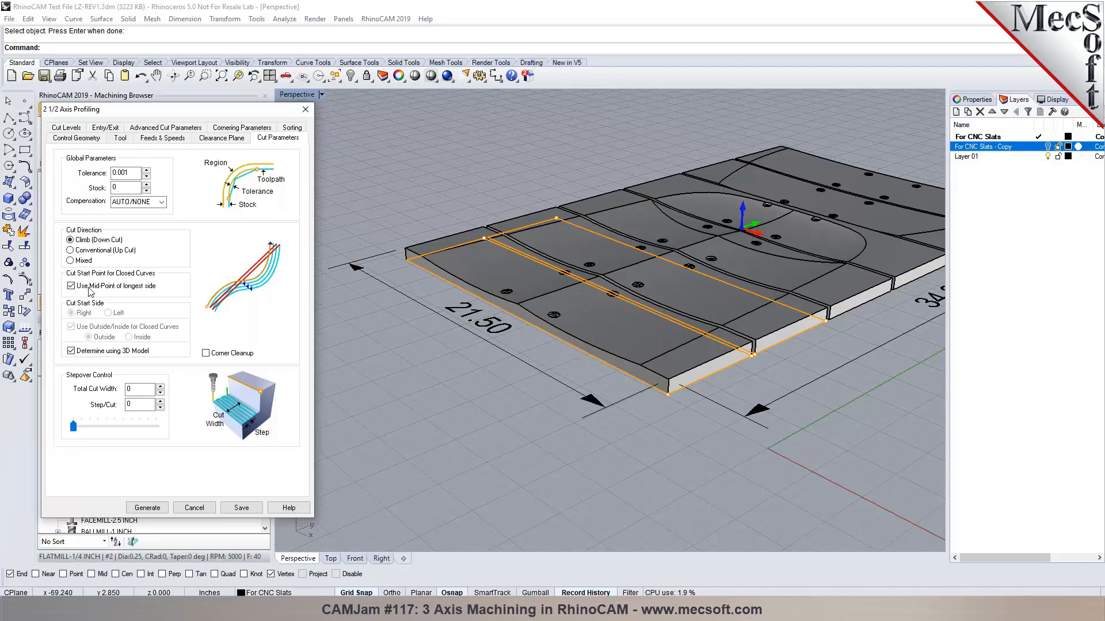
Pick the top point and set total cut depth 0.75 with 0.25 rough depth per cut.
left_click(71, 130)
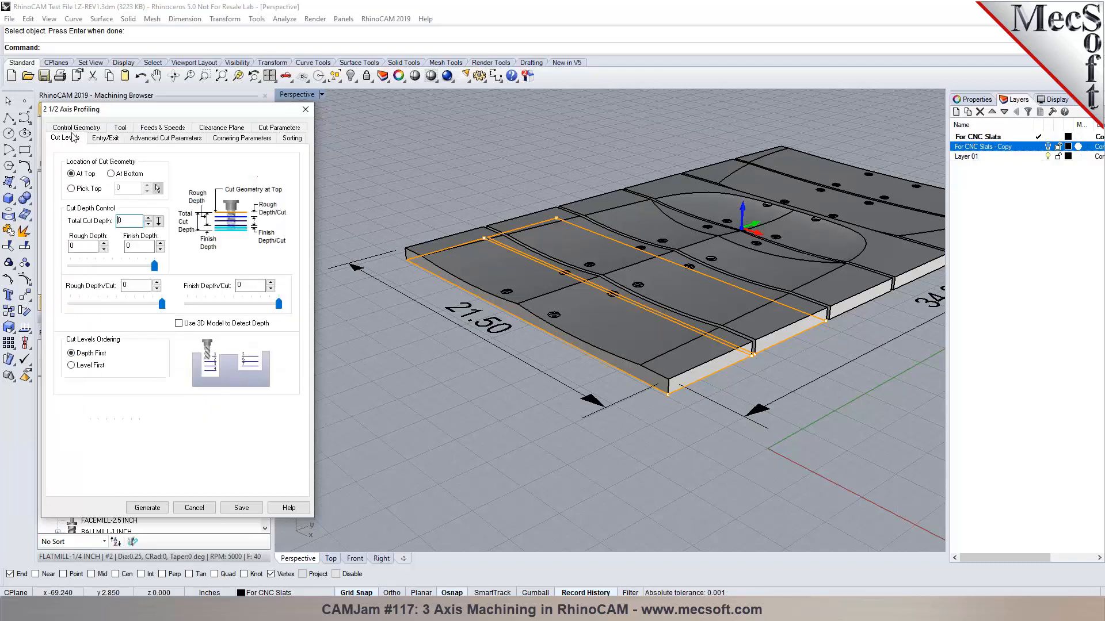
left_click(111, 174)
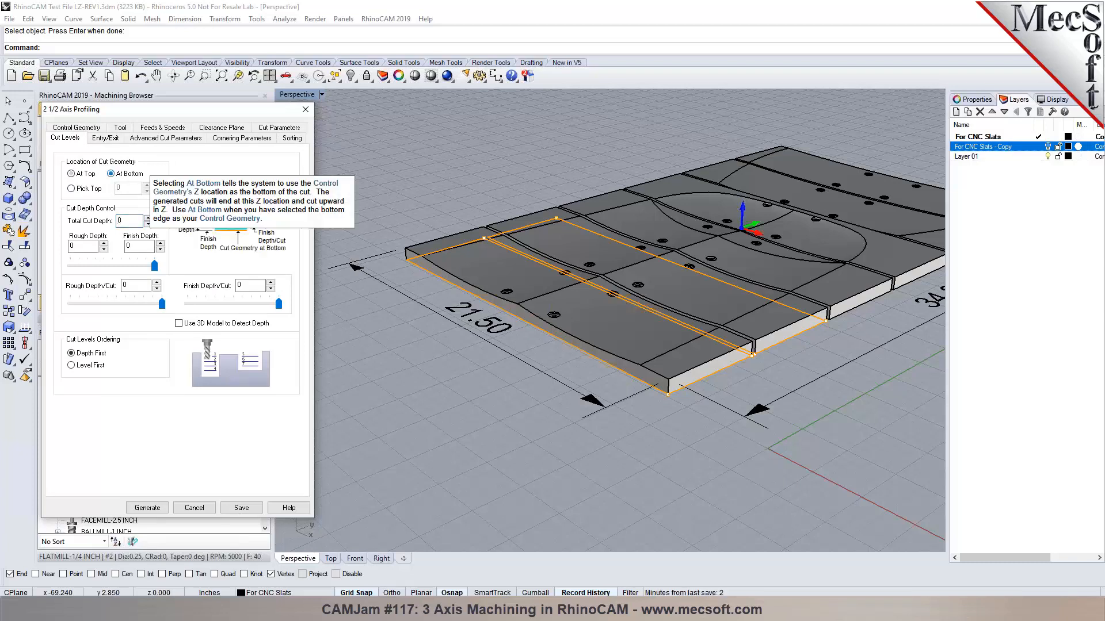
left_click(84, 190)
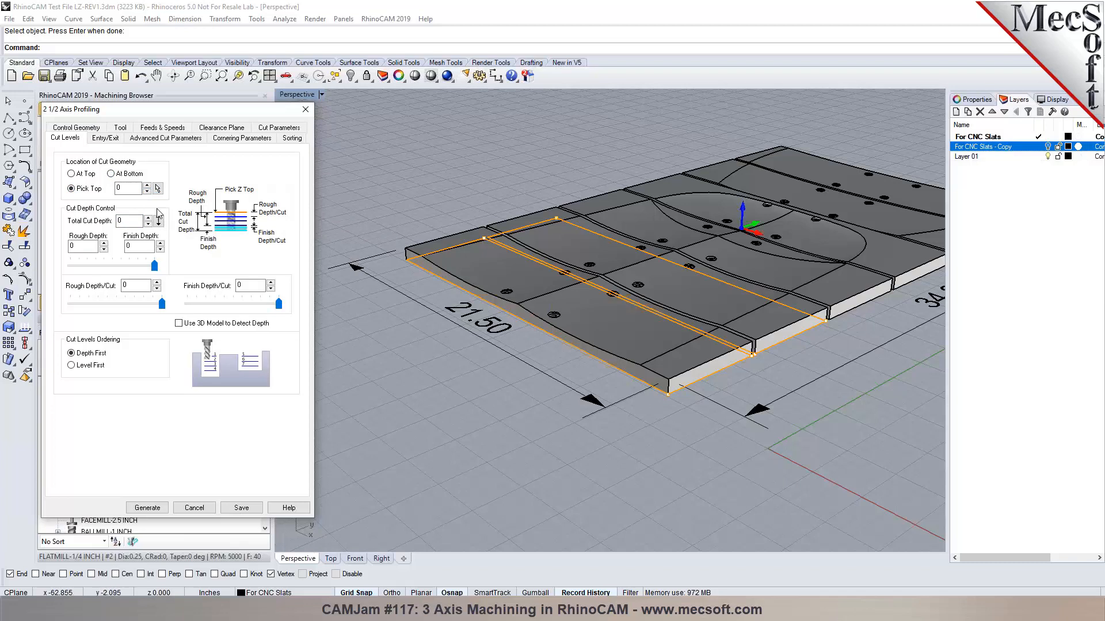
left_click(157, 189)
scroll(598, 342, "up", 3)
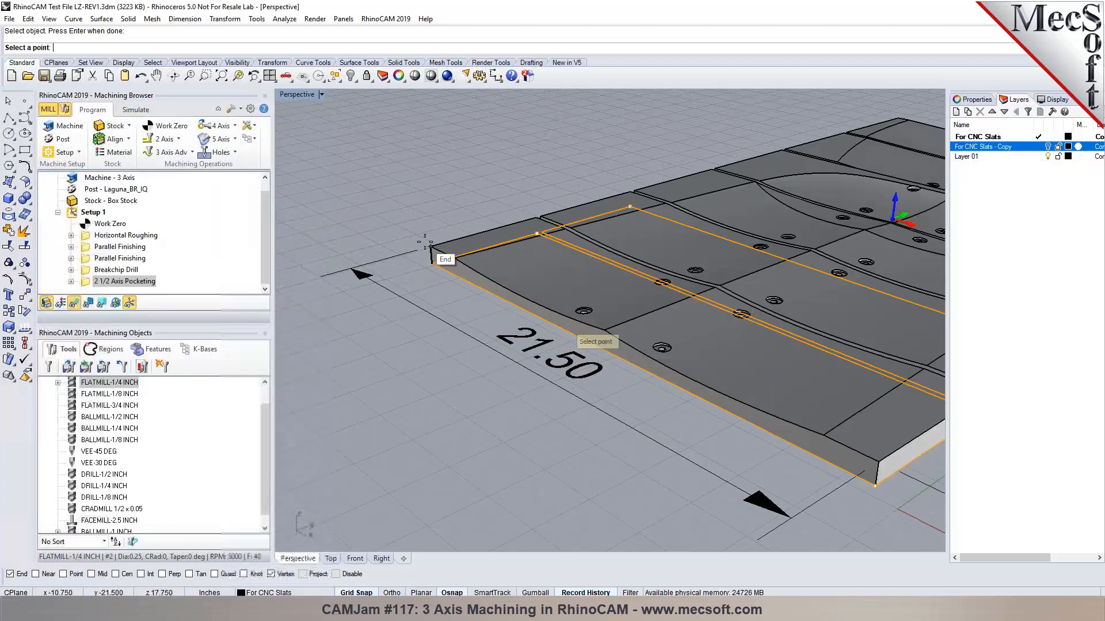
scroll(371, 242, "up", 3)
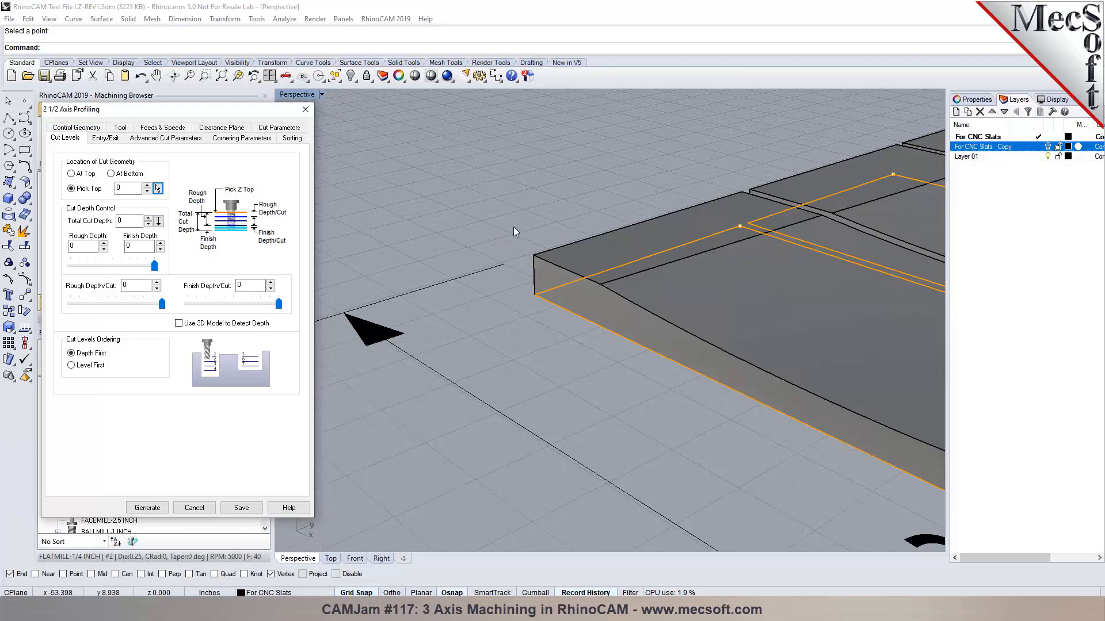
left_click(159, 221)
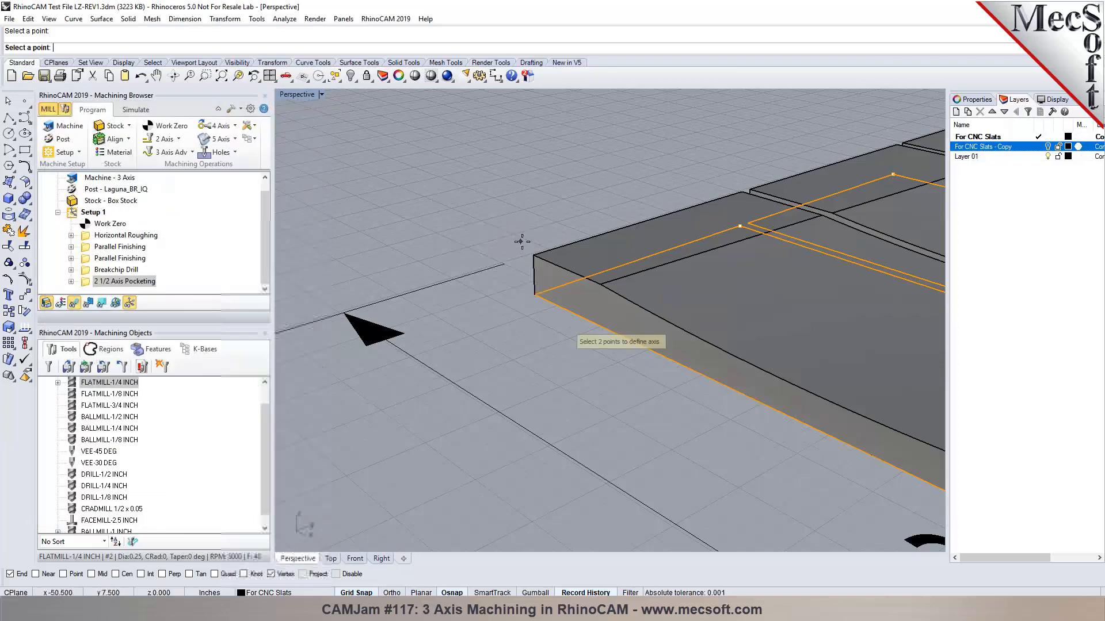
left_click(535, 294)
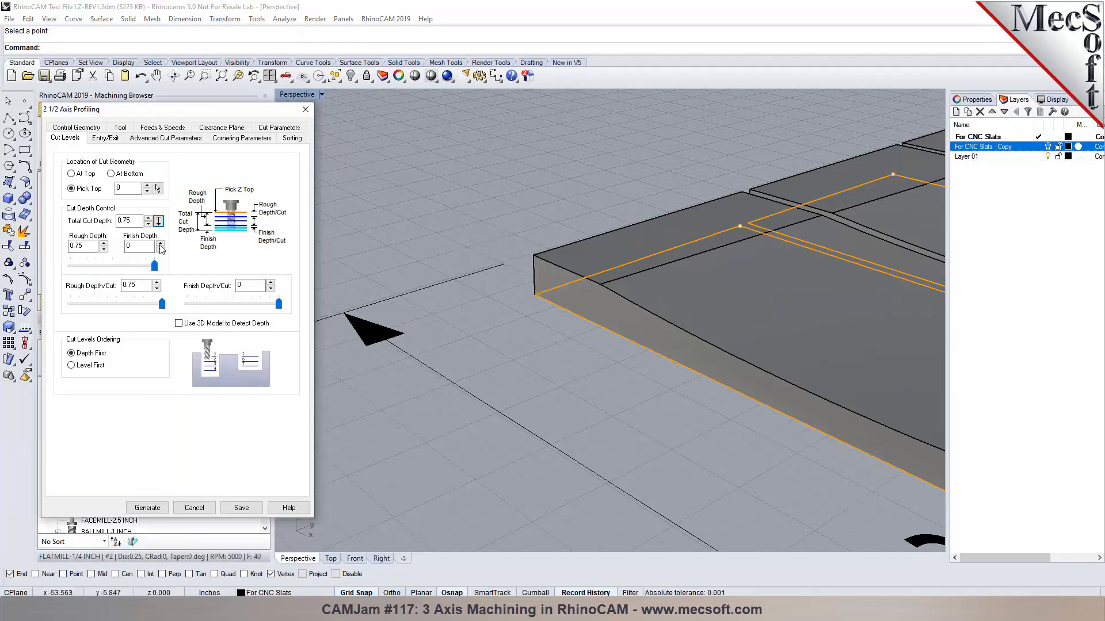
left_click(134, 284)
key("BackSpace")
type("2")
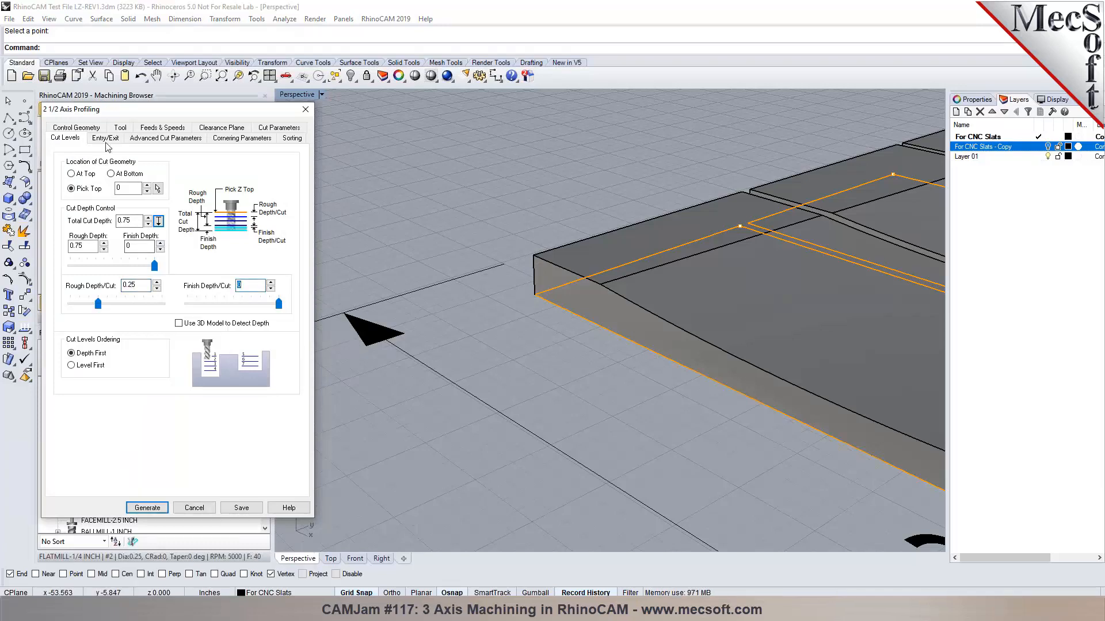
Turn off entry and exit motions, set arc-fitting tolerance 0.002, and make corners sharp.
left_click(105, 138)
left_click(167, 160)
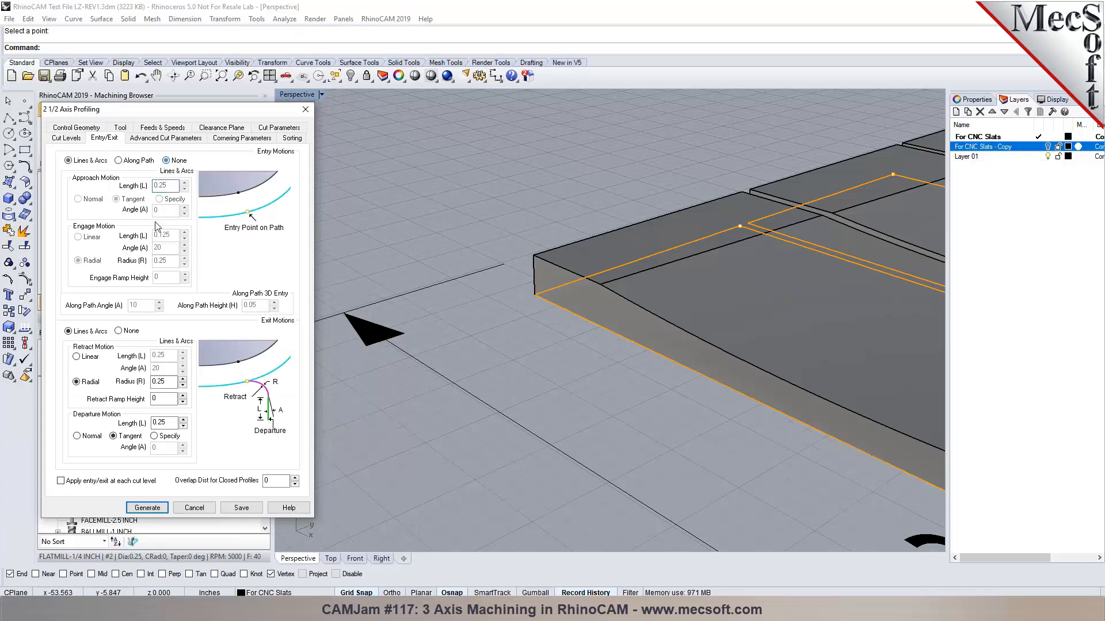
left_click(118, 330)
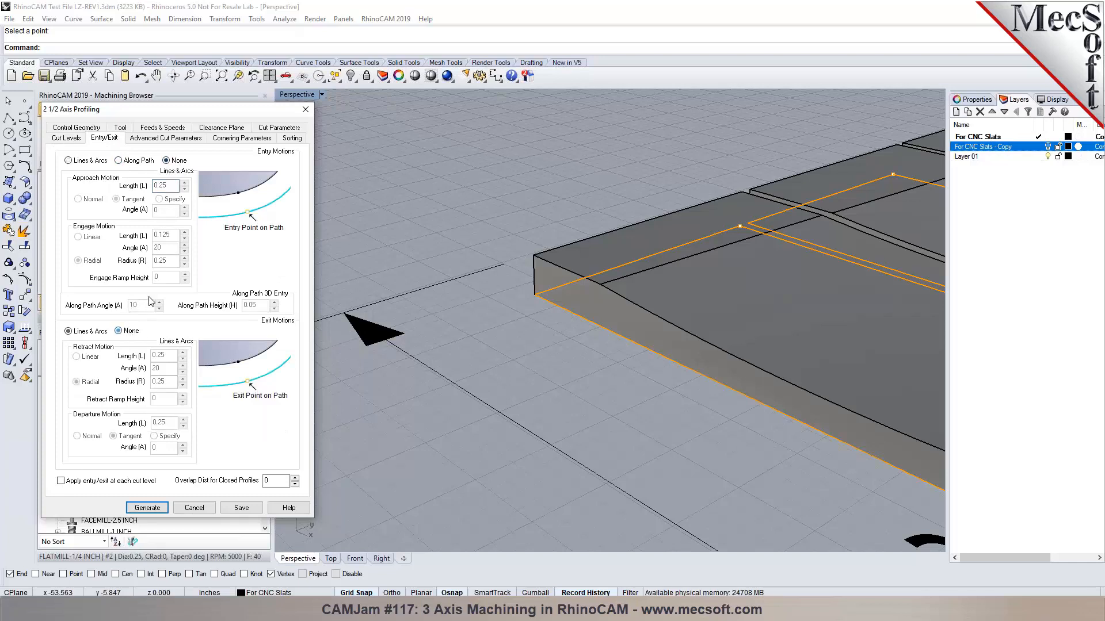
left_click(187, 140)
left_click(149, 242)
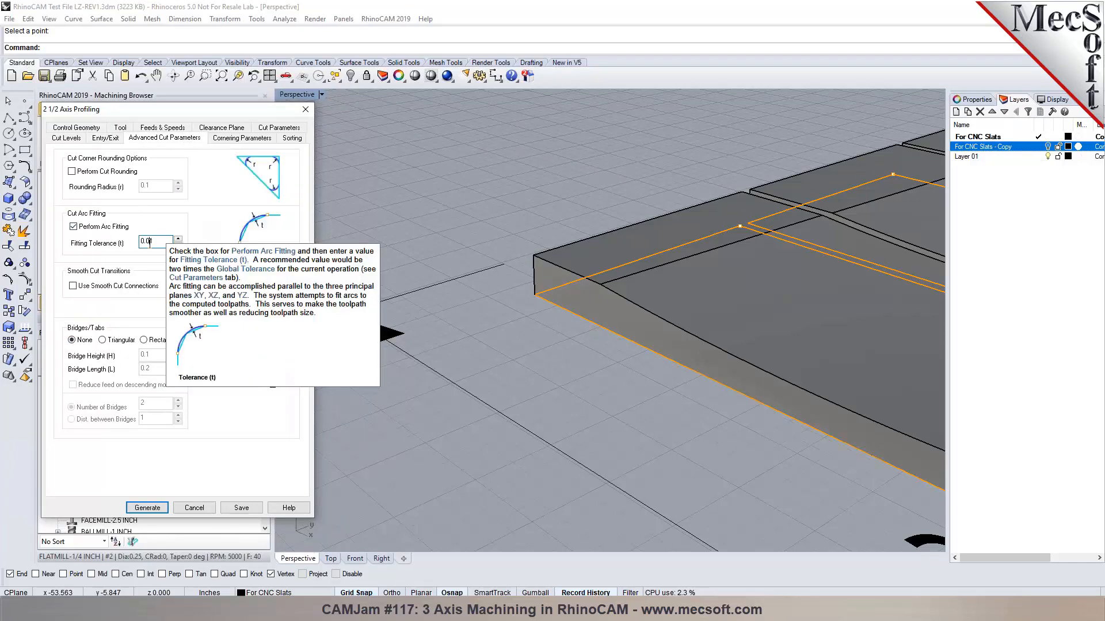
type("02")
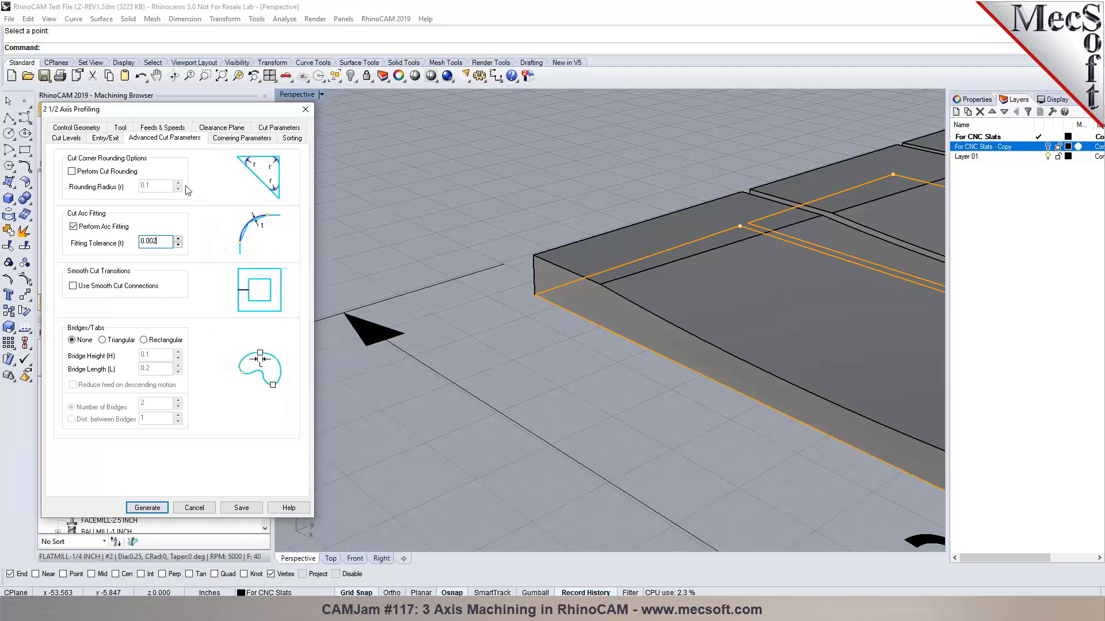
left_click(241, 139)
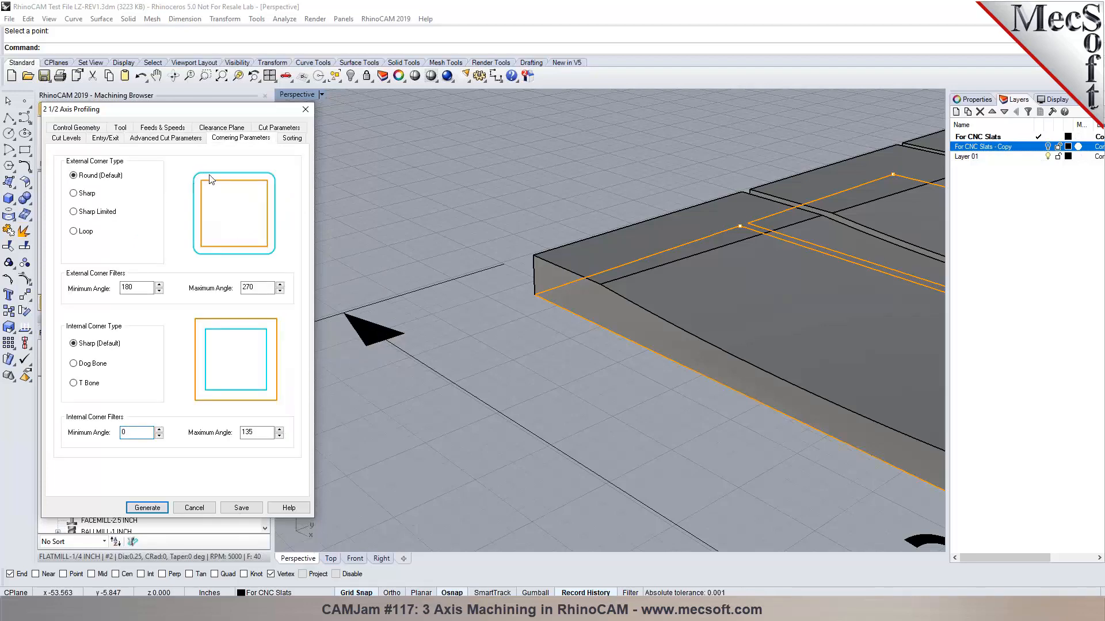
left_click(91, 196)
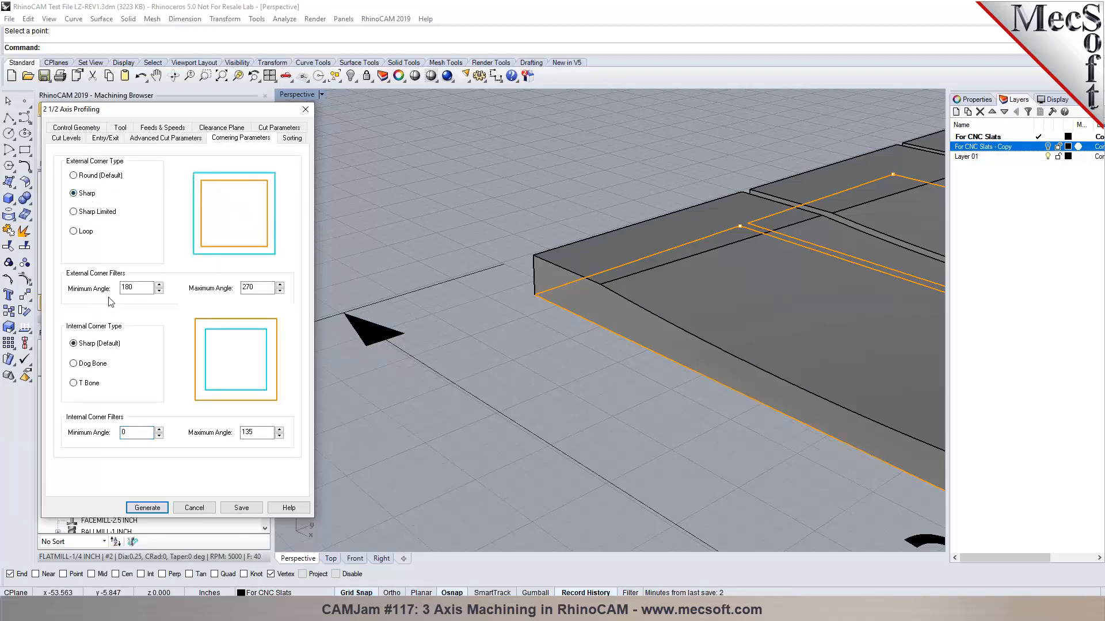
left_click(291, 142)
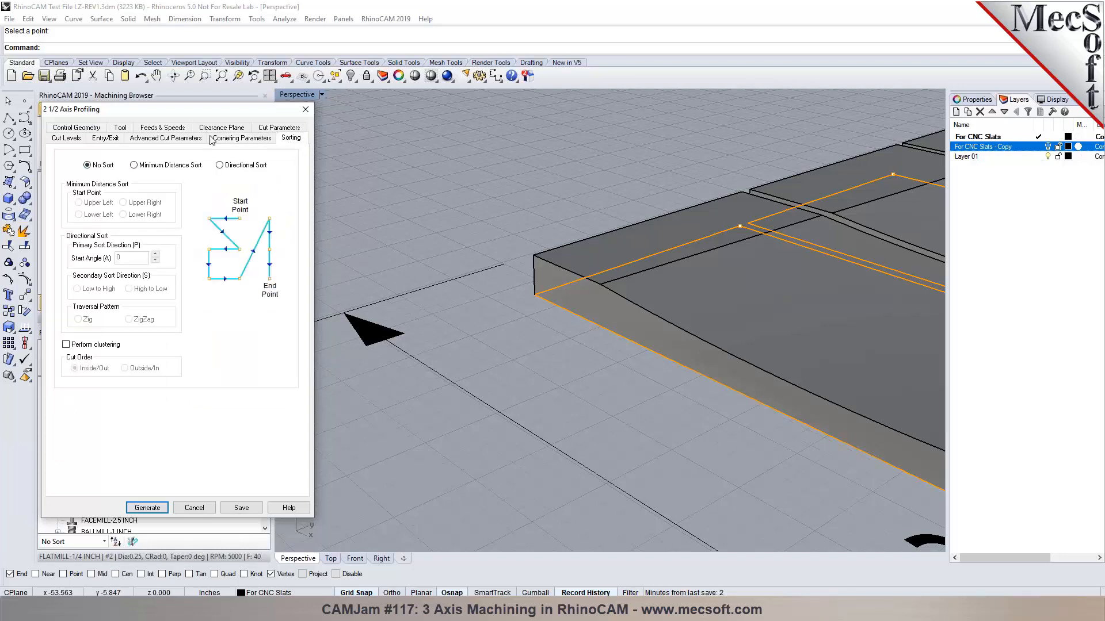
left_click(165, 138)
mouse_move(126, 346)
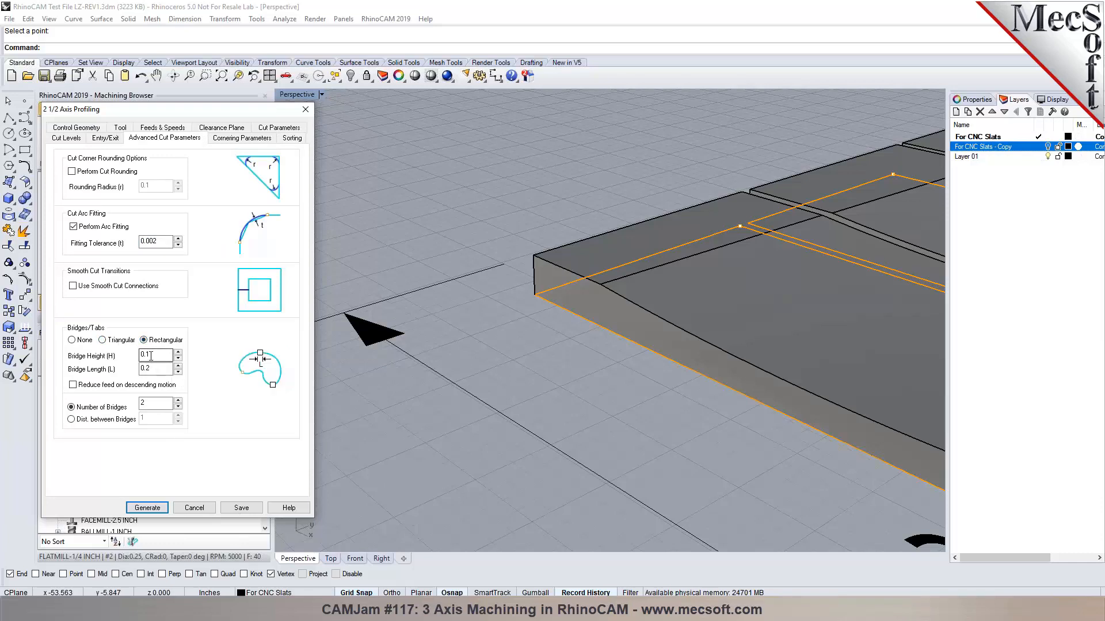
Set bridge height to 0.15, attempt generation, and dismiss the invalid-arguments error.
mouse_move(150, 355)
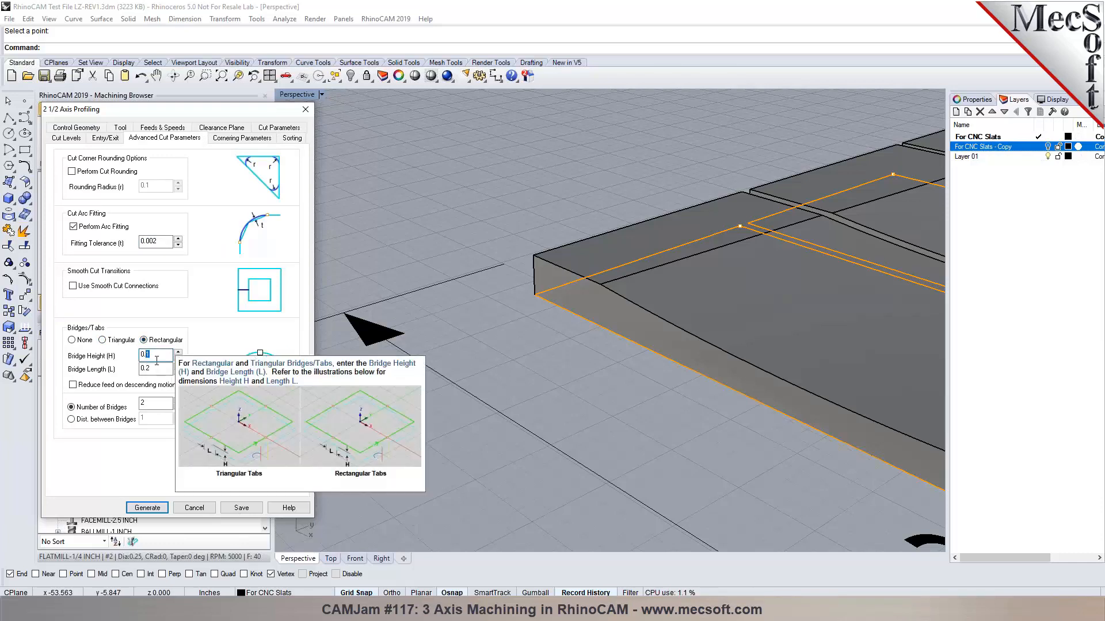
type("15")
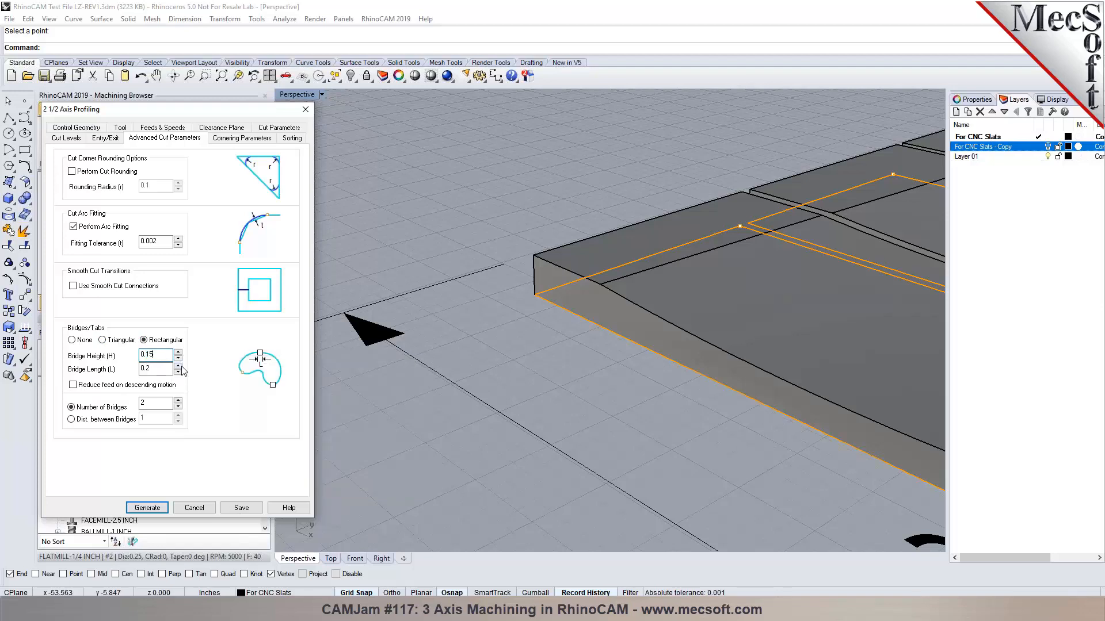
key("Tab")
key("BackSpace")
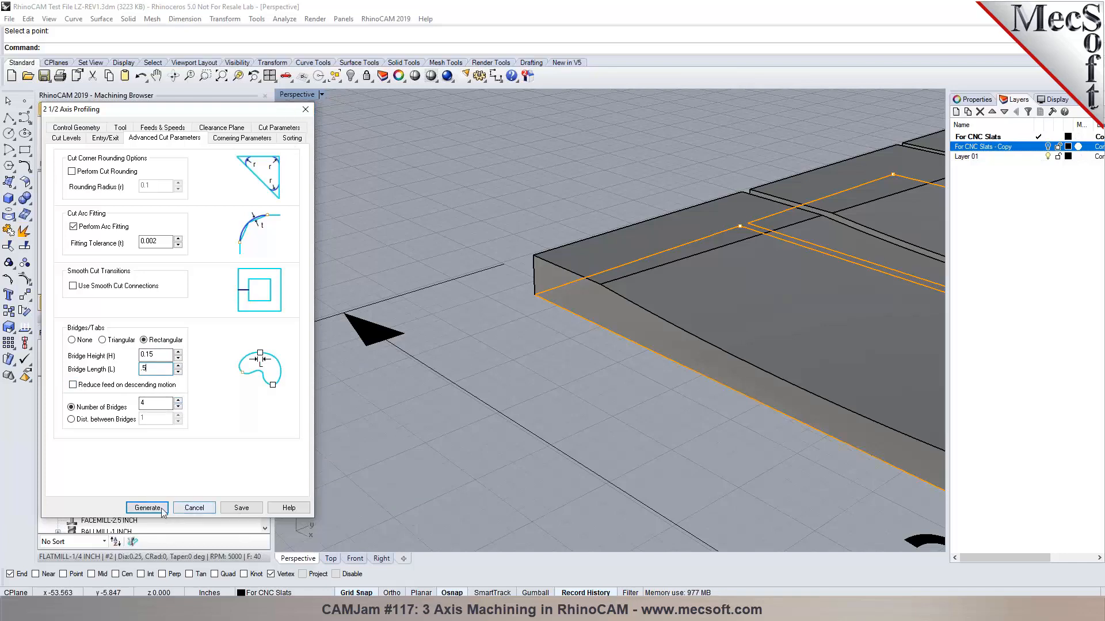
left_click(167, 513)
left_click(626, 344)
left_click(85, 282)
Disable the mid-point start and 3D-model cut-side options, cut inside, and regenerate the toolpath.
double_click(86, 282)
left_click(77, 127)
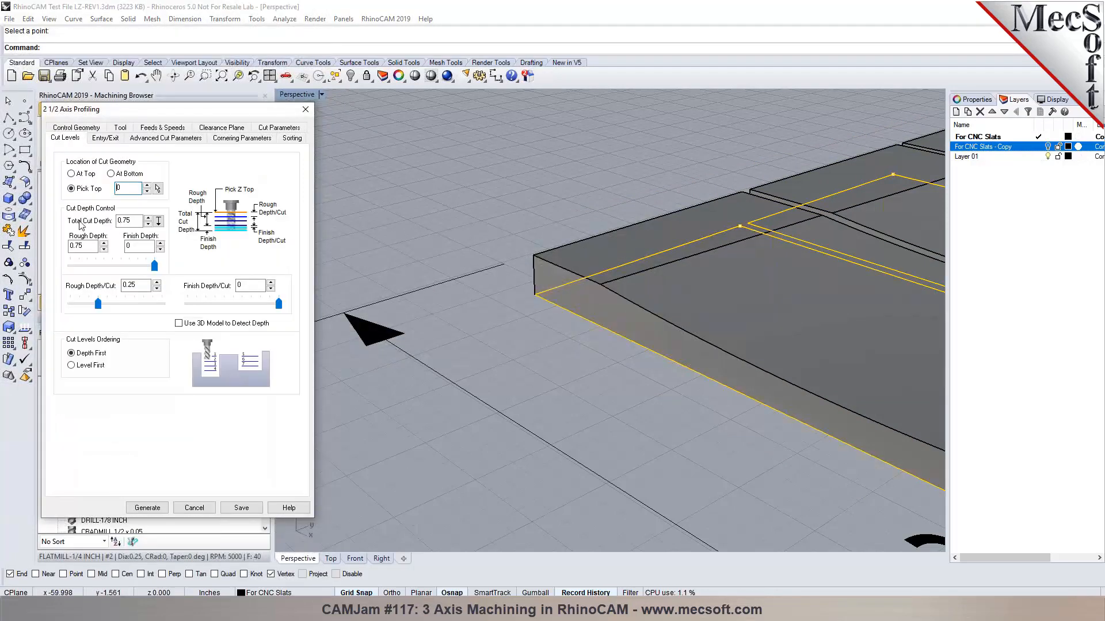
left_click(274, 128)
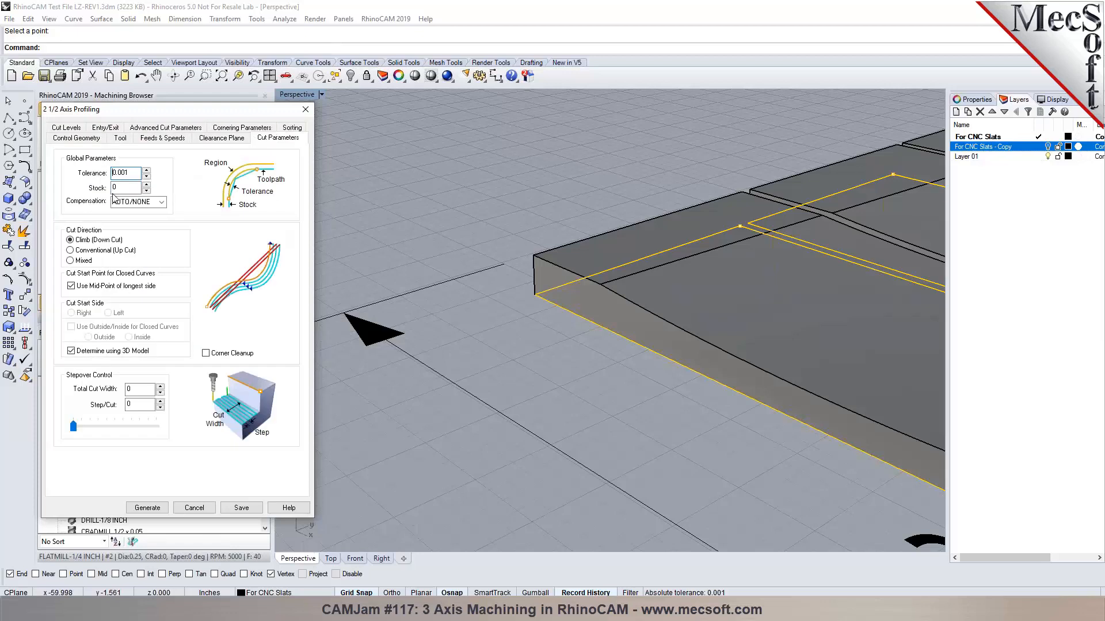
left_click(83, 287)
left_click(71, 350)
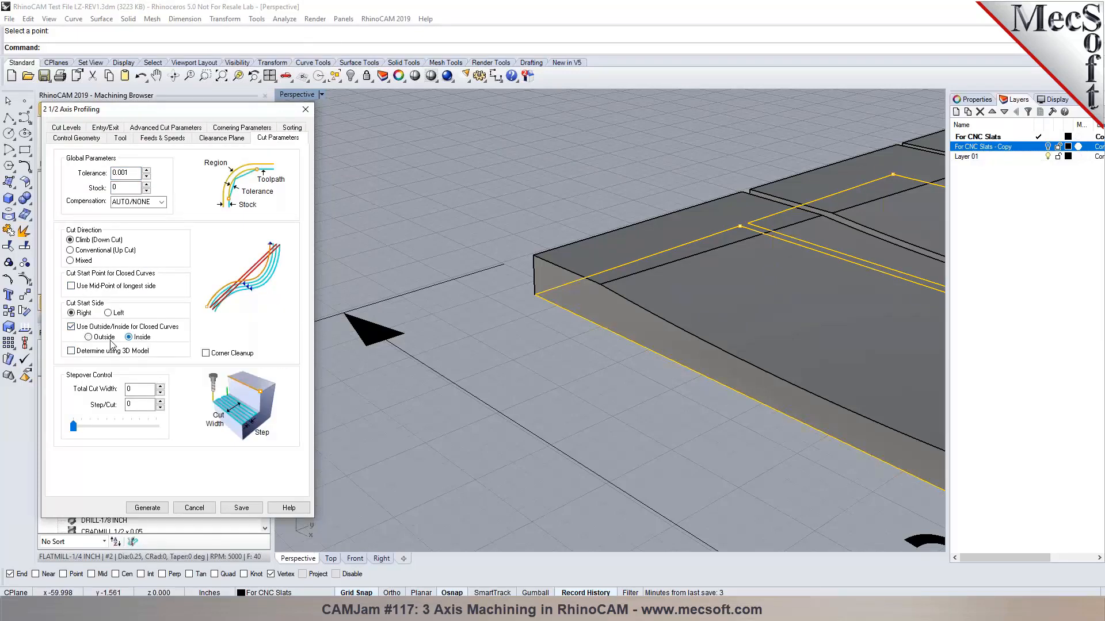
left_click(147, 508)
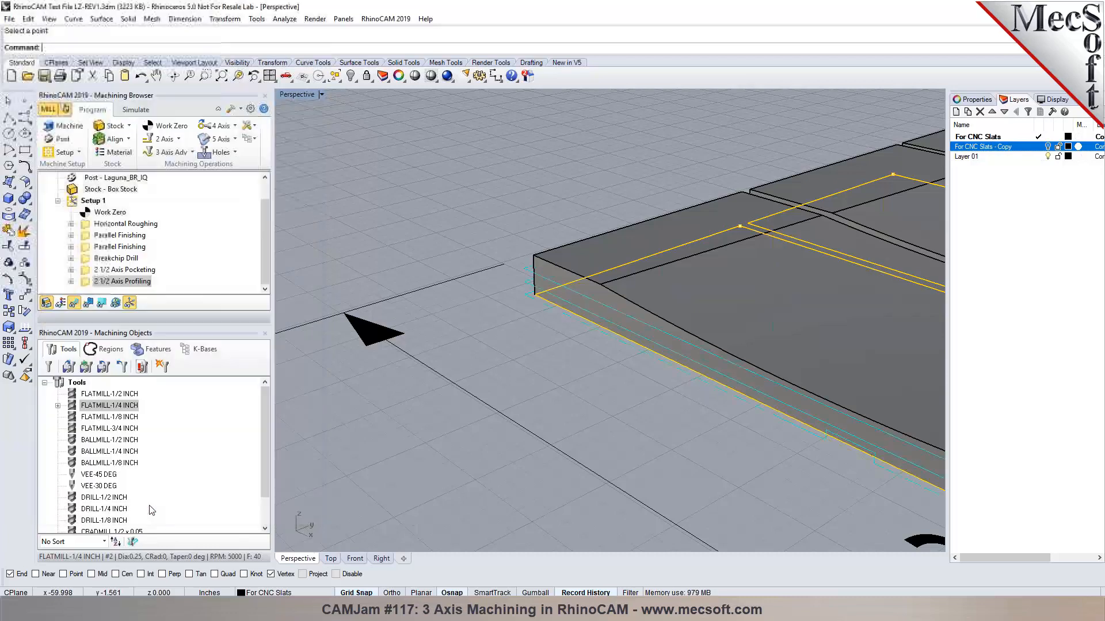
Play the machining simulation, orbiting to a low side view of the stock.
scroll(330, 289, "down", 5)
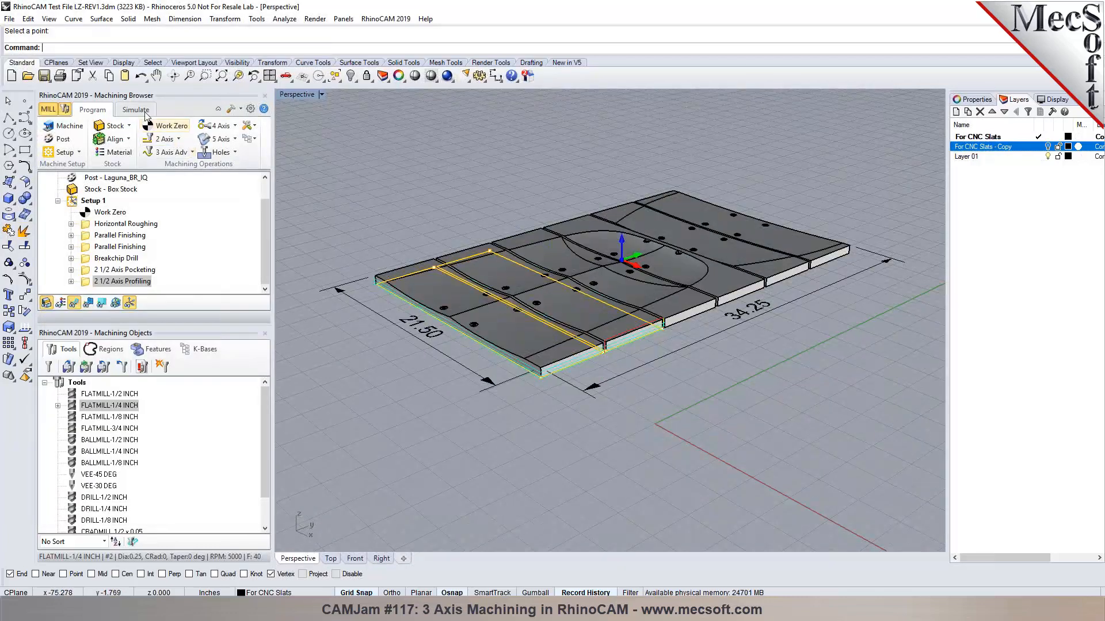
left_click(136, 109)
scroll(540, 253, "up", 5)
right_click_drag(613, 284, 702, 315)
scroll(732, 283, "down", 5)
scroll(380, 191, "up", 5)
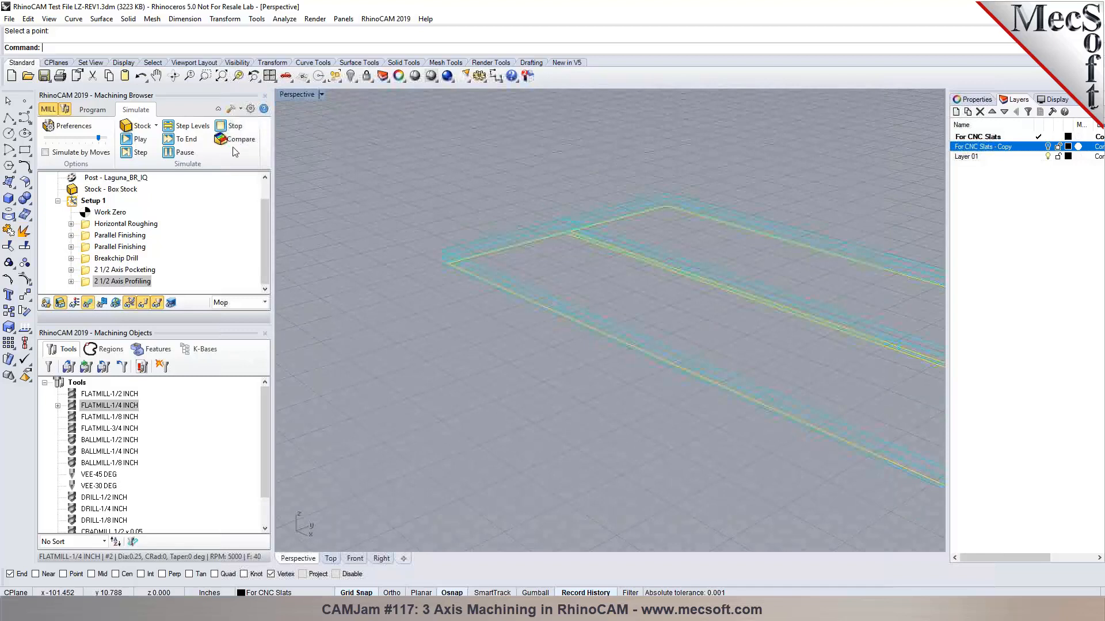
left_click(134, 140)
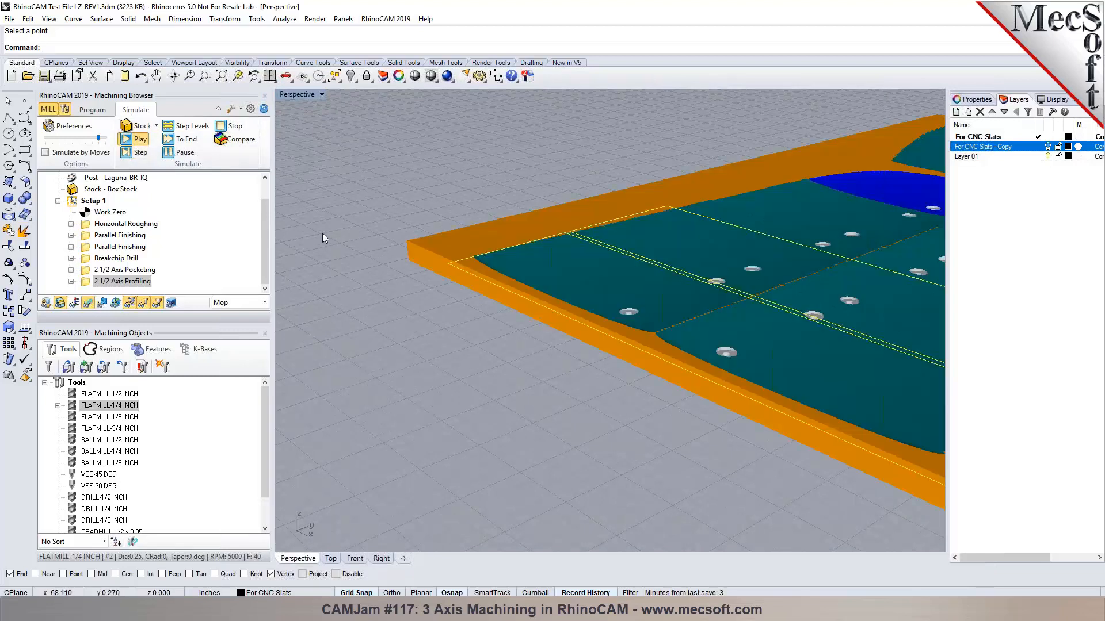
scroll(323, 233, "down", 3)
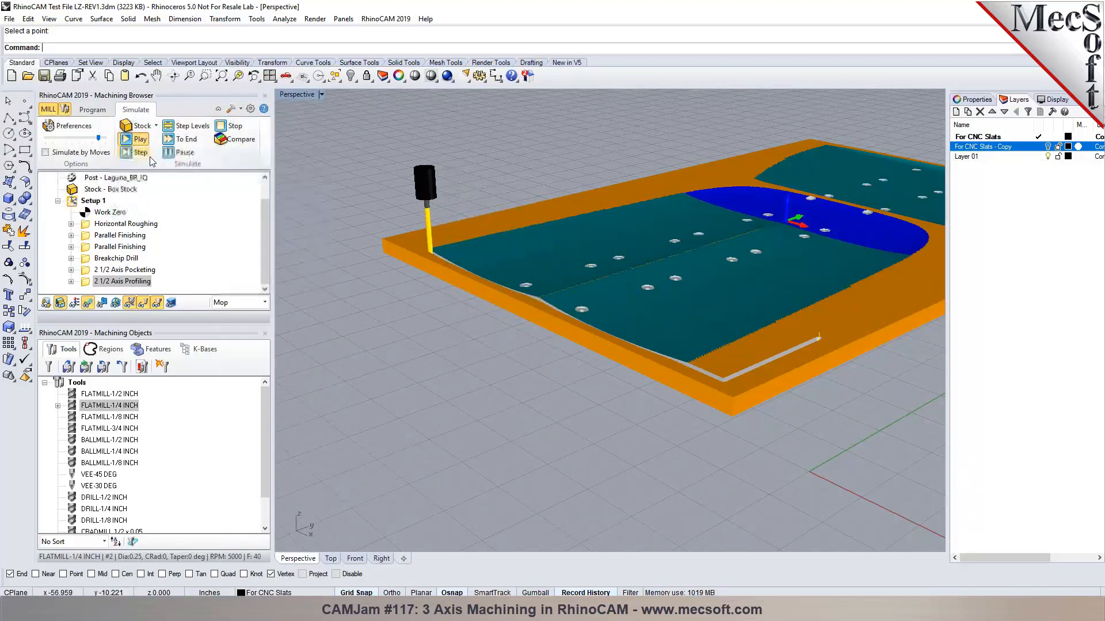
right_click_drag(574, 376, 578, 302)
Jump the simulation to its end and orbit to inspect the profiled grooves.
left_click(177, 139)
right_click_drag(581, 429, 543, 373)
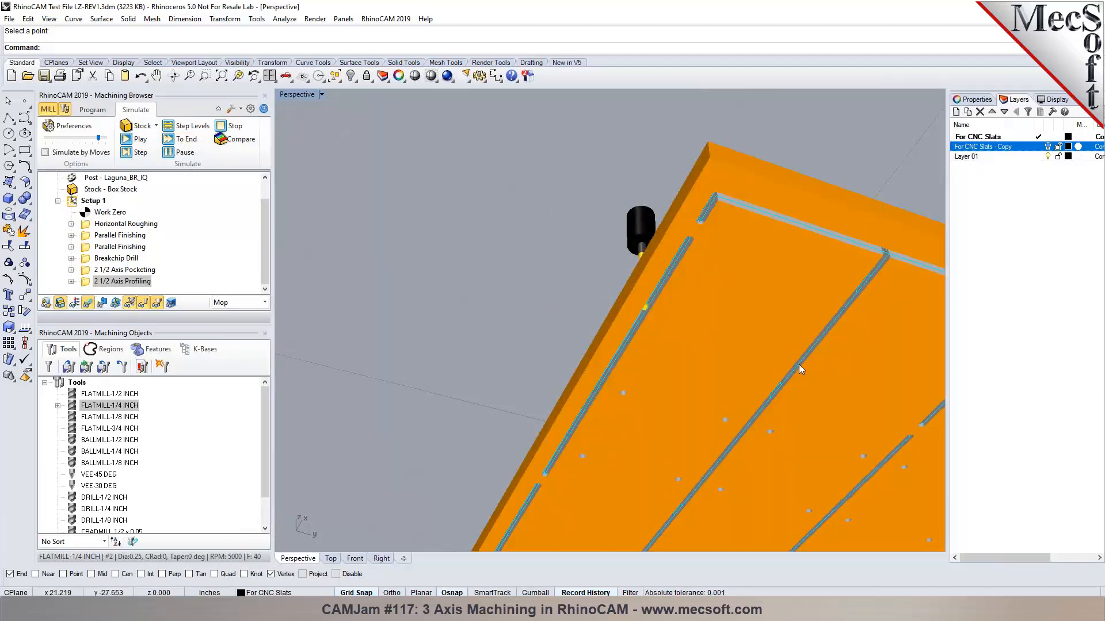
scroll(796, 311, "up", 10)
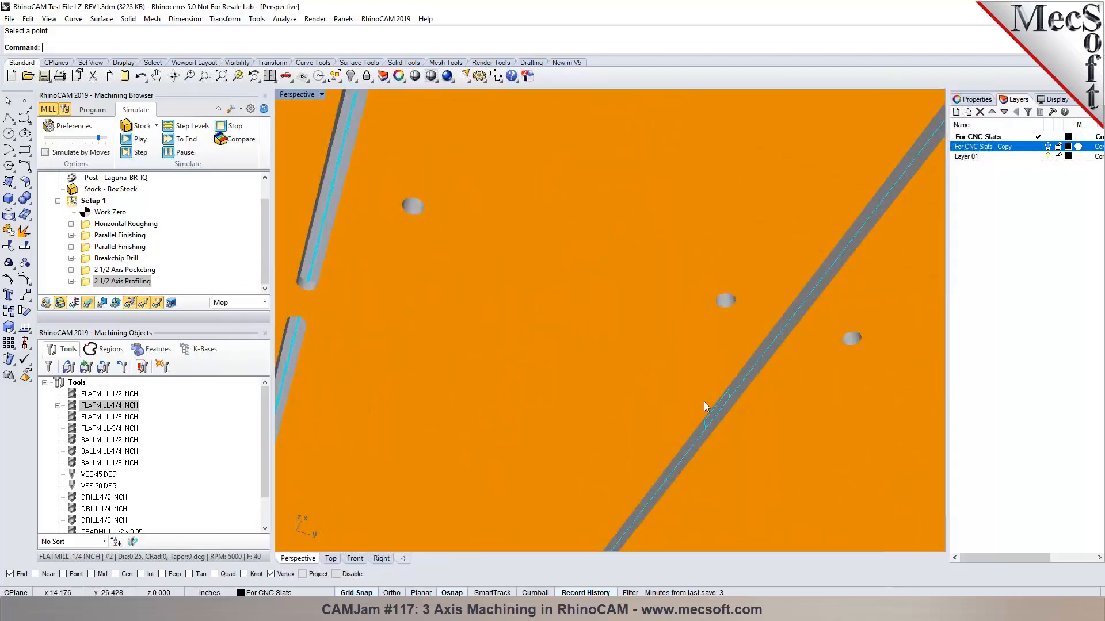
scroll(672, 413, "down", 10)
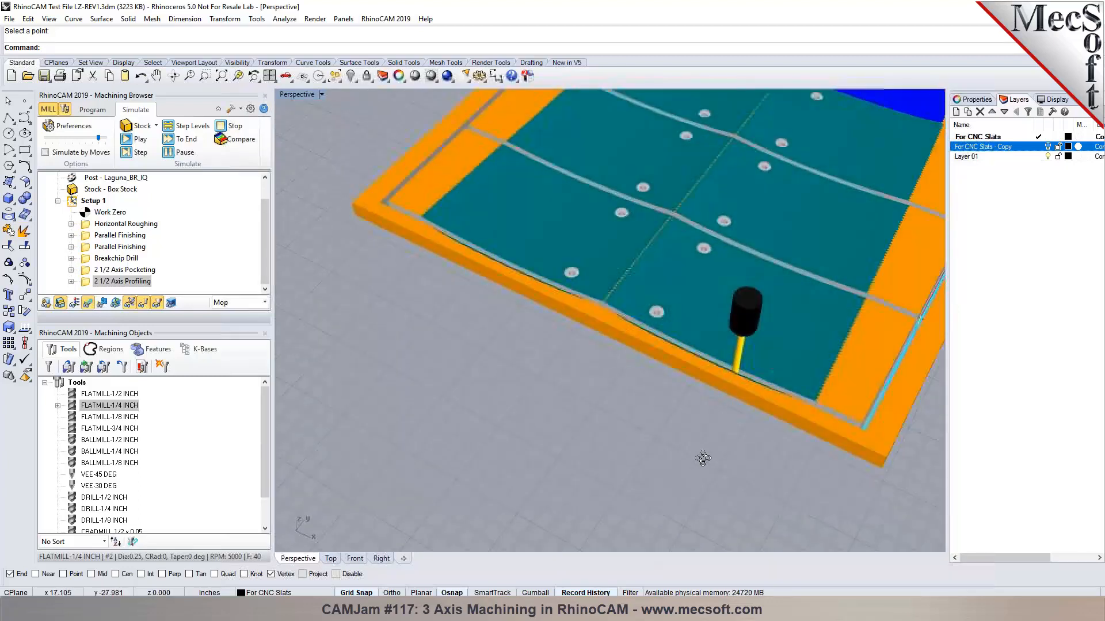
scroll(468, 247, "up", 10)
right_click_drag(596, 318, 546, 394)
scroll(417, 258, "down", 10)
scroll(588, 322, "up", 4)
scroll(611, 327, "down", 1)
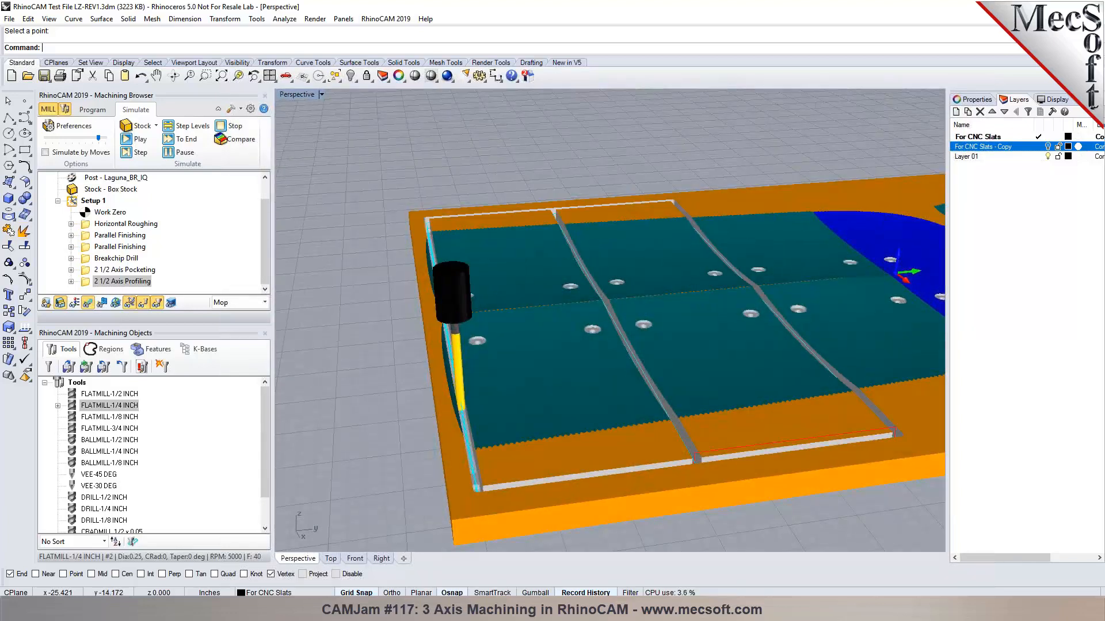
Return to Program mode and show the Machining Regions list.
left_click(100, 115)
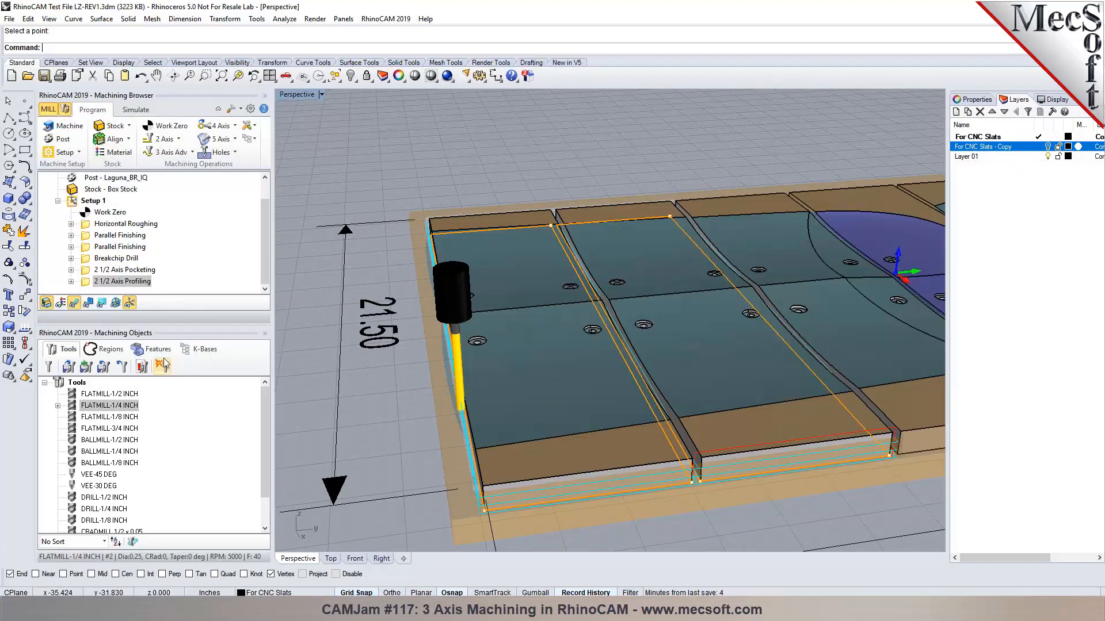
left_click(105, 348)
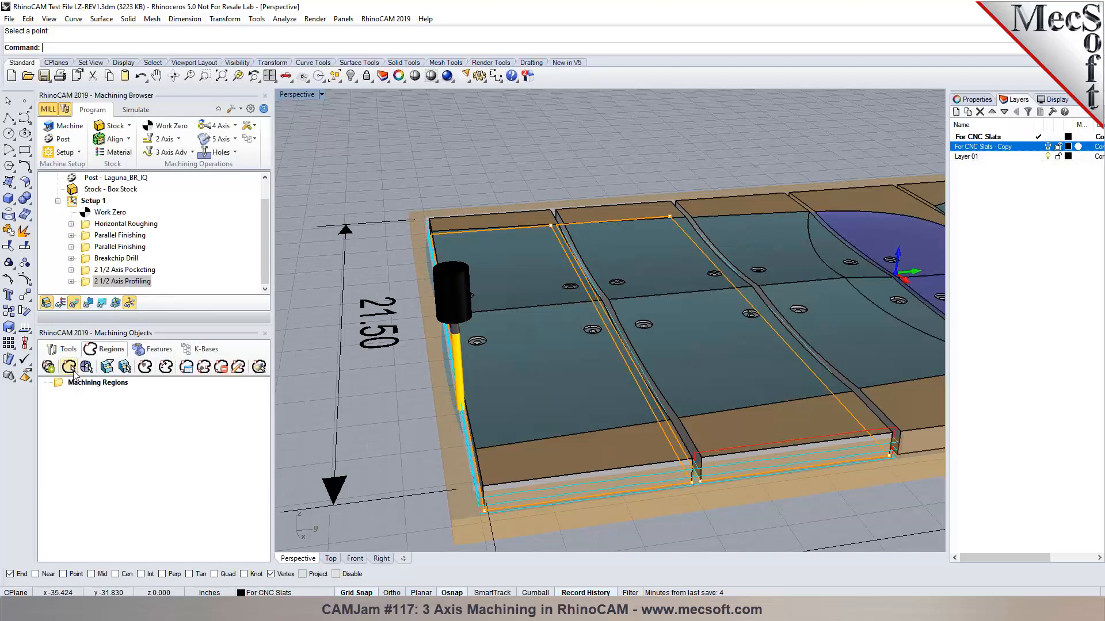
scroll(101, 199, "up", 1)
left_click(102, 181)
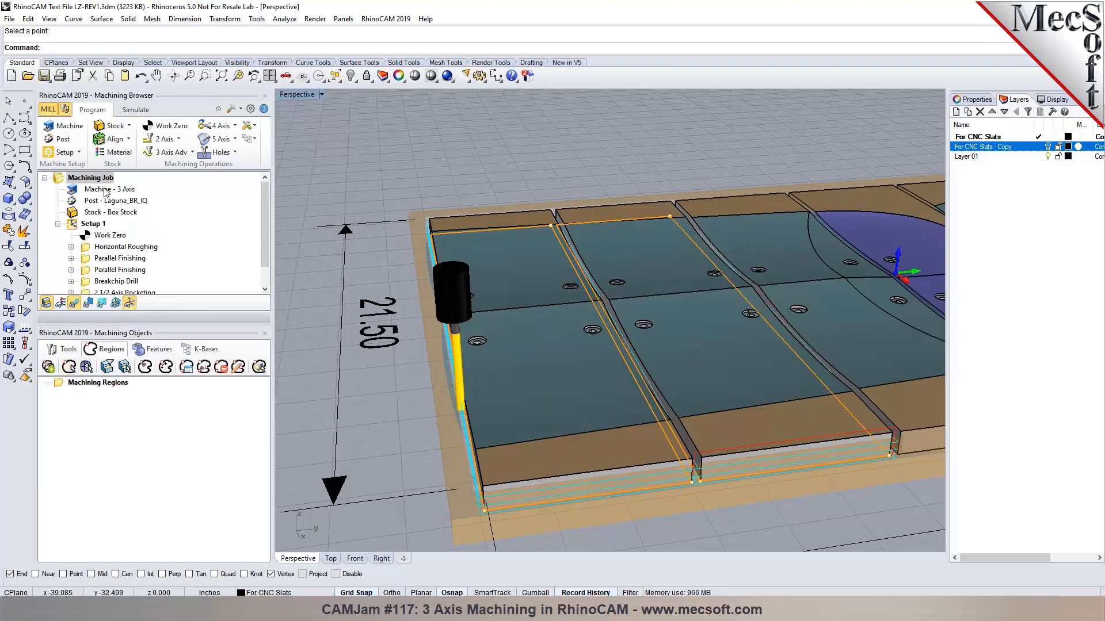
right_click_drag(622, 424, 635, 325)
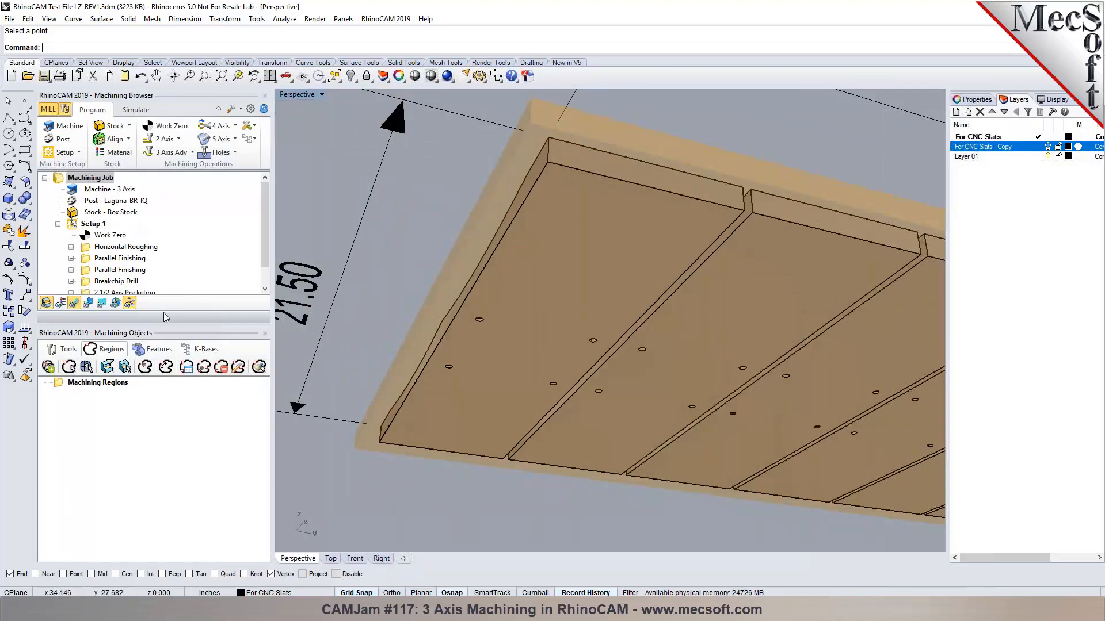
Pick the first two slats' top, side and bottom edges as Curve Regions 1 and 2.
left_click(69, 367)
left_click(582, 172)
left_click(544, 174)
left_click(433, 454)
left_click(802, 227)
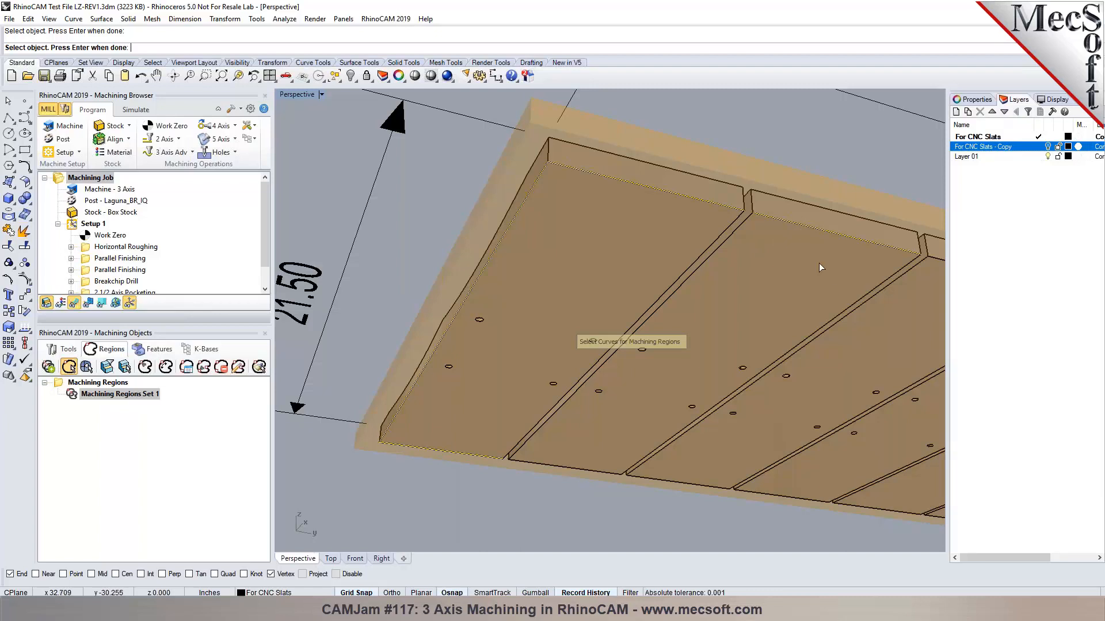
left_click(842, 318)
left_click(604, 475)
key("Return")
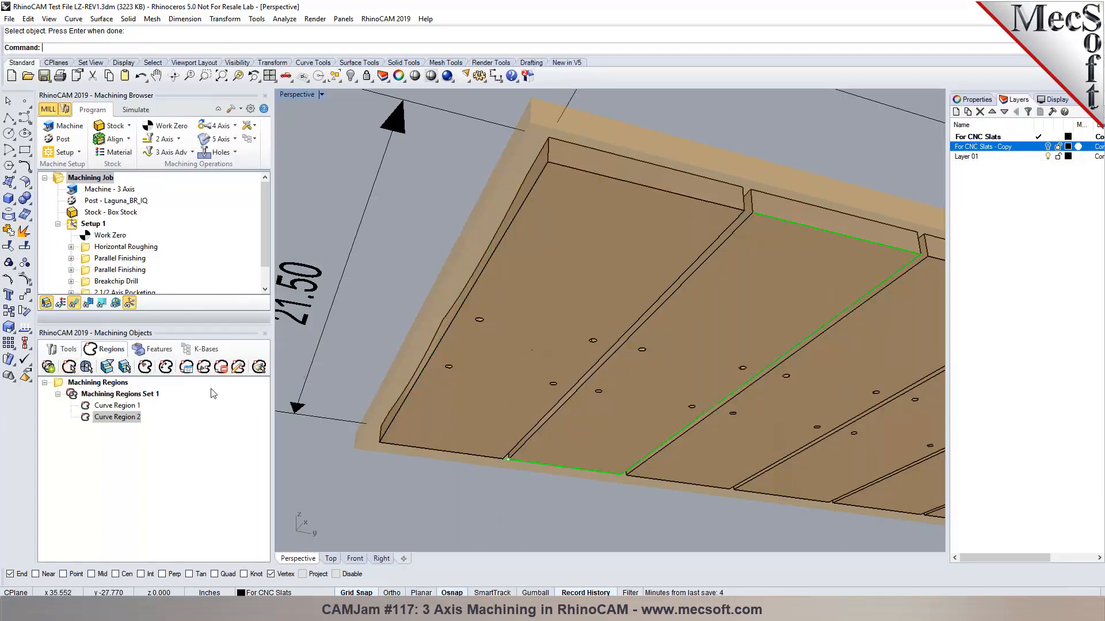
Highlight Curve Region 1 and switch to the Top view.
left_click(129, 406)
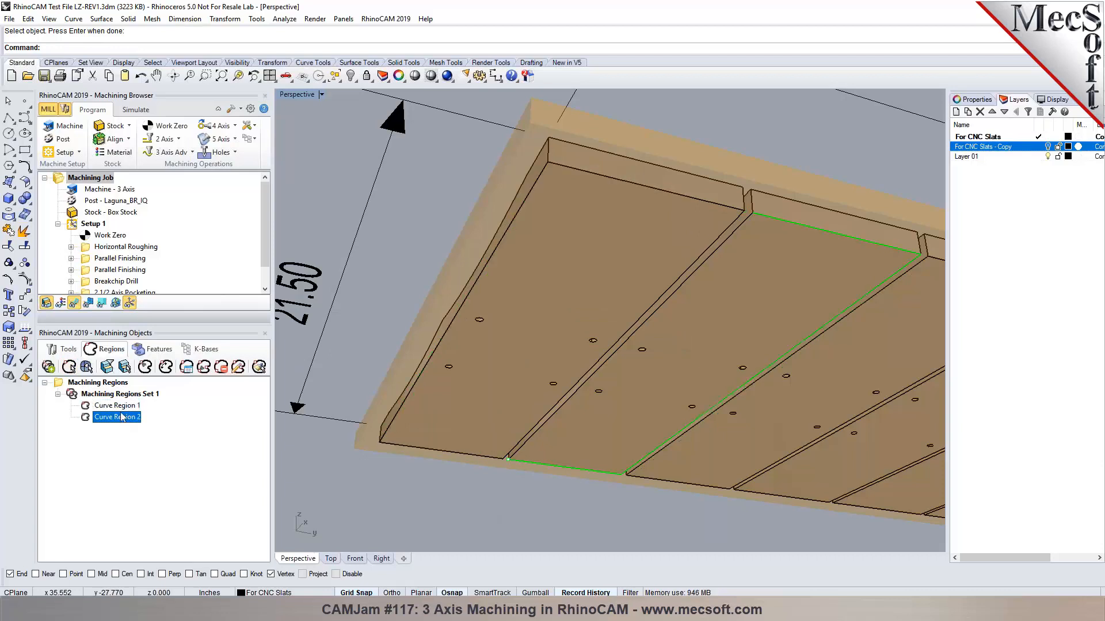
right_click_drag(634, 306, 641, 397)
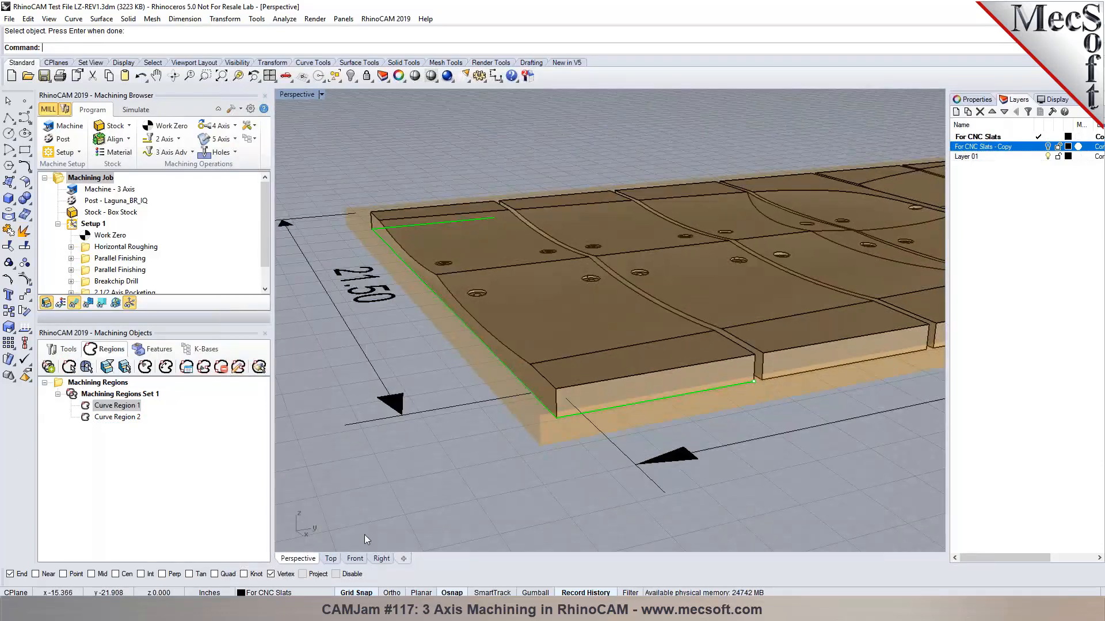
left_click(331, 559)
scroll(610, 519, "up", 5)
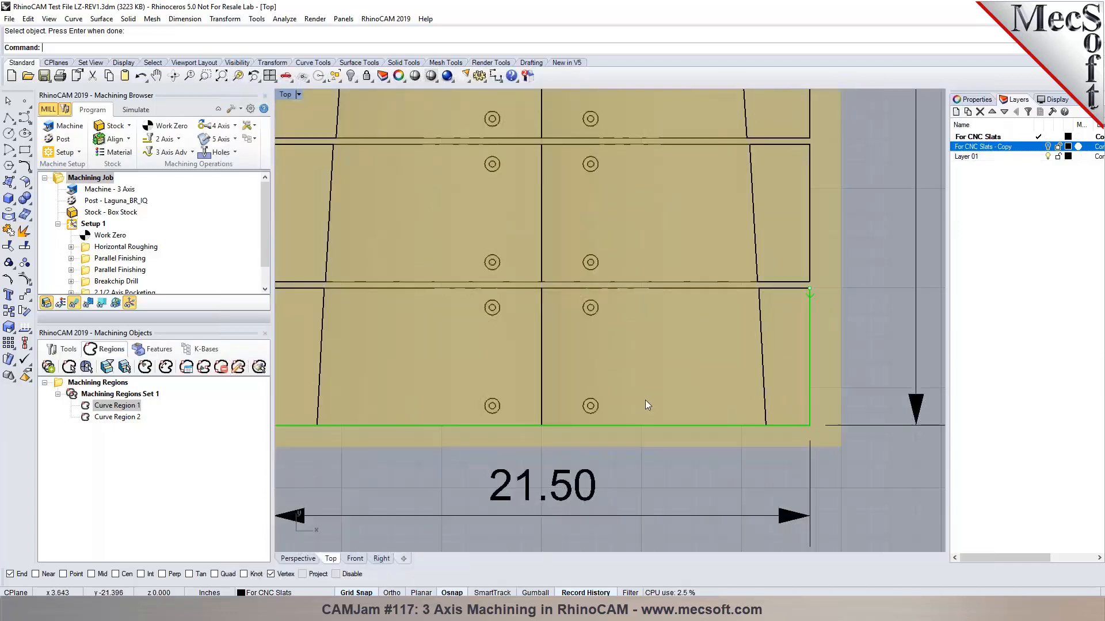
Manually place bridge points at the right, bottom and left edge midpoints, snapping to midpoints.
left_click(204, 368)
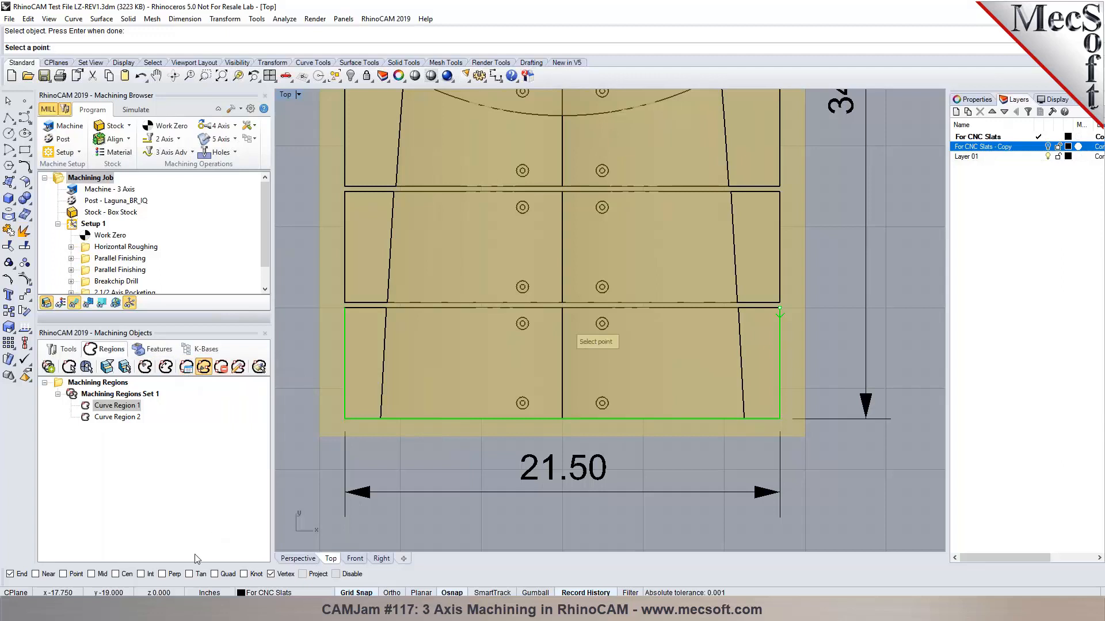
right_click(101, 574)
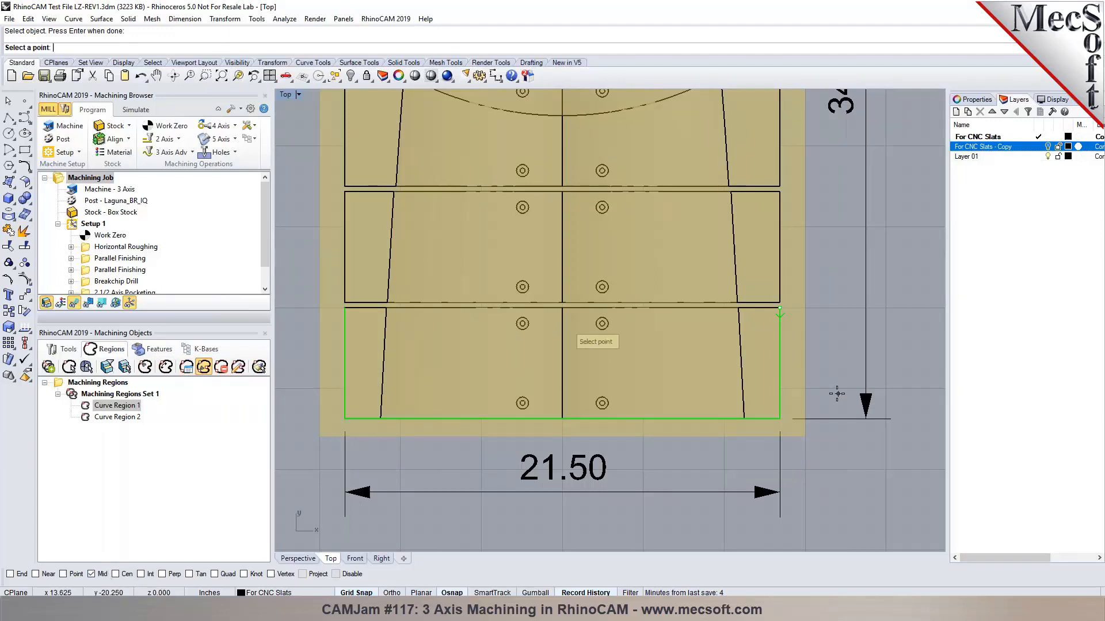
left_click(781, 357)
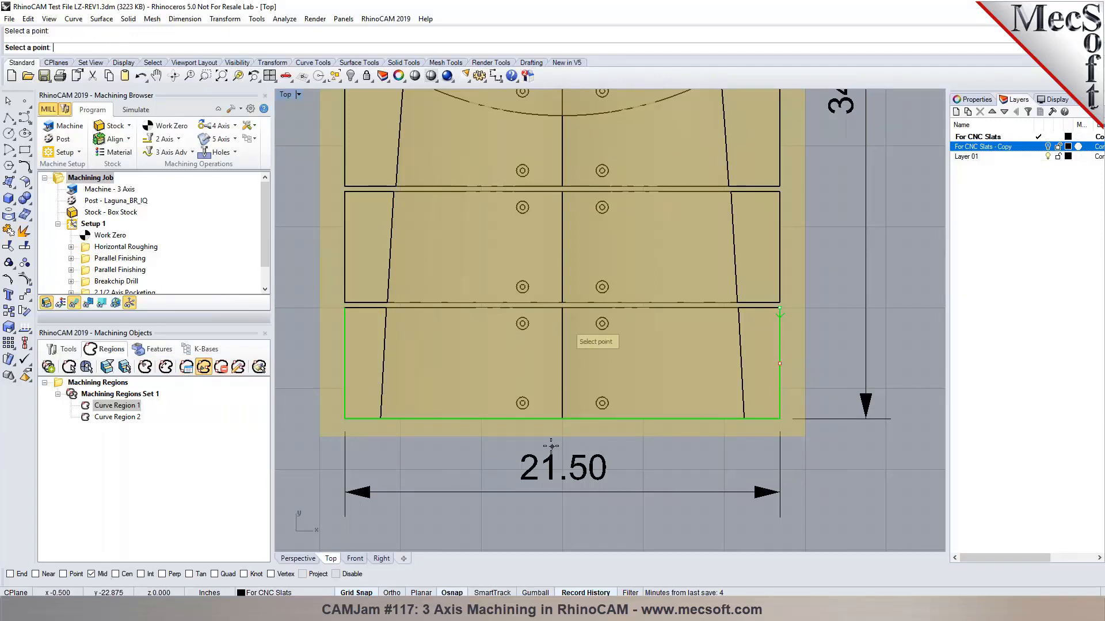
left_click(561, 421)
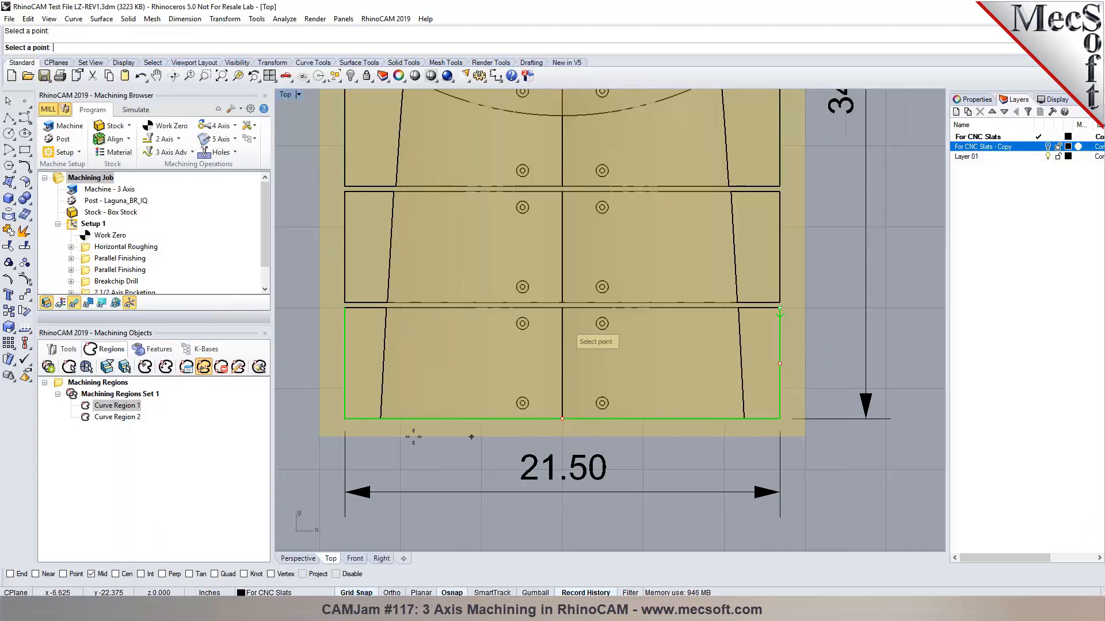
left_click(345, 363)
key("Return")
Add bridge points at the top and right edge midpoints of Curve Region 2.
left_click(116, 418)
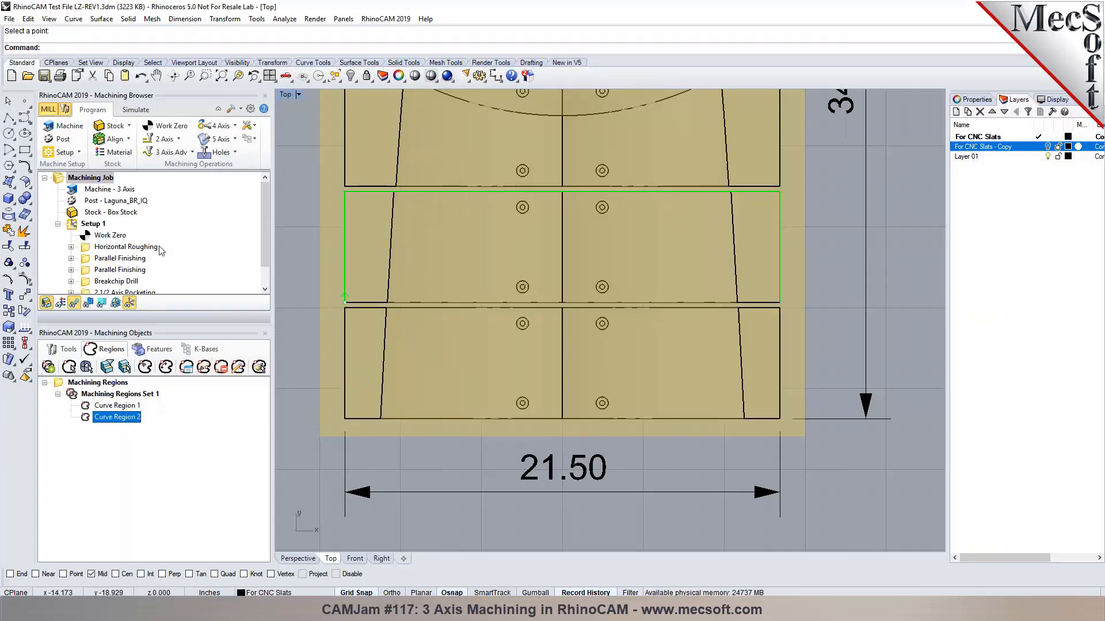
left_click(202, 368)
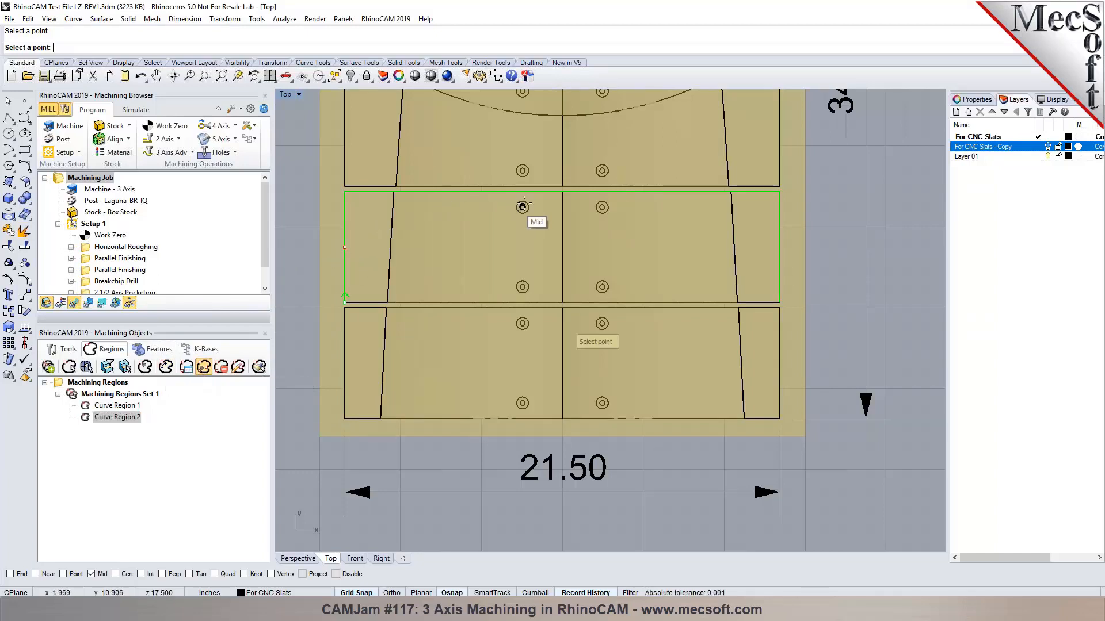
left_click(562, 192)
left_click(781, 248)
key("Return")
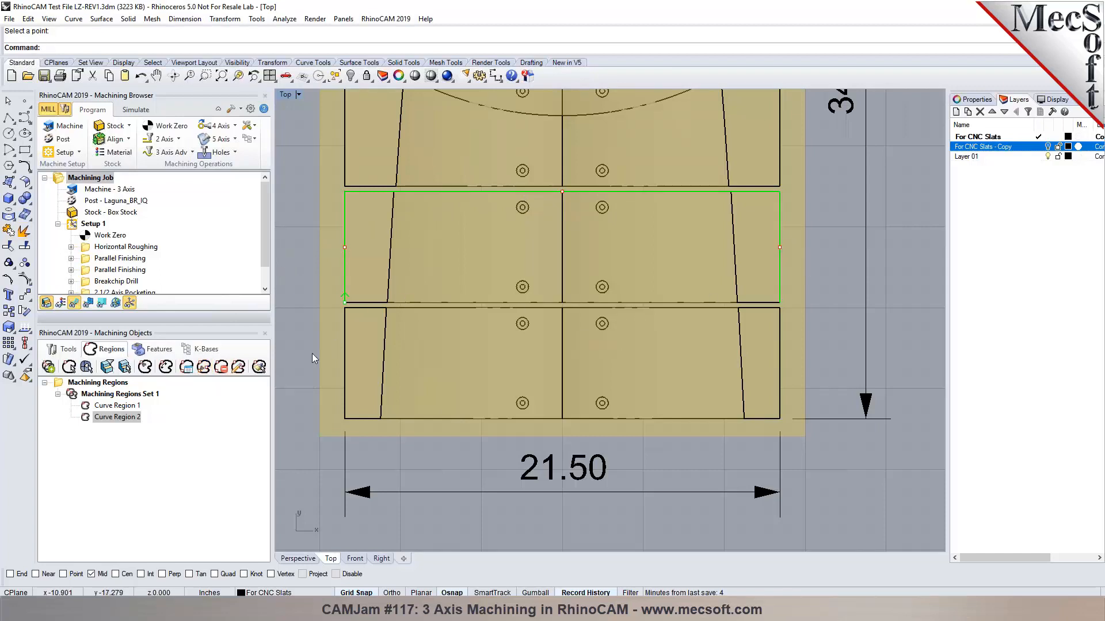
Edit Curve Region 2's bridge points, moving the top-edge bridge further along that edge.
left_click(90, 419)
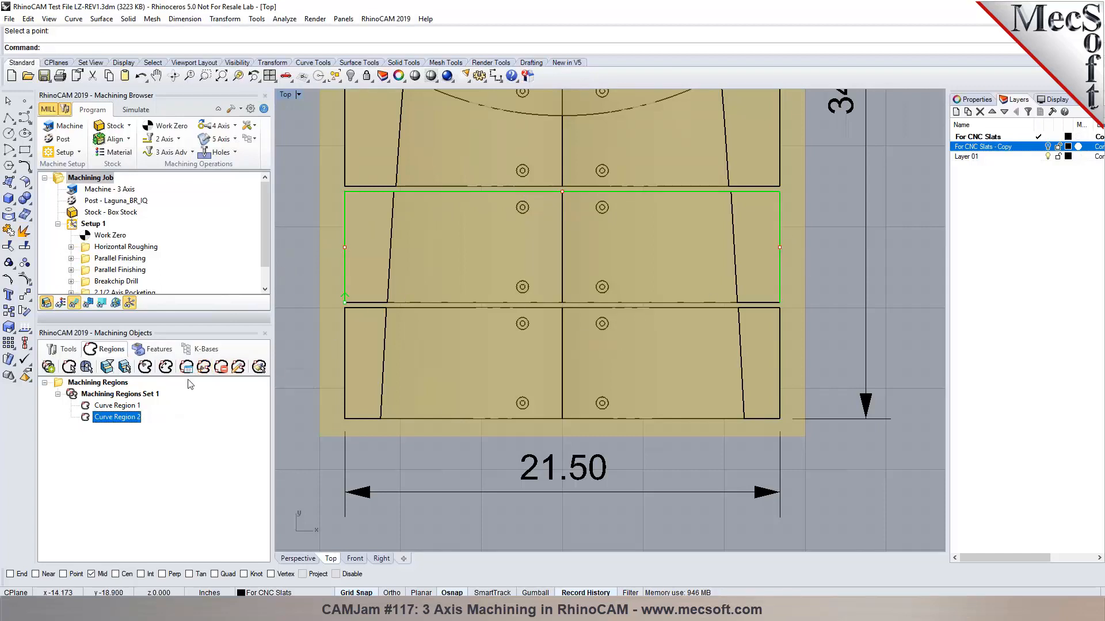
left_click(238, 369)
left_click(561, 192)
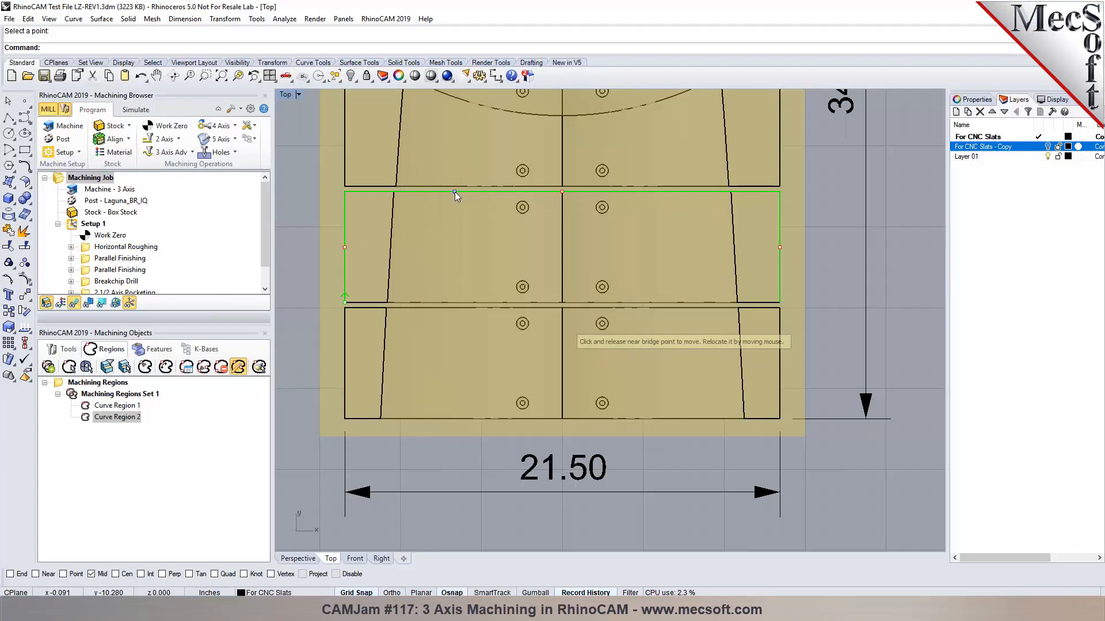
left_click(453, 193)
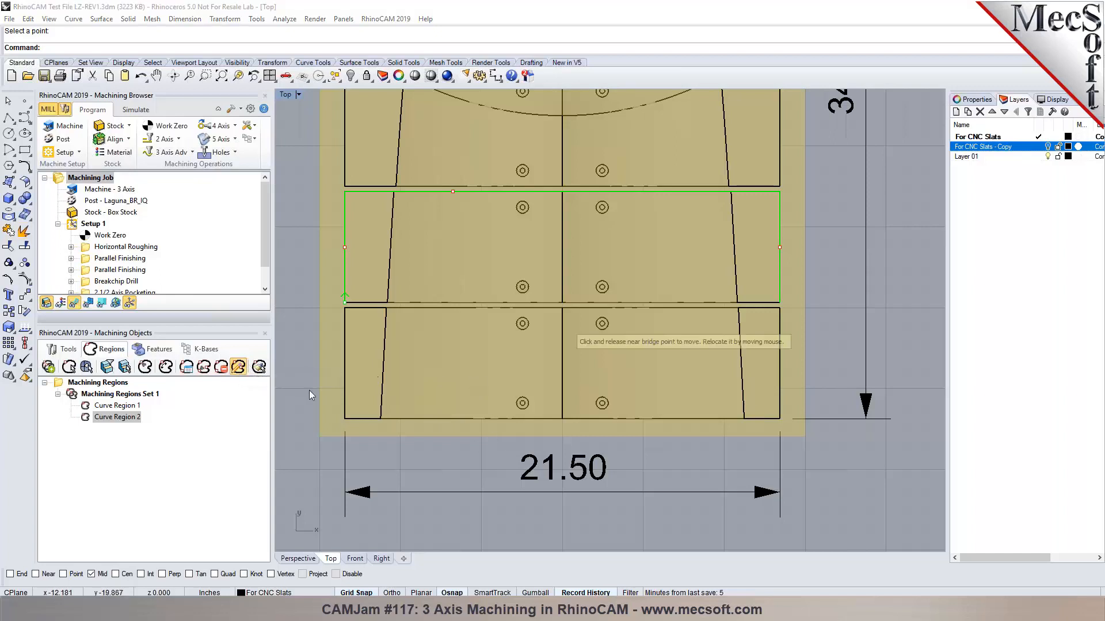
right_click(288, 390)
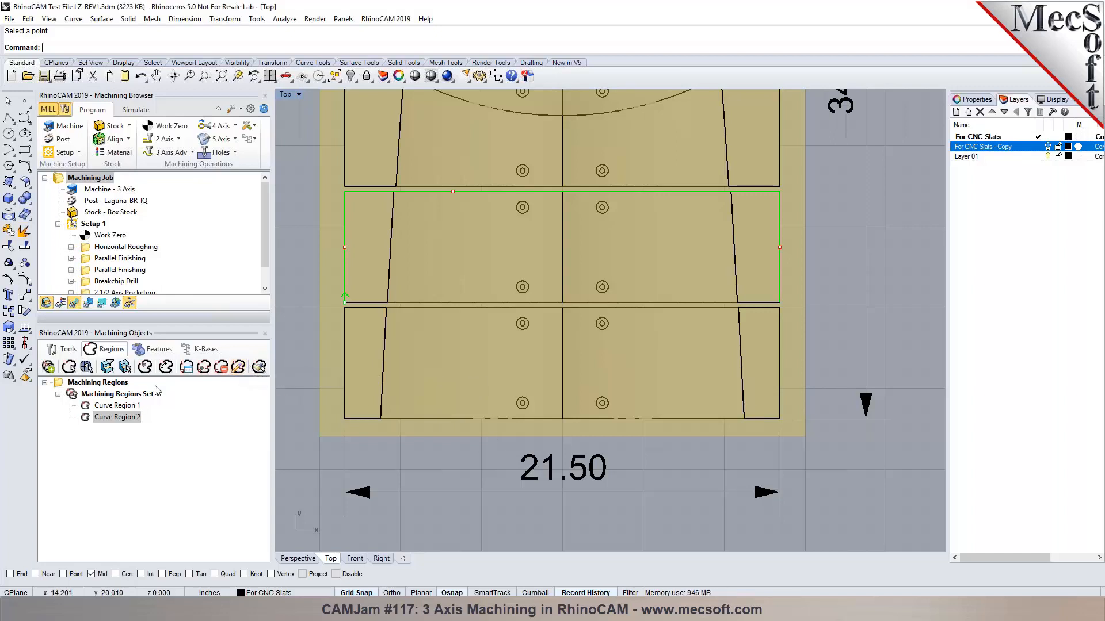
Manually add a new bridge point on Curve Region 2's top edge, then view in Perspective.
left_click(203, 368)
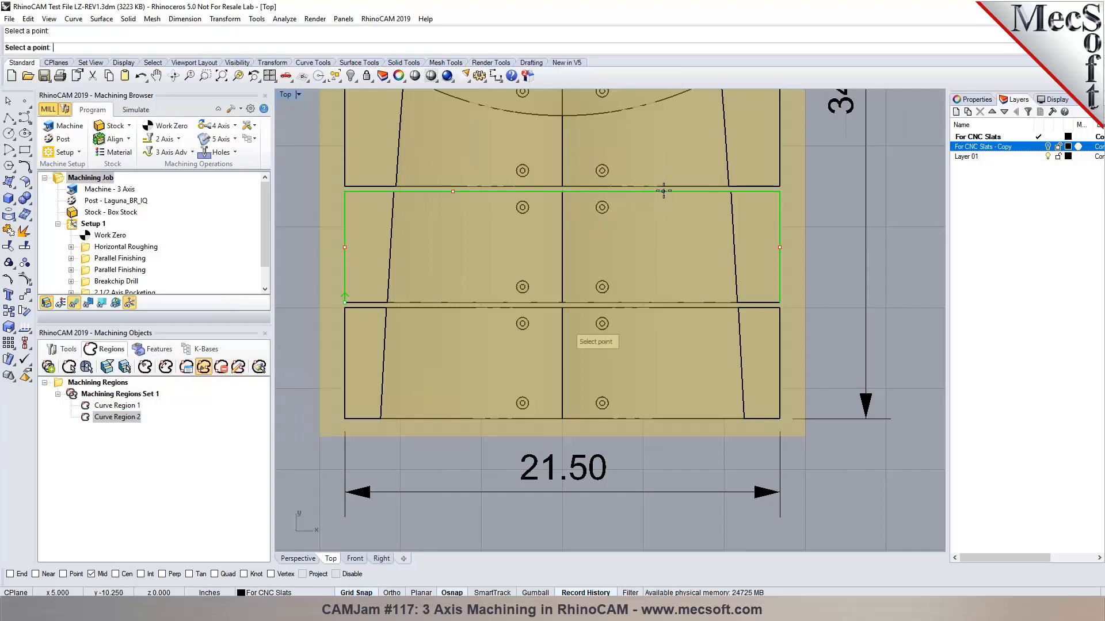
left_click(663, 192)
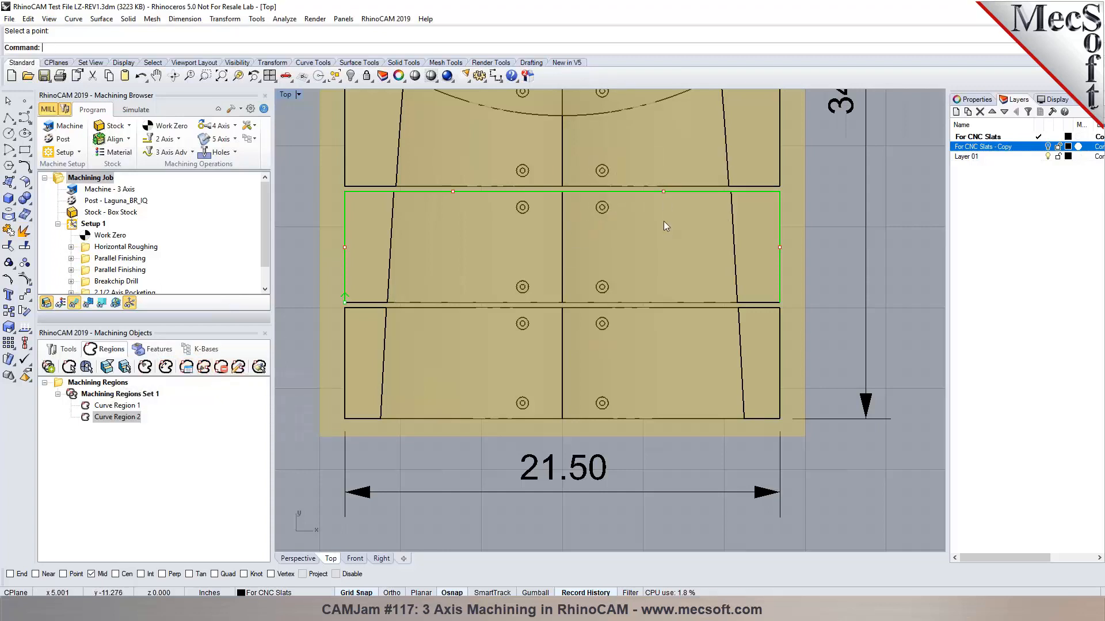
left_click(299, 558)
scroll(121, 262, "down", 1)
Replace the profiling's eight drive regions with Curve Regions 1 and 2 from Machining Regions Set 1.
left_click(87, 284)
double_click(88, 282)
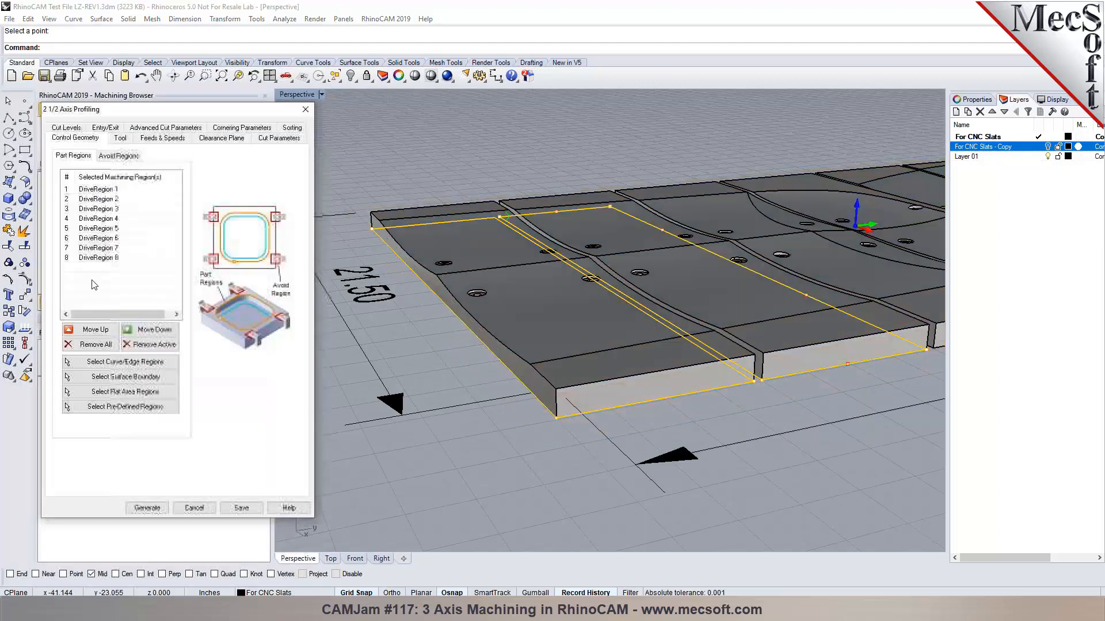
left_click(100, 347)
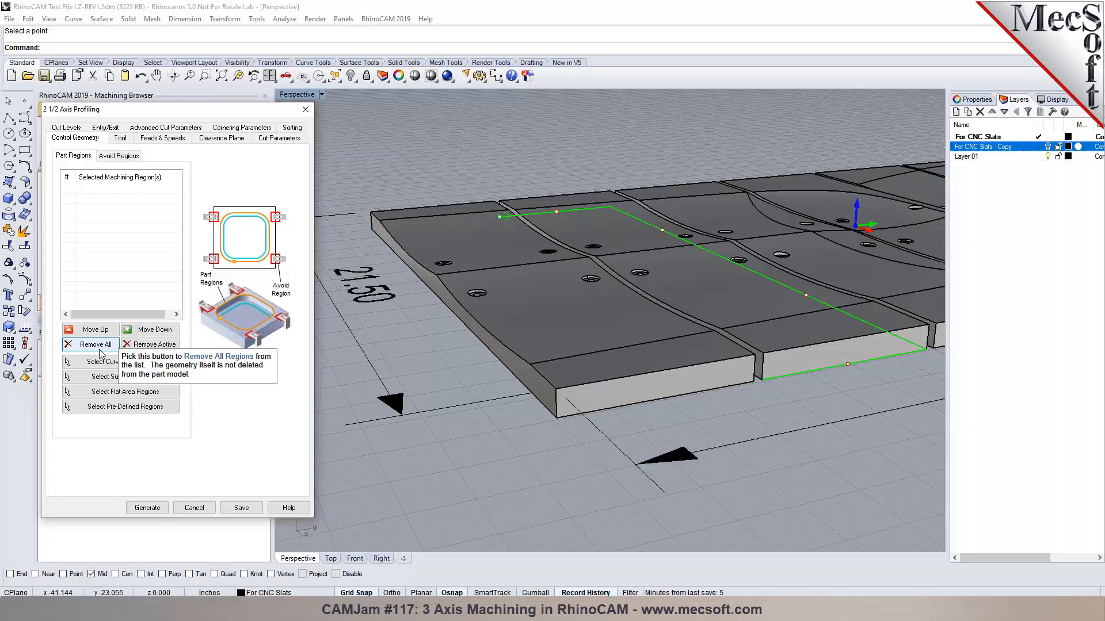
left_click(132, 407)
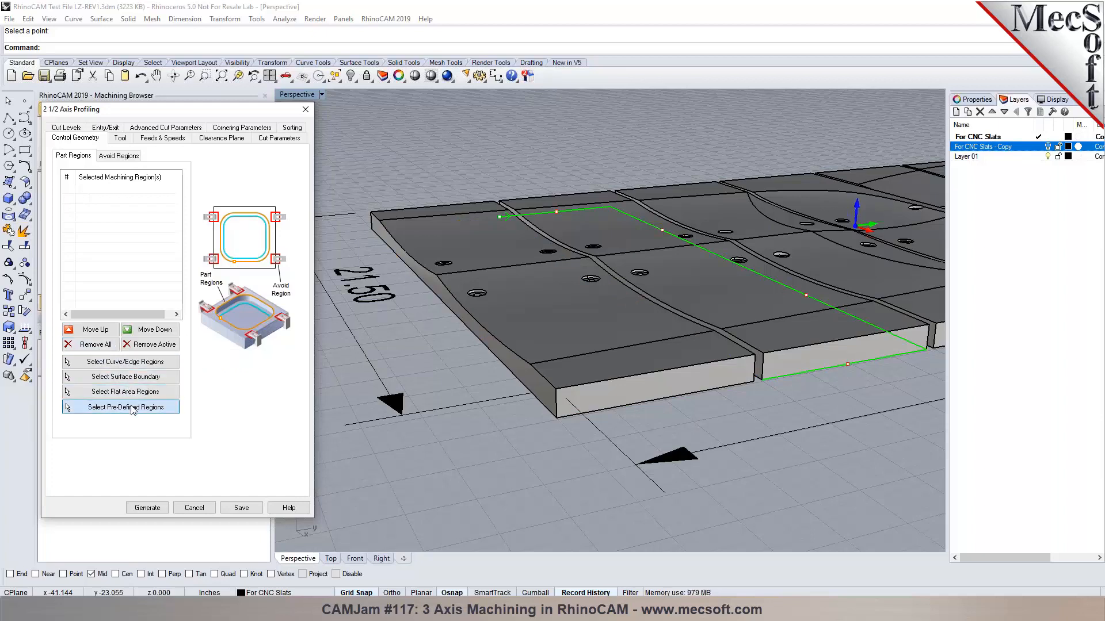
left_click(161, 227)
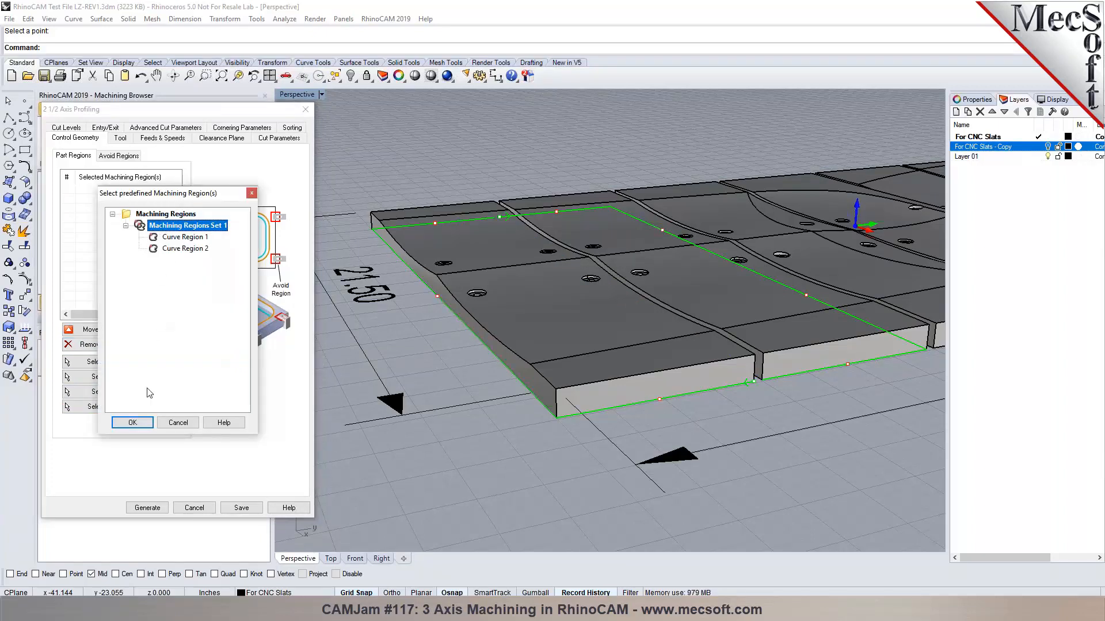
left_click(135, 424)
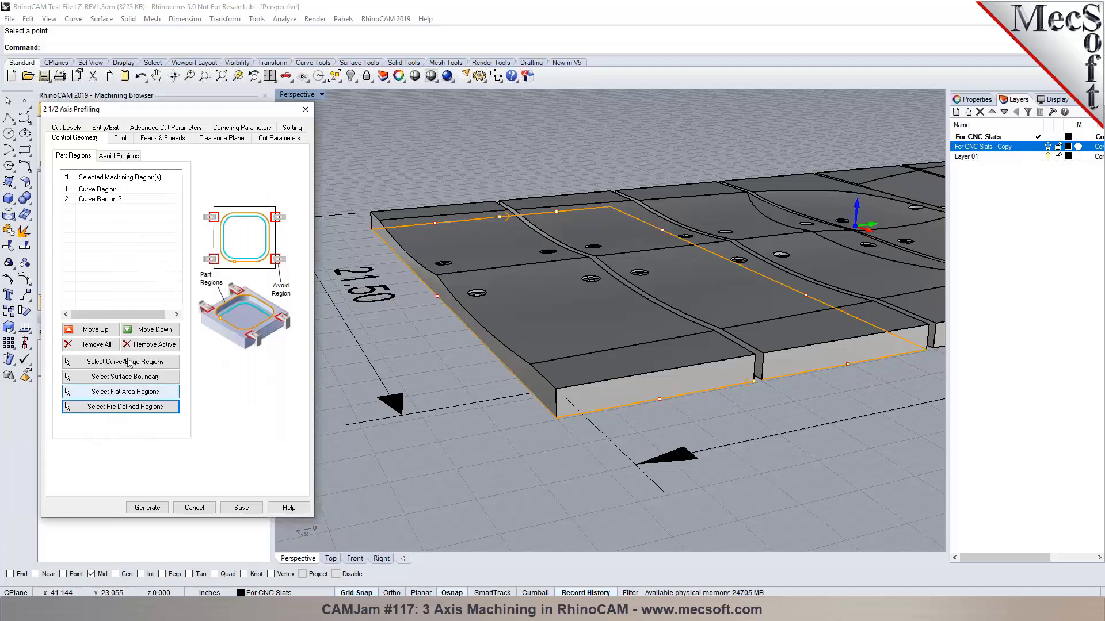
Let the 3D model determine the cut side and generate the profiling toolpath.
left_click(67, 129)
left_click(278, 128)
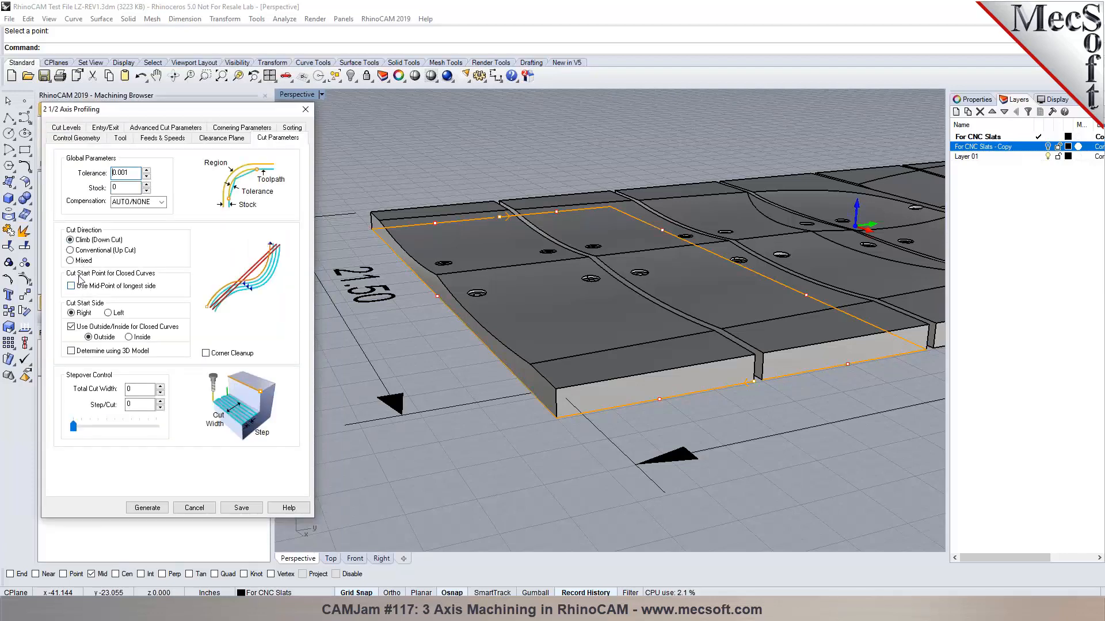
left_click(71, 351)
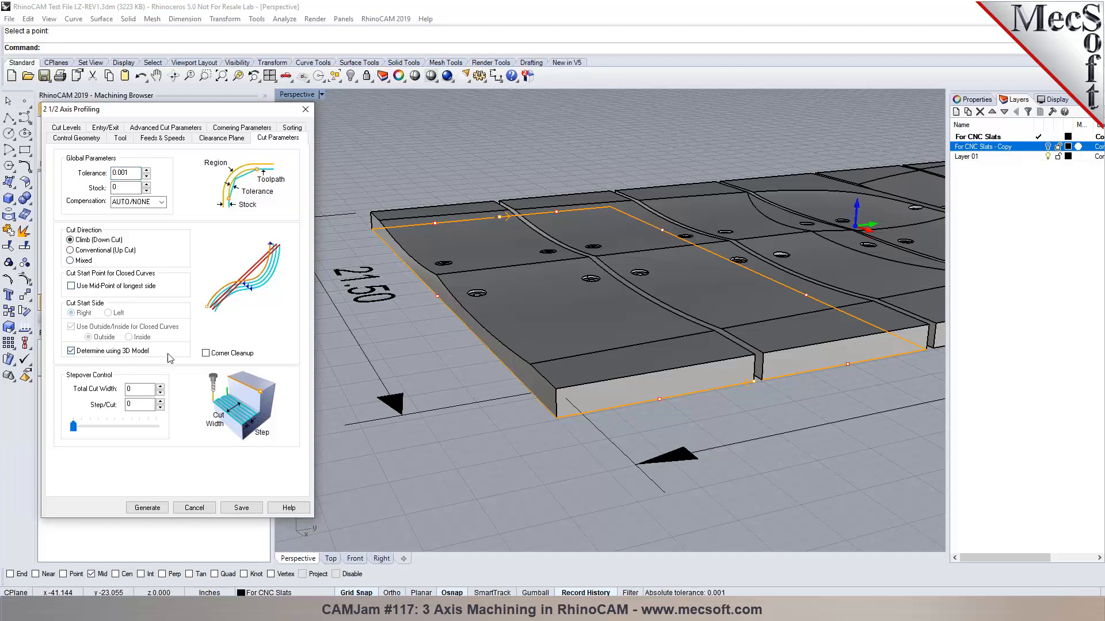
left_click(147, 510)
left_click(634, 343)
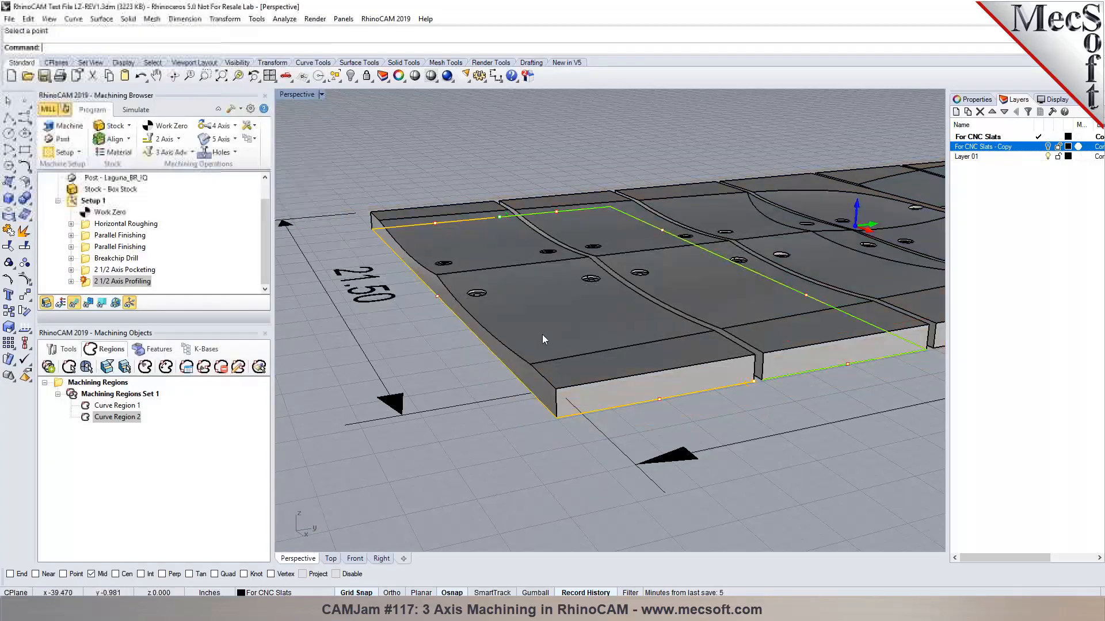
Turn off model-determined cut side and regenerate the profiling toolpath.
double_click(86, 282)
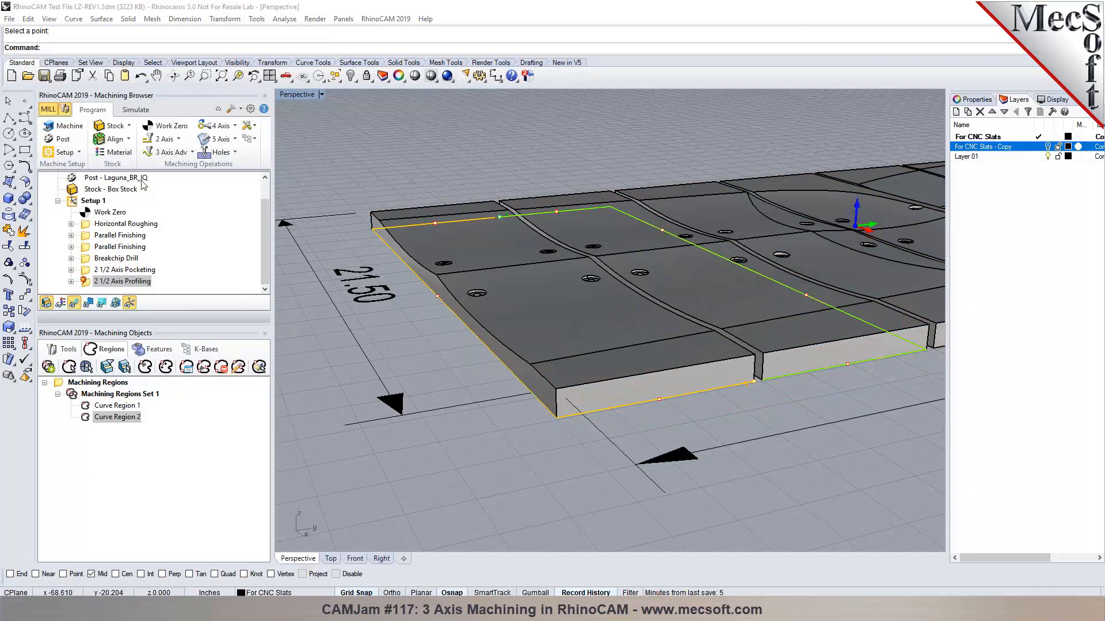
left_click(65, 138)
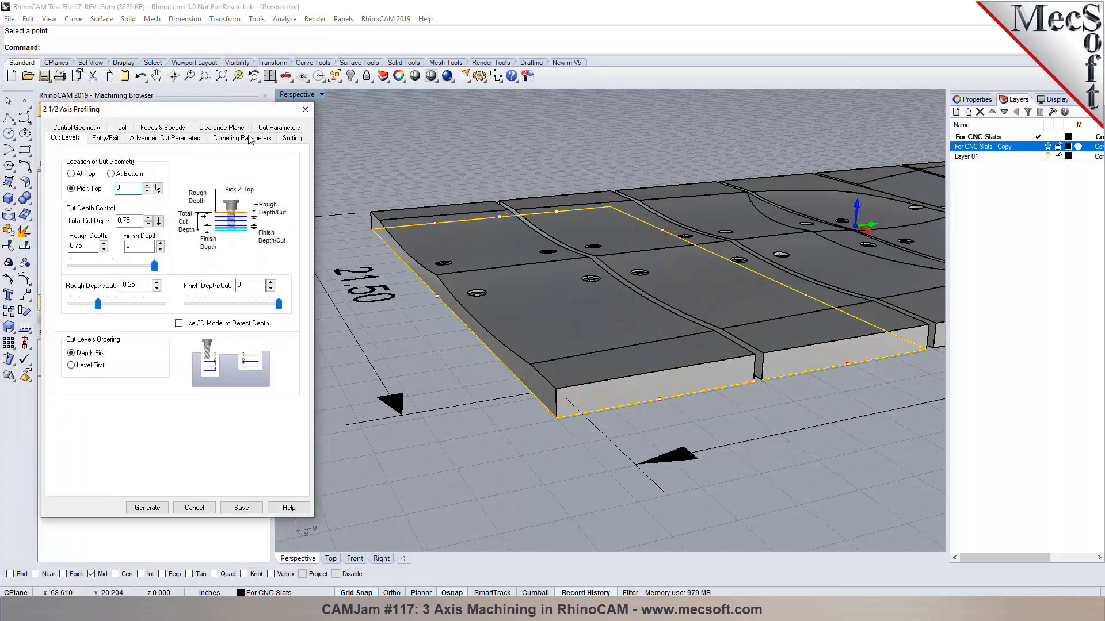
left_click(264, 131)
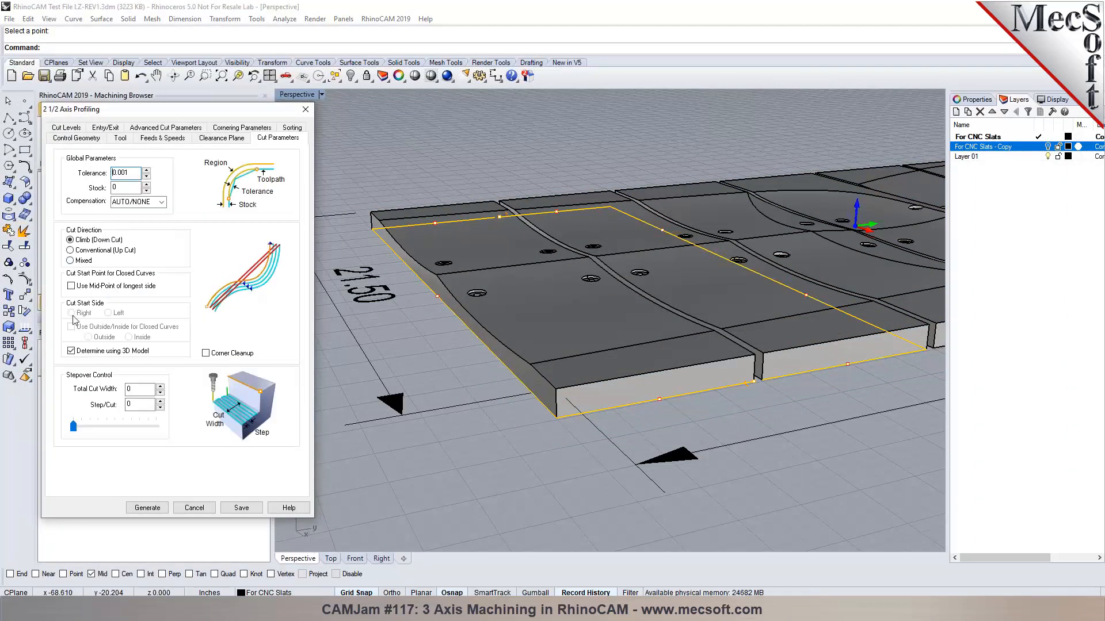
left_click(72, 350)
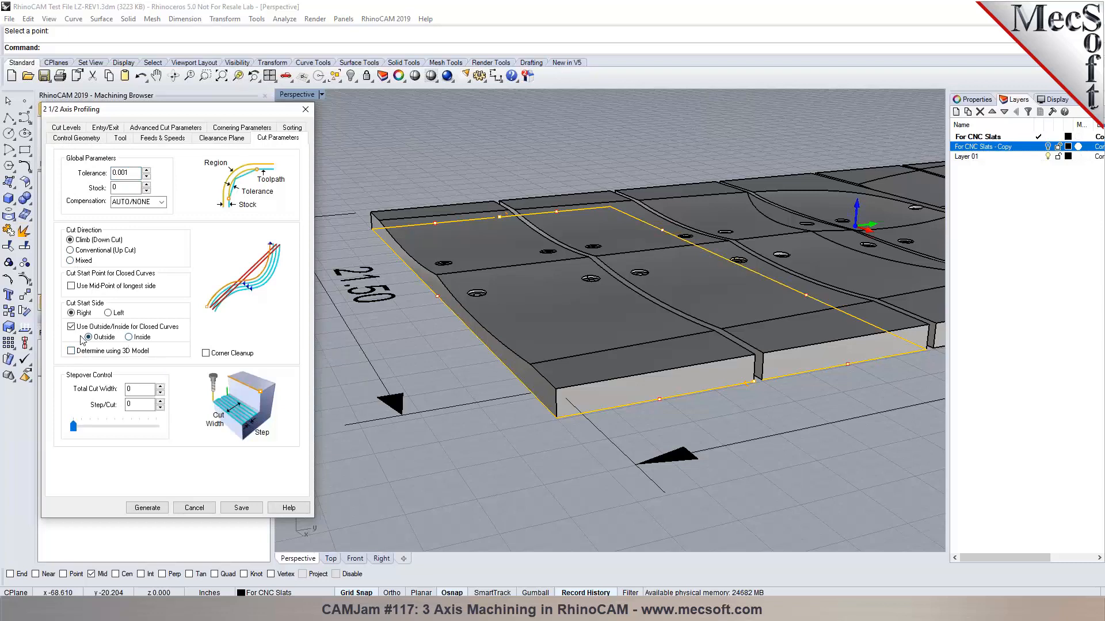
left_click(147, 508)
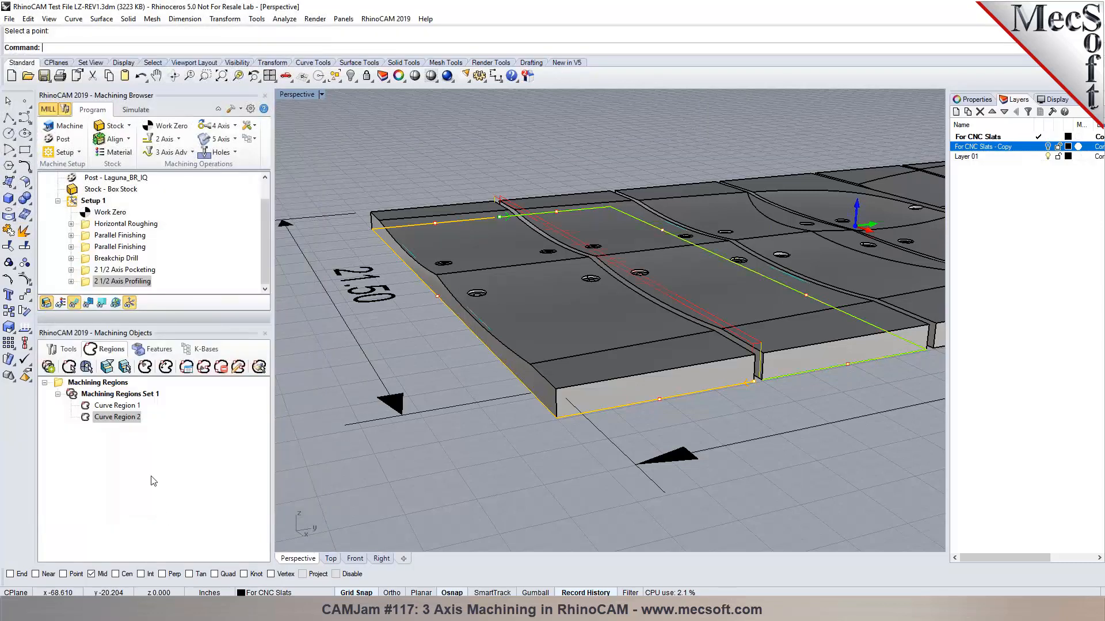
Set the cut start side to Left, regenerate, and inspect the new toolpath.
double_click(122, 281)
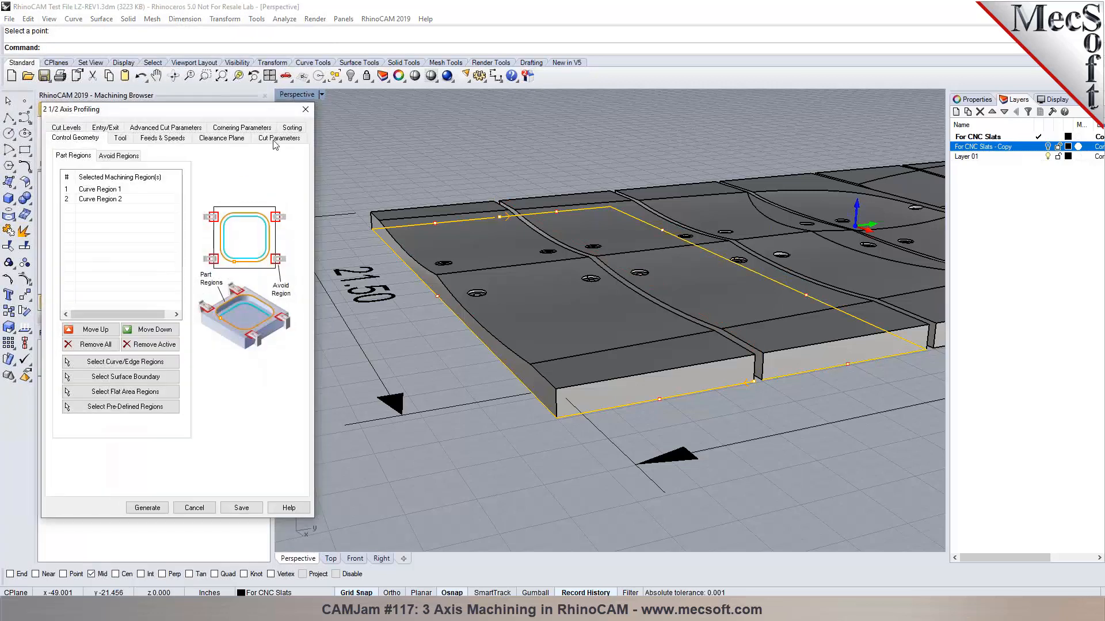
left_click(274, 143)
left_click(115, 312)
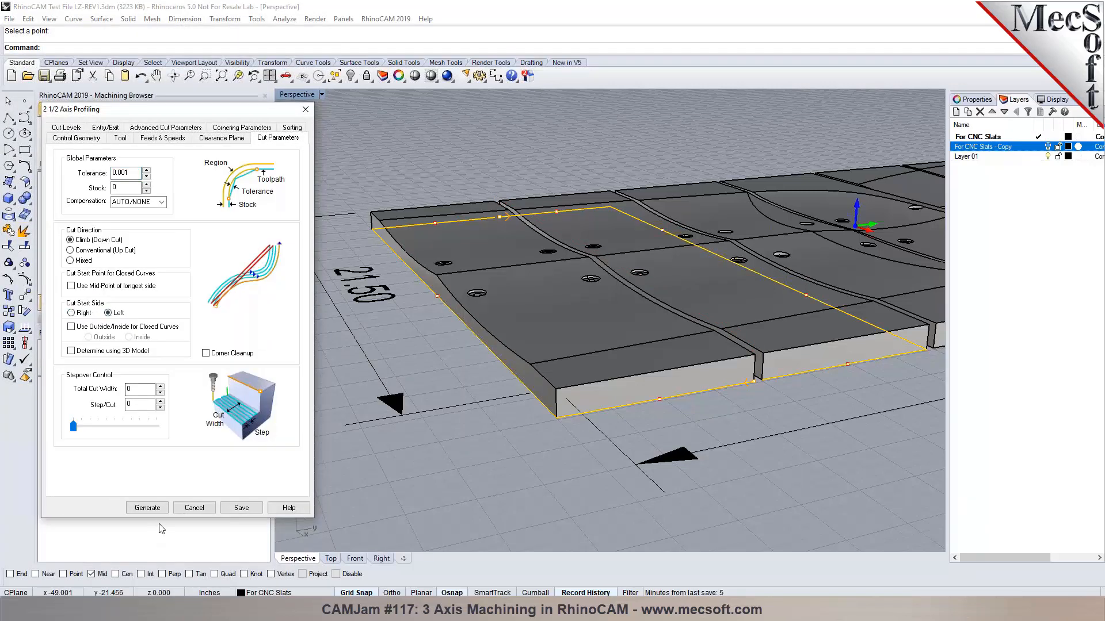
left_click(156, 508)
right_click_drag(772, 403, 688, 387)
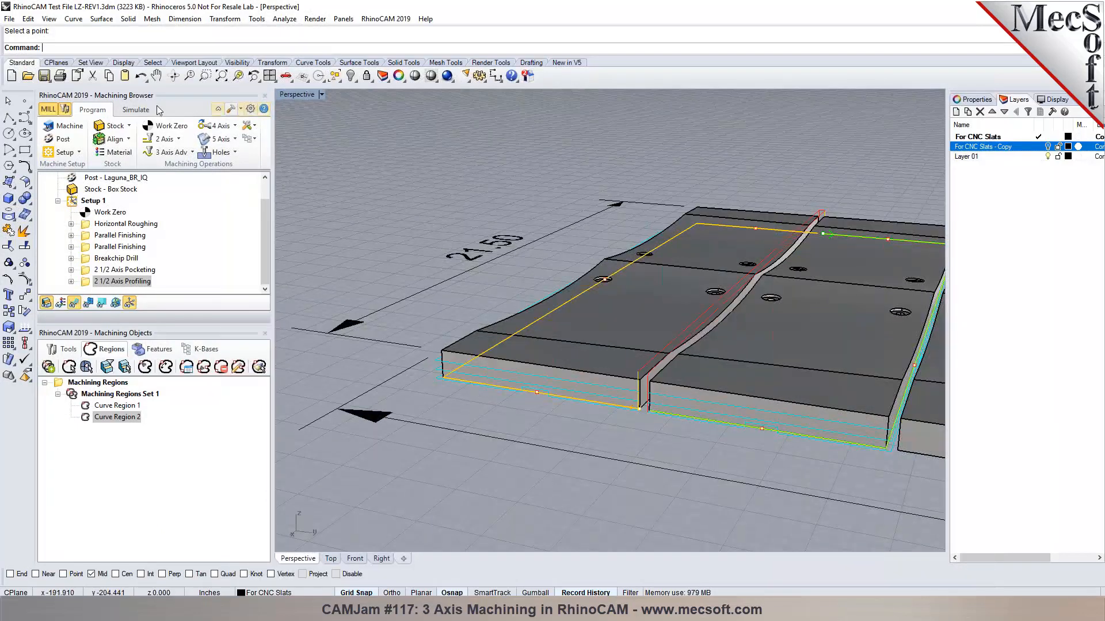
Simulate the whole job to the end, inspect the machined stock, and save the Rhino file.
left_click(135, 109)
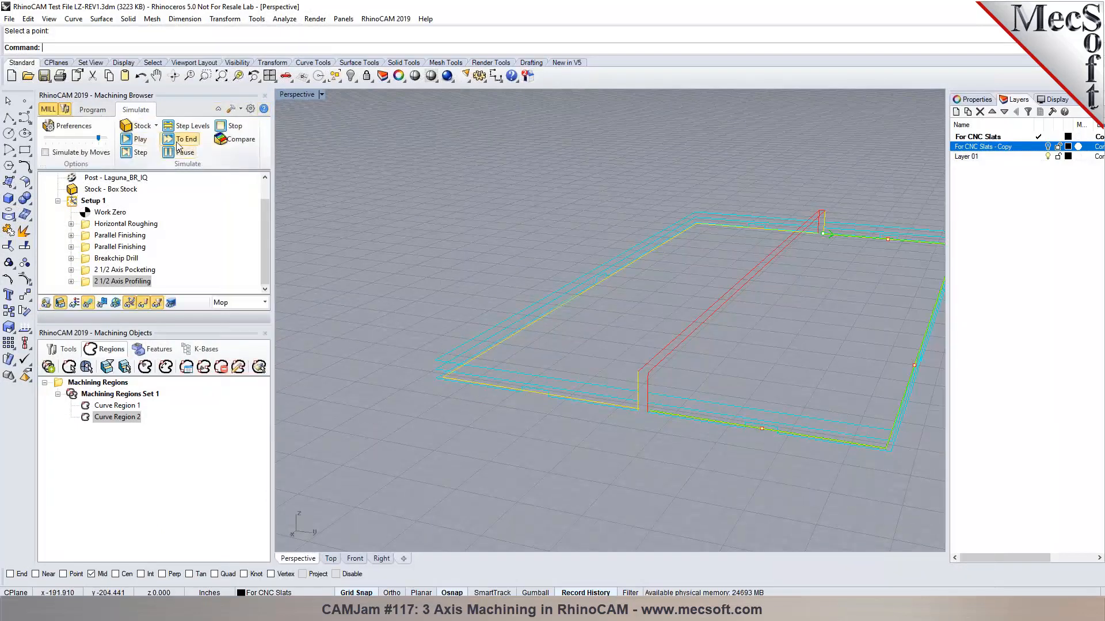
left_click(177, 143)
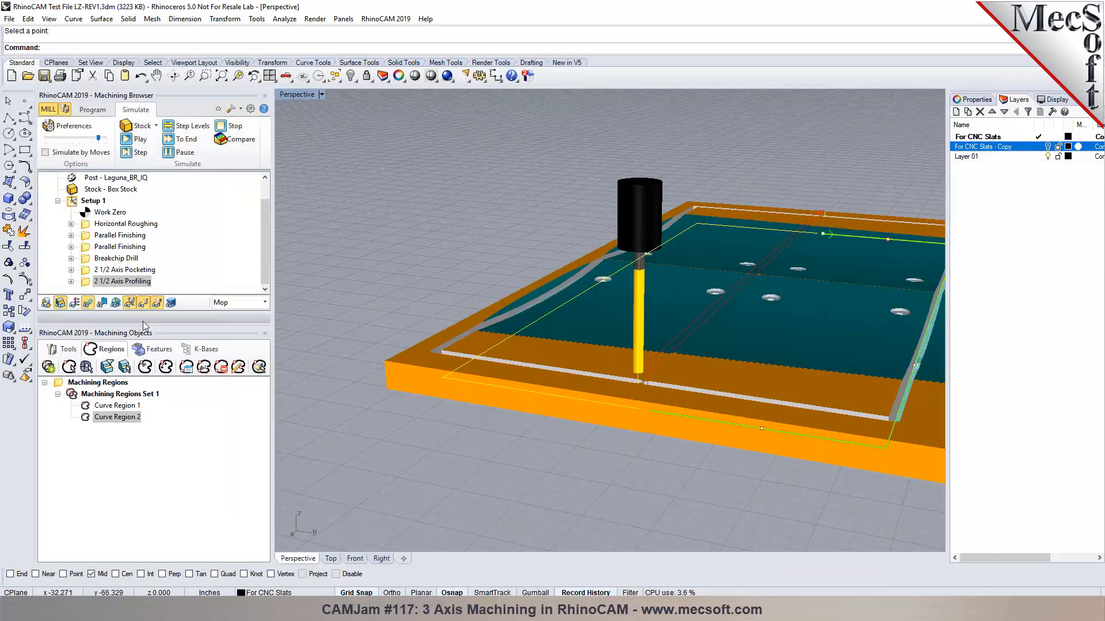
right_click_drag(548, 361, 599, 354)
scroll(599, 354, "up", 5)
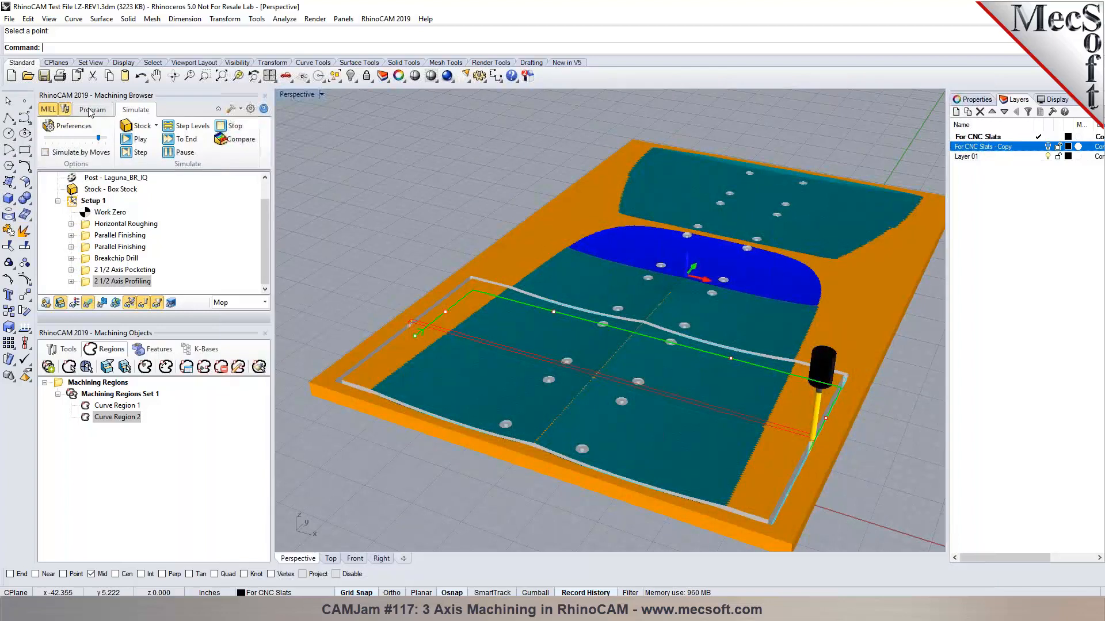
left_click(92, 109)
left_click(44, 76)
Post Setup 1's G-code to RhinoCAM Test File LZ-REV1_Setup 1.prg and view it in Notepad.
right_click(85, 203)
left_click(110, 229)
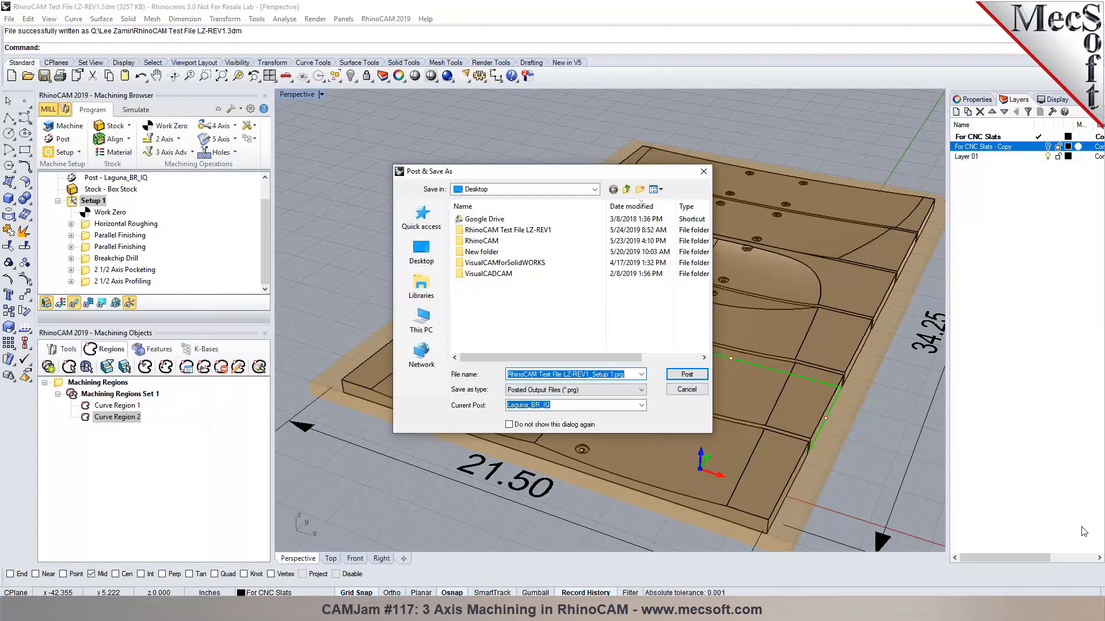
left_click(686, 374)
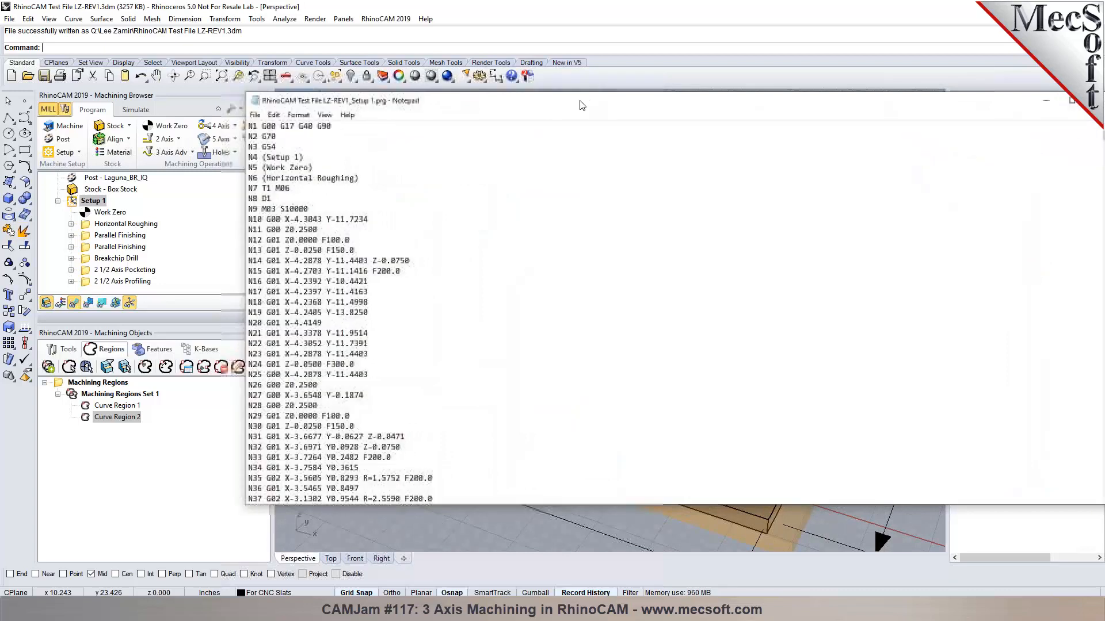
left_click_drag(1030, 218, 536, 214)
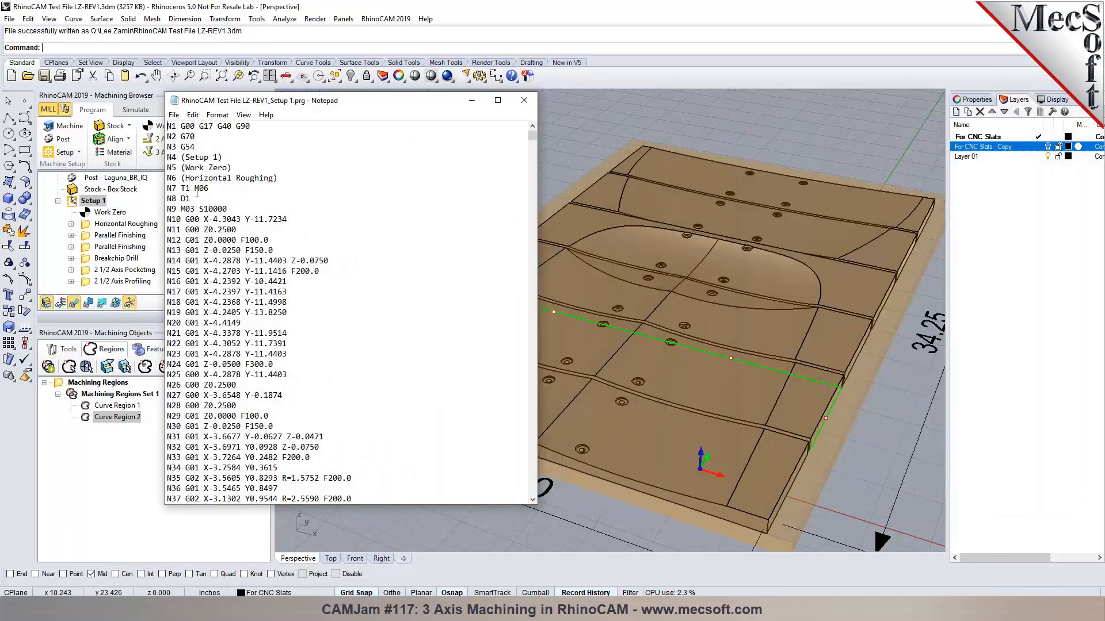
Search the G-code for "T" to locate the T2 M06 tool change.
left_click_drag(203, 189, 211, 189)
left_click(216, 198)
key("ctrl+f")
type("T")
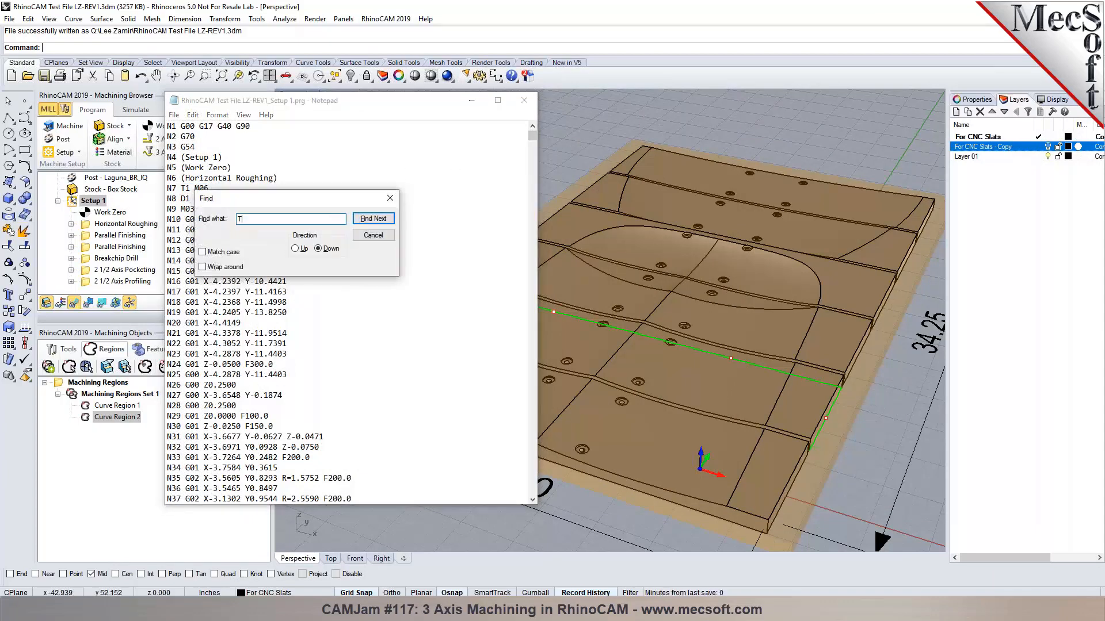
left_click(391, 221)
left_click(391, 221)
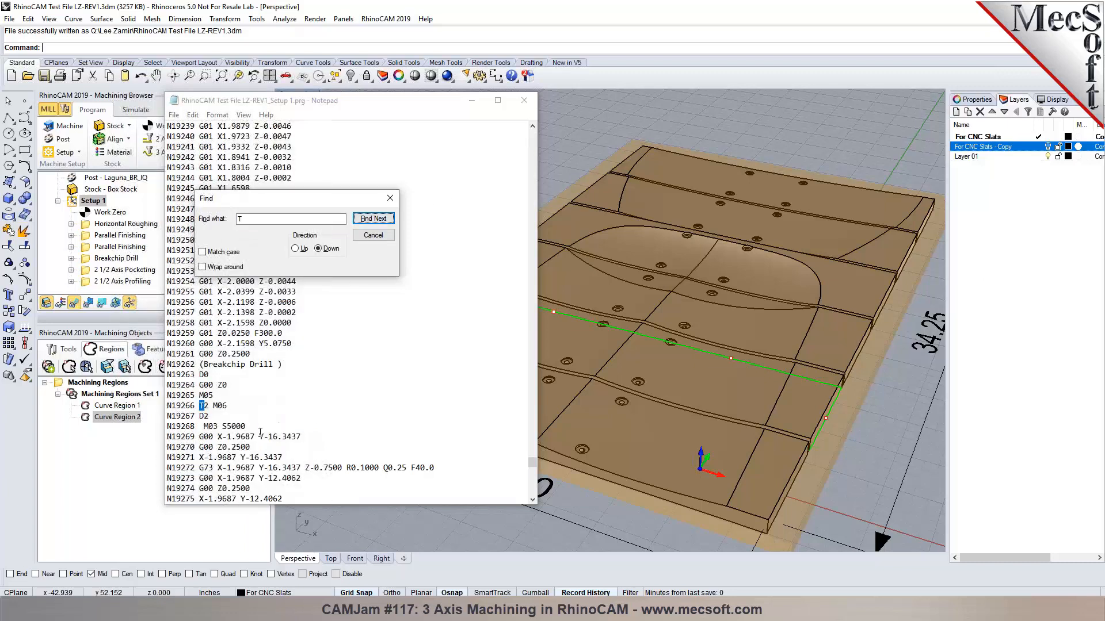
left_click_drag(325, 203, 597, 147)
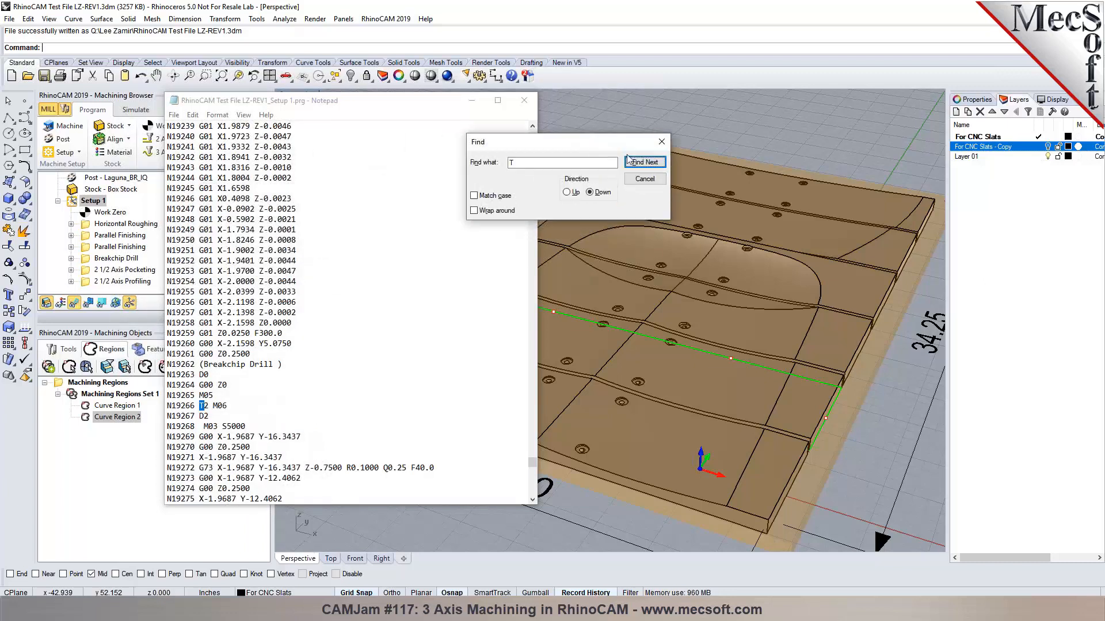
left_click(662, 141)
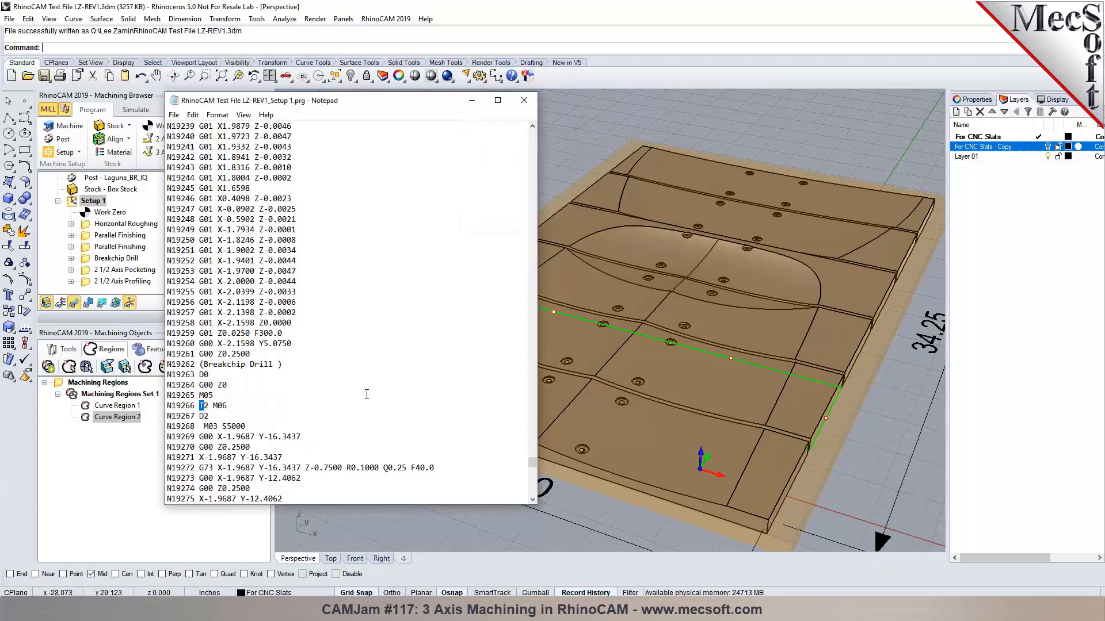
Scroll through the rest of the G-code and close Notepad.
scroll(479, 384, "down", 4)
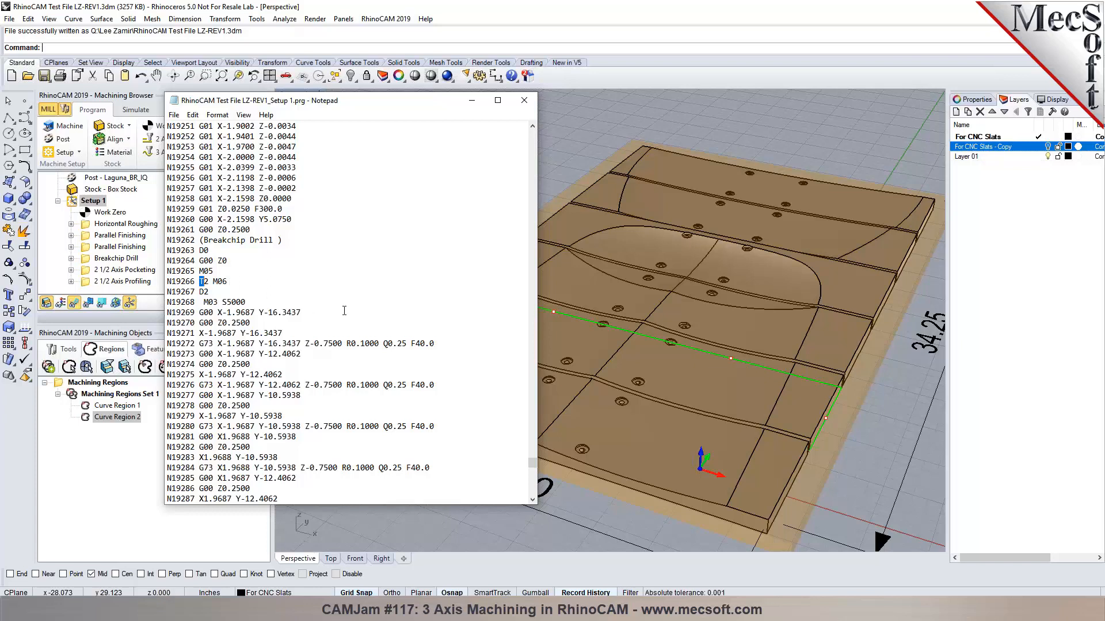
scroll(344, 310, "down", 2)
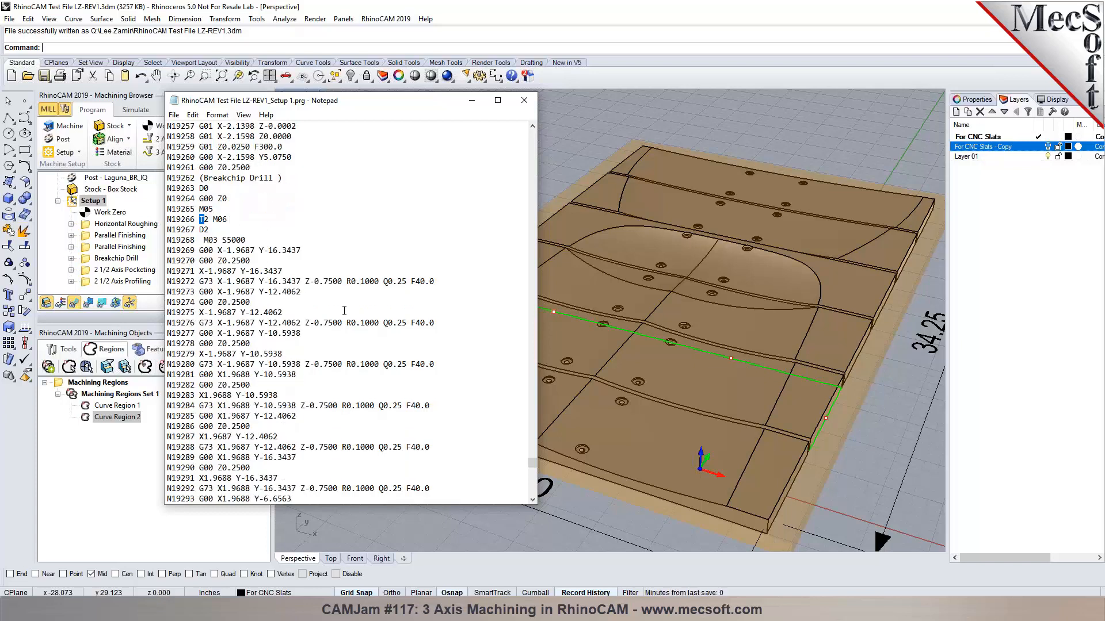
left_click(524, 101)
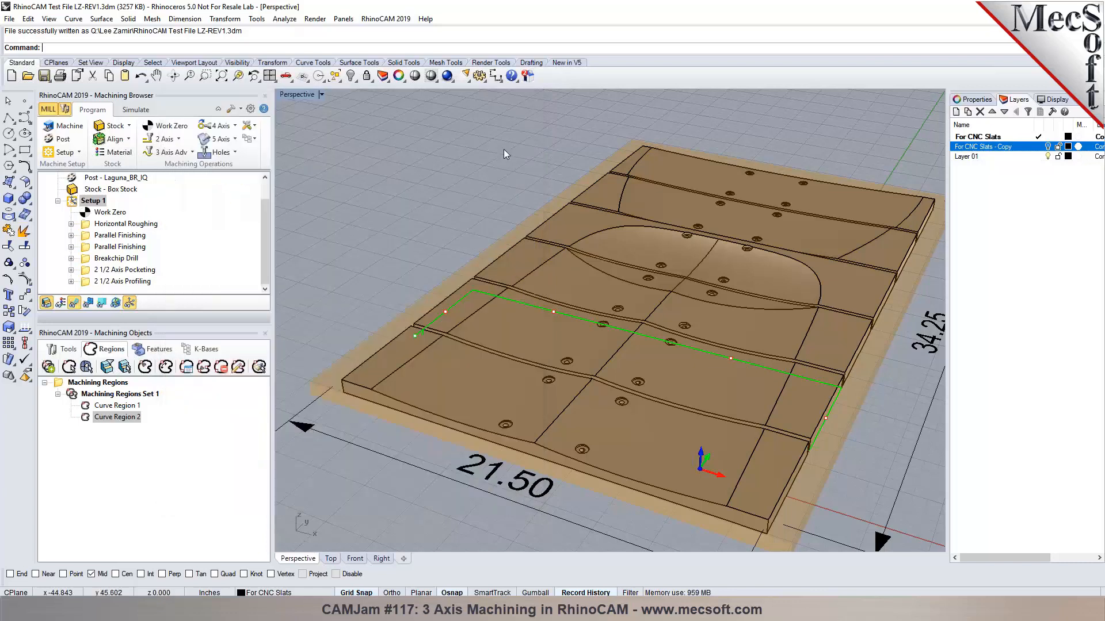
Select Horizontal Roughing and both Parallel Finishing operations, then dismiss their actions menu.
left_click(109, 224)
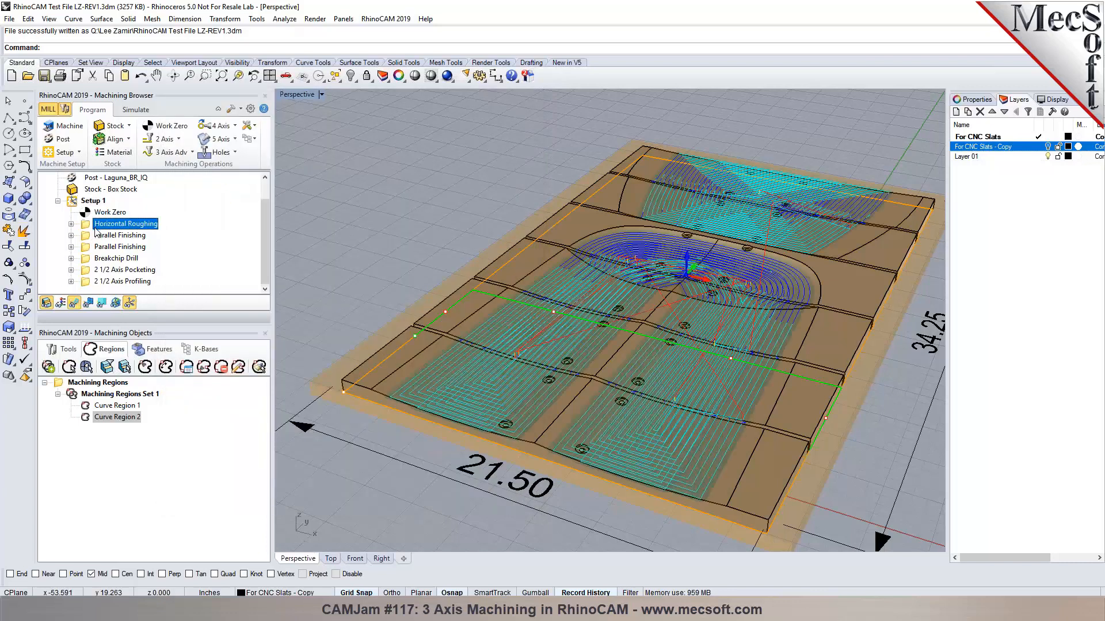
left_click(102, 249, "shift")
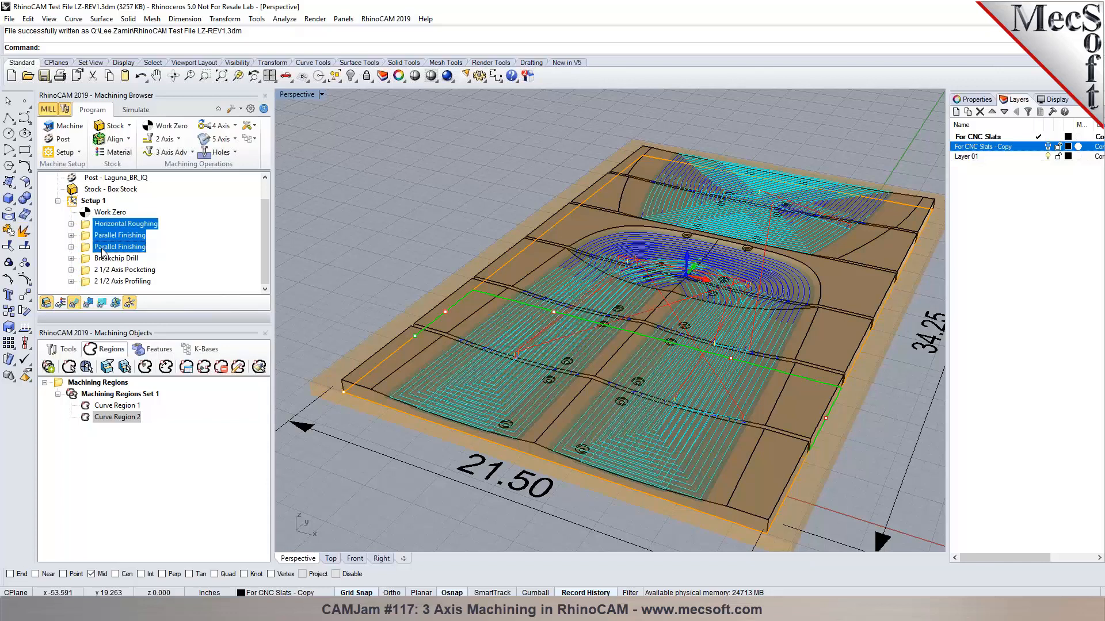
right_click(103, 252)
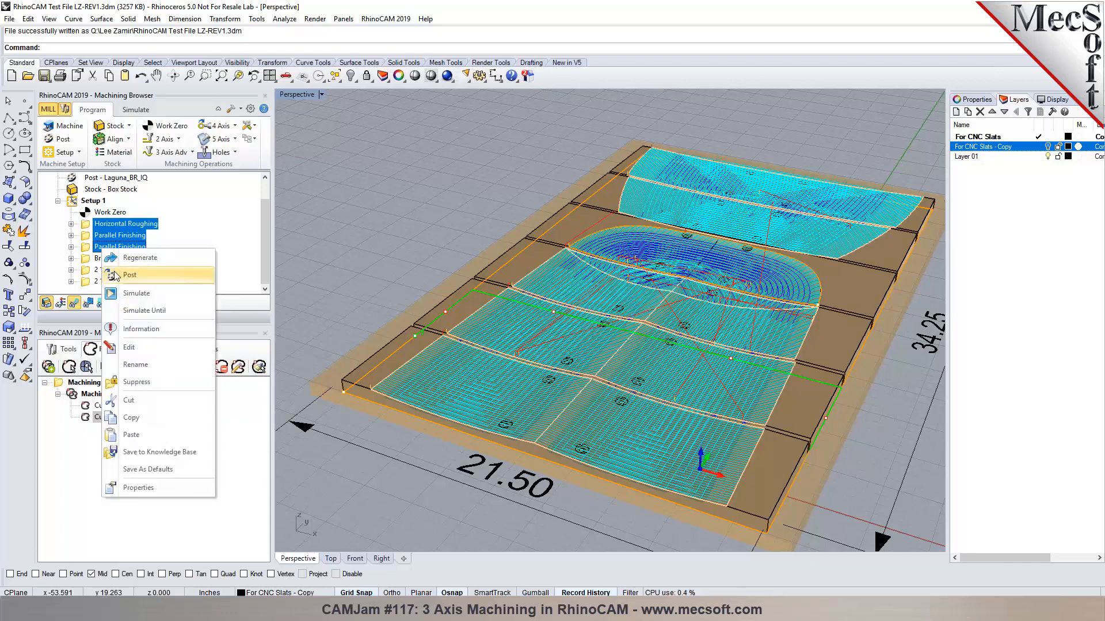
left_click(190, 237)
Add a MOp Set under Work Zero and move the roughing and both finishing operations into it.
left_click(95, 212)
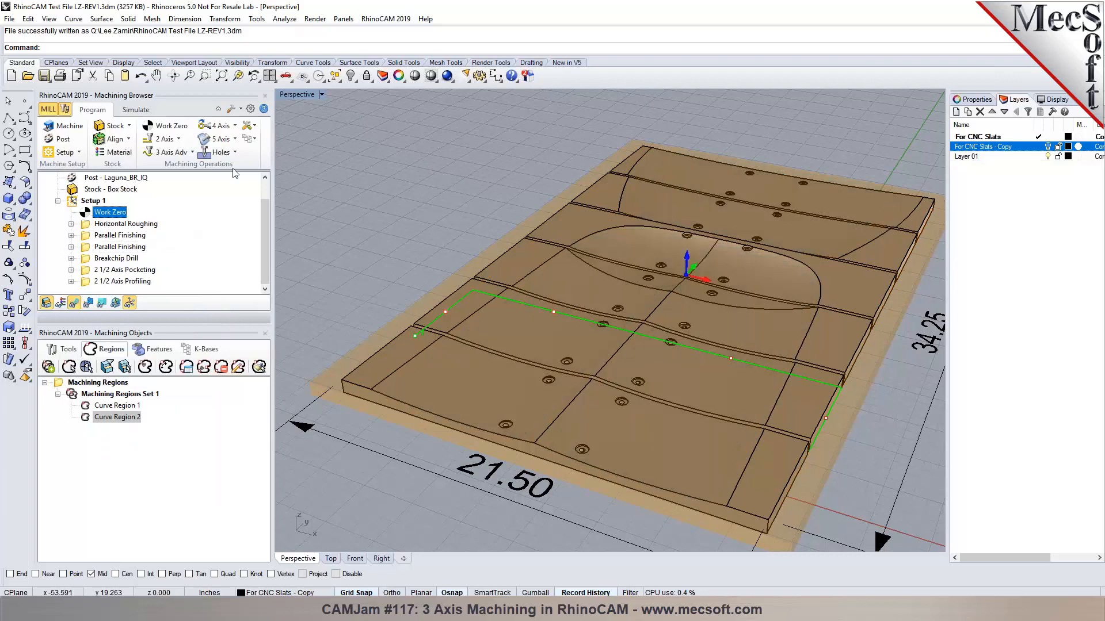
left_click(253, 125)
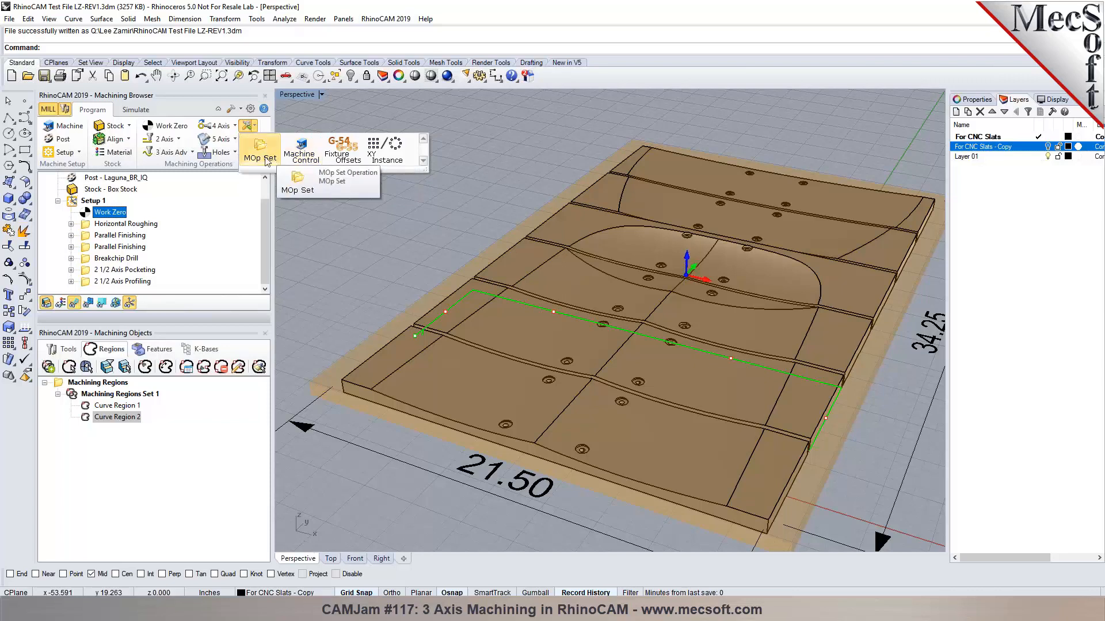
left_click(266, 155)
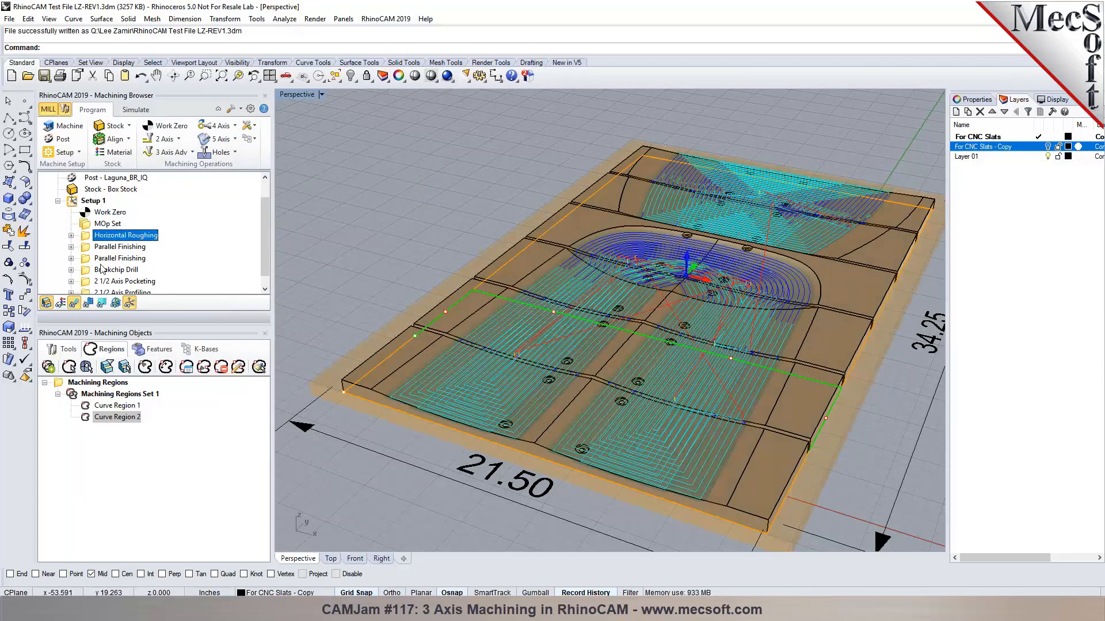
left_click(103, 259, "shift")
left_click_drag(102, 259, 96, 227)
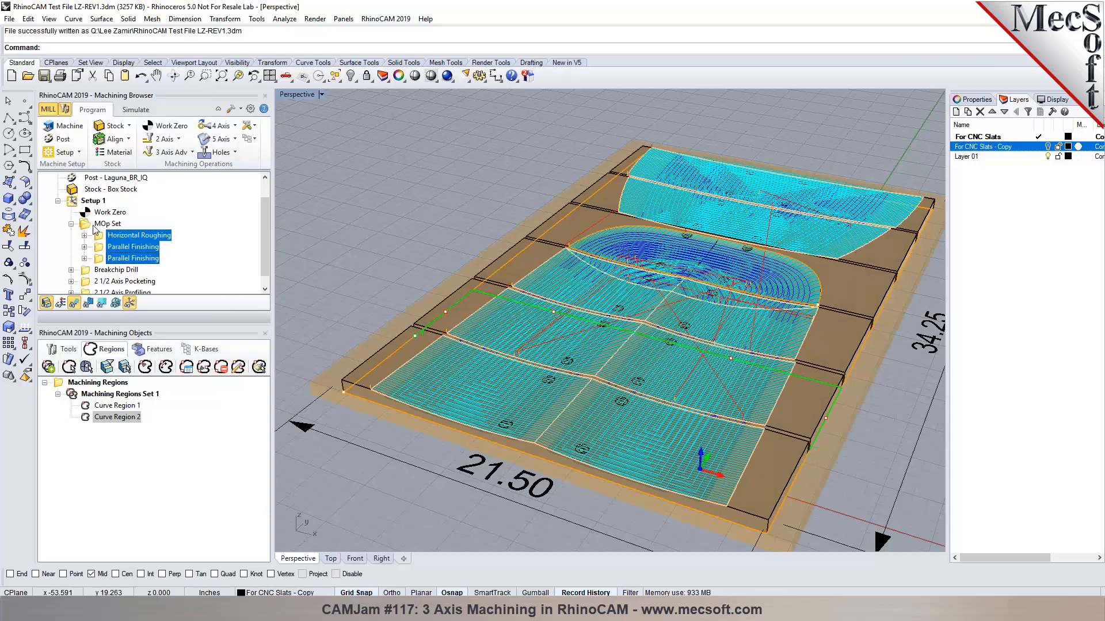
Add a second MOp Set and move Breakchip Drill and 2 1/2 Axis Pocketing into it.
left_click(97, 272)
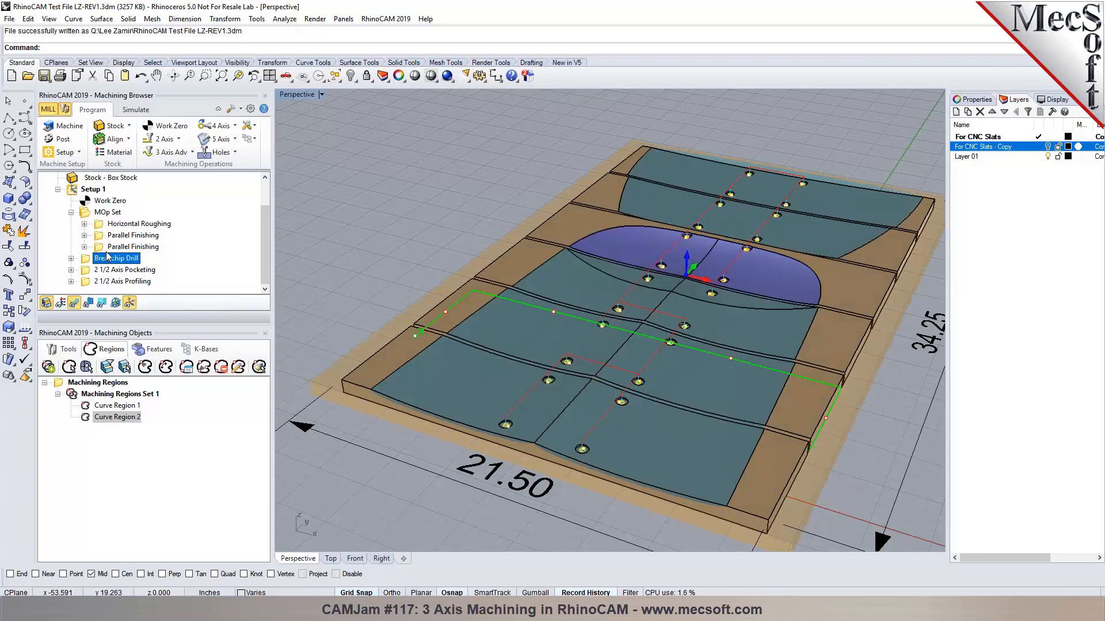
left_click(248, 126)
left_click(260, 150)
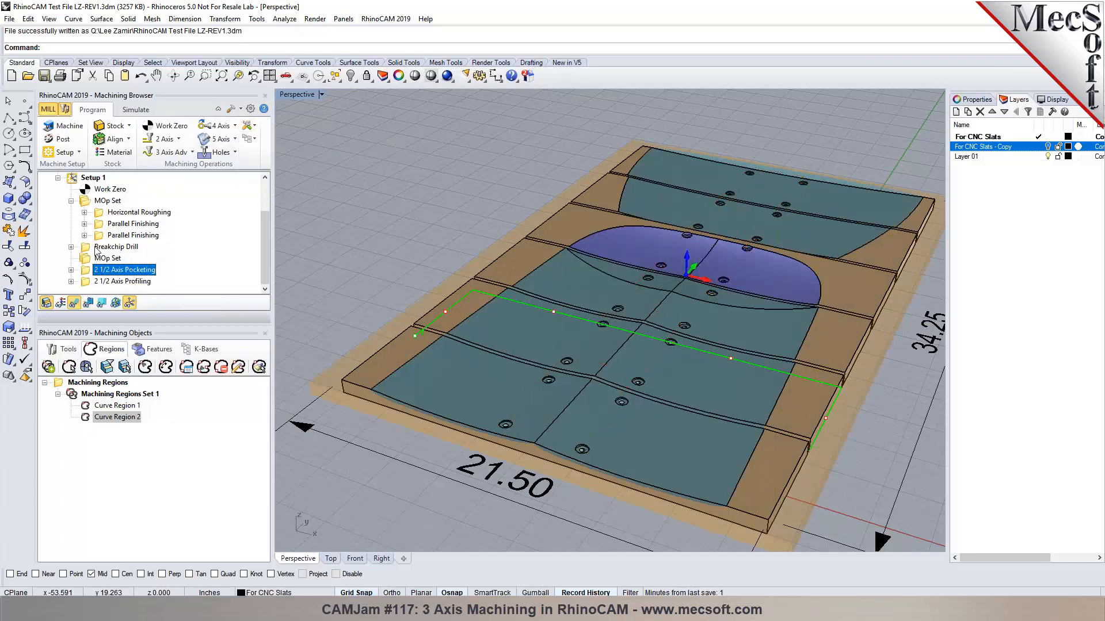
left_click(109, 247)
left_click_drag(100, 262, 108, 272)
left_click(96, 272)
left_click(103, 248)
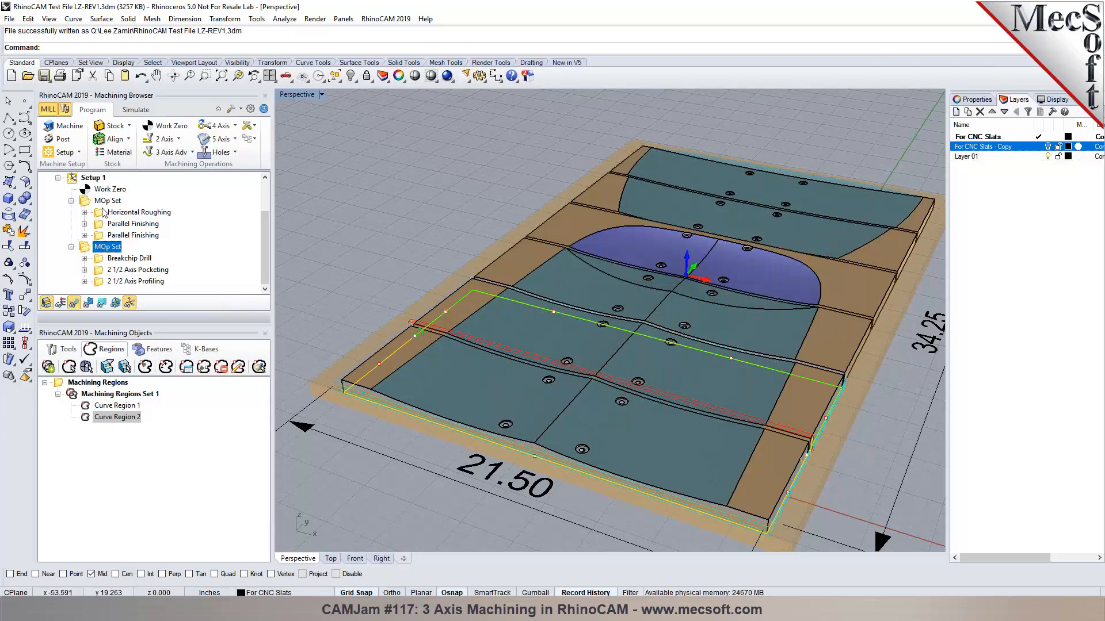
Rename the two sets MOp Set-BM and MOp Set EM.
right_click(105, 202)
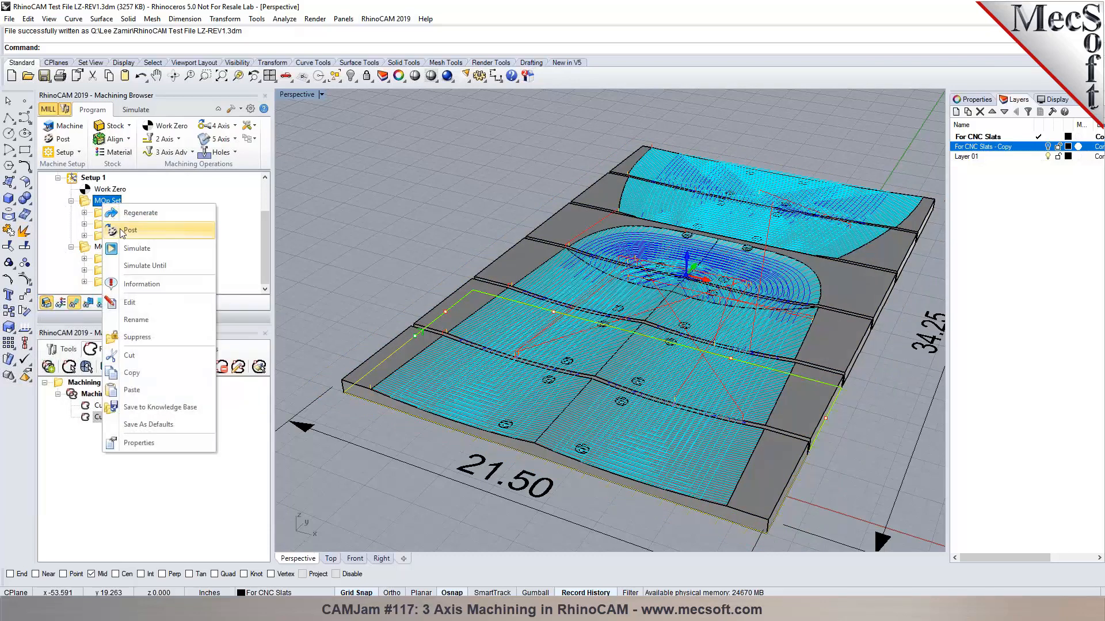
left_click(123, 203)
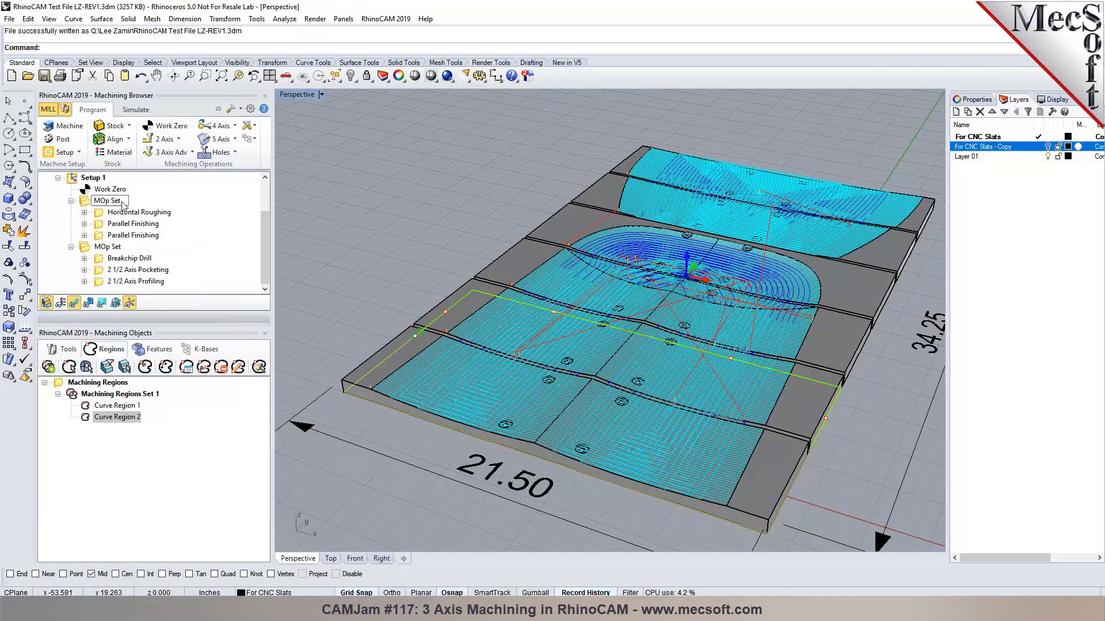
type("-E")
type("M")
left_click(120, 248)
left_click(120, 247)
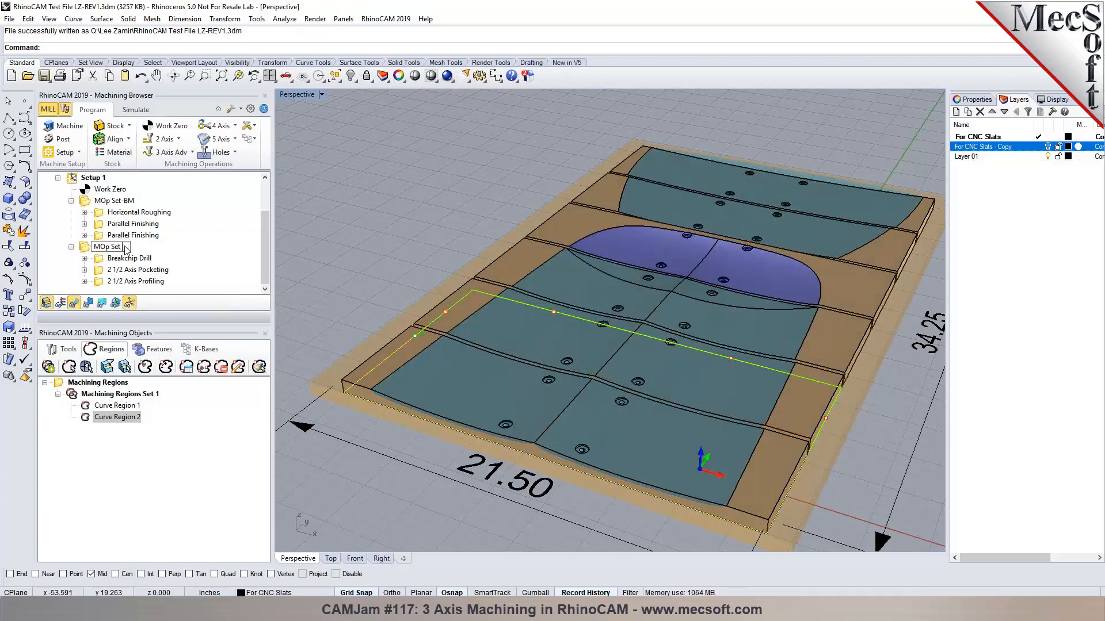
type("M")
key("Return")
Post and save the G-code for MOp Set-BM, then close Notepad.
left_click(114, 200)
right_click(94, 201)
left_click(110, 229)
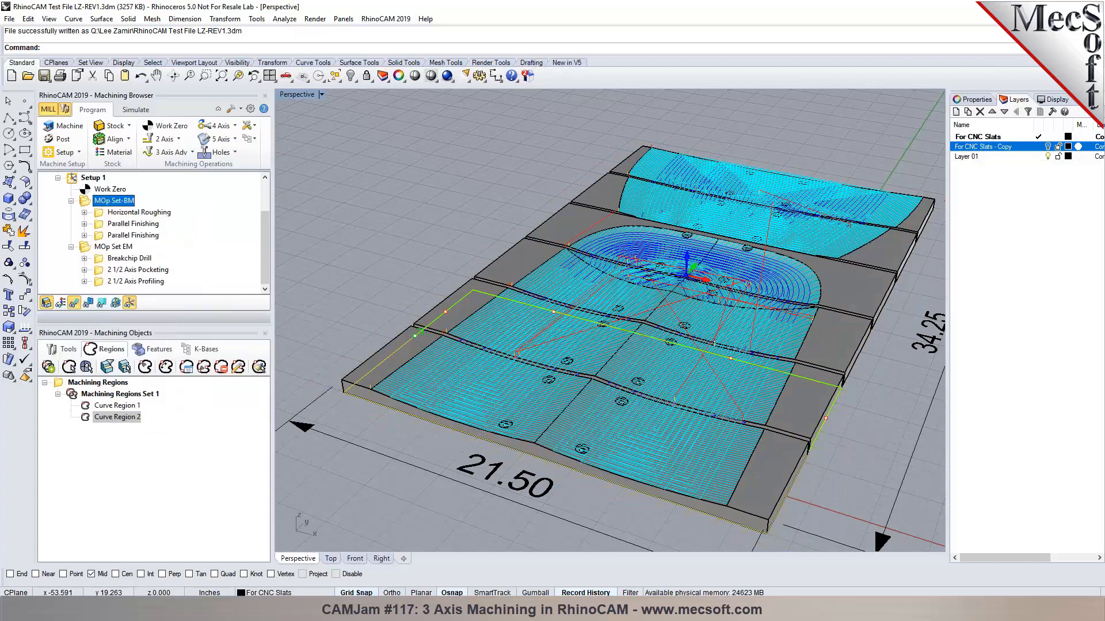
left_click(680, 375)
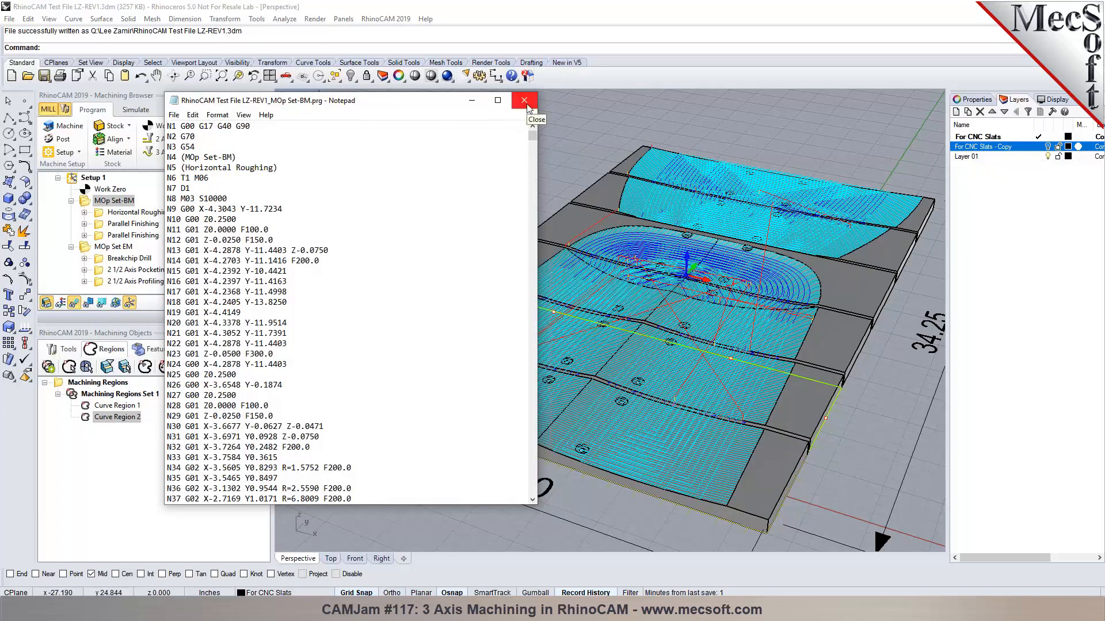
left_click(525, 101)
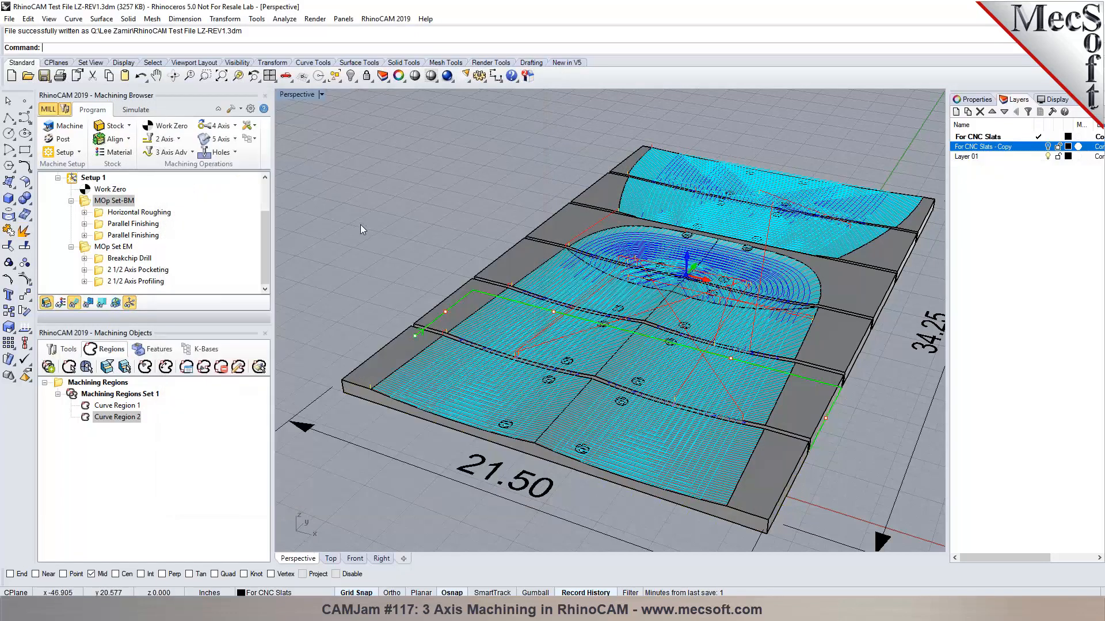
Orbit around the slatted panel and save the Rhino model.
right_click_drag(360, 225, 429, 224)
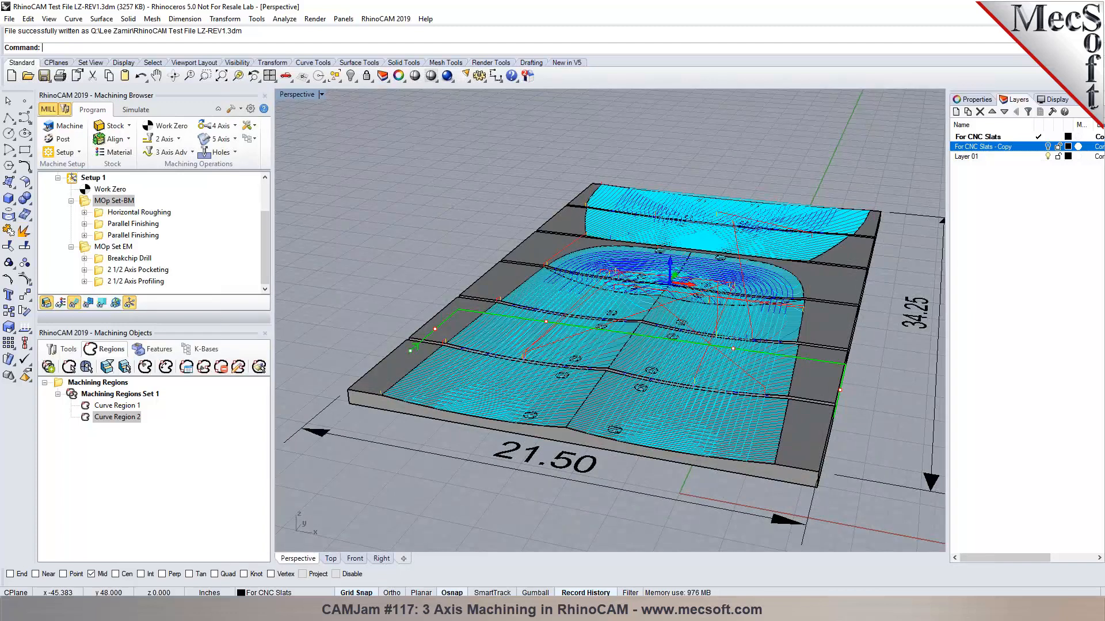
scroll(406, 215, "down", 2)
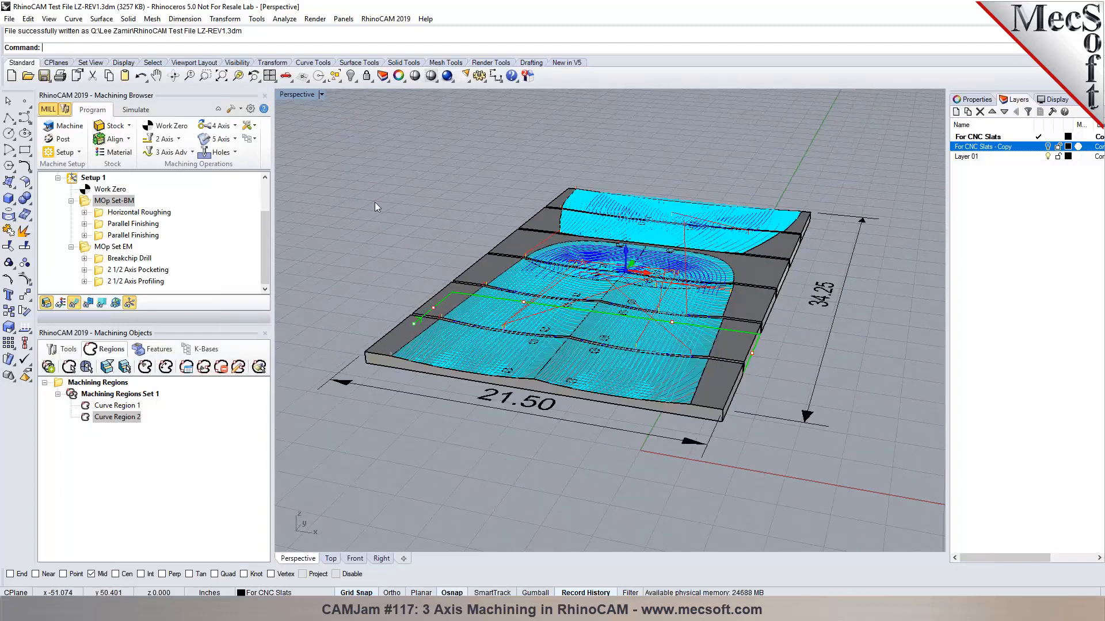
left_click(44, 75)
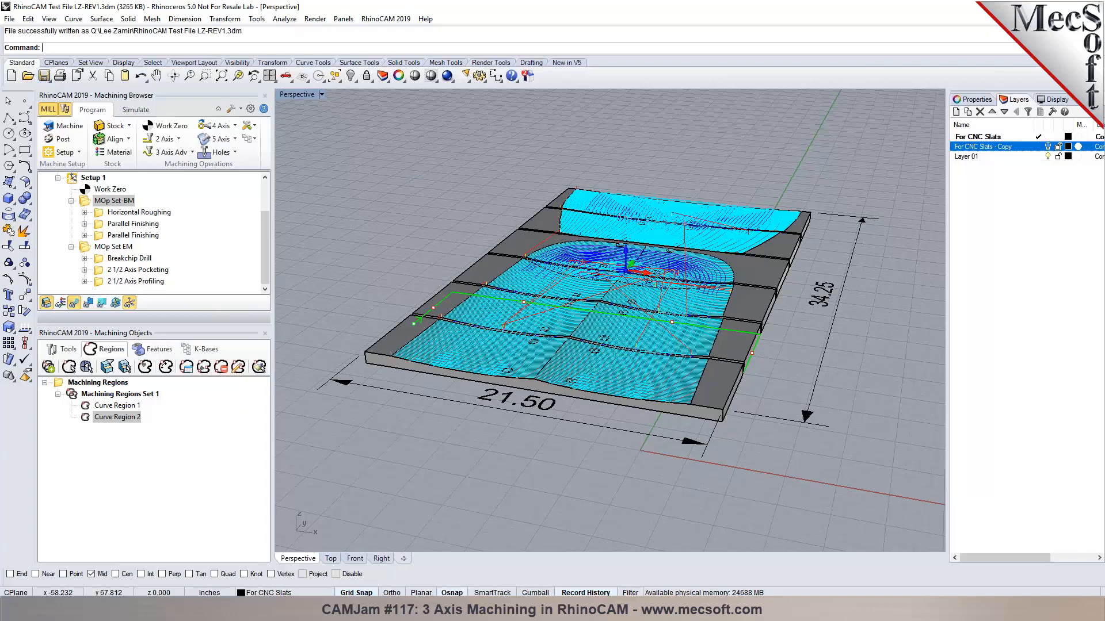